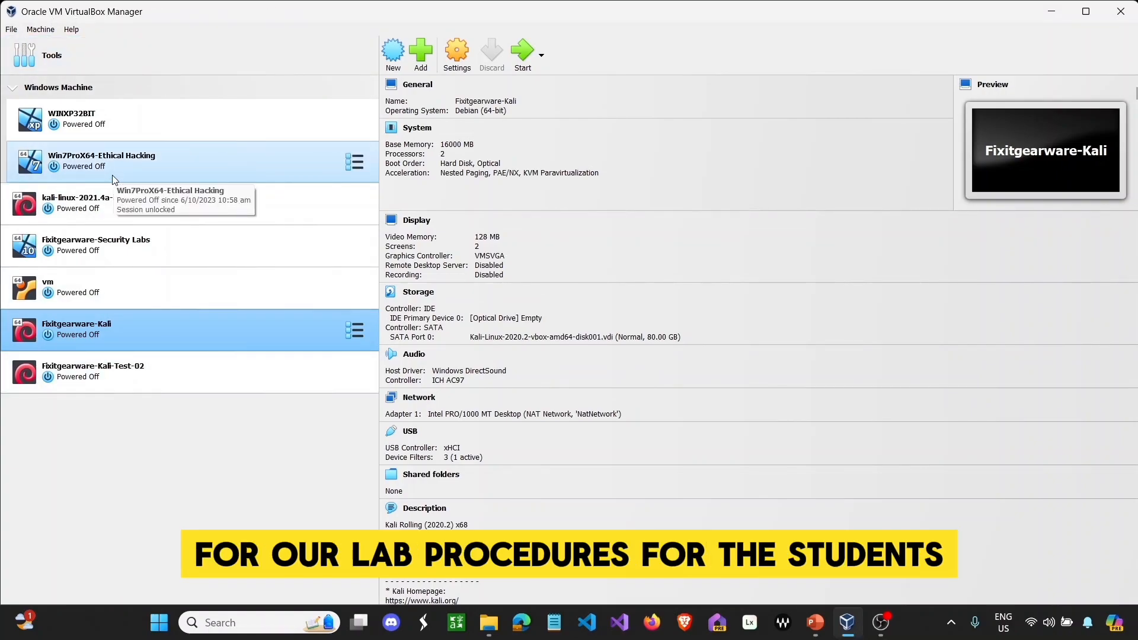
# - Remove the Fixitgearware-Kali-Test-02 and Fixitgearware-Kali machines, deleting all their files
pyautogui.click(239, 373)
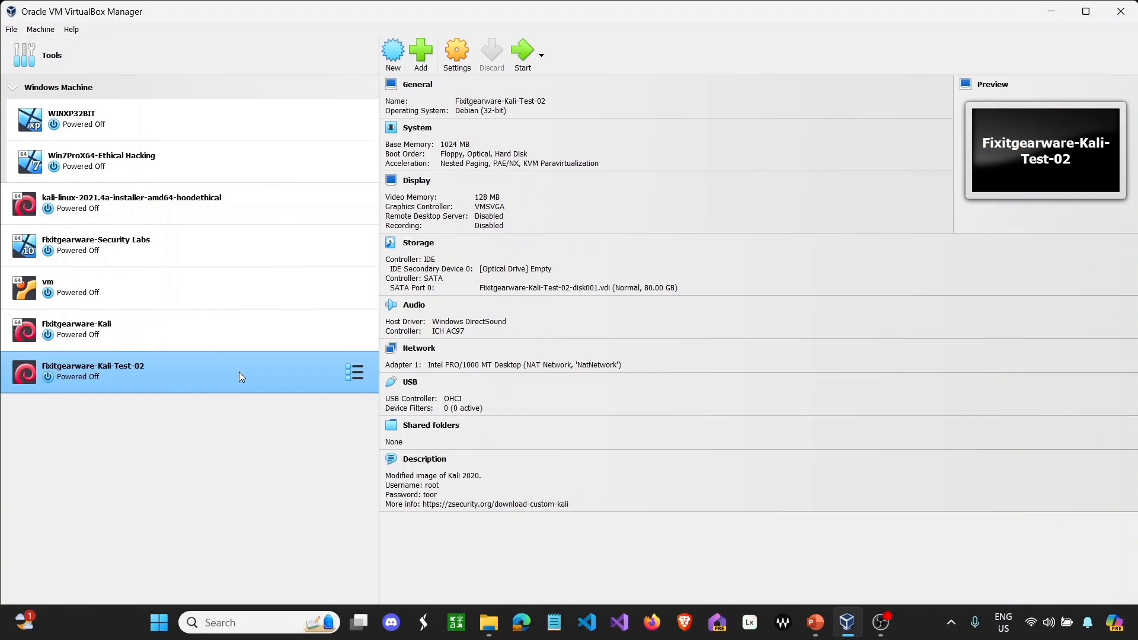
pyautogui.rightClick(240, 372)
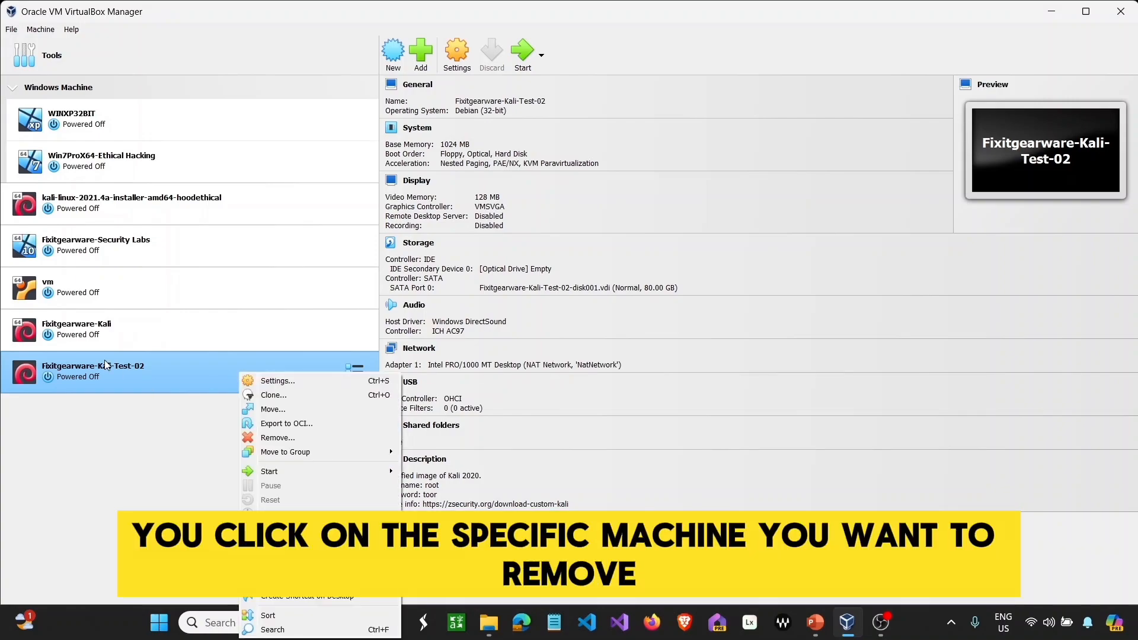
pyautogui.click(296, 438)
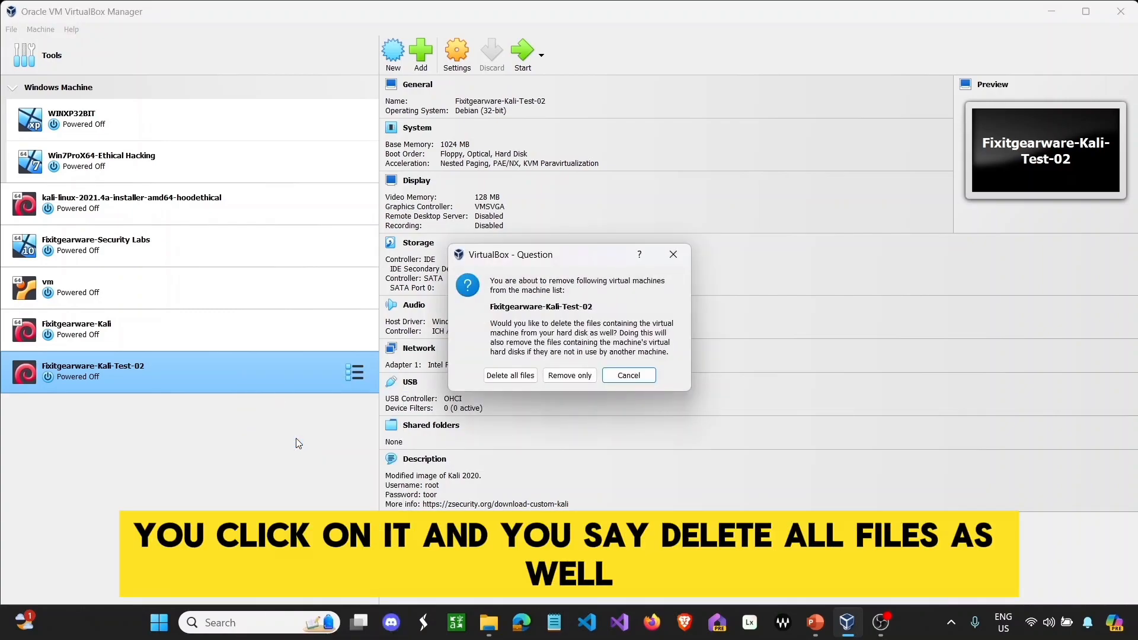
pyautogui.click(512, 376)
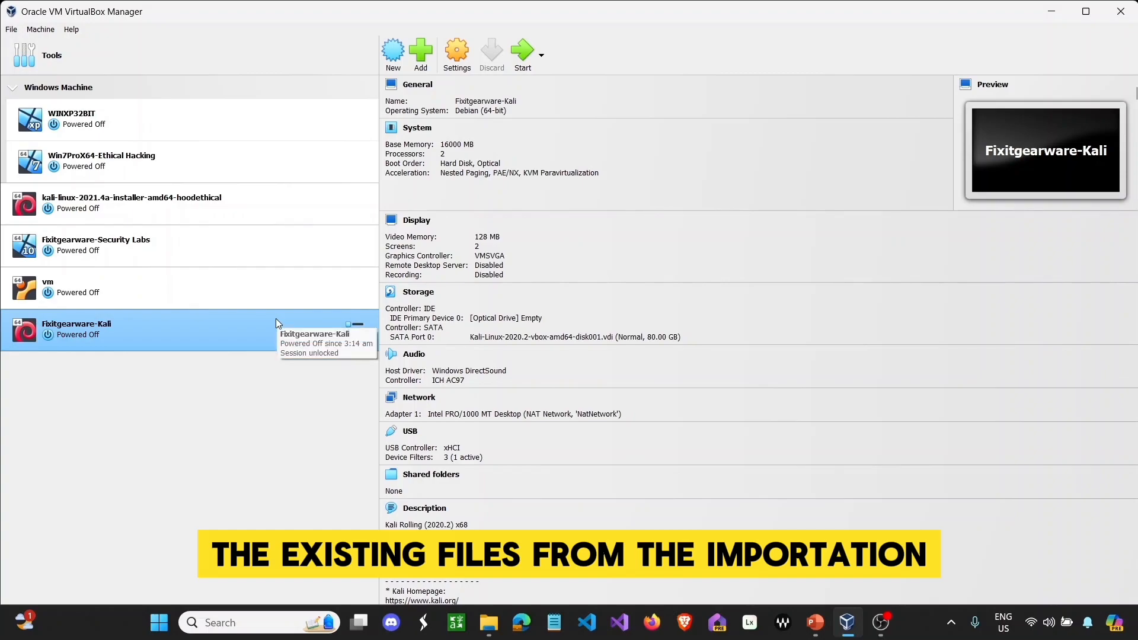
pyautogui.rightClick(275, 320)
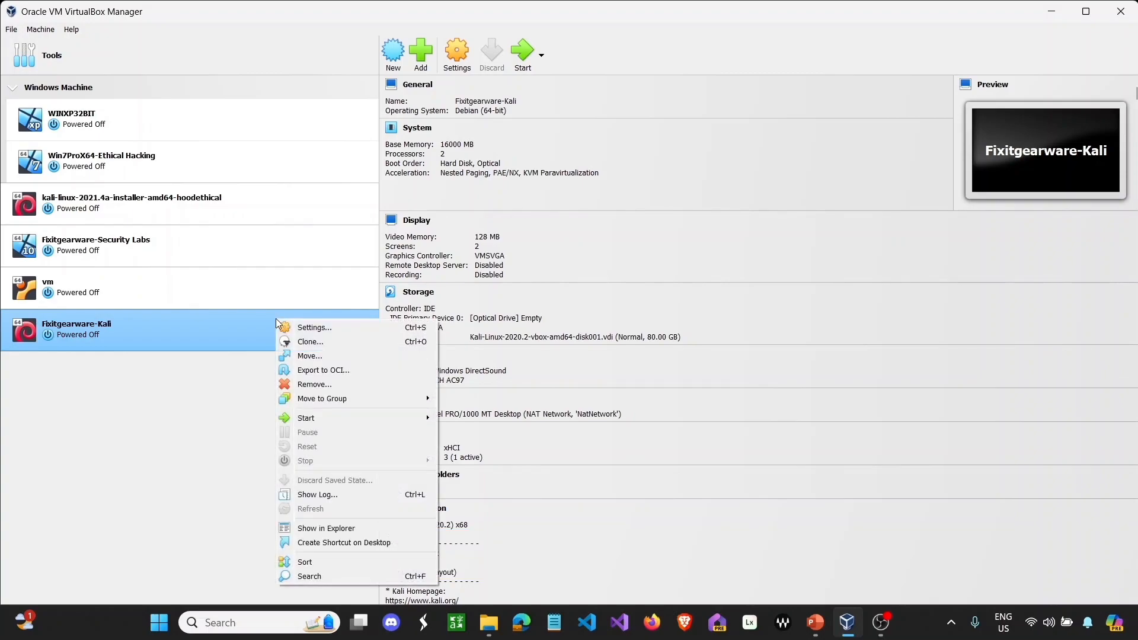
pyautogui.click(309, 385)
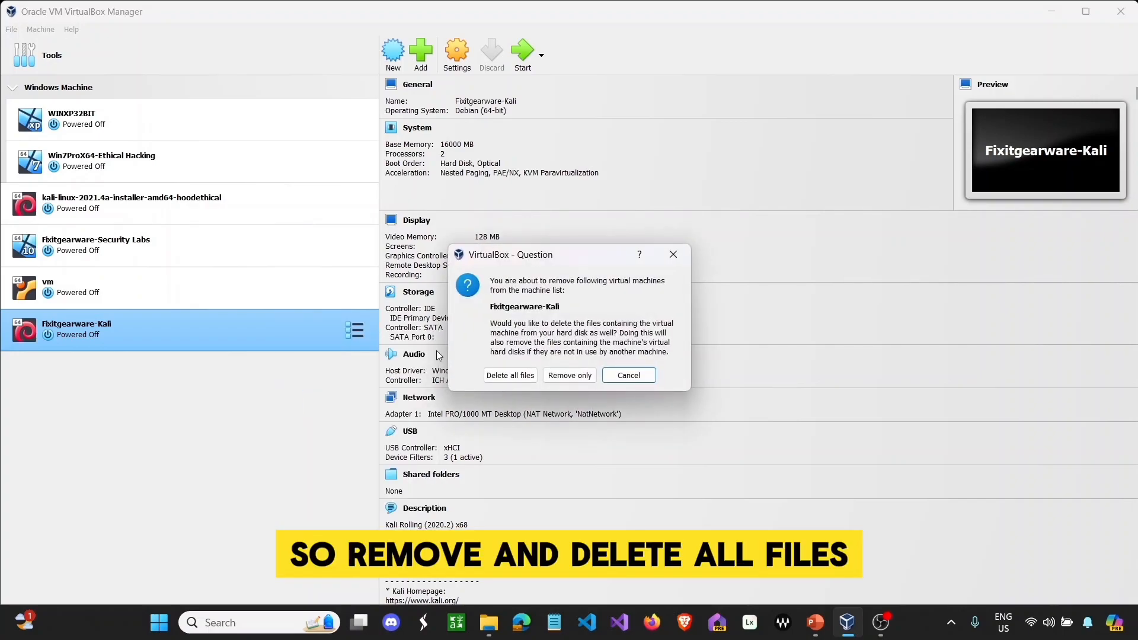
pyautogui.click(512, 371)
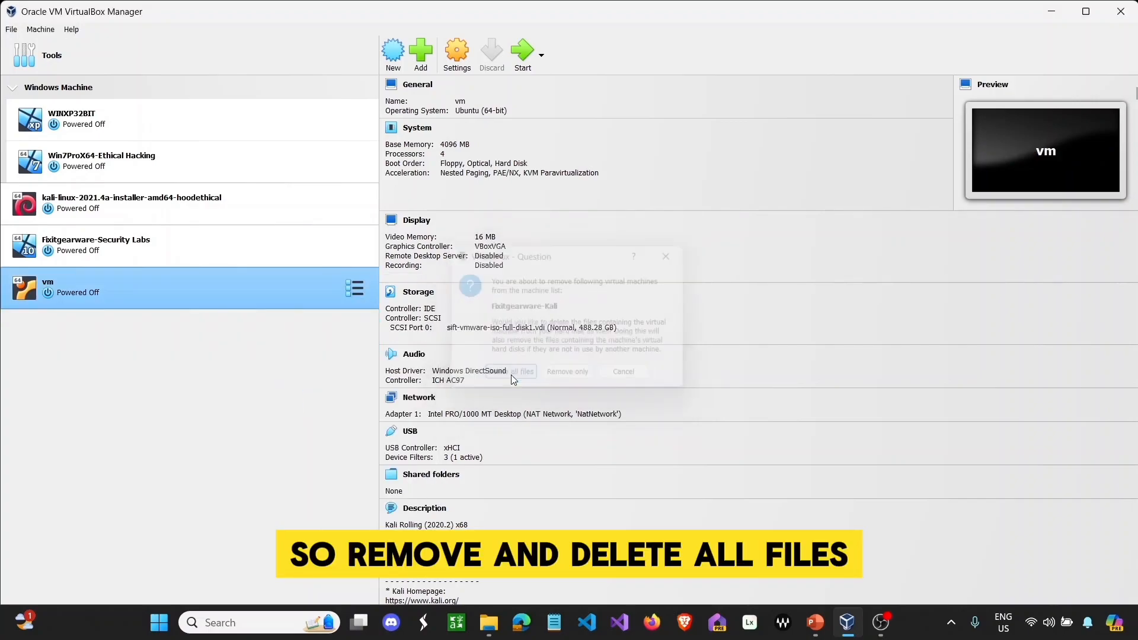
# - Cancel the accidental export wizard and remove the vm machine with all its files
pyautogui.rightClick(265, 287)
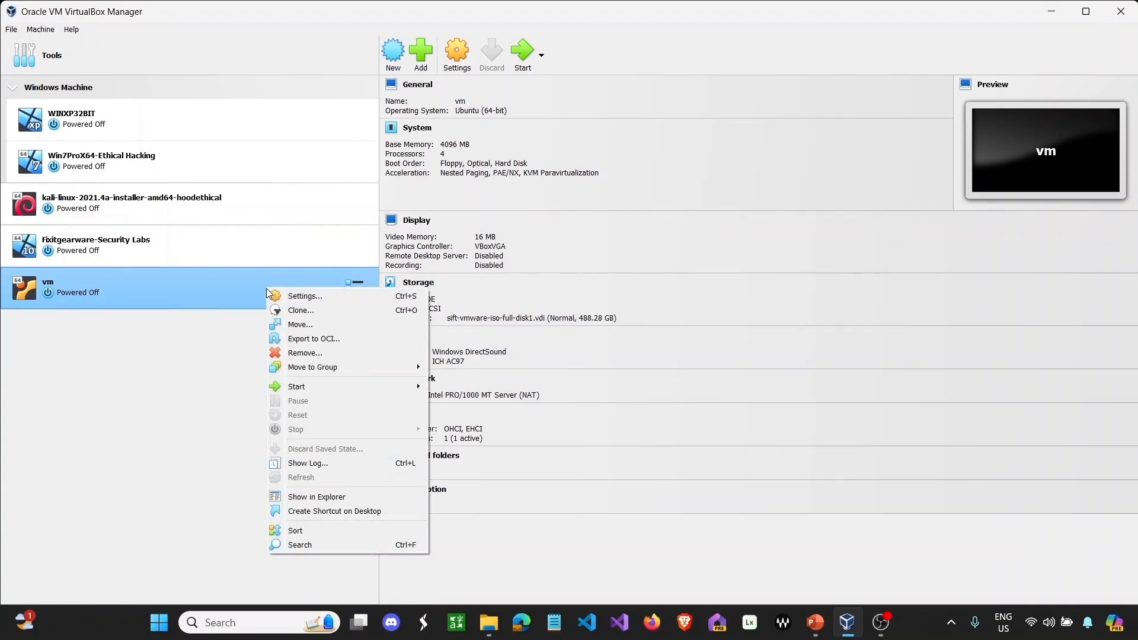
pyautogui.click(300, 340)
pyautogui.click(633, 441)
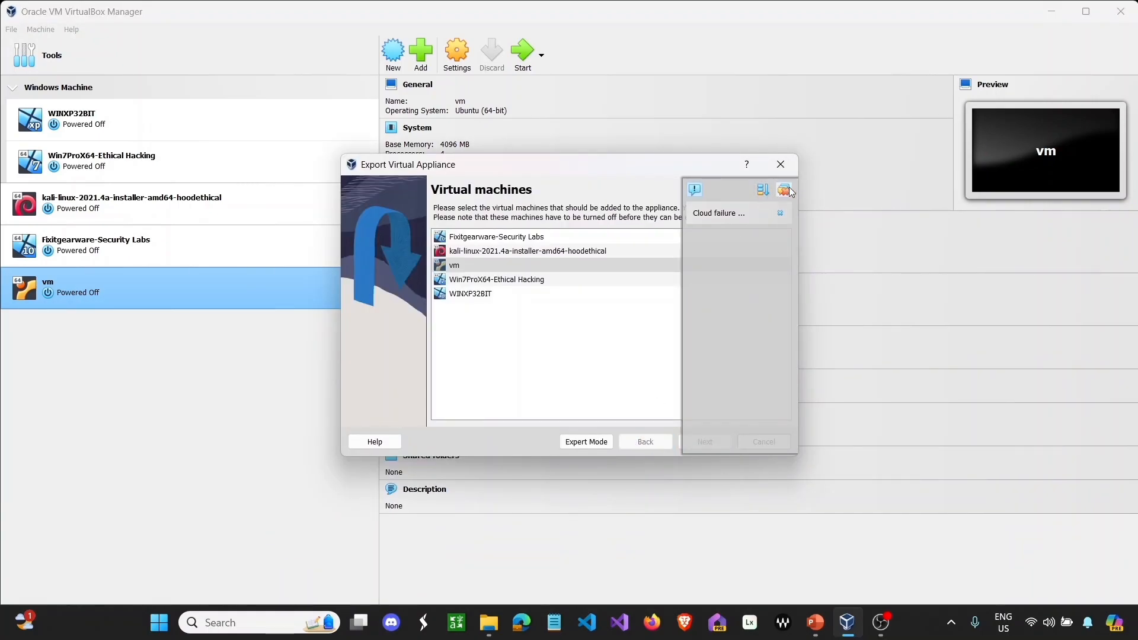
pyautogui.click(781, 164)
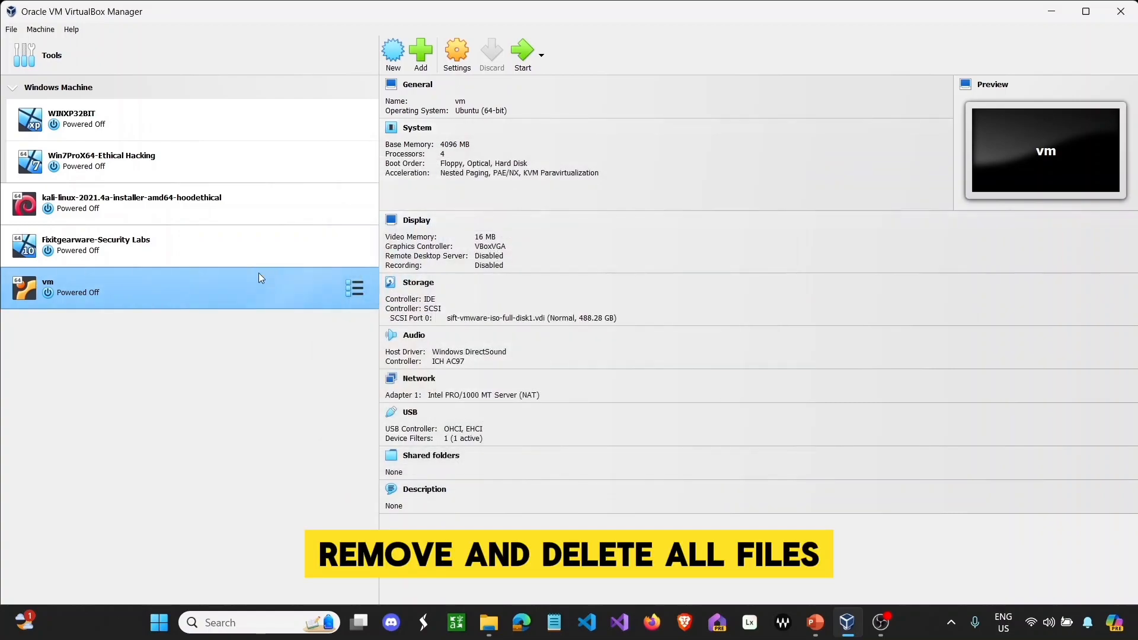
pyautogui.rightClick(248, 285)
pyautogui.click(265, 351)
pyautogui.click(511, 375)
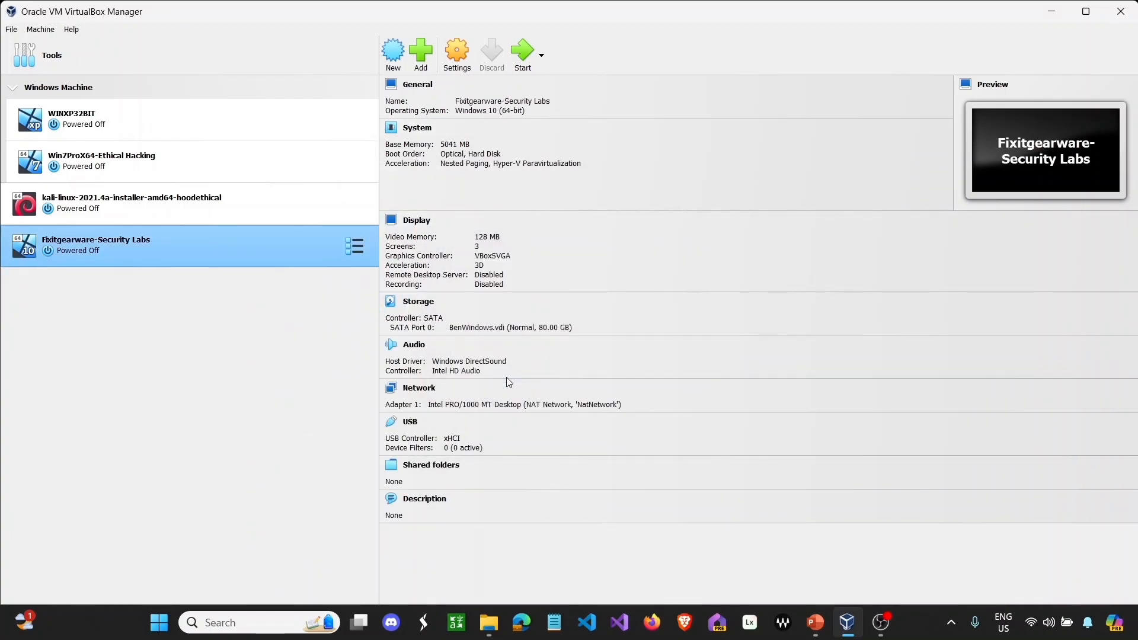
# - Remove Fixitgearware-Security Labs and Win7ProX64-Ethical Hacking, deleting all their files
pyautogui.rightClick(255, 250)
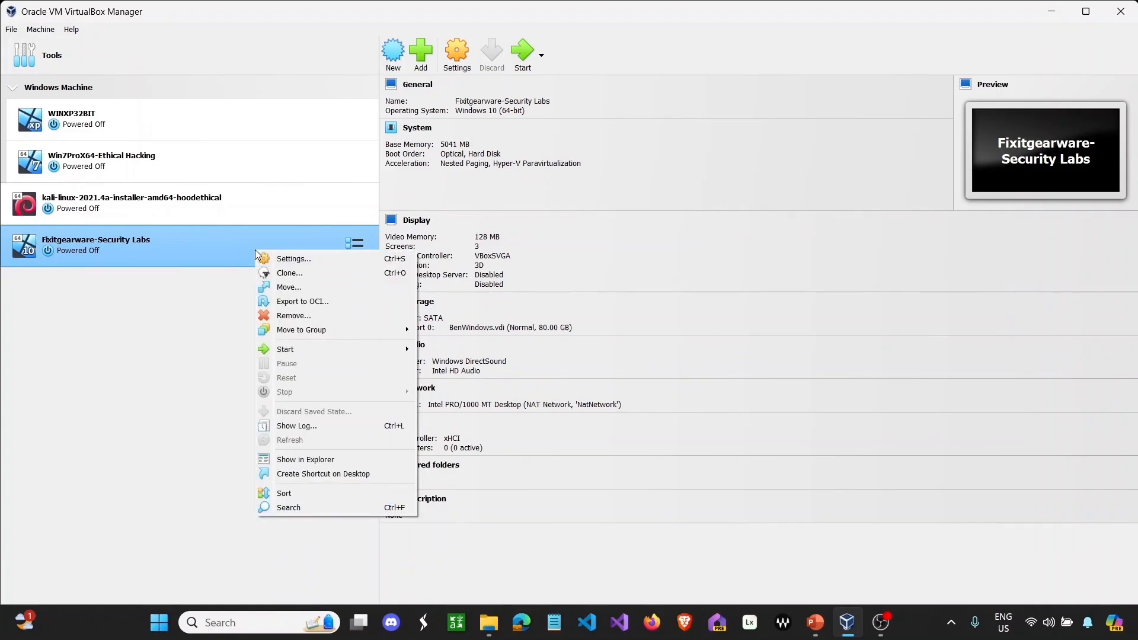
pyautogui.click(304, 320)
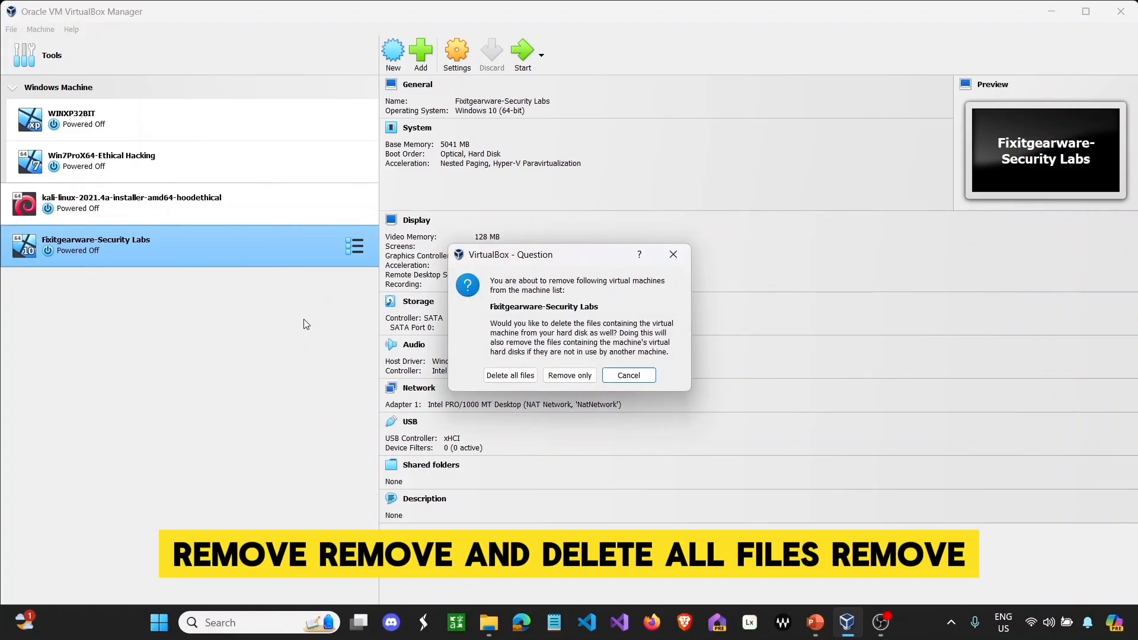
pyautogui.click(510, 375)
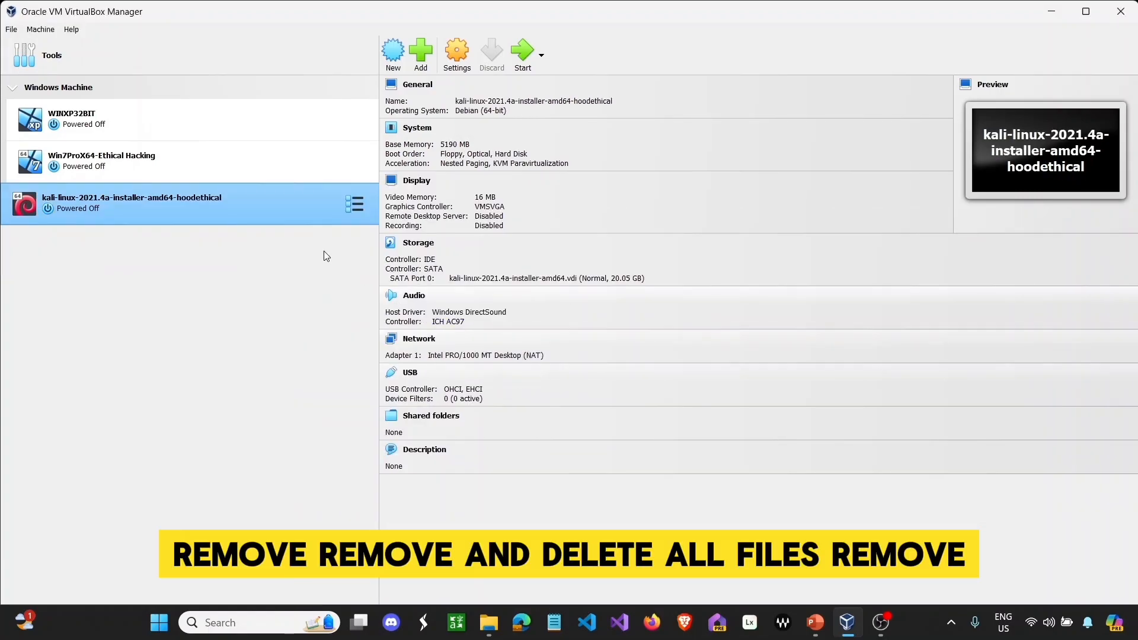
pyautogui.click(195, 153)
pyautogui.rightClick(195, 152)
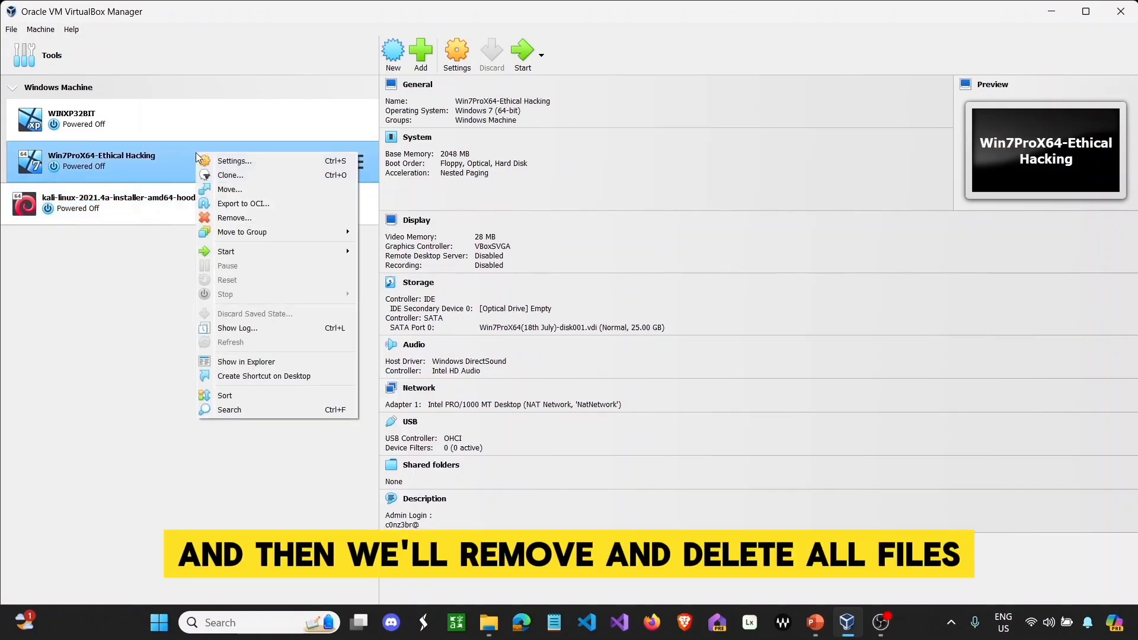
pyautogui.click(234, 222)
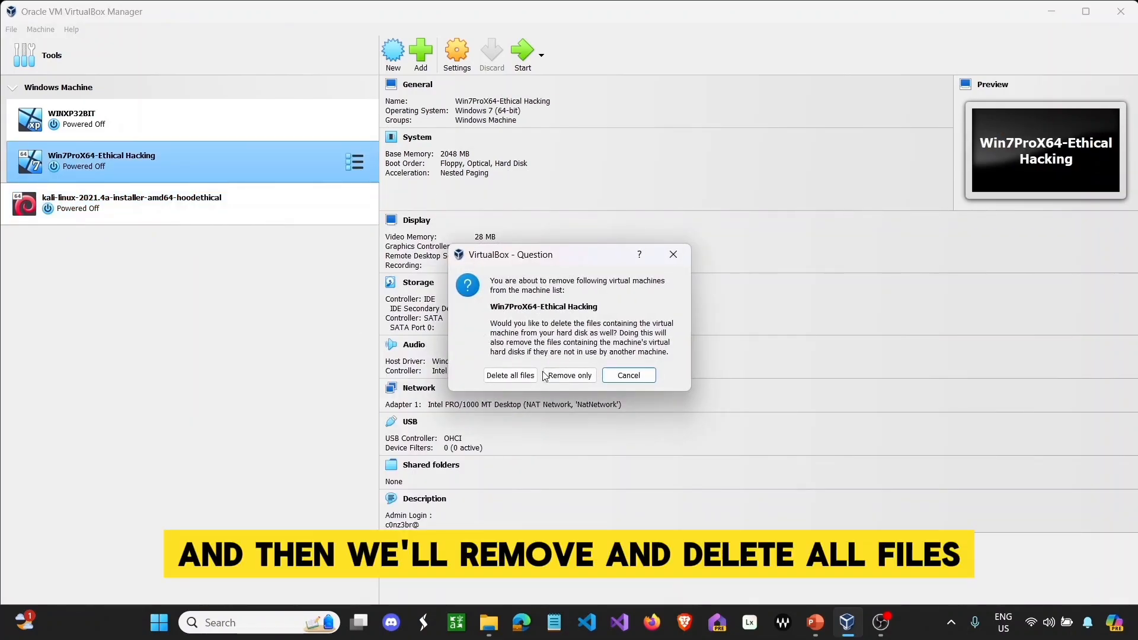
pyautogui.click(509, 375)
# - Remove kali-linux and WINXP32BIT with all their files, then close VirtualBox Manager
pyautogui.rightClick(201, 154)
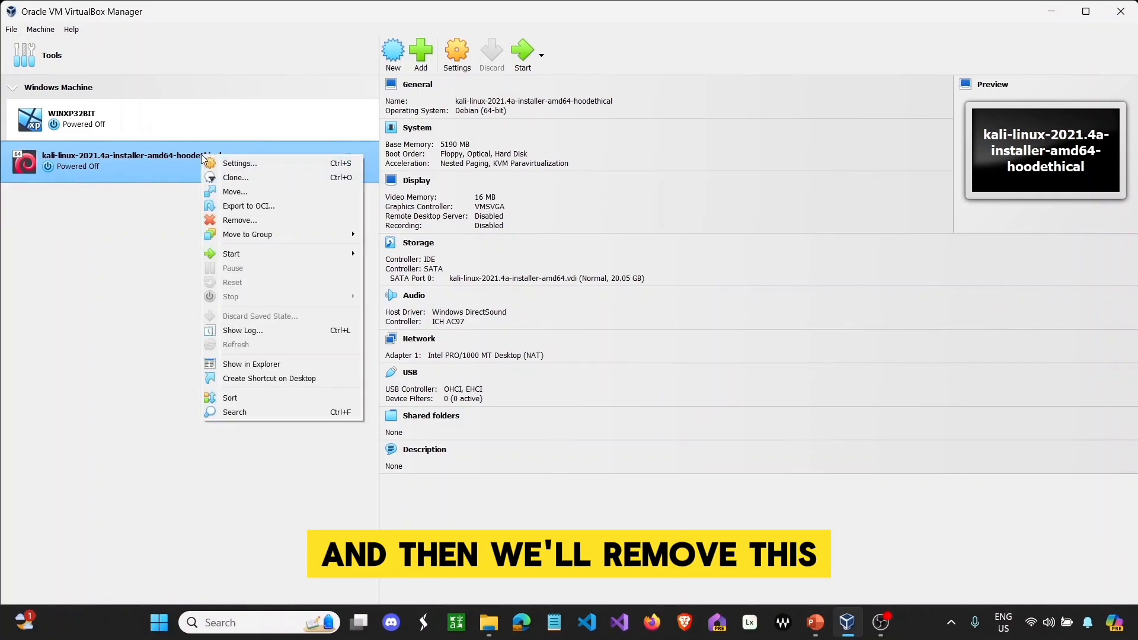
pyautogui.click(236, 221)
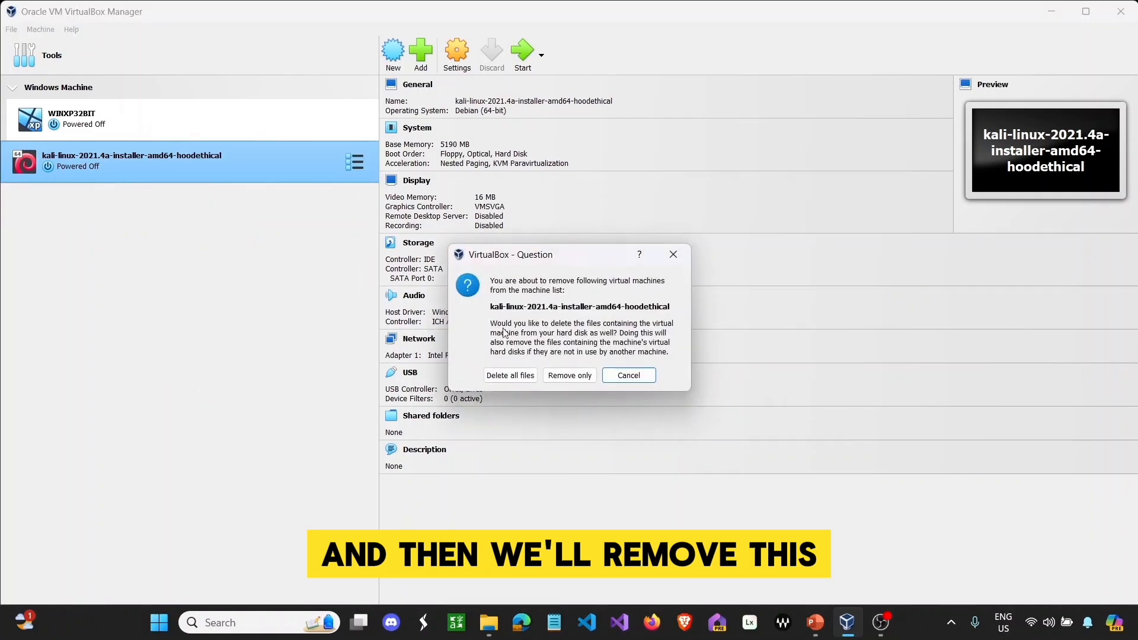
pyautogui.click(510, 375)
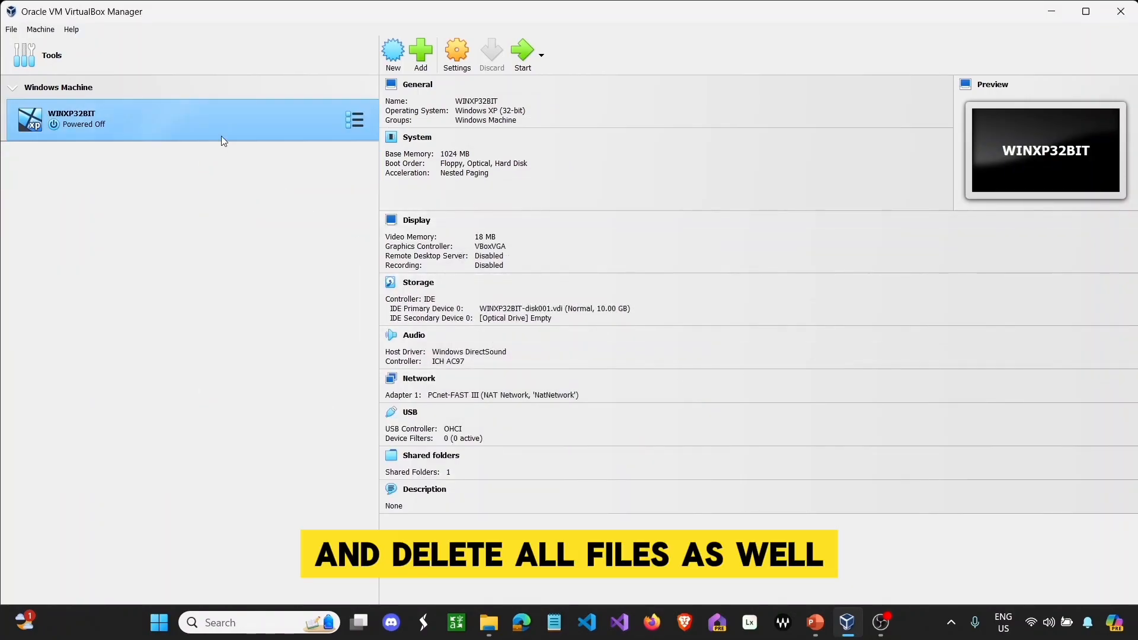
pyautogui.rightClick(222, 120)
pyautogui.click(249, 186)
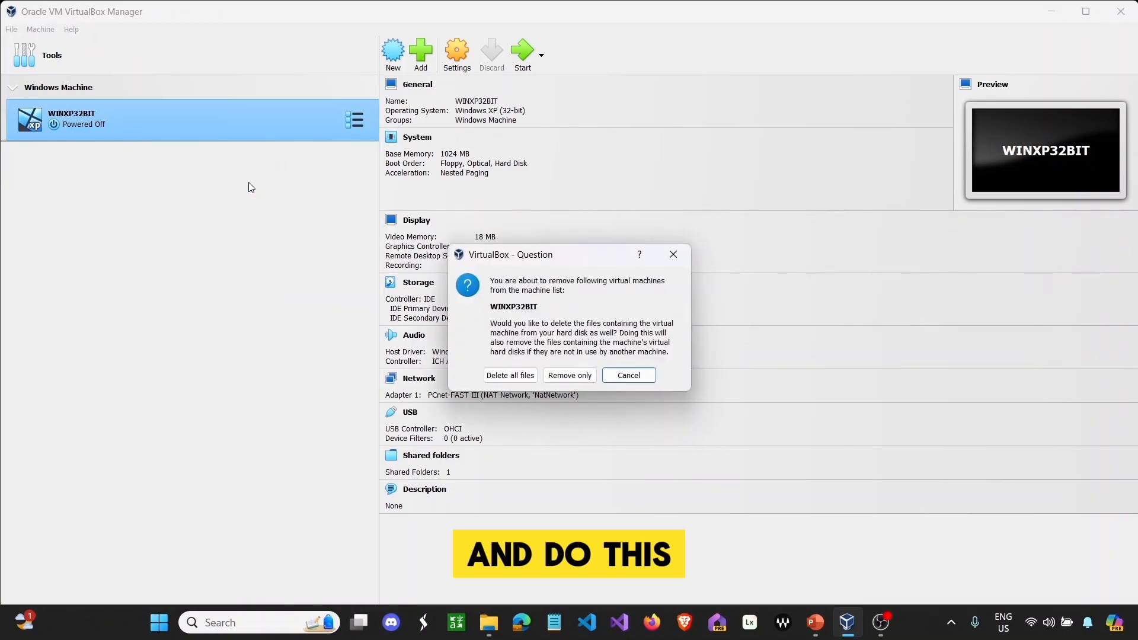
pyautogui.click(528, 375)
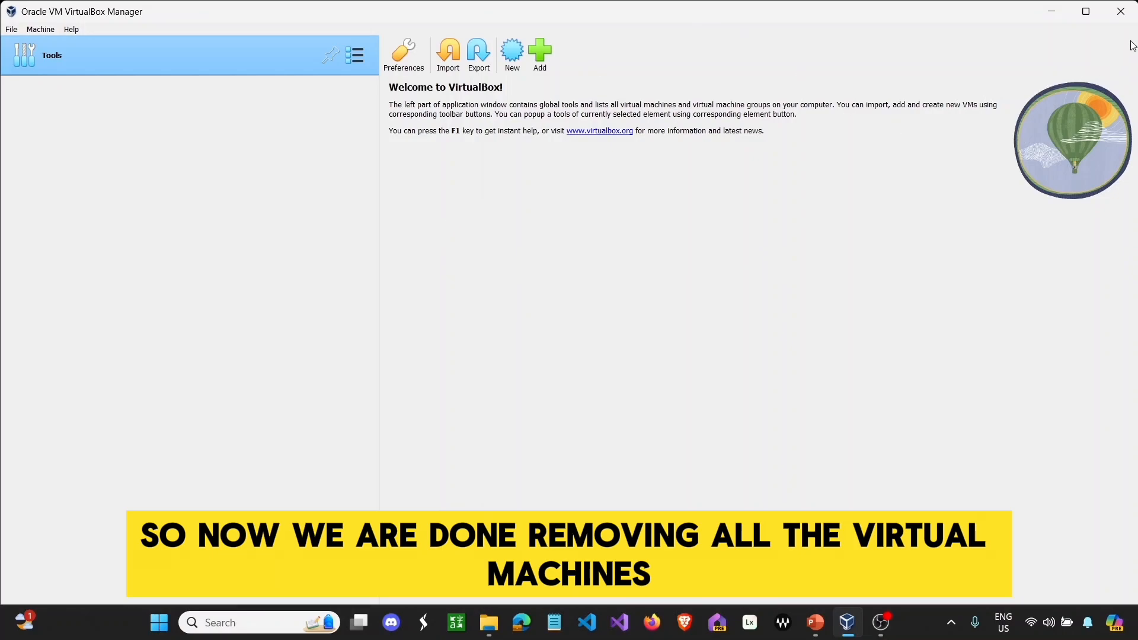
pyautogui.click(1120, 12)
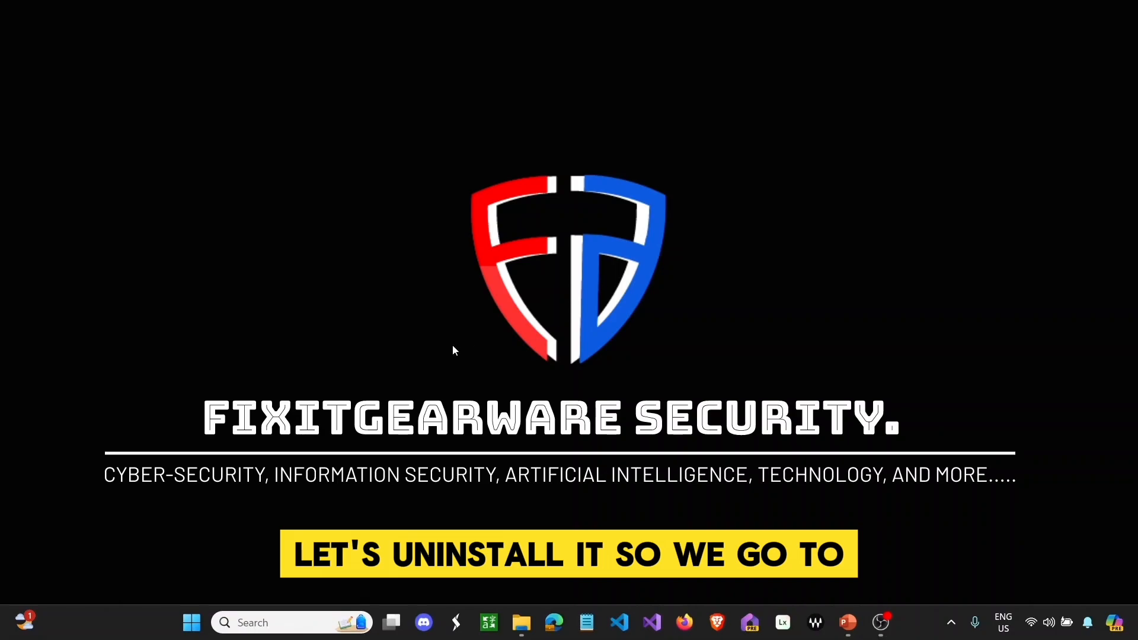
# - Find Oracle VM VirtualBox under Add or remove programs with 'virt', uninstall it, and close Settings
pyautogui.press('super')
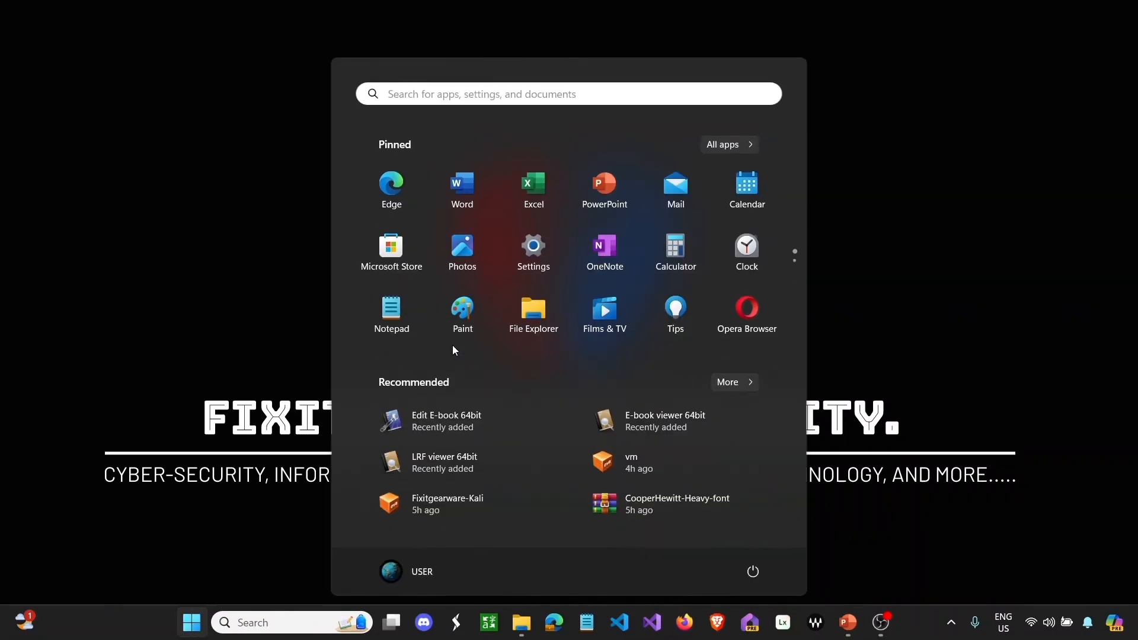
pyautogui.write('un')
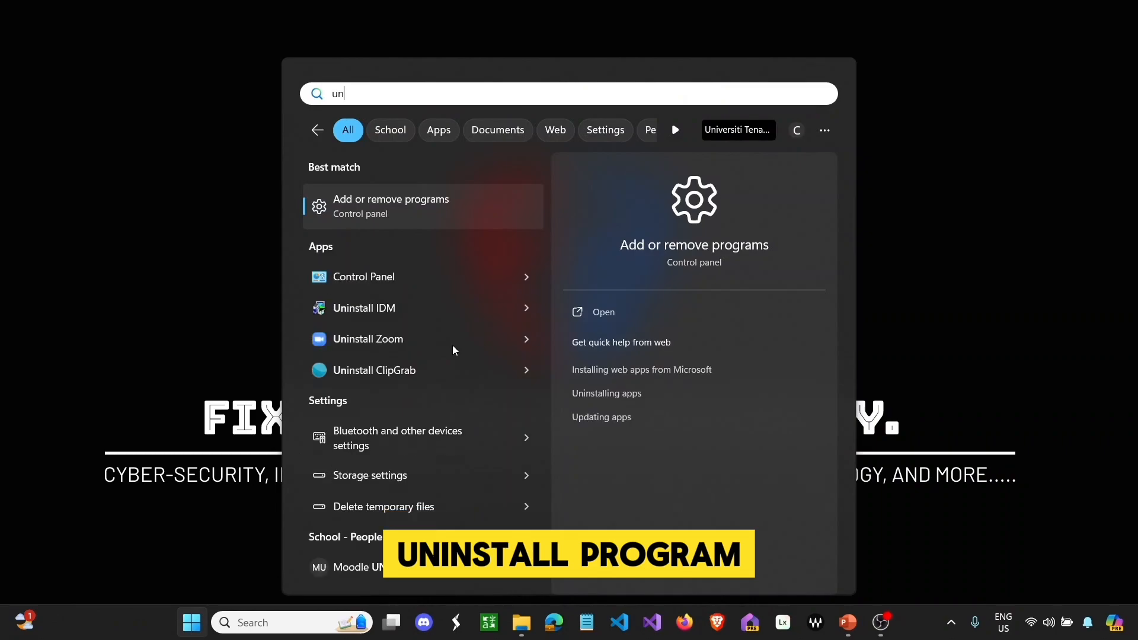
pyautogui.click(483, 202)
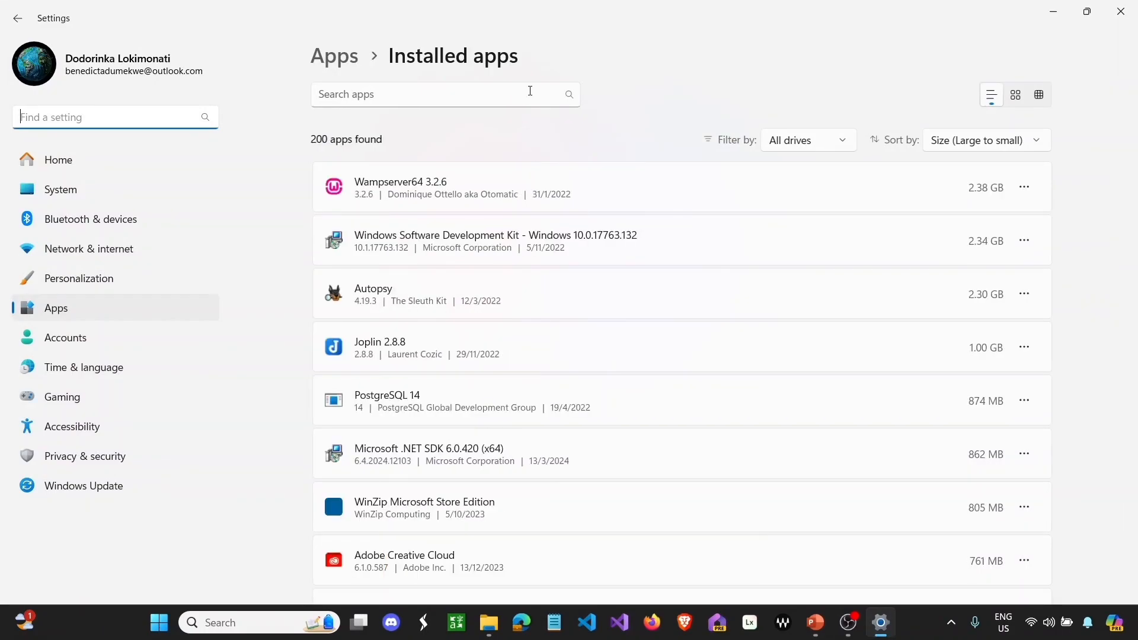
pyautogui.click(531, 90)
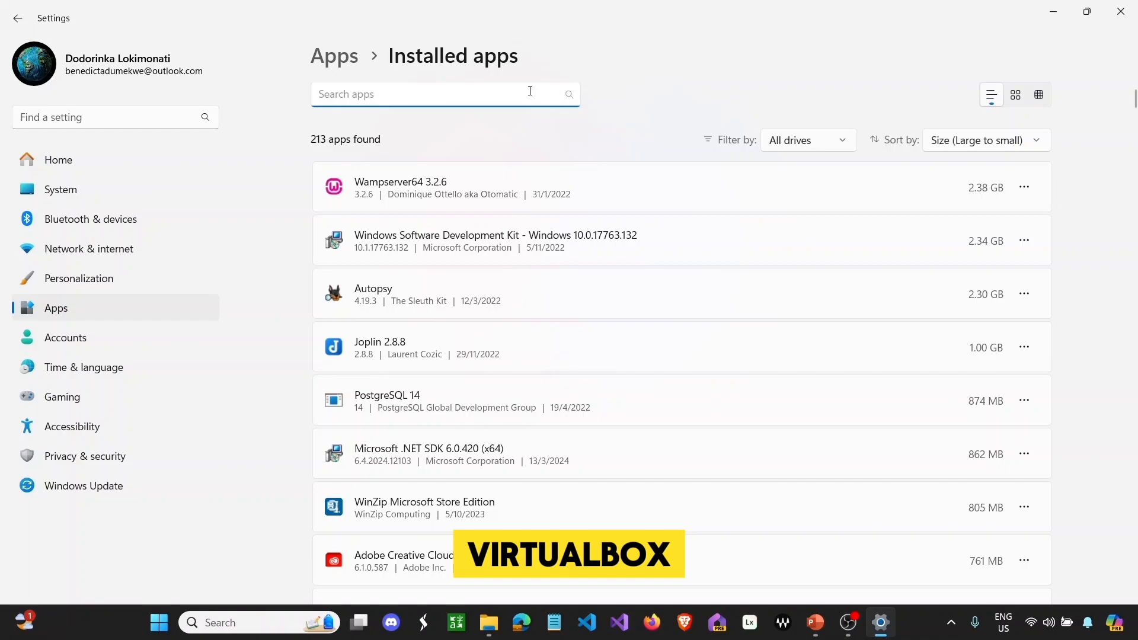
pyautogui.write('vi')
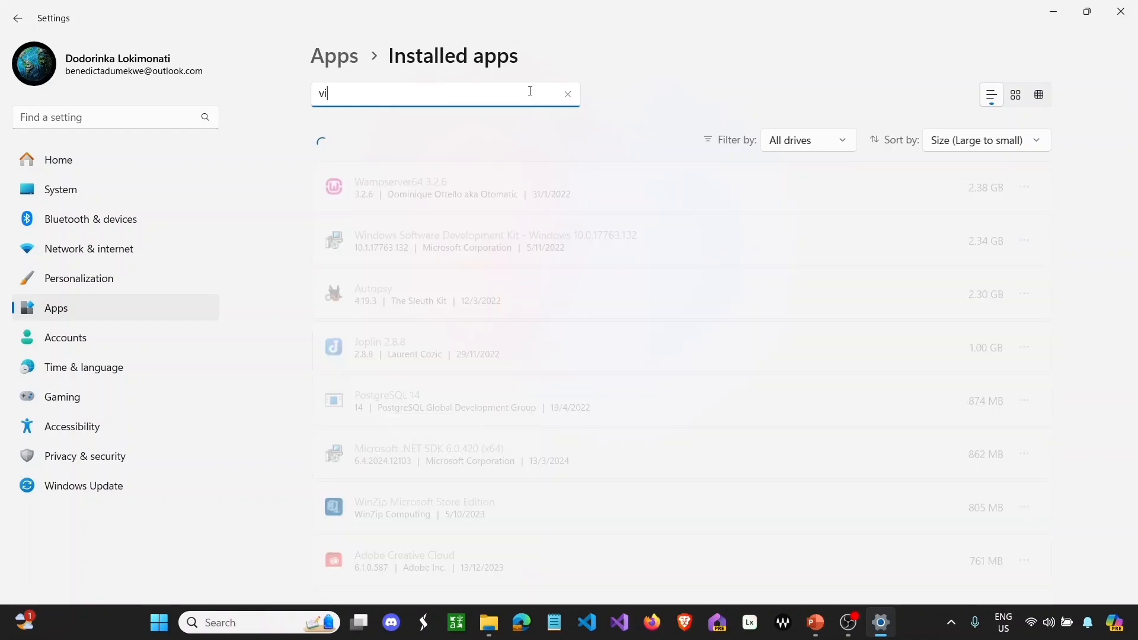
pyautogui.write('rt')
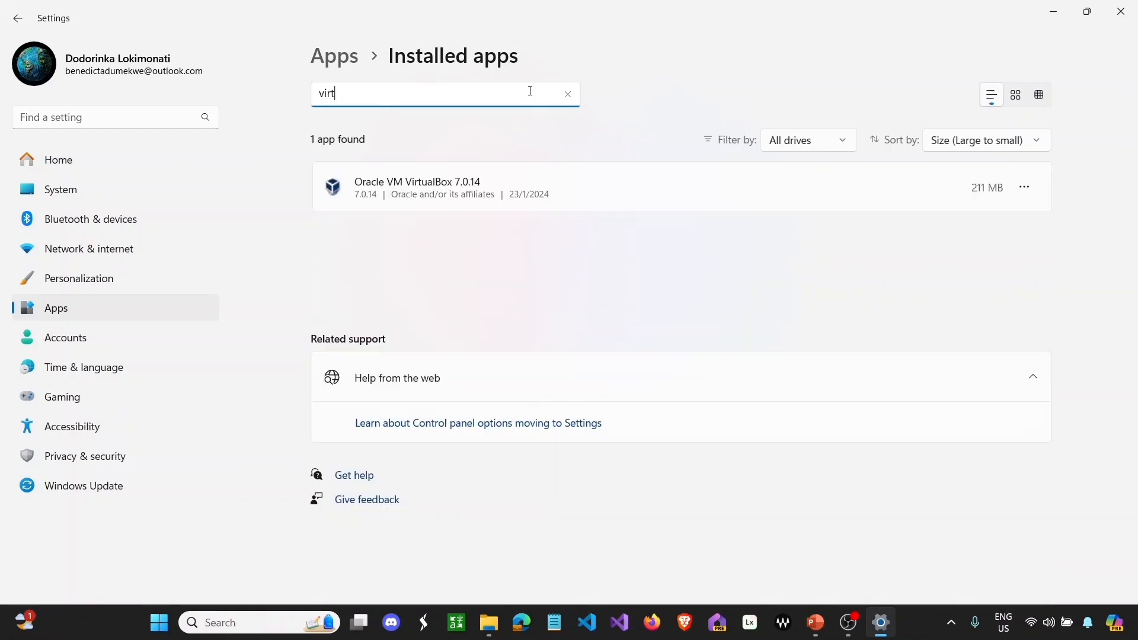
pyautogui.click(1024, 187)
pyautogui.click(946, 239)
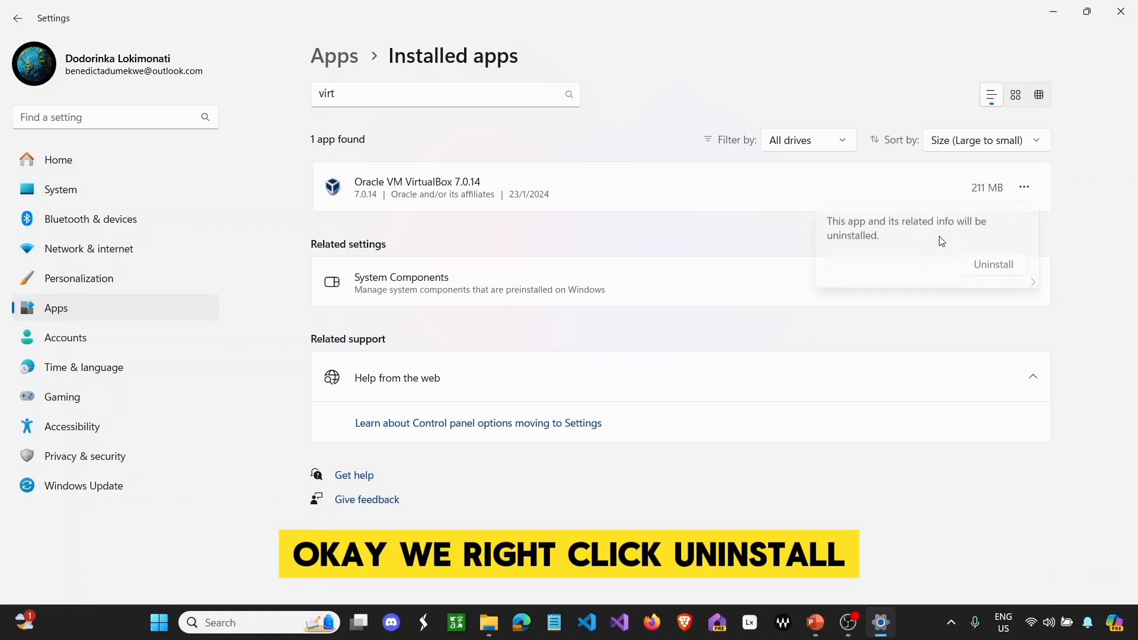
pyautogui.click(981, 268)
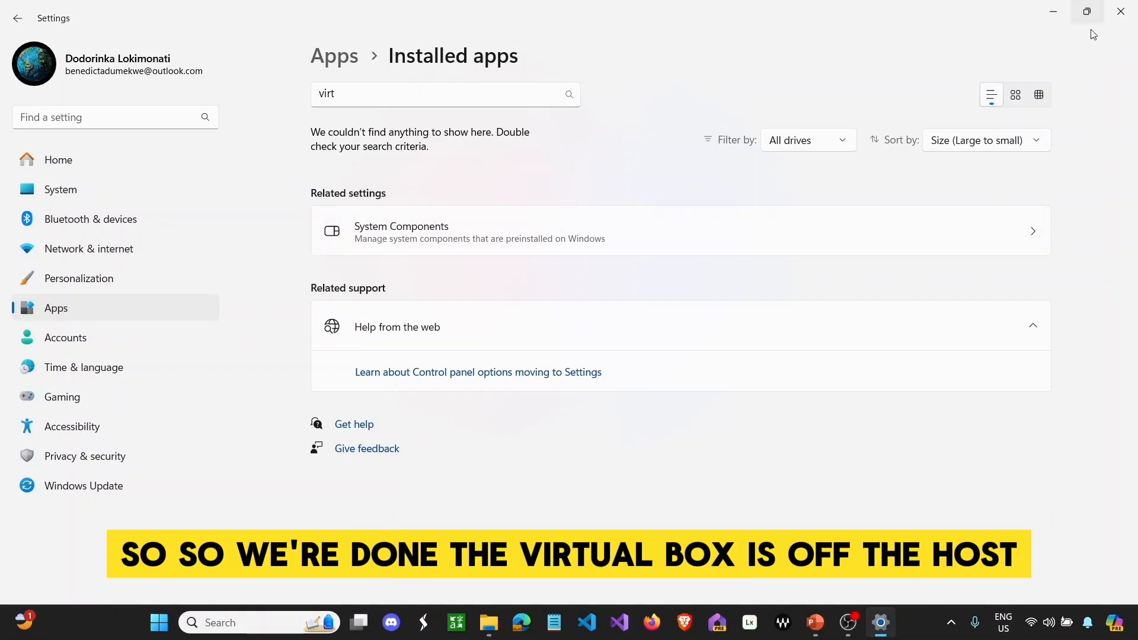
pyautogui.click(1120, 11)
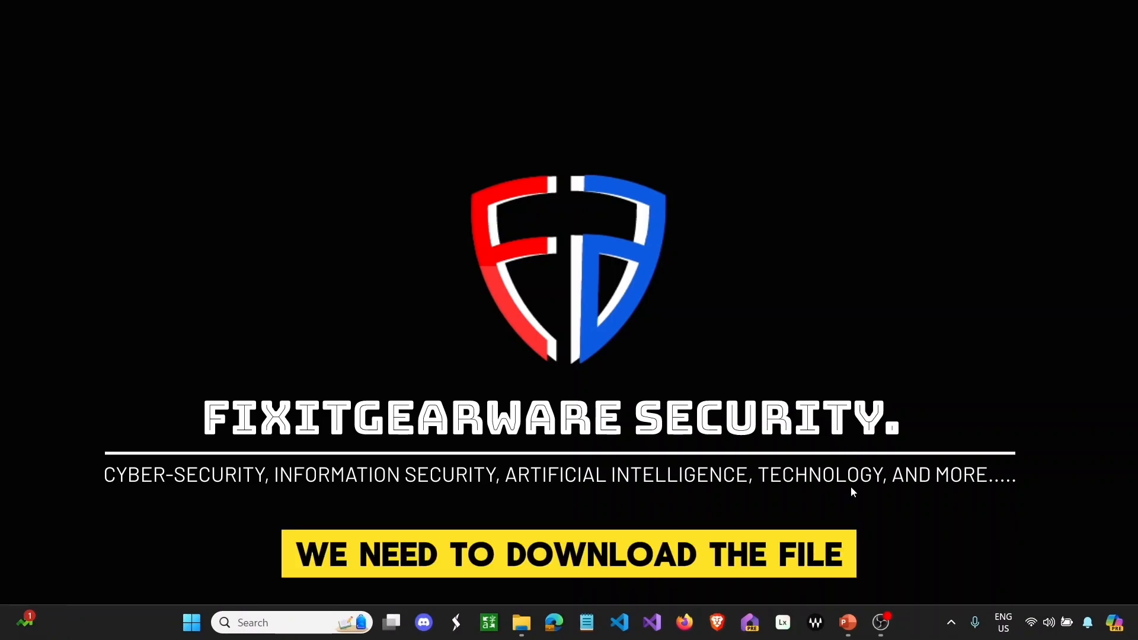
# - Copy the VirtualBox download link from slide 2 and open a blank Notepad note
pyautogui.click(848, 622)
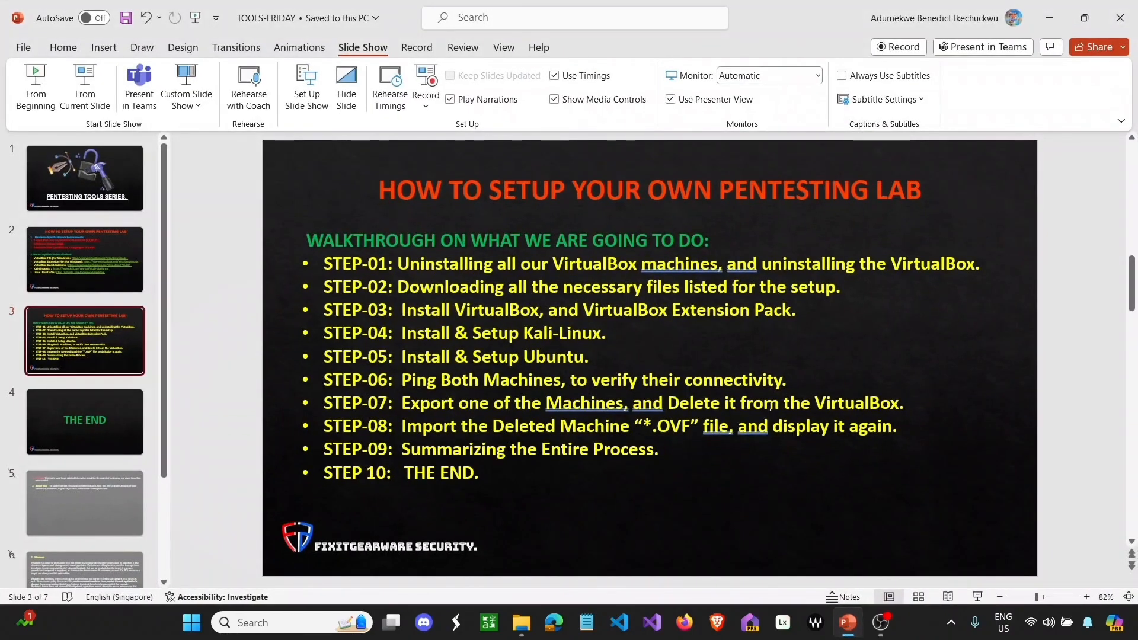
pyautogui.click(125, 243)
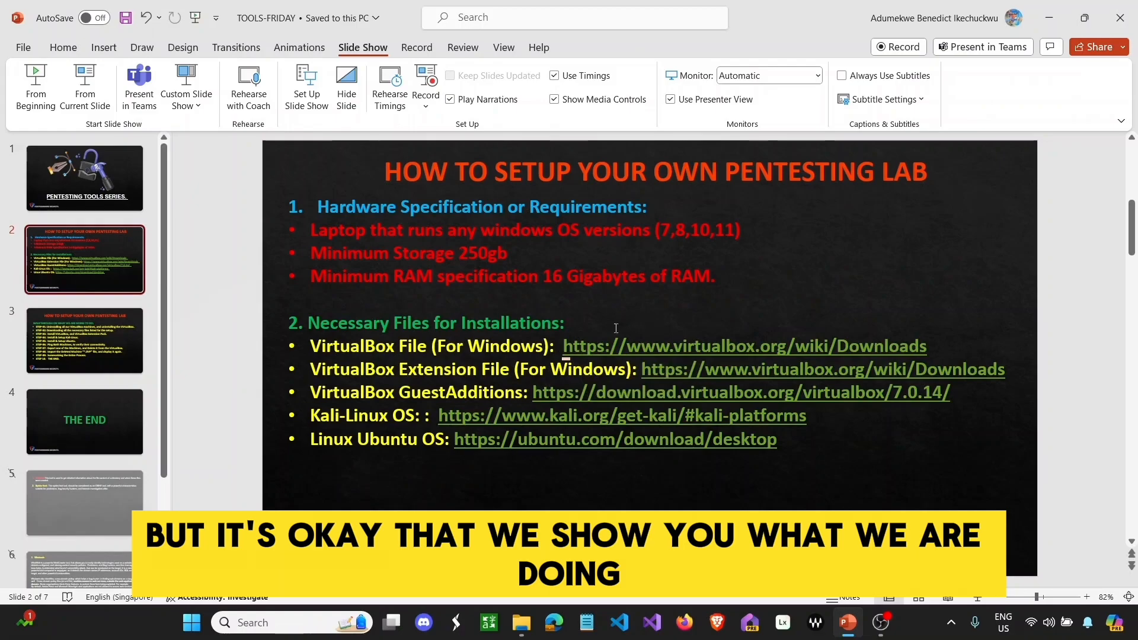
pyautogui.moveTo(562, 347); pyautogui.dragTo(878, 349)
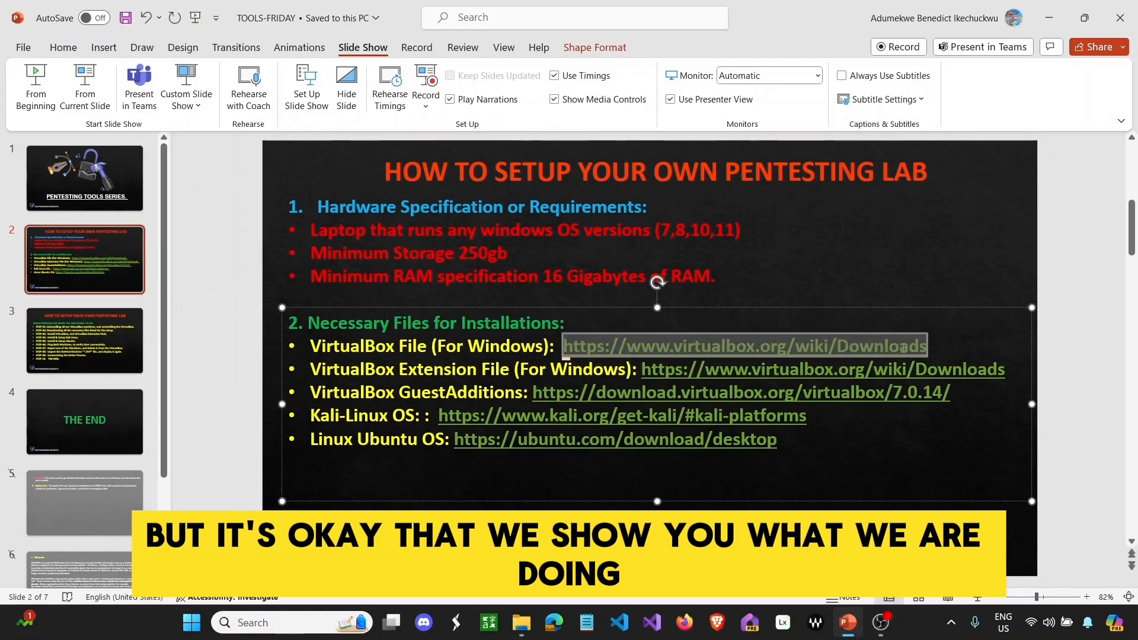
pyautogui.rightClick(903, 349)
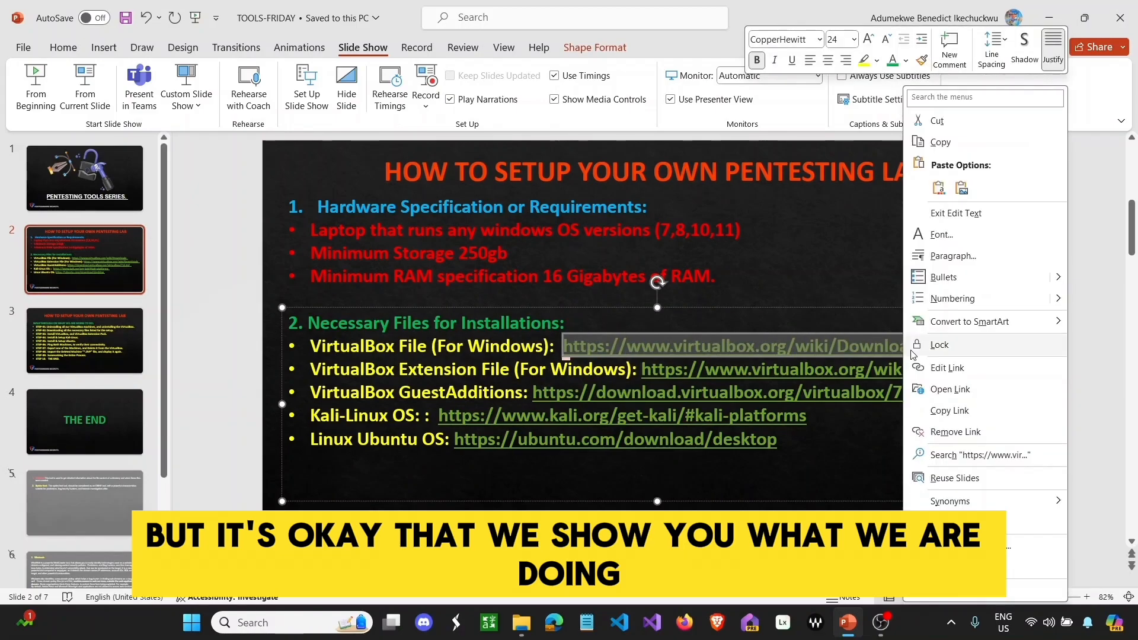
pyautogui.click(941, 143)
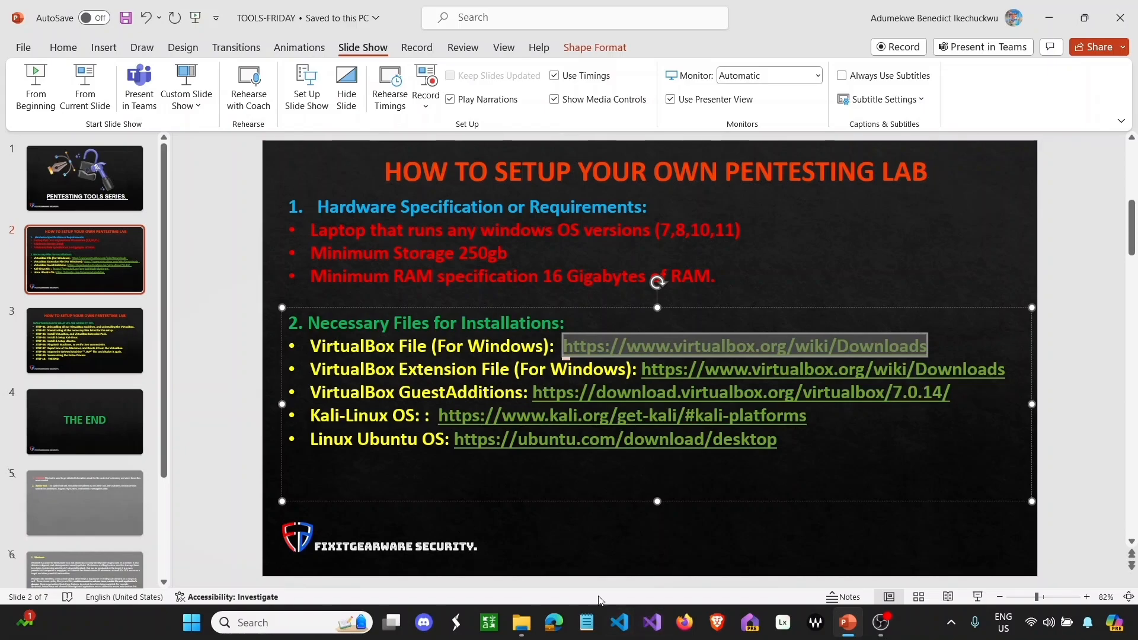
pyautogui.click(591, 619)
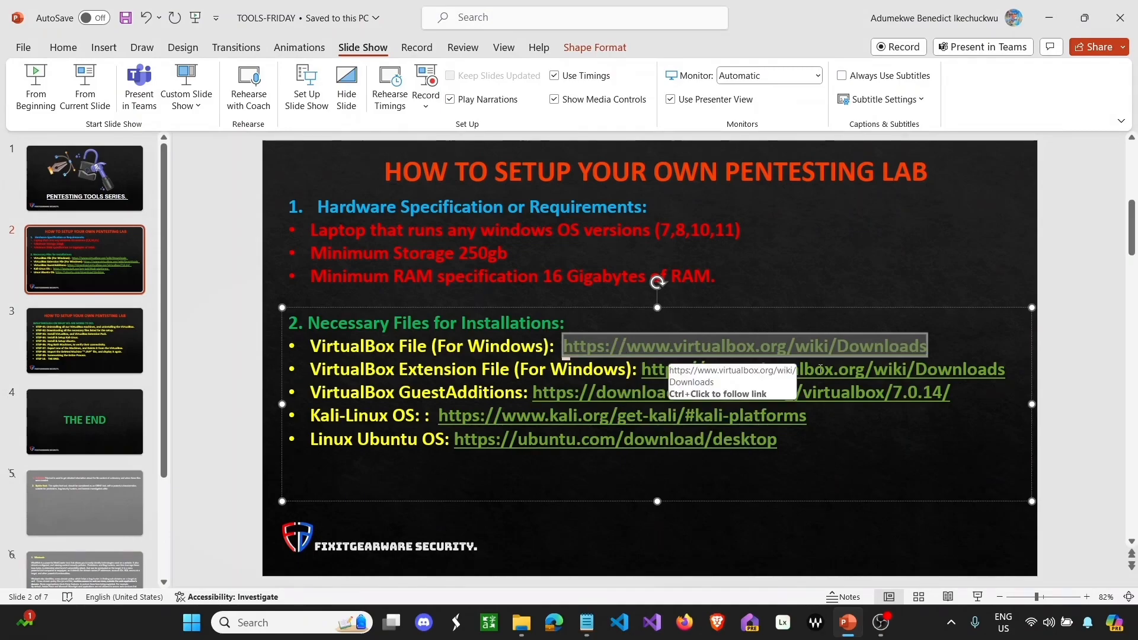
# - Copy the GuestAdditions 7.0.14 and Kali links into the note, each on its own line
pyautogui.click(696, 368)
pyautogui.moveTo(697, 366); pyautogui.dragTo(660, 369)
pyautogui.moveTo(952, 393); pyautogui.dragTo(549, 394)
pyautogui.rightClick(549, 394)
pyautogui.click(586, 140)
pyautogui.click(586, 622)
pyautogui.press('Return')
pyautogui.press('Return')
pyautogui.hotkey('ctrl', 'v')
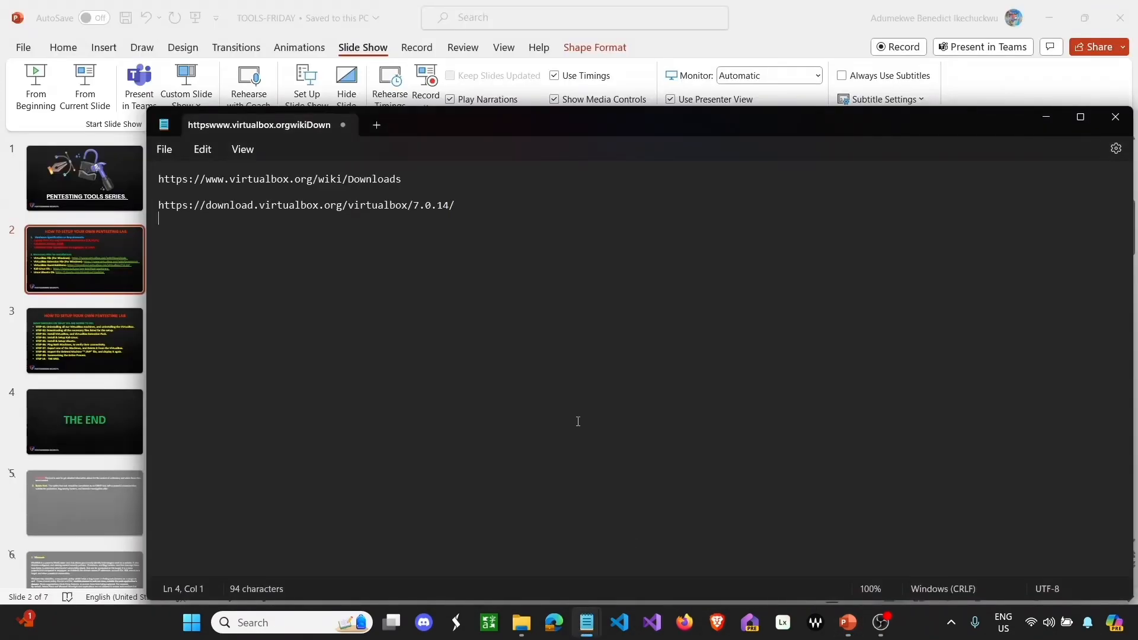
pyautogui.hotkey('ctrl', 'v')
# - Add the Ubuntu download link from the slide on its own line in the note
pyautogui.click(1045, 117)
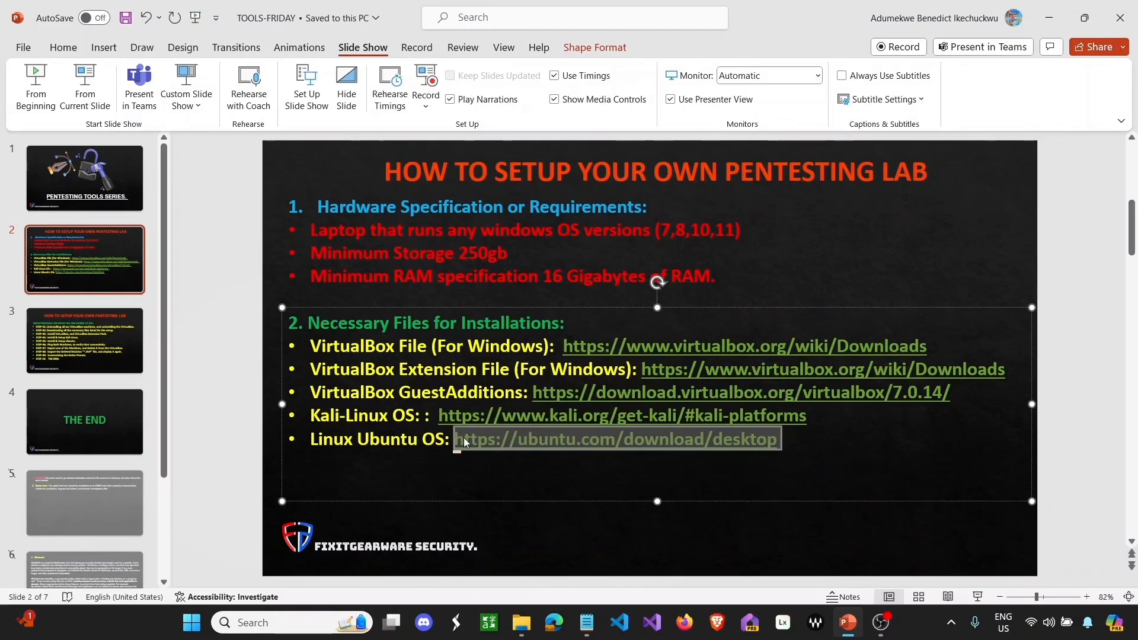
pyautogui.click(586, 622)
pyautogui.click(672, 545)
pyautogui.press('Return')
pyautogui.hotkey('ctrl', 'v')
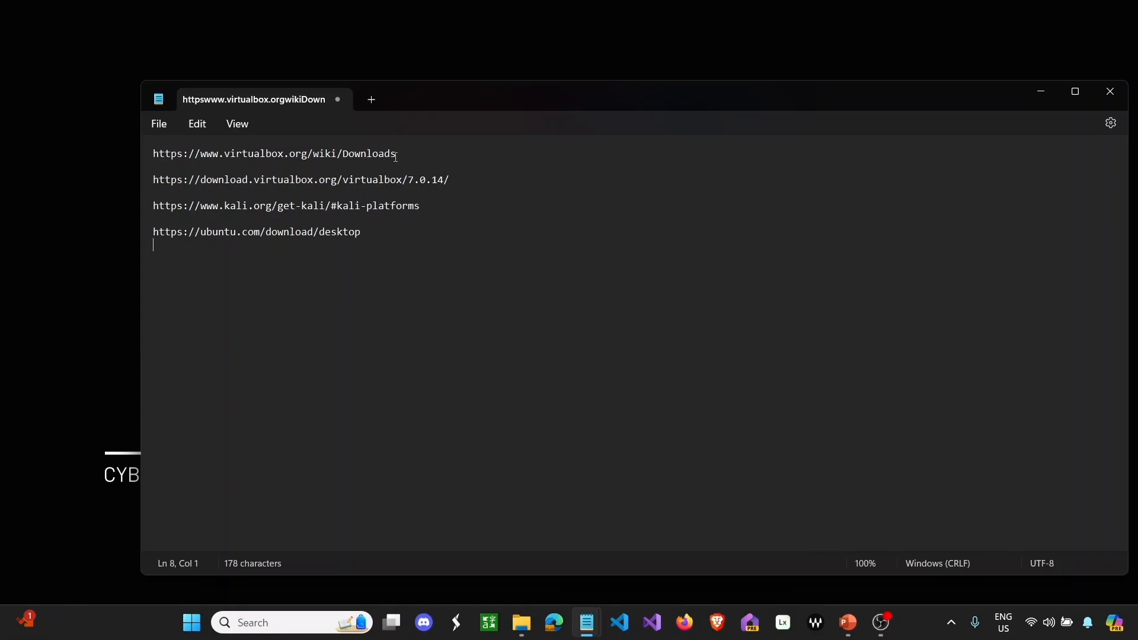
# - Copy the first VirtualBox URL from the note and paste-and-go it in Edge's address bar
pyautogui.moveTo(407, 153); pyautogui.dragTo(151, 158)
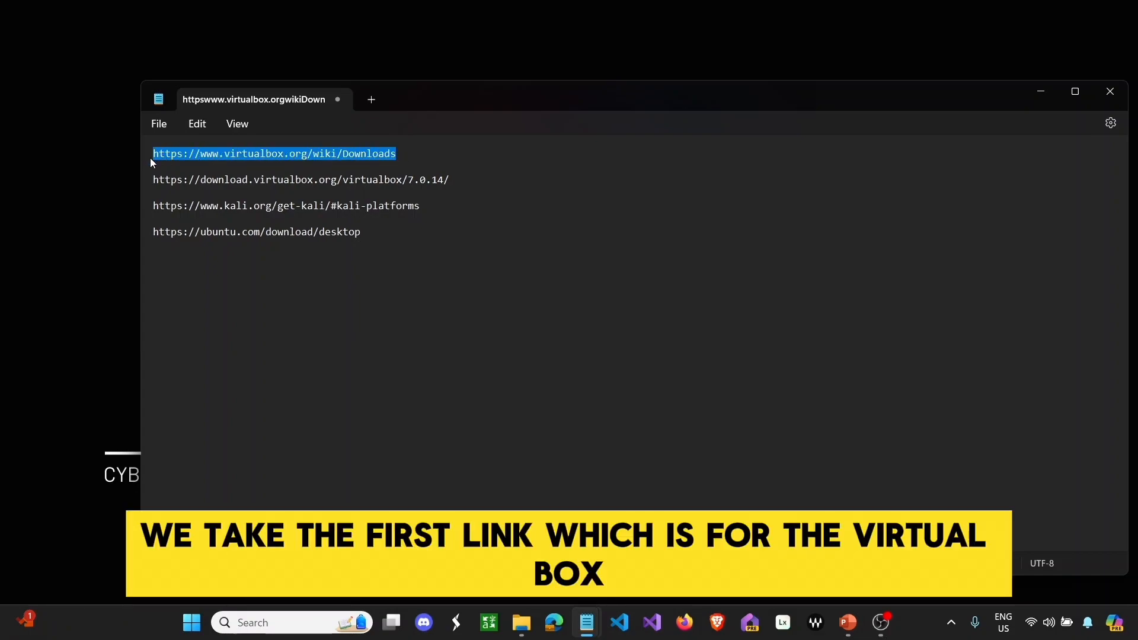
pyautogui.rightClick(179, 156)
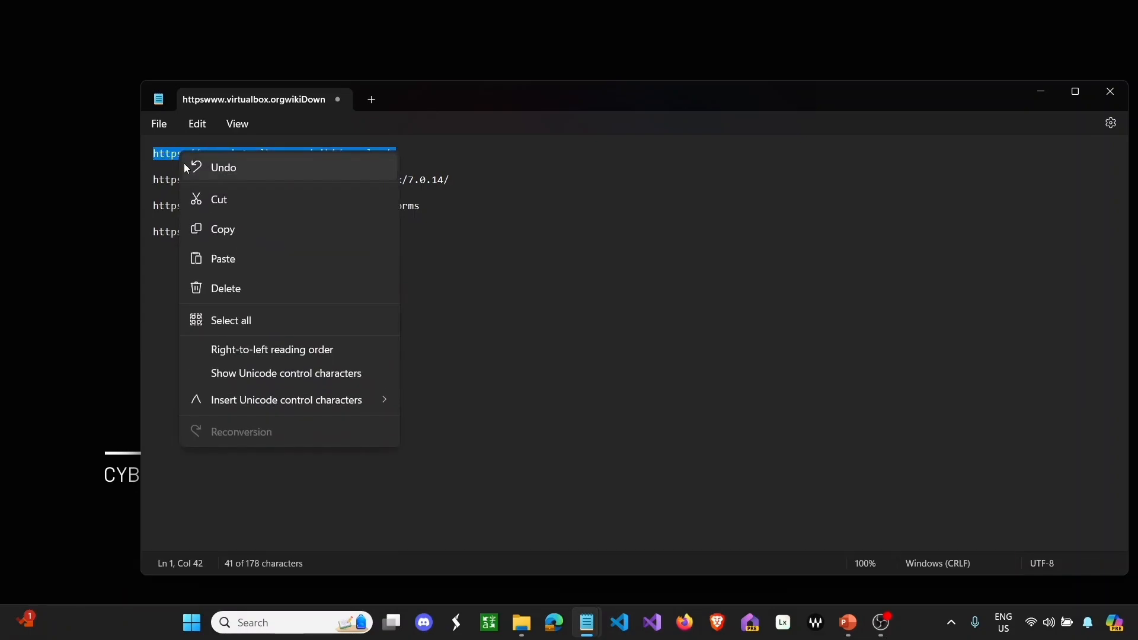
pyautogui.click(236, 229)
pyautogui.click(553, 623)
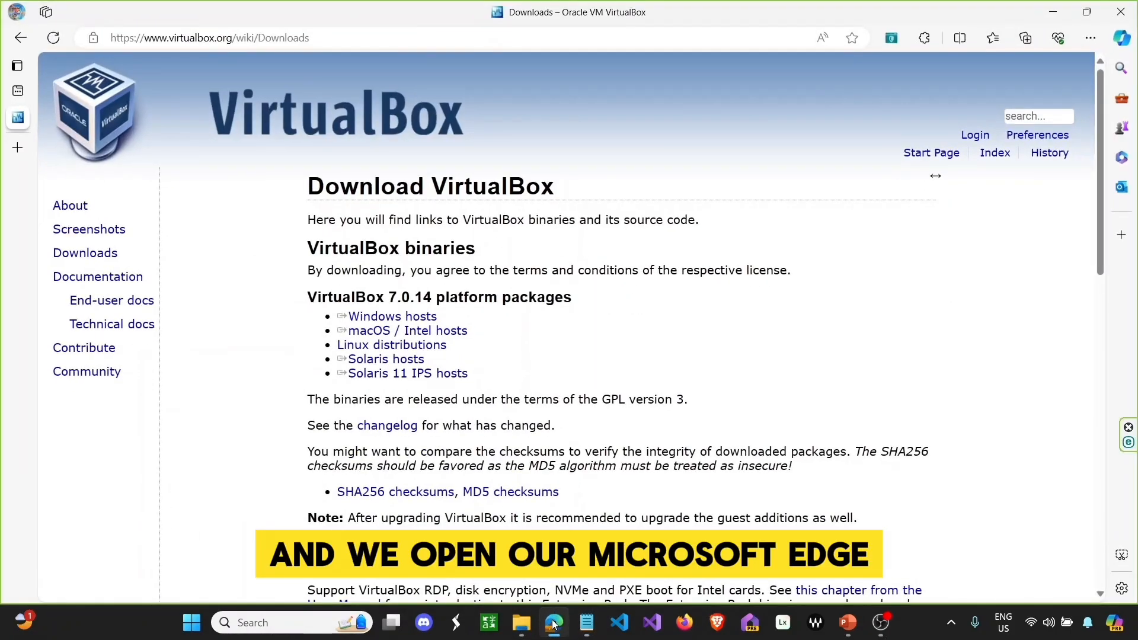
pyautogui.click(414, 39)
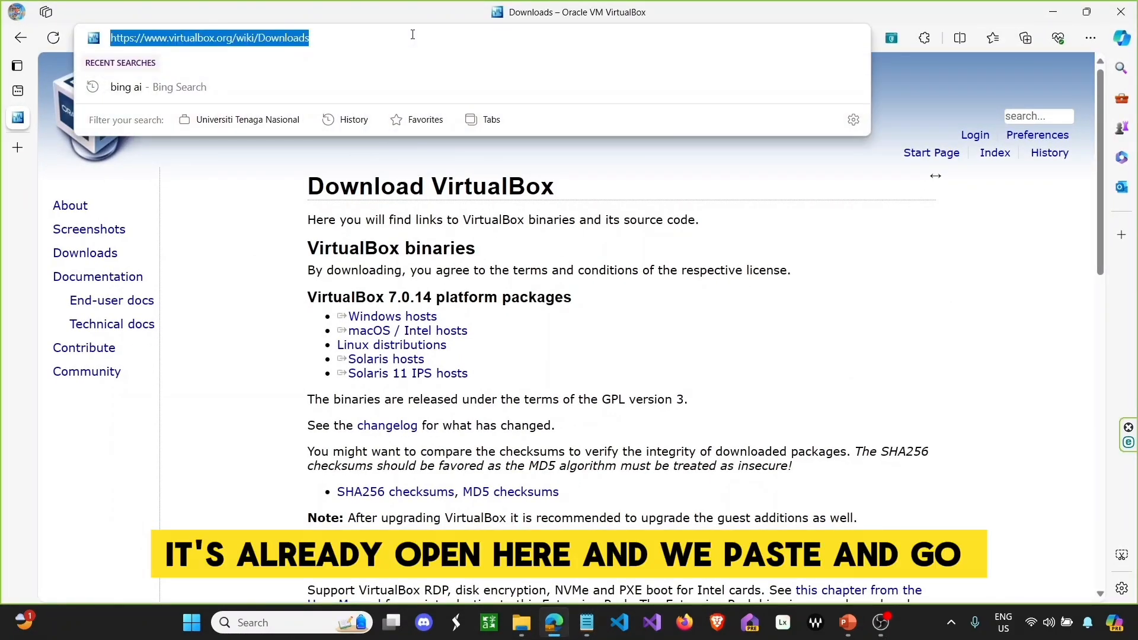
pyautogui.rightClick(414, 39)
pyautogui.click(498, 223)
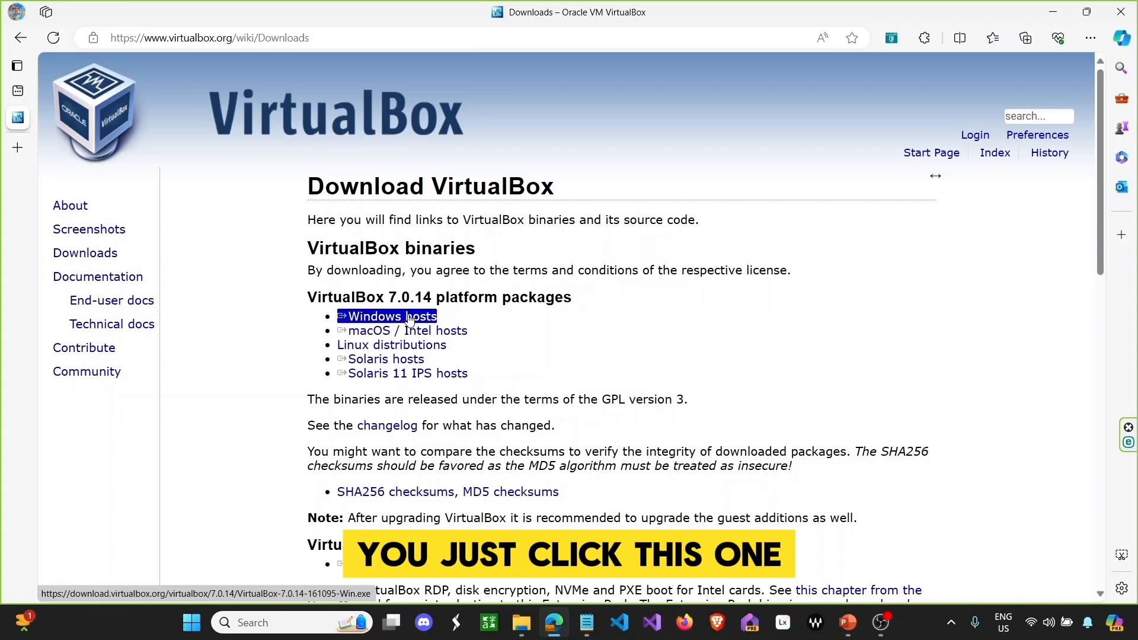
pyautogui.click(409, 319)
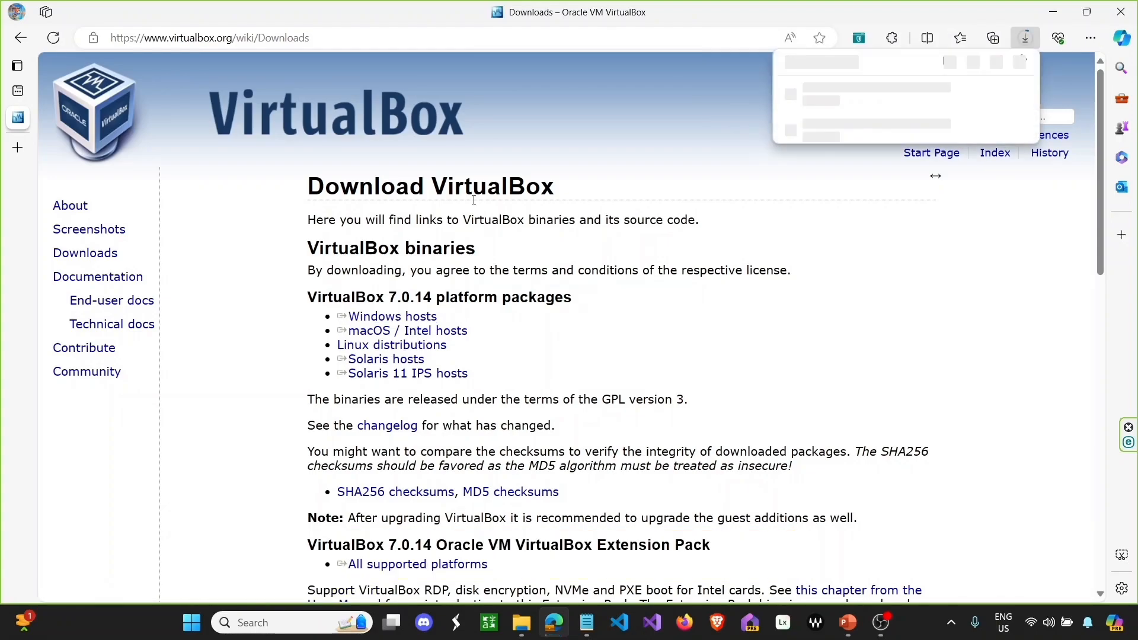
pyautogui.click(1008, 102)
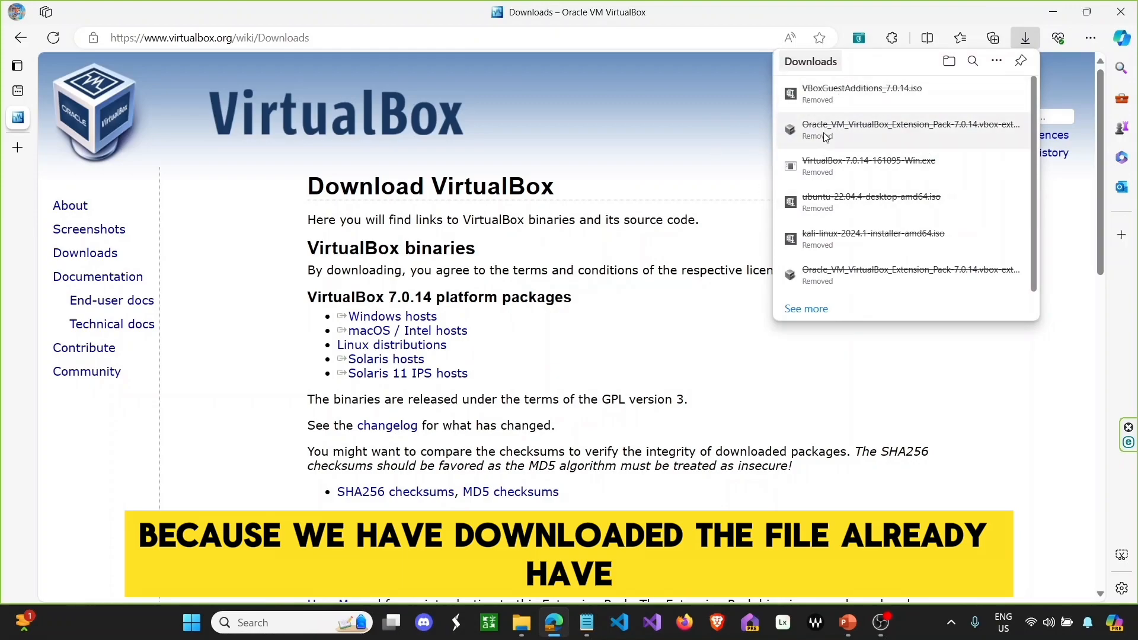
pyautogui.click(669, 120)
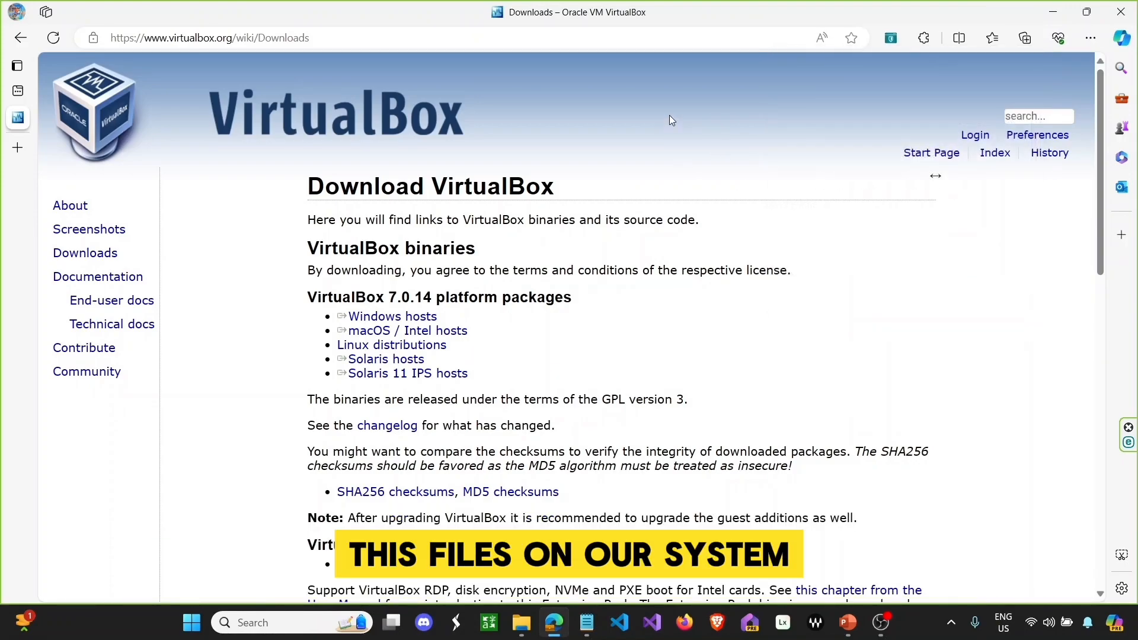
pyautogui.scroll(-1, 701, 196)
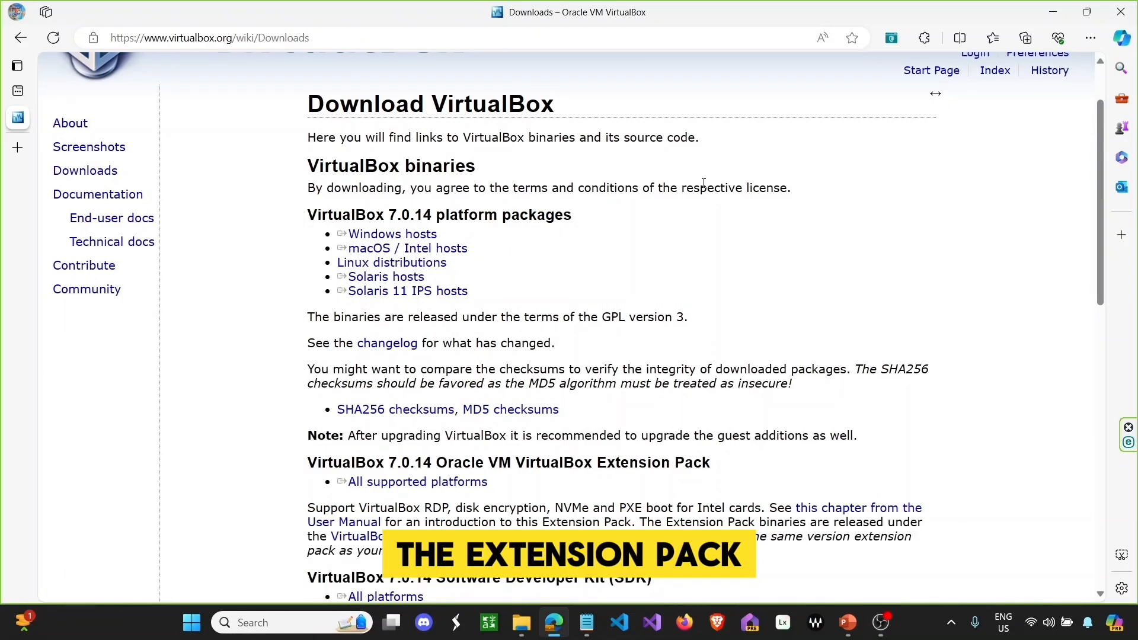
pyautogui.scroll(-1, 703, 183)
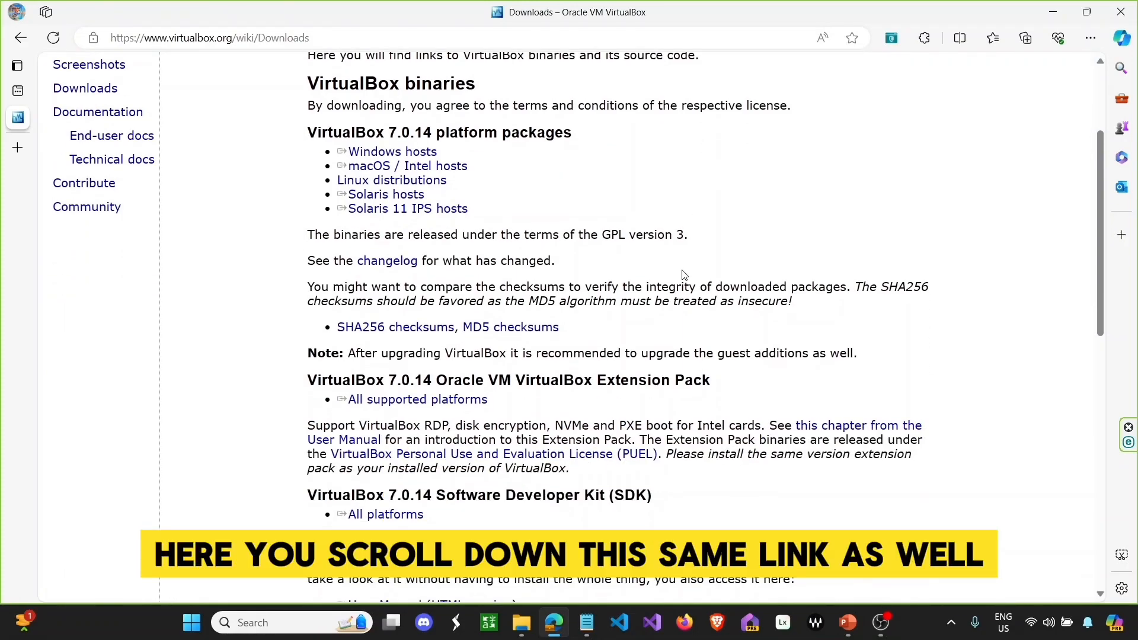
pyautogui.scroll(-1, 684, 273)
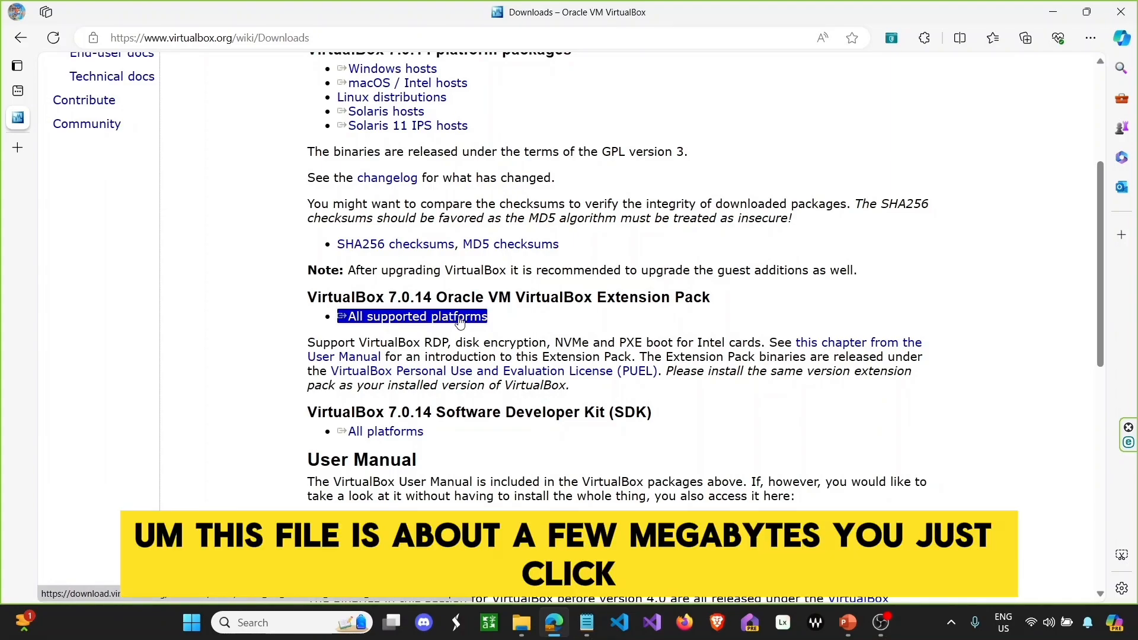
pyautogui.click(460, 318)
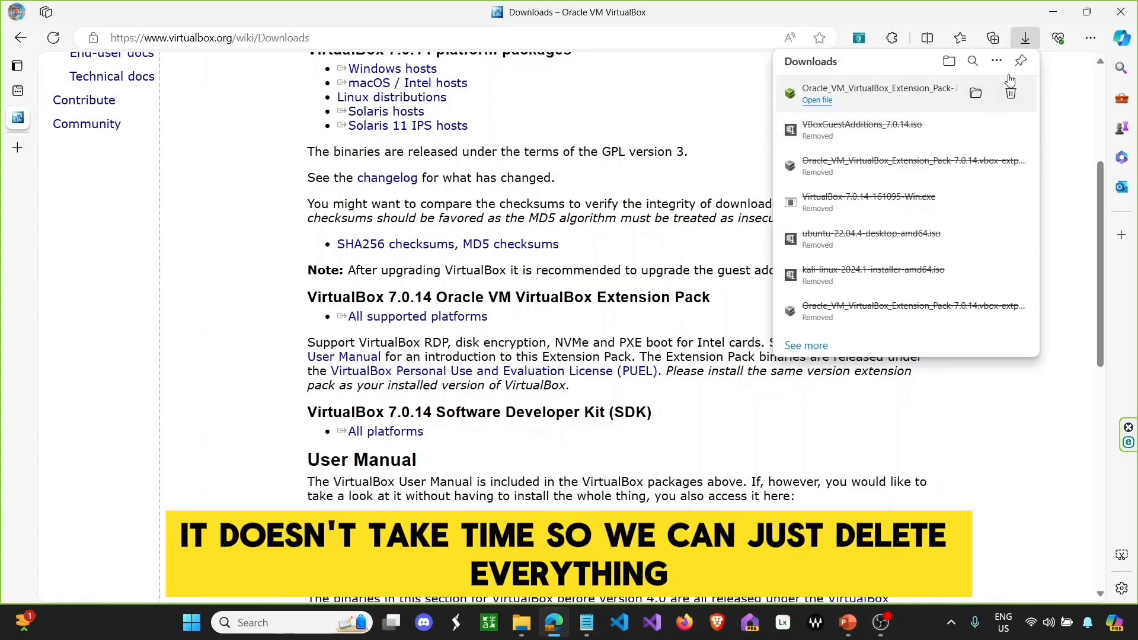
pyautogui.click(1007, 95)
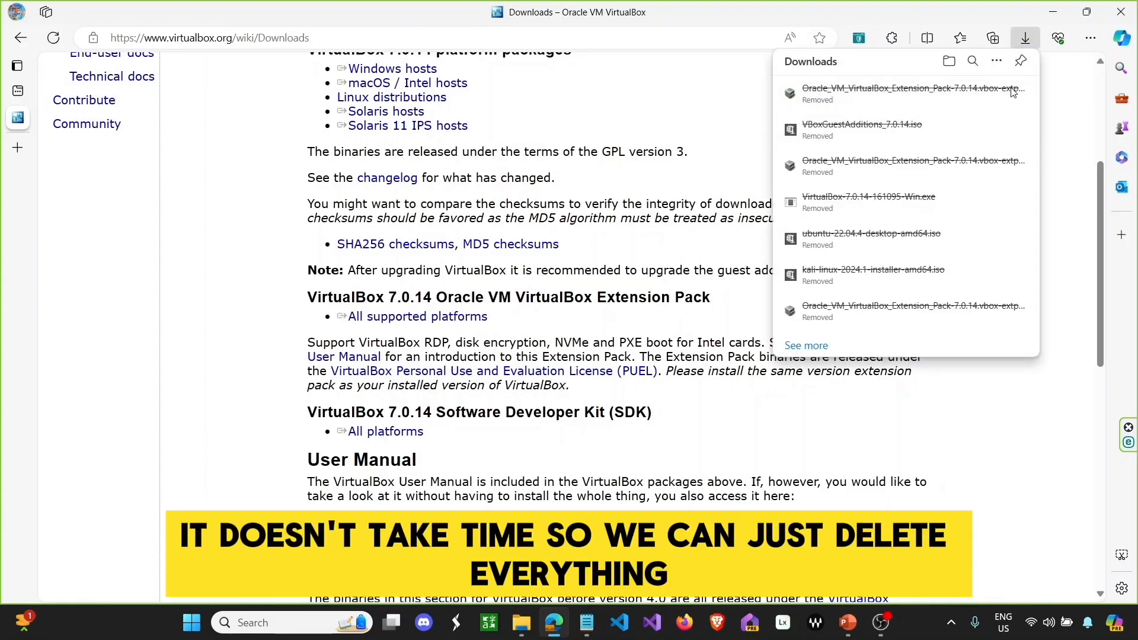
pyautogui.click(728, 107)
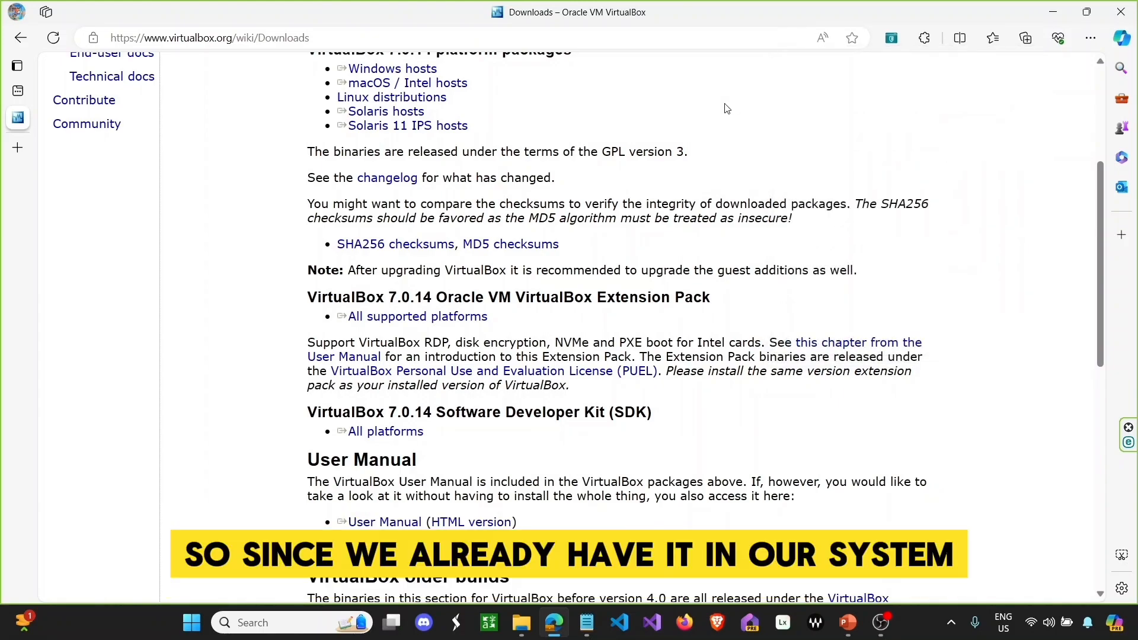
pyautogui.scroll(-2, 727, 122)
pyautogui.scroll(-1, 727, 122)
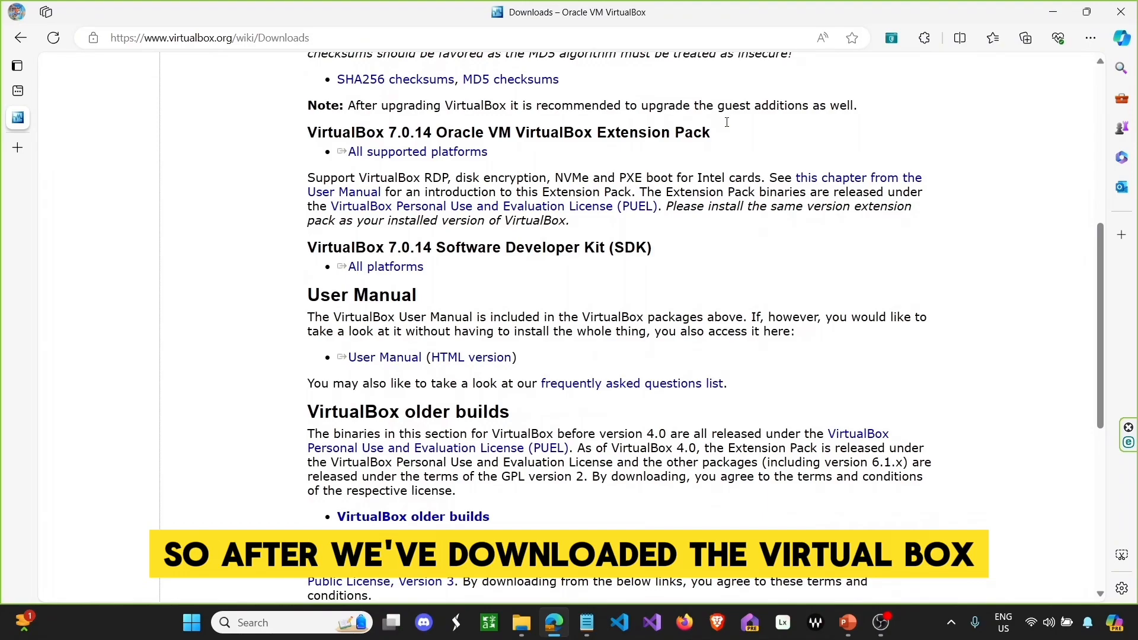
pyautogui.scroll(4, 727, 126)
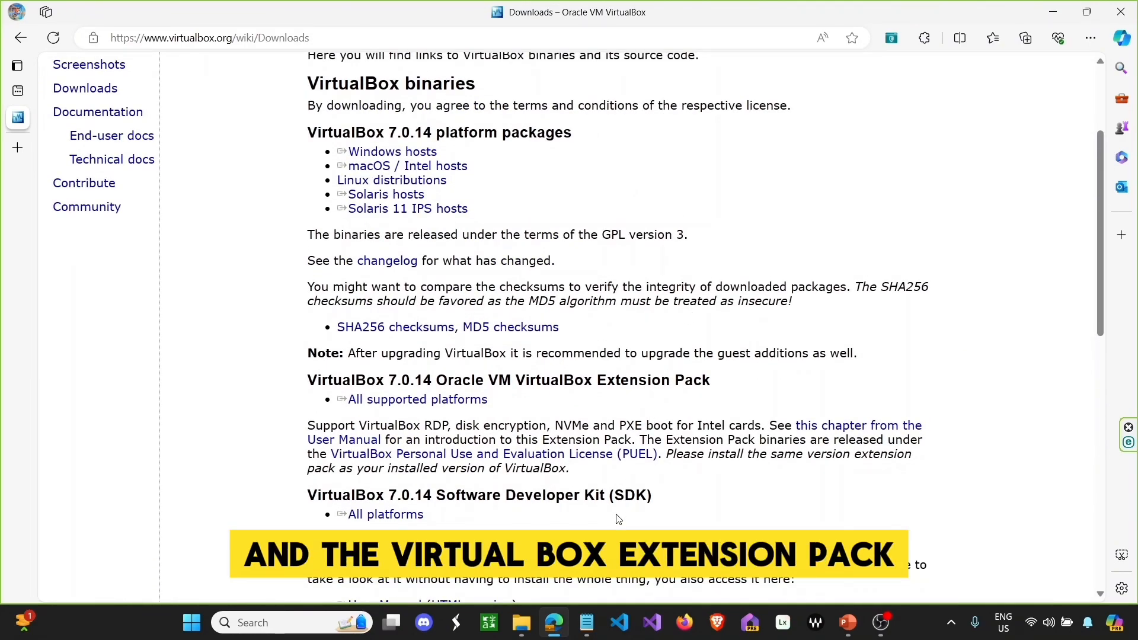
pyautogui.moveTo(591, 622)
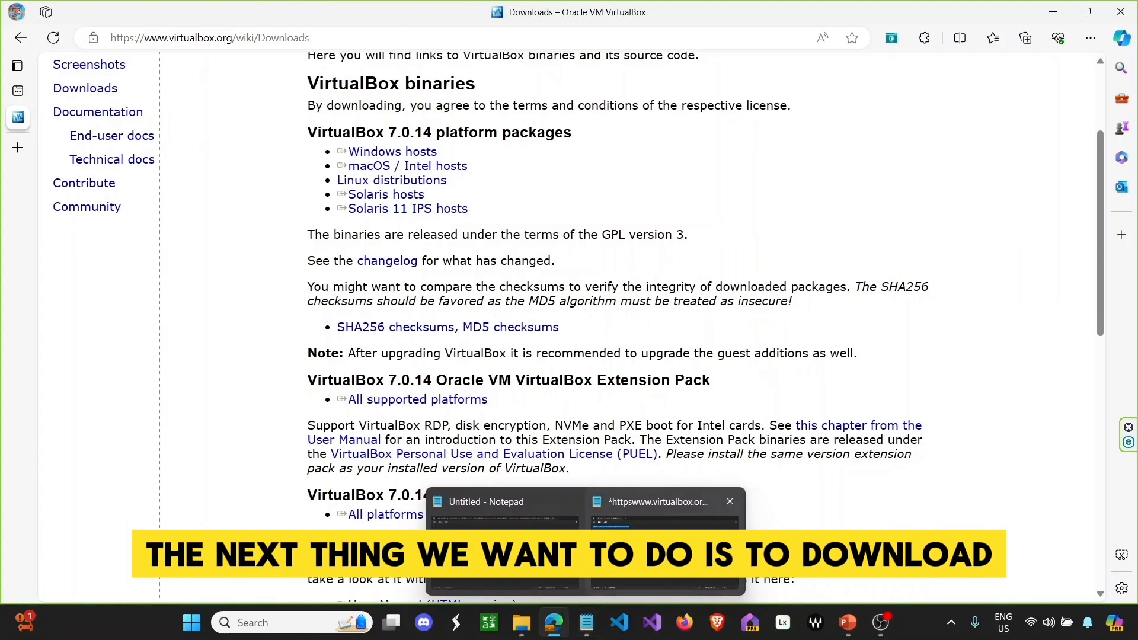
pyautogui.click(663, 533)
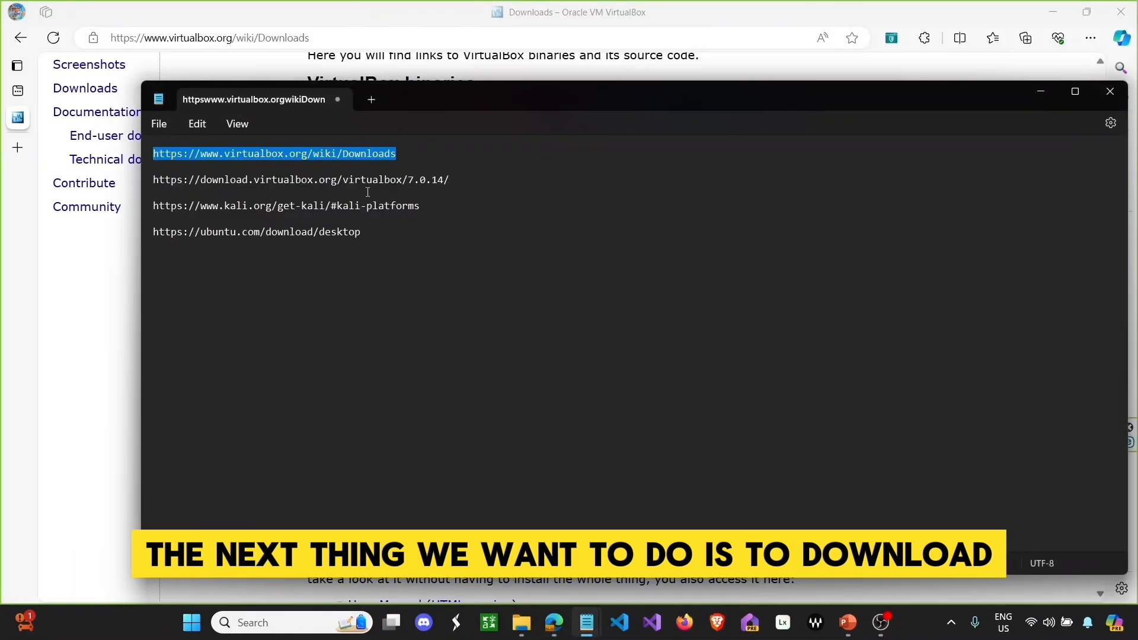
# - Load the saved GuestAdditions URL in Edge to open the Index of /virtualbox/7.0.14 listing
pyautogui.tripleClick(367, 180)
pyautogui.rightClick(283, 178)
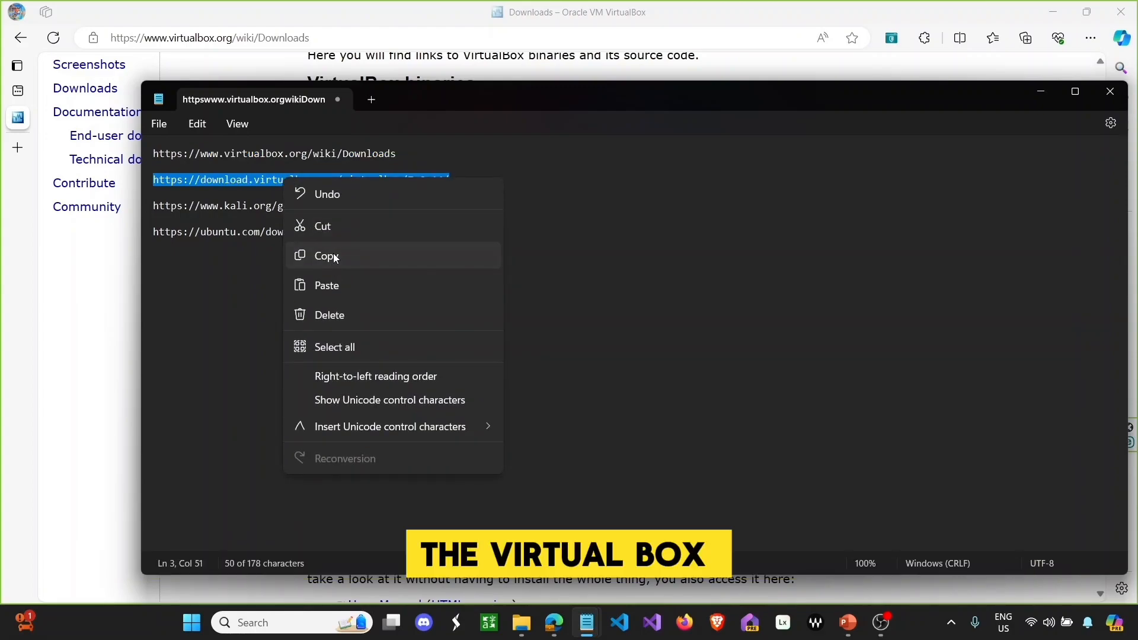
pyautogui.click(334, 255)
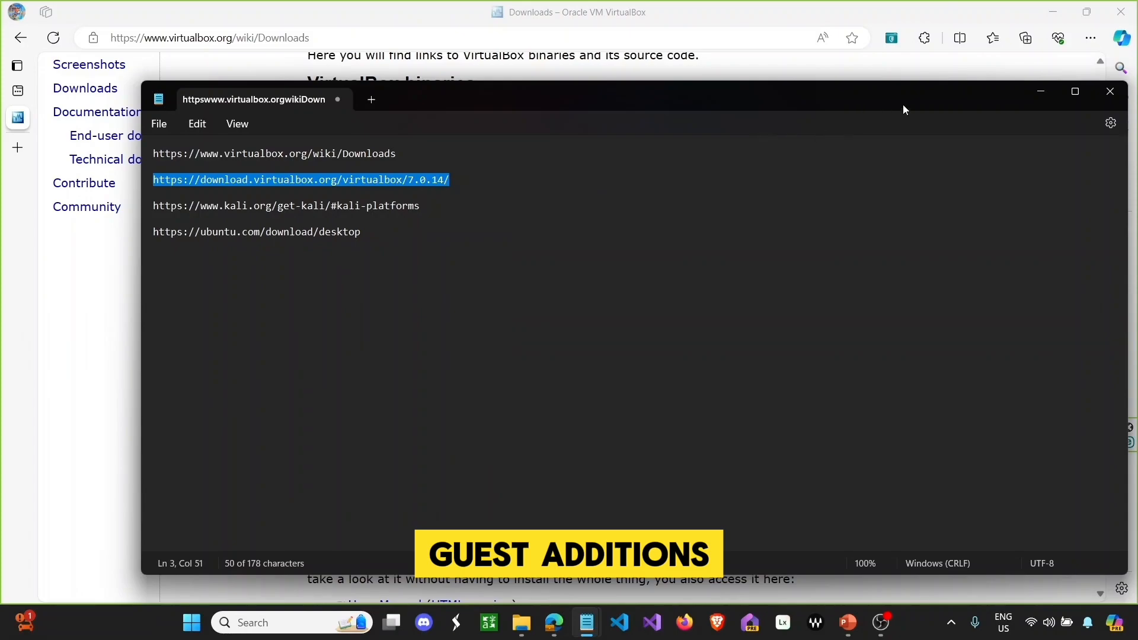
pyautogui.click(1040, 92)
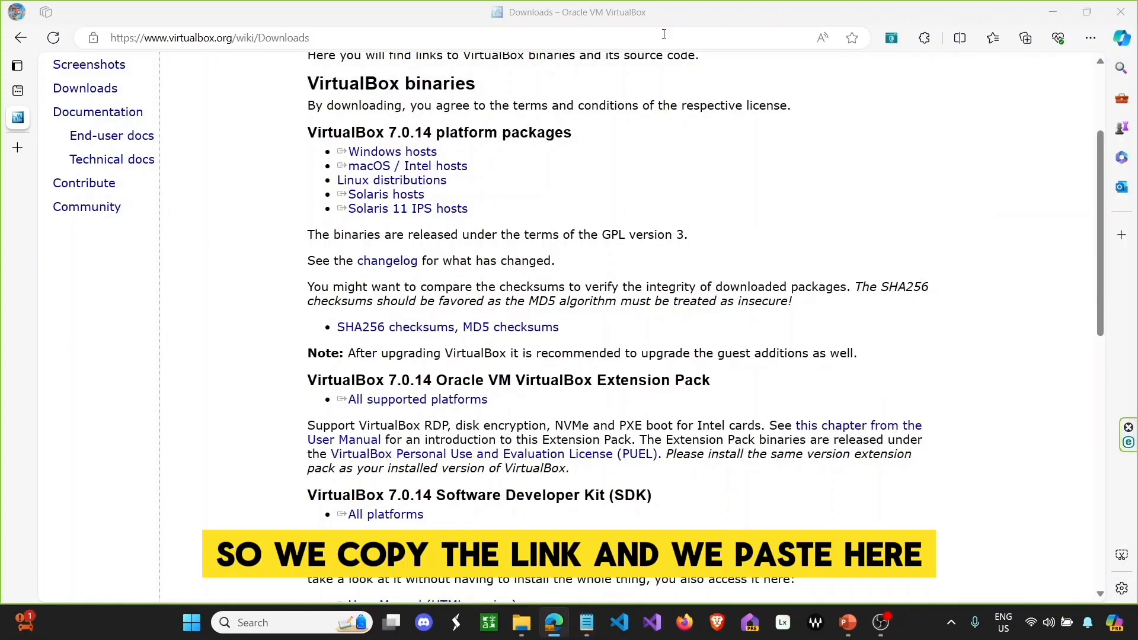
pyautogui.click(664, 35)
pyautogui.rightClick(663, 35)
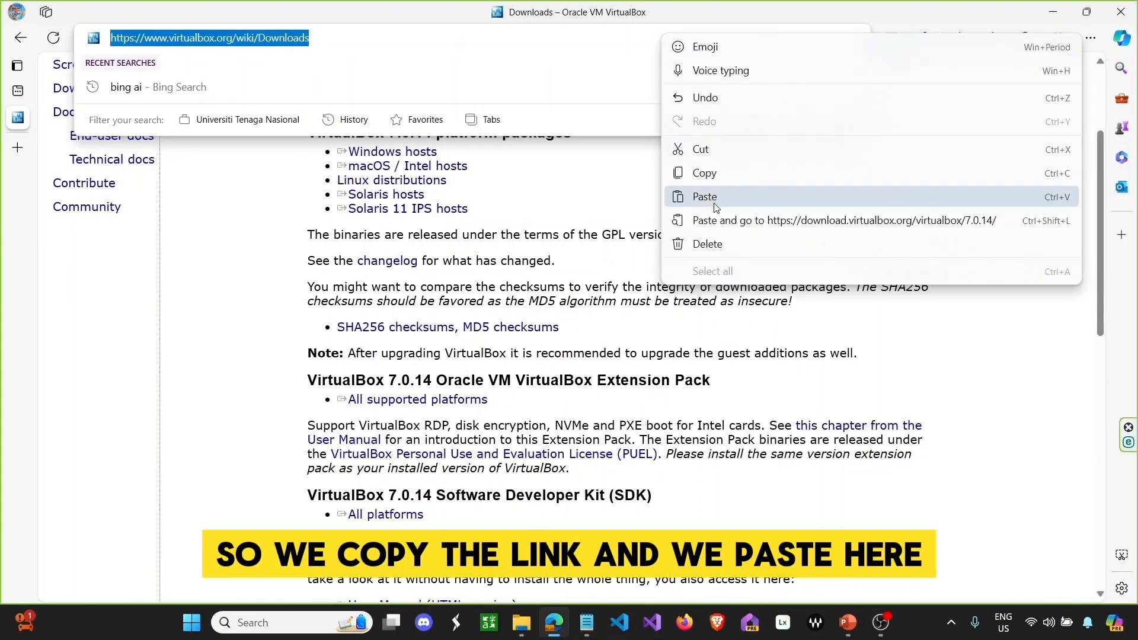
pyautogui.click(720, 221)
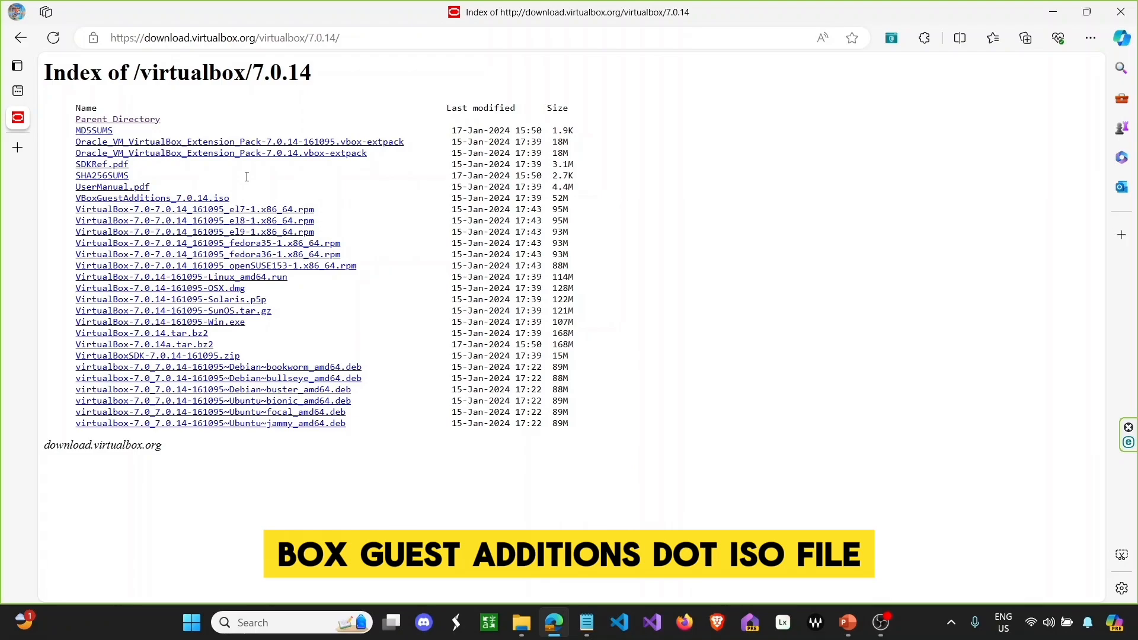
# - Start and cancel the VBoxGuestAdditions_7.0.14.iso download, then return to the Notepad link list
pyautogui.click(208, 202)
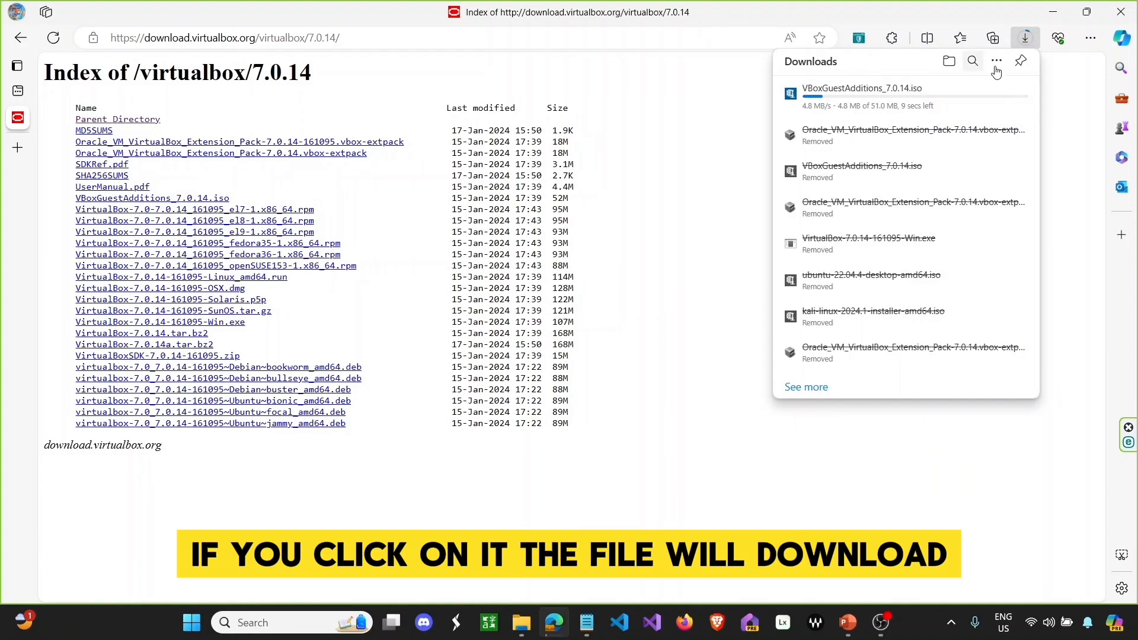
pyautogui.click(1000, 96)
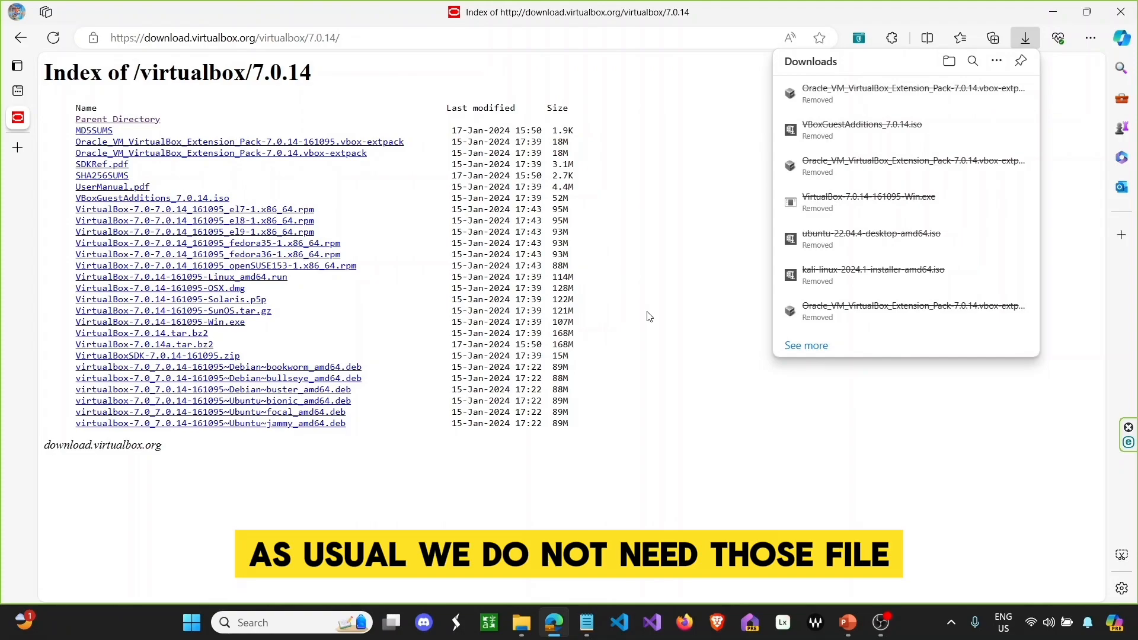
pyautogui.click(588, 620)
pyautogui.click(637, 545)
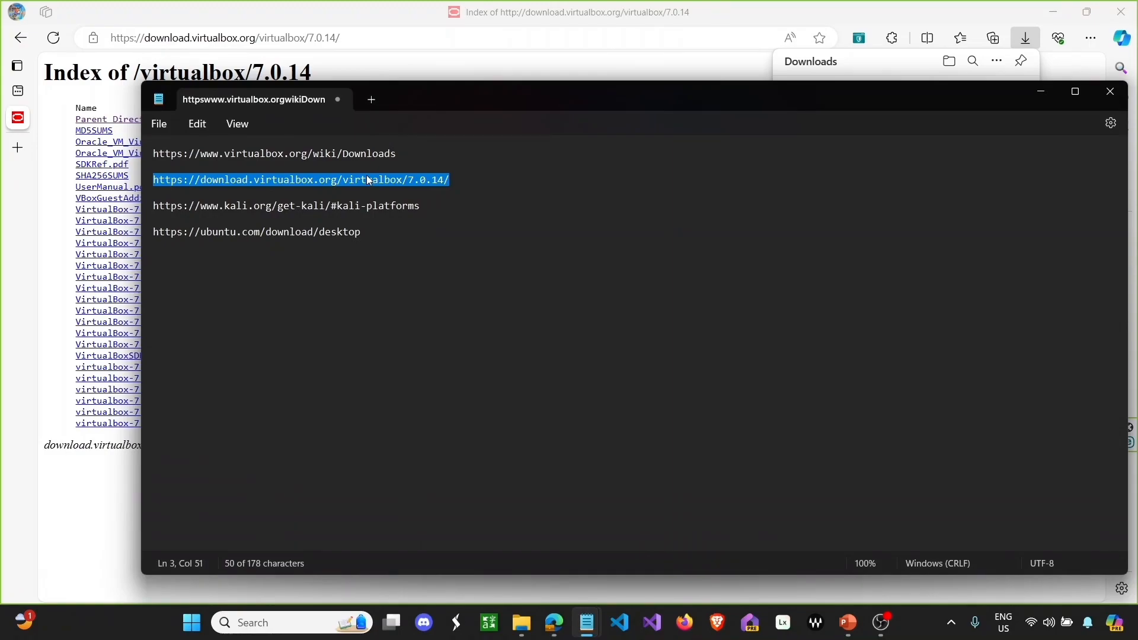
pyautogui.click(426, 211)
# - Copy the saved kali.org get-kali link and load it in Edge's address bar
pyautogui.moveTo(419, 206); pyautogui.dragTo(161, 205)
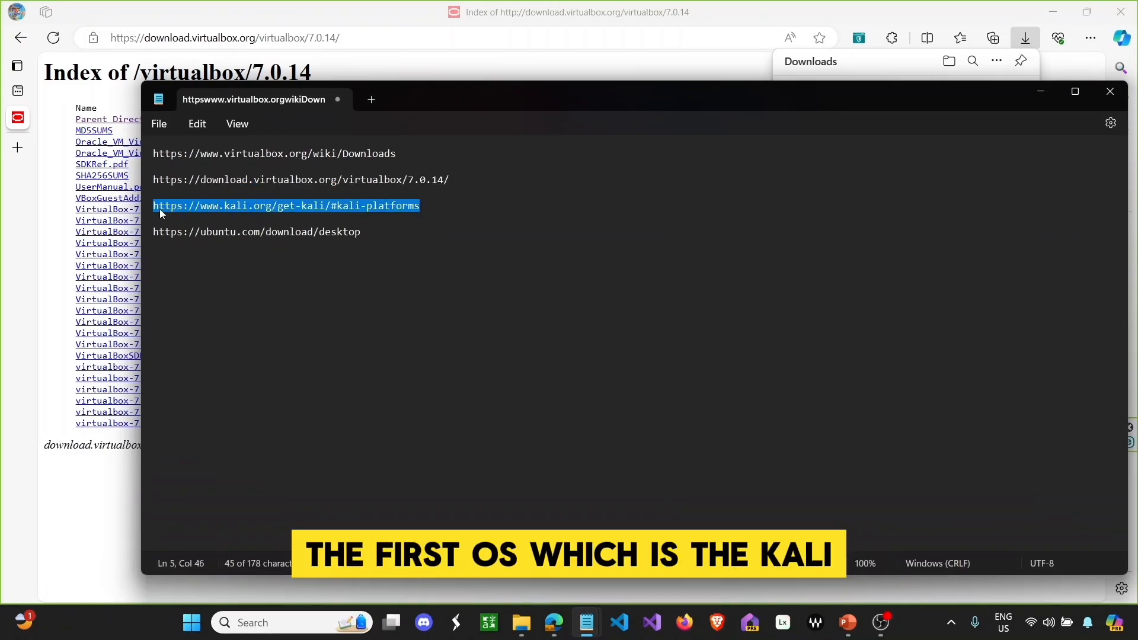
pyautogui.rightClick(159, 209)
pyautogui.click(205, 286)
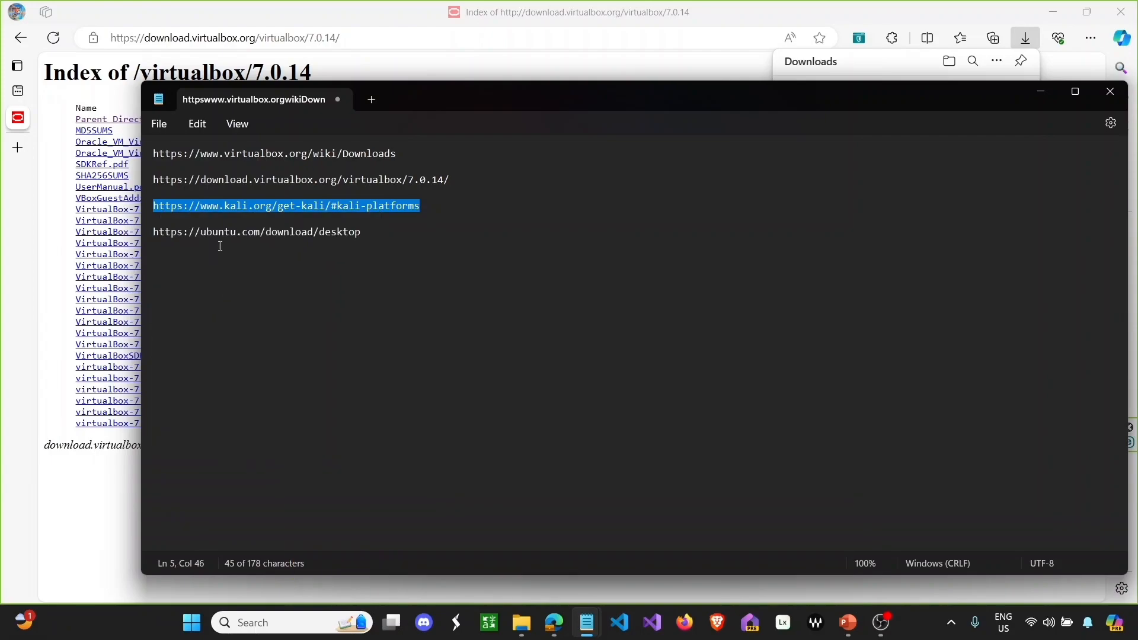
pyautogui.click(387, 40)
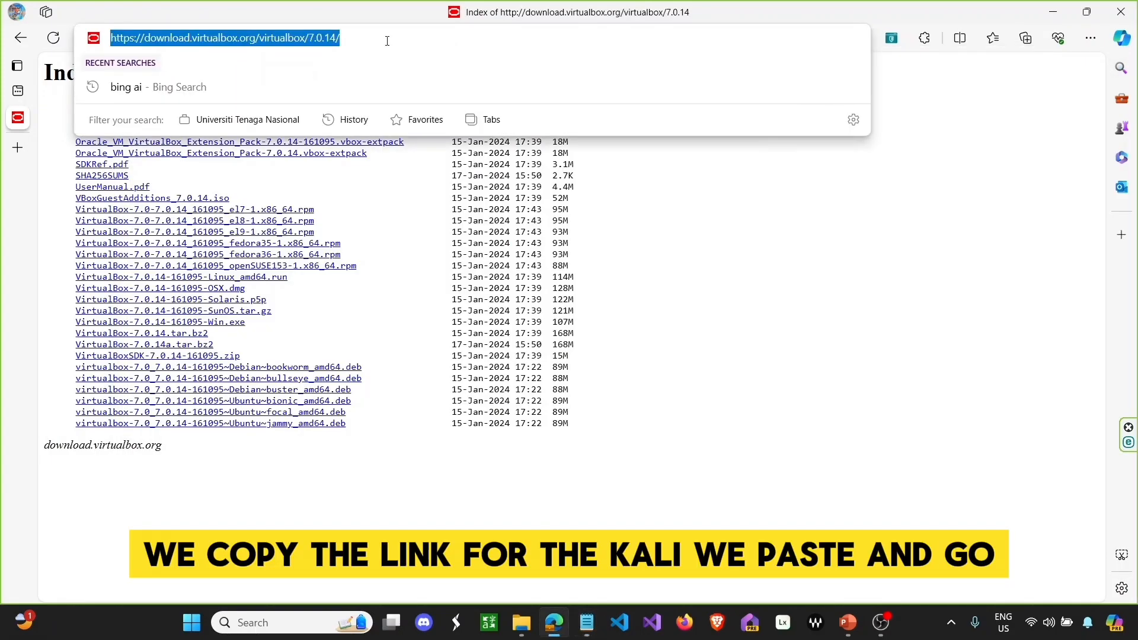
pyautogui.rightClick(387, 40)
pyautogui.click(453, 226)
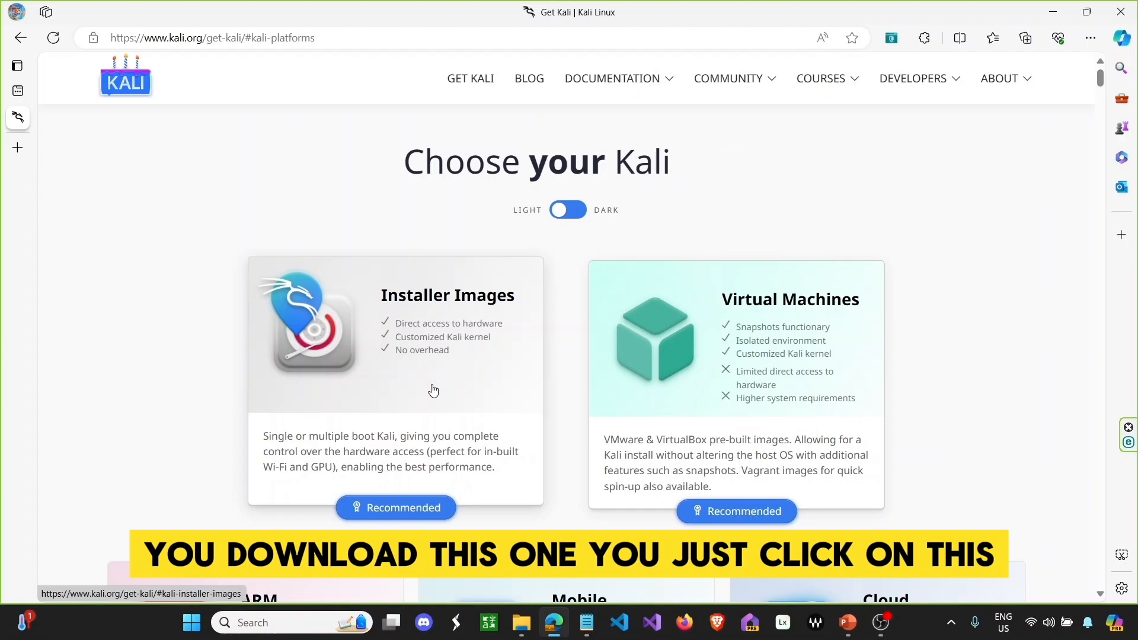
pyautogui.click(432, 372)
# - Start the 64-bit Kali installer download, then cancel it and close the downloads list
pyautogui.scroll(-3, 453, 353)
pyautogui.scroll(-3, 453, 349)
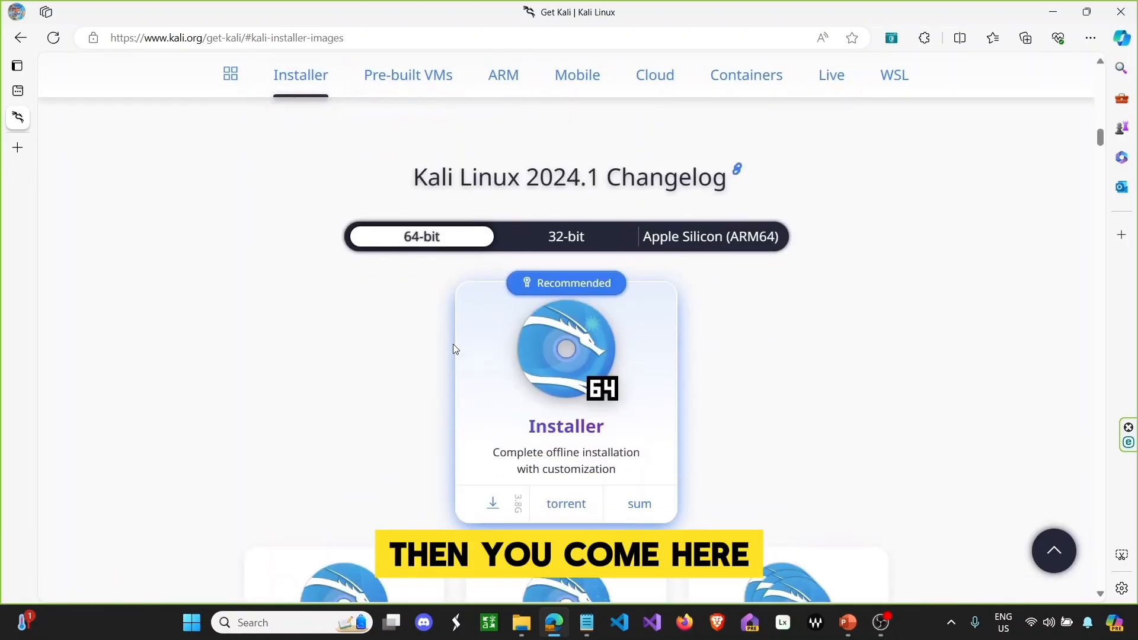
pyautogui.scroll(-3, 454, 348)
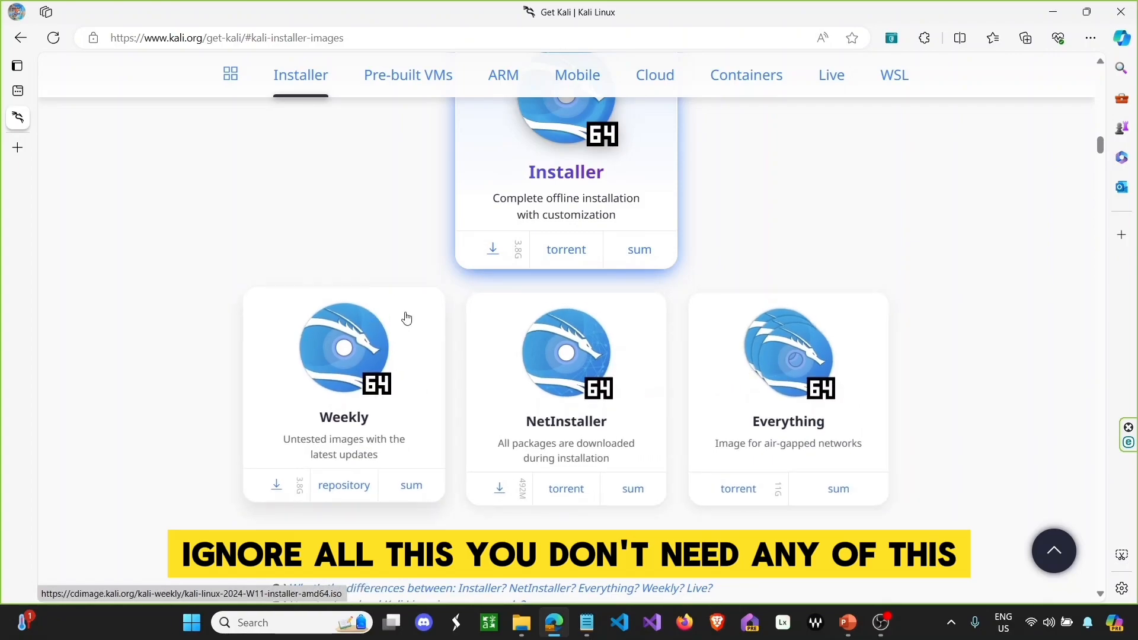
pyautogui.scroll(4, 403, 296)
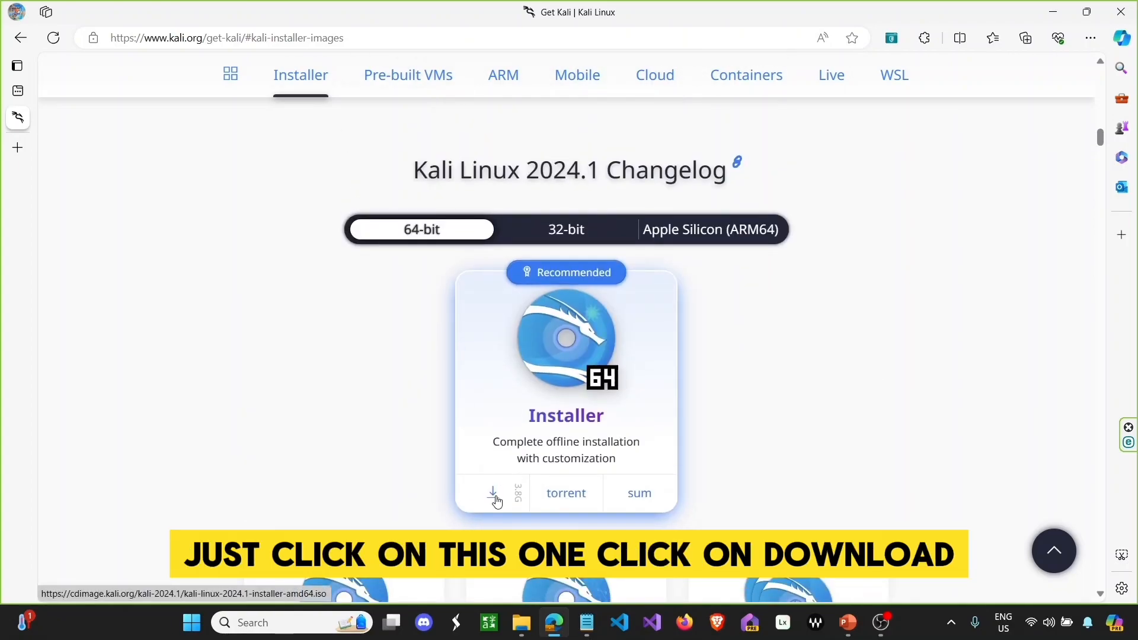
pyautogui.click(495, 498)
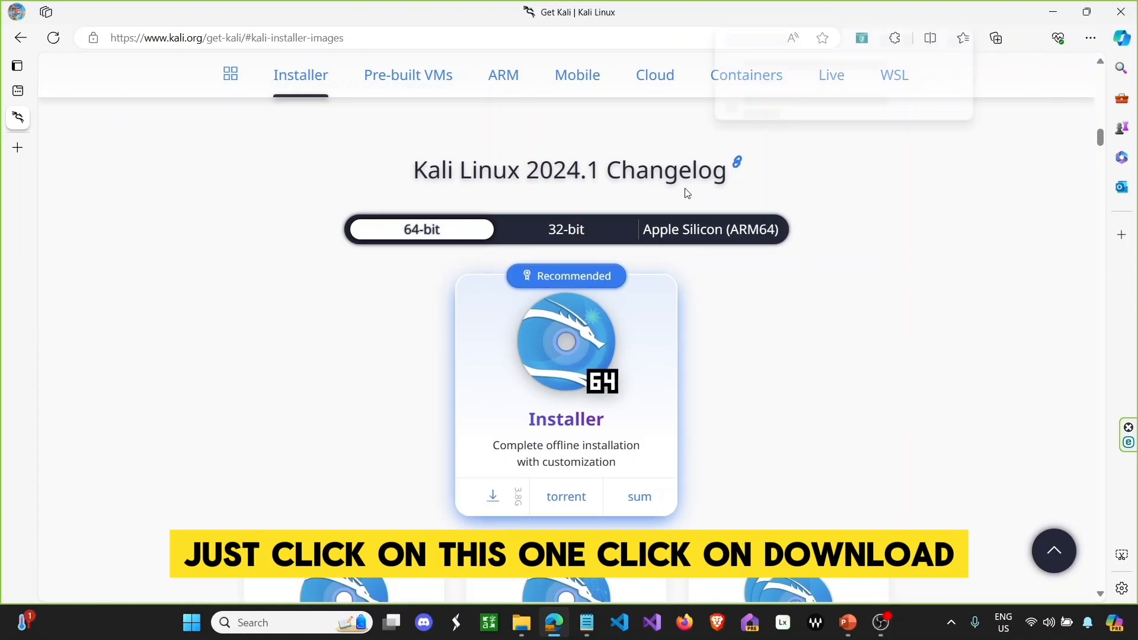
pyautogui.moveTo(945, 109)
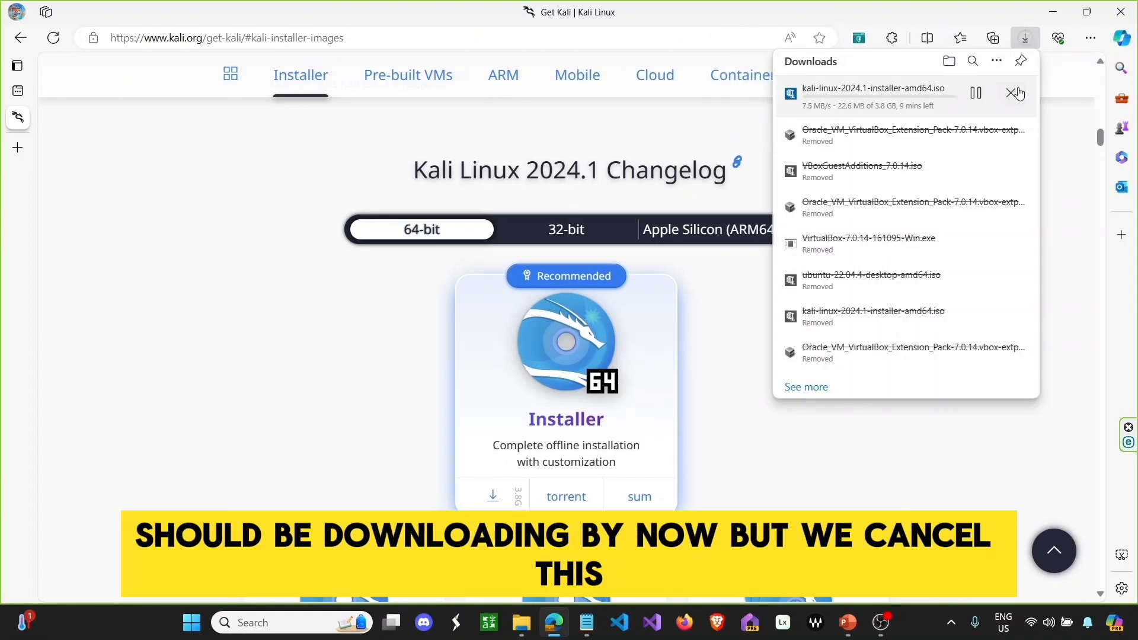
pyautogui.click(1011, 93)
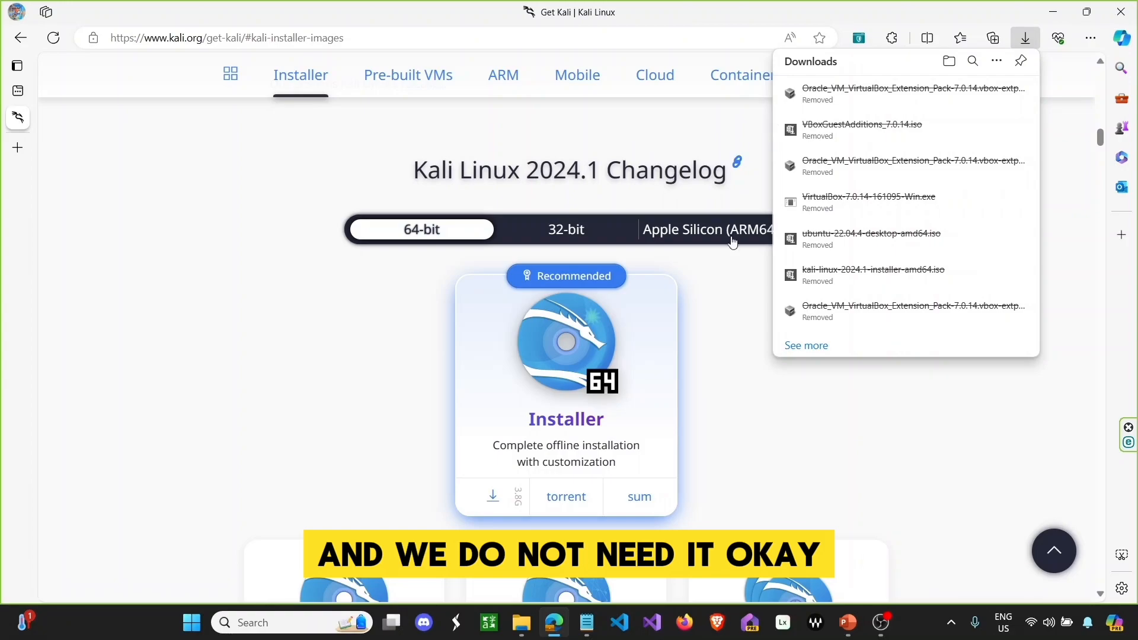
pyautogui.click(733, 399)
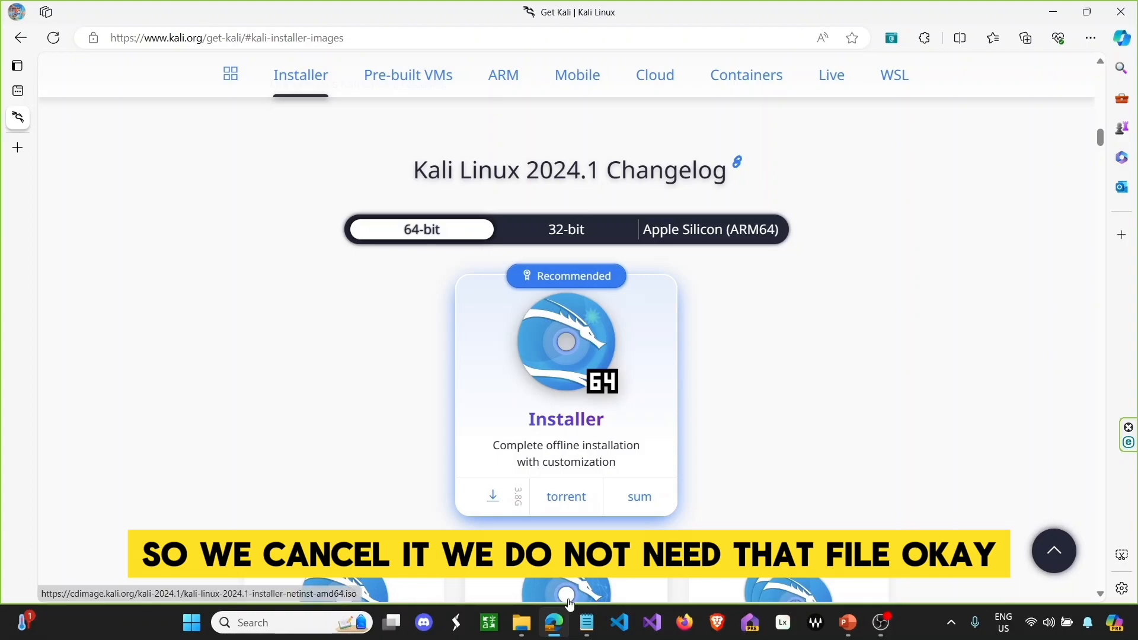
# - Bring the Notepad link list forward and select the Ubuntu download link
pyautogui.moveTo(587, 622)
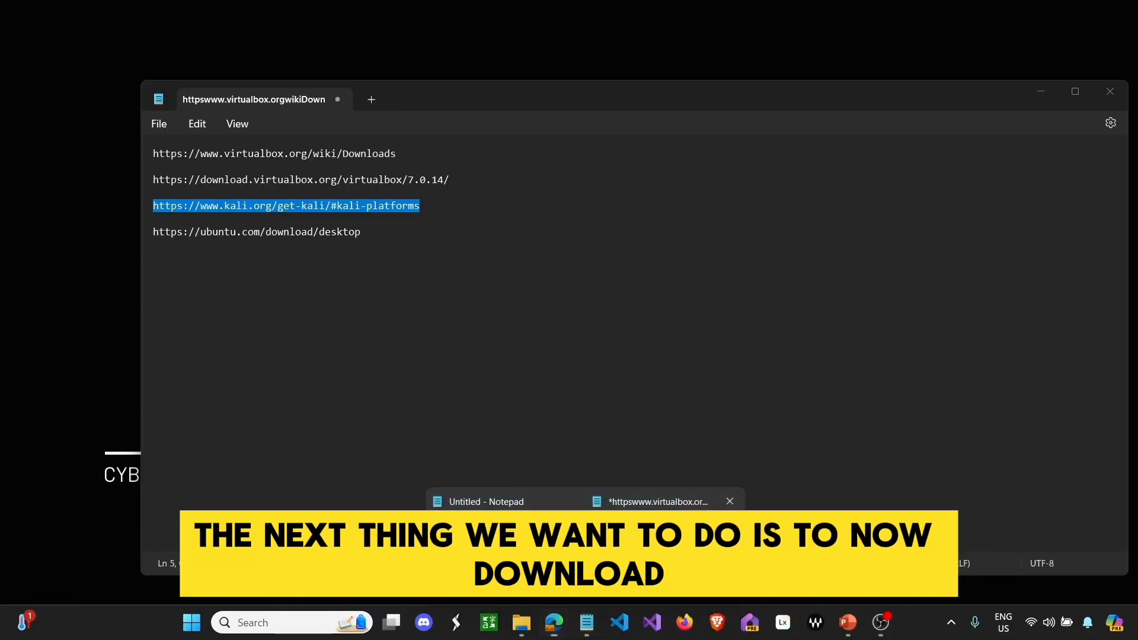
pyautogui.click(652, 502)
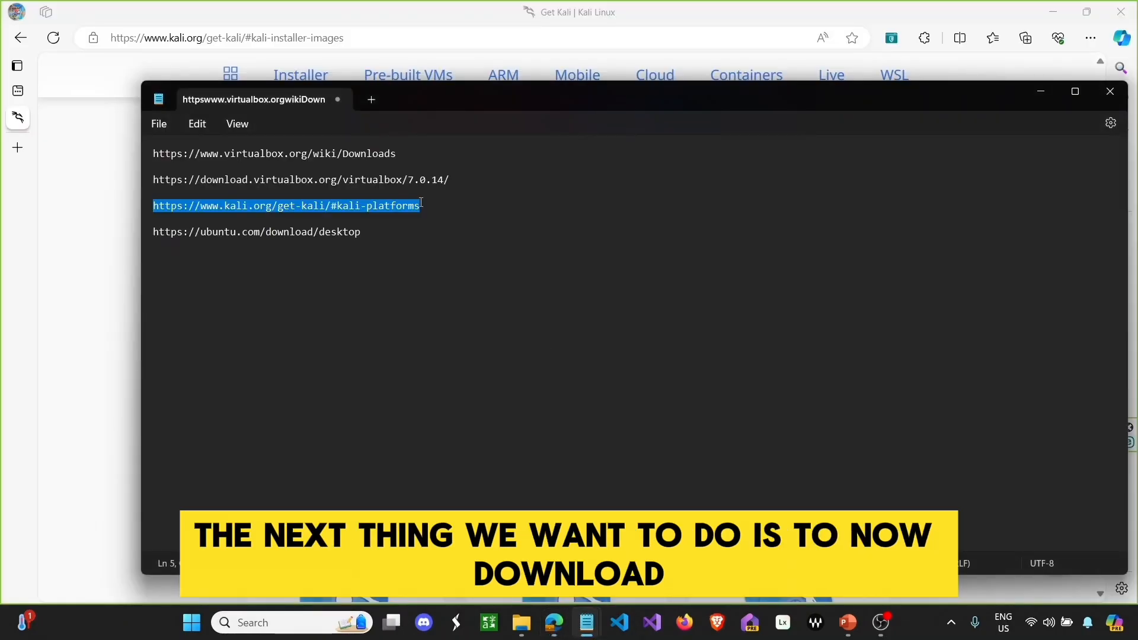
pyautogui.moveTo(366, 231); pyautogui.dragTo(152, 230)
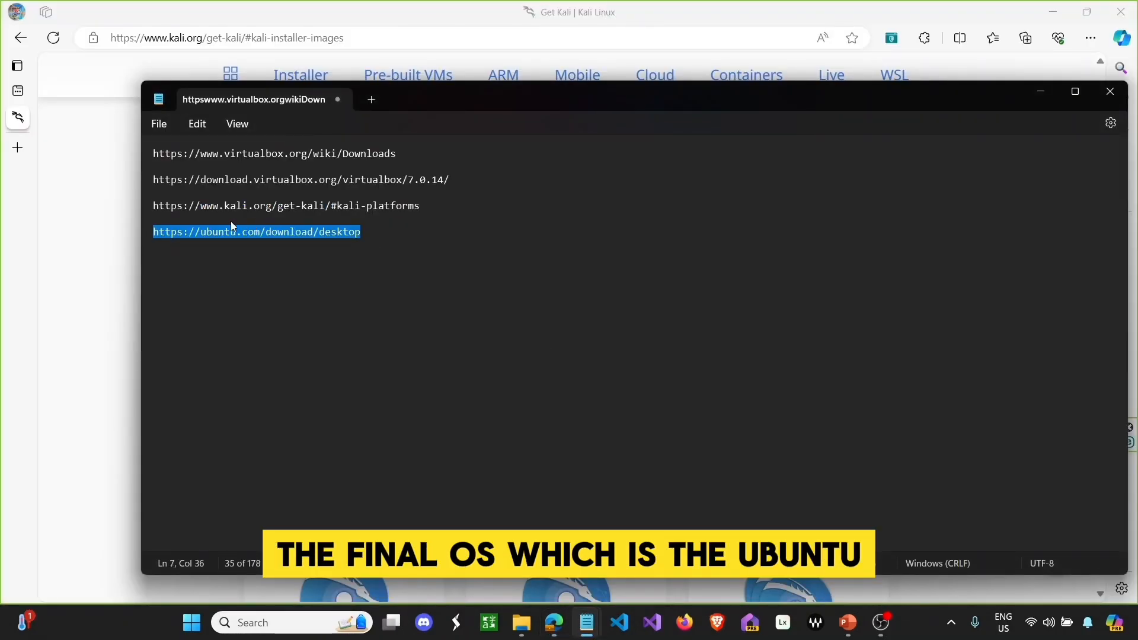
# - Load the saved ubuntu.com link in Edge and scroll to the Ubuntu 22.04.4 LTS download
pyautogui.rightClick(226, 230)
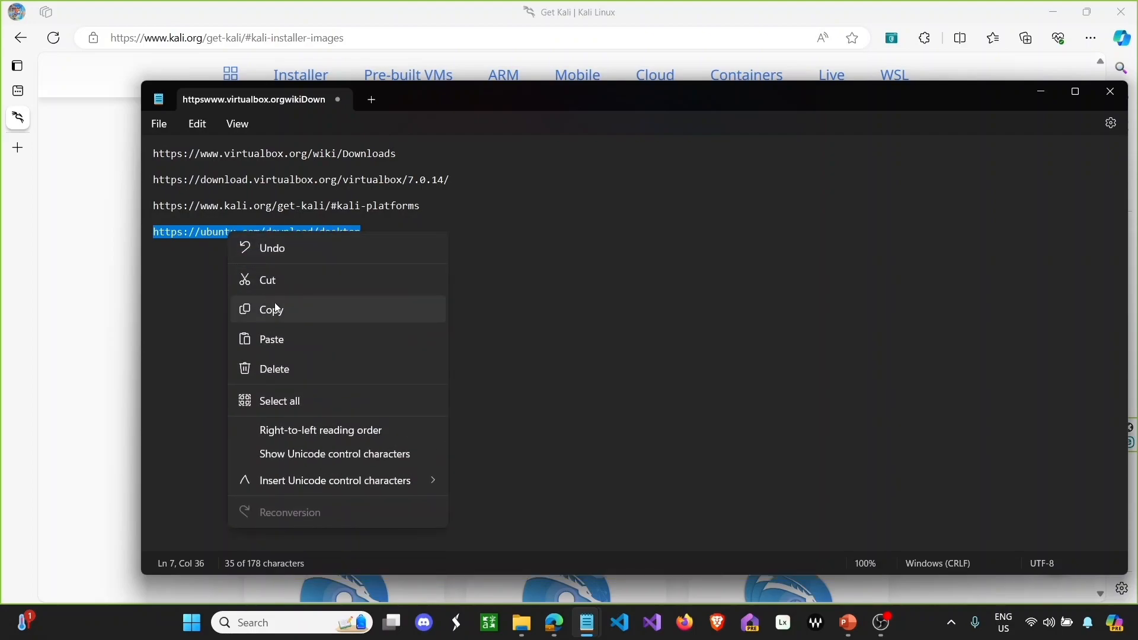
pyautogui.click(278, 311)
pyautogui.click(343, 57)
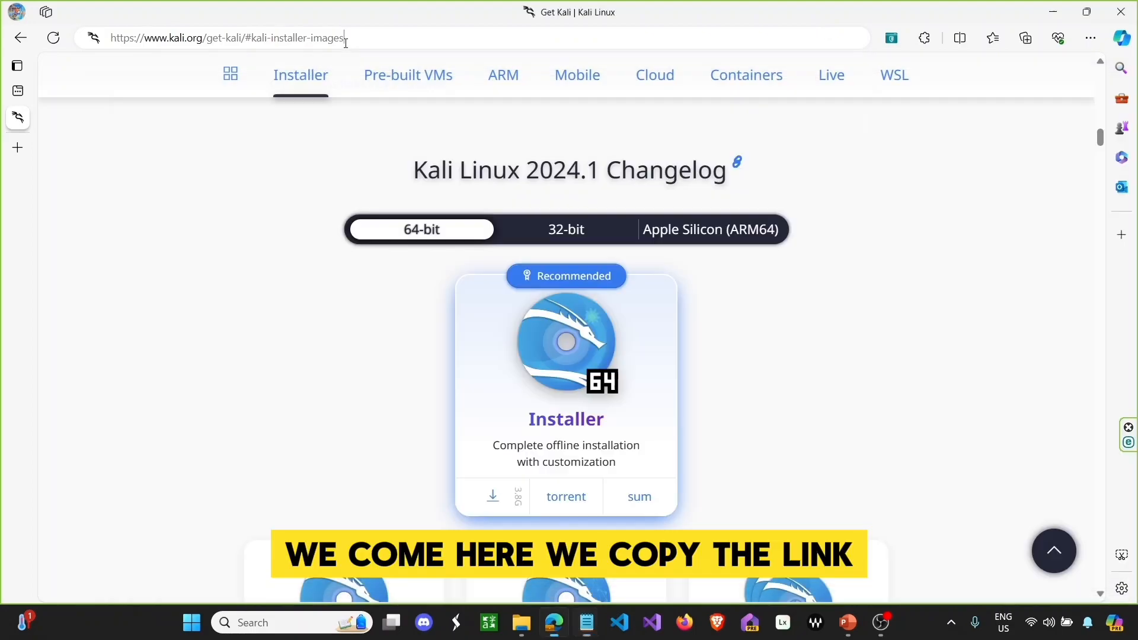
pyautogui.click(346, 46)
pyautogui.rightClick(347, 48)
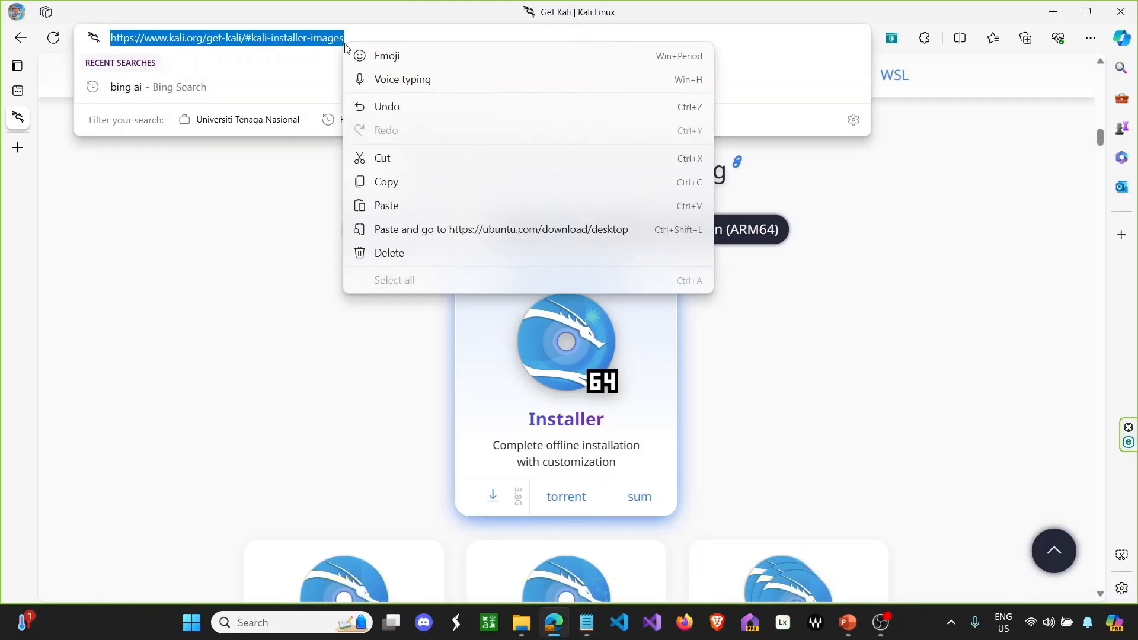
pyautogui.click(418, 230)
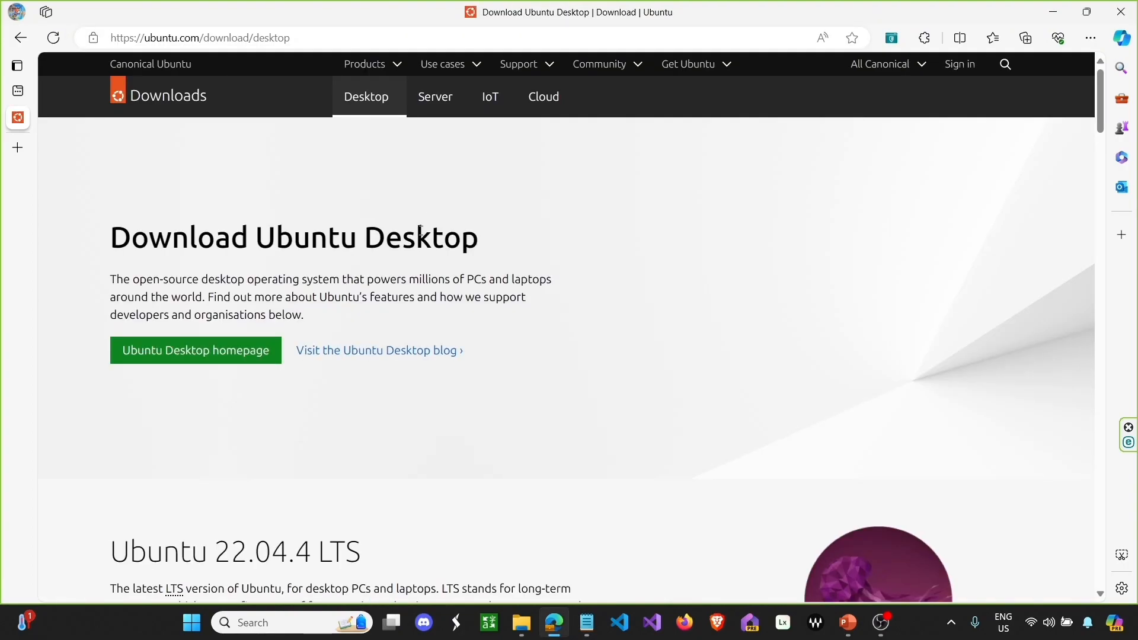
pyautogui.scroll(-5, 430, 204)
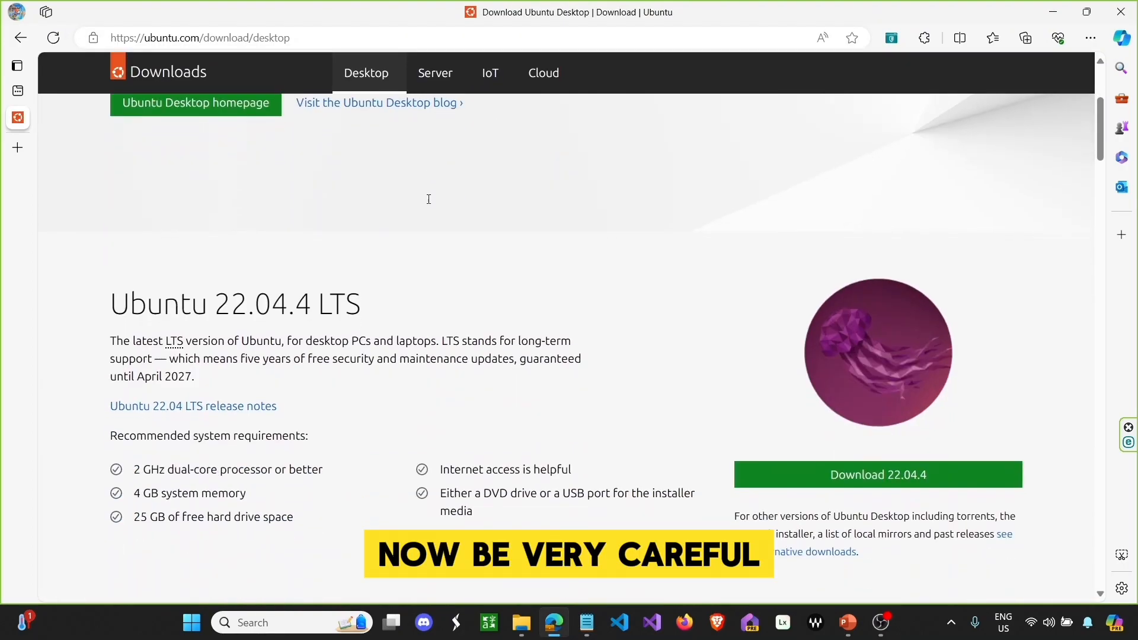
pyautogui.scroll(-5, 430, 203)
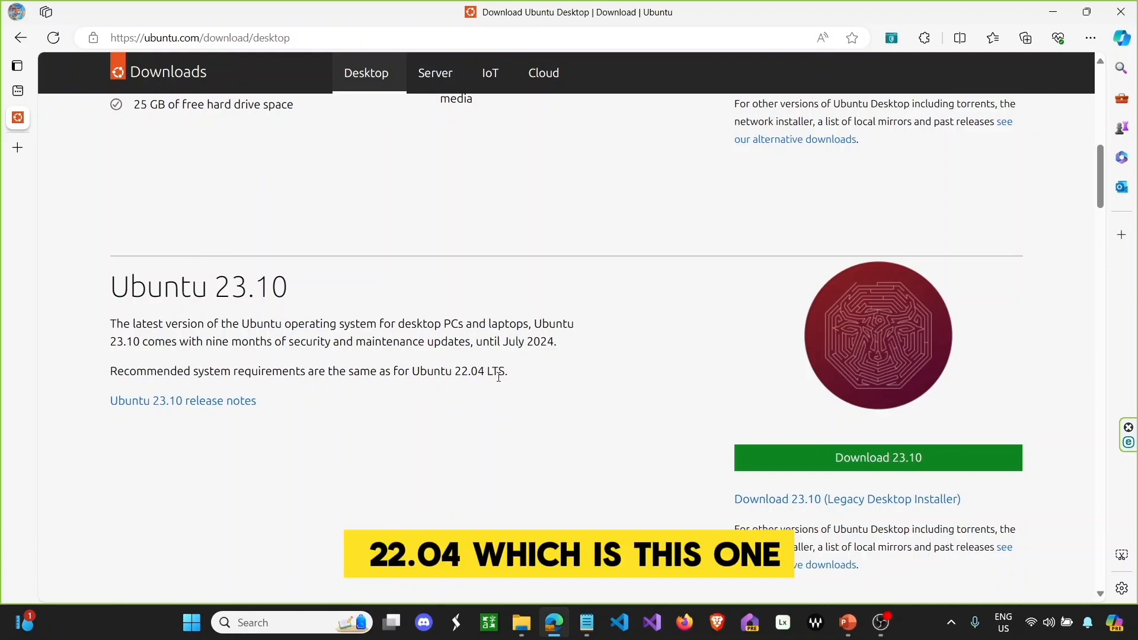
pyautogui.scroll(3, 499, 382)
pyautogui.scroll(2, 389, 300)
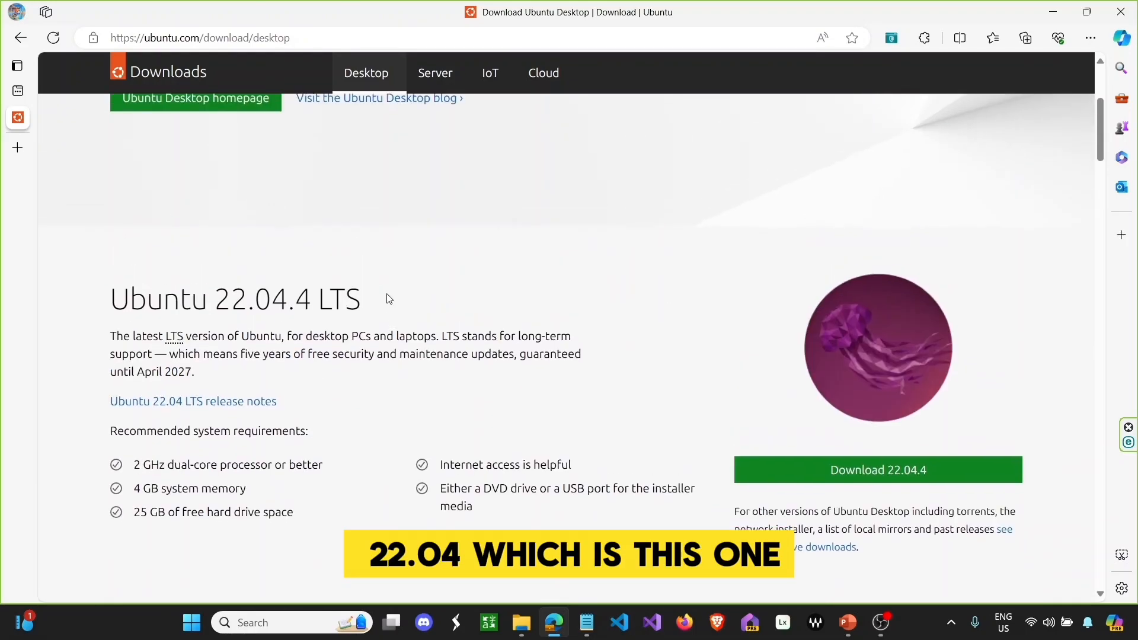
pyautogui.scroll(-2, 389, 299)
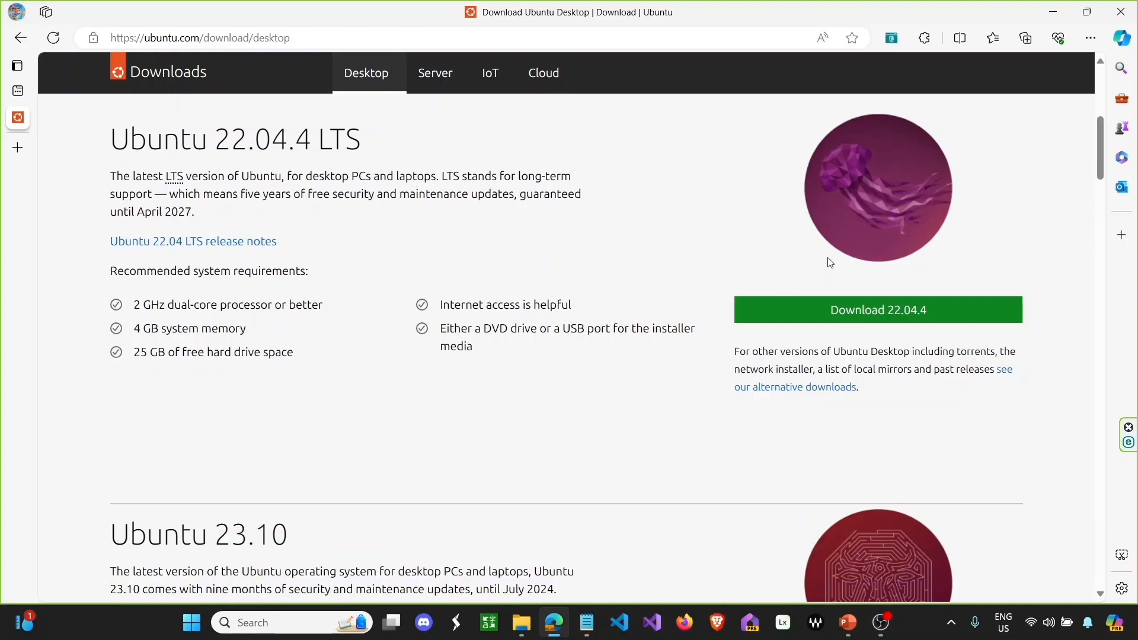
# - Start and then cancel the ubuntu-22.04.4-desktop-amd64.iso download, then close Edge
pyautogui.click(892, 317)
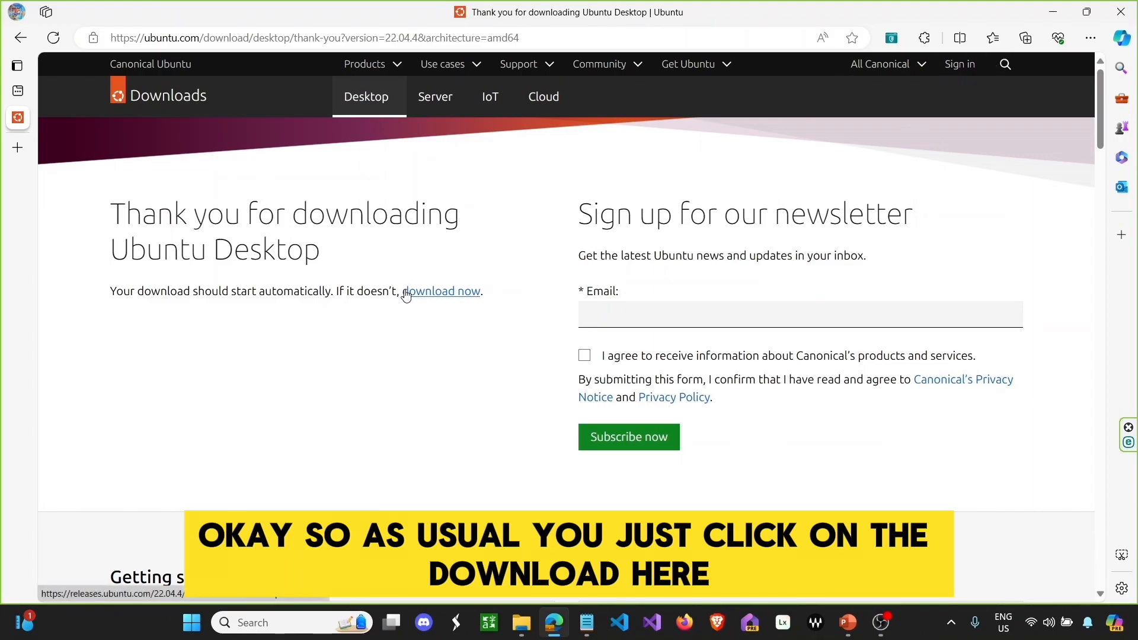
pyautogui.click(423, 297)
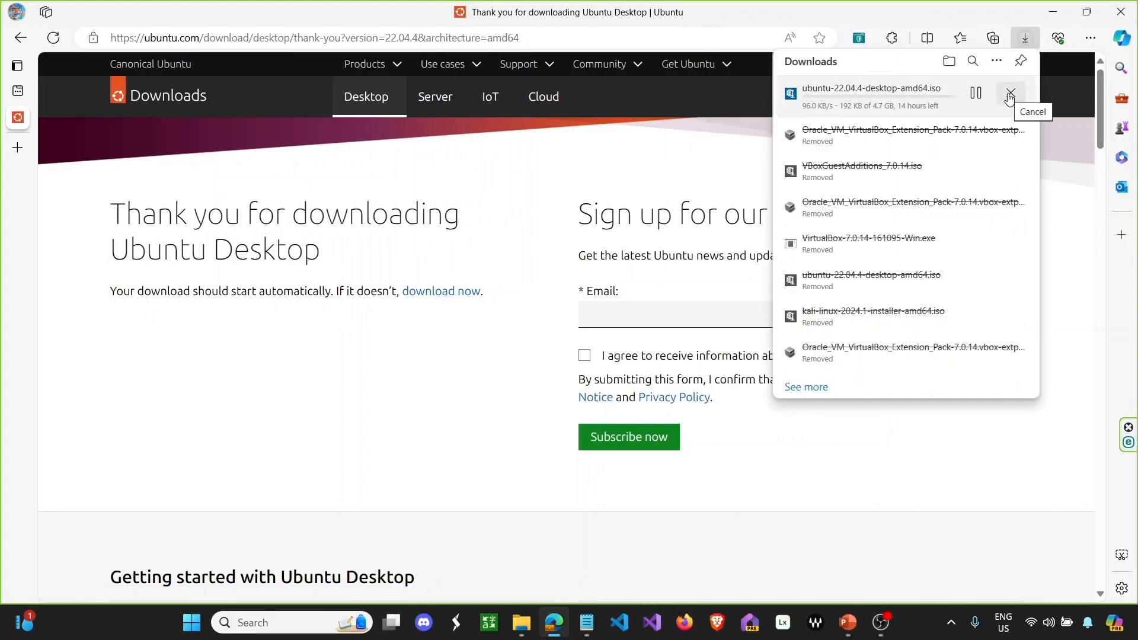
pyautogui.click(1011, 94)
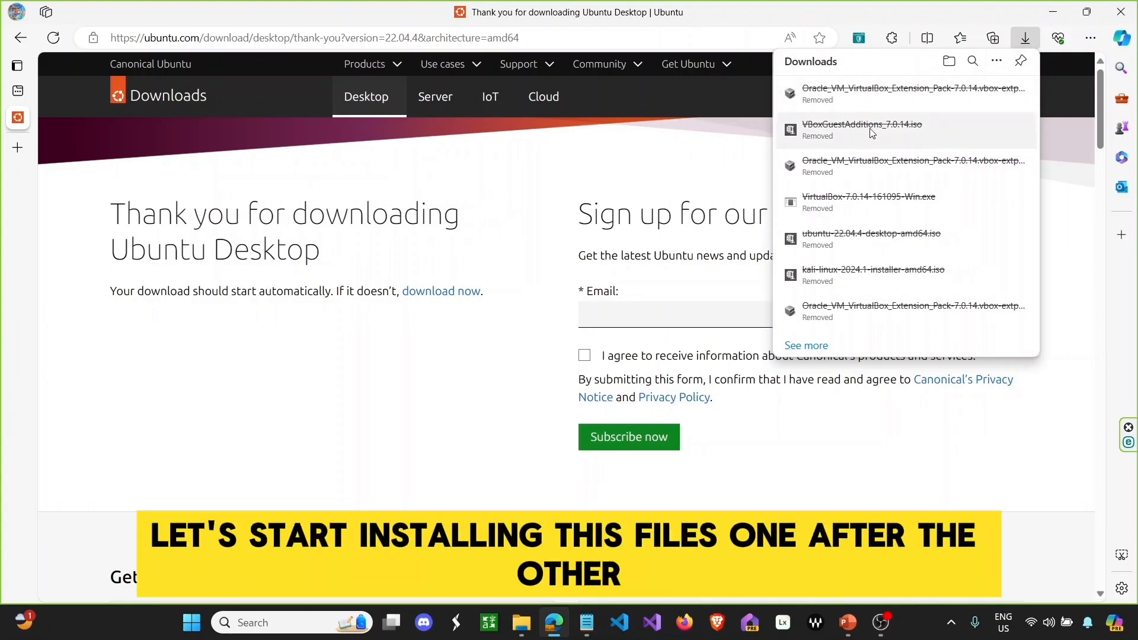
pyautogui.click(1116, 16)
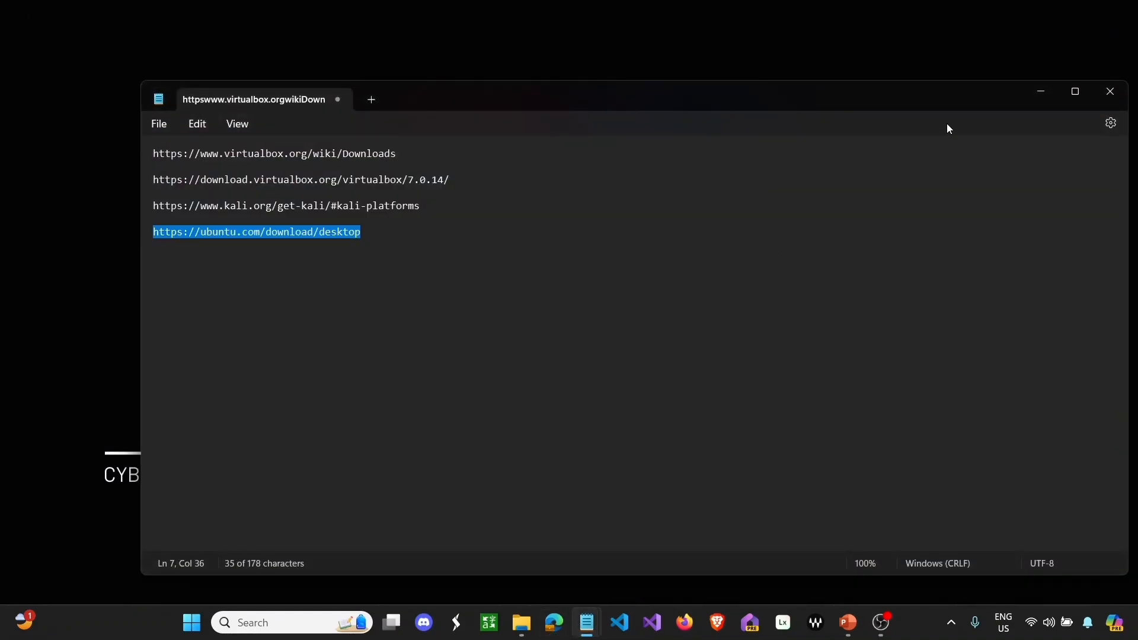
# - Run the VirtualBox installer from the Installation-Files folder as administrator
pyautogui.click(1027, 95)
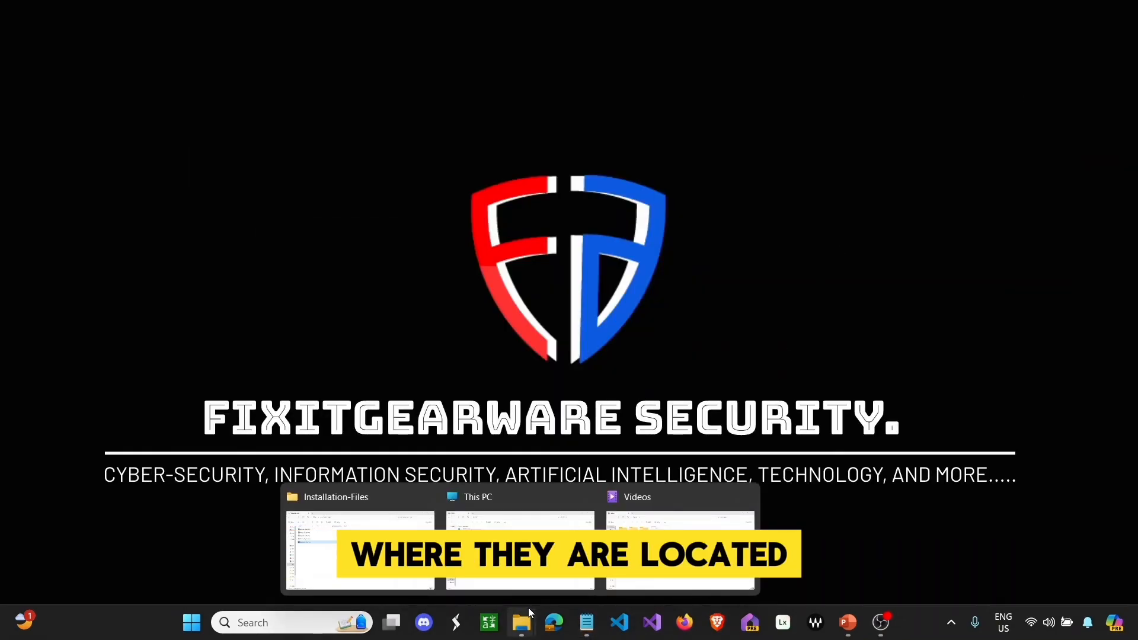
pyautogui.click(521, 623)
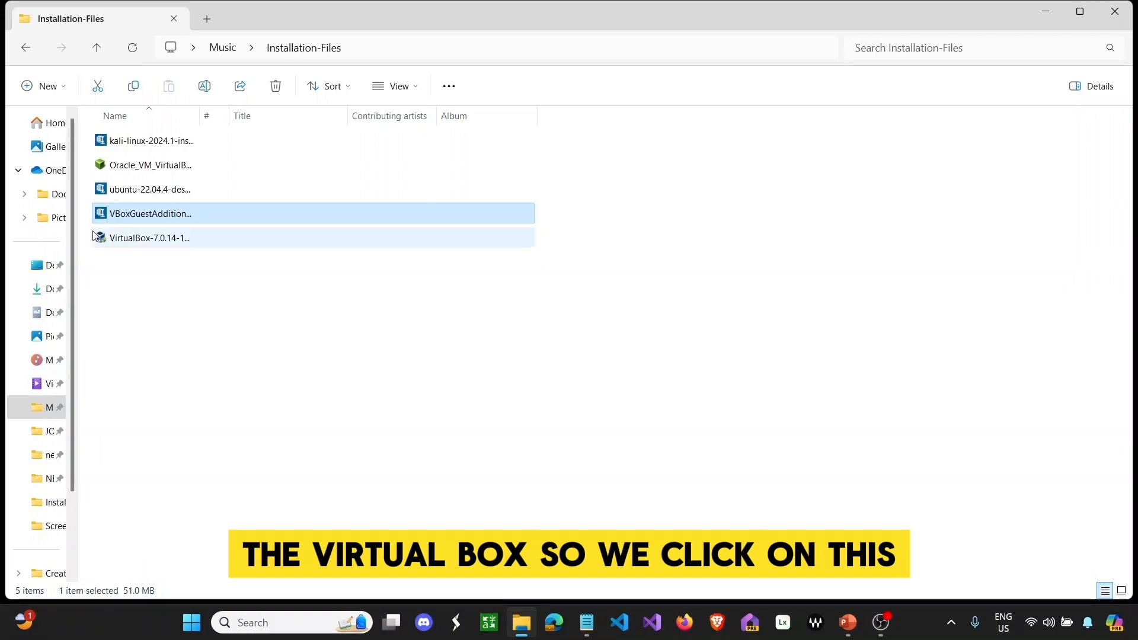
pyautogui.click(131, 240)
pyautogui.rightClick(131, 240)
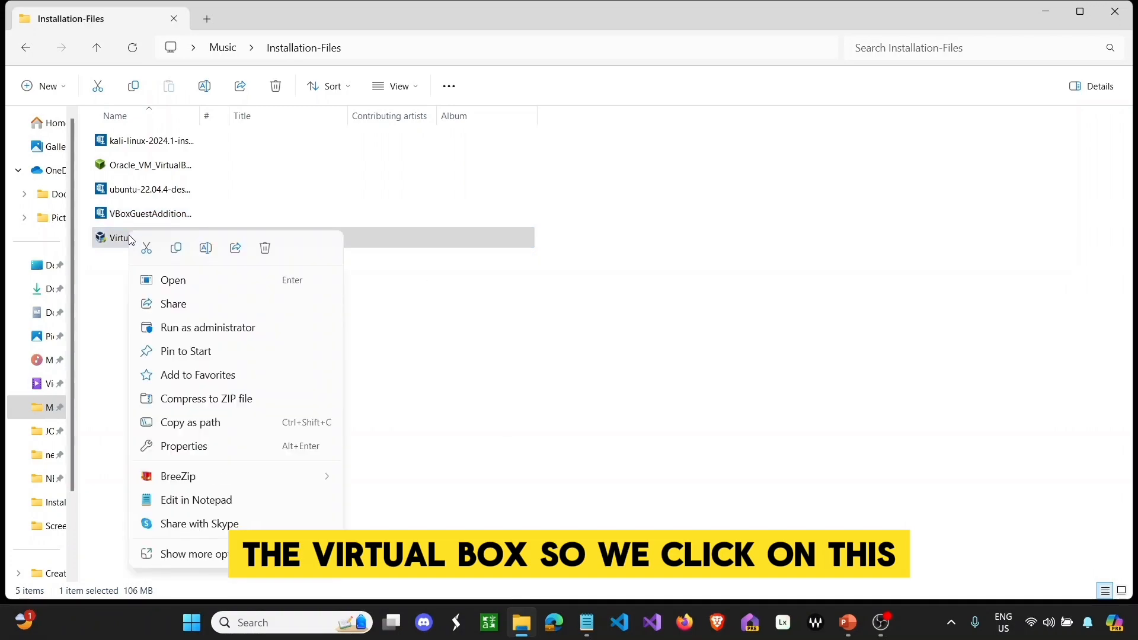
pyautogui.click(175, 329)
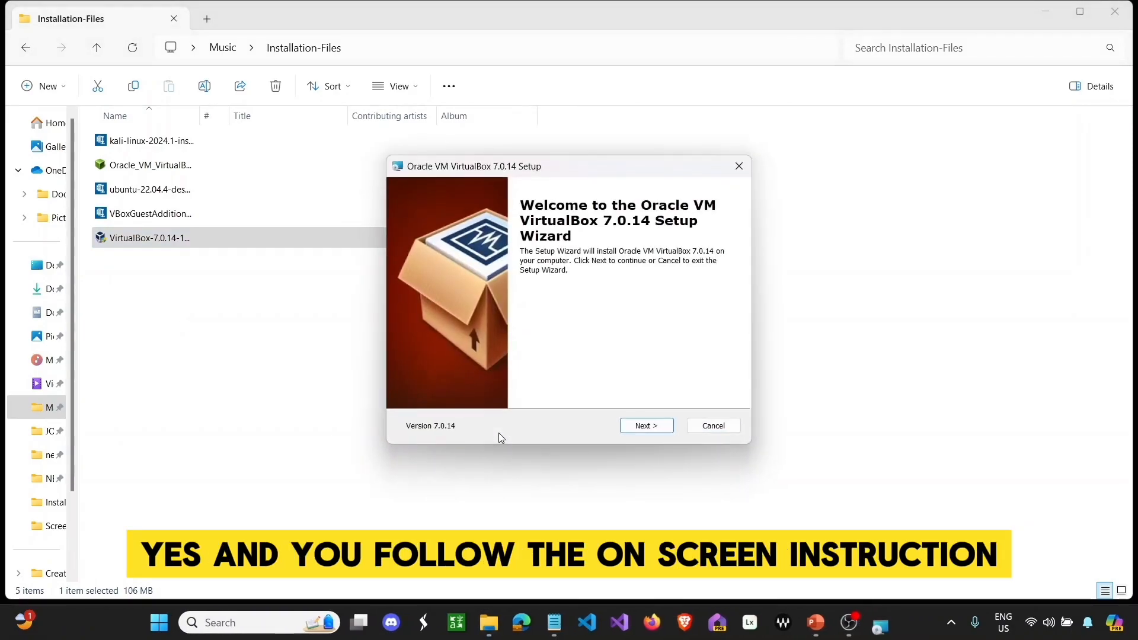
# - Go through VirtualBox setup, accepting the network interfaces and missing dependencies warnings, and install
pyautogui.click(666, 432)
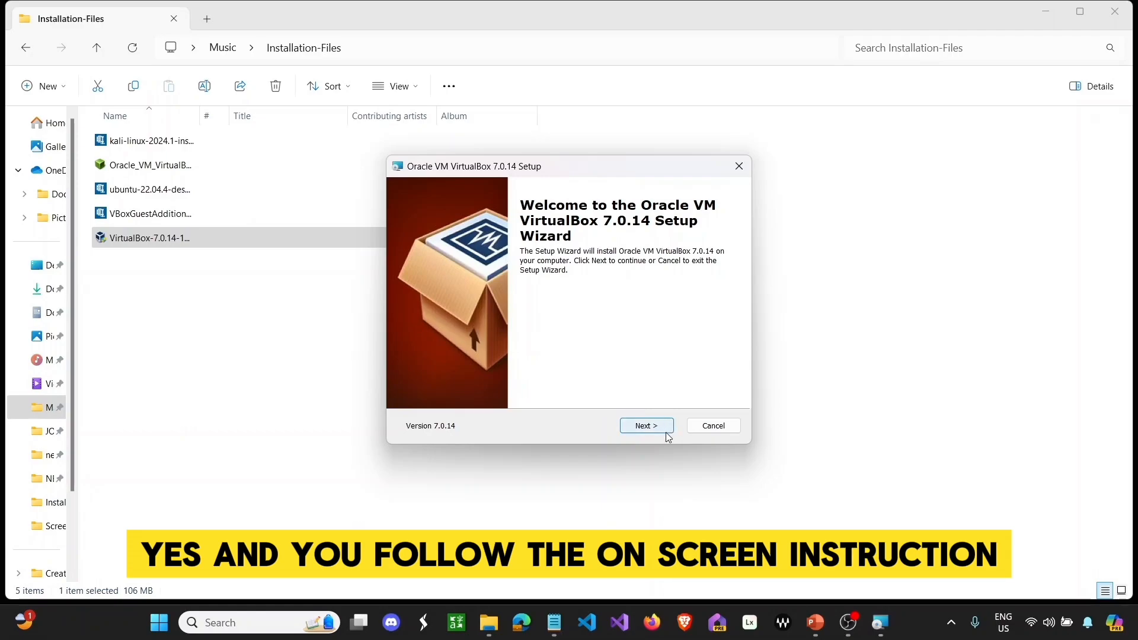
pyautogui.click(665, 432)
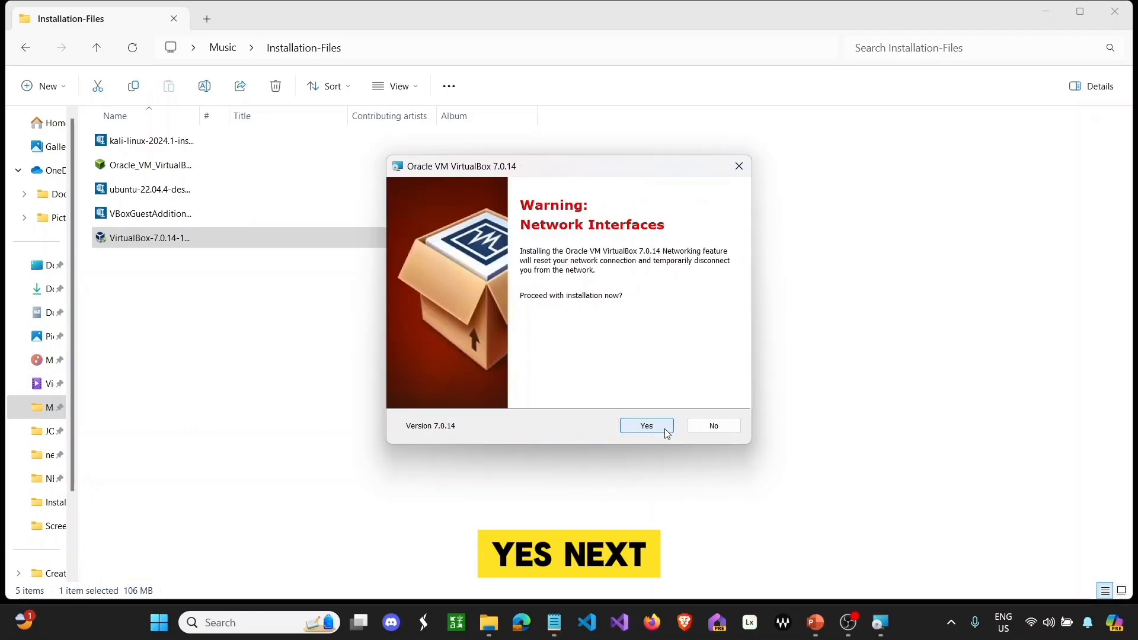
pyautogui.click(665, 431)
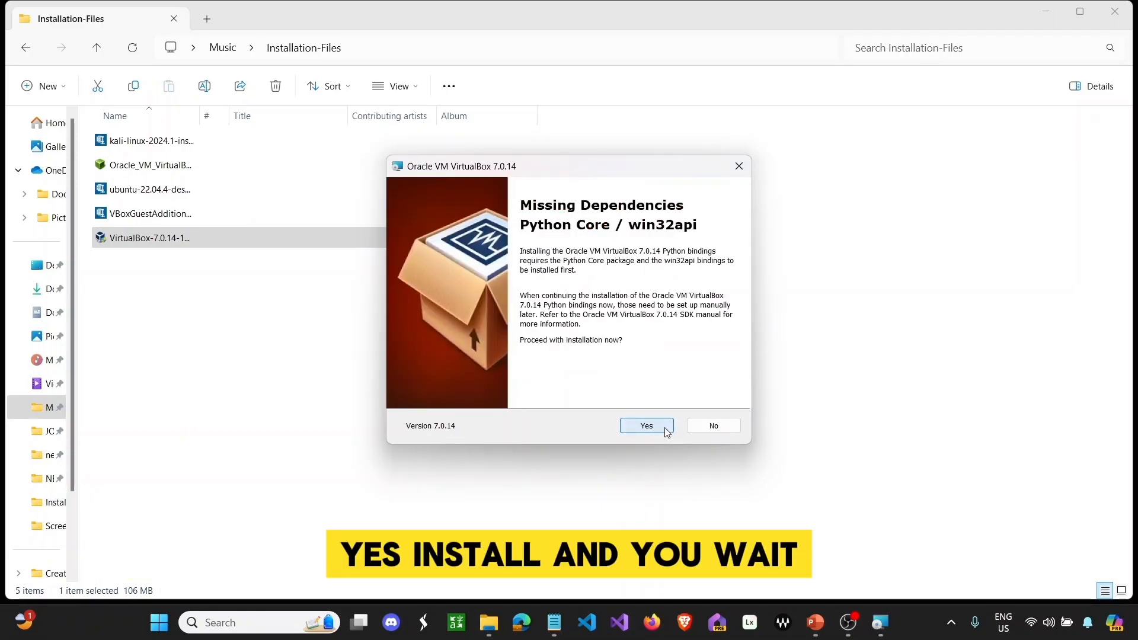
pyautogui.click(665, 431)
pyautogui.click(665, 432)
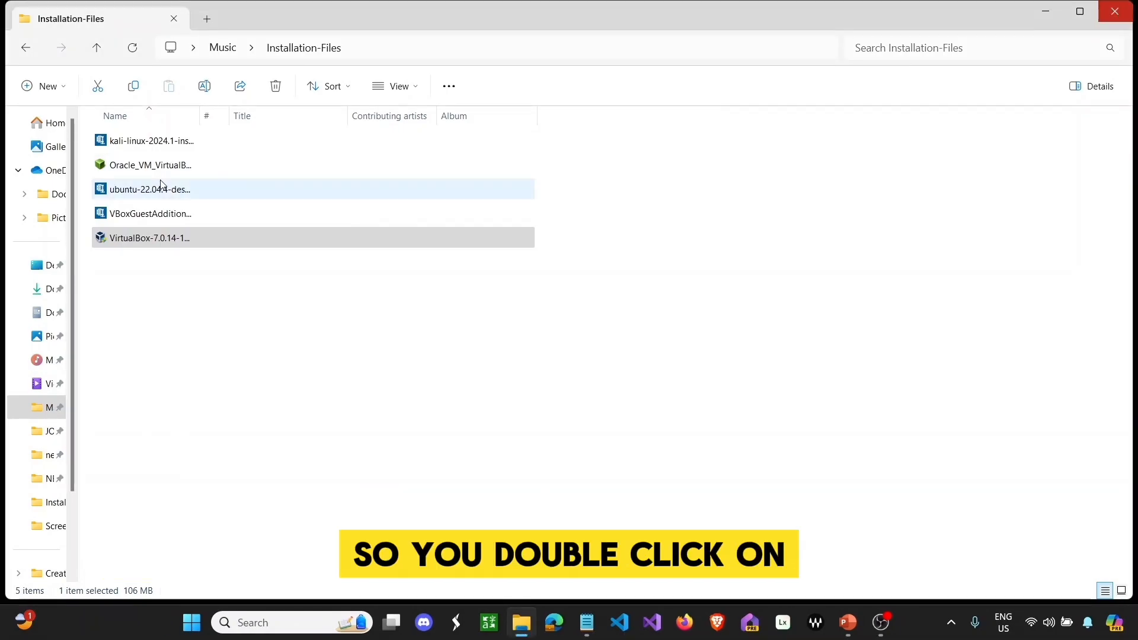
pyautogui.click(164, 176)
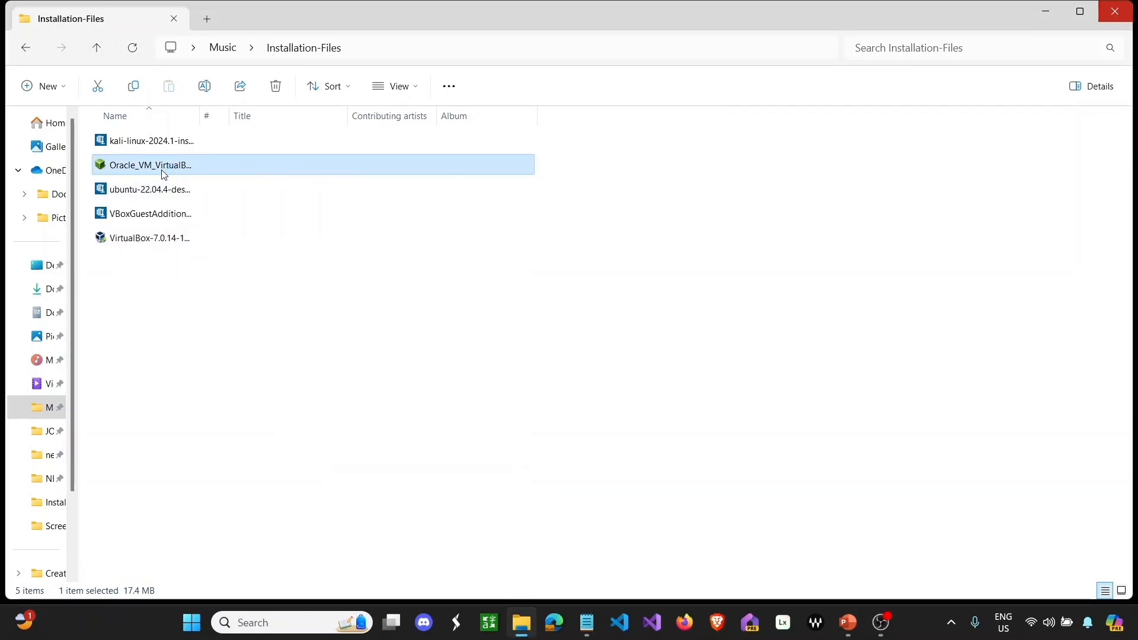
# - Reinstall the Oracle VM VirtualBox Extension Pack from its file and accept the license
pyautogui.doubleClick(164, 176)
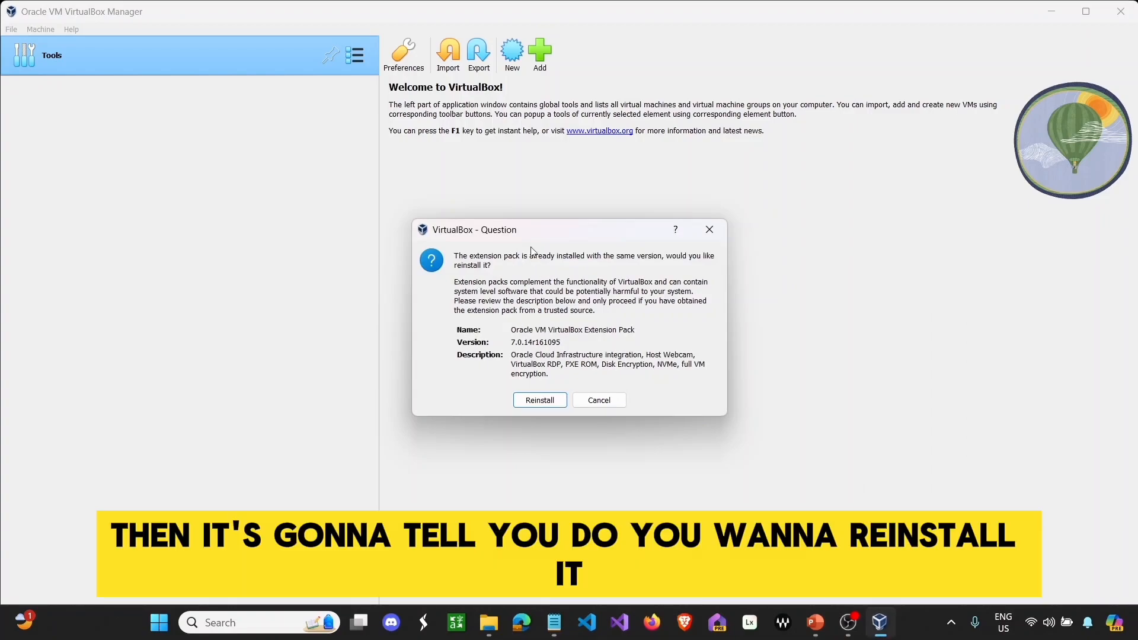
pyautogui.click(540, 401)
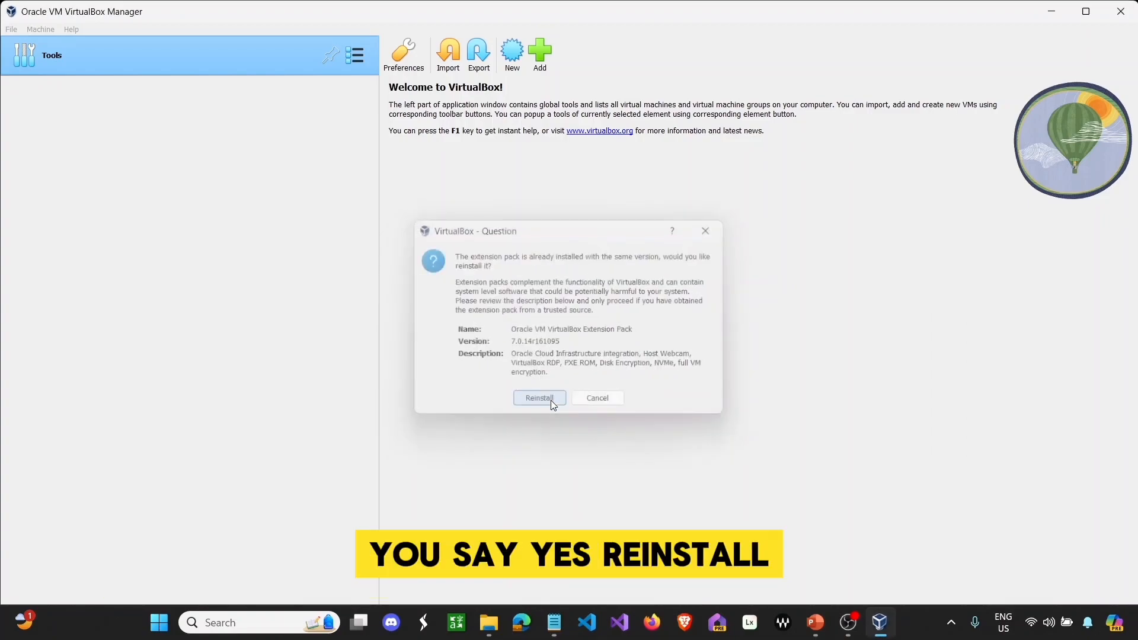
pyautogui.scroll(-20, 566, 271)
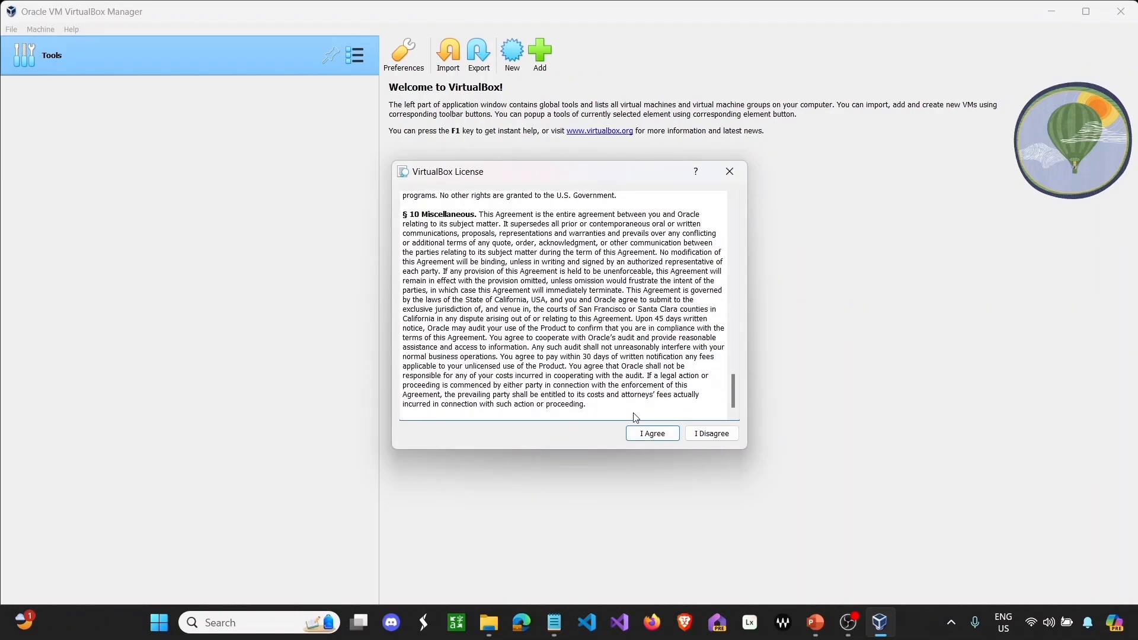
pyautogui.click(653, 432)
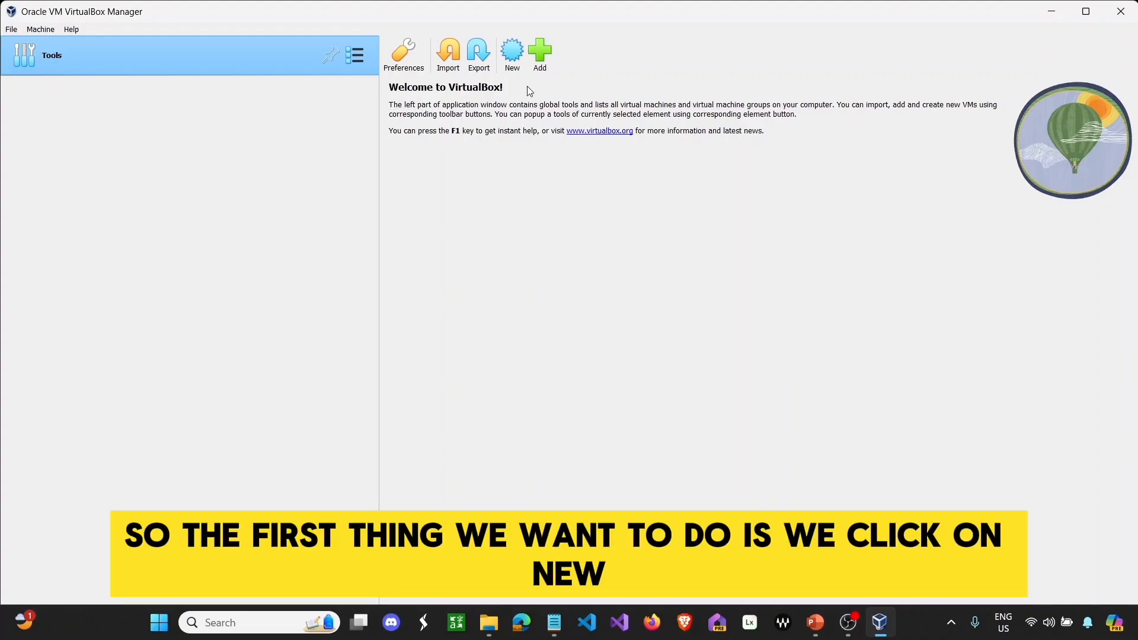
pyautogui.click(507, 52)
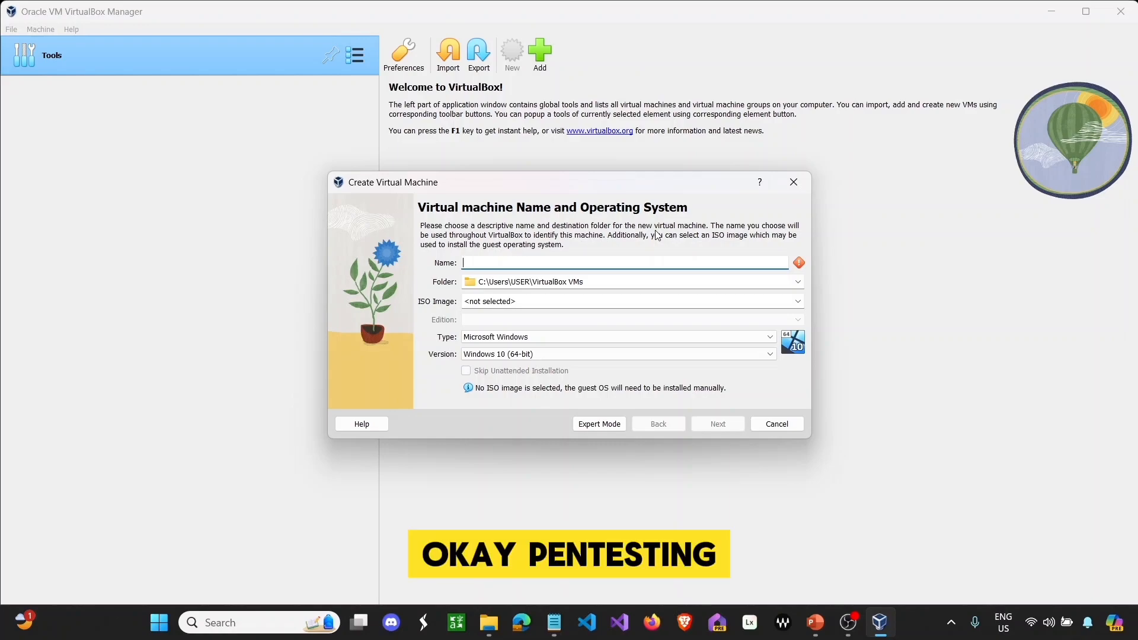
# - Name the machine FixitgearwareSecurity with type Linux and version Debian (64-bit)
pyautogui.write('Pent')
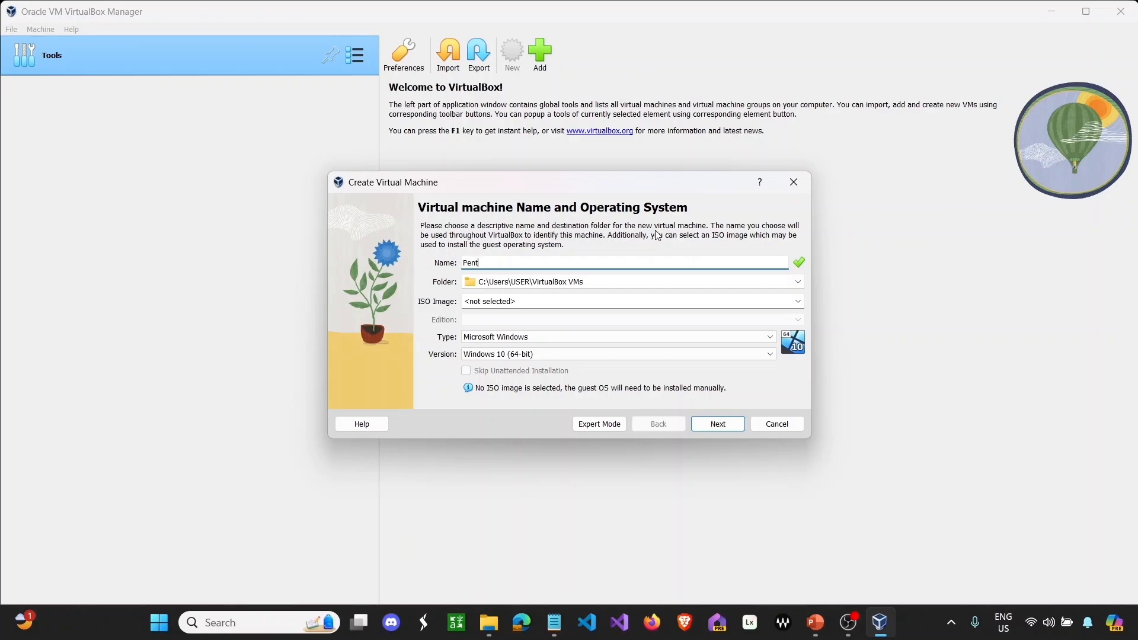
pyautogui.press('BackSpace')
pyautogui.press('BackSpace')
pyautogui.press('BackSpace')
pyautogui.press('BackSpace')
pyautogui.press('BackSpace')
pyautogui.press('BackSpace')
pyautogui.press('BackSpace')
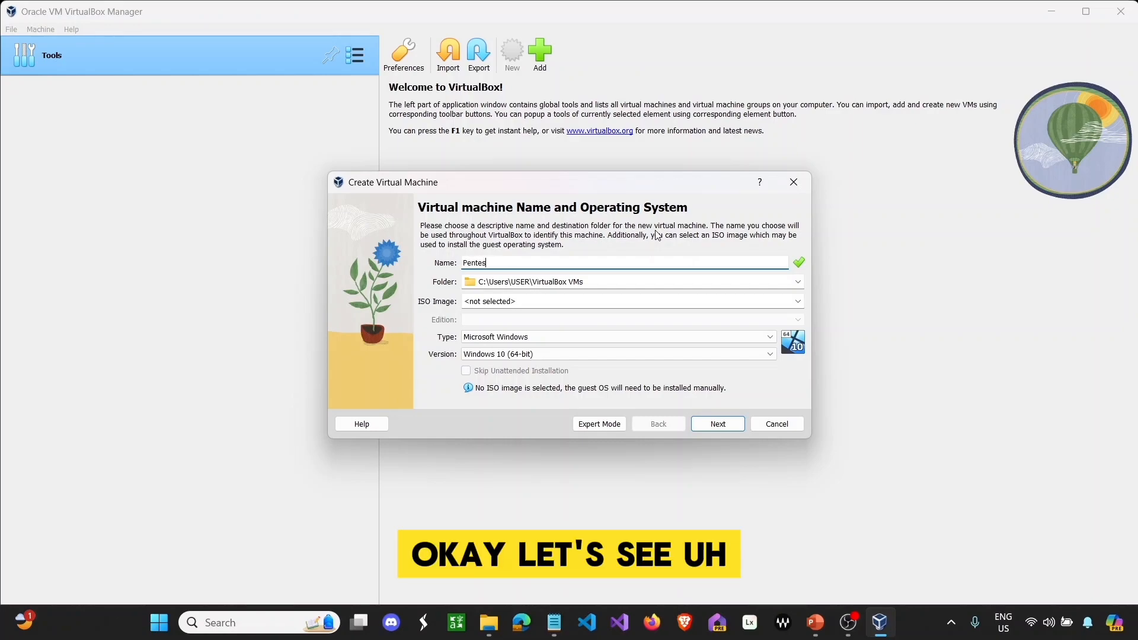
pyautogui.press('BackSpace')
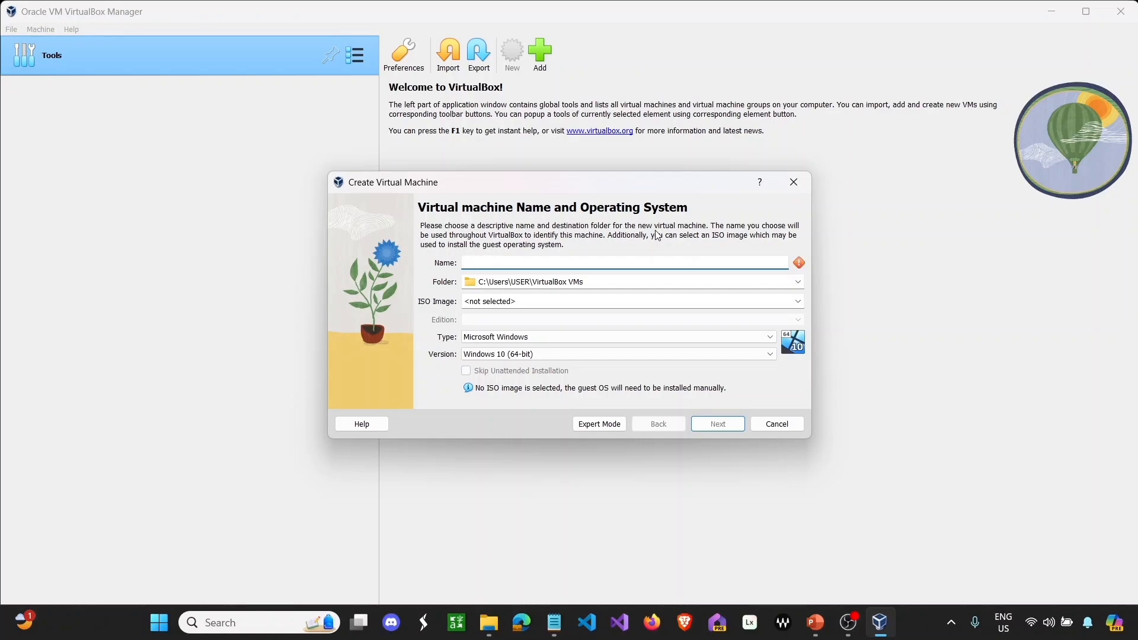
pyautogui.write('FixitgearwareSecurity')
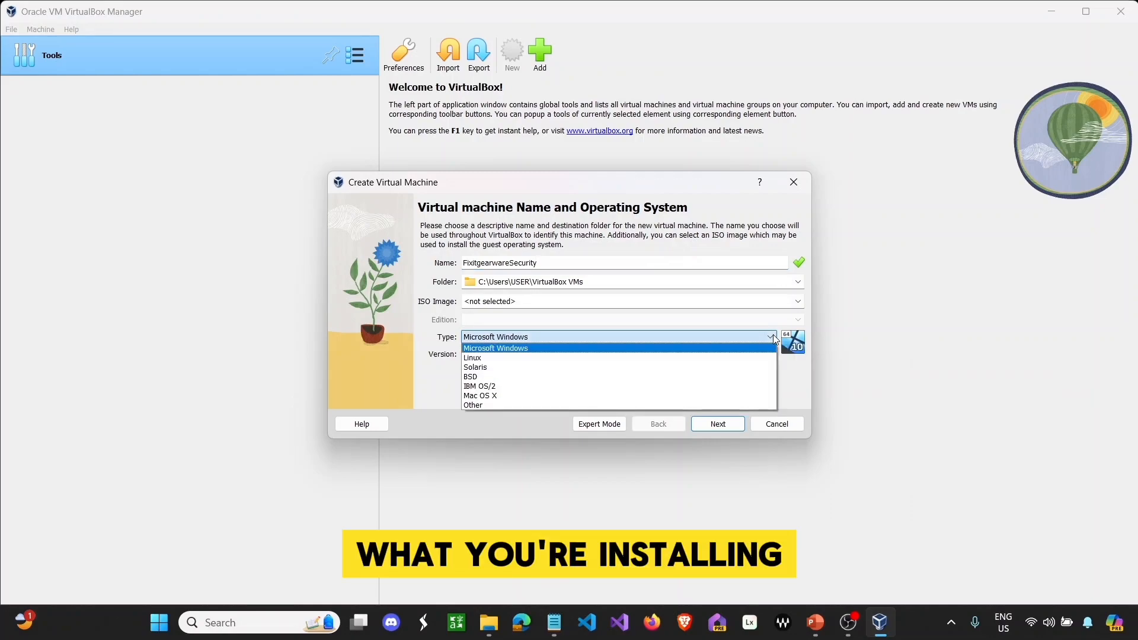
pyautogui.click(737, 358)
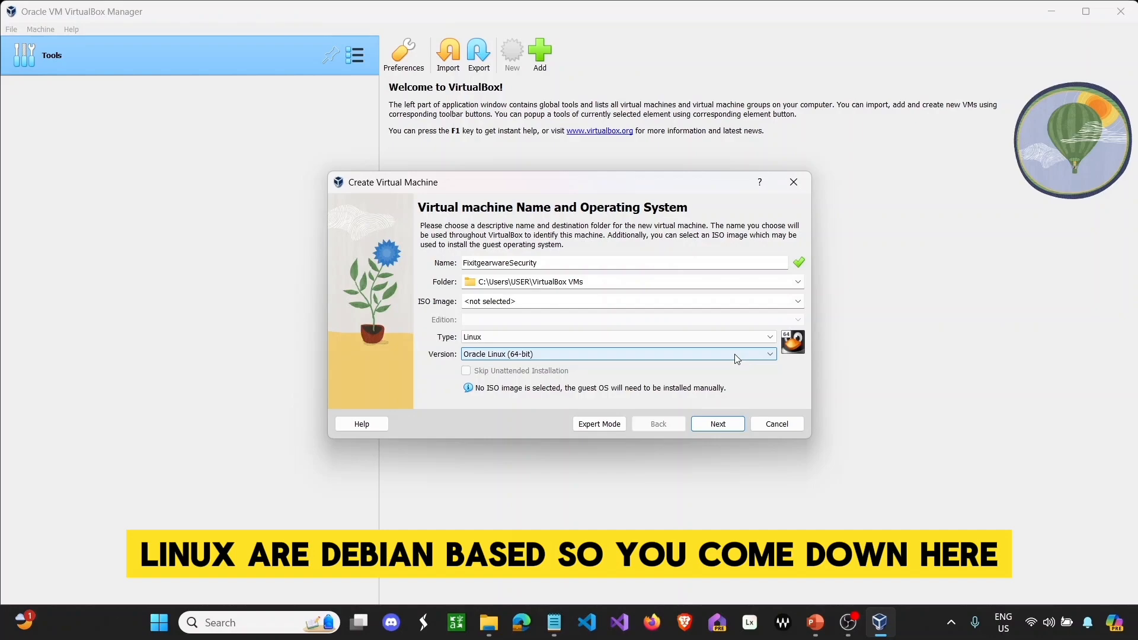
pyautogui.click(735, 353)
pyautogui.scroll(4, 733, 384)
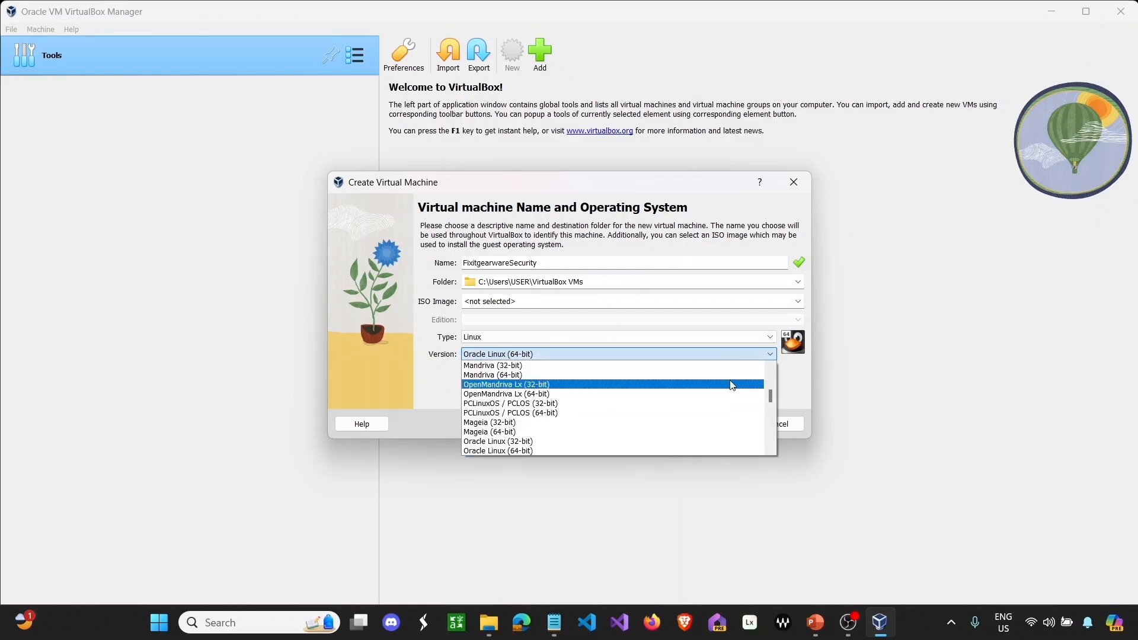
pyautogui.scroll(4, 733, 384)
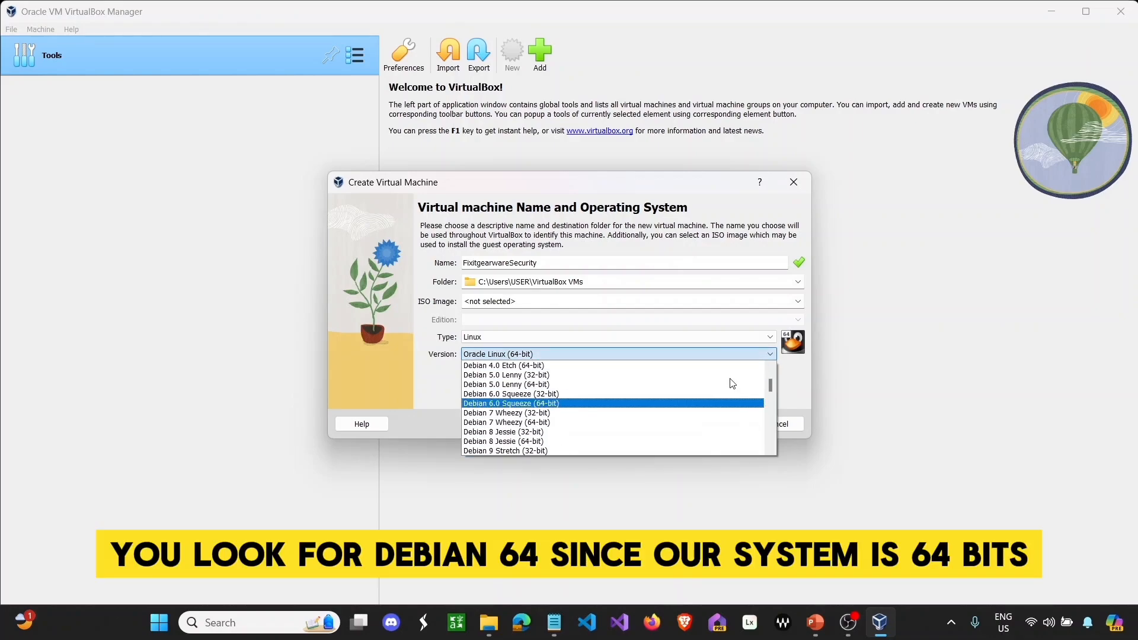
pyautogui.scroll(4, 732, 384)
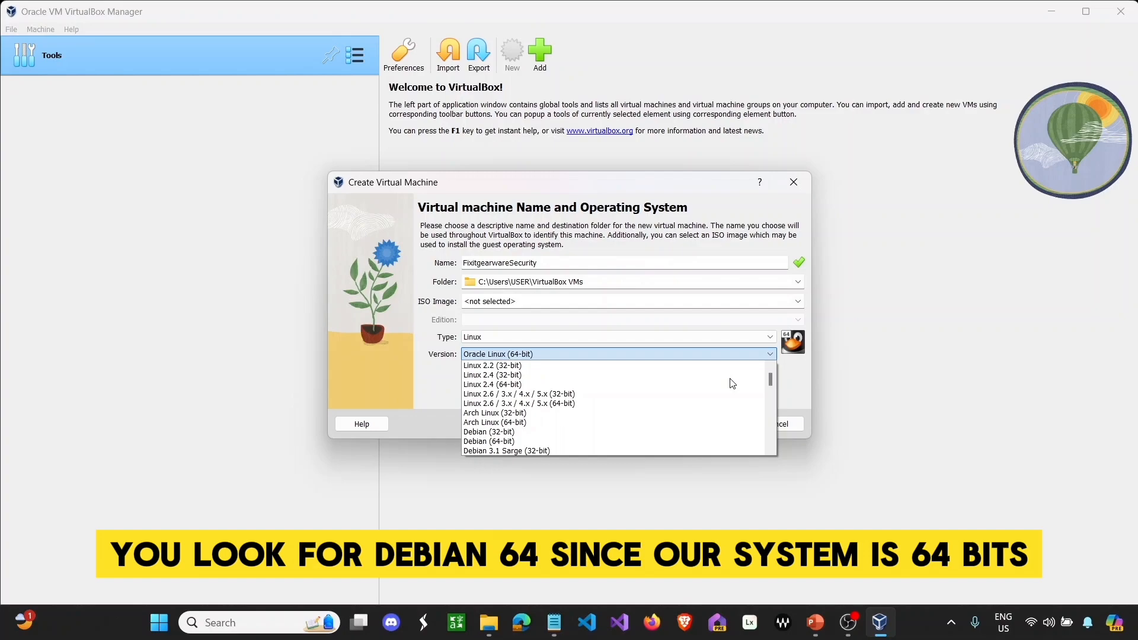
pyautogui.click(593, 441)
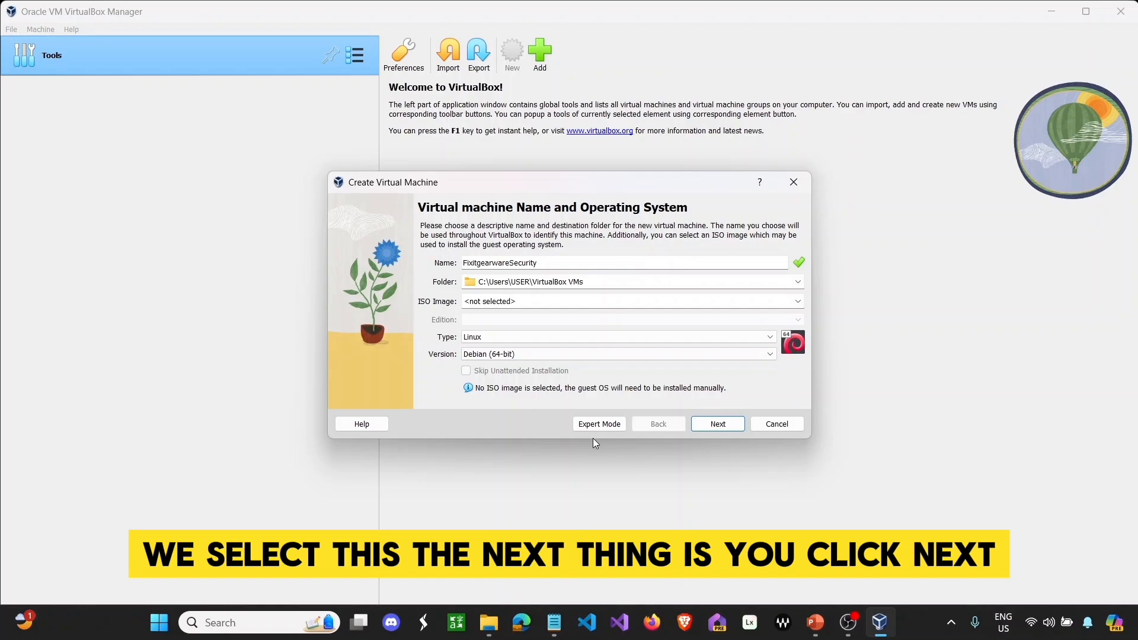
# - Allocate 16384 MB base memory and 3 processors, then continue to the virtual hard disk page
pyautogui.click(718, 425)
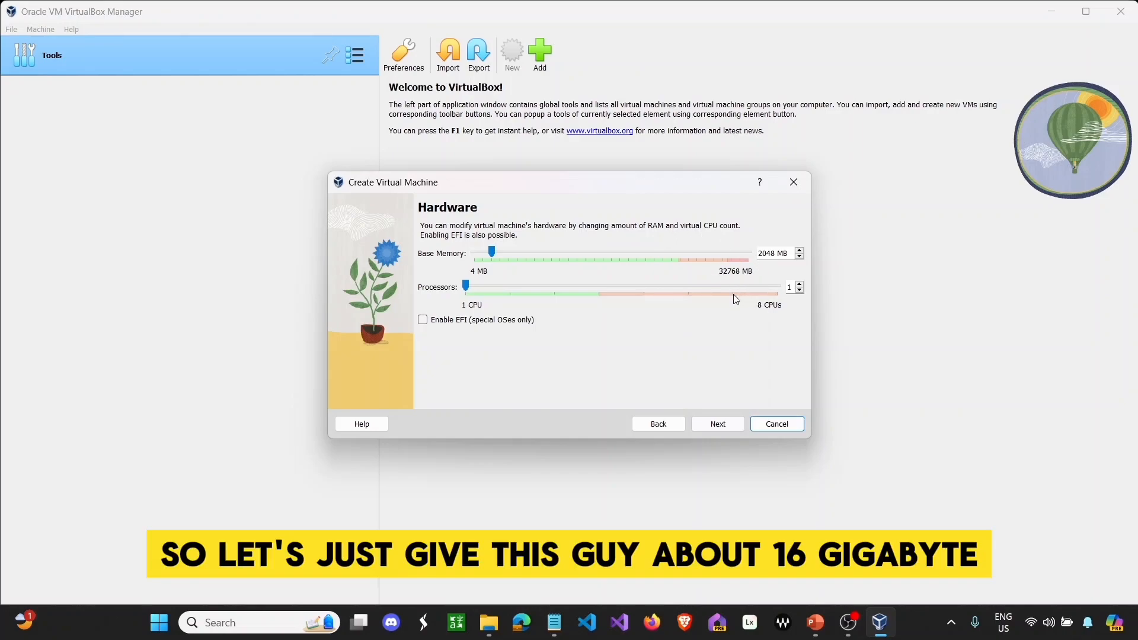
pyautogui.moveTo(491, 252); pyautogui.dragTo(610, 245)
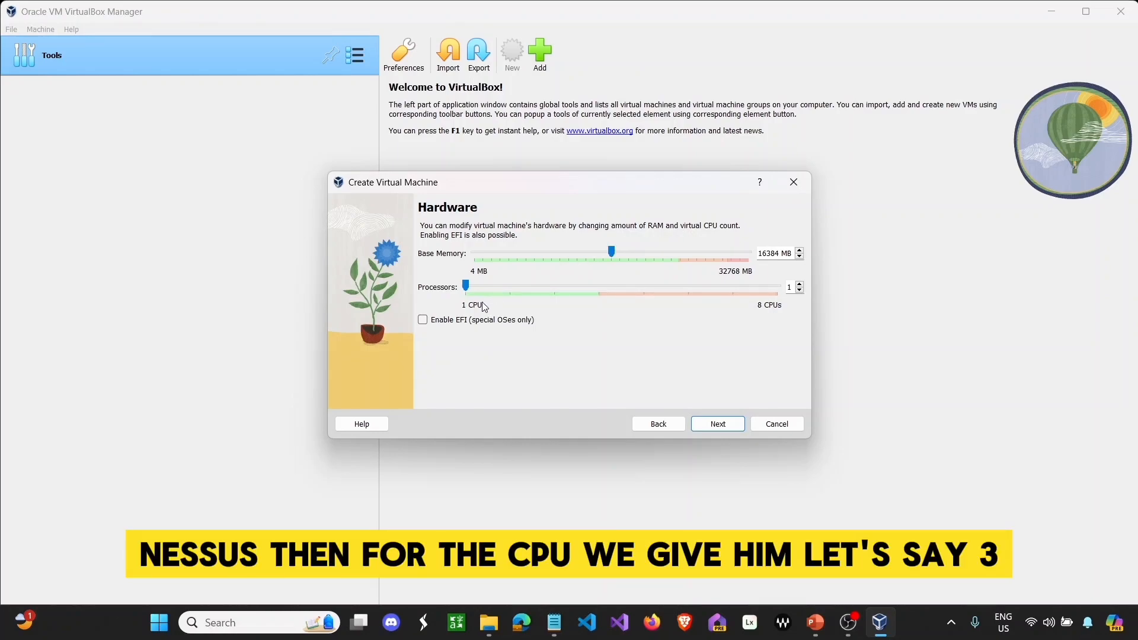
pyautogui.moveTo(467, 287); pyautogui.dragTo(468, 287)
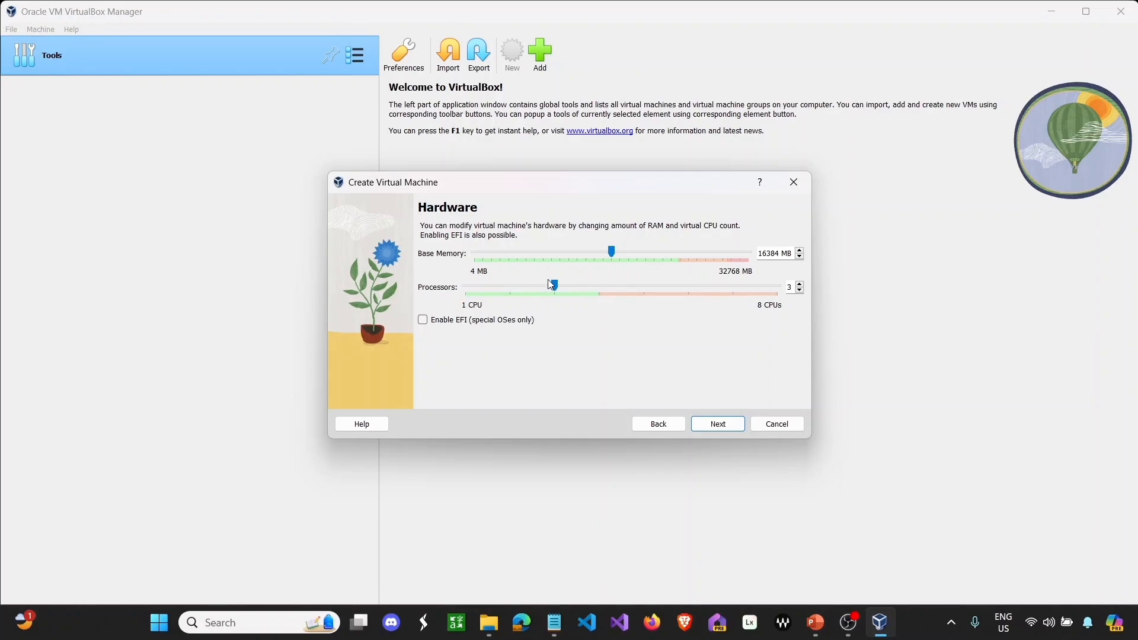
pyautogui.click(719, 427)
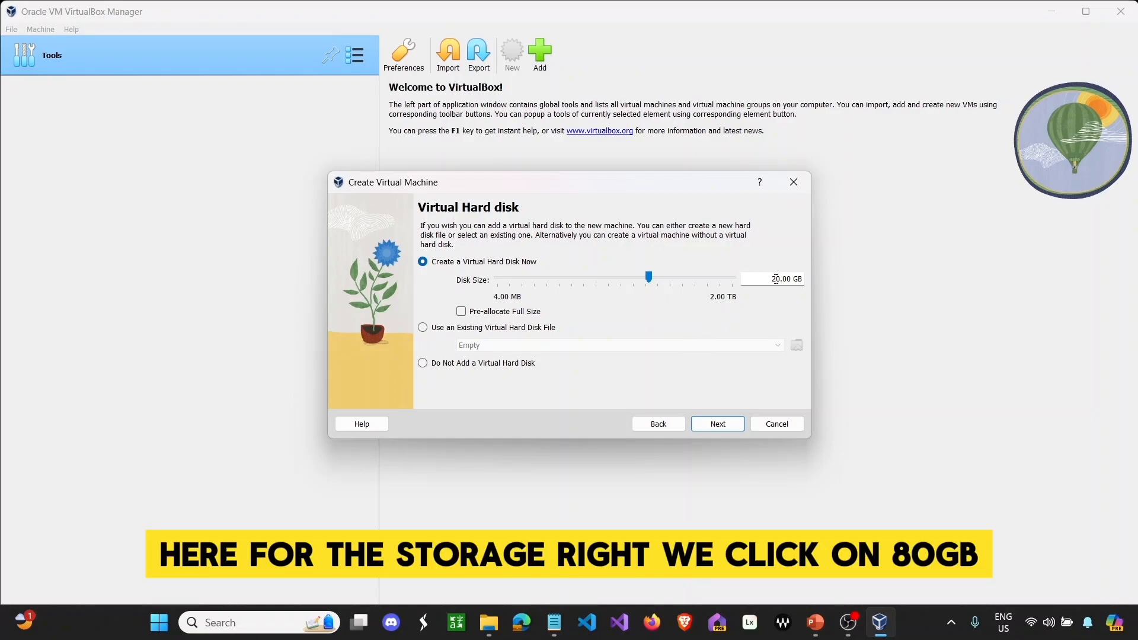
# - Change the virtual disk size from 20 GB to 80 GB and finish the wizard
pyautogui.click(775, 278)
pyautogui.press('BackSpace')
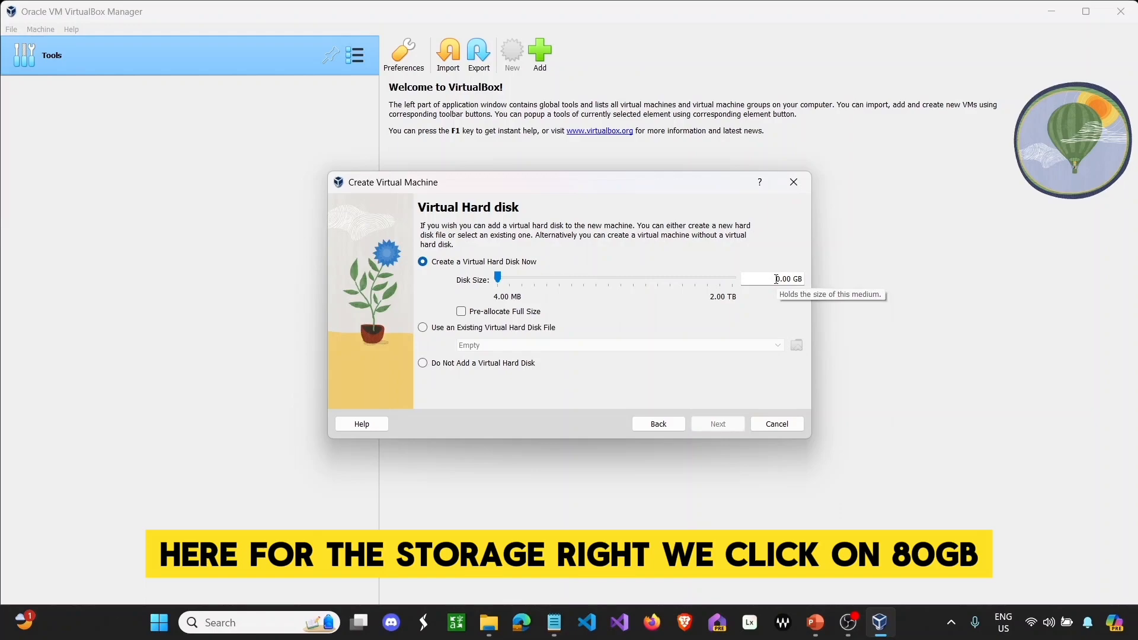
pyautogui.write('8')
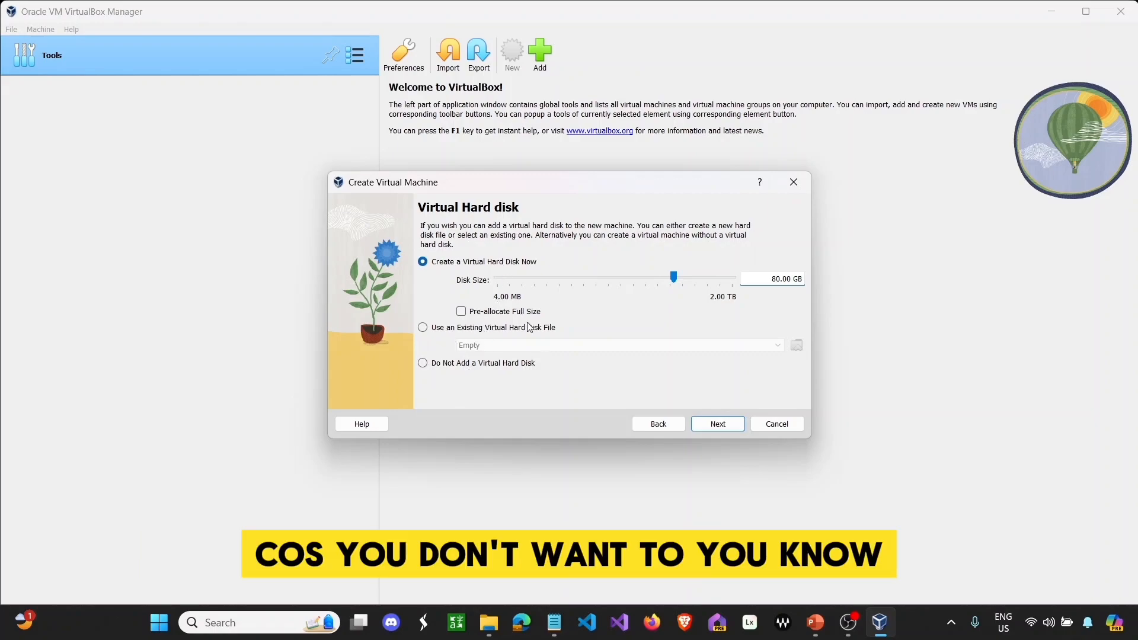
pyautogui.click(718, 424)
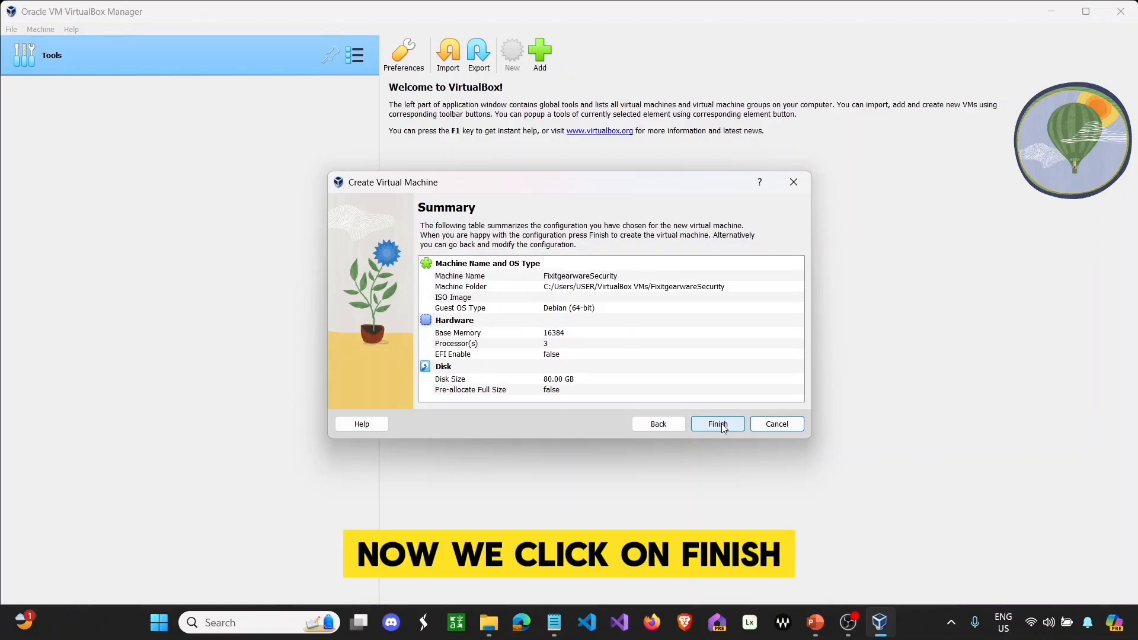
pyautogui.click(722, 425)
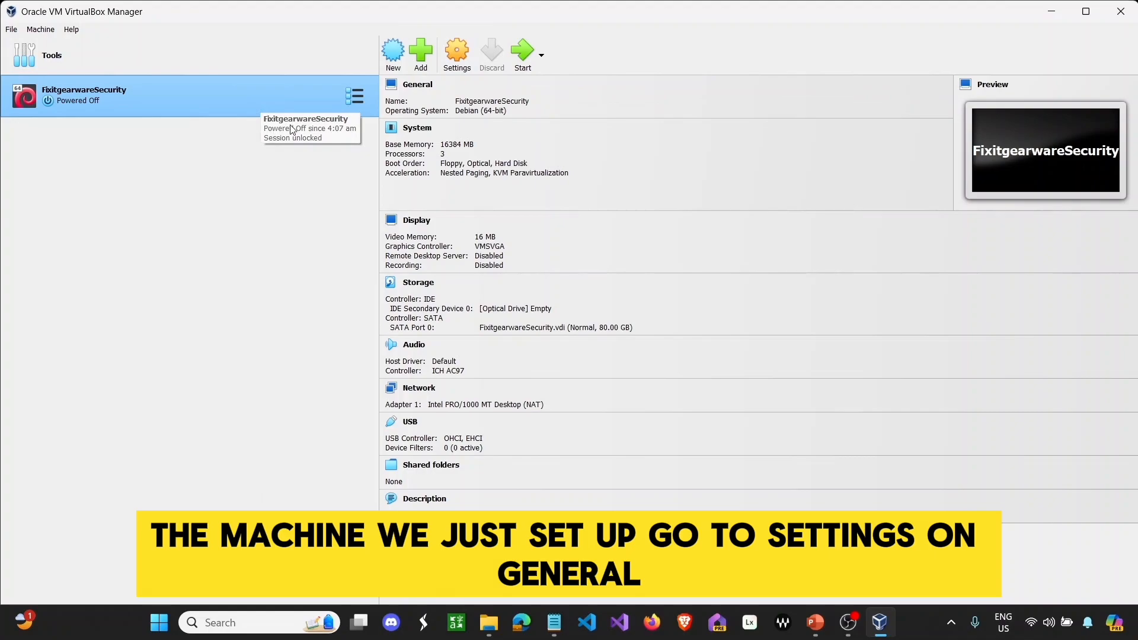
# - In General > Advanced settings, set Shared Clipboard and Drag'n'Drop to Bidirectional
pyautogui.click(445, 71)
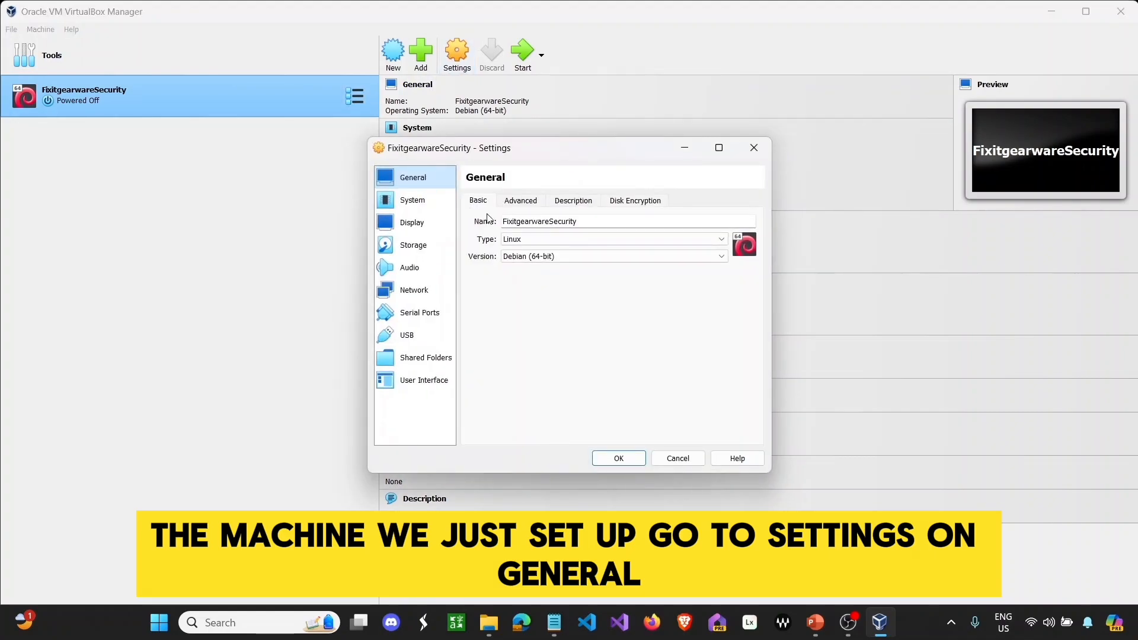
pyautogui.click(538, 203)
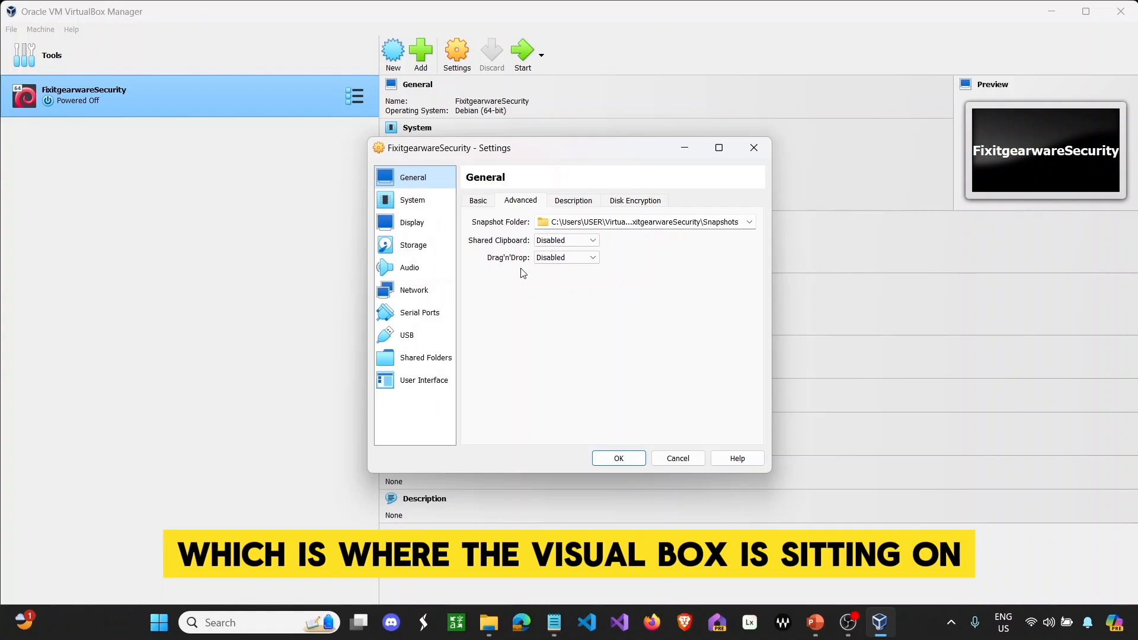
pyautogui.click(575, 242)
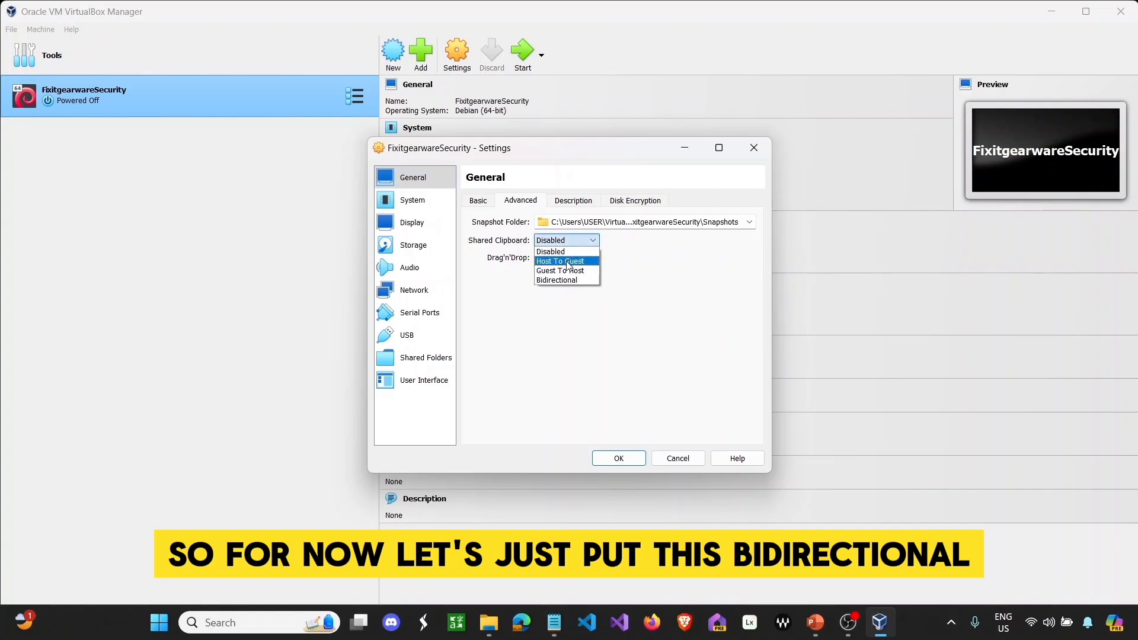
pyautogui.click(566, 281)
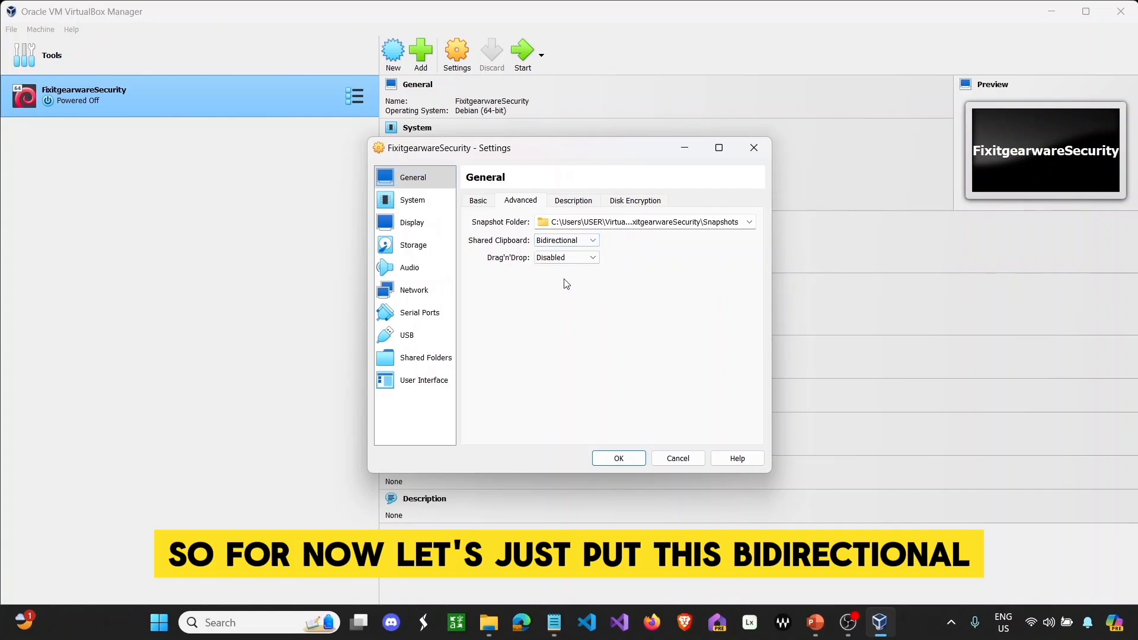
pyautogui.click(578, 261)
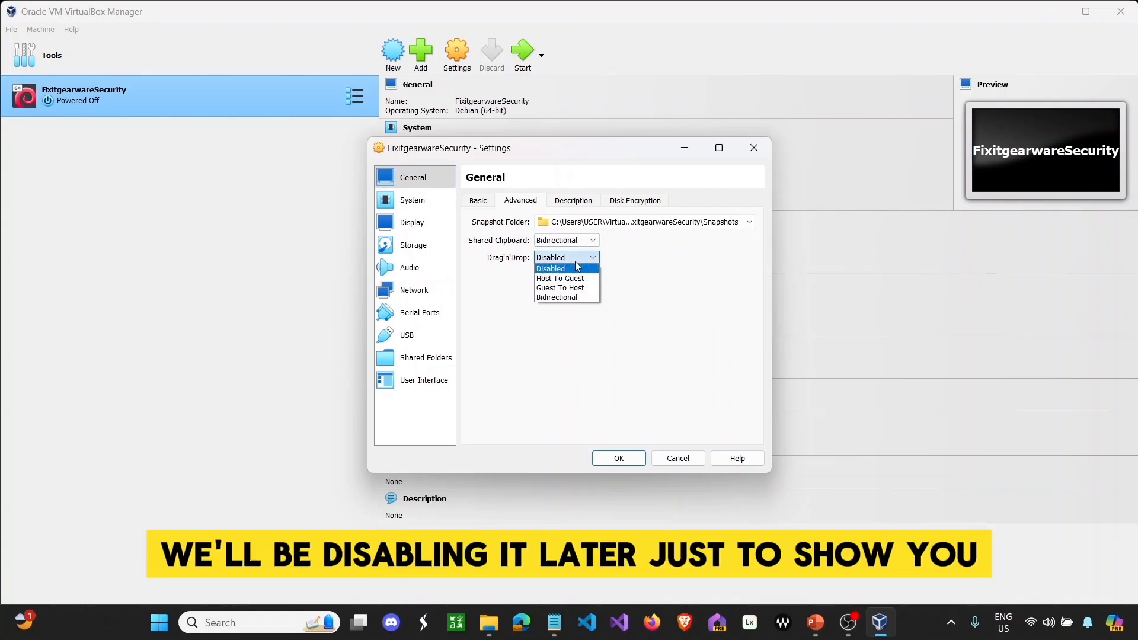
pyautogui.click(564, 298)
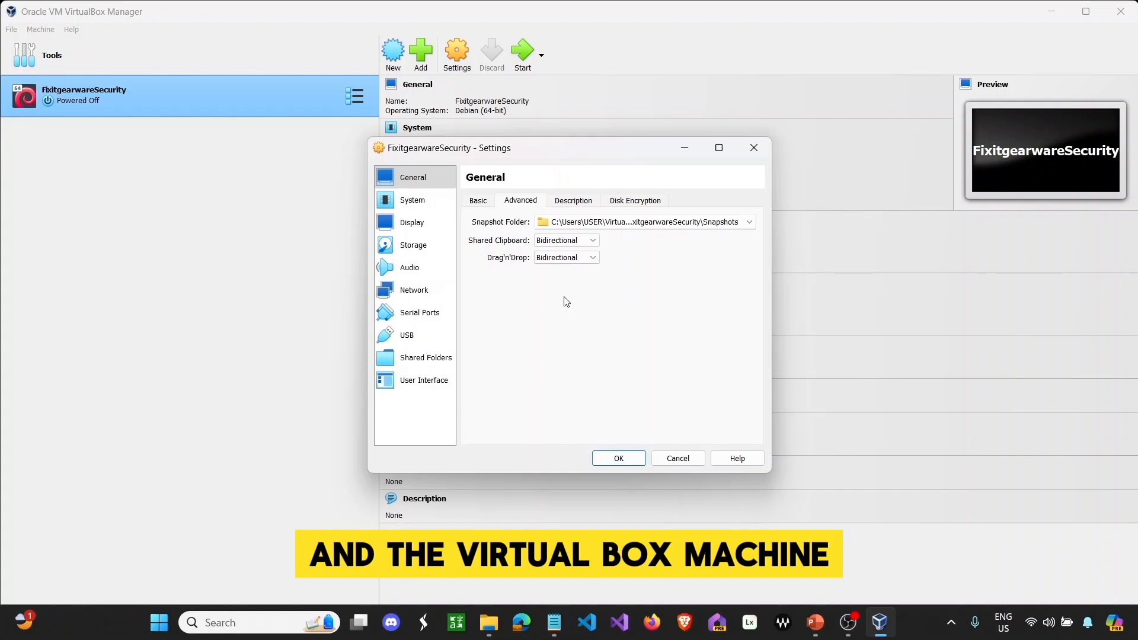
# - Look over the Description and Disk Encryption tabs, then view the System processor settings
pyautogui.click(593, 200)
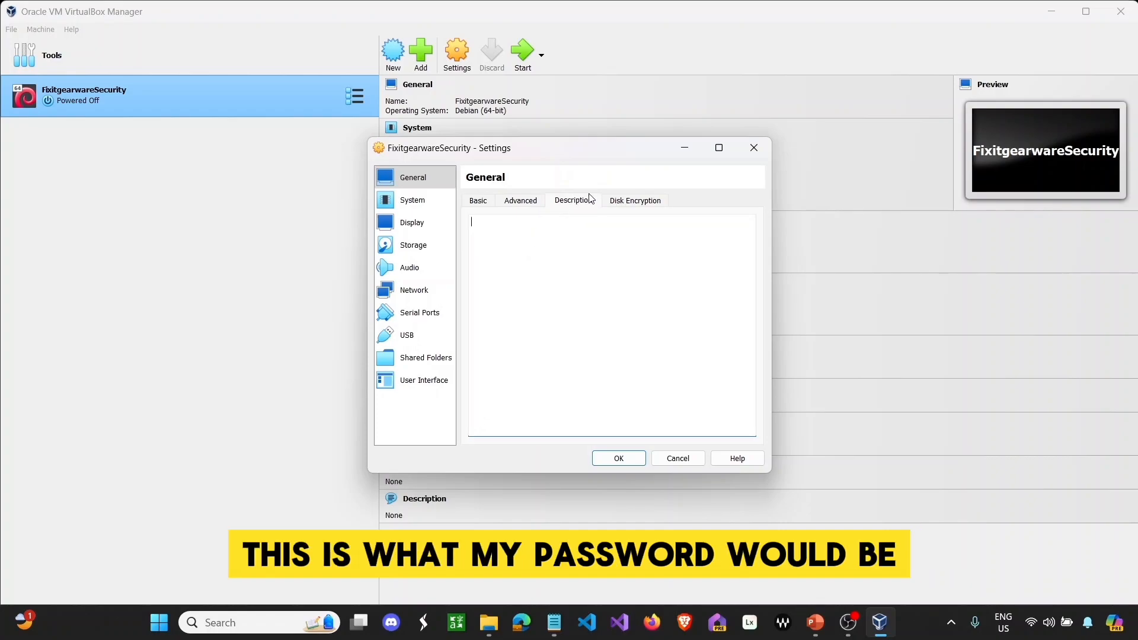
pyautogui.click(648, 209)
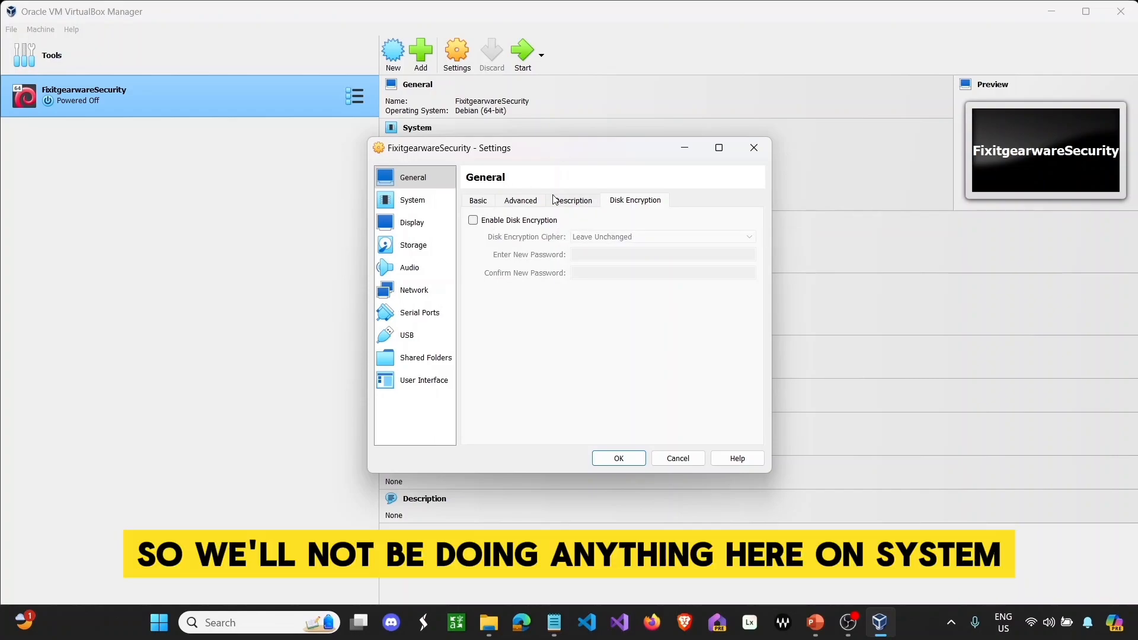
pyautogui.click(435, 204)
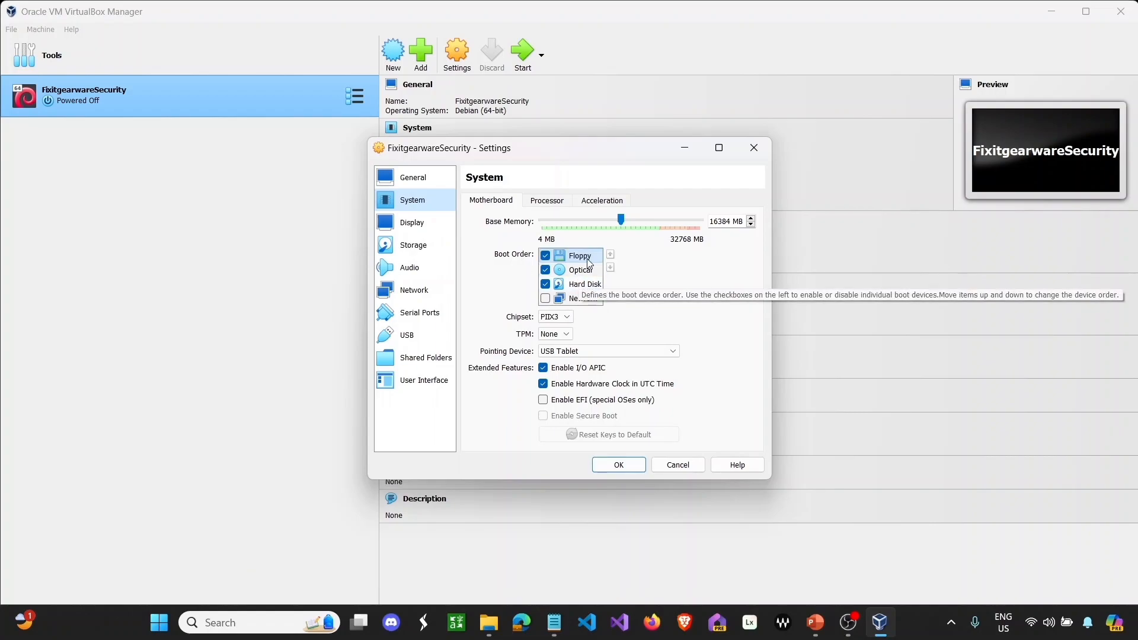
pyautogui.click(561, 203)
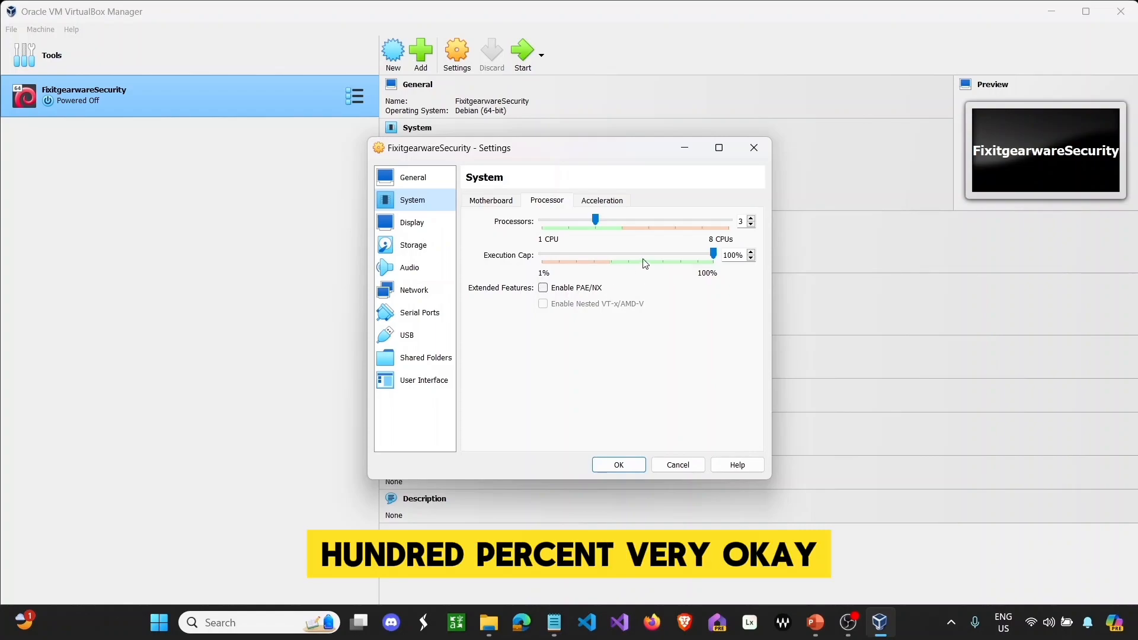
# - Check the Acceleration tab without changes, then move to the Display settings
pyautogui.click(601, 205)
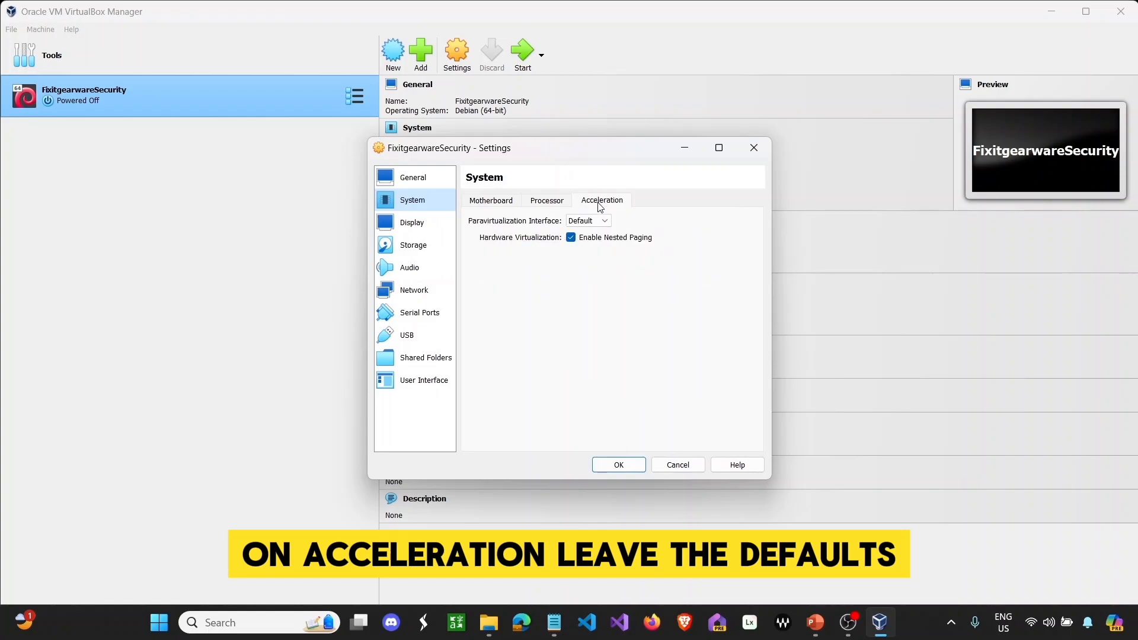
pyautogui.click(451, 233)
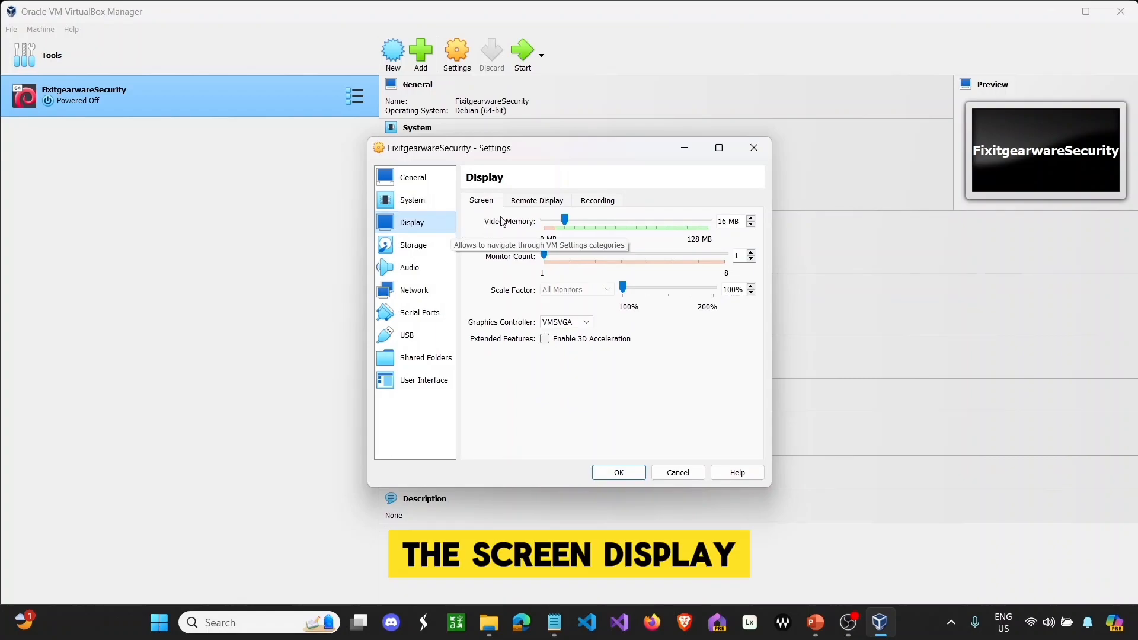
# - Set video memory to 128 MB and monitor count to 3, then enable the remote display server
pyautogui.moveTo(565, 217); pyautogui.dragTo(708, 219)
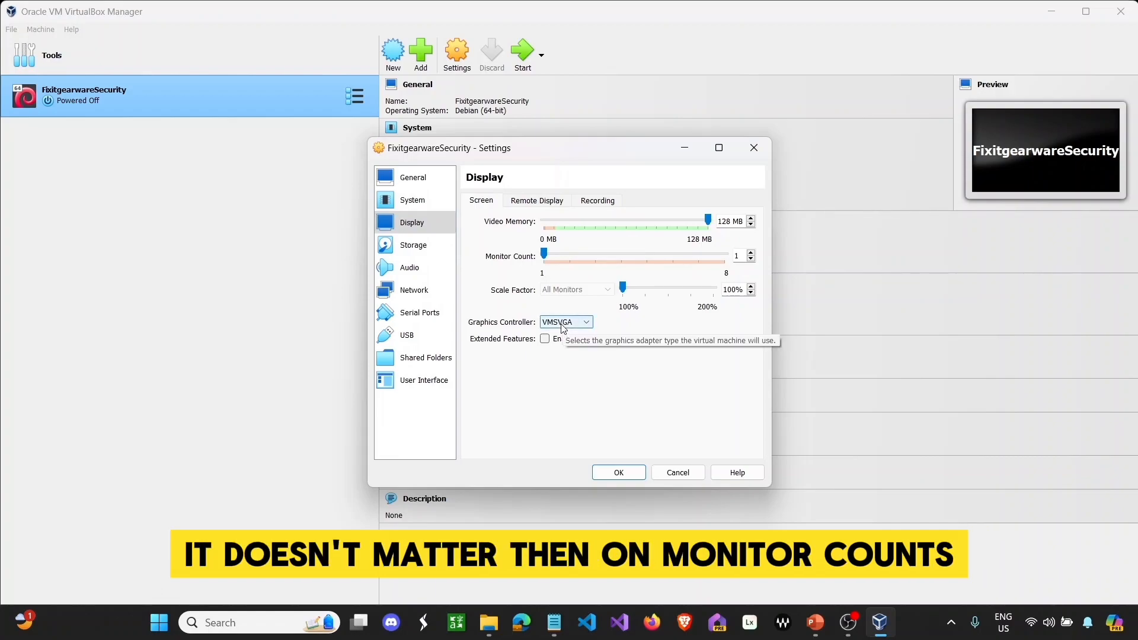
pyautogui.moveTo(545, 256); pyautogui.dragTo(596, 253)
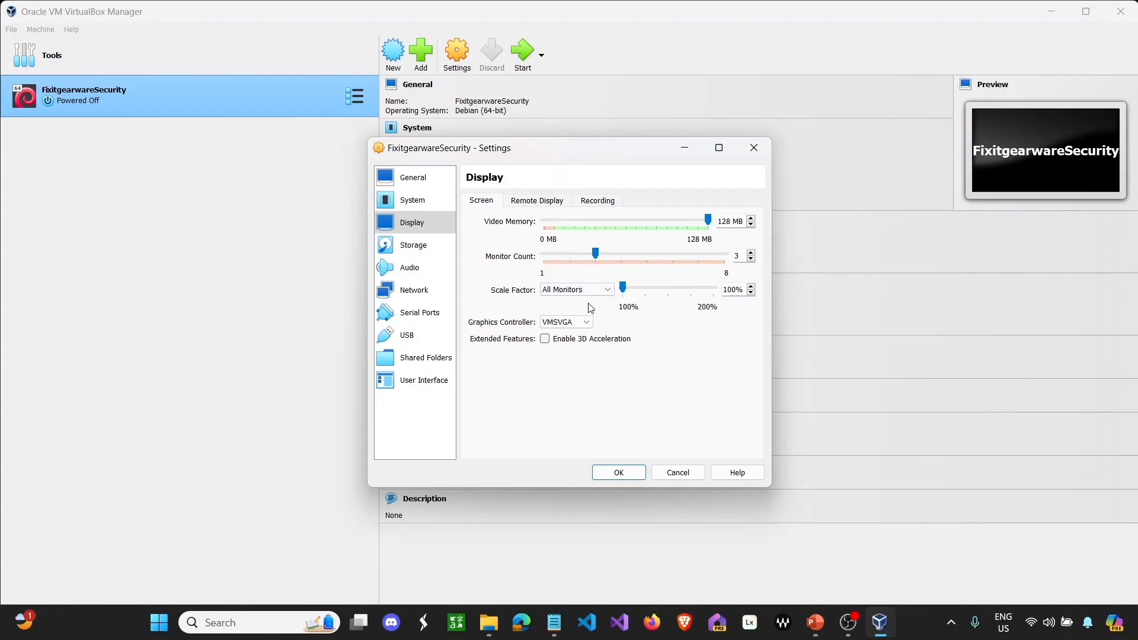
pyautogui.click(551, 209)
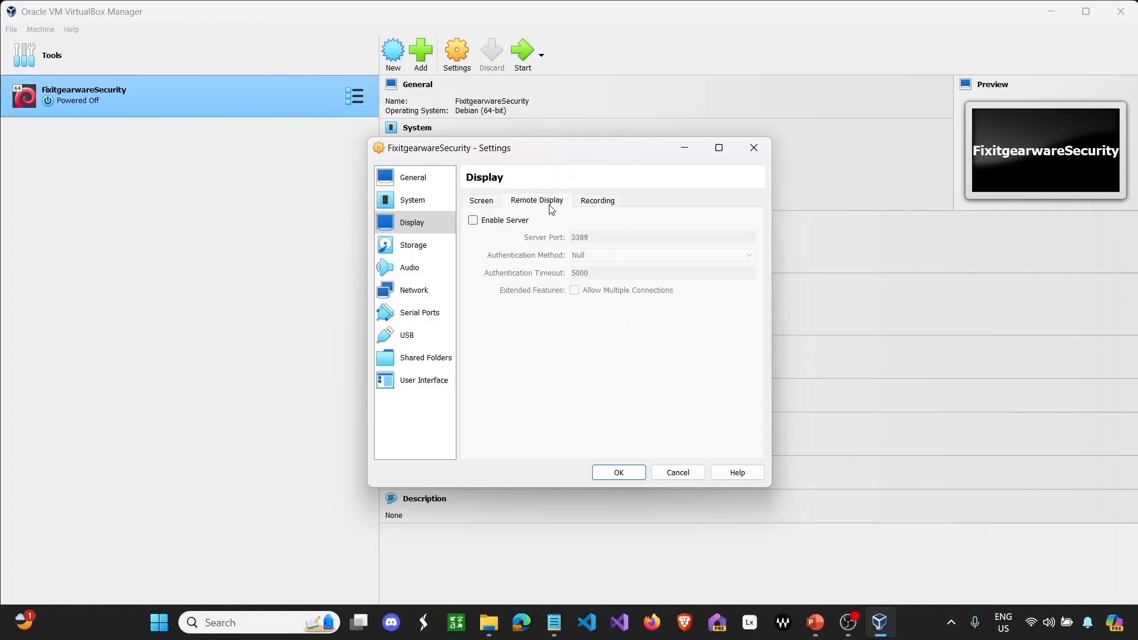
pyautogui.click(472, 221)
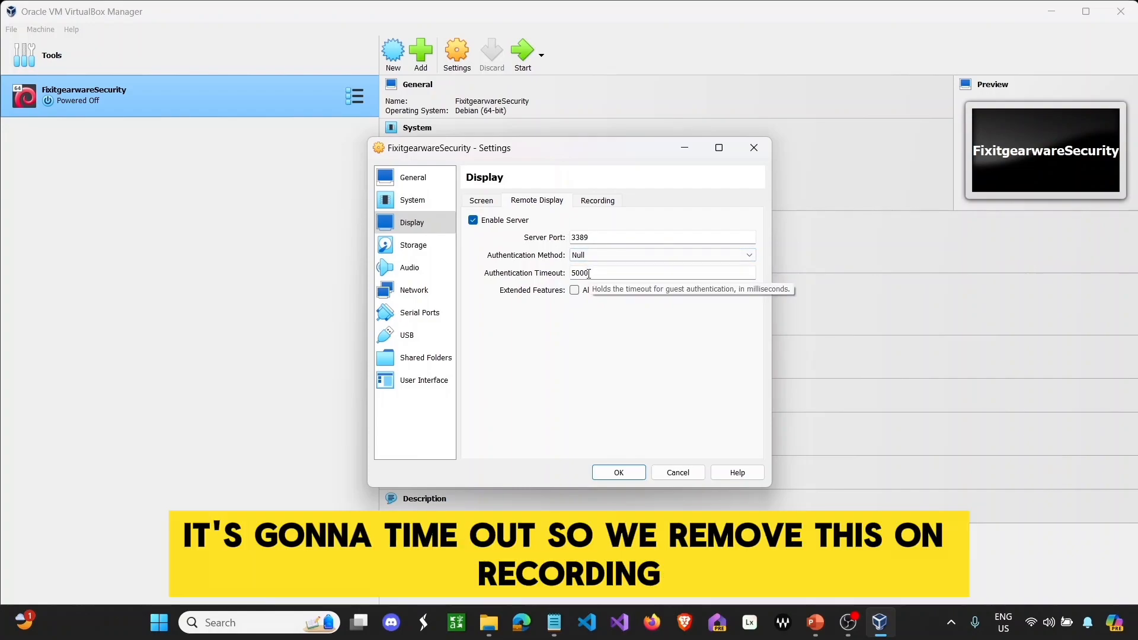
# - Disable the remote display server again, leave Recording off, and go to Storage settings
pyautogui.click(473, 221)
pyautogui.click(615, 206)
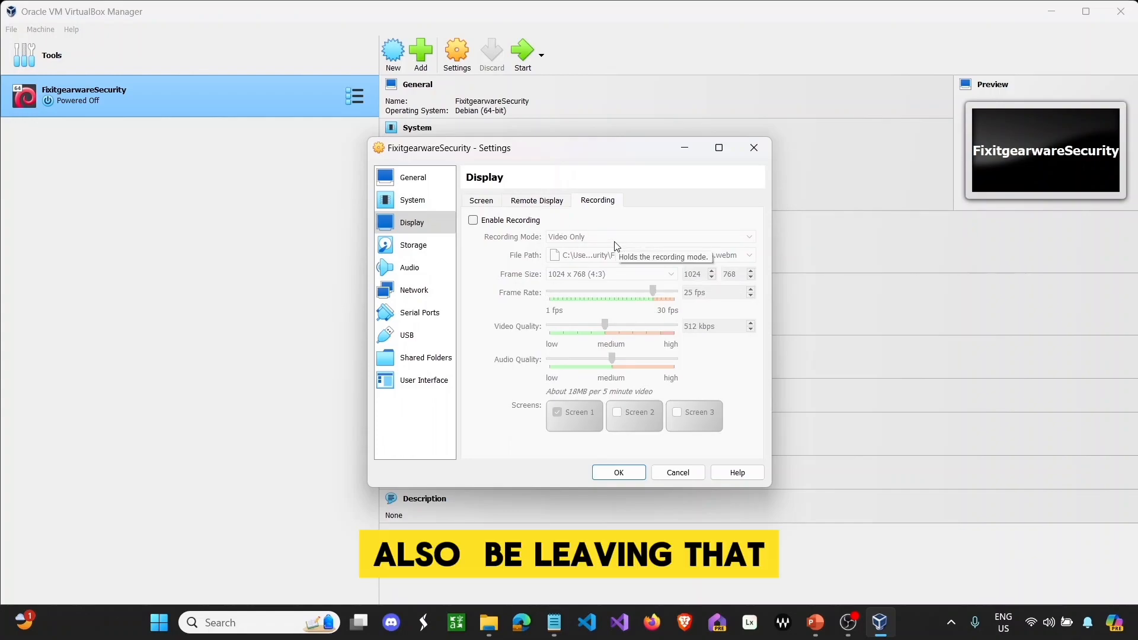
pyautogui.click(442, 253)
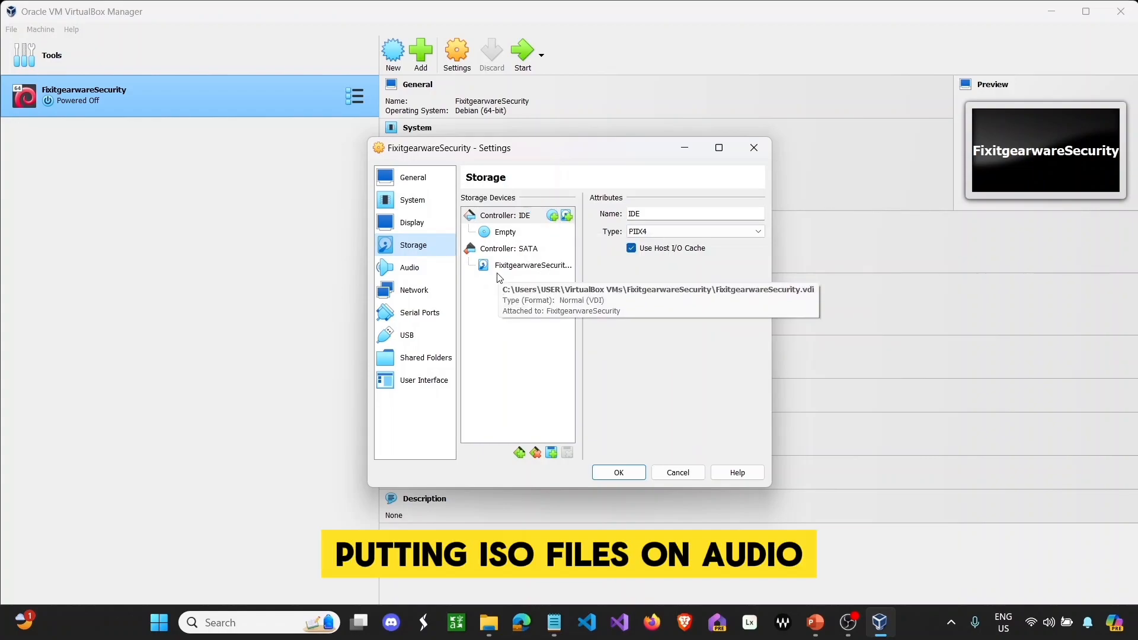
# - Keep the Default host audio driver in Audio settings, then move to the Network adapter settings
pyautogui.click(449, 278)
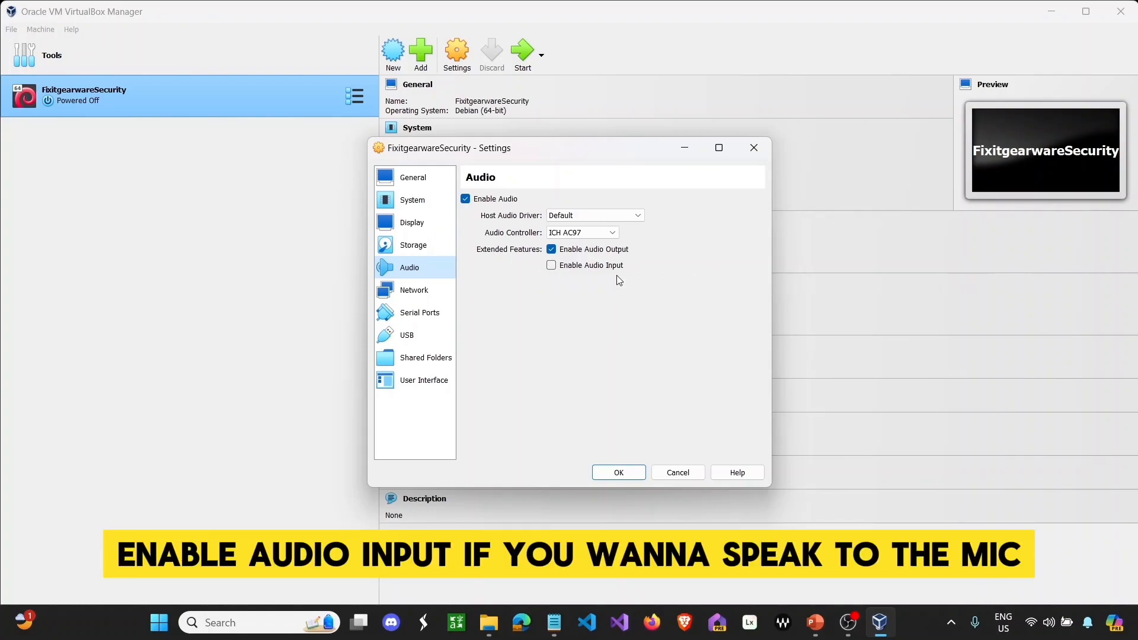
pyautogui.click(629, 216)
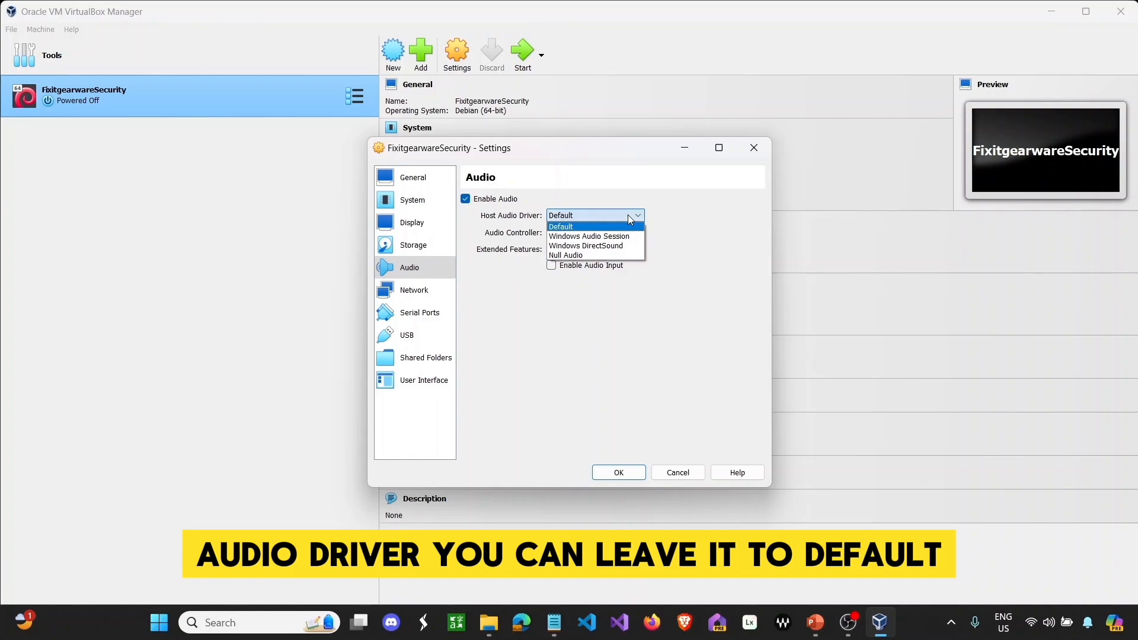
pyautogui.click(627, 214)
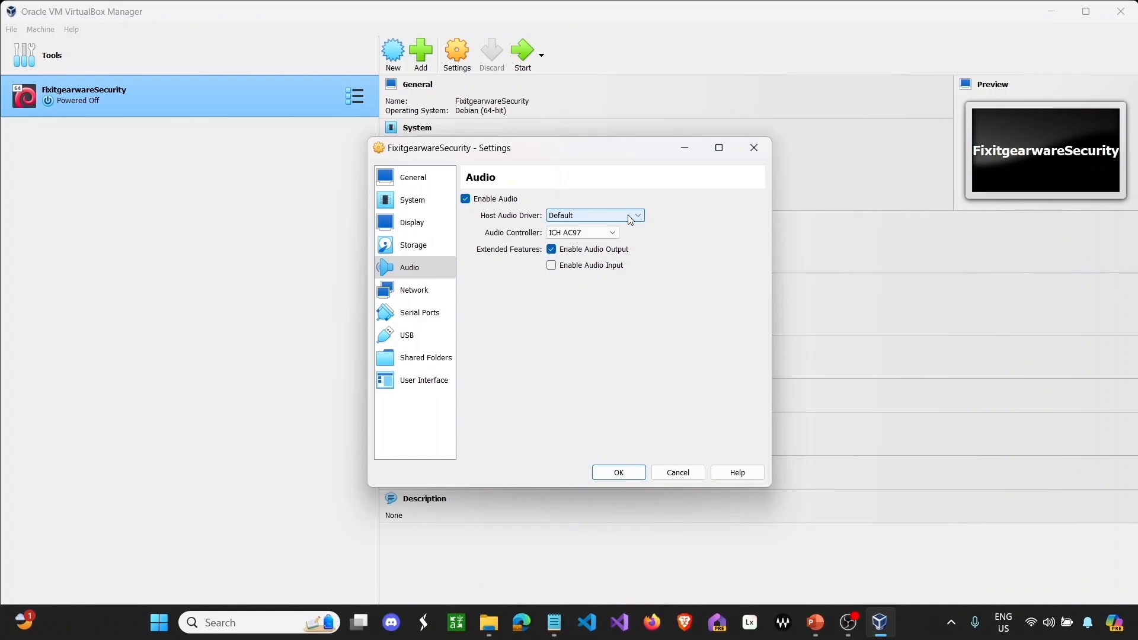
pyautogui.click(431, 297)
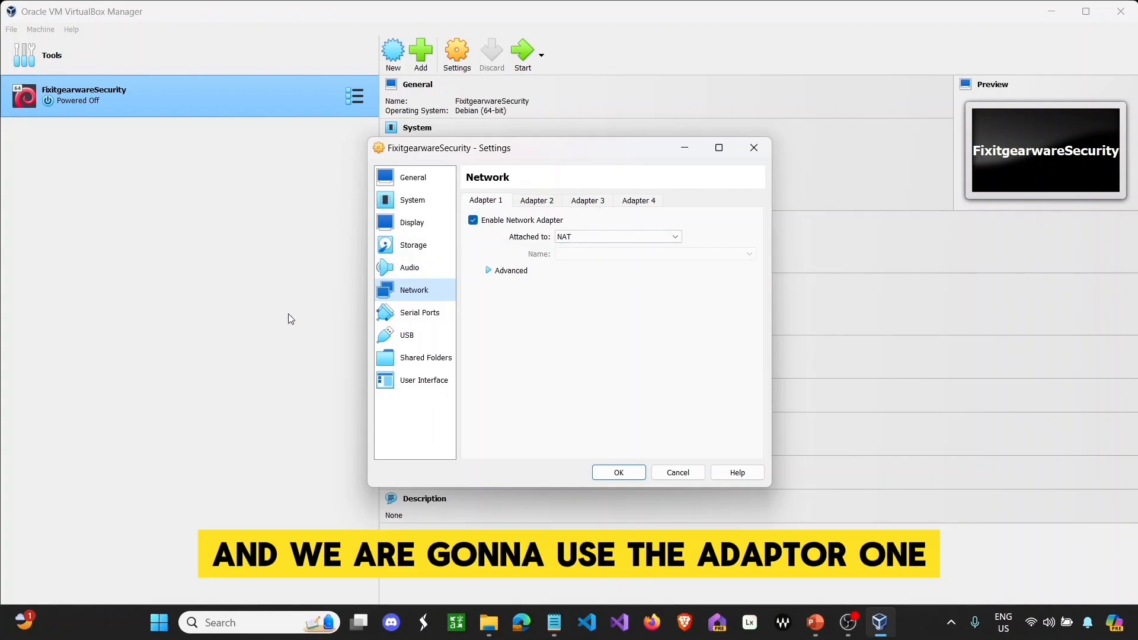
# - Switch the VM's USB controller to USB 3.0 (xHCI) and move on to the Shared Folders page
pyautogui.click(419, 323)
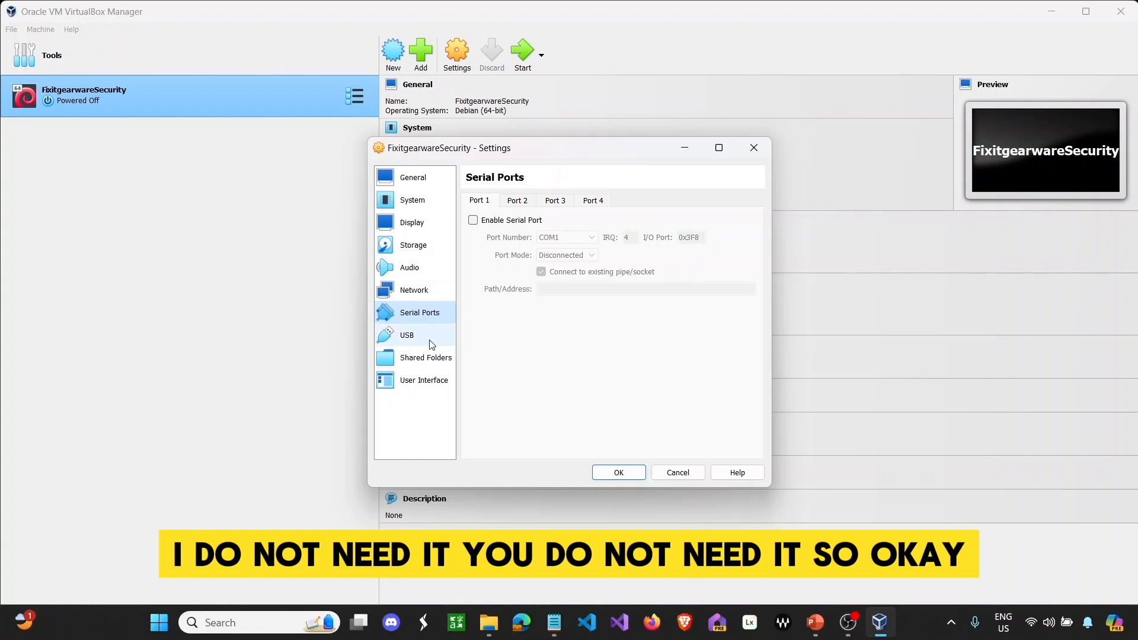
pyautogui.click(429, 339)
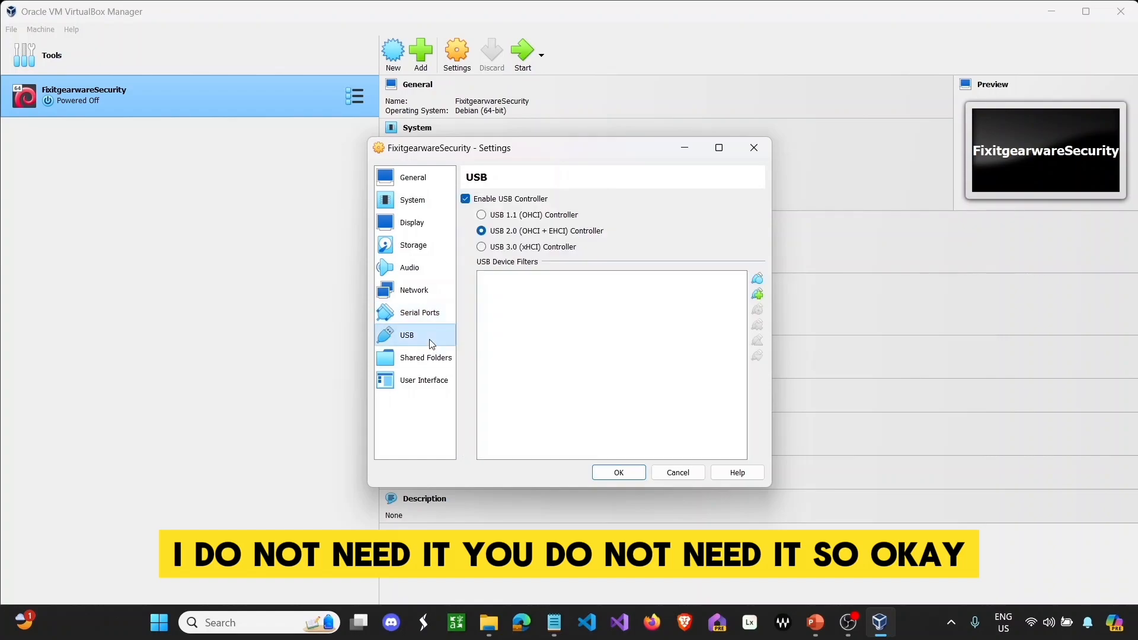
pyautogui.click(514, 249)
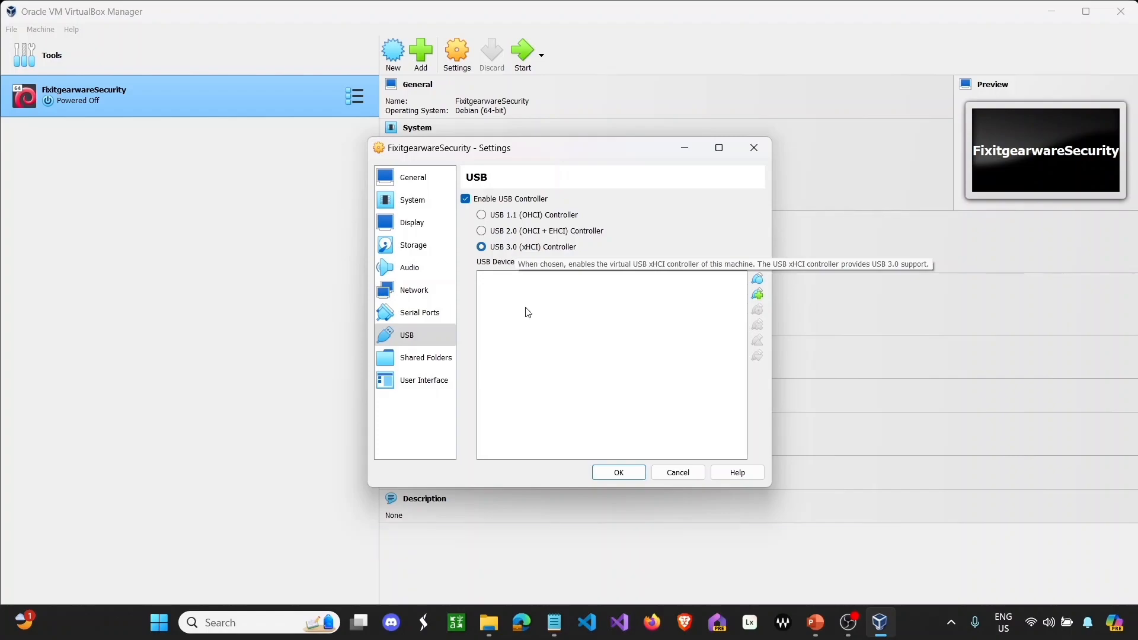
pyautogui.click(445, 358)
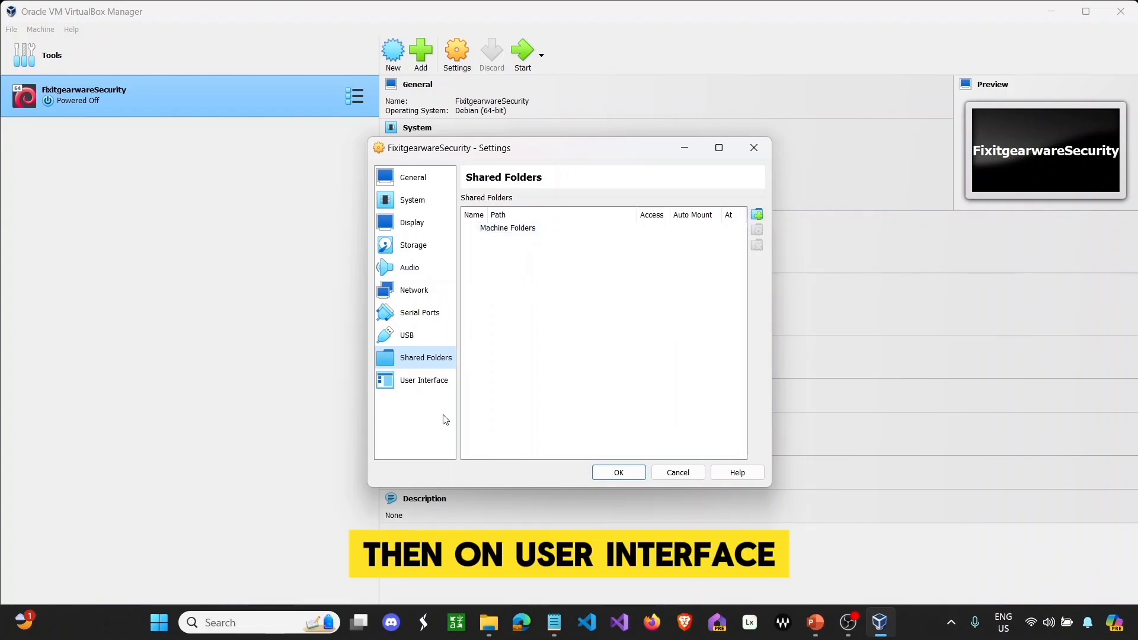
# - Set the VM's User Interface visual state to Full-screen and save the settings
pyautogui.click(440, 388)
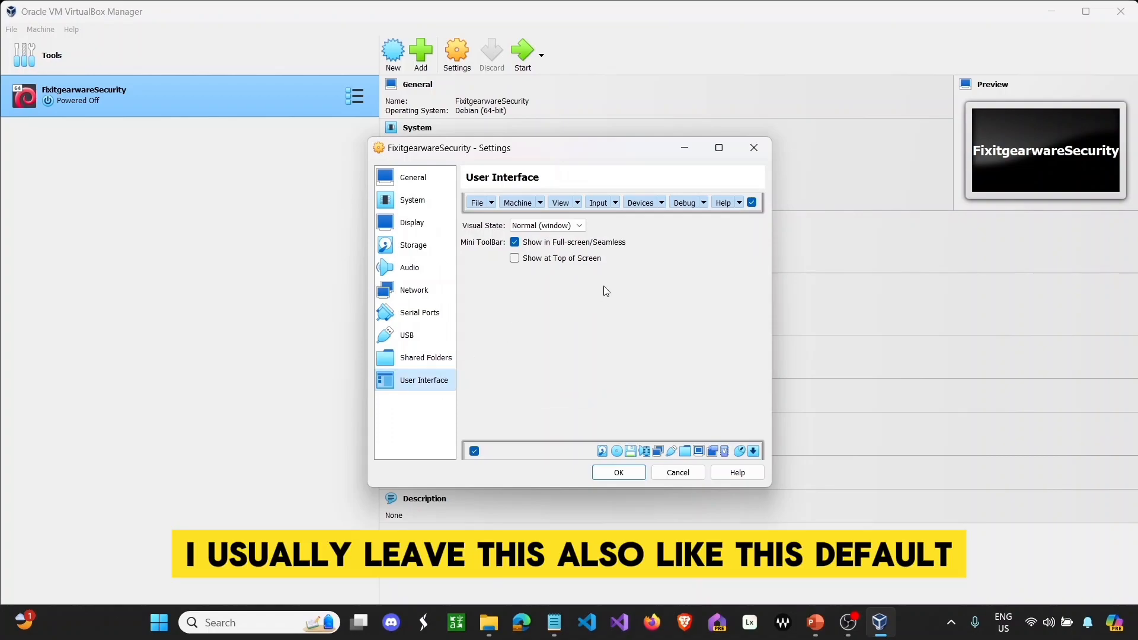
pyautogui.click(570, 227)
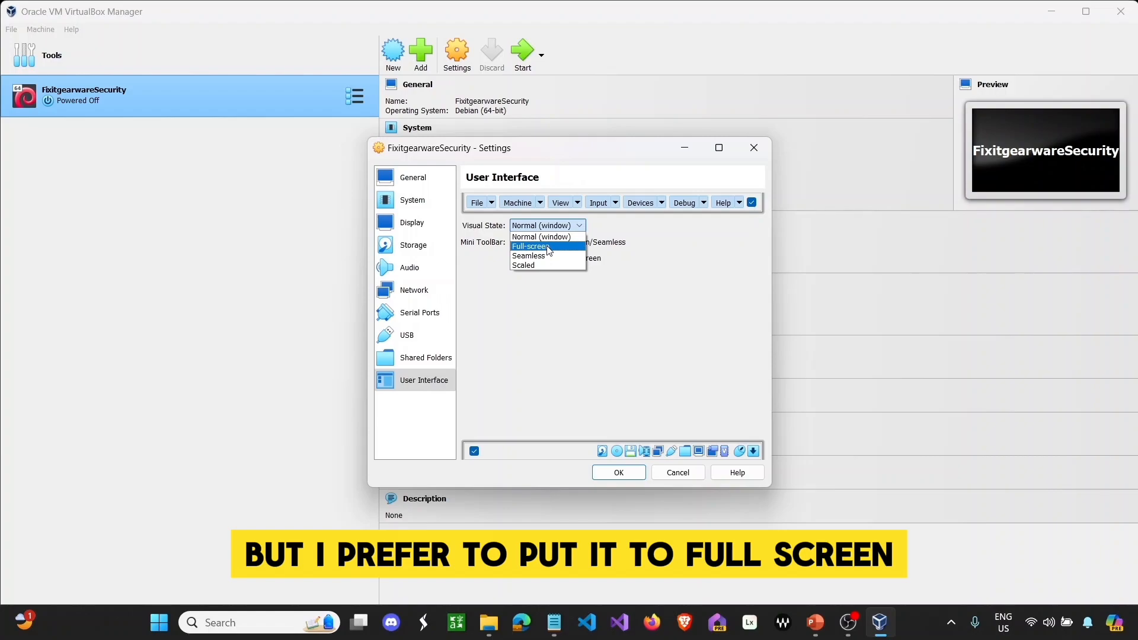
pyautogui.click(548, 246)
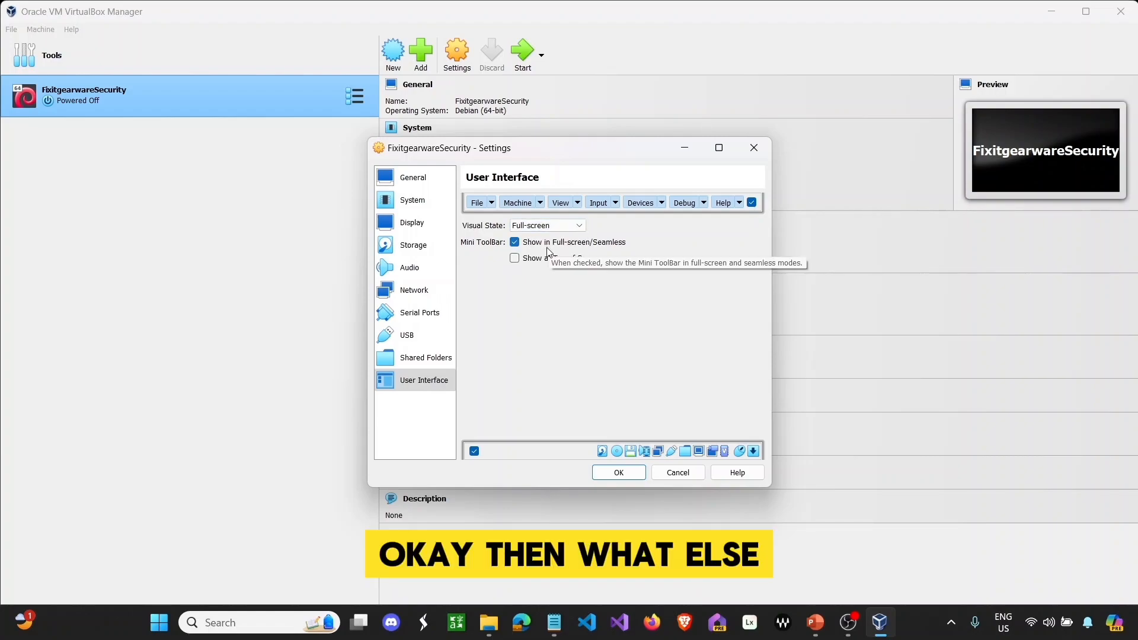
pyautogui.click(617, 472)
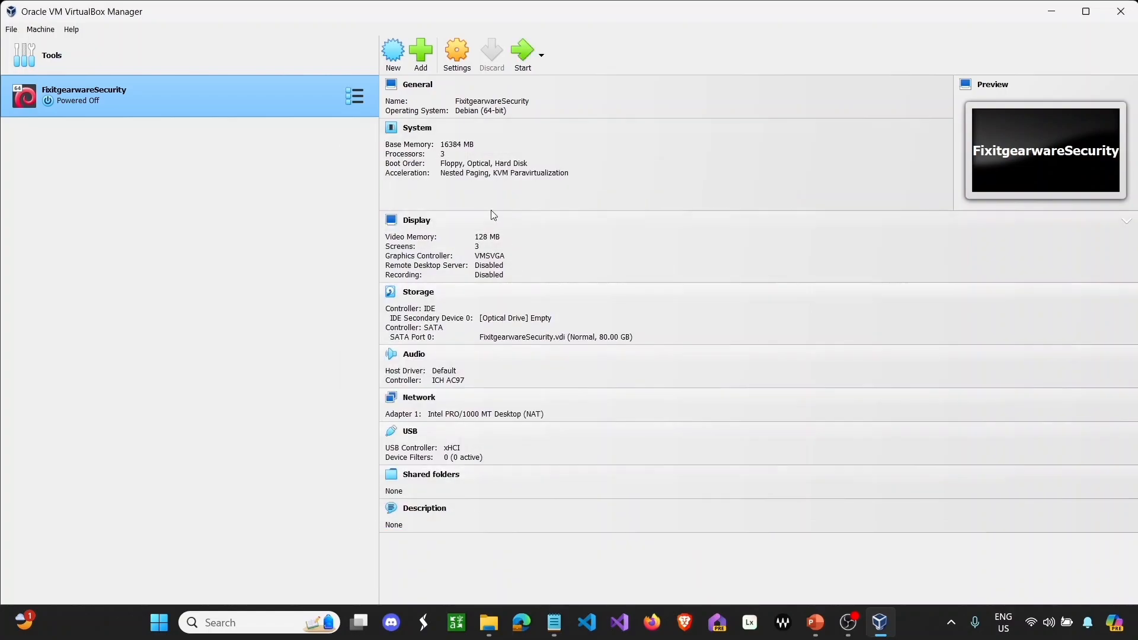
pyautogui.click(462, 60)
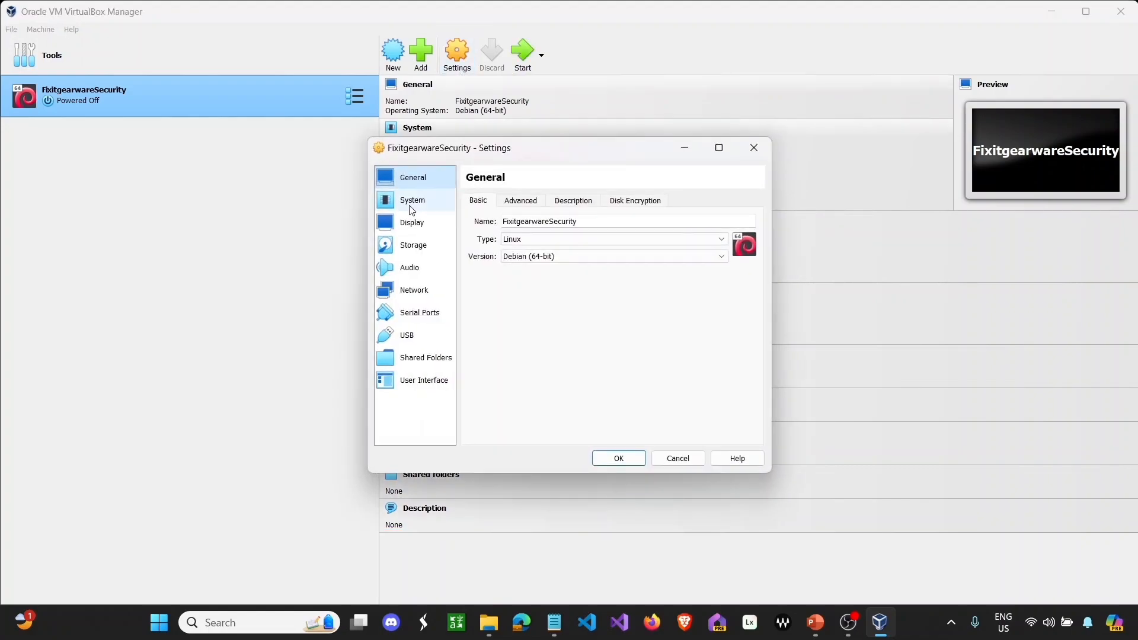
# - Load kali-linux-2024.1-installer-amd64.iso from Music/Installation-Files into the empty optical drive and save
pyautogui.click(407, 247)
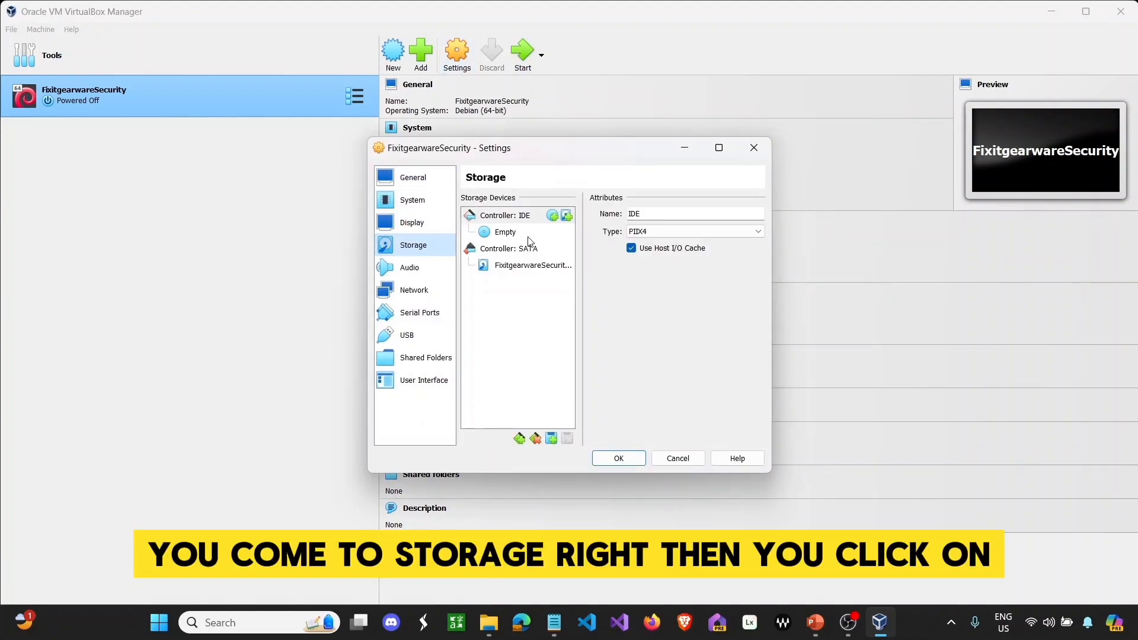
pyautogui.click(524, 236)
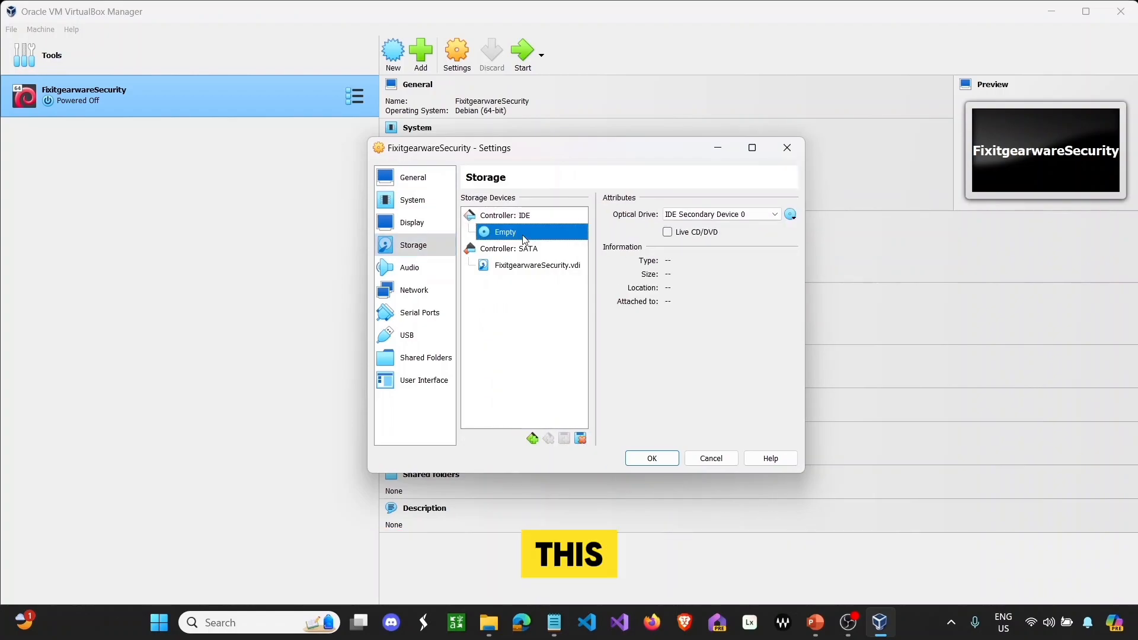
pyautogui.click(791, 215)
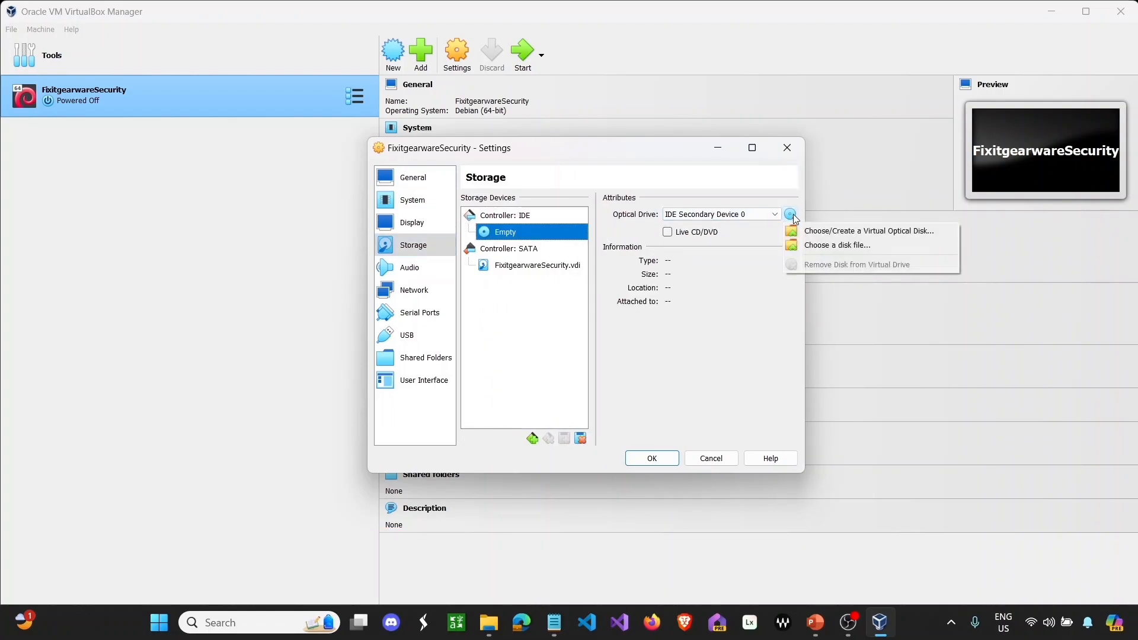
pyautogui.click(817, 247)
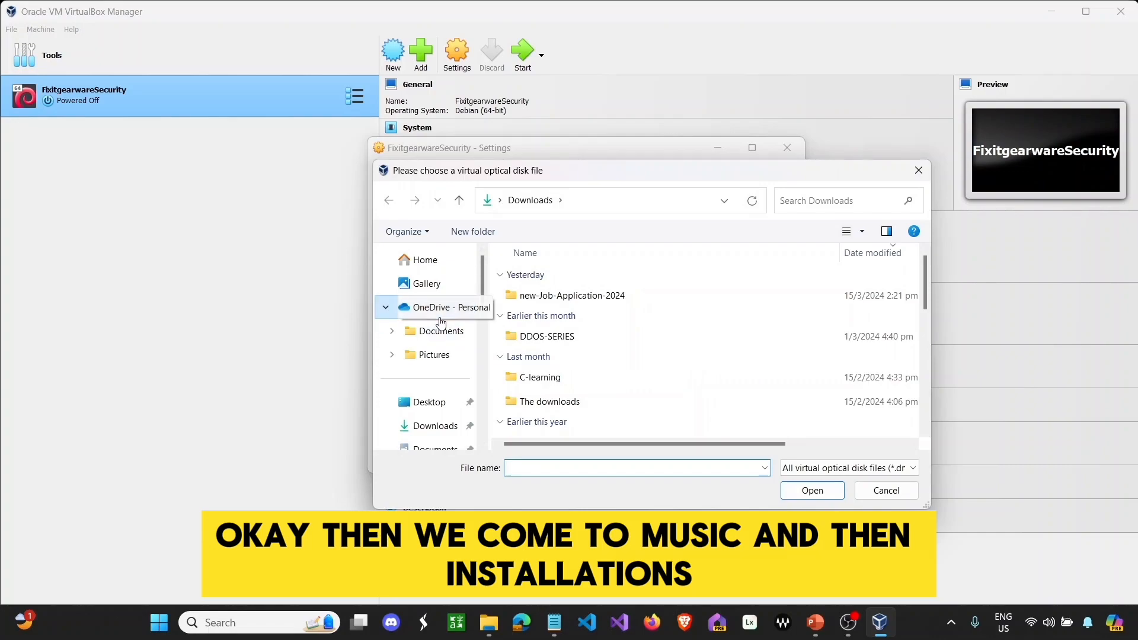
pyautogui.scroll(-1, 442, 323)
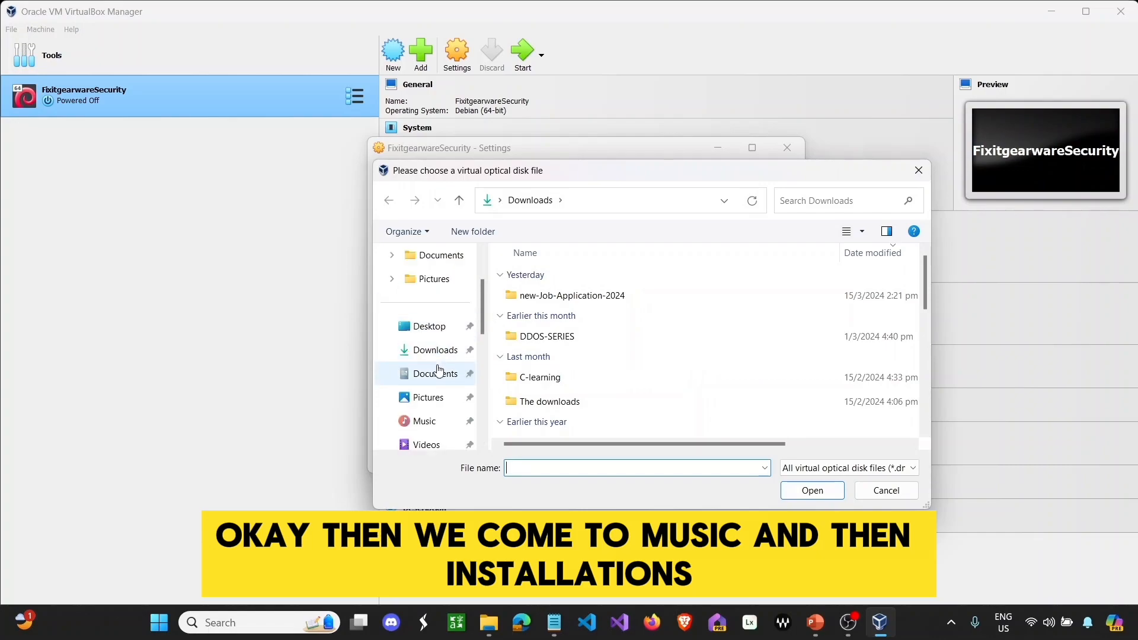
pyautogui.click(426, 421)
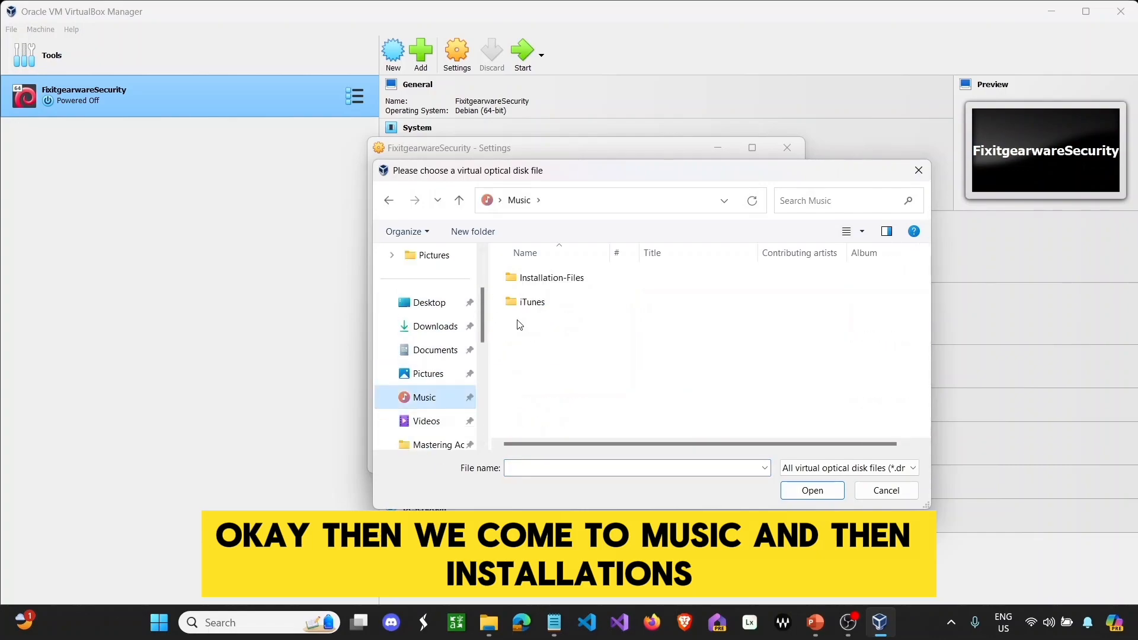
pyautogui.doubleClick(553, 277)
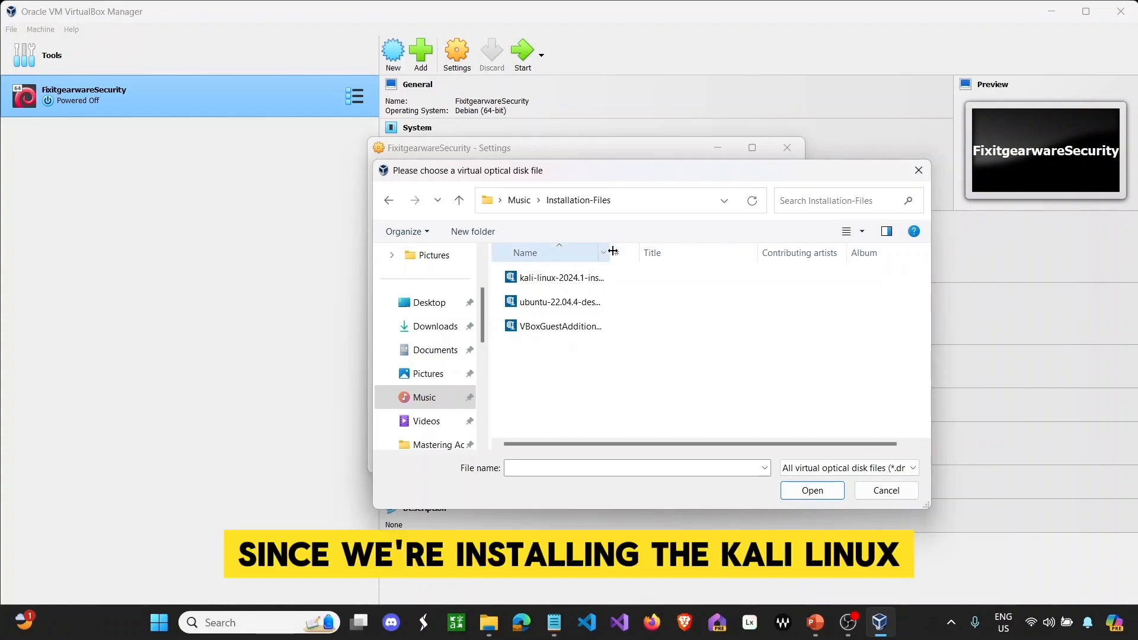
pyautogui.moveTo(612, 247); pyautogui.dragTo(685, 243)
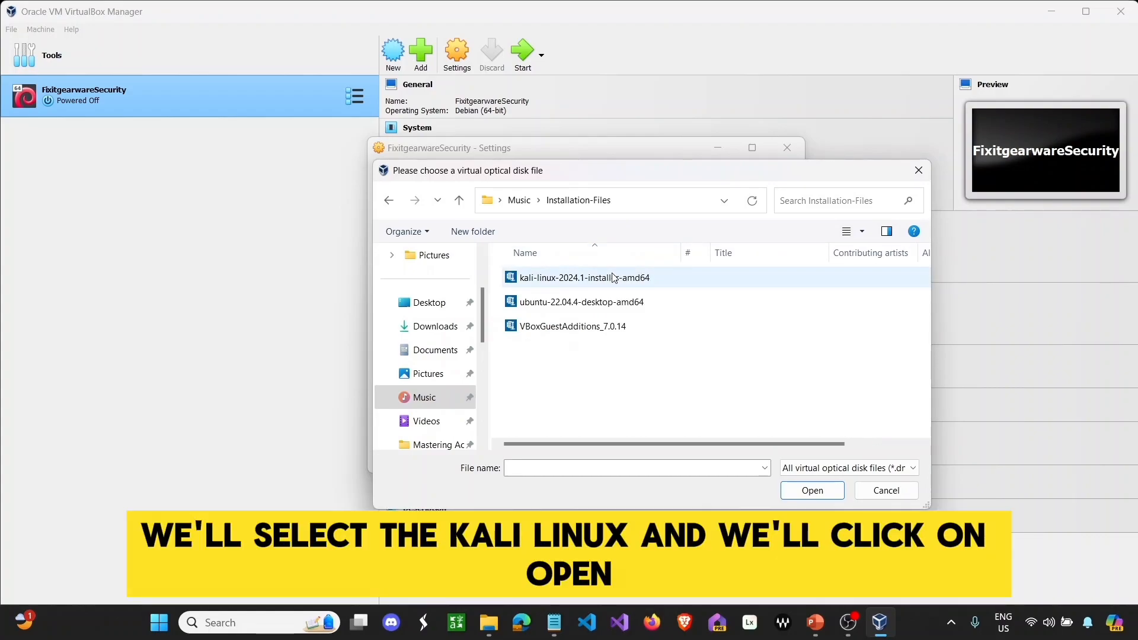
pyautogui.click(613, 277)
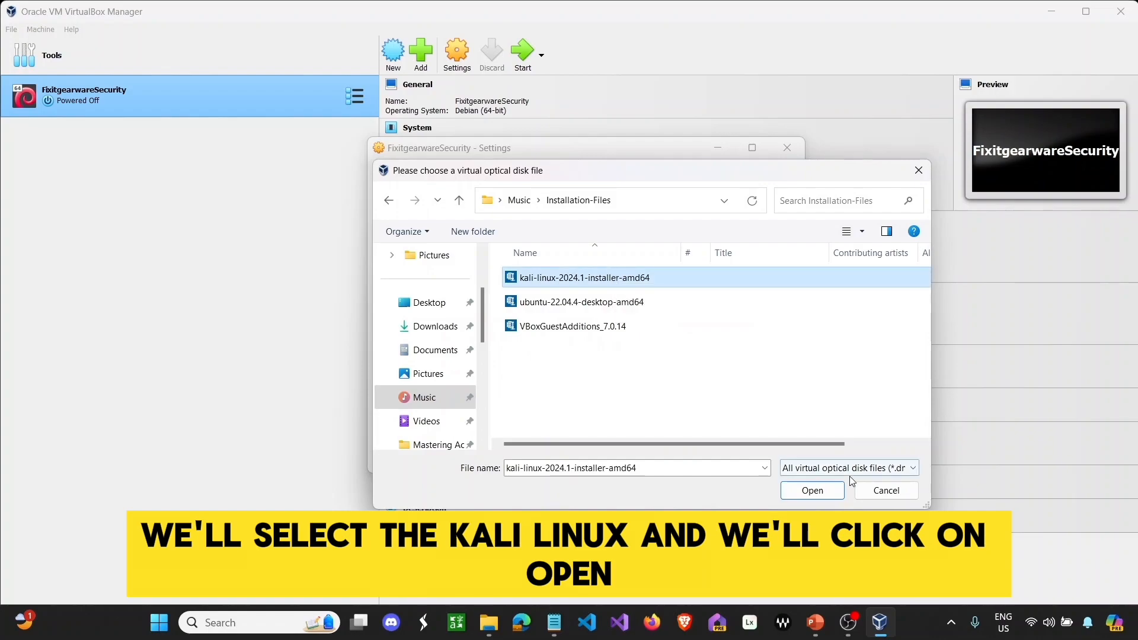
pyautogui.click(830, 491)
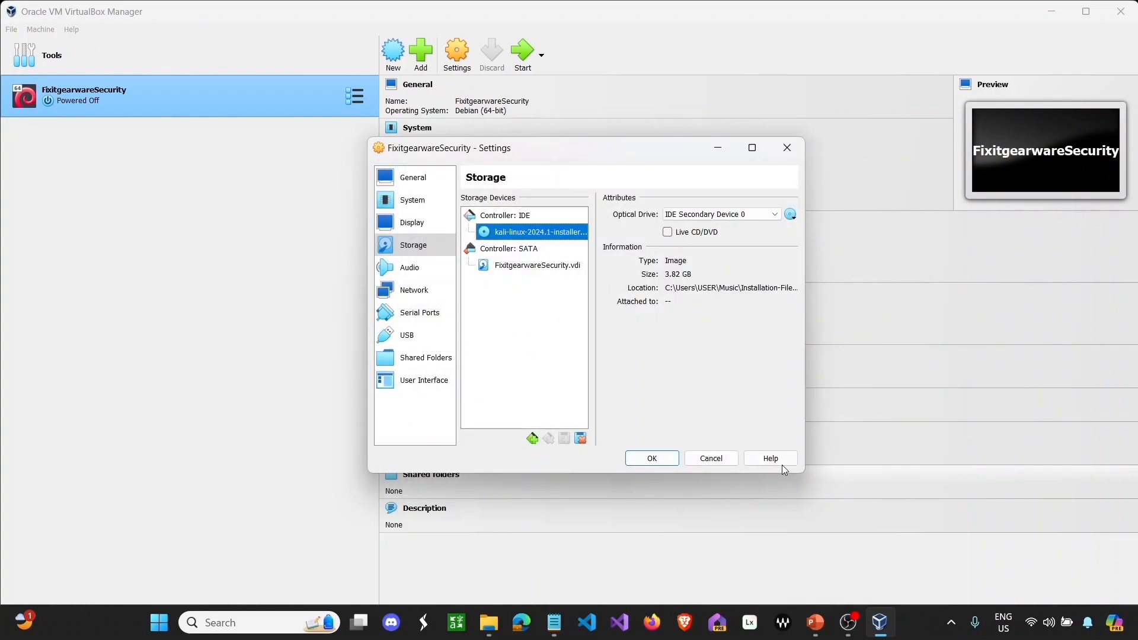
pyautogui.click(664, 457)
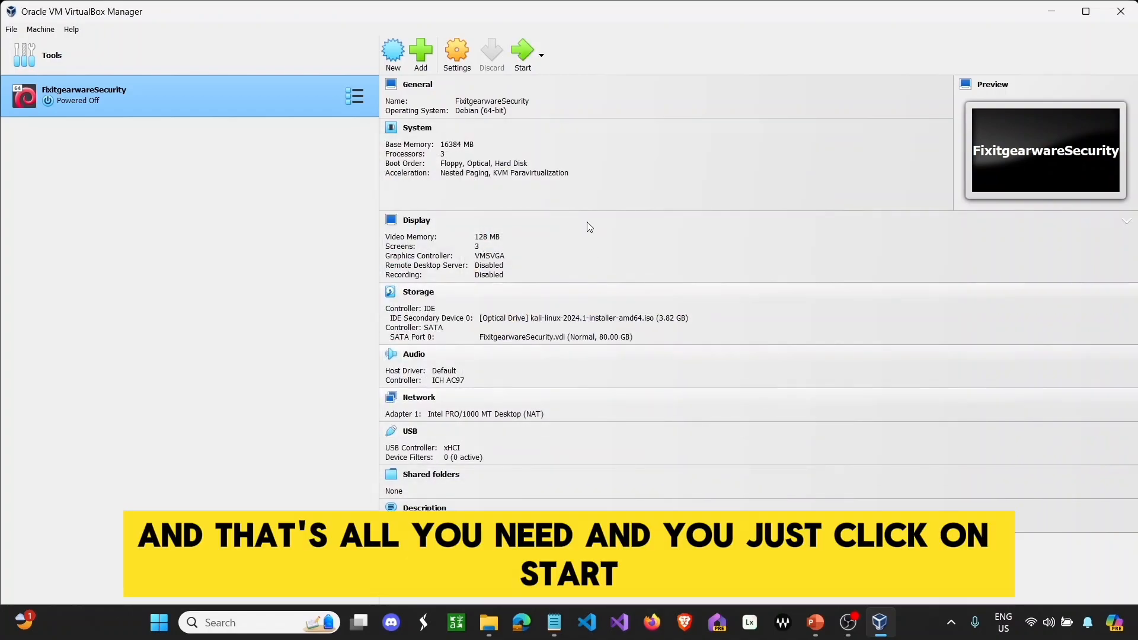
# - Start the FixitgearwareSecurity VM so it boots into the Kali installer menu
pyautogui.click(521, 52)
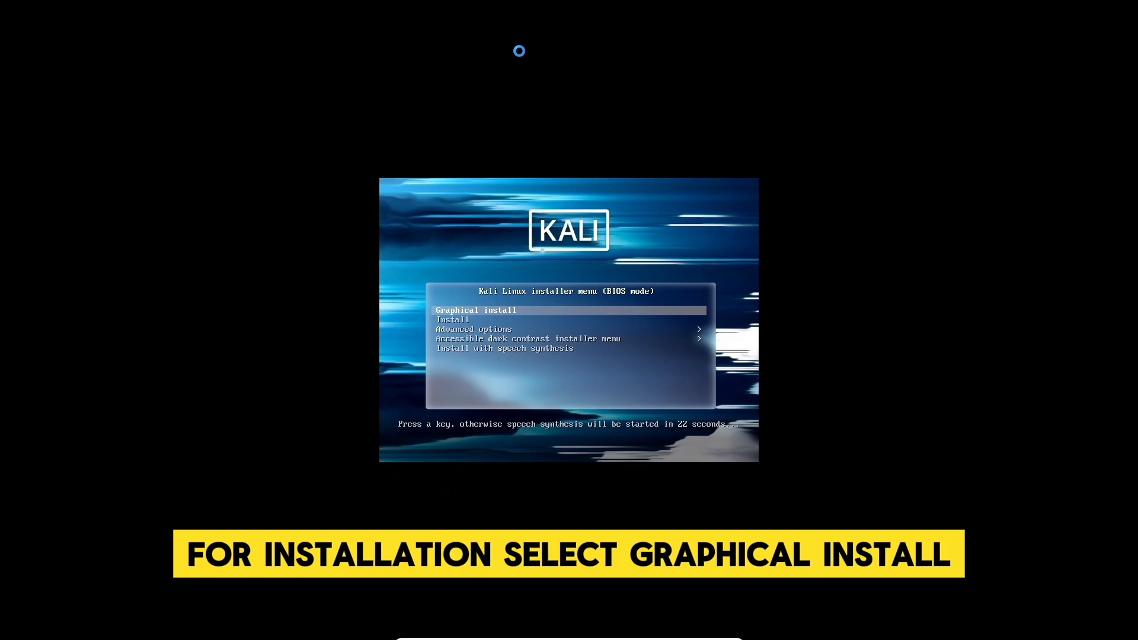
# - Launch Graphical install and accept English, United States and the American English keymap
pyautogui.press('Return')
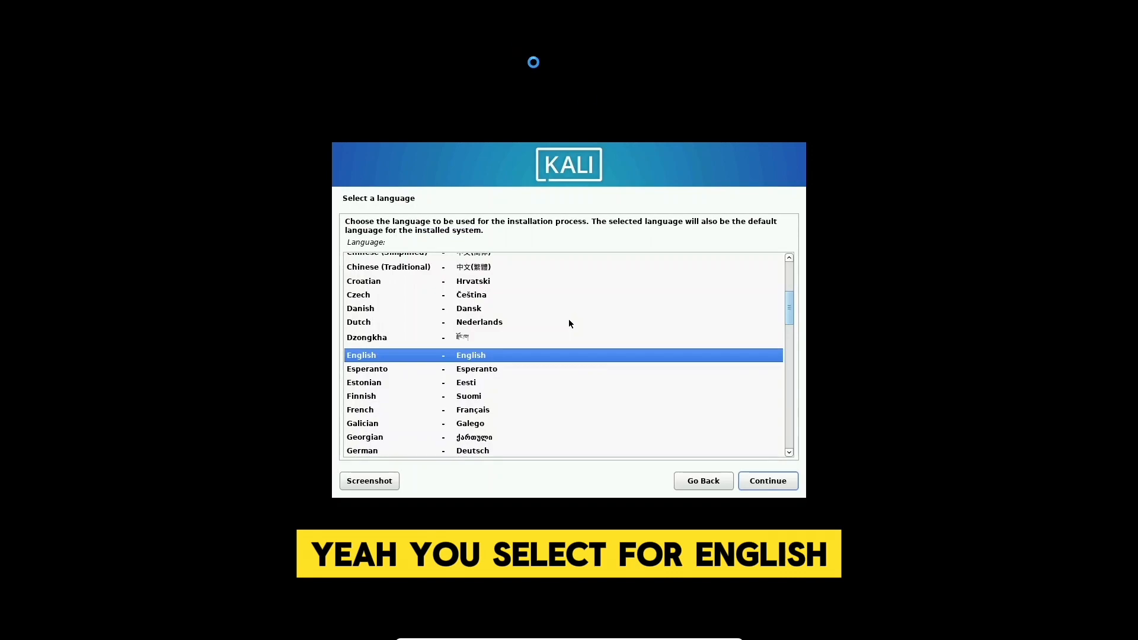
pyautogui.click(763, 482)
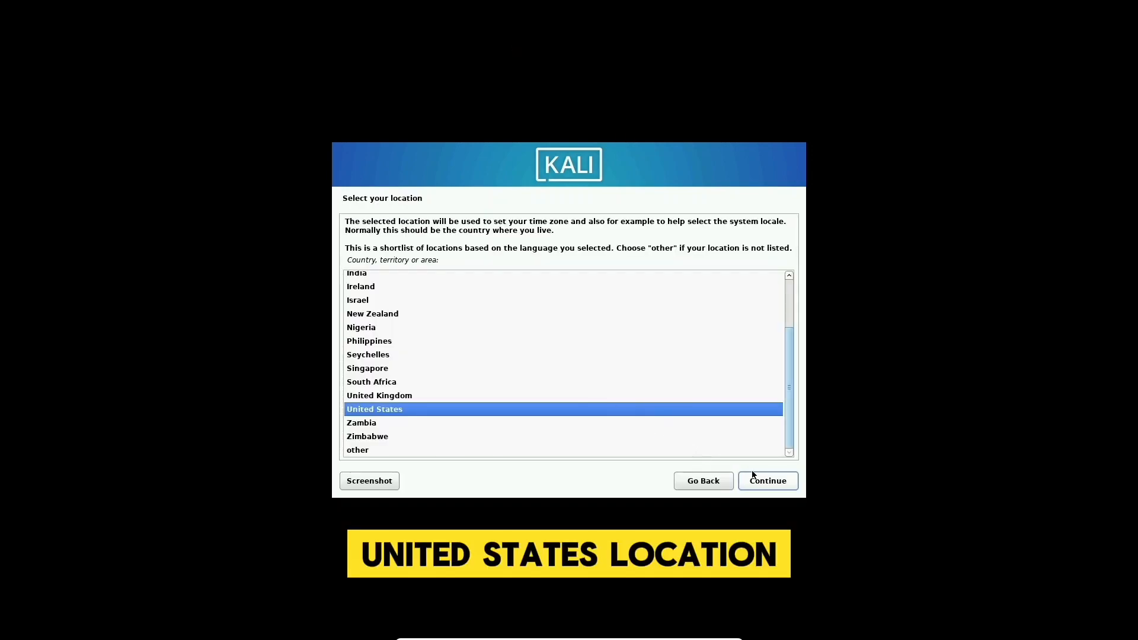
pyautogui.click(757, 480)
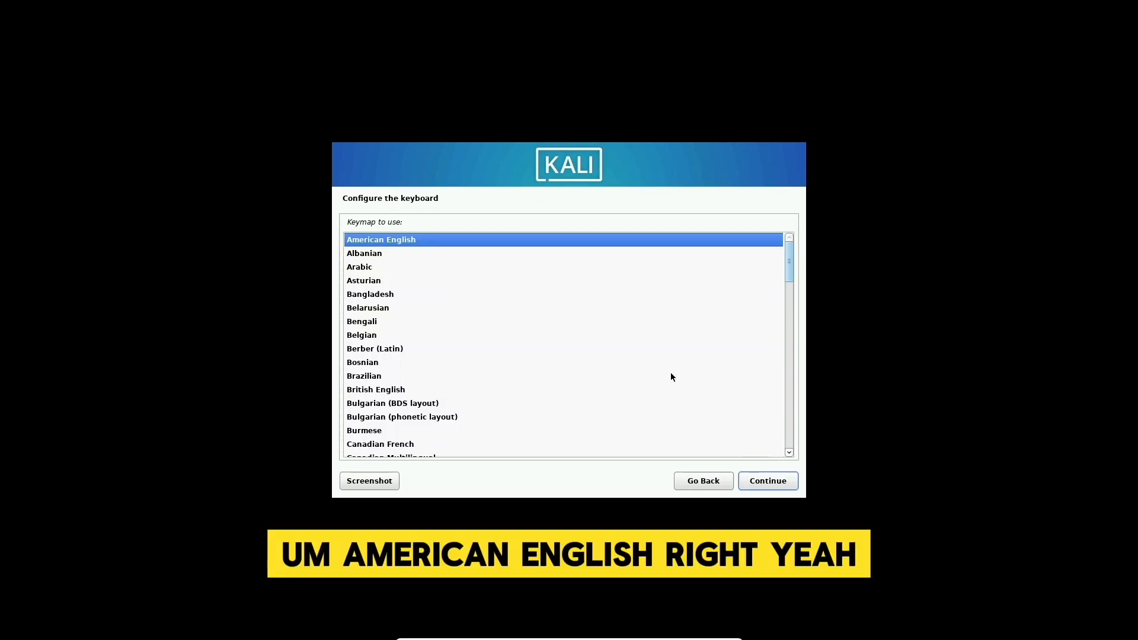
pyautogui.click(761, 479)
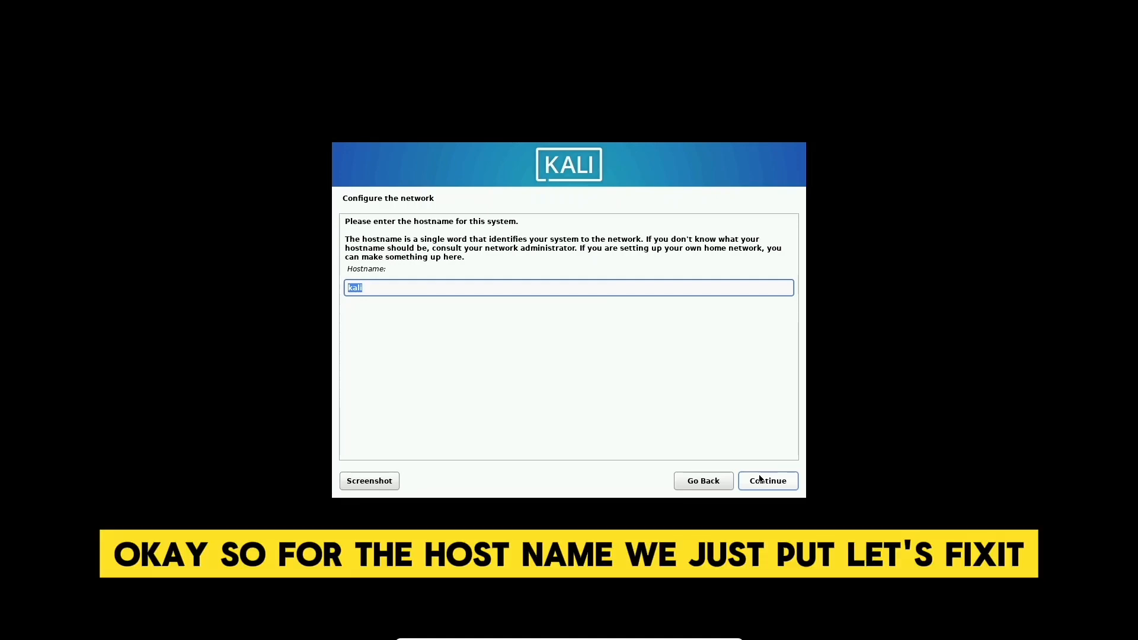
# - Enter FixitgearwareSecurity as both the hostname and the domain name
pyautogui.write('Fixitg')
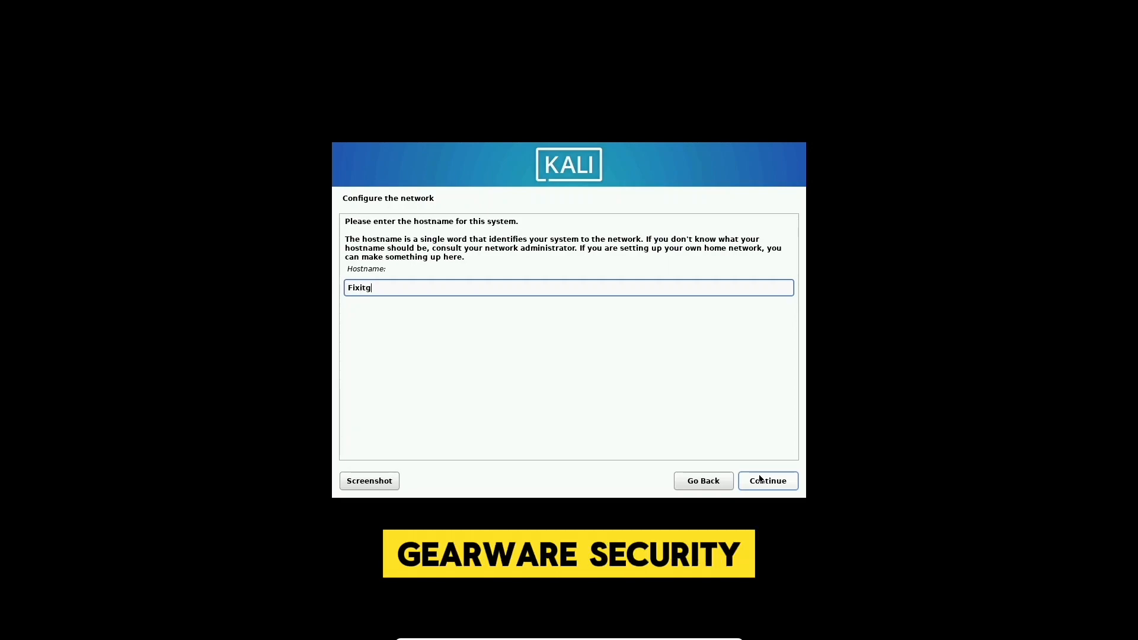
pyautogui.write('earwareSecurity')
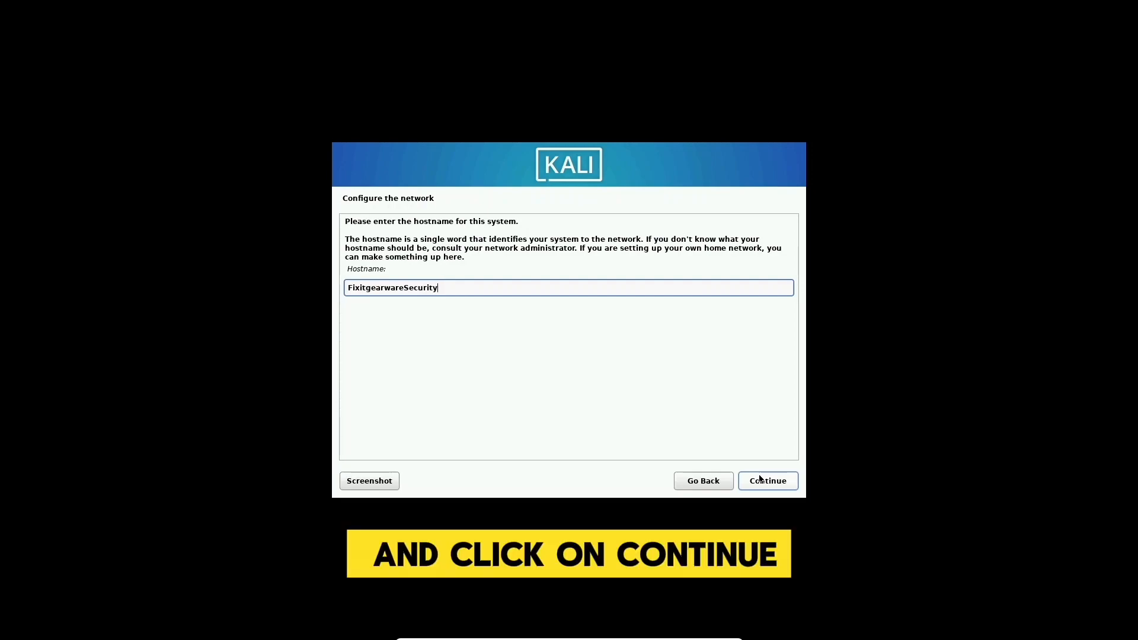
pyautogui.click(764, 480)
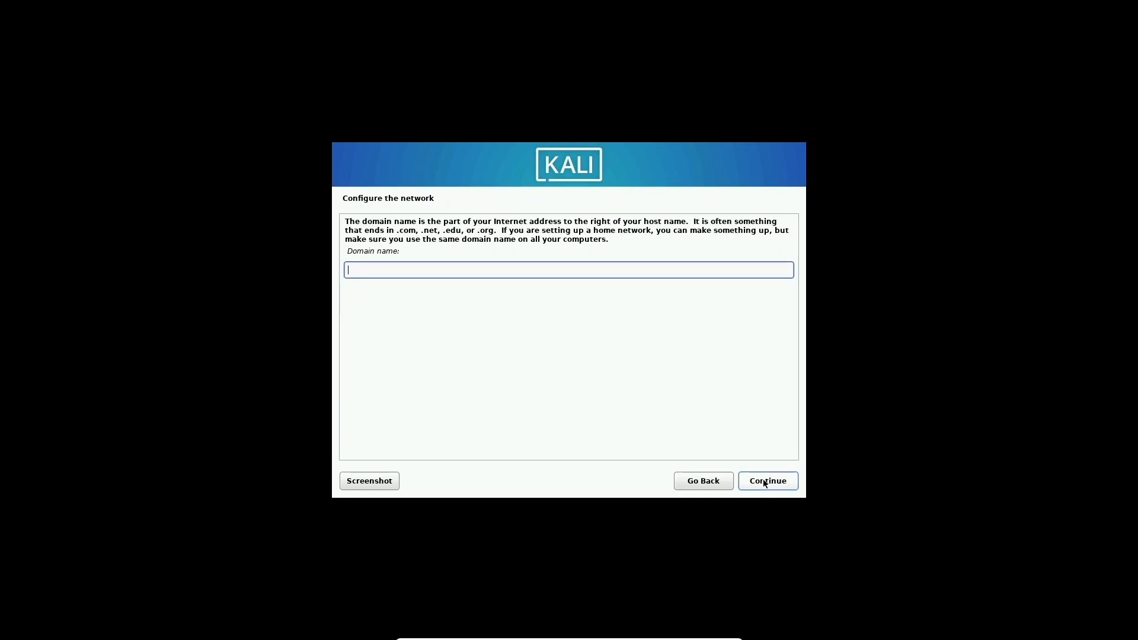
pyautogui.write('Fixit')
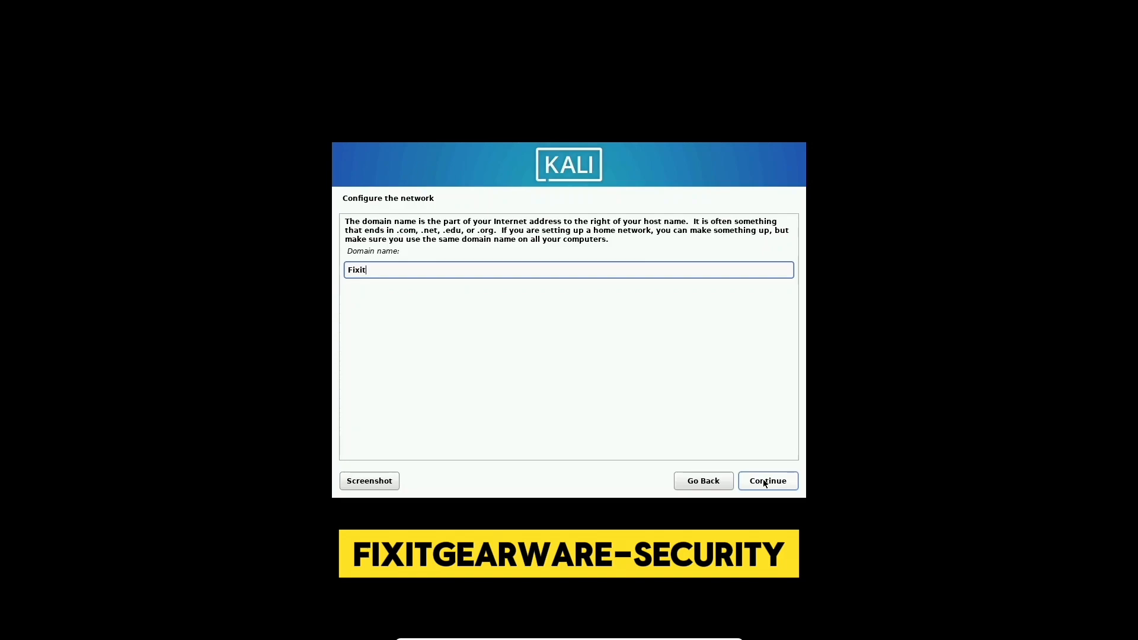
pyautogui.write('gearwareSecurity')
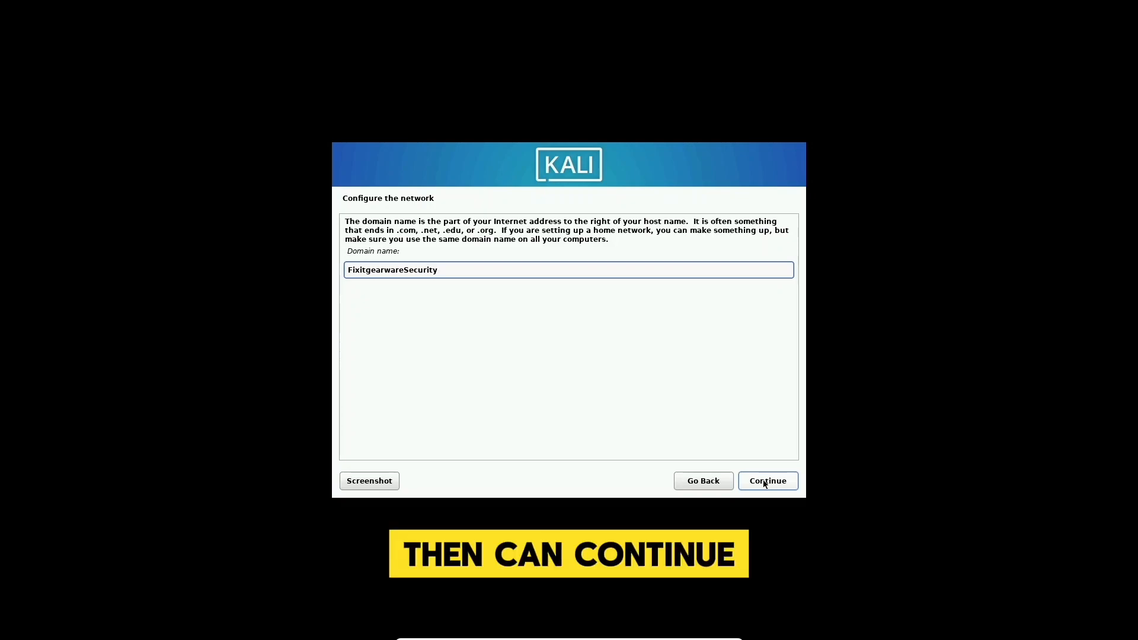
pyautogui.click(766, 481)
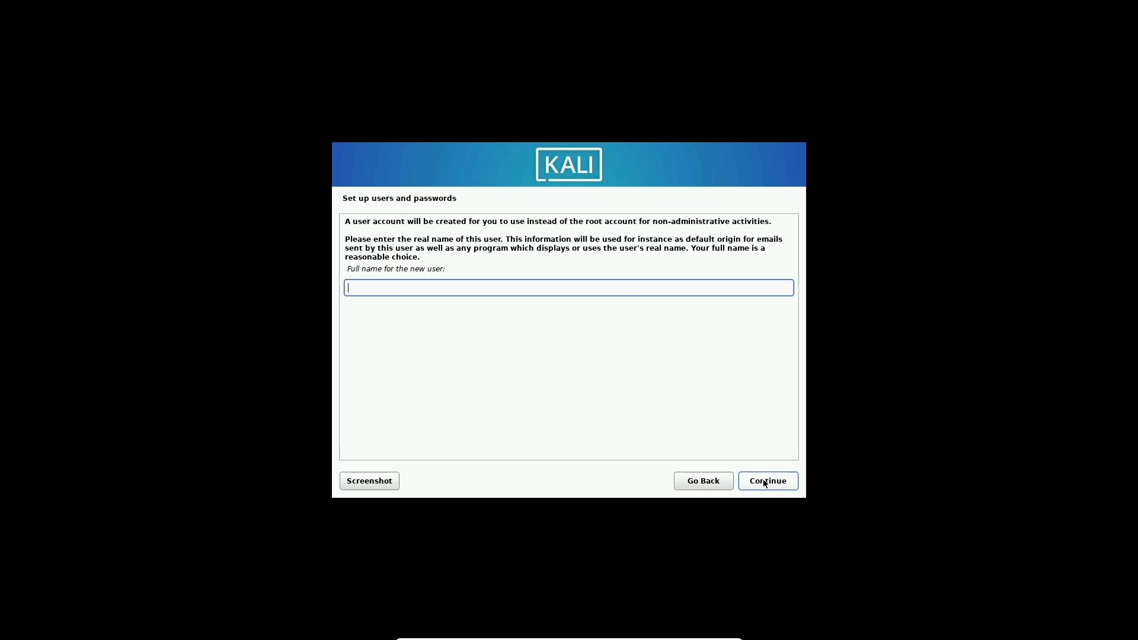
# - Enter the user's full name, keep the suggested username, and set and confirm the account password
pyautogui.write('Fixi')
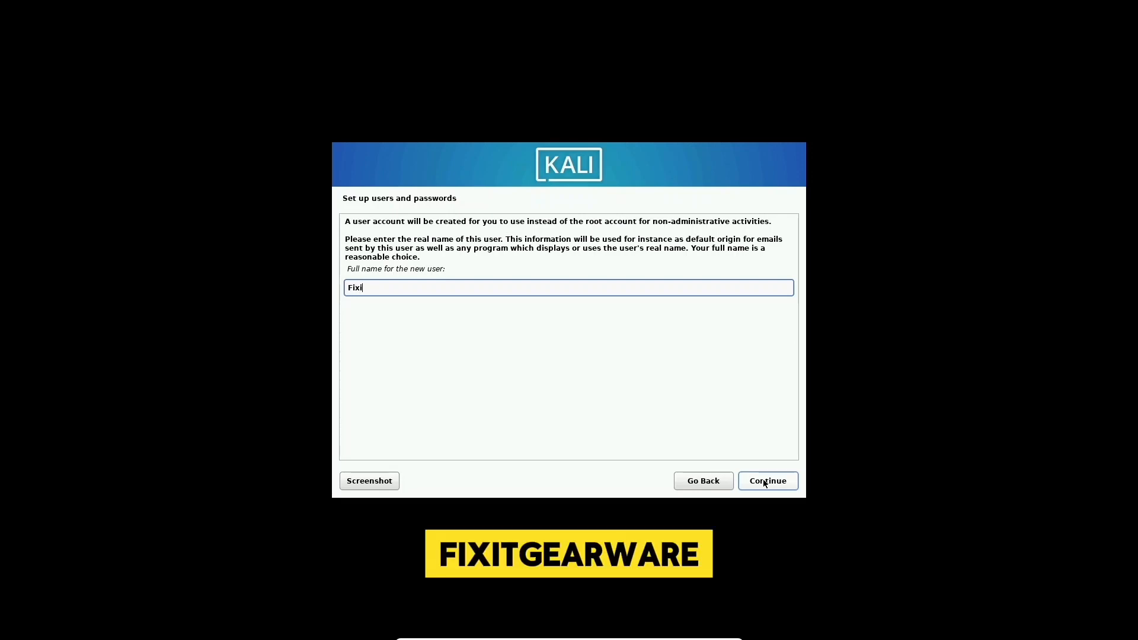
pyautogui.write('tgearwar')
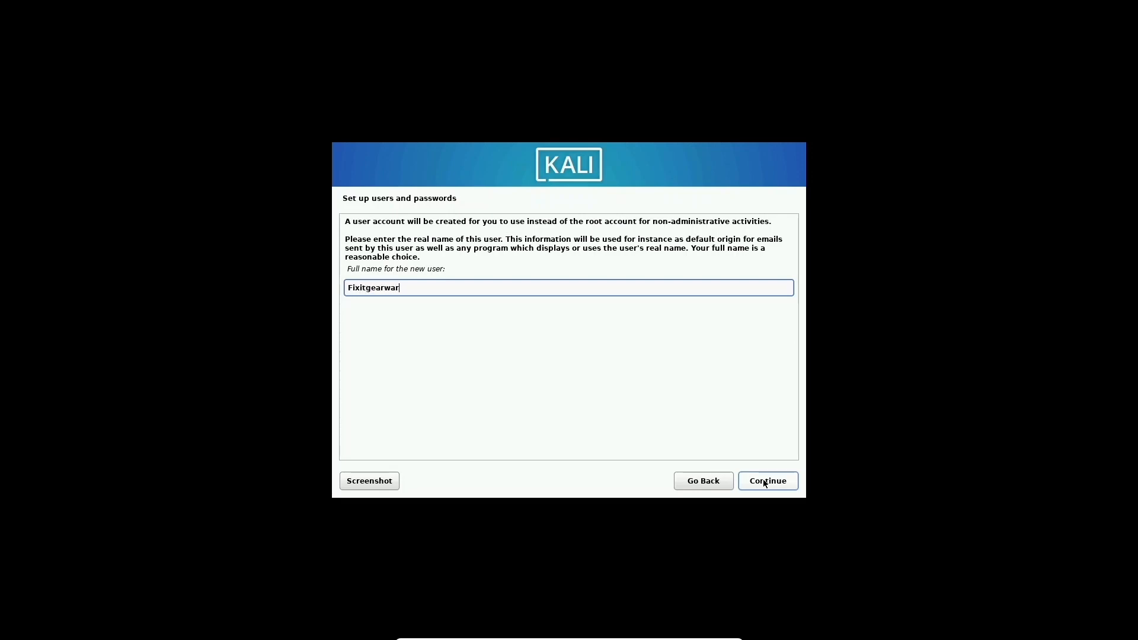
pyautogui.write('eSecurity')
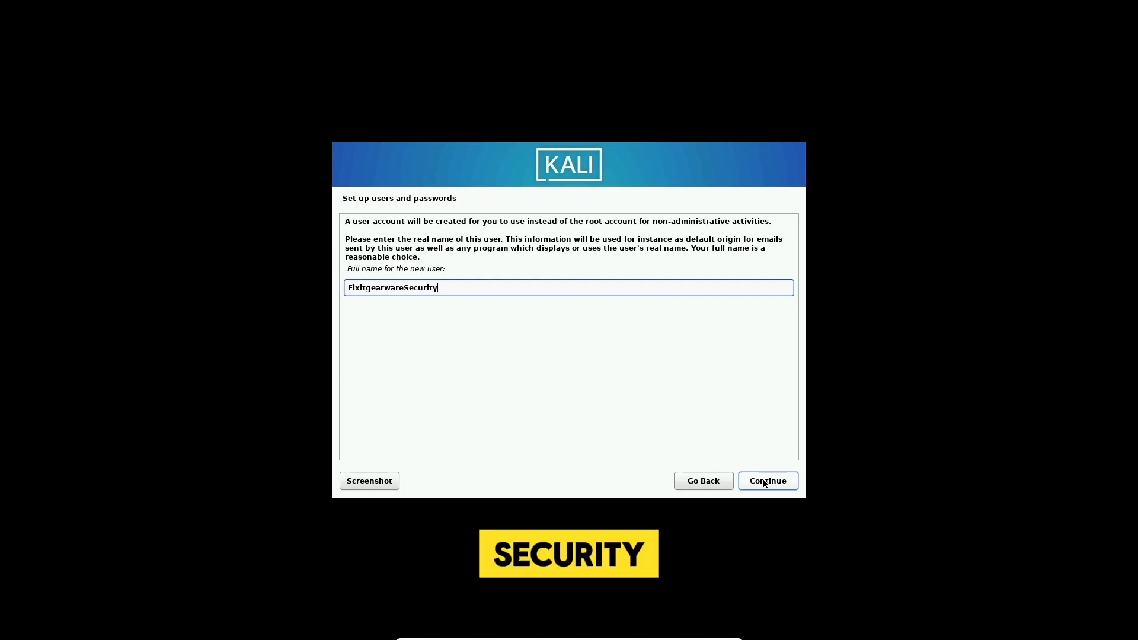
pyautogui.click(765, 481)
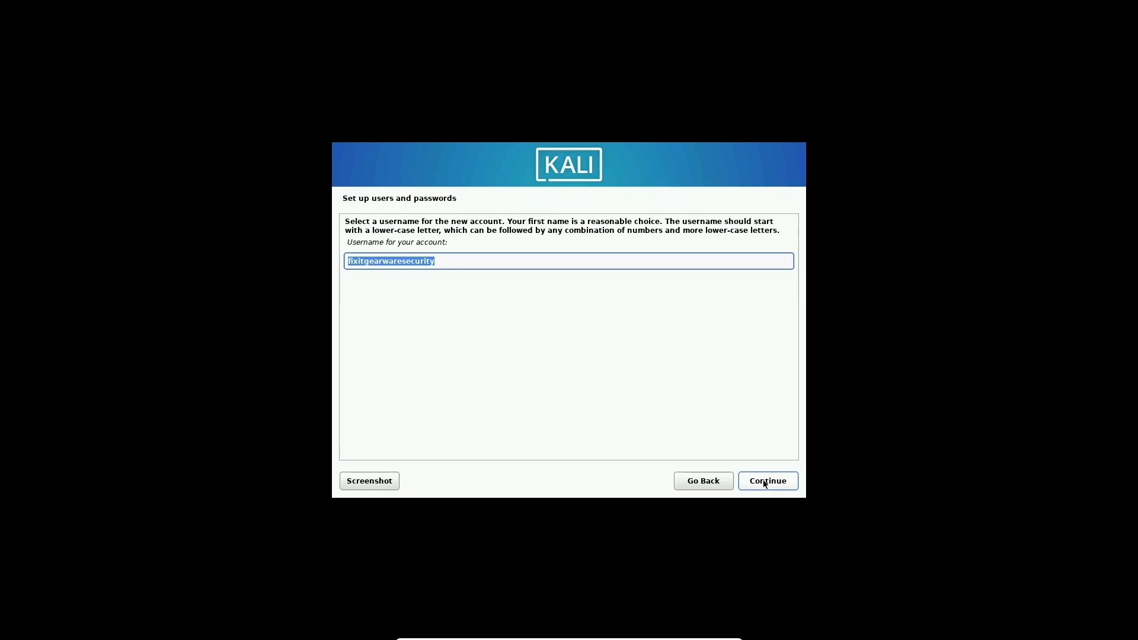
pyautogui.click(764, 482)
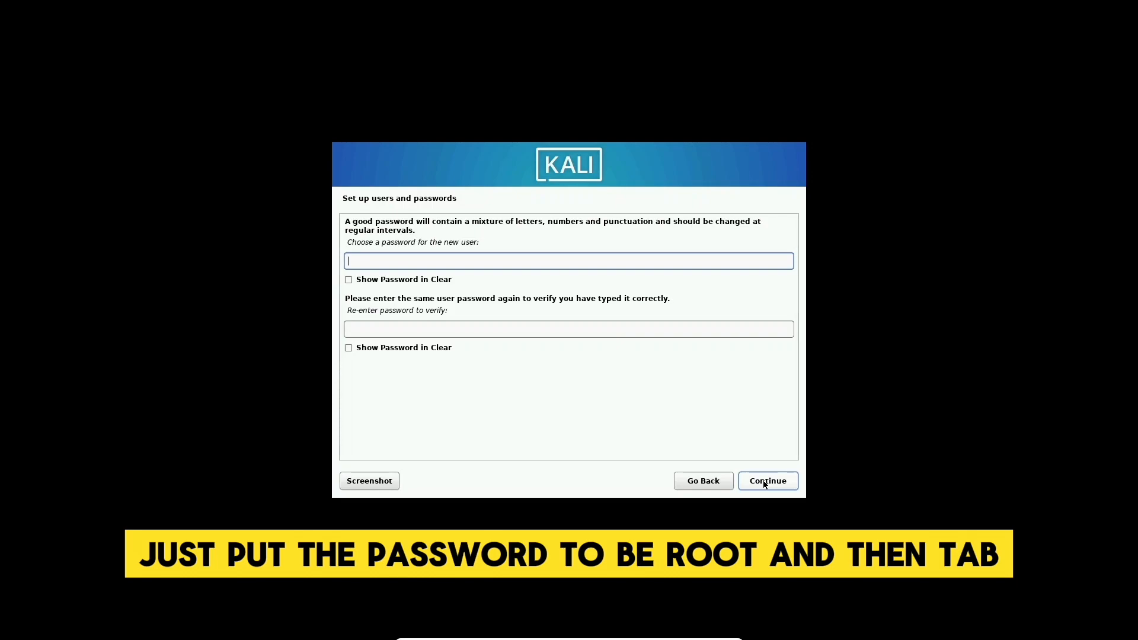
pyautogui.write('root')
pyautogui.press('Tab')
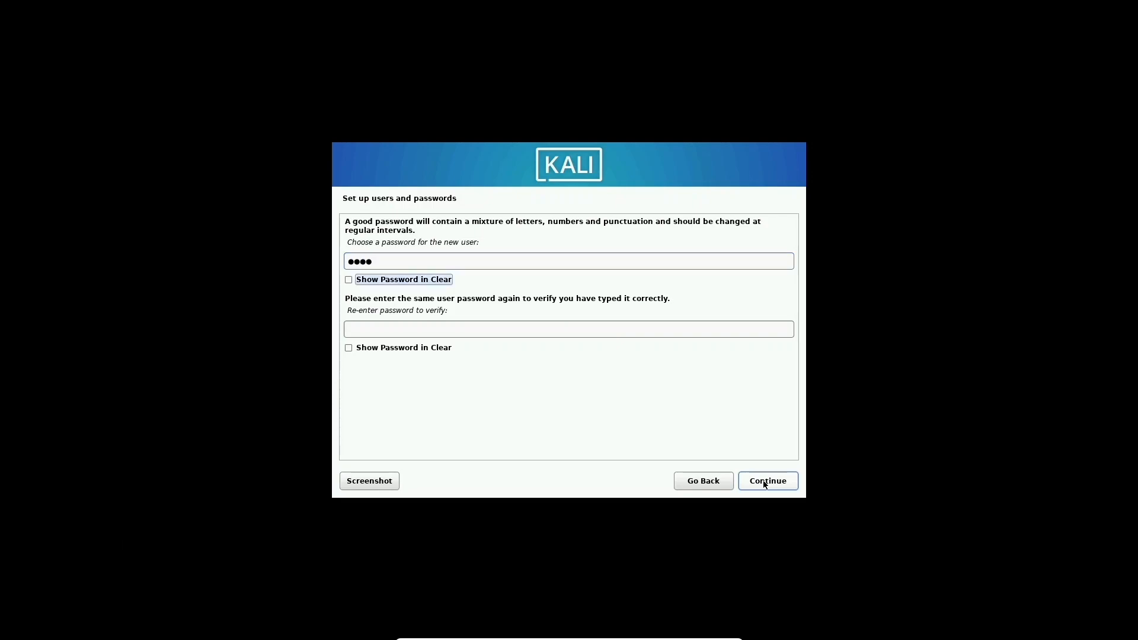
pyautogui.press('Tab')
pyautogui.write('root')
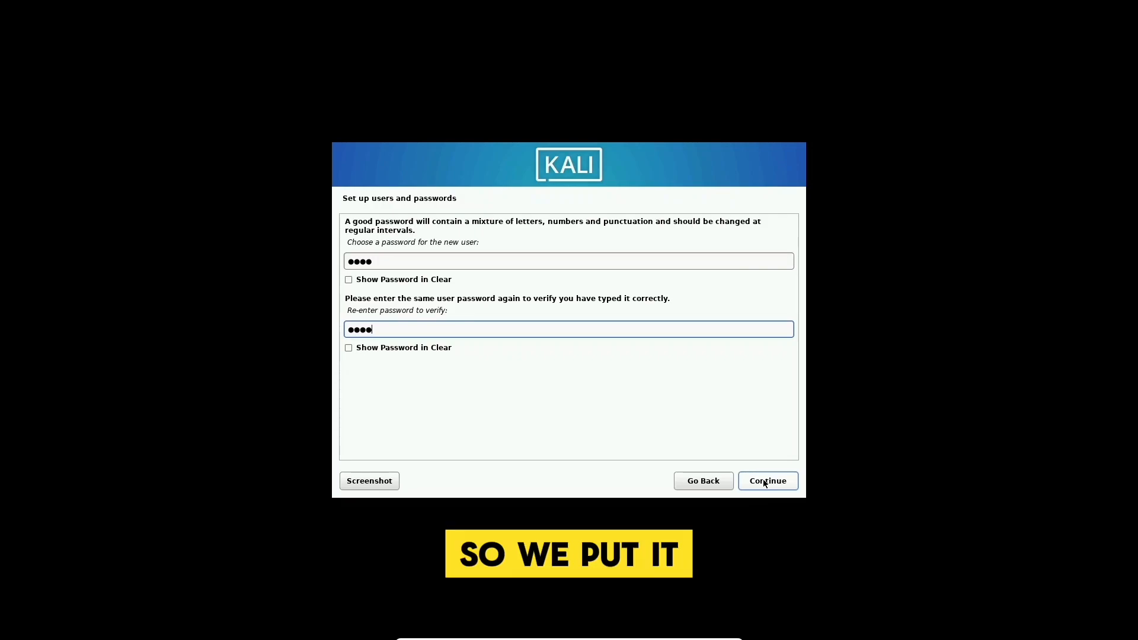
pyautogui.click(765, 483)
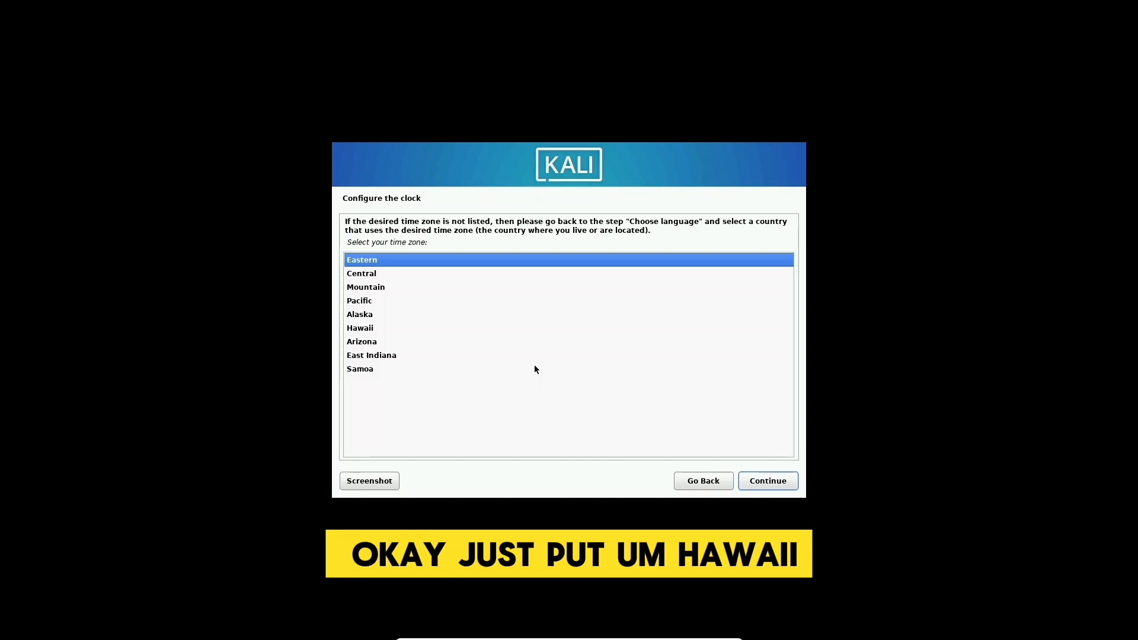
# - Set the time zone to Hawaii and choose guided partitioning of the entire disk
pyautogui.click(363, 327)
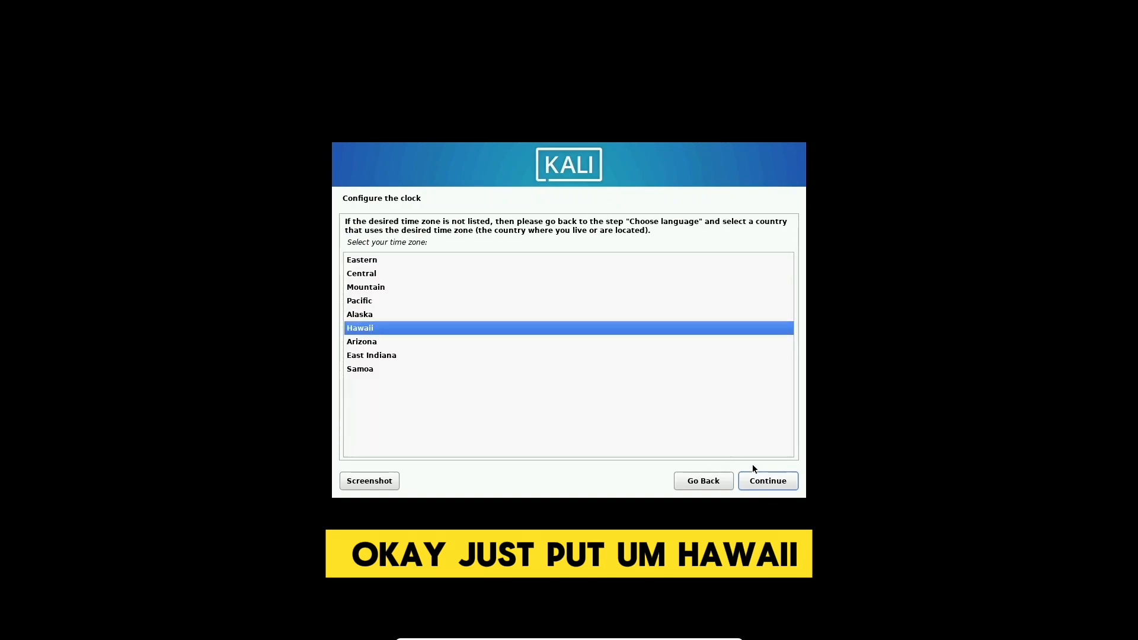
pyautogui.click(767, 481)
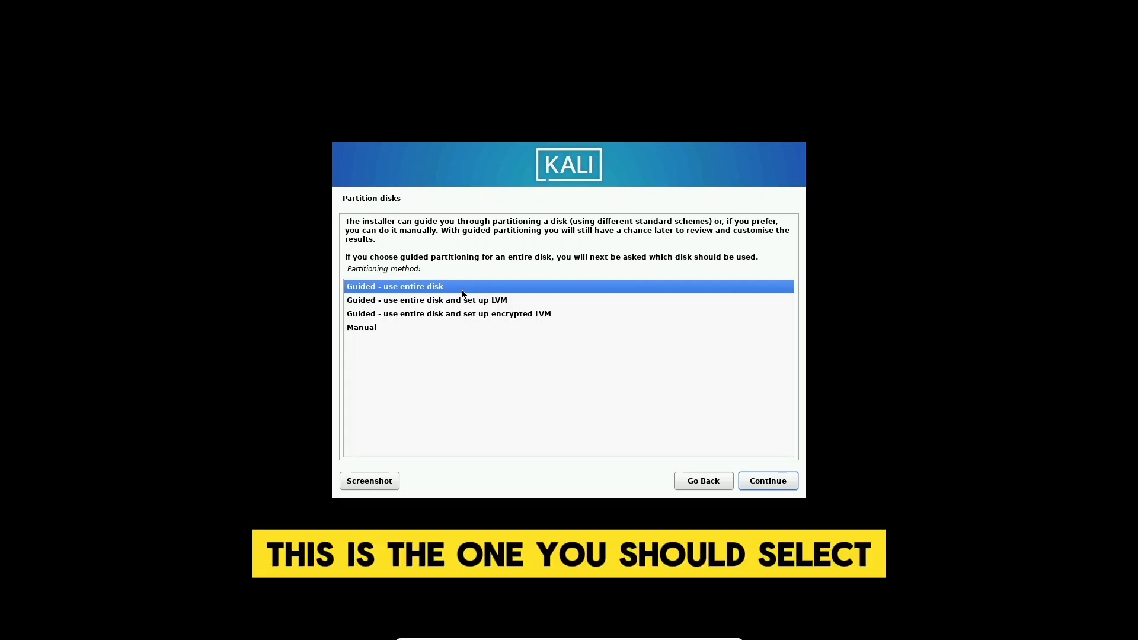
pyautogui.click(773, 480)
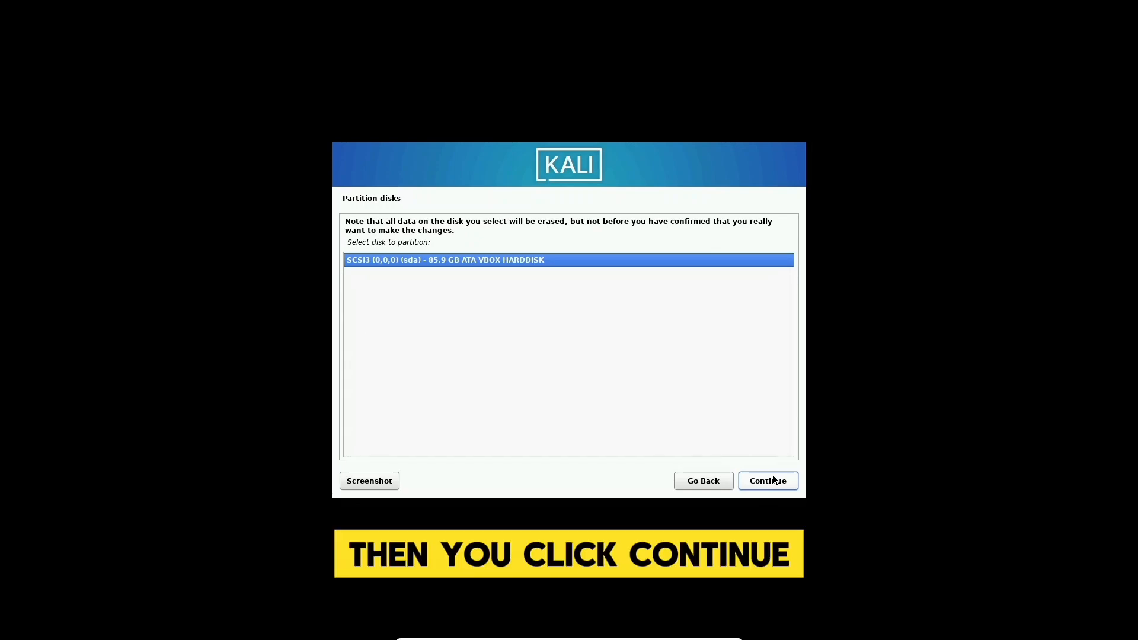
# - Partition the 85.9 GB disk with all files in one partition and confirm writing changes
pyautogui.click(773, 479)
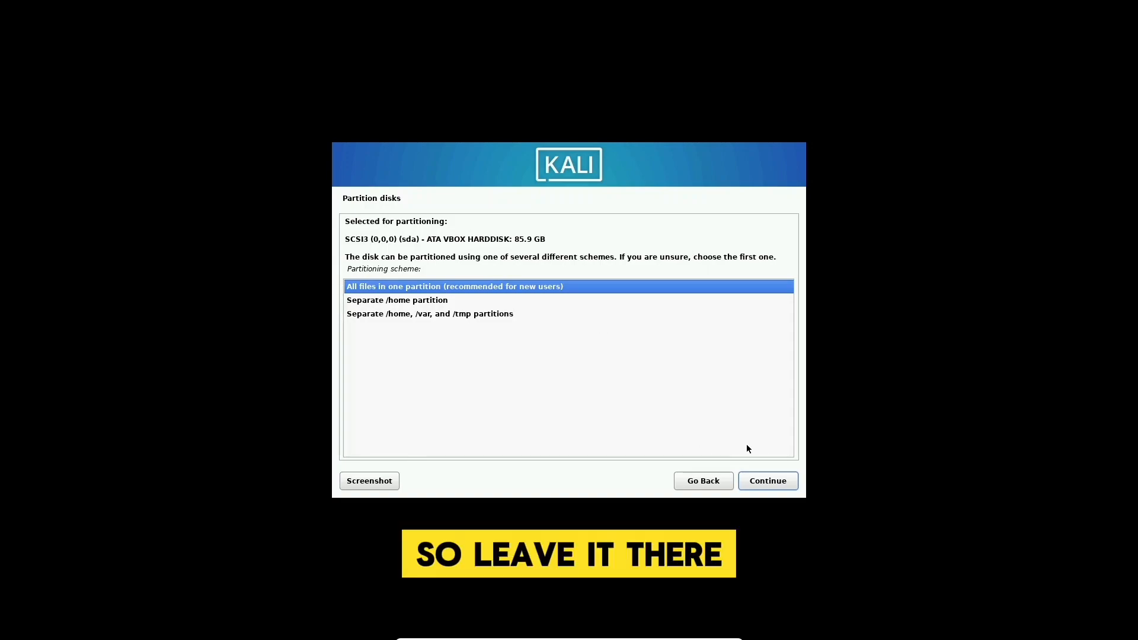
pyautogui.click(767, 481)
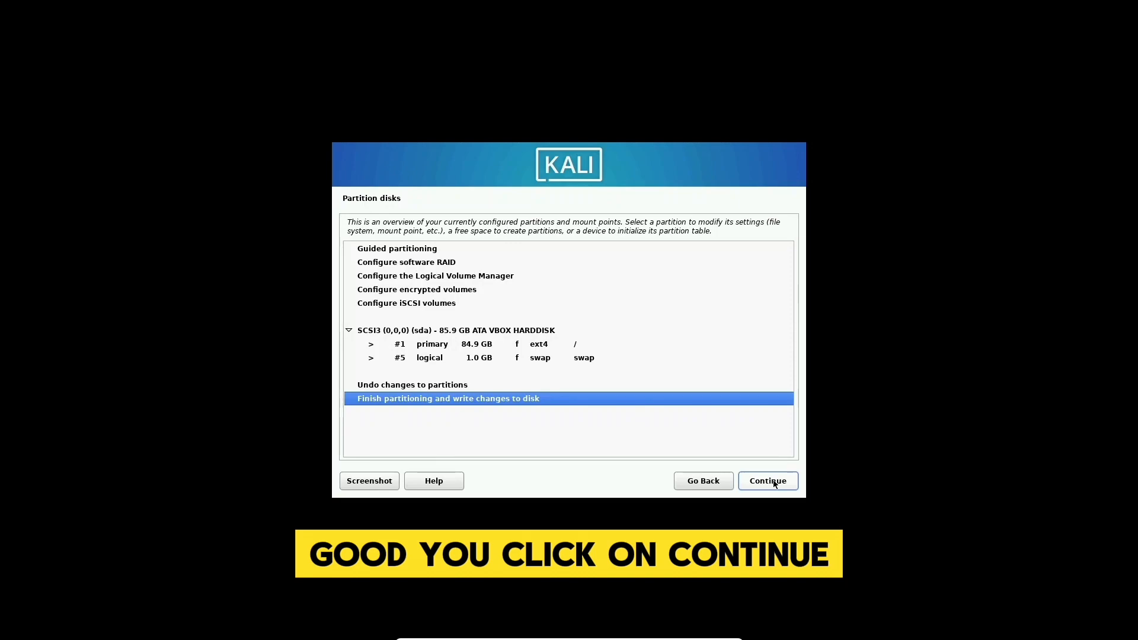
pyautogui.click(773, 483)
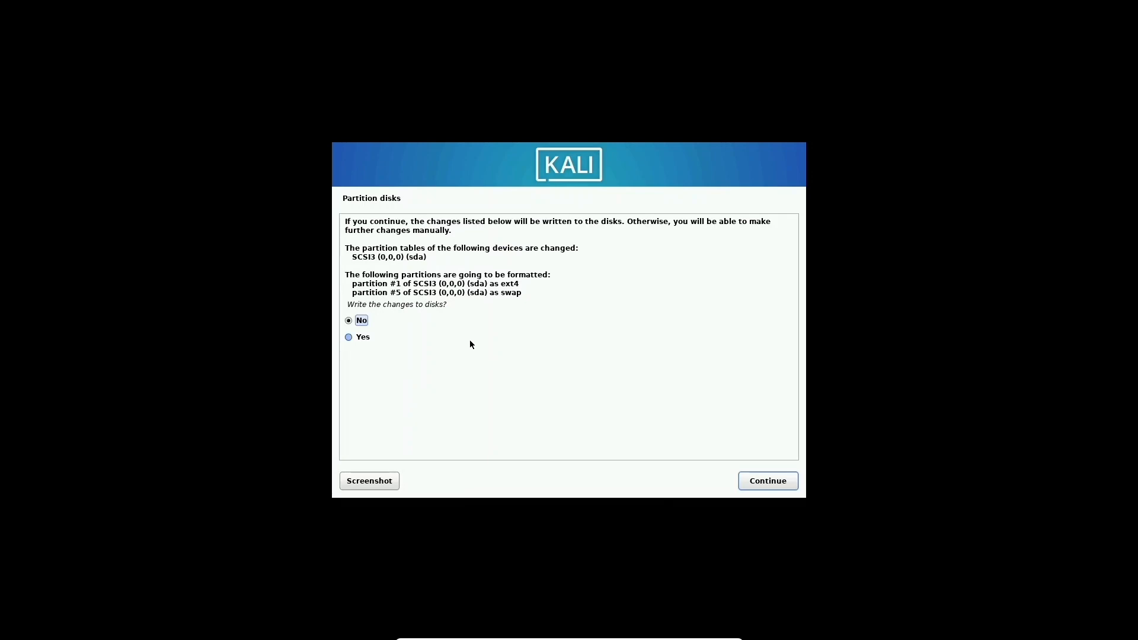
pyautogui.click(362, 338)
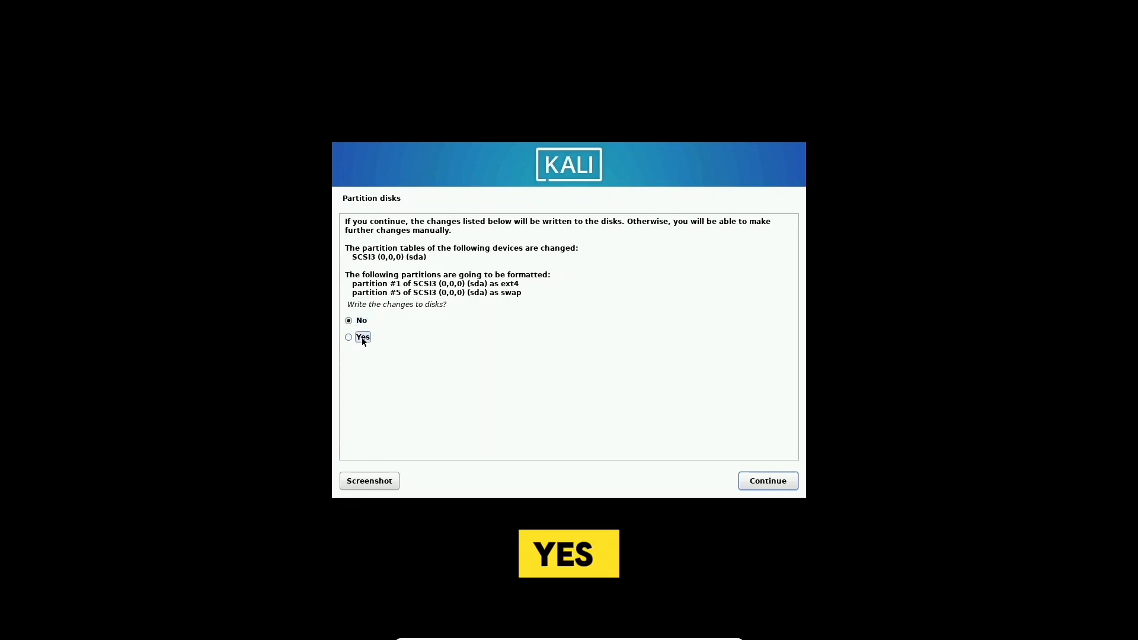
pyautogui.click(773, 485)
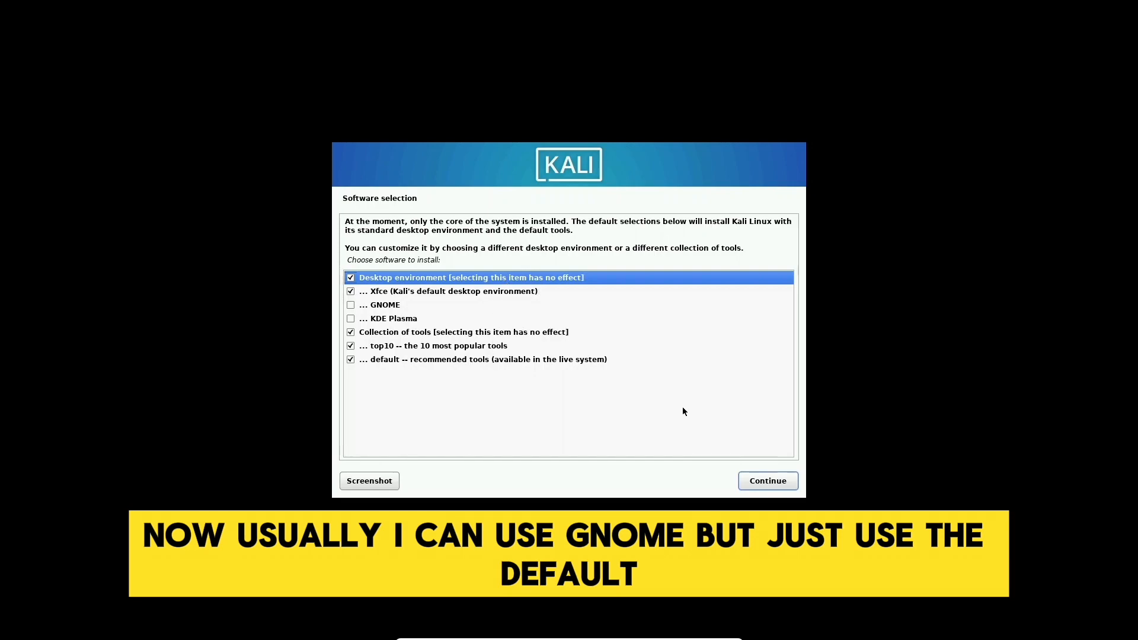
# - Keep the default Xfce desktop plus top10 and default tool collections and begin installing
pyautogui.click(780, 482)
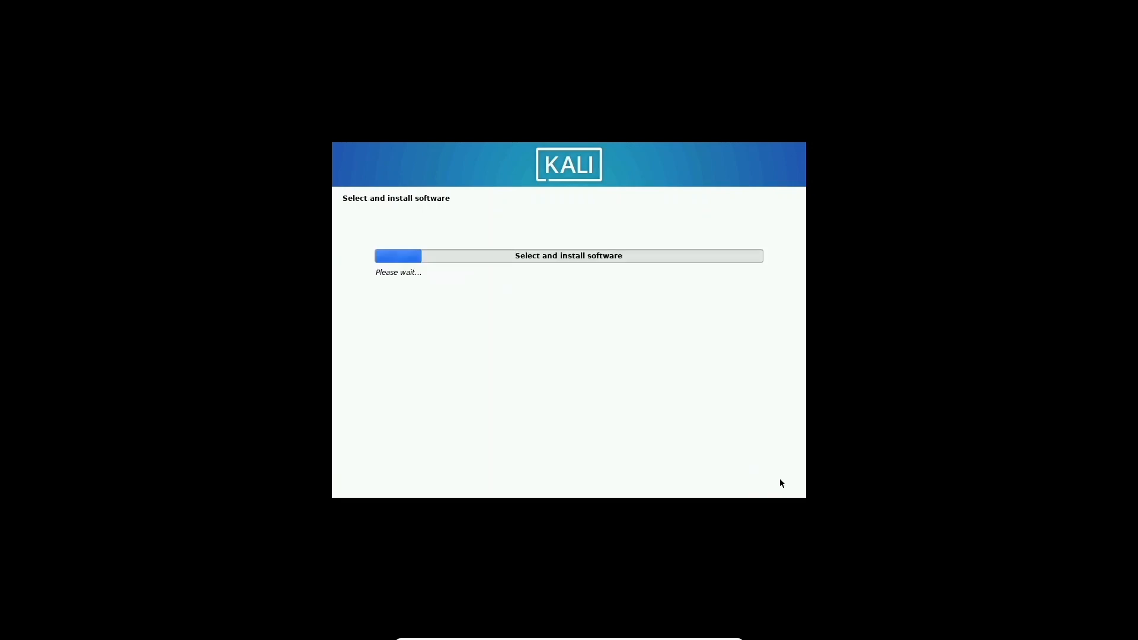
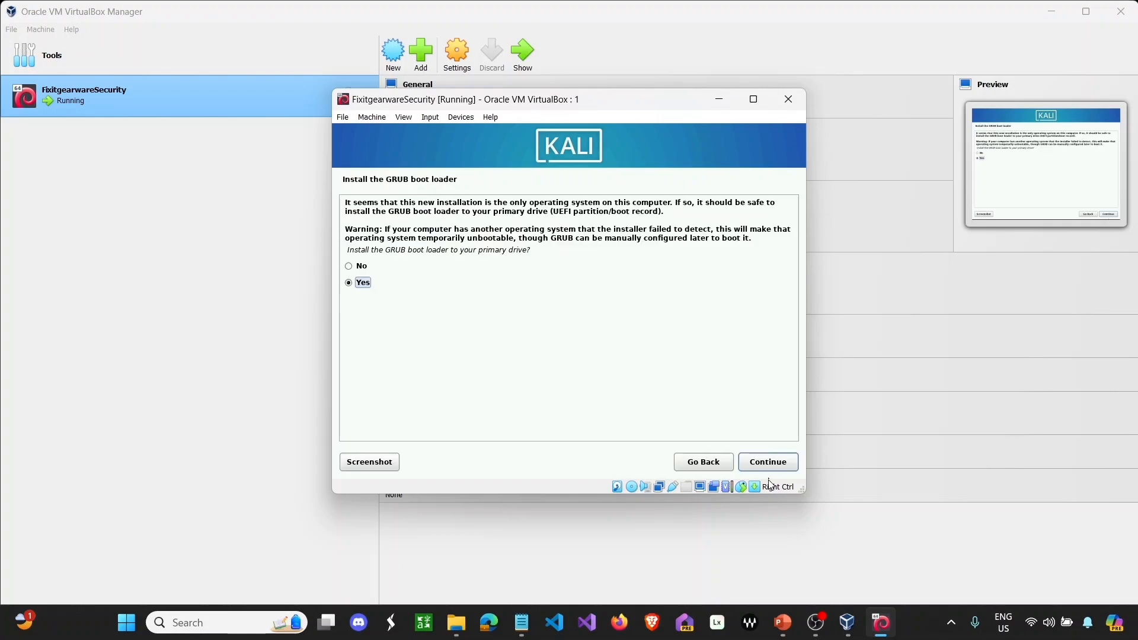
# - Install the GRUB boot loader to the primary drive, choosing /dev/sda as the device
pyautogui.click(768, 462)
pyautogui.click(542, 281)
pyautogui.click(767, 461)
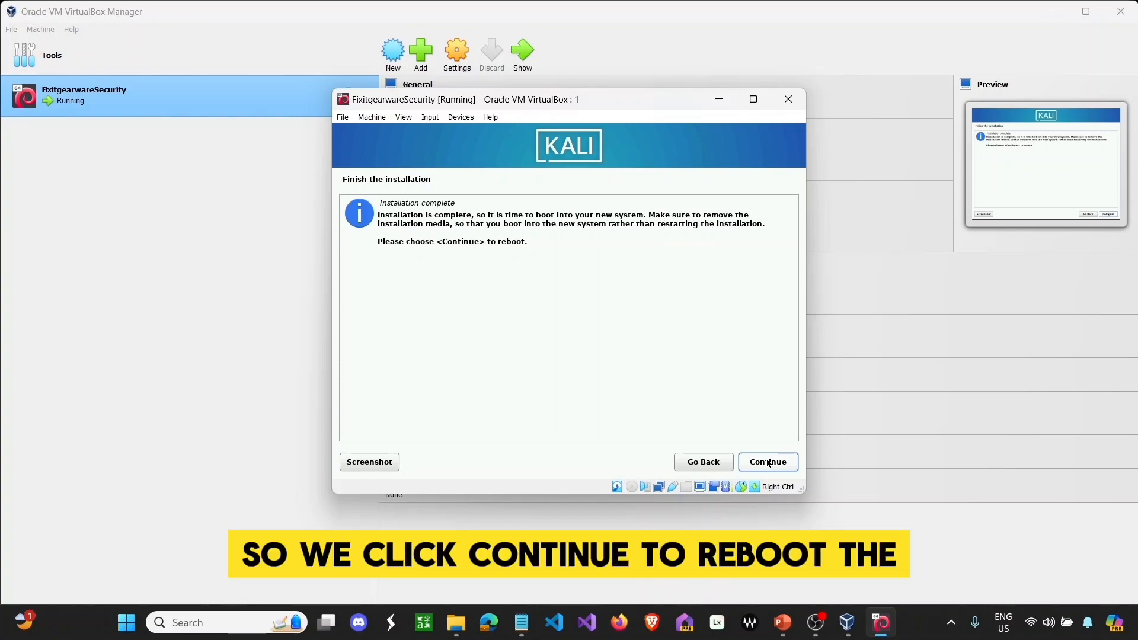
# - Continue past 'Finish the installation' so Kali reboots into its login screen
pyautogui.click(768, 462)
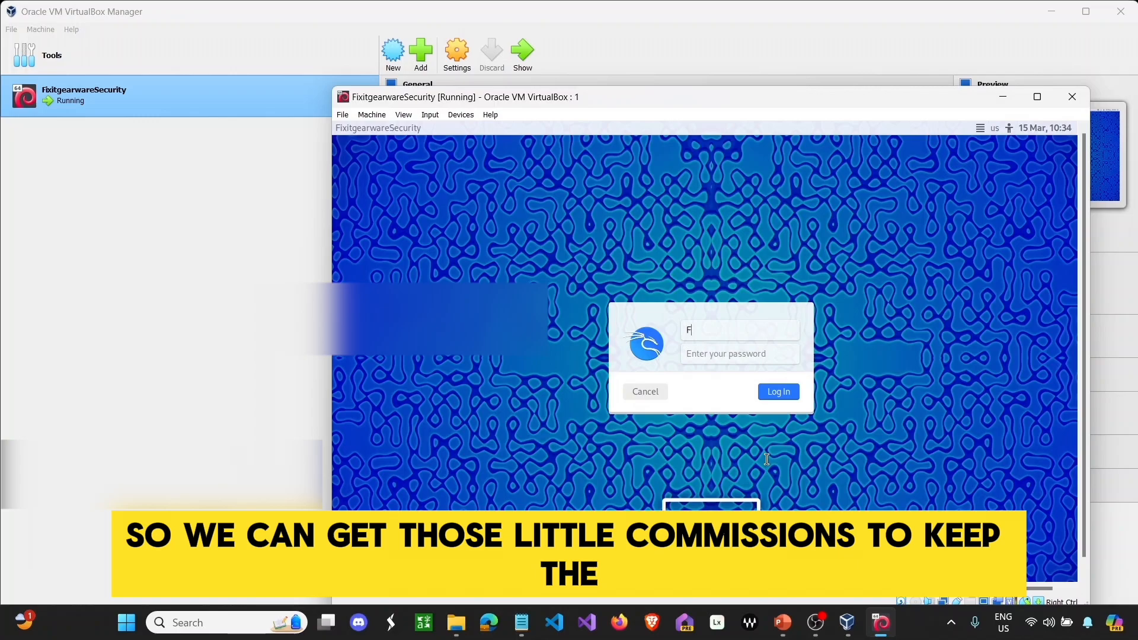
# - Enter the username and password and submit, retrying the password after the login fails
pyautogui.write('i')
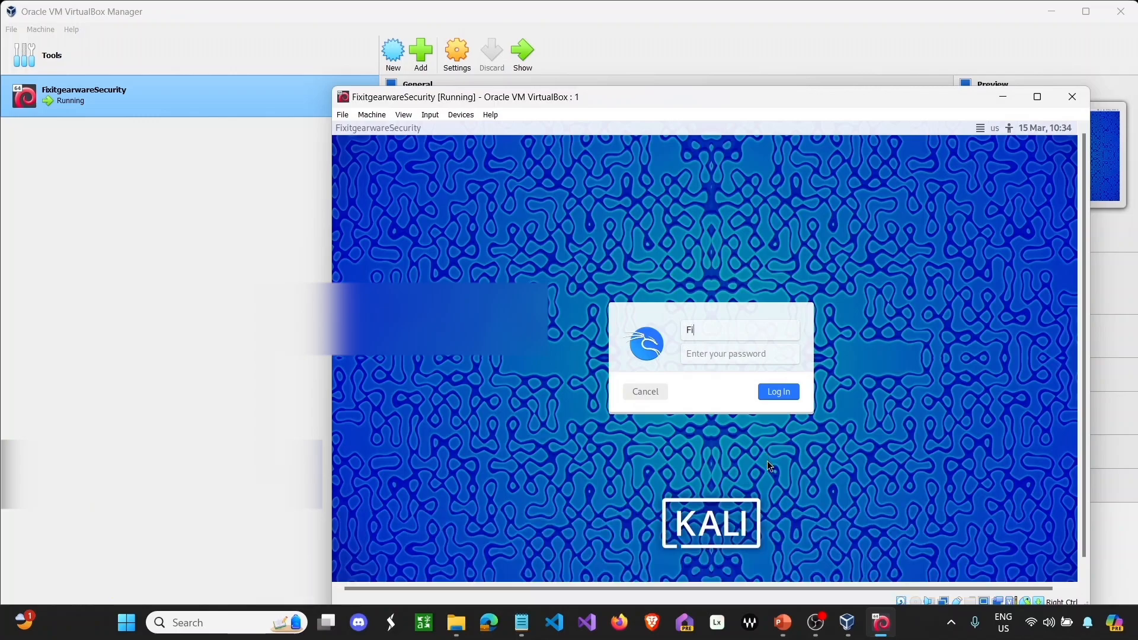
pyautogui.write('xitgearwareSecu')
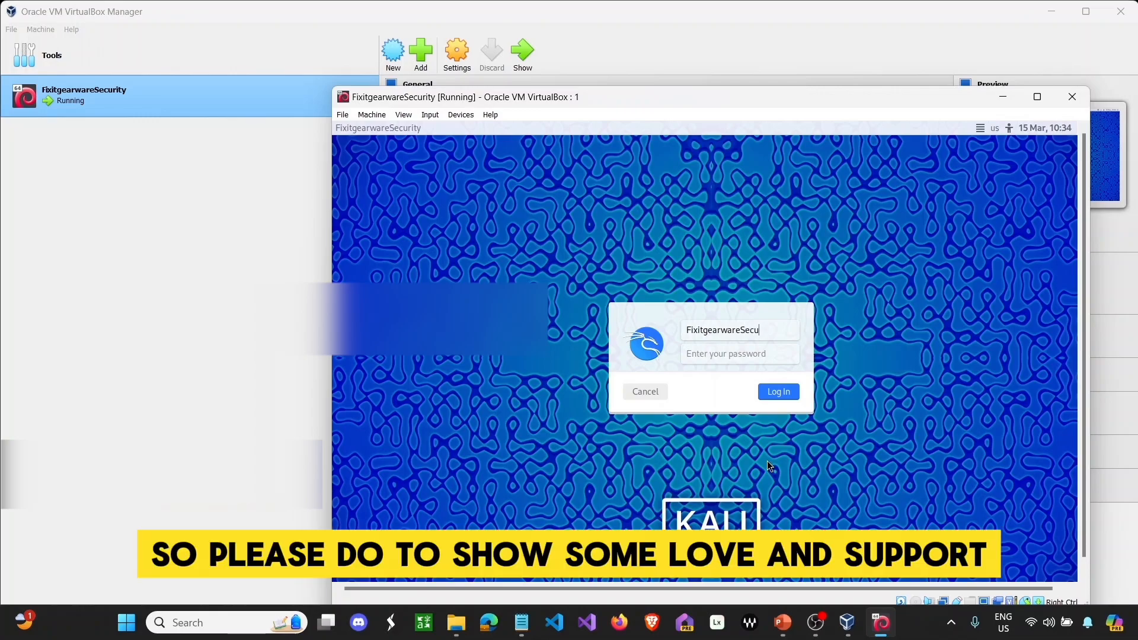
pyautogui.write('rity')
pyautogui.press('Tab')
pyautogui.write('k')
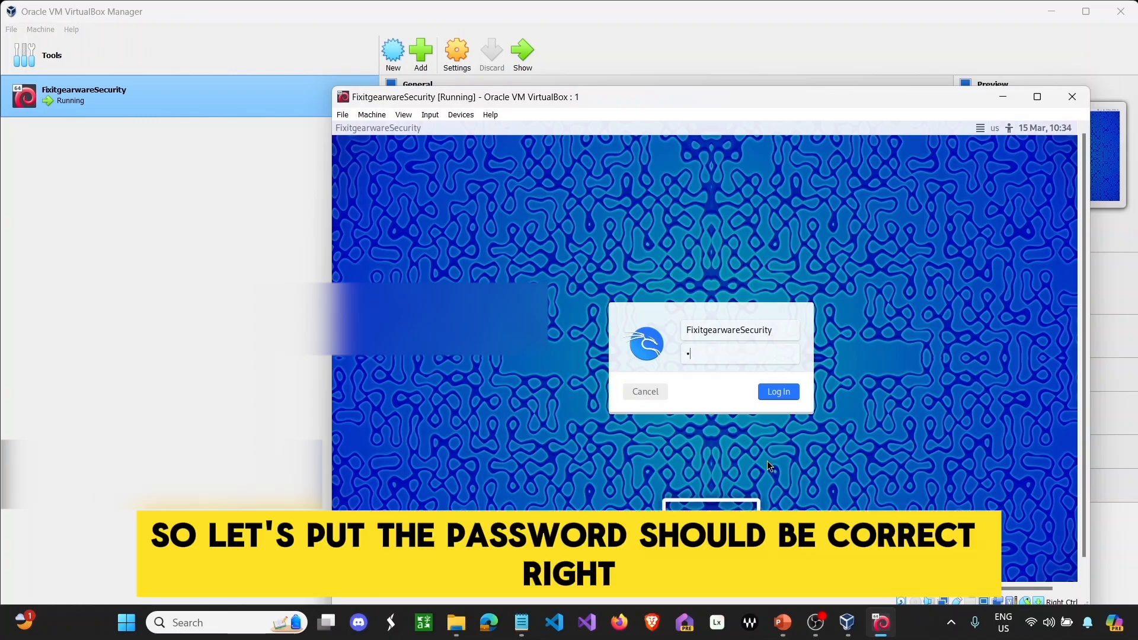
pyautogui.write('ali')
pyautogui.press('Return')
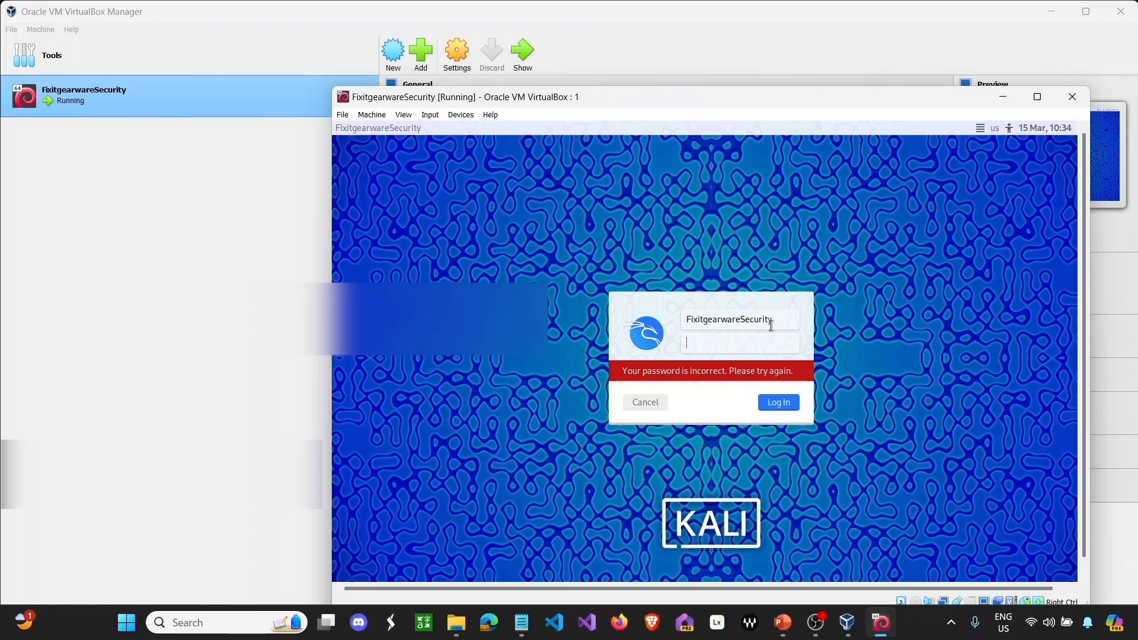
pyautogui.press('capslock')
pyautogui.press('capslock')
pyautogui.write('kali')
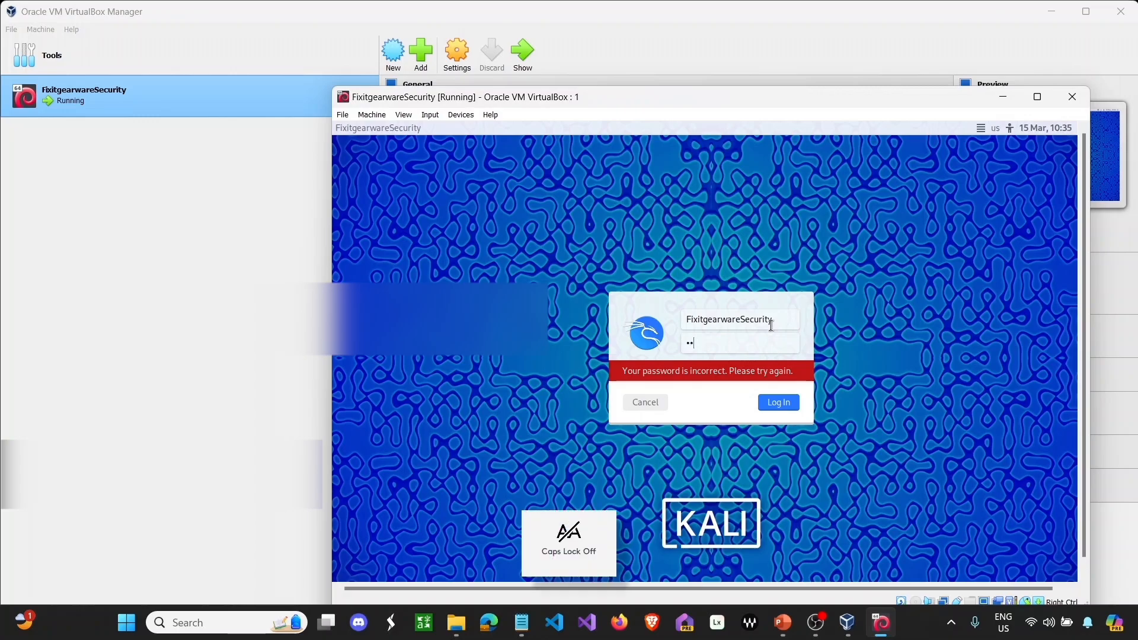
pyautogui.press('Return')
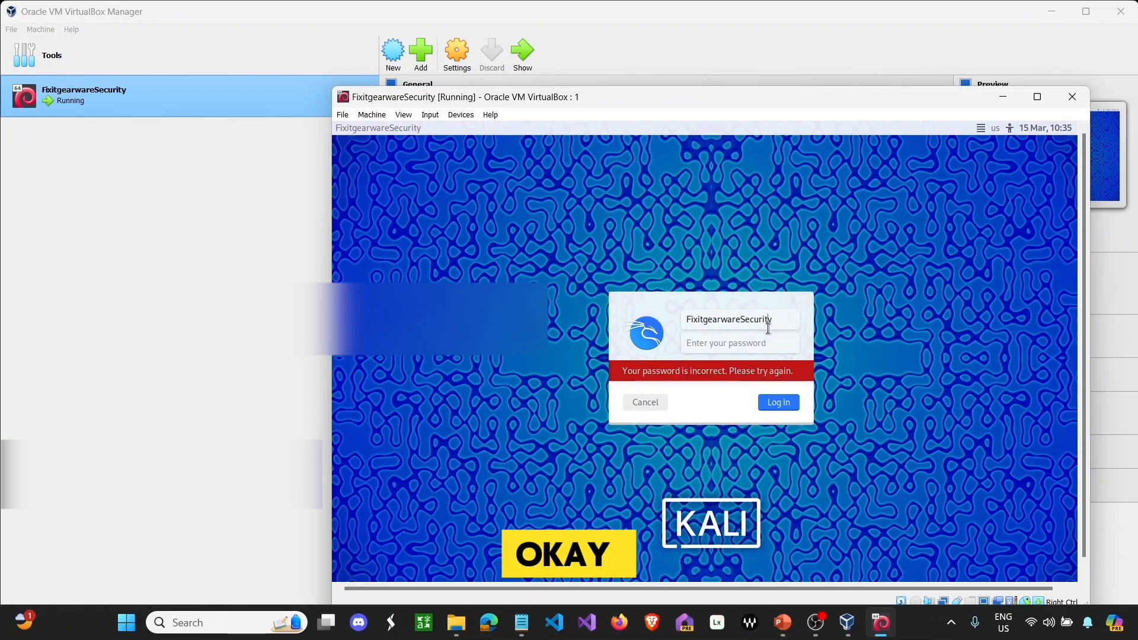
# - Retype the username correctly in lowercase and log in to reach the Kali desktop
pyautogui.click(768, 328)
pyautogui.press('BackSpace')
pyautogui.press('BackSpace')
pyautogui.press('BackSpace')
pyautogui.press('BackSpace')
pyautogui.press('BackSpace')
pyautogui.press('BackSpace')
pyautogui.press('BackSpace')
pyautogui.press('BackSpace')
pyautogui.press('BackSpace')
pyautogui.press('BackSpace')
pyautogui.press('BackSpace')
pyautogui.press('BackSpace')
pyautogui.press('BackSpace')
pyautogui.press('BackSpace')
pyautogui.press('BackSpace')
pyautogui.press('BackSpace')
pyautogui.press('BackSpace')
pyautogui.press('BackSpace')
pyautogui.press('BackSpace')
pyautogui.press('BackSpace')
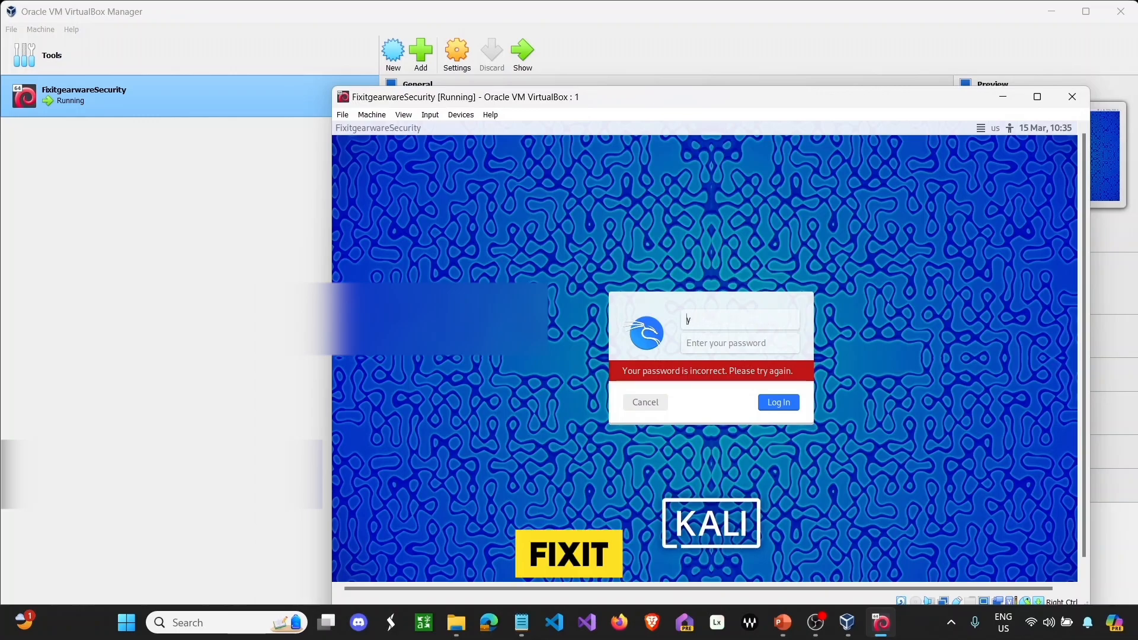
pyautogui.write('fixitgeare')
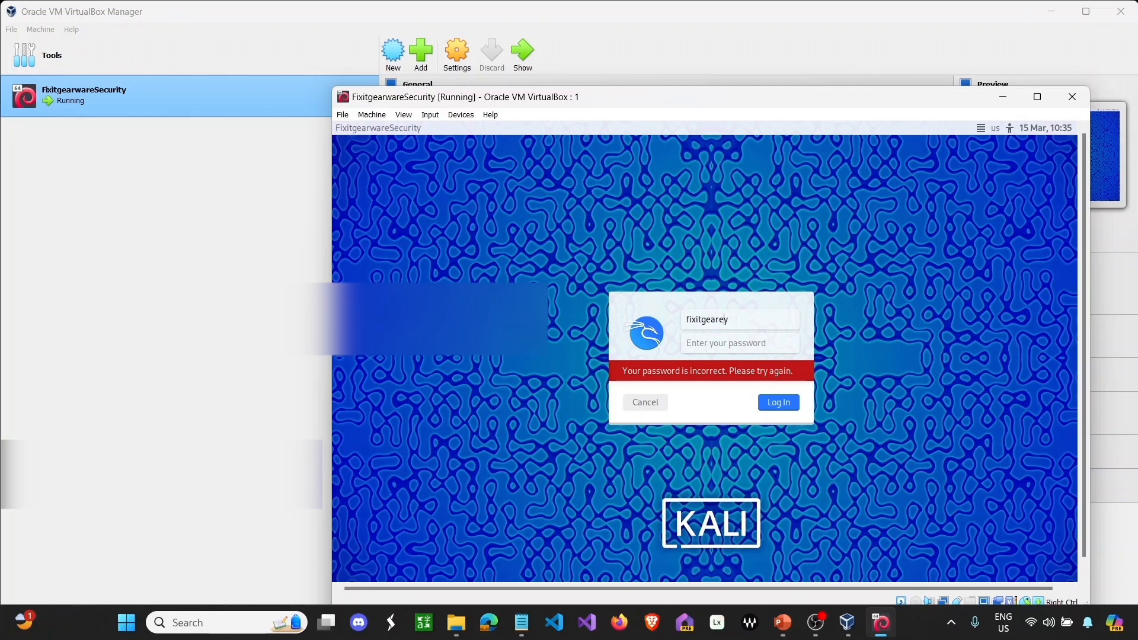
pyautogui.press('BackSpace')
pyautogui.write('waresecurit')
pyautogui.press('Tab')
pyautogui.press('Return')
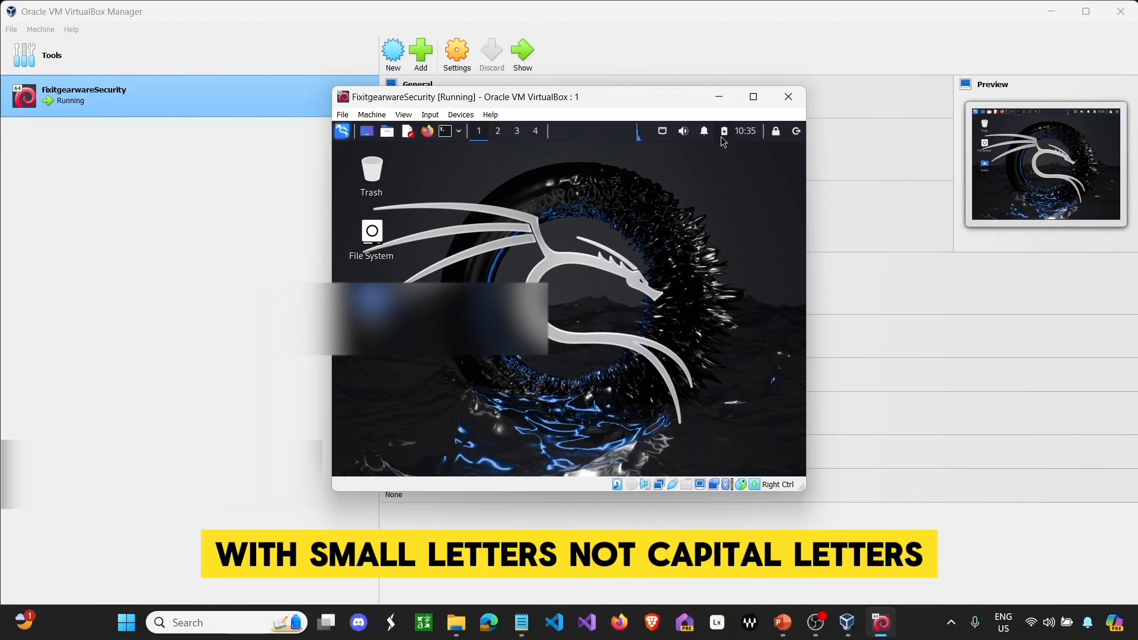
# - Maximize the Kali VM window and launch Firefox, closing the duplicate browser window
pyautogui.click(752, 98)
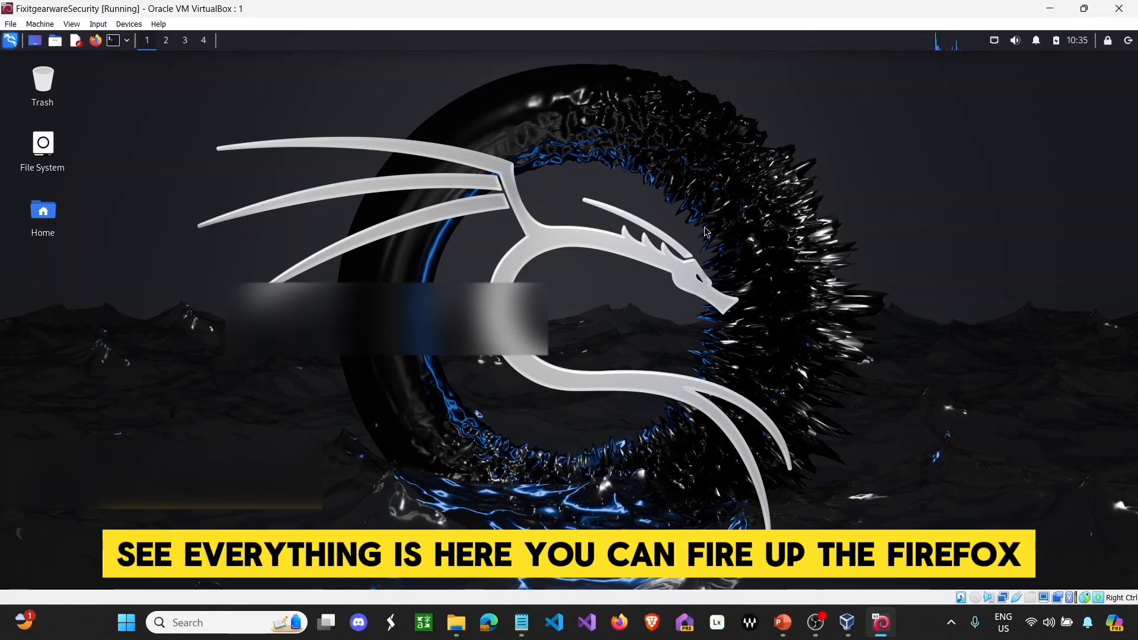
pyautogui.doubleClick(96, 41)
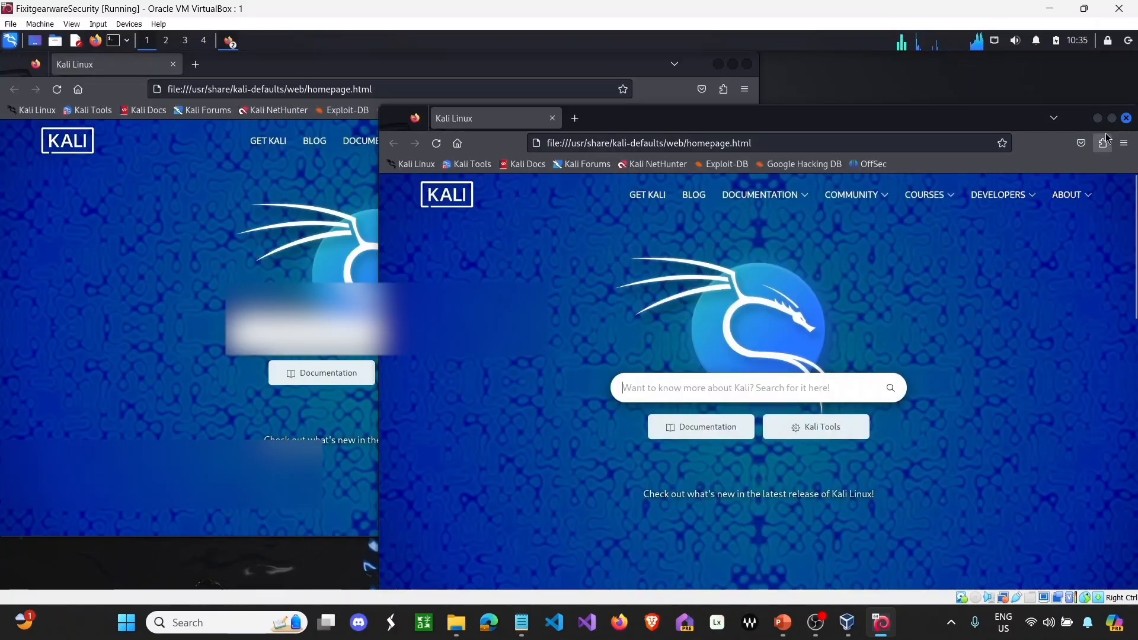
pyautogui.click(1126, 118)
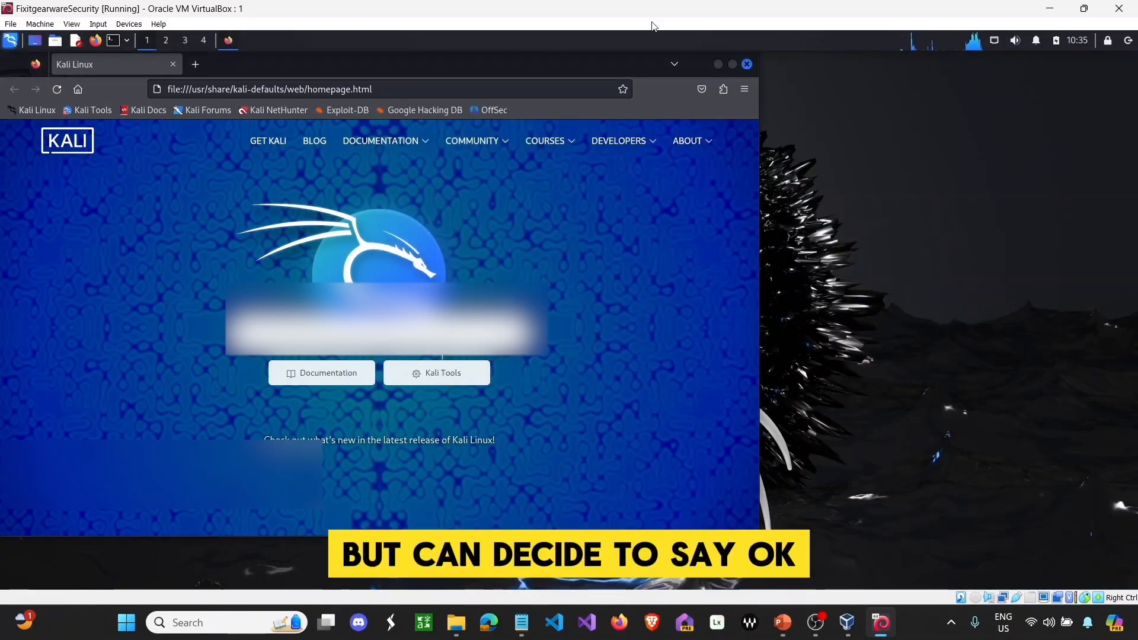
# - Load google.com in Firefox to confirm internet access, then close the browser
pyautogui.click(483, 88)
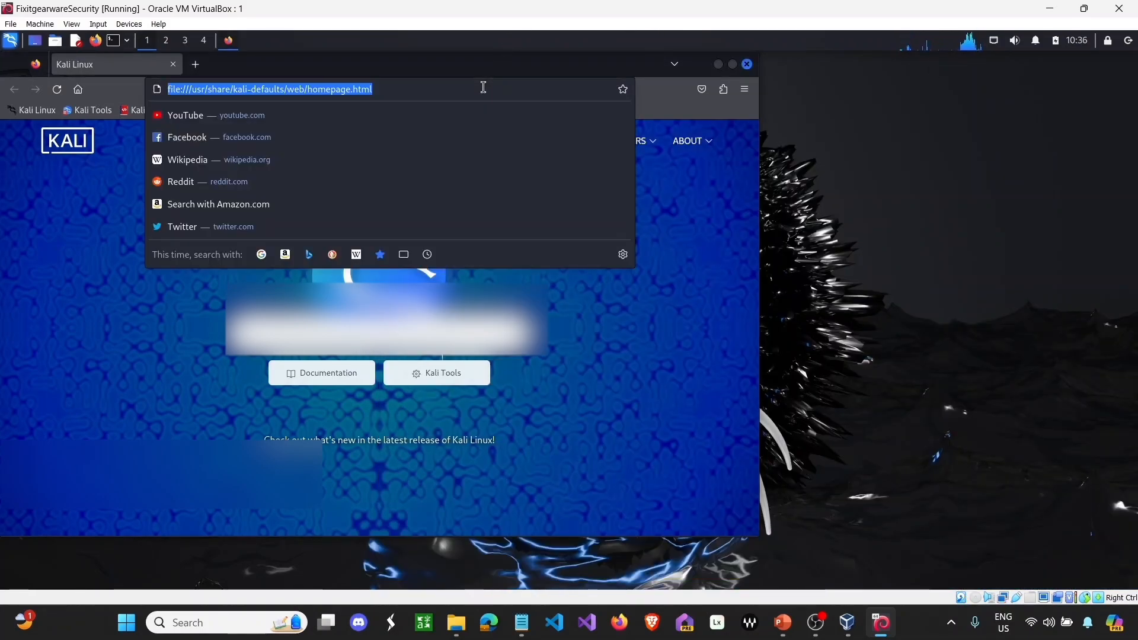
pyautogui.write('g')
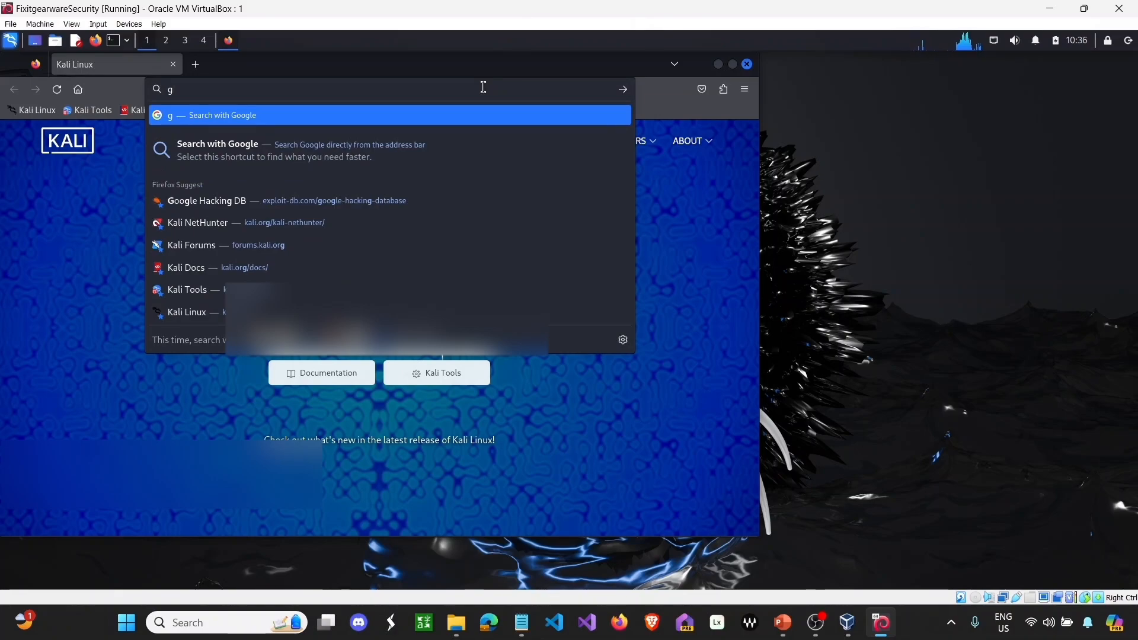
pyautogui.write('oogle')
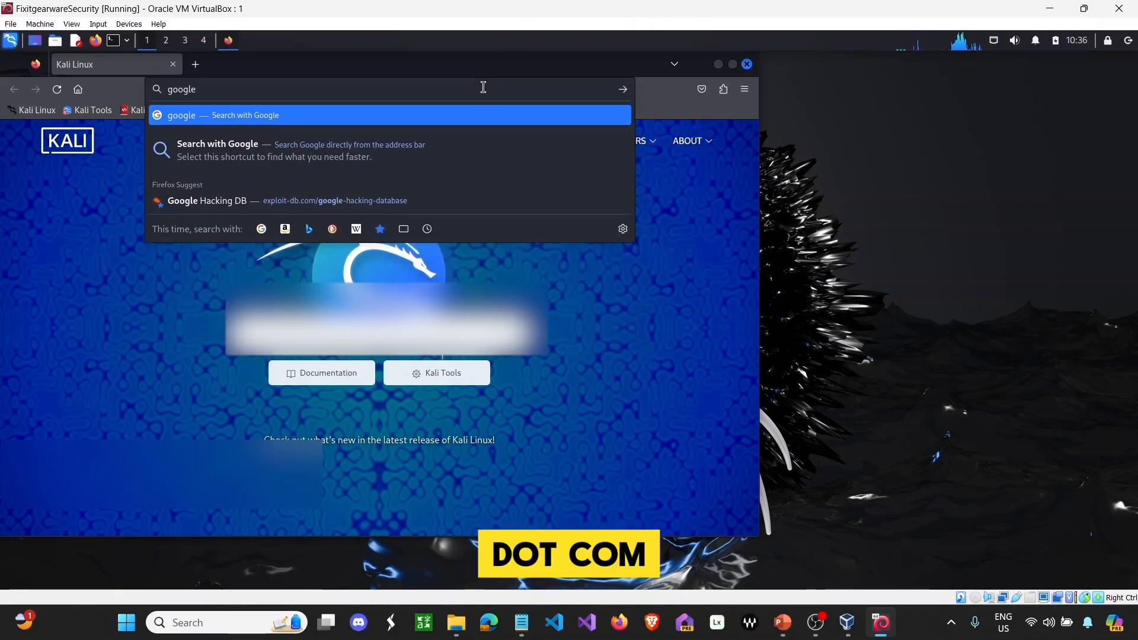
pyautogui.write('.com')
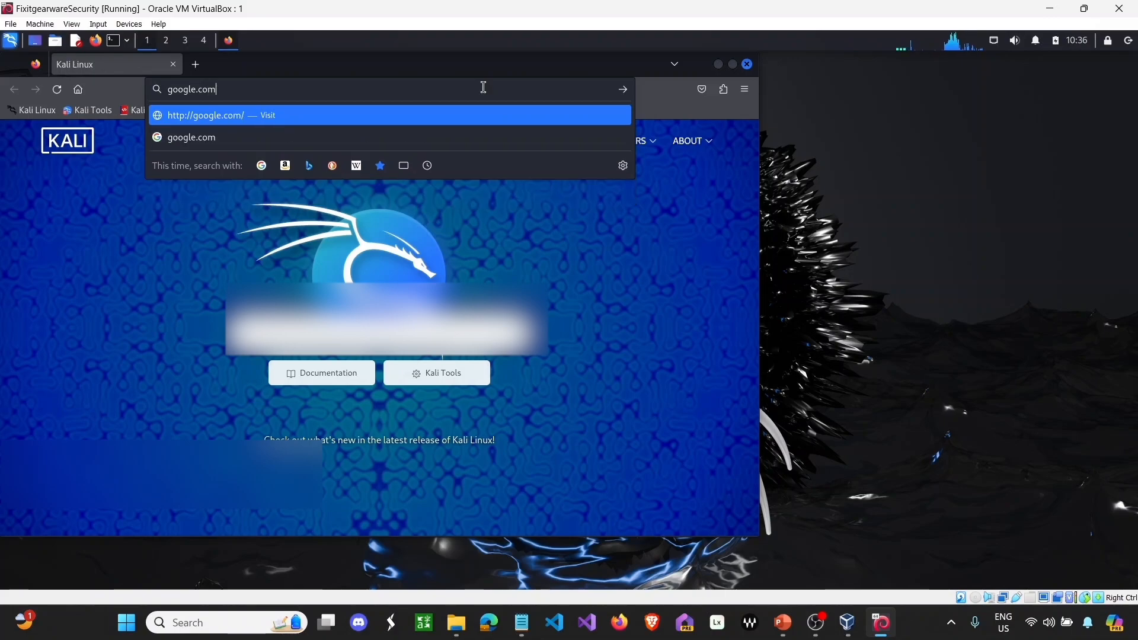
pyautogui.press('Return')
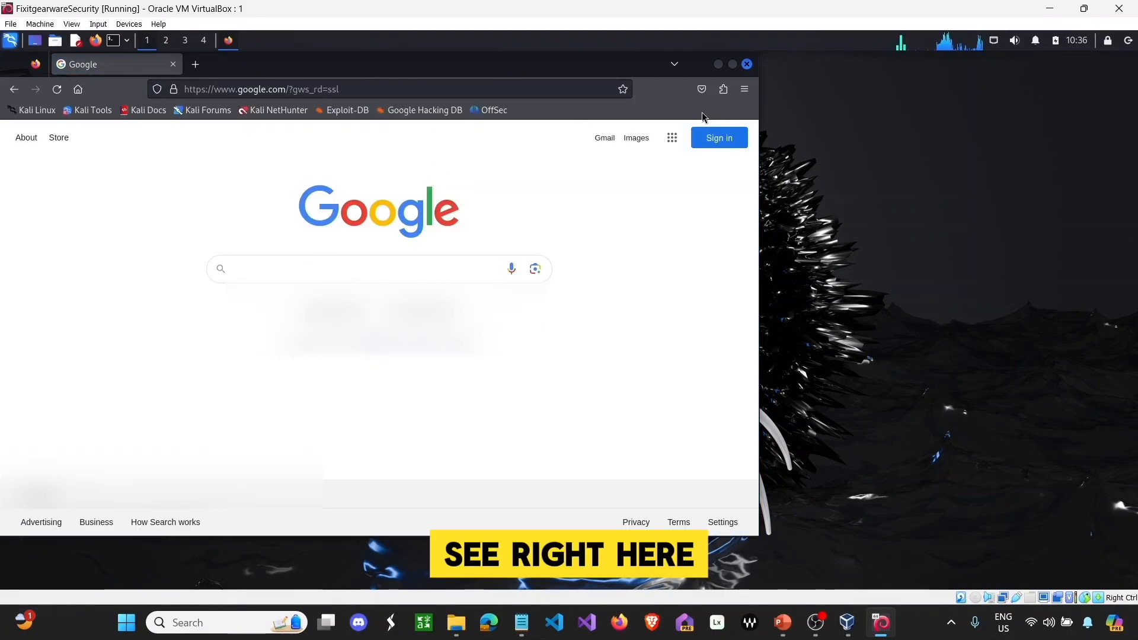
pyautogui.click(747, 64)
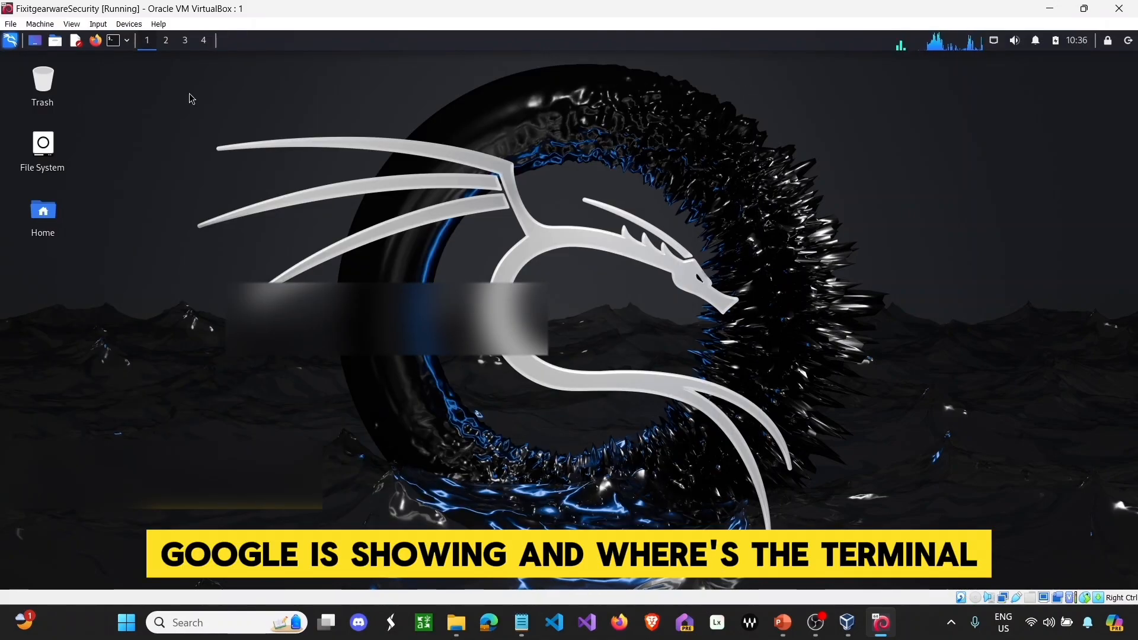
# - Open a Kali terminal and run whoami, pwd and ls
pyautogui.click(113, 41)
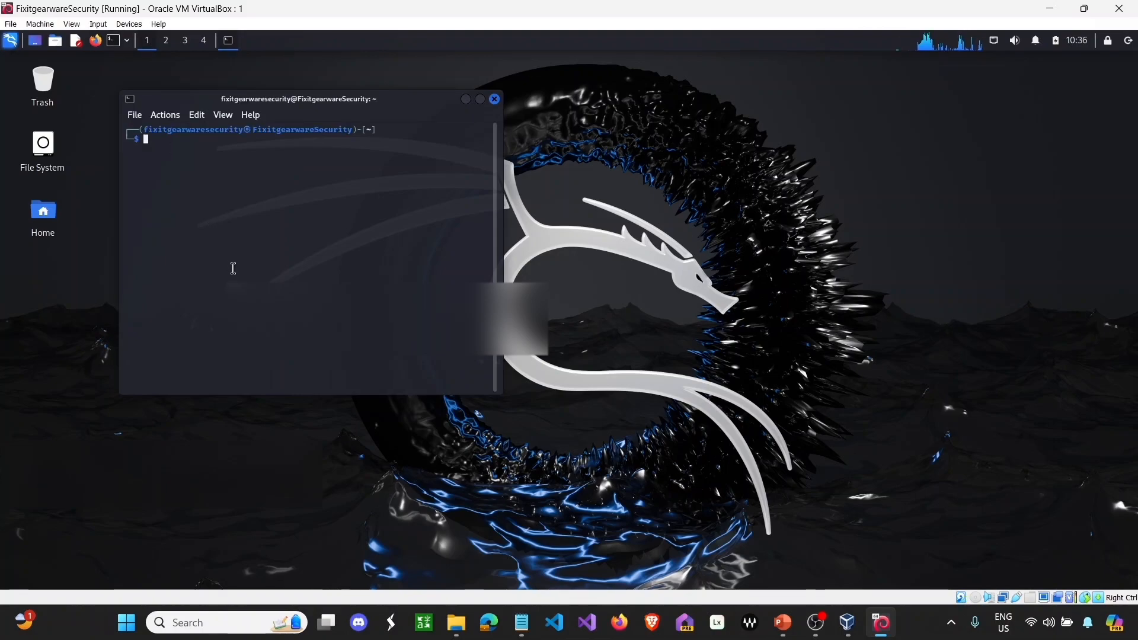
pyautogui.write('whoami')
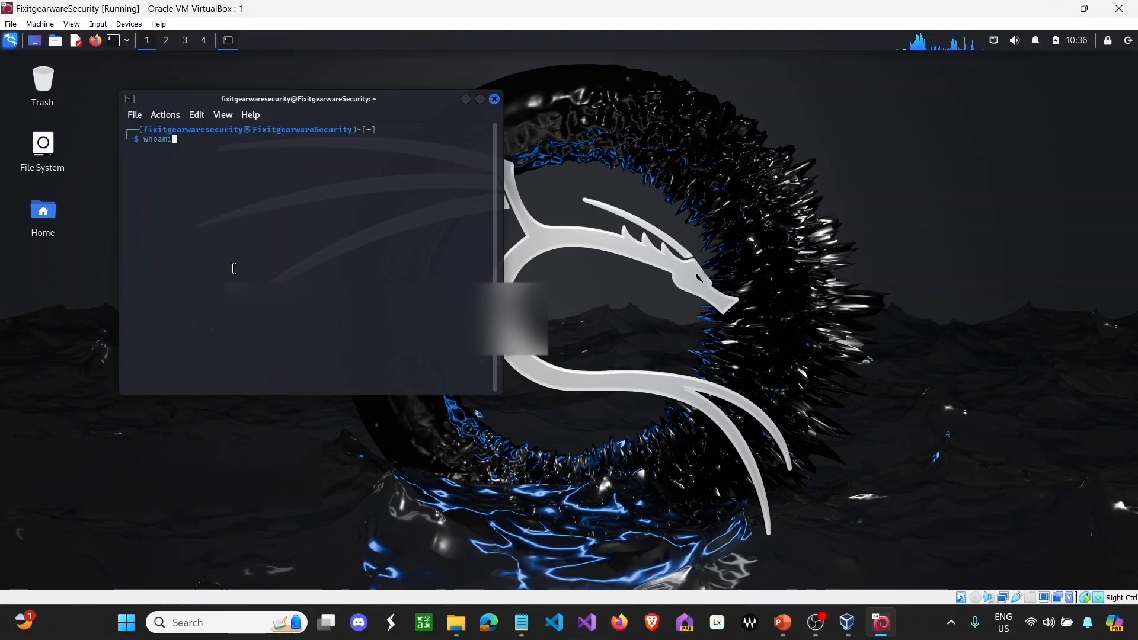
pyautogui.press('Return')
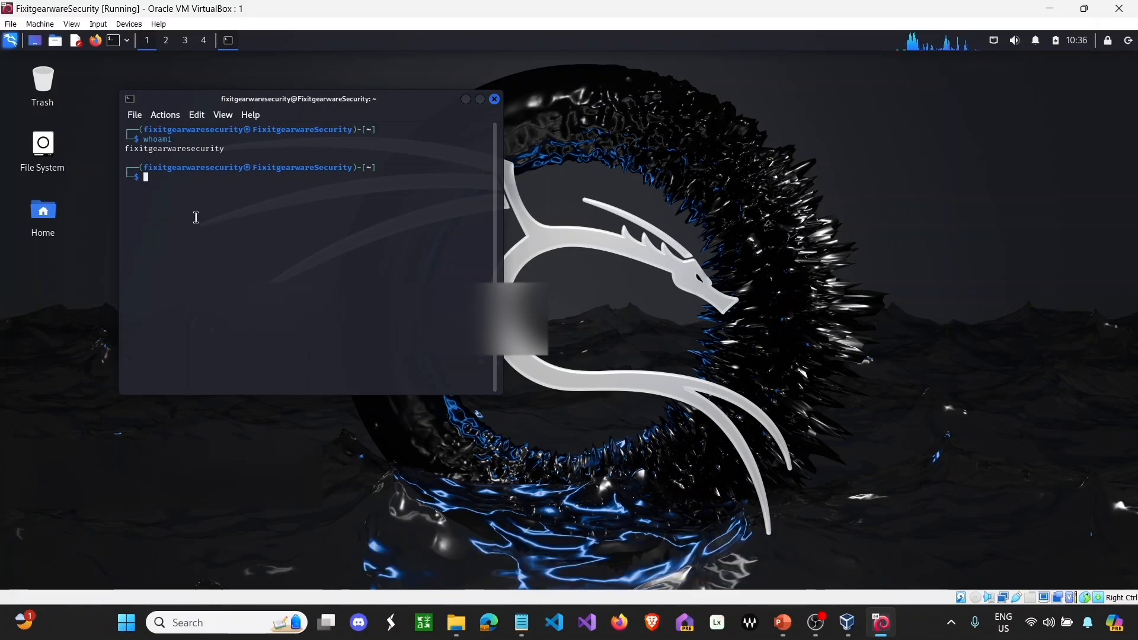
pyautogui.write('p')
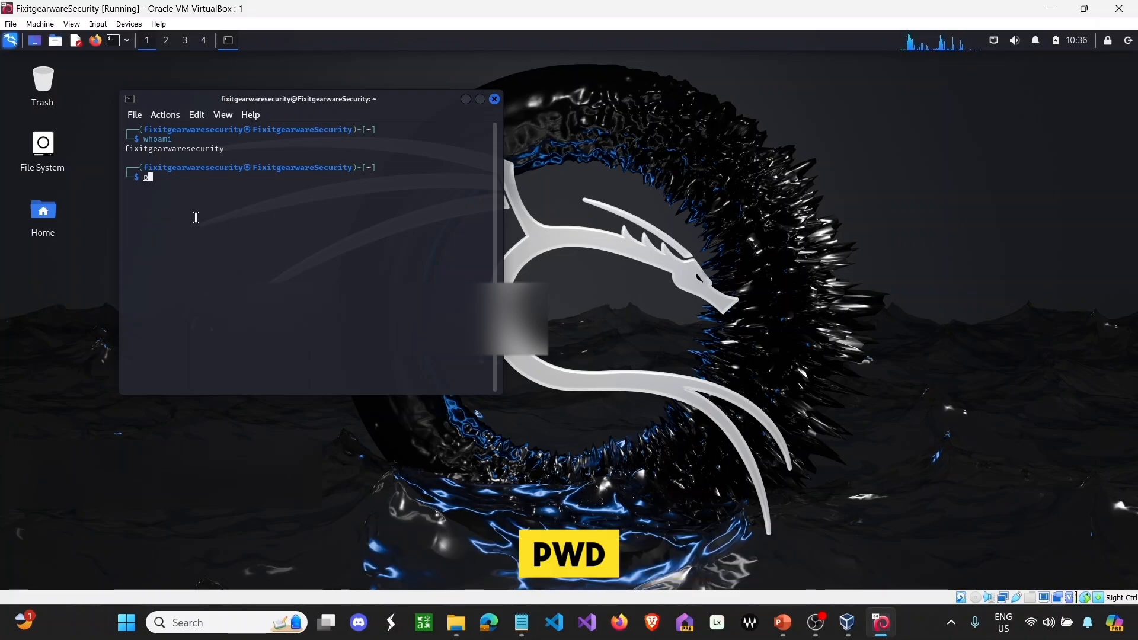
pyautogui.write('wd')
pyautogui.press('Return')
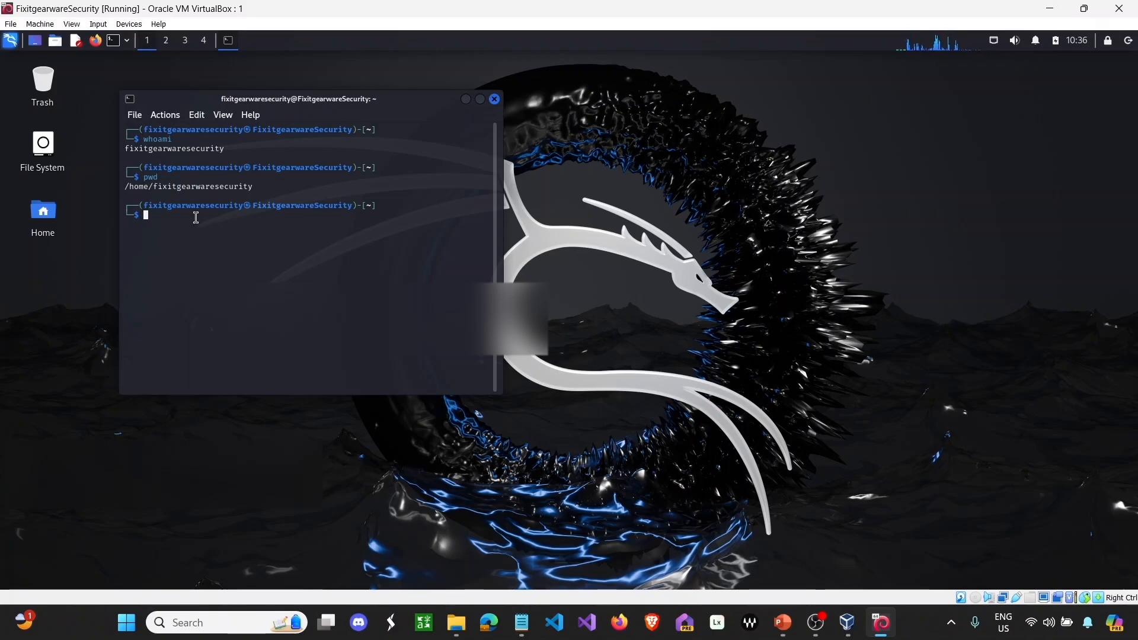
pyautogui.write('ls')
pyautogui.press('Return')
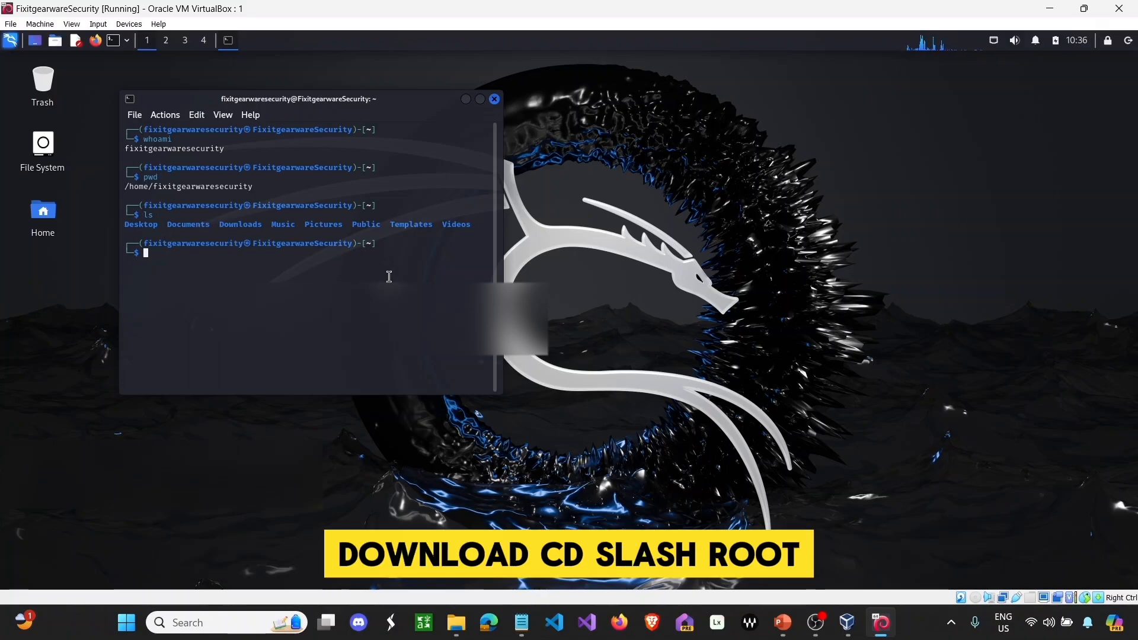
# - Attempt cd /root, cd root and sudo cd /root, see them refused, then clear the terminal
pyautogui.write('cd ')
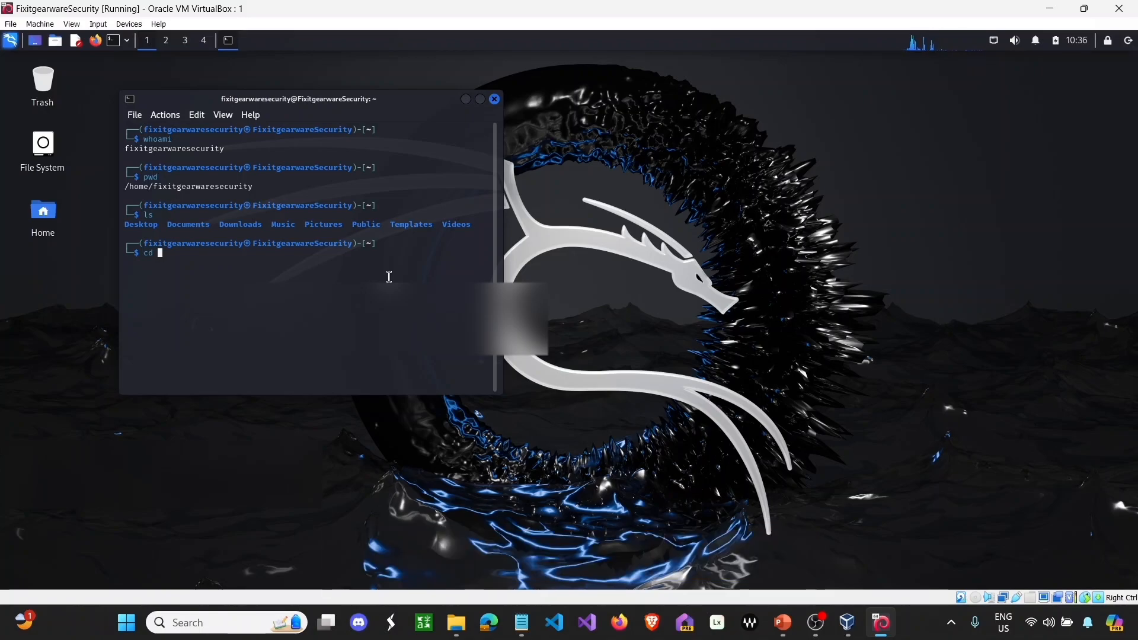
pyautogui.write('/root')
pyautogui.press('Return')
pyautogui.write('clear')
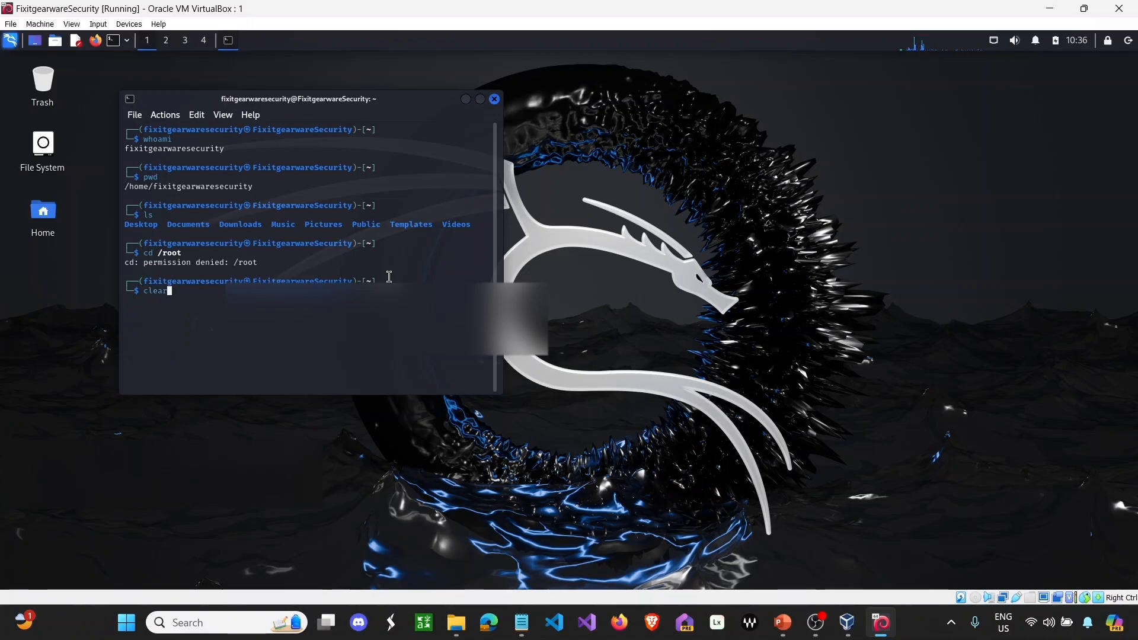
pyautogui.press('Return')
pyautogui.write('cd ')
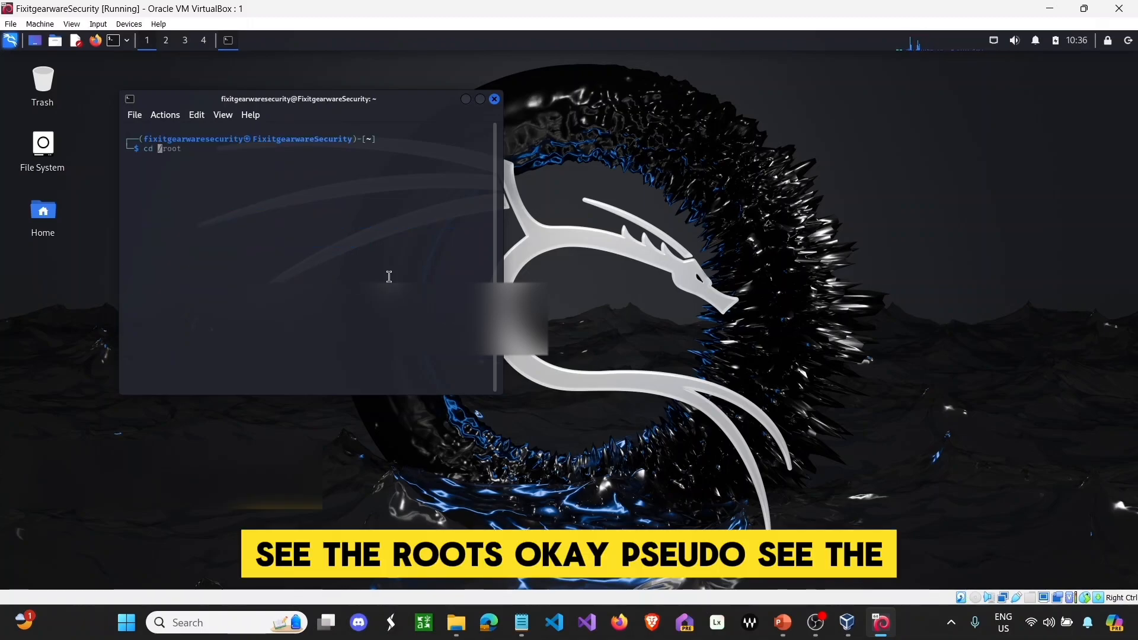
pyautogui.write('root')
pyautogui.press('Return')
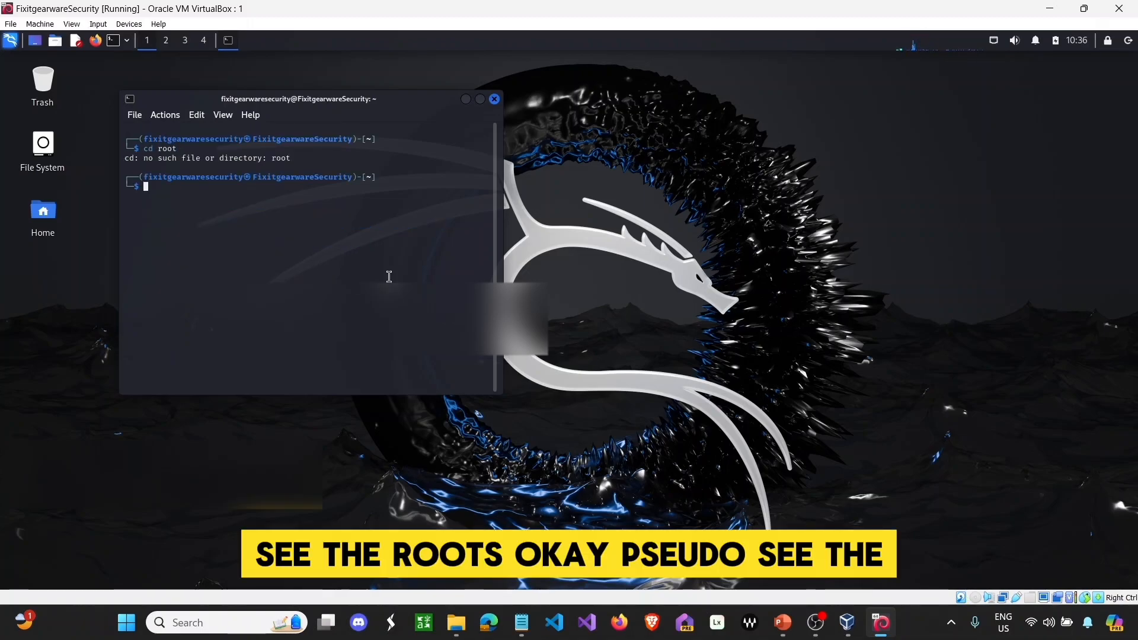
pyautogui.write('sudo cd /root')
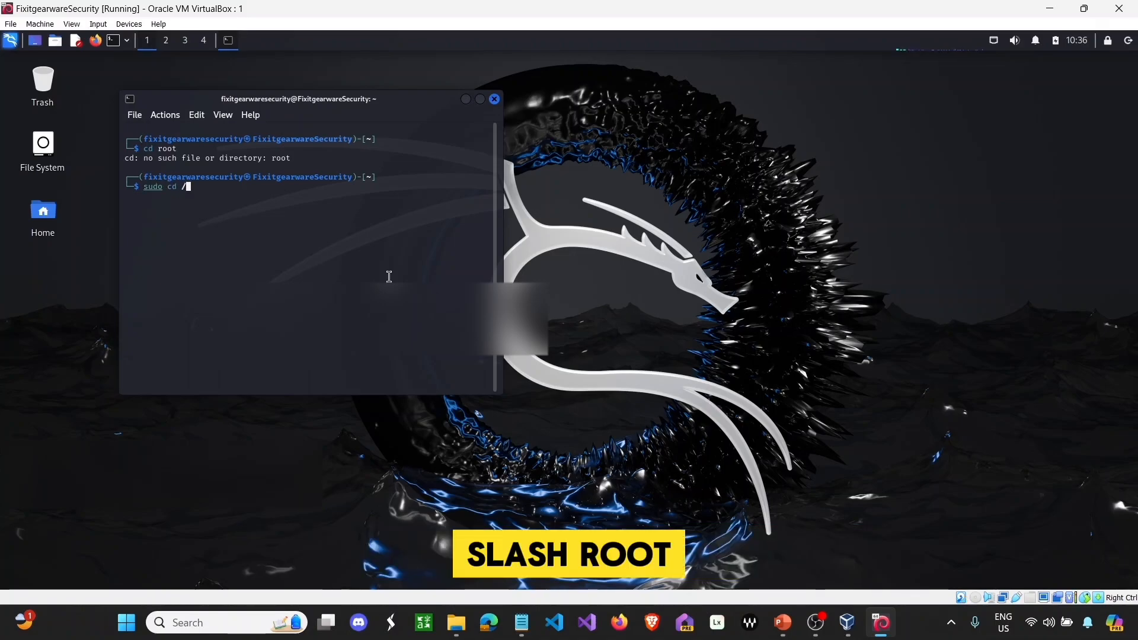
pyautogui.press('Return')
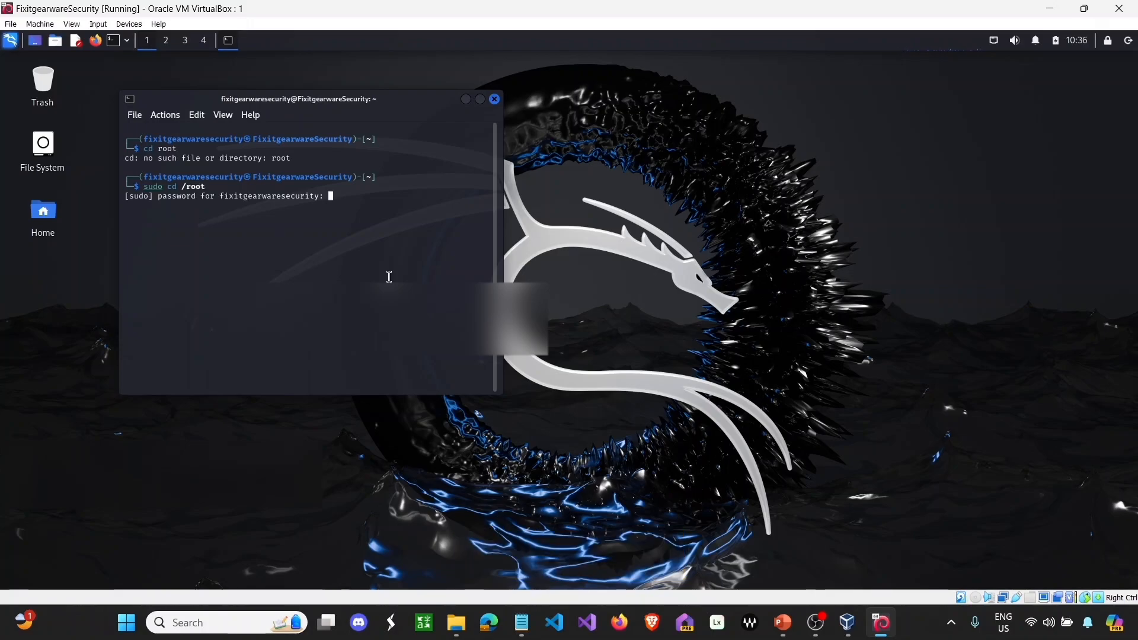
pyautogui.press('Return')
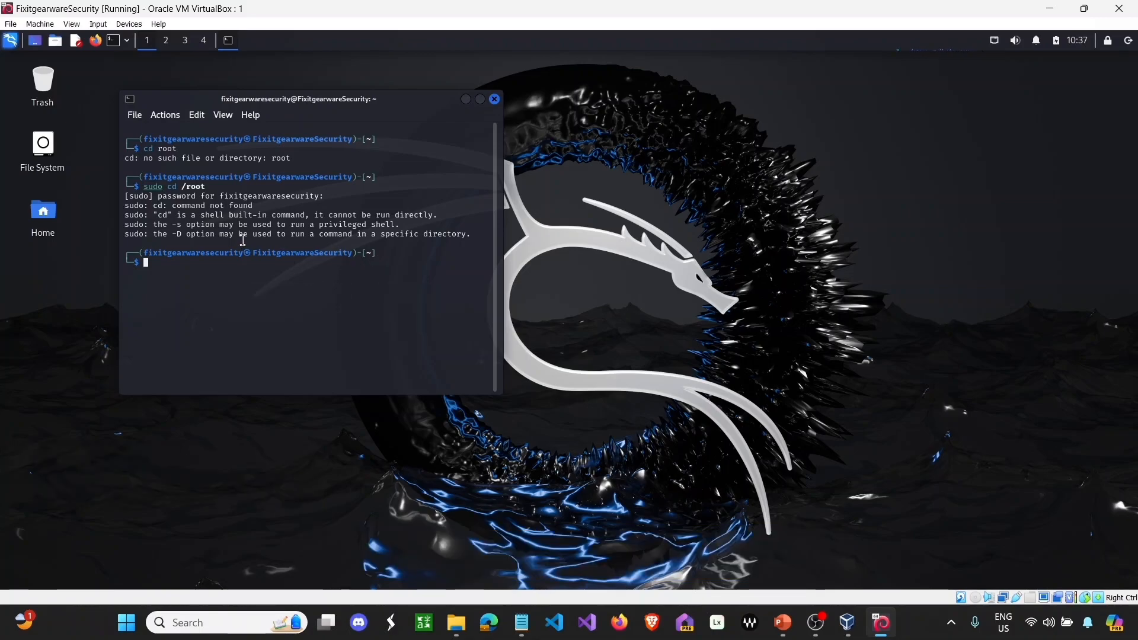
pyautogui.write('clear')
pyautogui.press('Return')
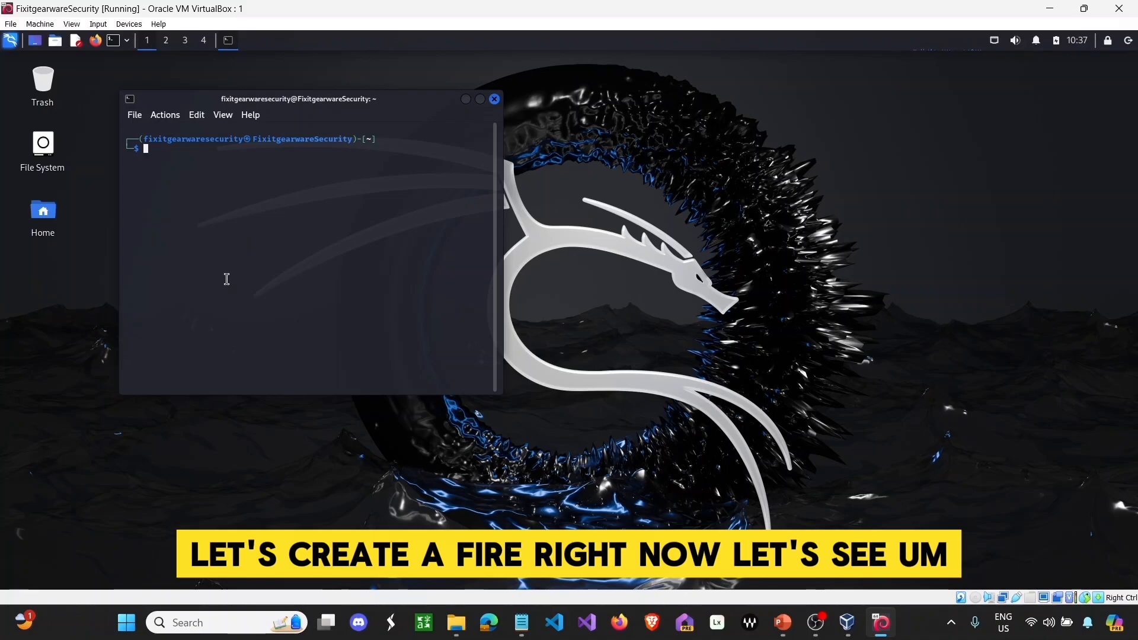
# - Write 'fixitgearware' in a new Mousepad document and save it as fixit on the Desktop
pyautogui.click(76, 42)
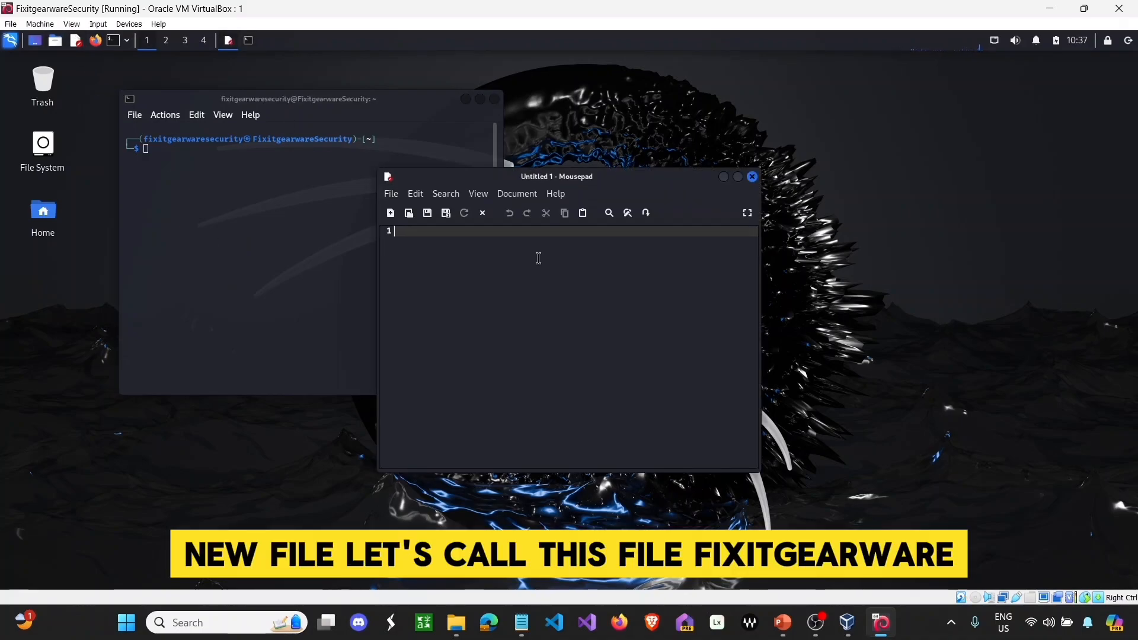
pyautogui.write('fixitgearware')
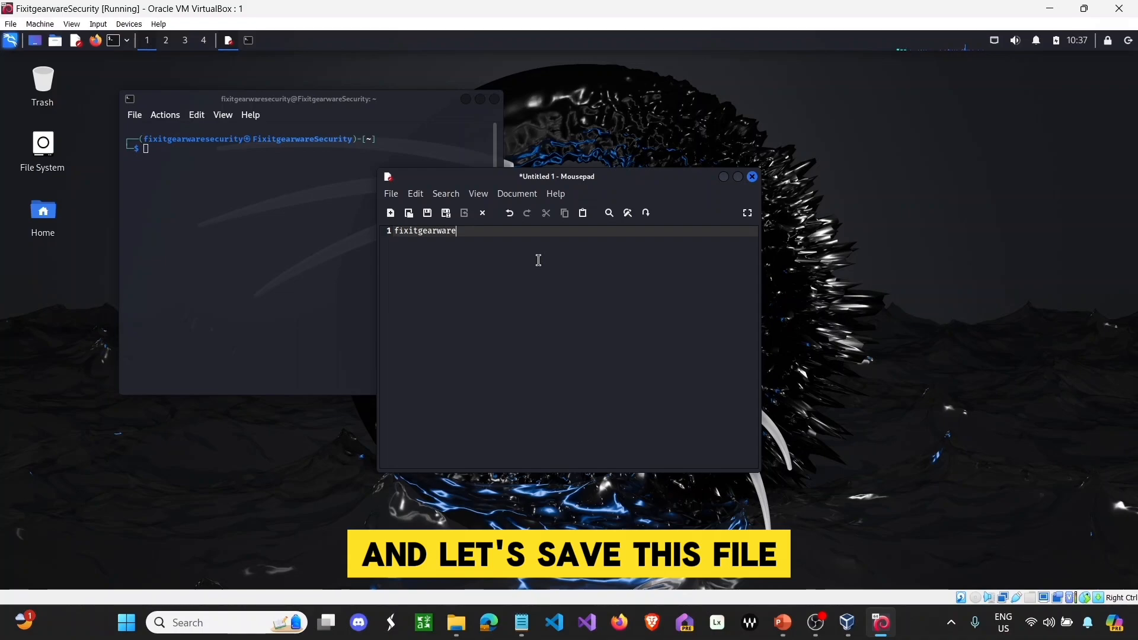
pyautogui.click(432, 218)
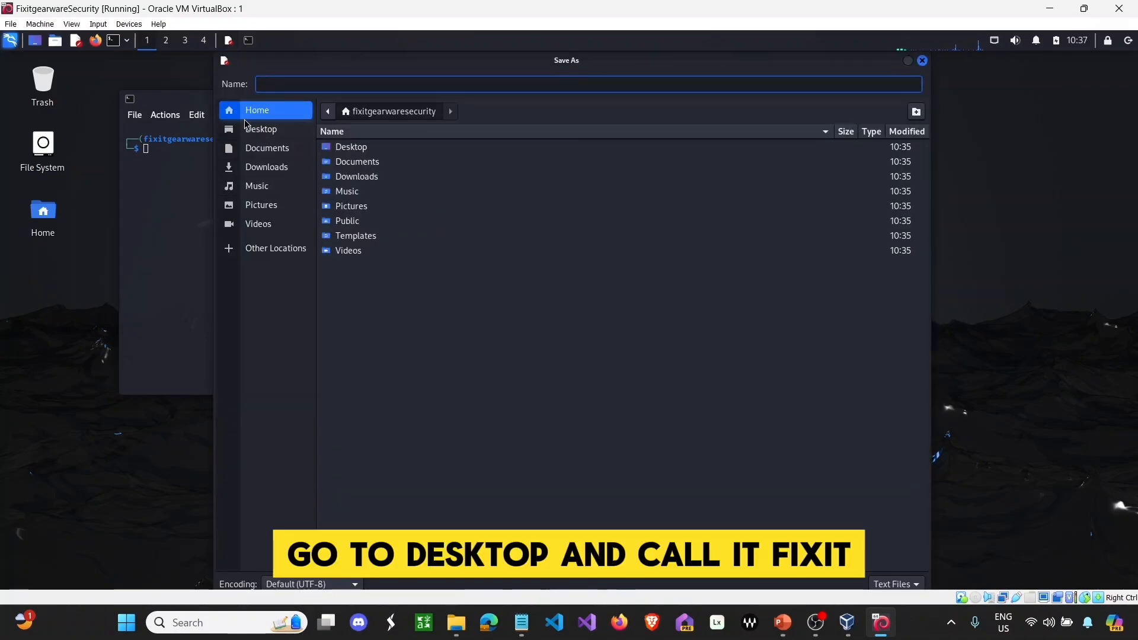
pyautogui.click(246, 128)
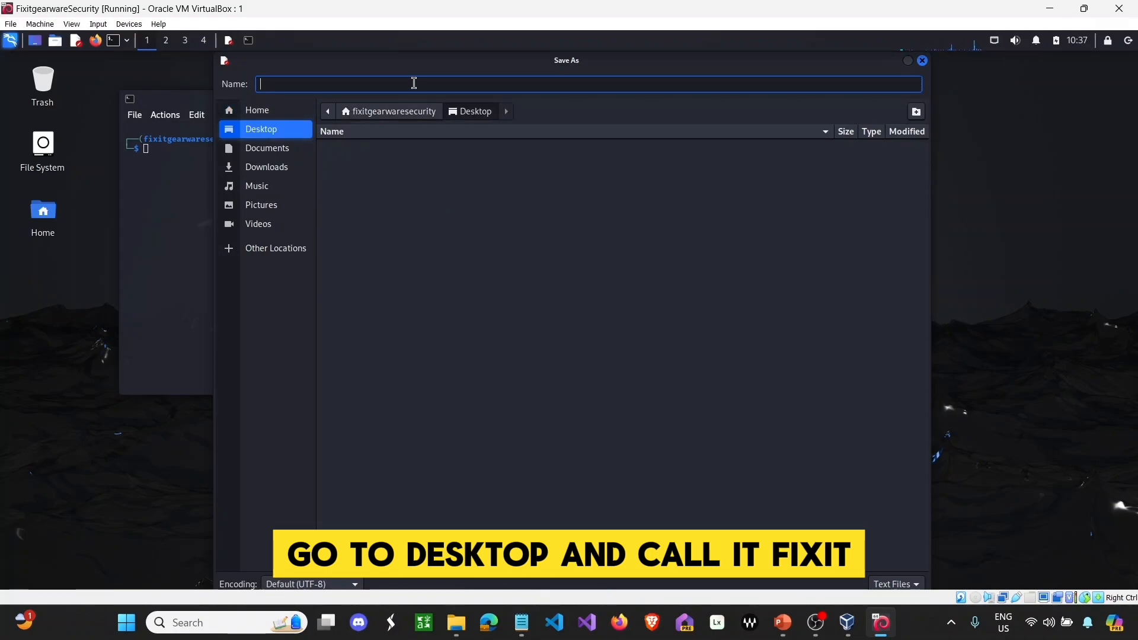
pyautogui.write('fixit')
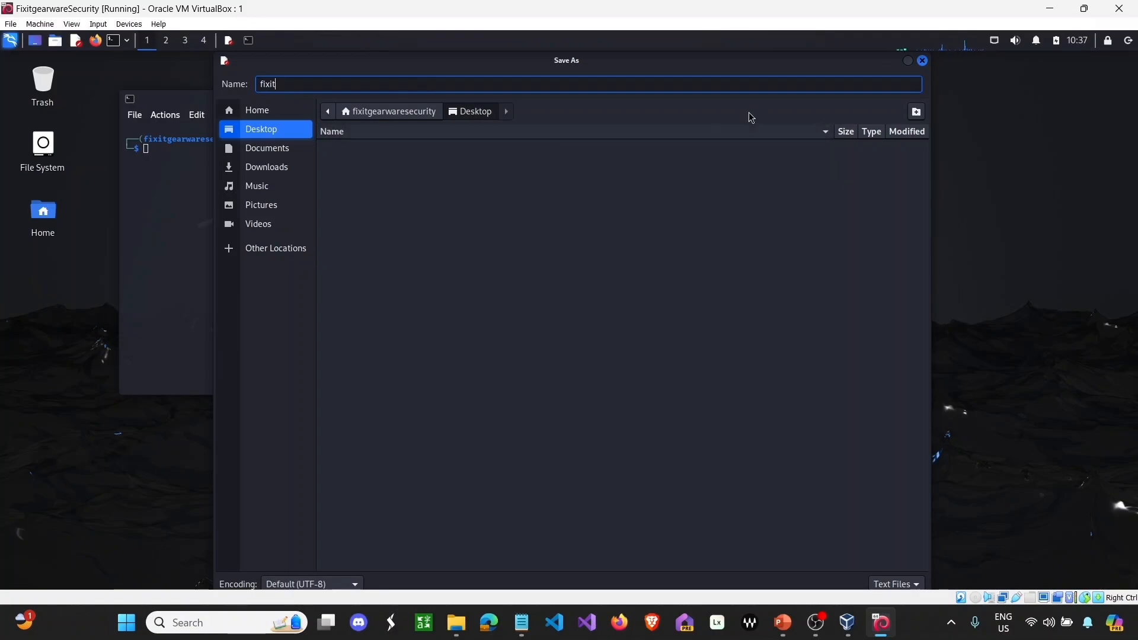
pyautogui.click(917, 113)
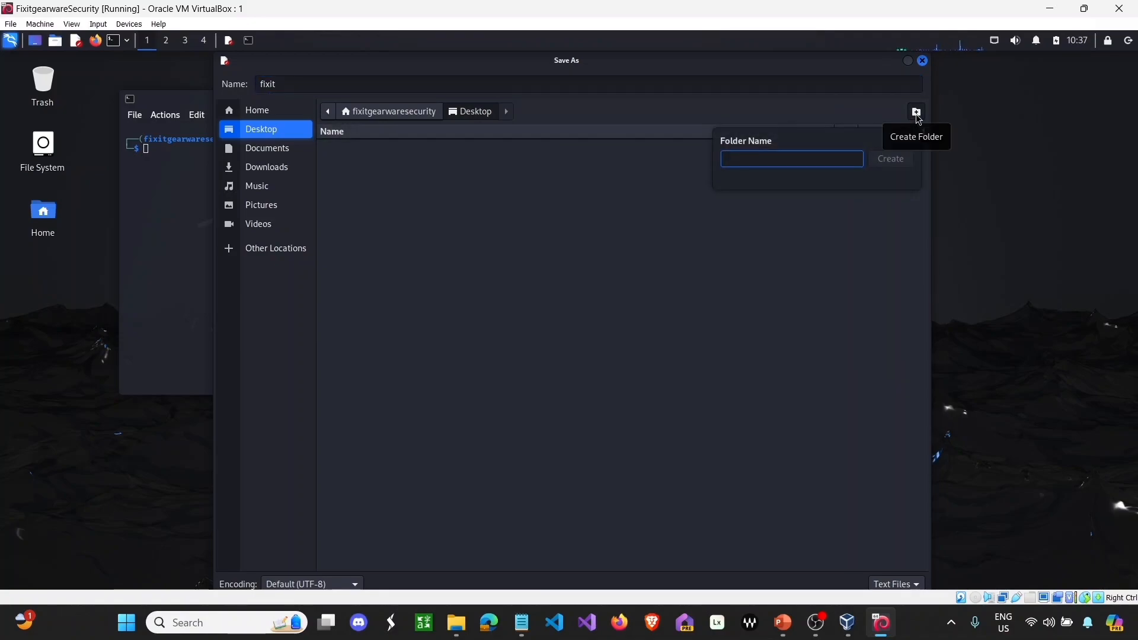
pyautogui.click(675, 212)
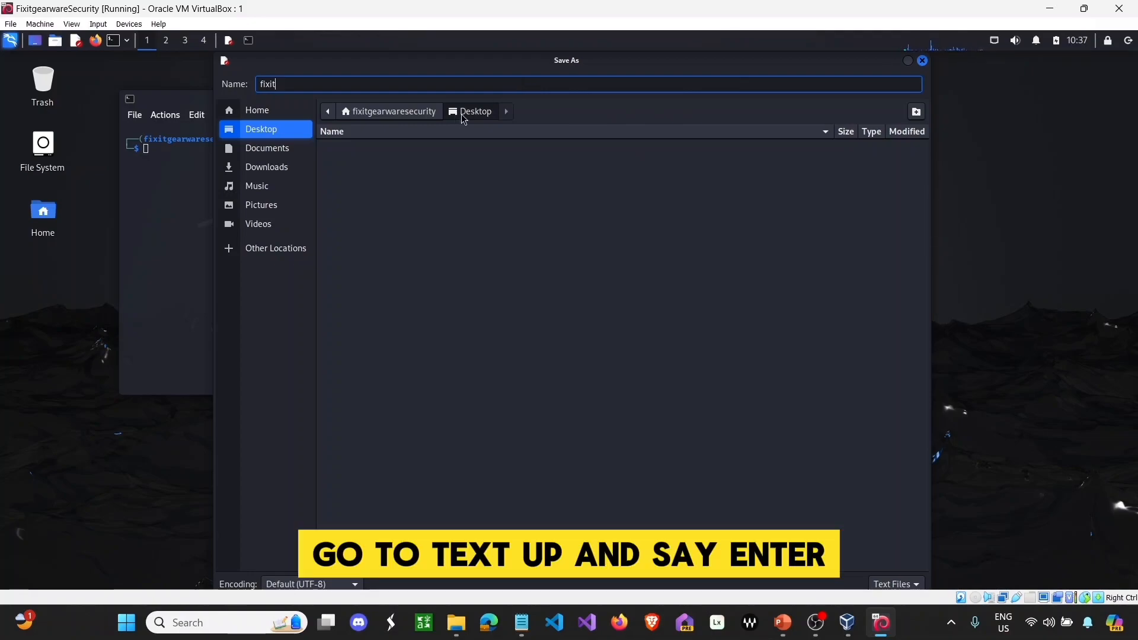
pyautogui.press('Return')
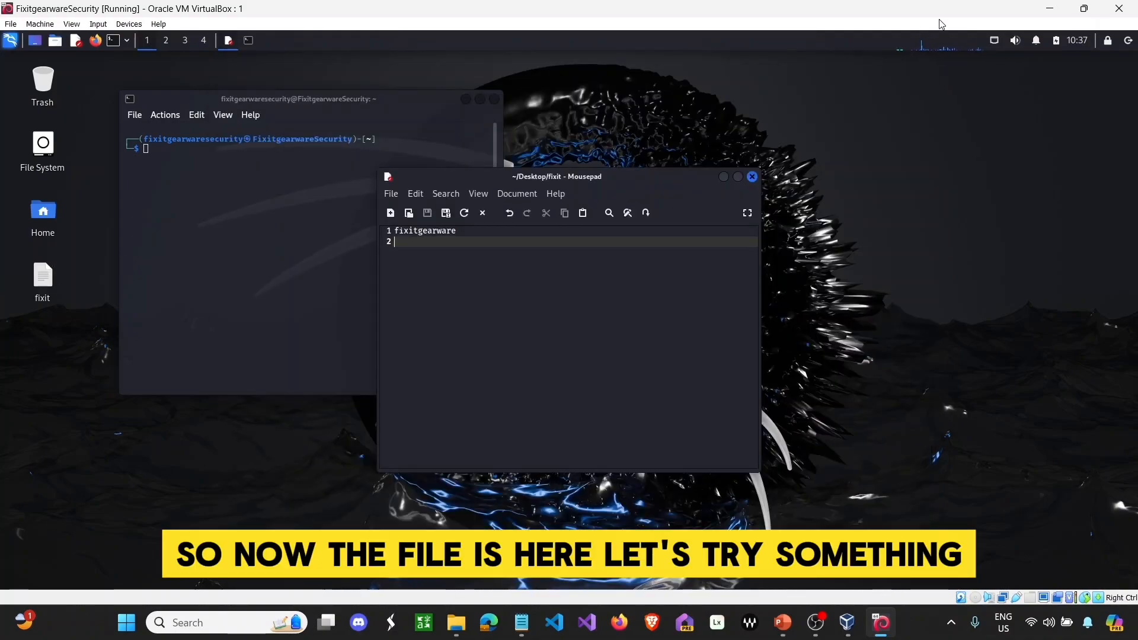
# - Drag fixit from the Kali desktop into the host Explorer folder, dismiss the failure error, and minimize the VM
pyautogui.click(1085, 9)
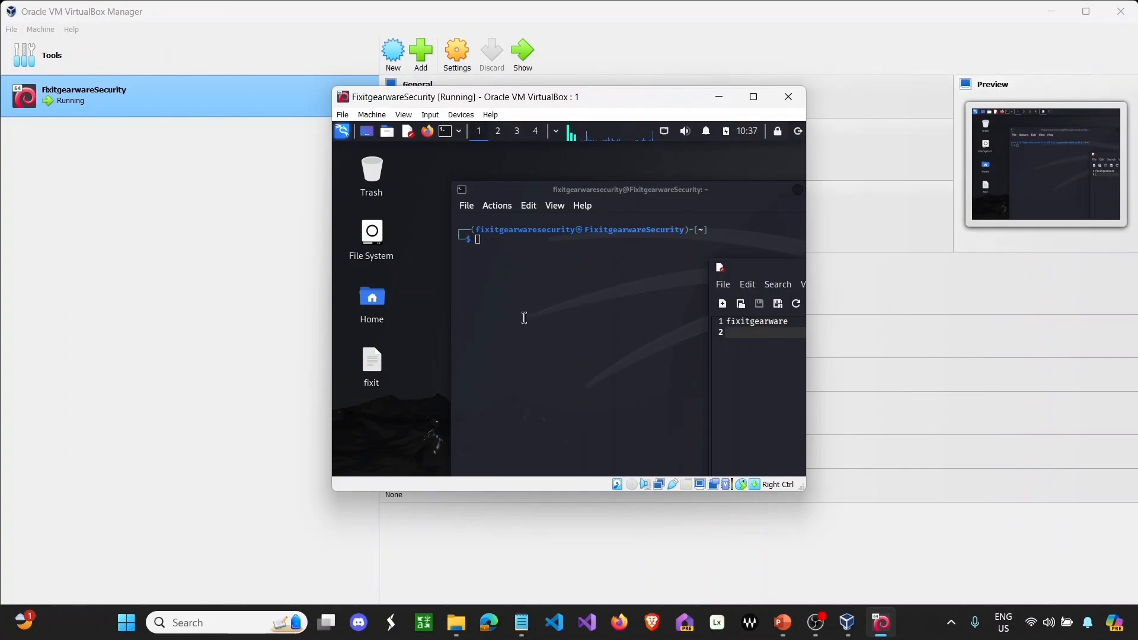
pyautogui.click(1051, 11)
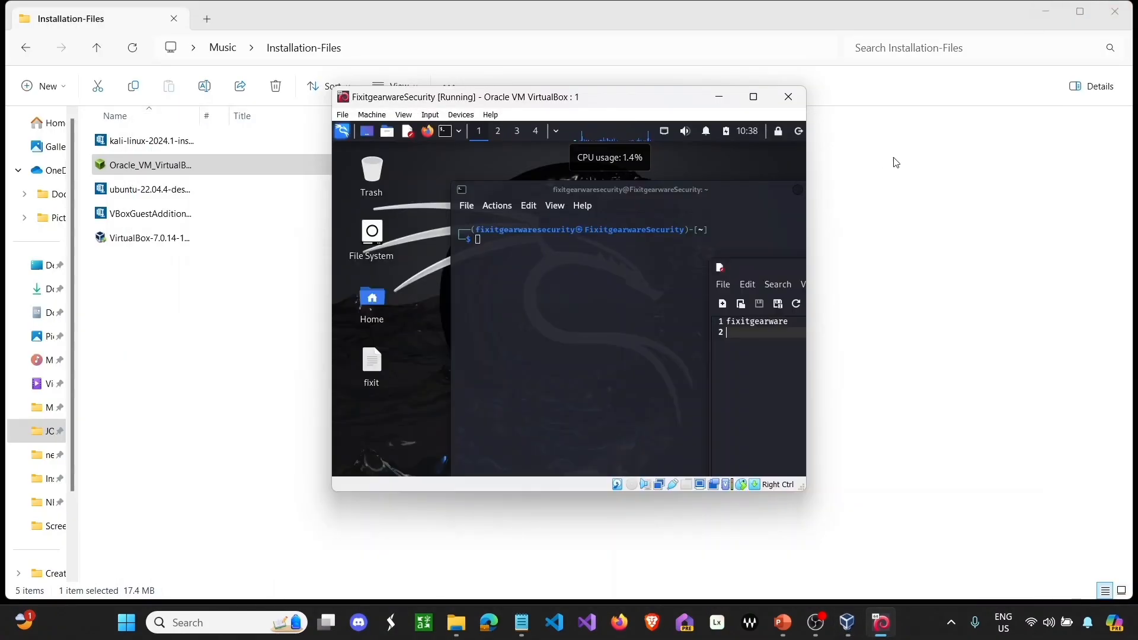
pyautogui.moveTo(371, 362); pyautogui.dragTo(224, 320)
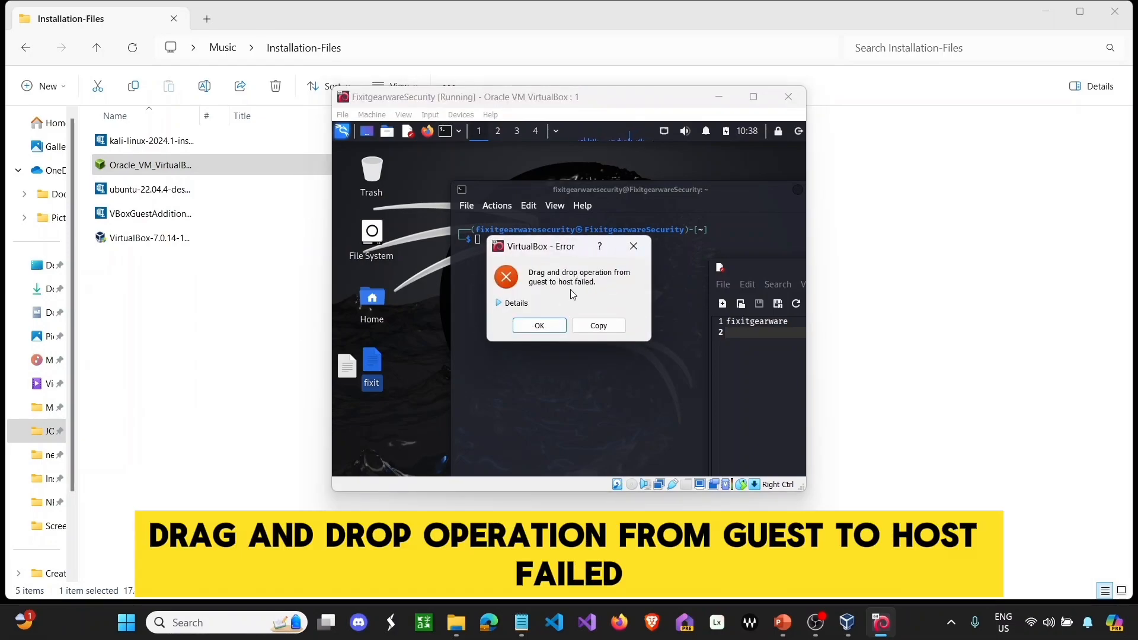
pyautogui.click(540, 326)
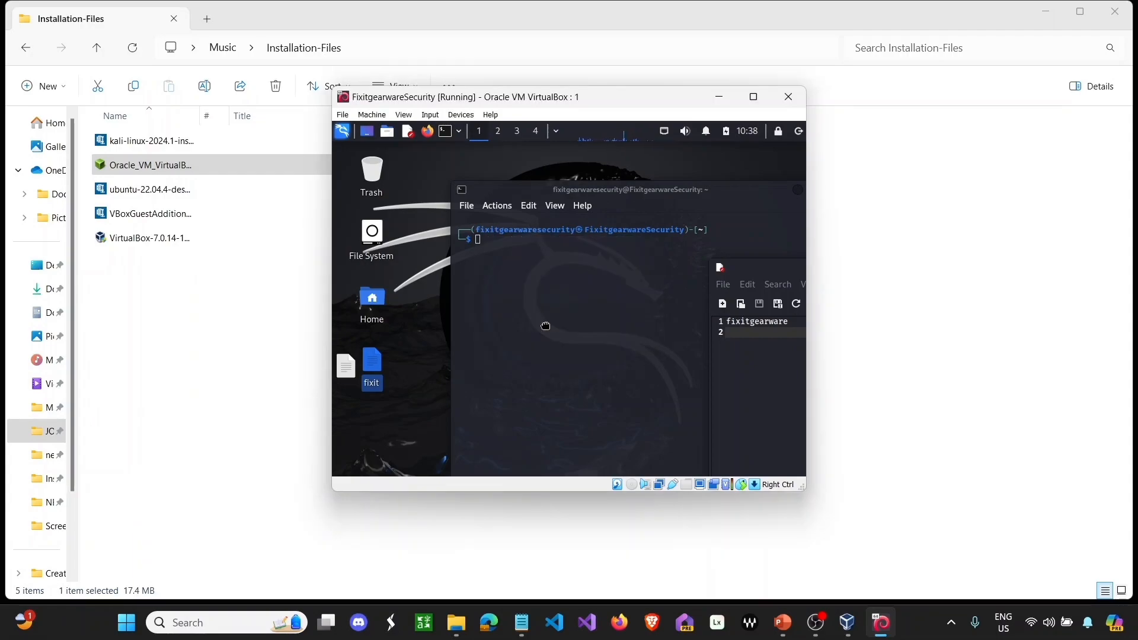
pyautogui.click(728, 103)
# - Delete the kali-linux image, Oracle_VM_VirtualBox extension pack and VirtualBox-7.0.14 installer from Installation-Files
pyautogui.click(180, 145)
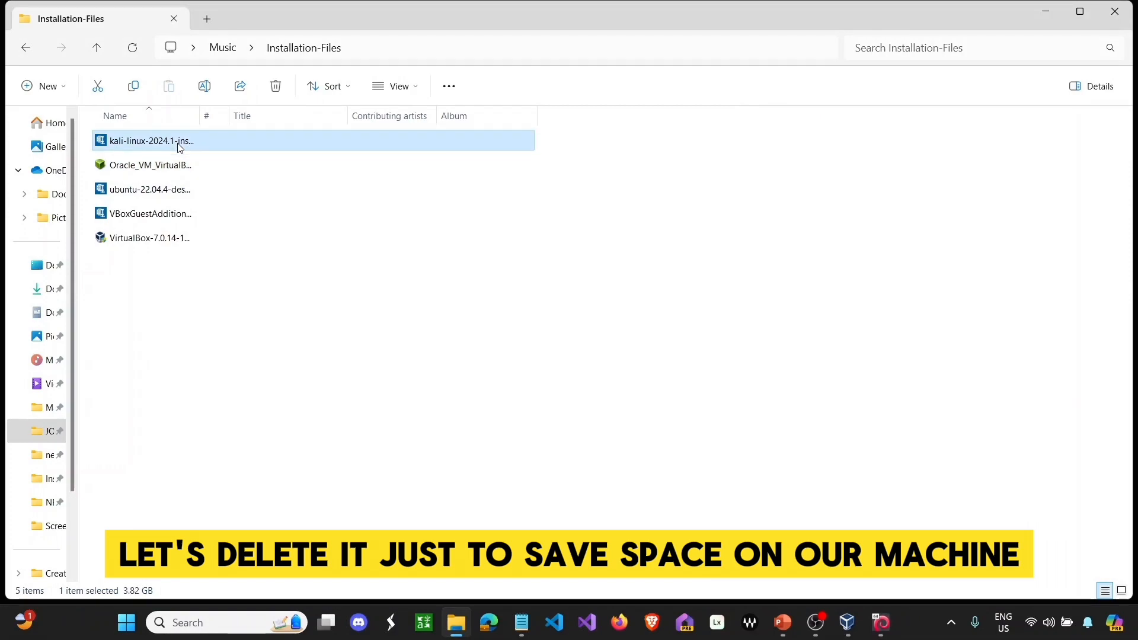
pyautogui.rightClick(180, 146)
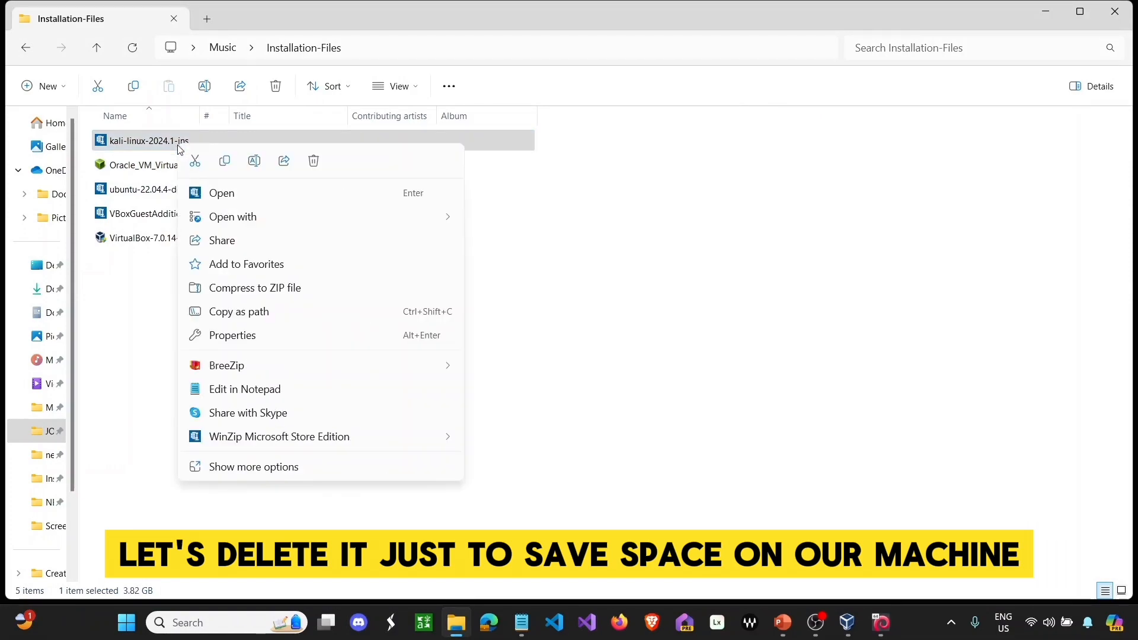
pyautogui.click(323, 165)
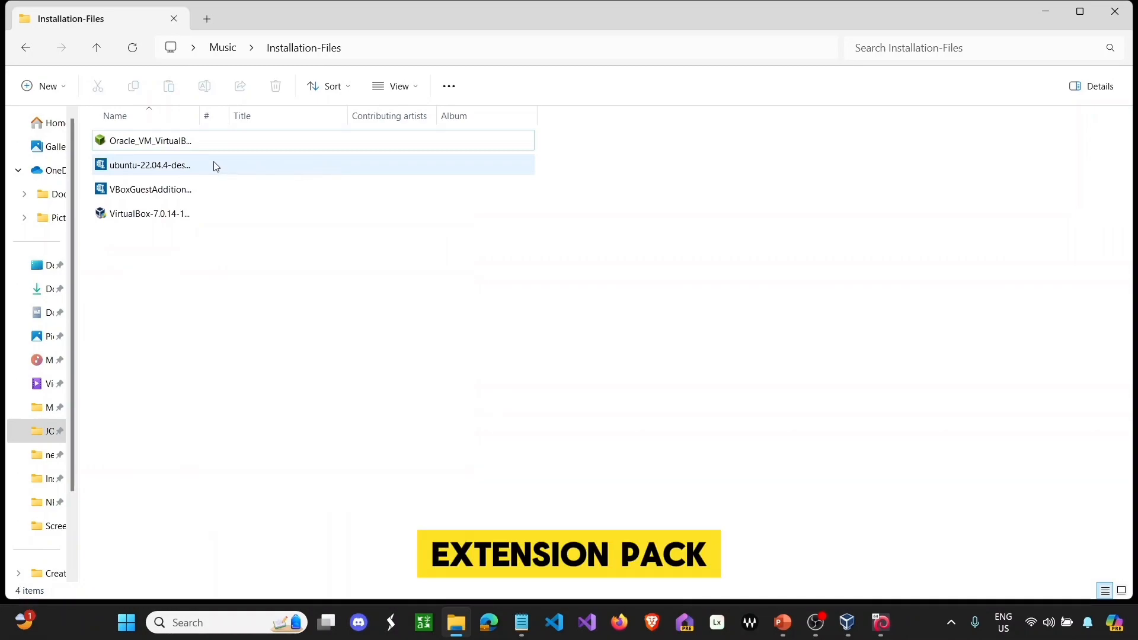
pyautogui.click(191, 143)
pyautogui.rightClick(190, 142)
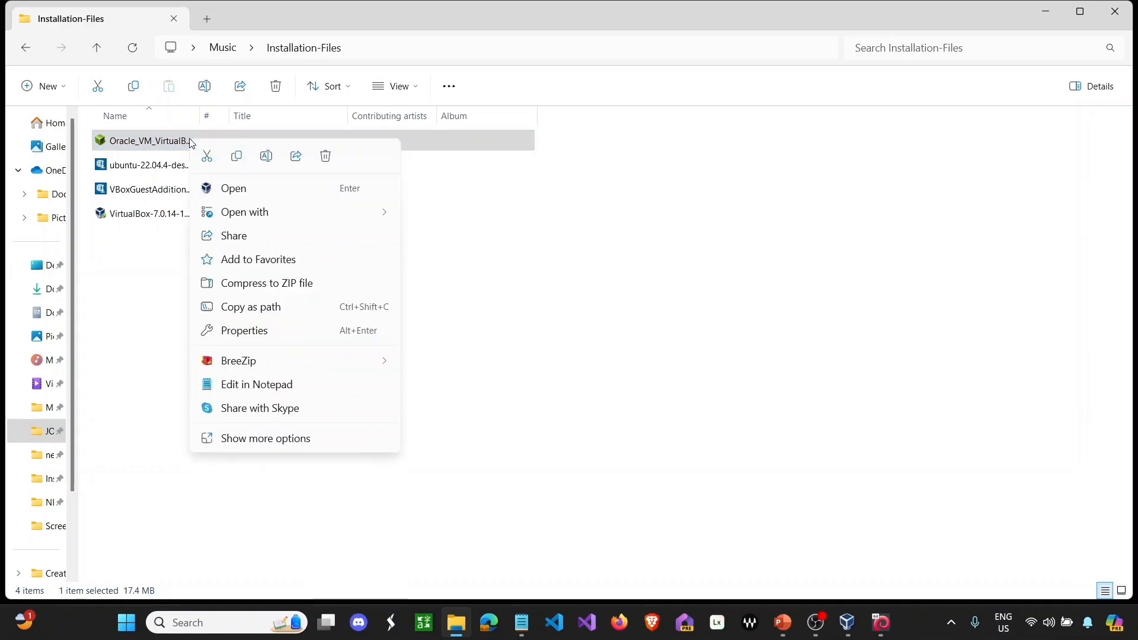
pyautogui.click(326, 156)
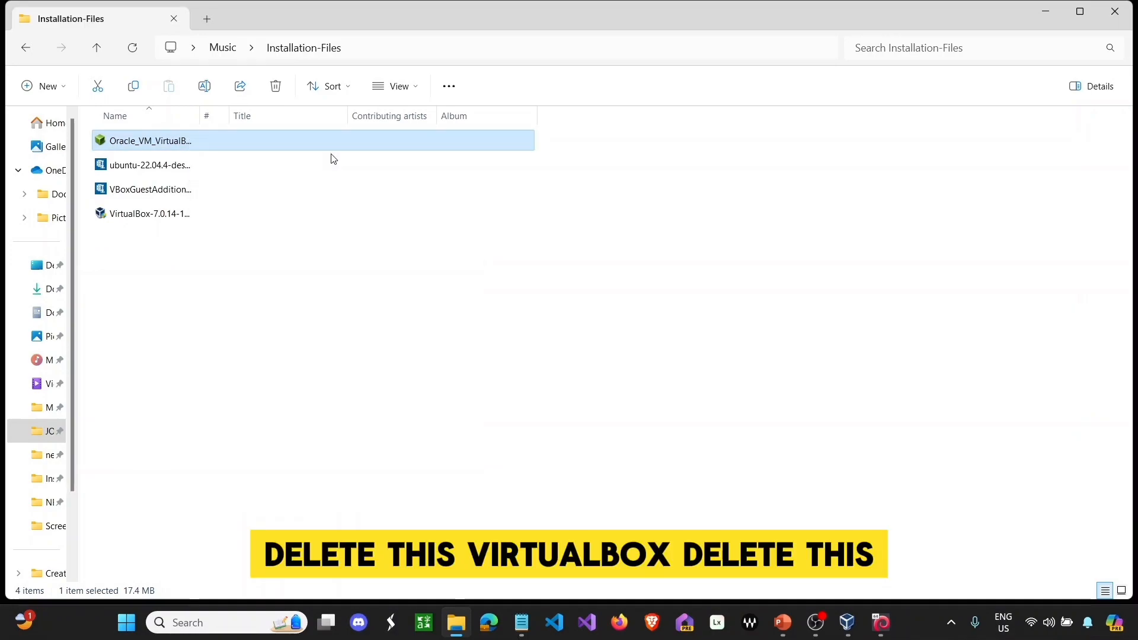
pyautogui.click(186, 189)
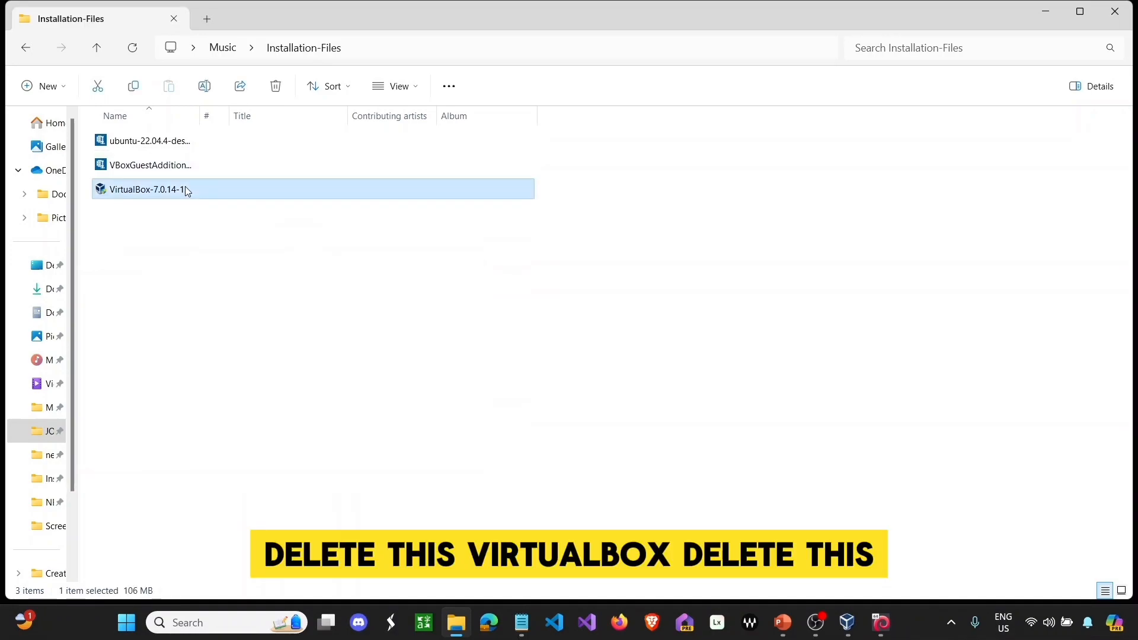
pyautogui.rightClick(186, 187)
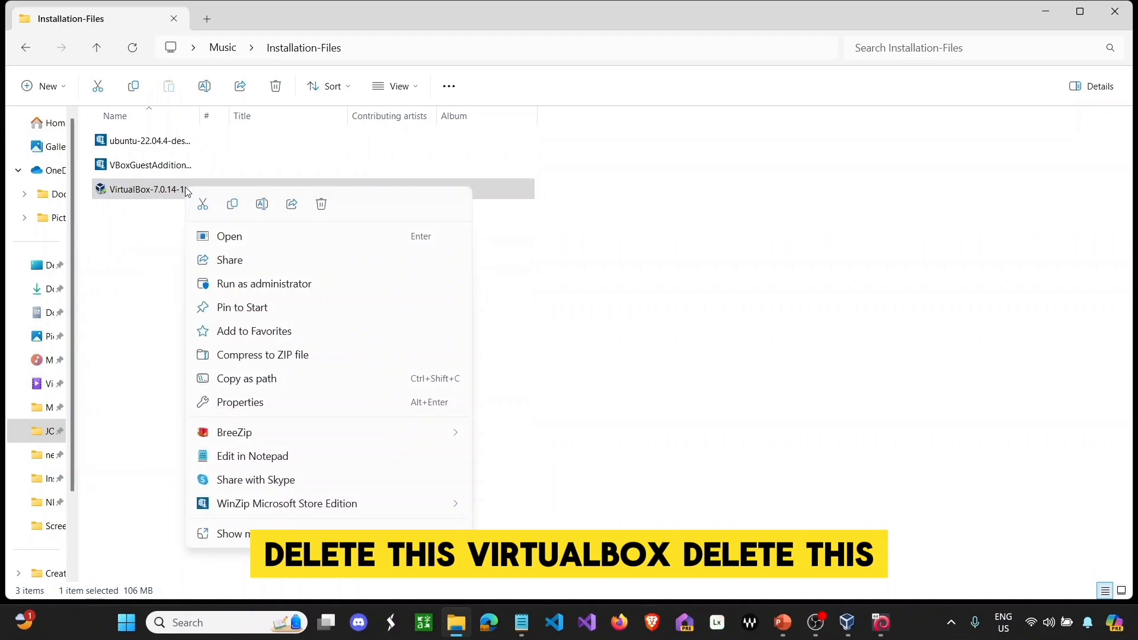
pyautogui.click(324, 205)
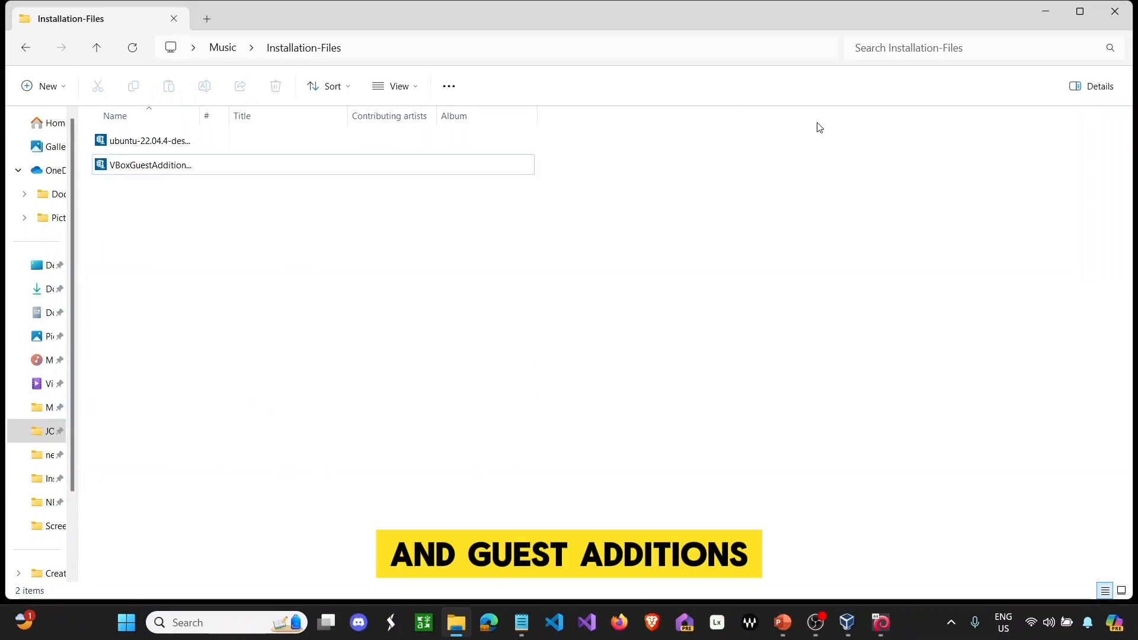
pyautogui.click(1044, 9)
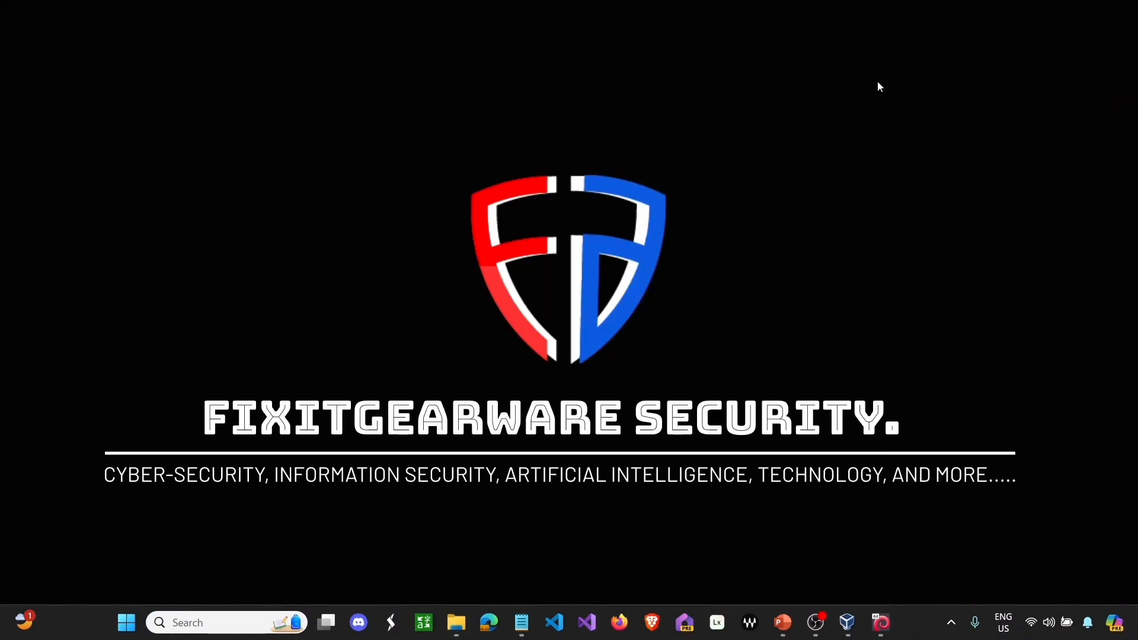
# - Turn off Show desktop icons in the desktop View menu and restore the VirtualBox Manager
pyautogui.rightClick(635, 93)
pyautogui.moveTo(645, 109)
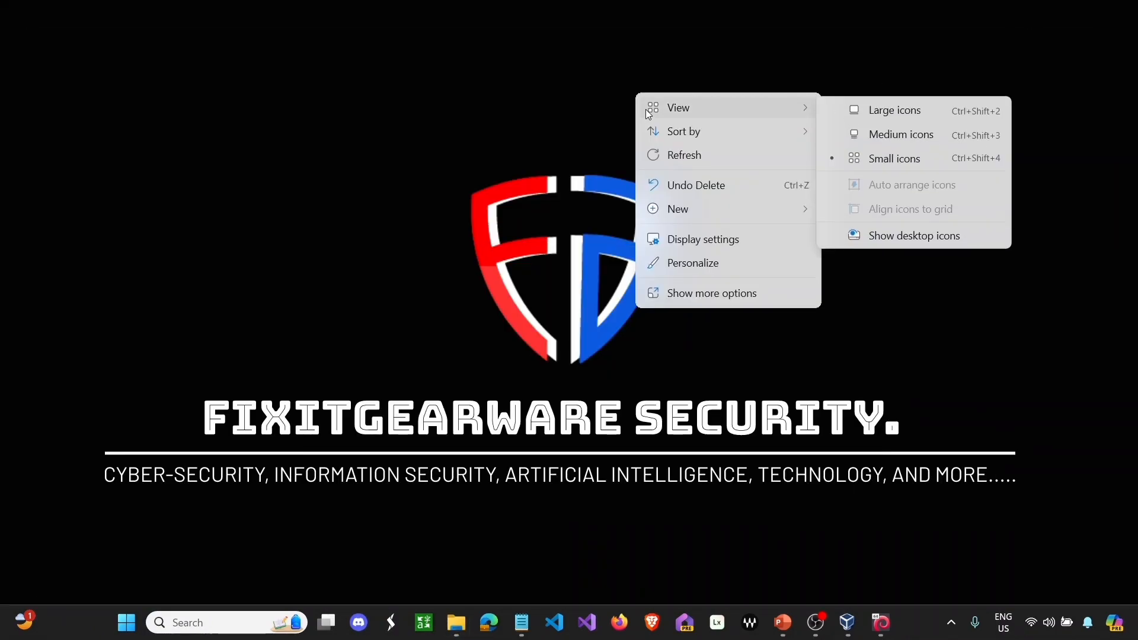
pyautogui.click(887, 237)
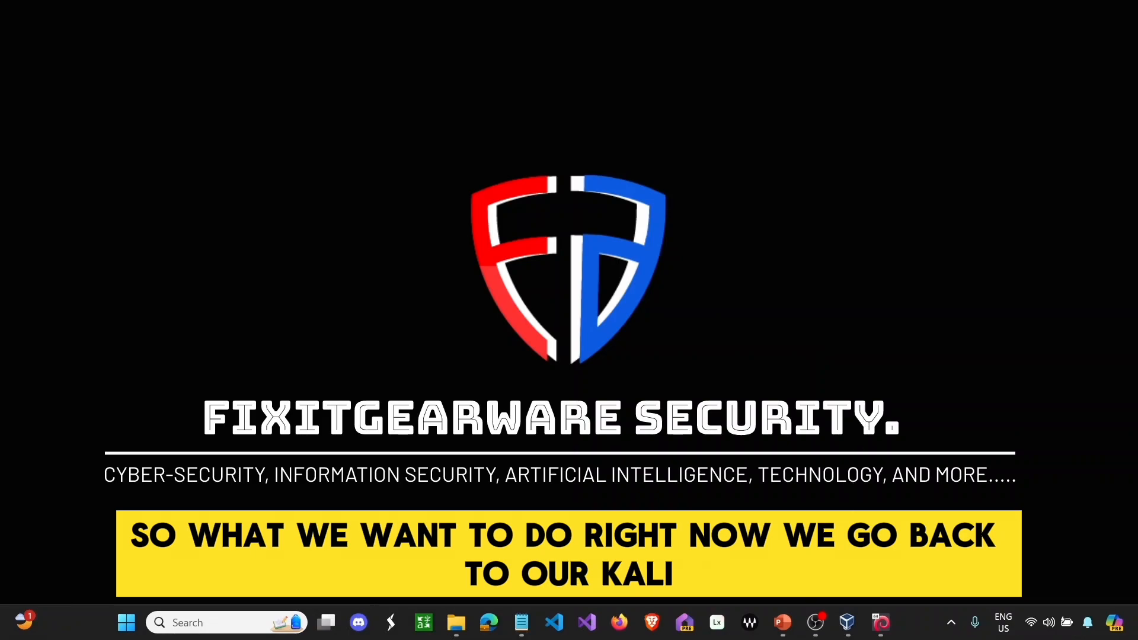
pyautogui.click(860, 618)
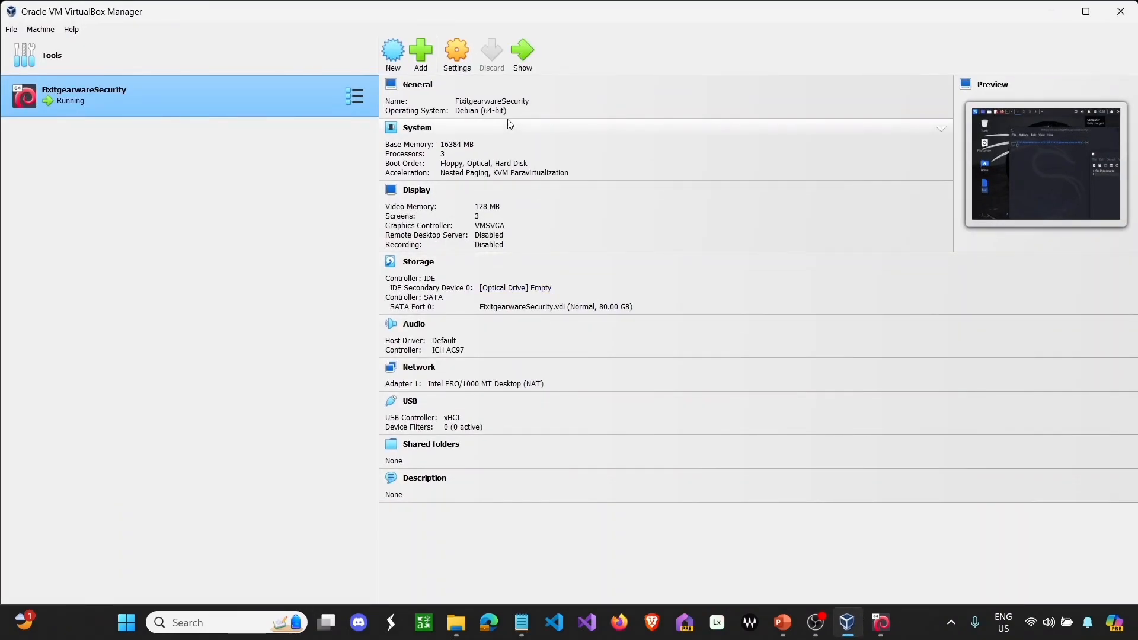
# - Mount VBoxGuestAdditions_7.0.14.iso in the Kali VM's empty IDE optical drive, save, and minimise the Manager
pyautogui.click(460, 54)
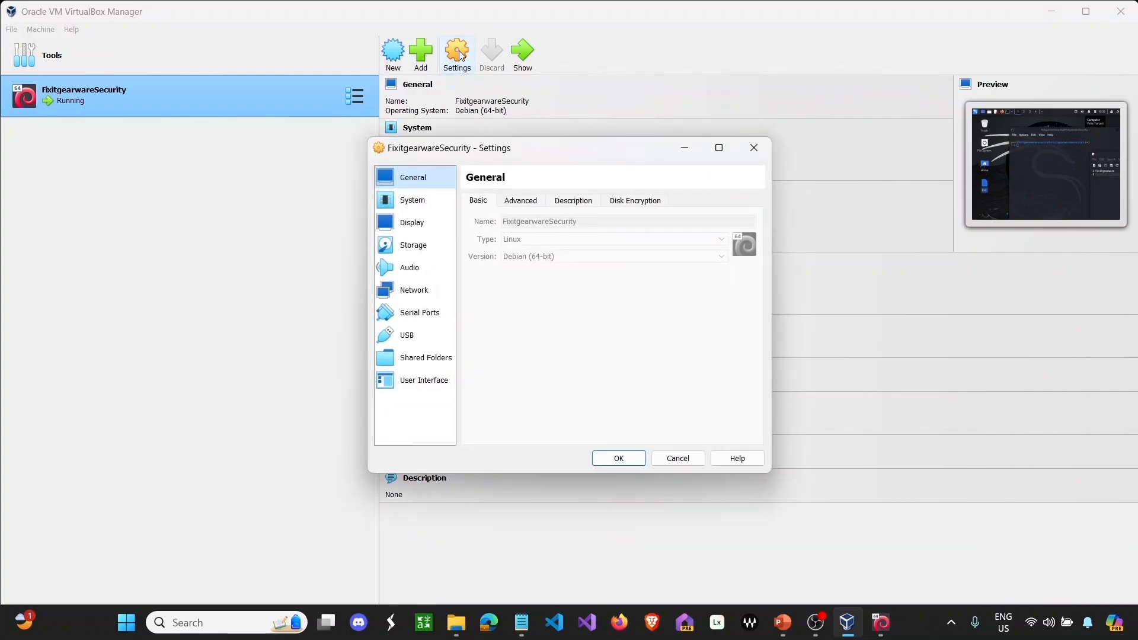
pyautogui.click(414, 254)
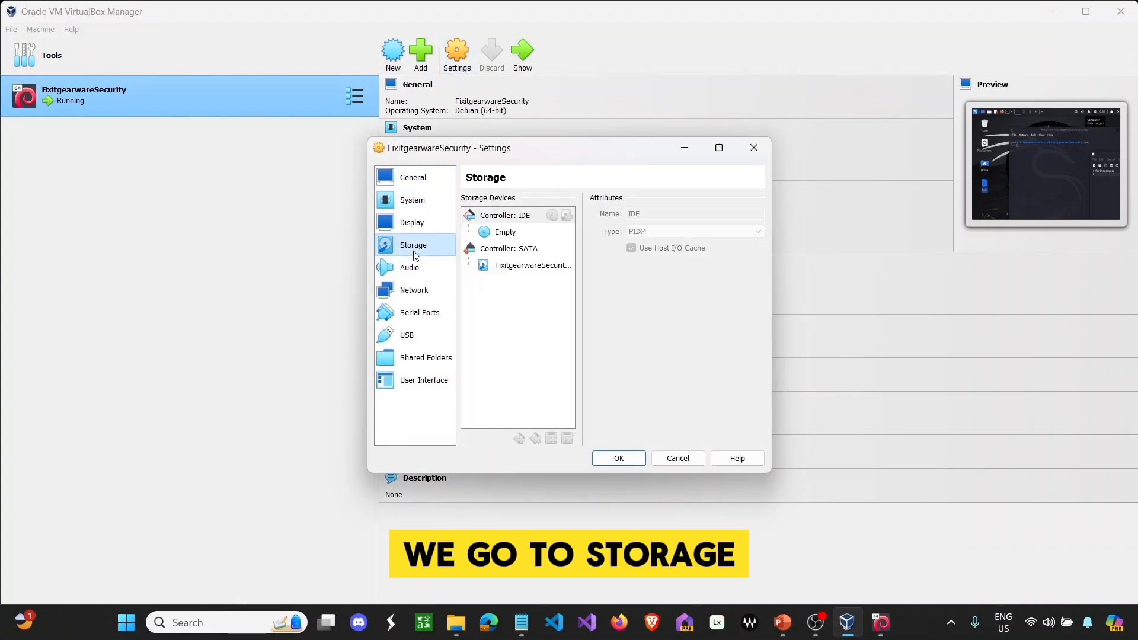
pyautogui.click(499, 235)
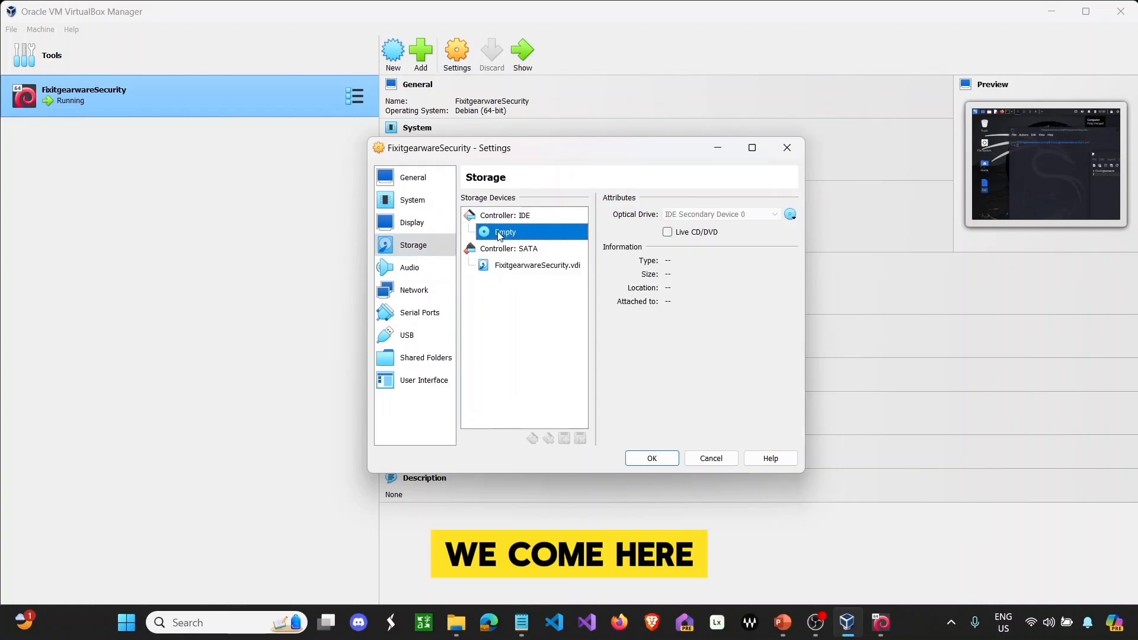
pyautogui.click(791, 215)
pyautogui.click(817, 244)
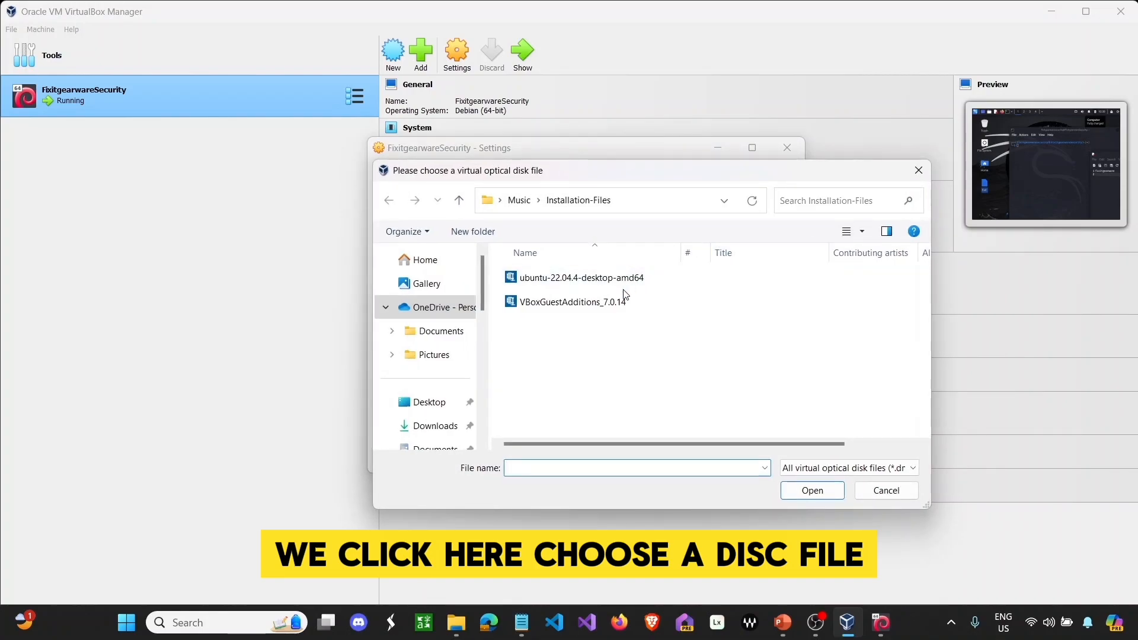
pyautogui.click(575, 302)
pyautogui.click(811, 491)
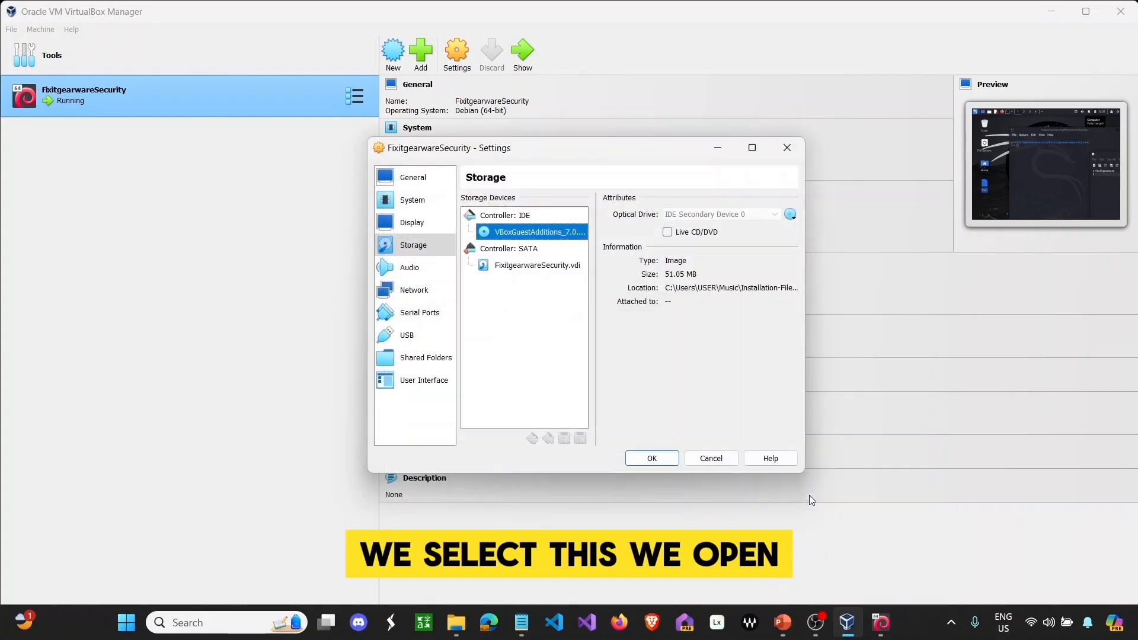
pyautogui.click(663, 457)
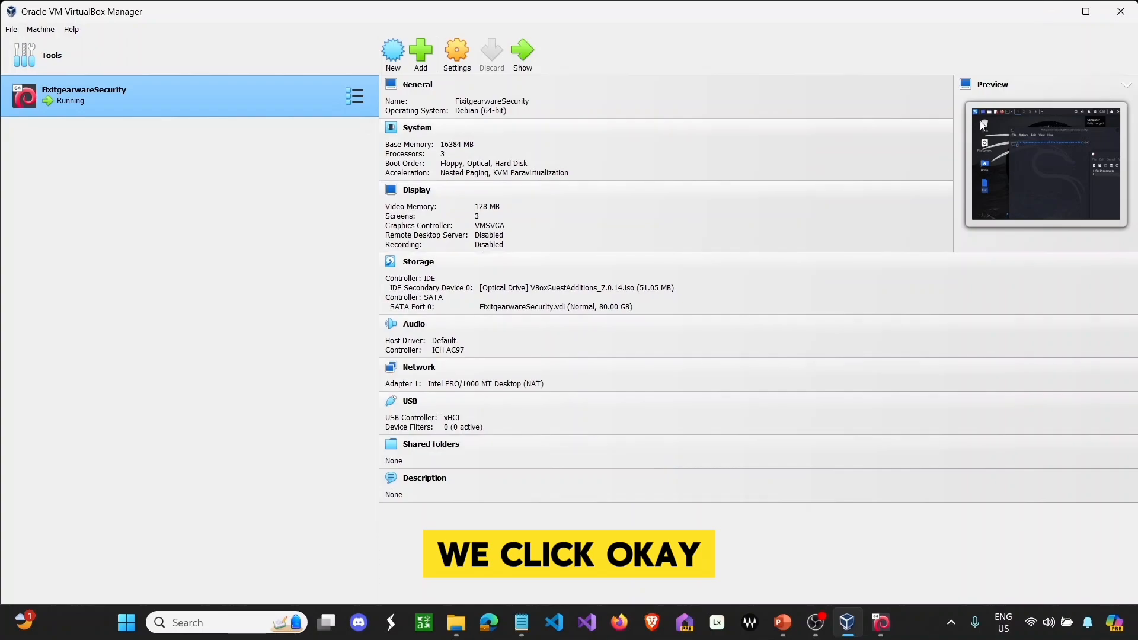
pyautogui.click(1052, 11)
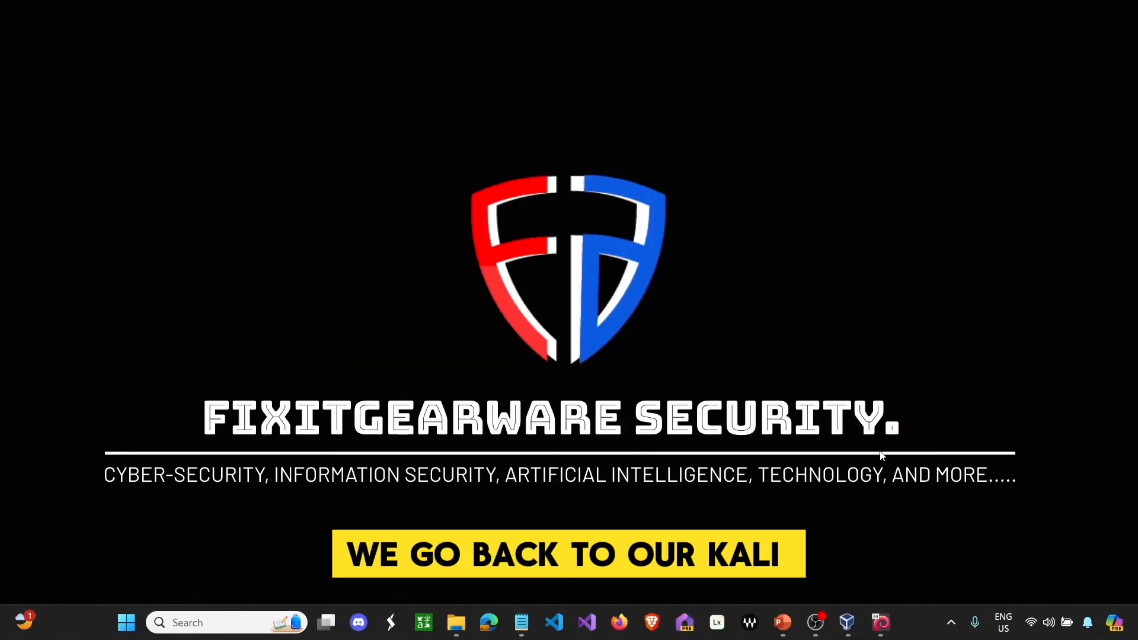
# - Maximise the Kali VM window and close the Mousepad and terminal windows
pyautogui.click(883, 621)
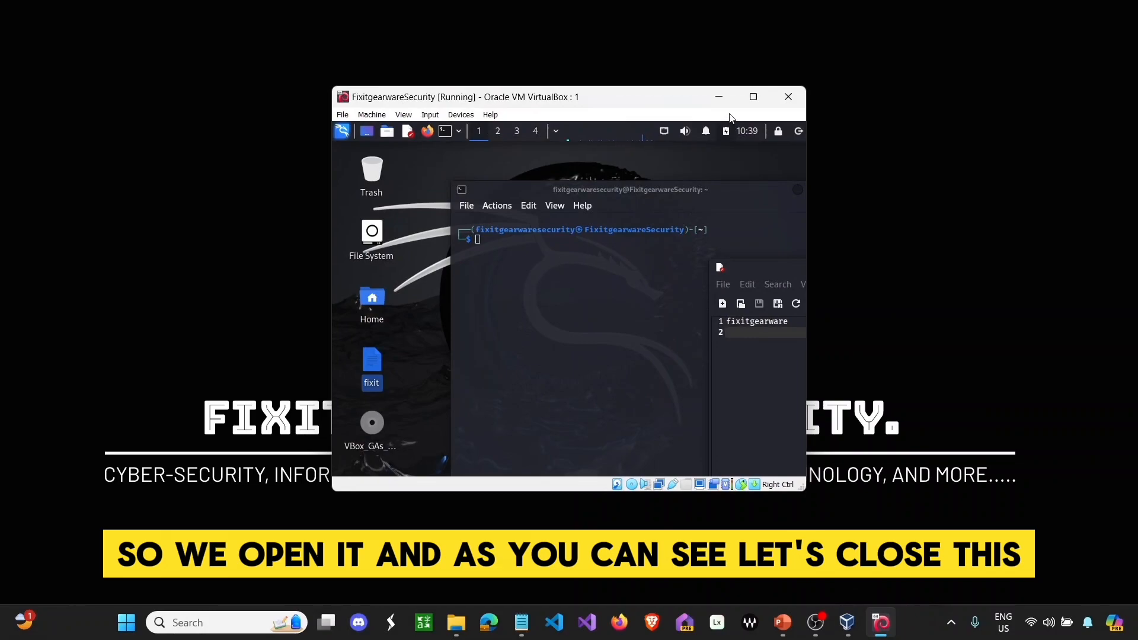
pyautogui.click(753, 97)
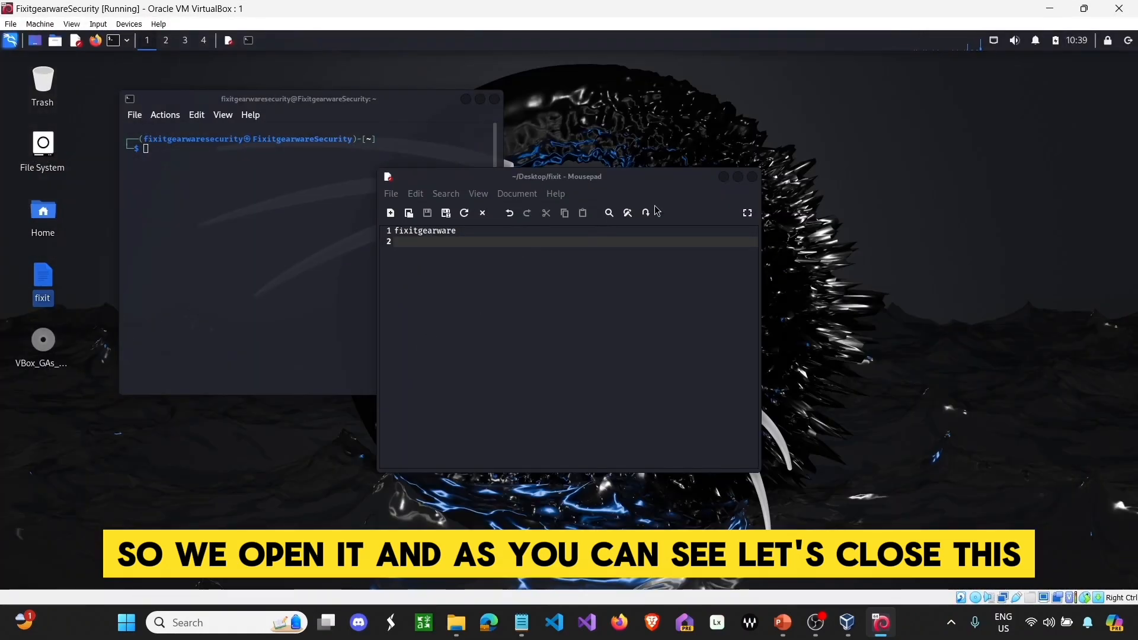
pyautogui.click(752, 176)
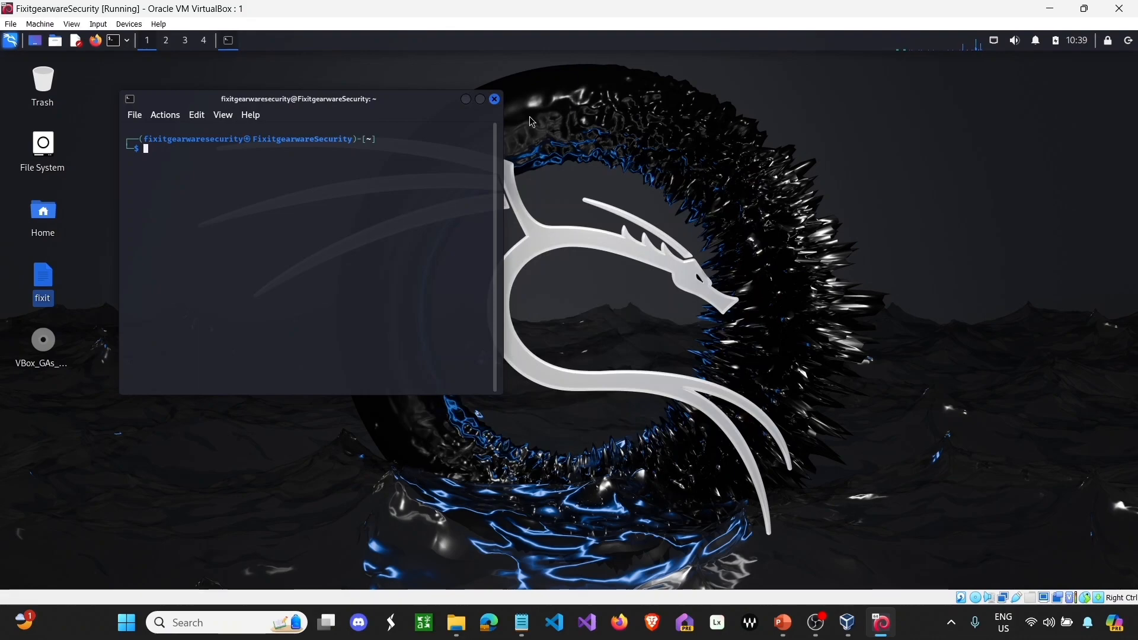
pyautogui.click(495, 99)
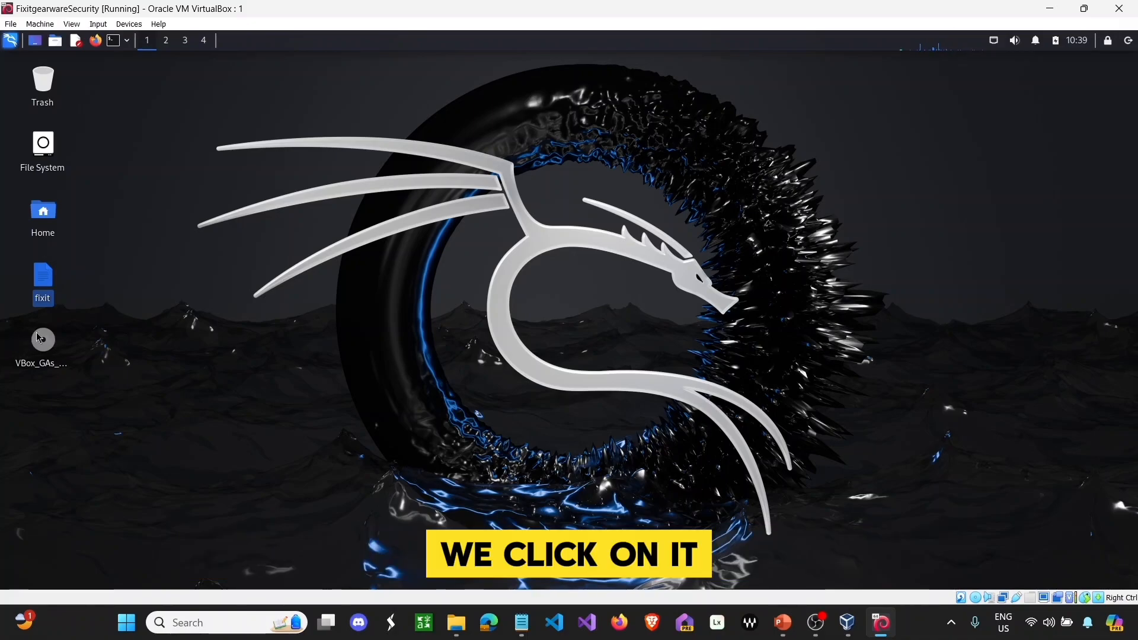
# - Open the VBox_GAs disc in a maximised file manager and open a terminal in /media/cdrom0
pyautogui.doubleClick(39, 343)
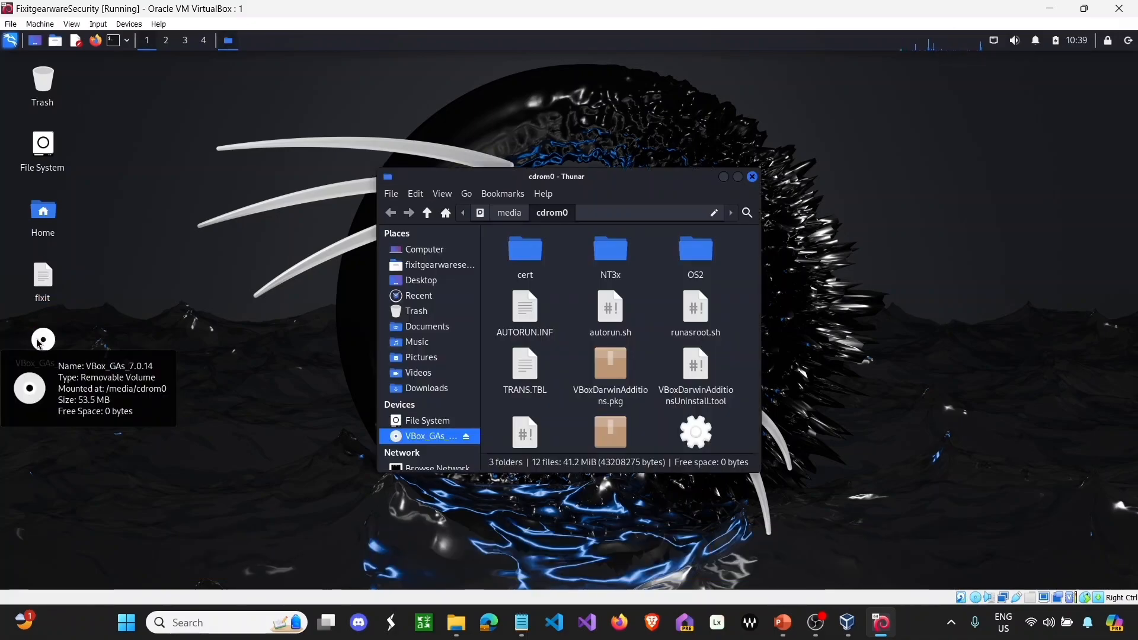
pyautogui.scroll(-2, 746, 321)
pyautogui.scroll(-1, 746, 321)
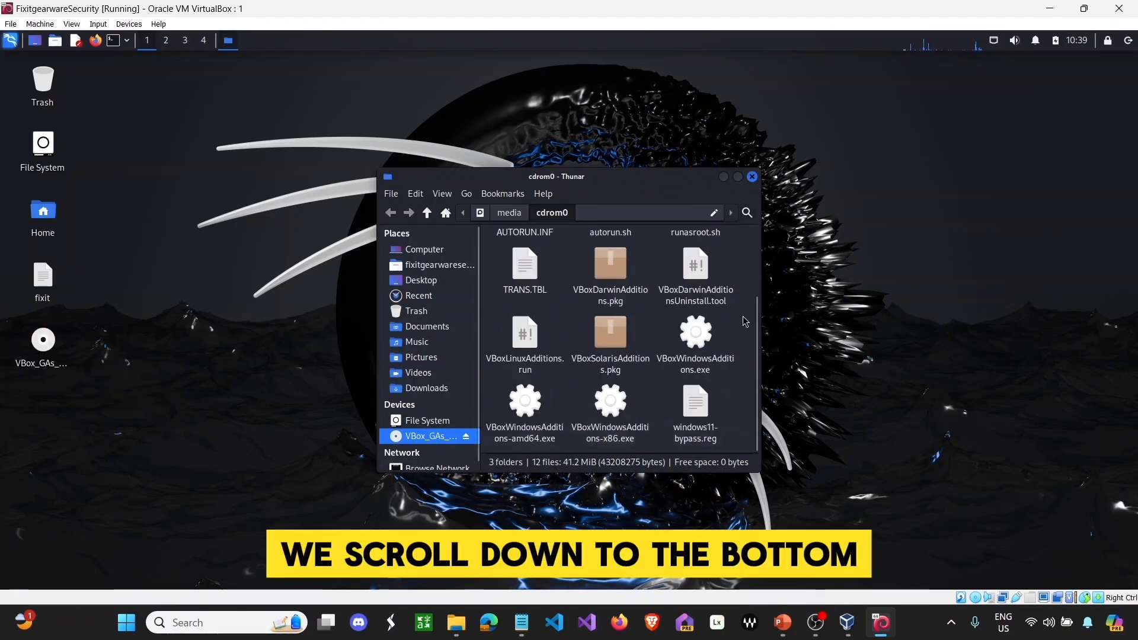
pyautogui.click(739, 177)
pyautogui.rightClick(482, 215)
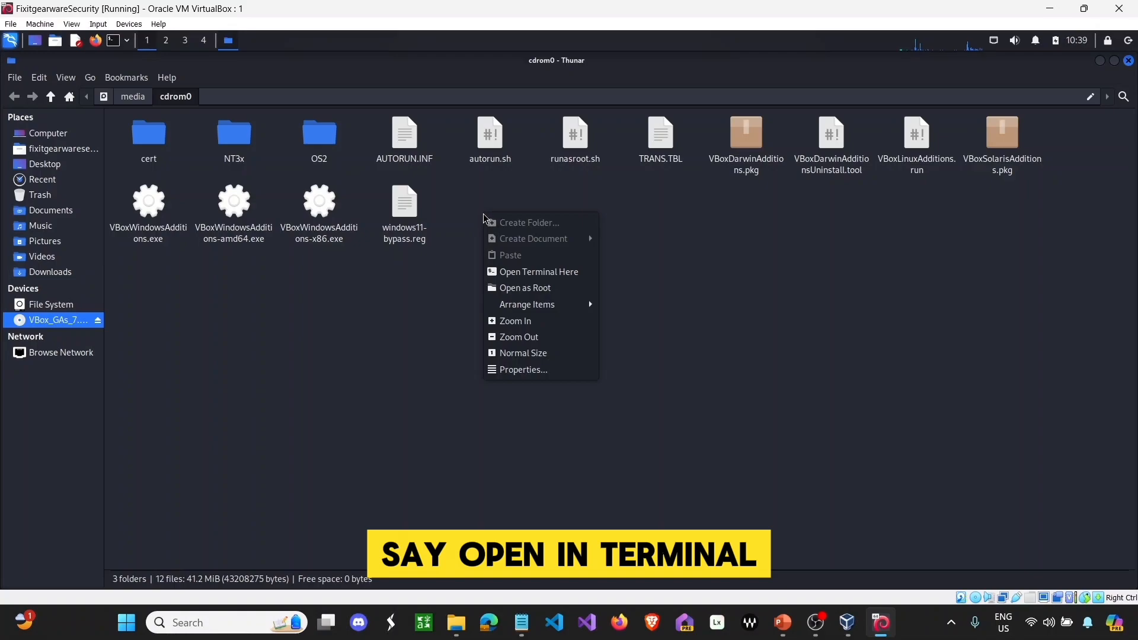
pyautogui.click(514, 272)
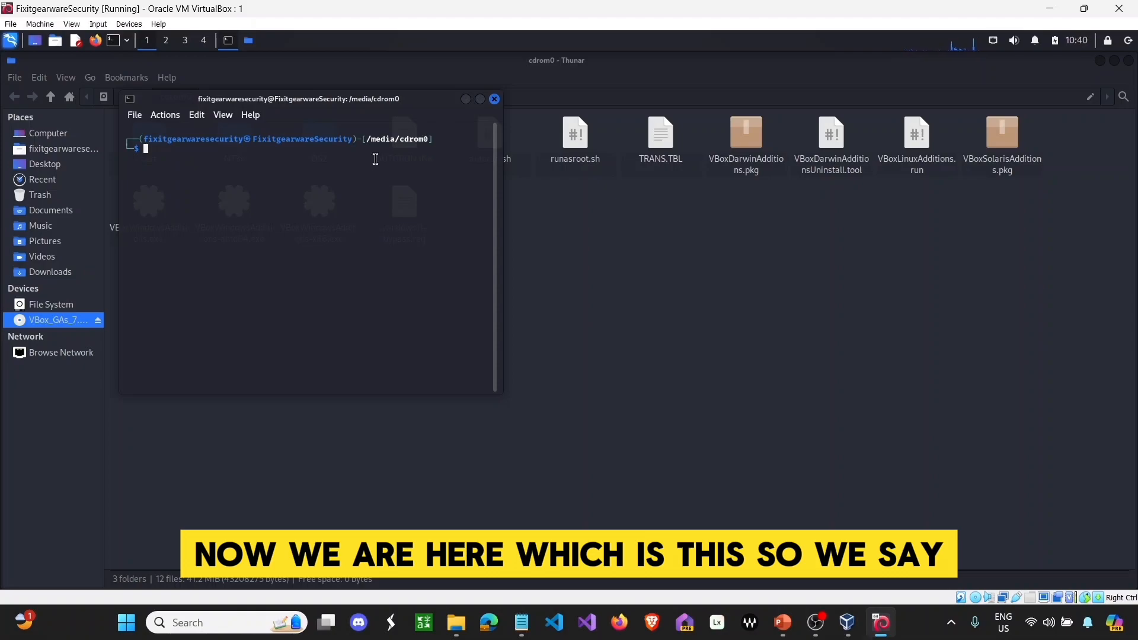
# - Minimise the file manager so the cdrom0 terminal is in front
pyautogui.click(1048, 9)
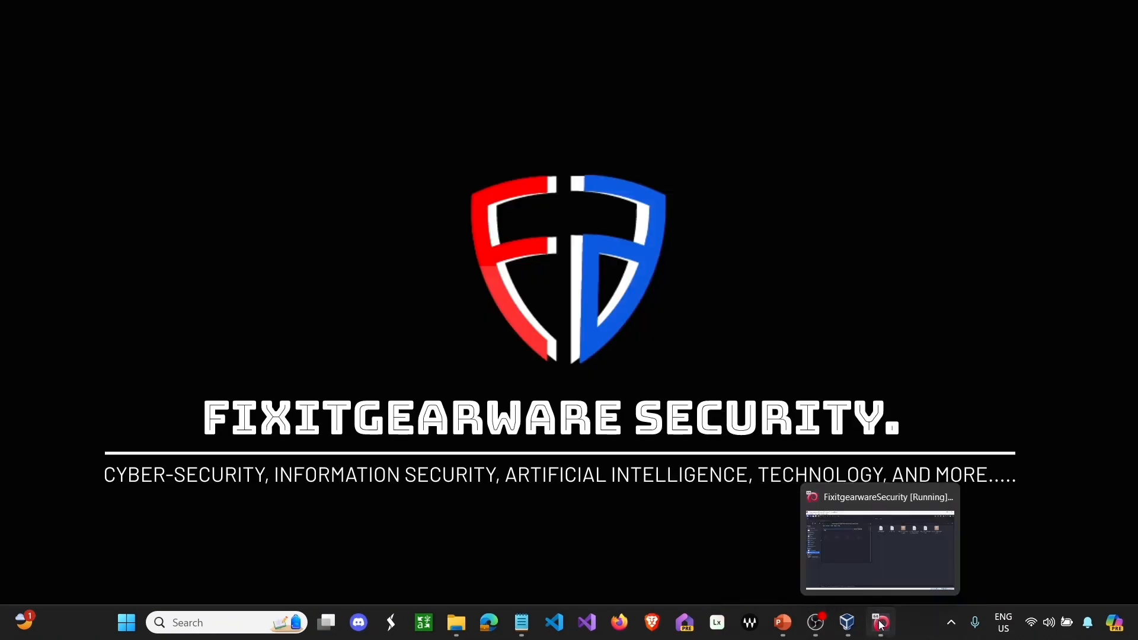
pyautogui.click(882, 624)
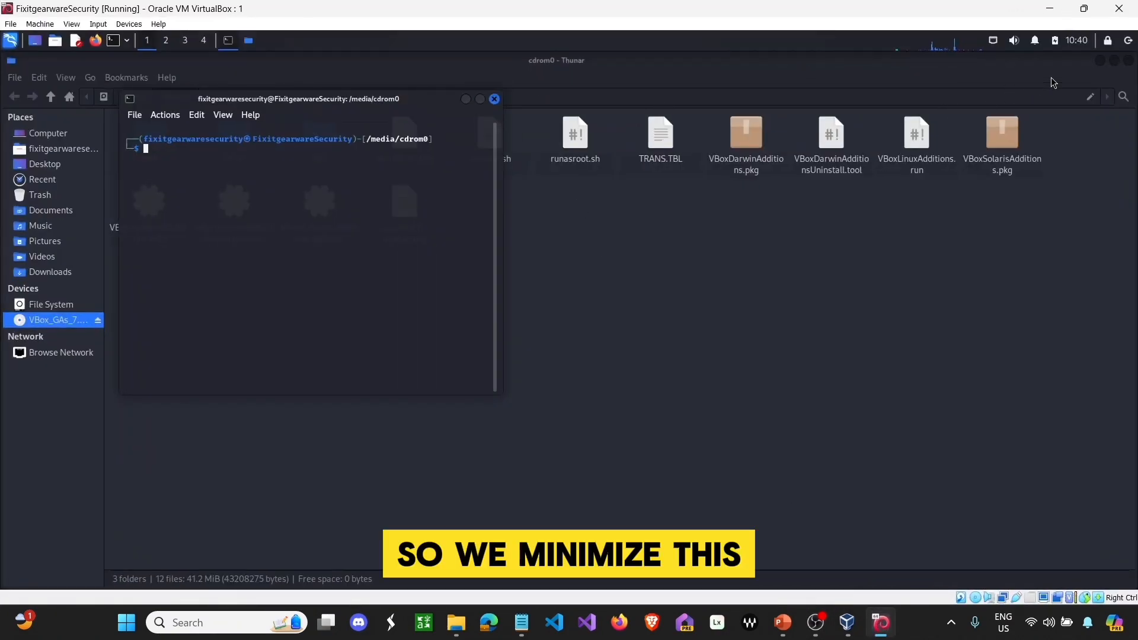
pyautogui.click(1099, 61)
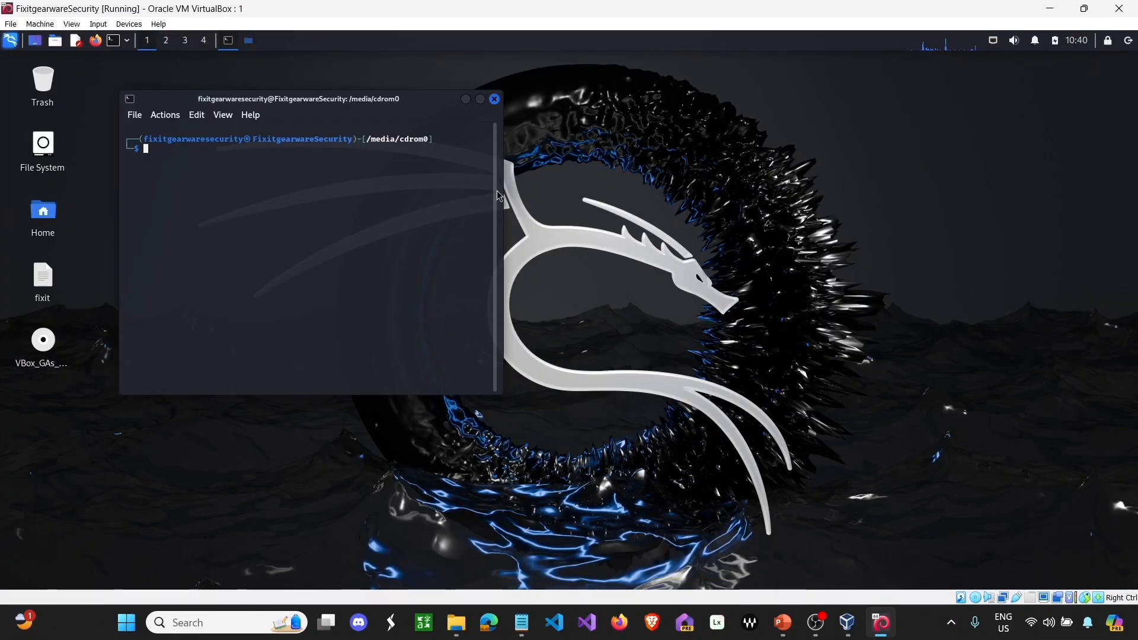
# - List the disc's files and copy the name VBoxLinuxAdditions.run
pyautogui.write('ls')
pyautogui.press('Return')
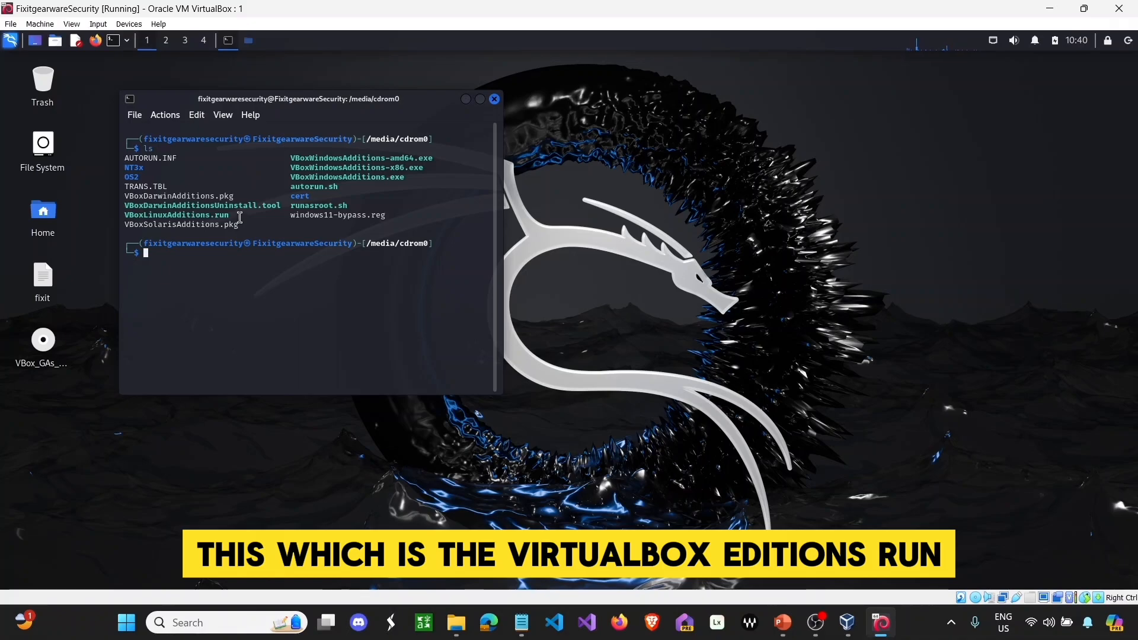
pyautogui.moveTo(235, 216); pyautogui.dragTo(122, 213)
pyautogui.rightClick(127, 215)
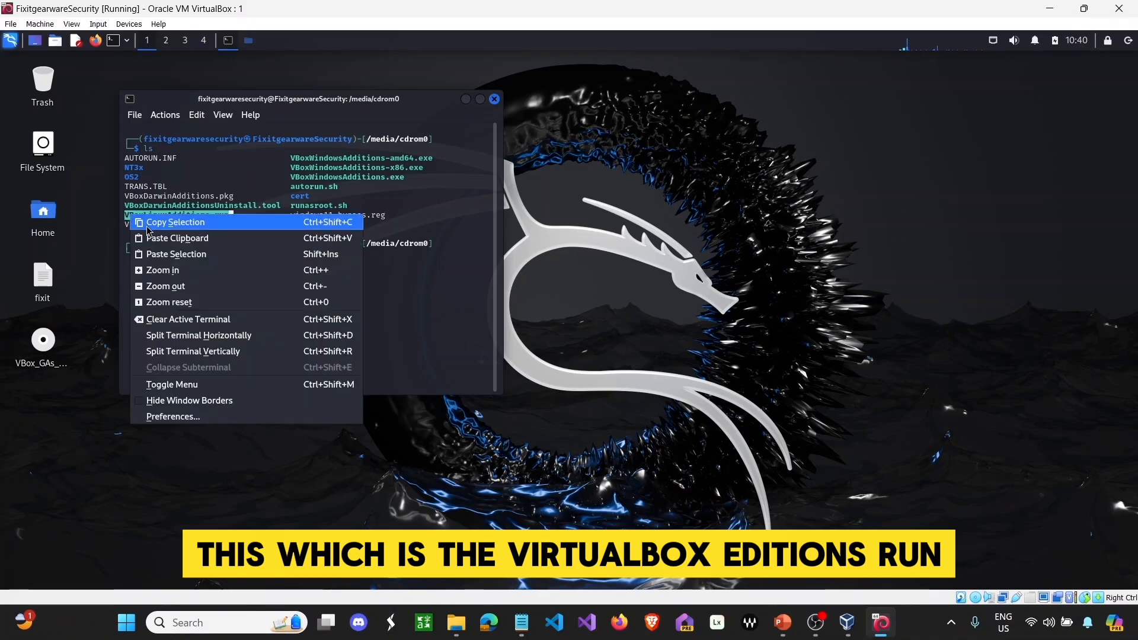
pyautogui.click(149, 221)
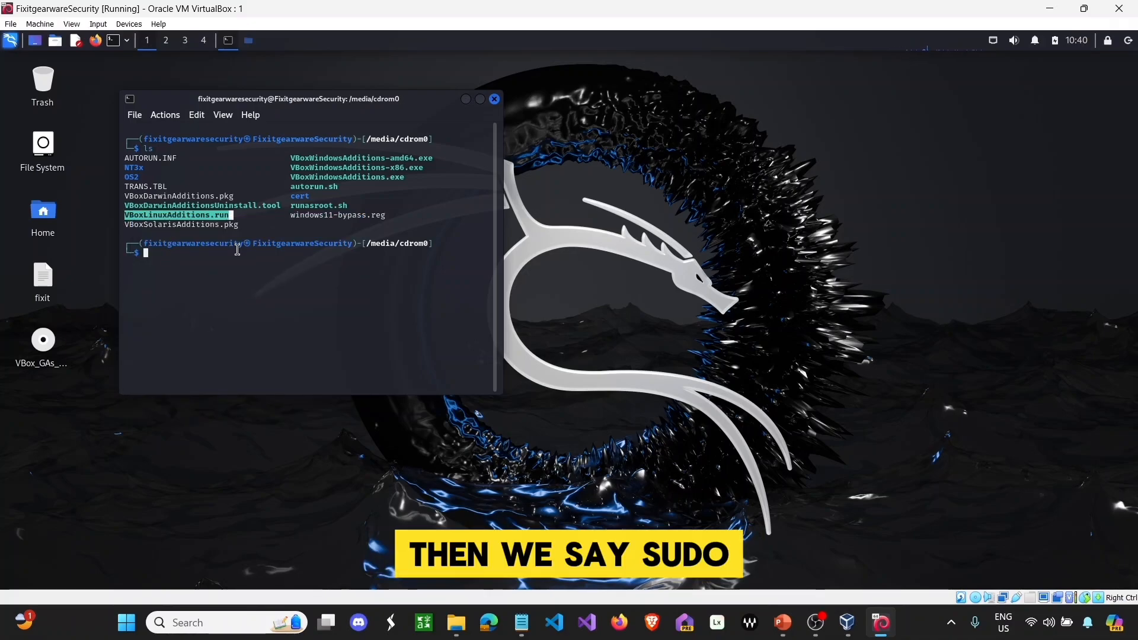
# - Run sudo chmod on VBoxLinuxAdditions.run with the sudo password, then start typing 'sudo sh .'
pyautogui.write('sudo')
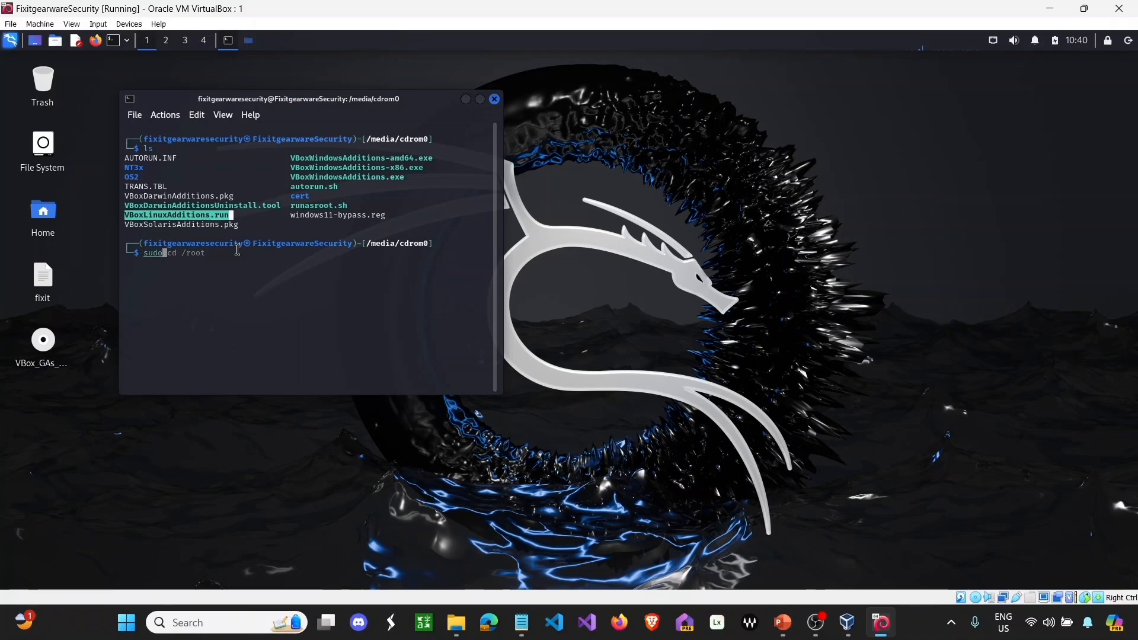
pyautogui.write(' ch')
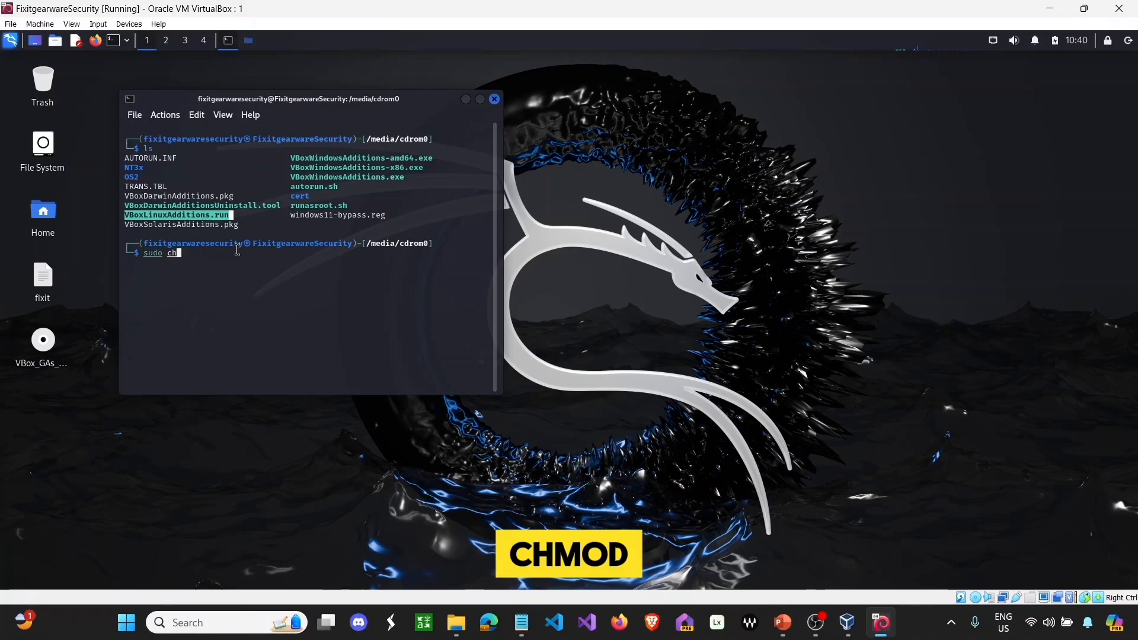
pyautogui.write('mod +x')
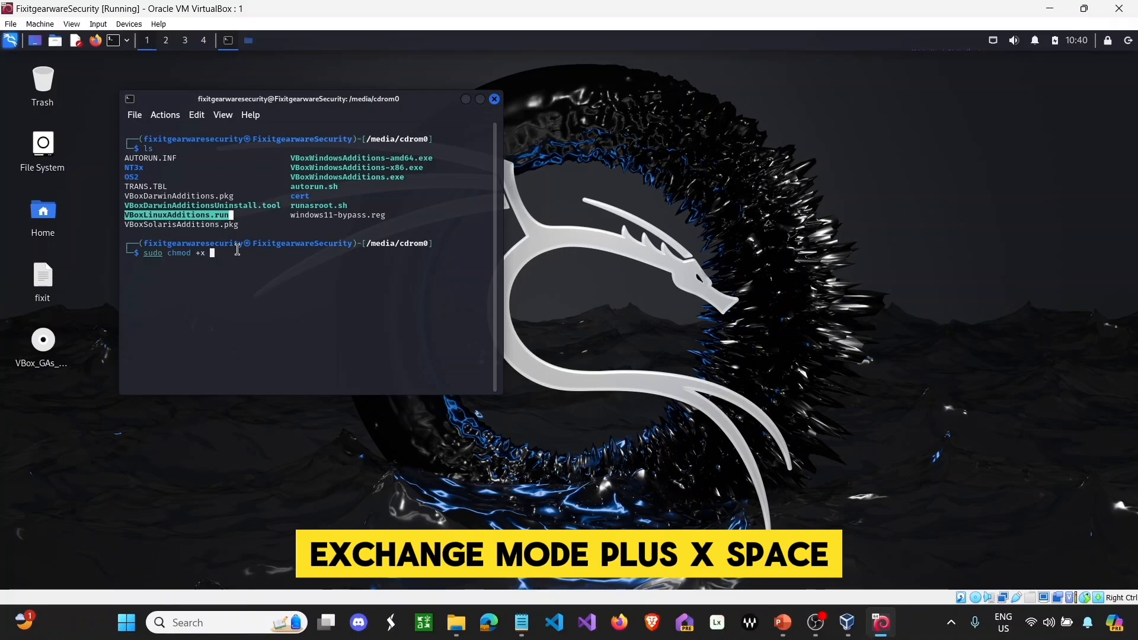
pyautogui.rightClick(237, 249)
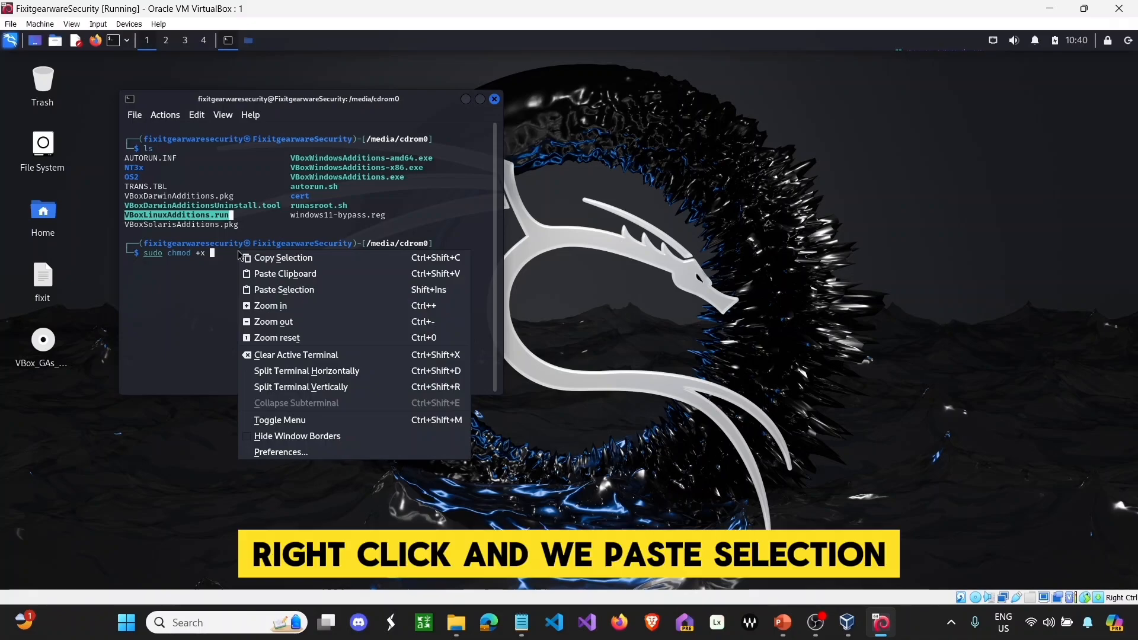
pyautogui.click(274, 289)
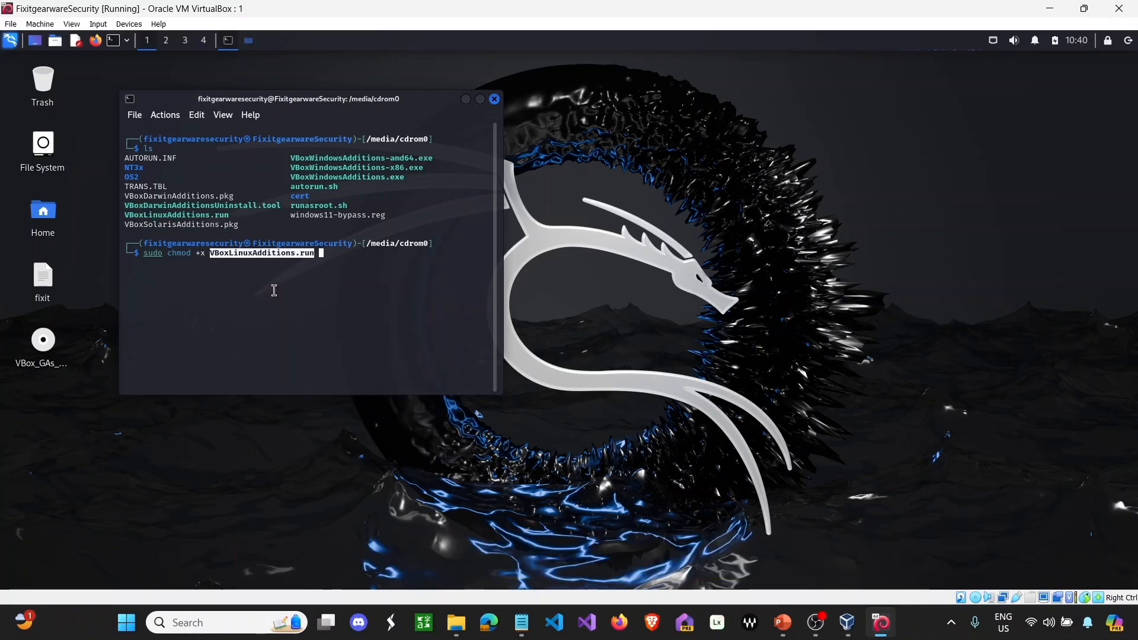
pyautogui.press('Return')
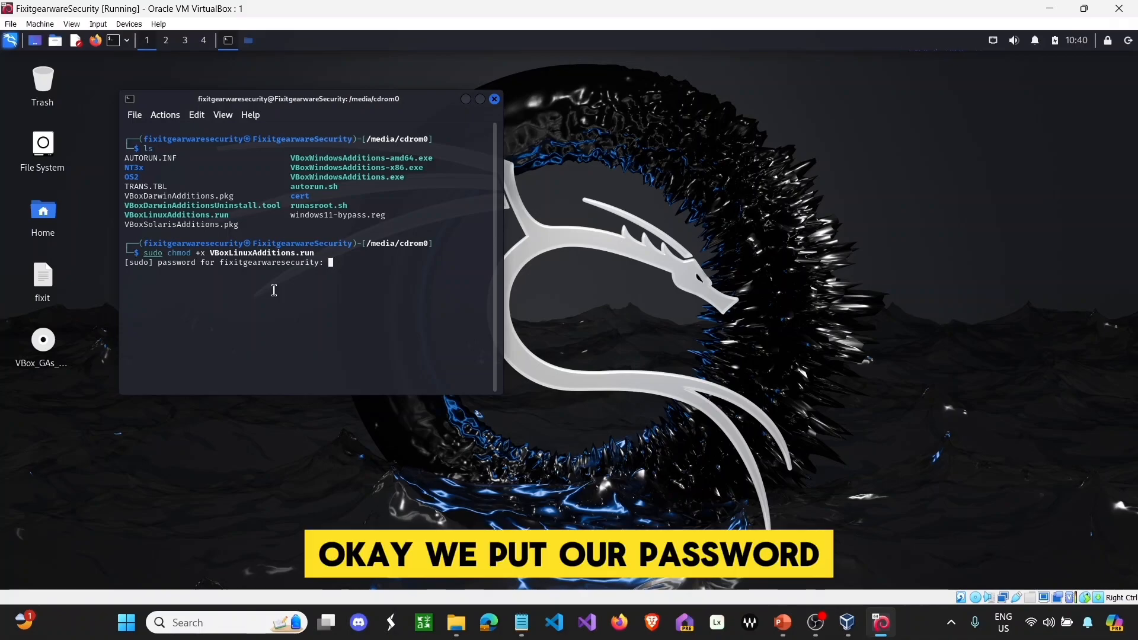
pyautogui.press('Return')
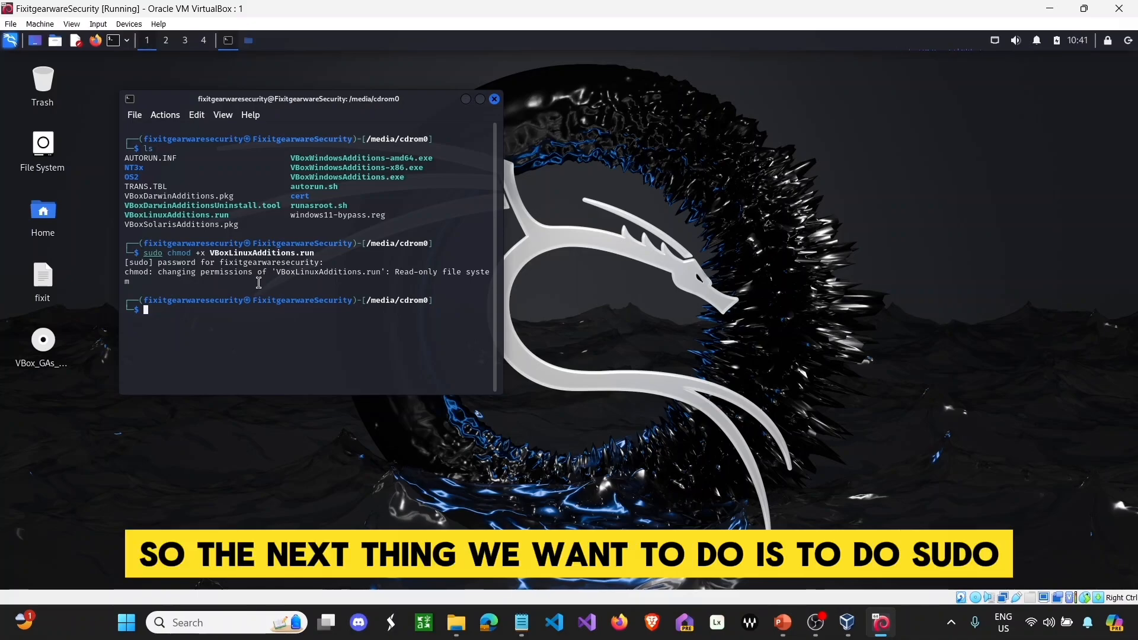
pyautogui.write('s')
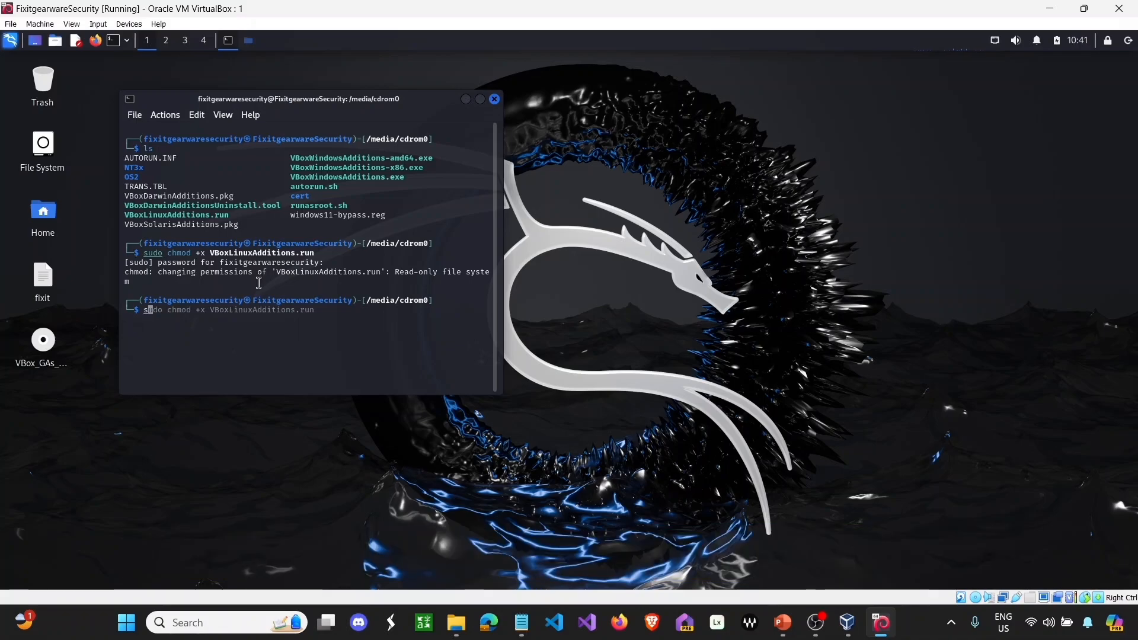
pyautogui.write('udo sh ./')
# - Run sudo sh ./VBoxLinuxAdditions.run and answer 'yes' to continue installing
pyautogui.rightClick(263, 320)
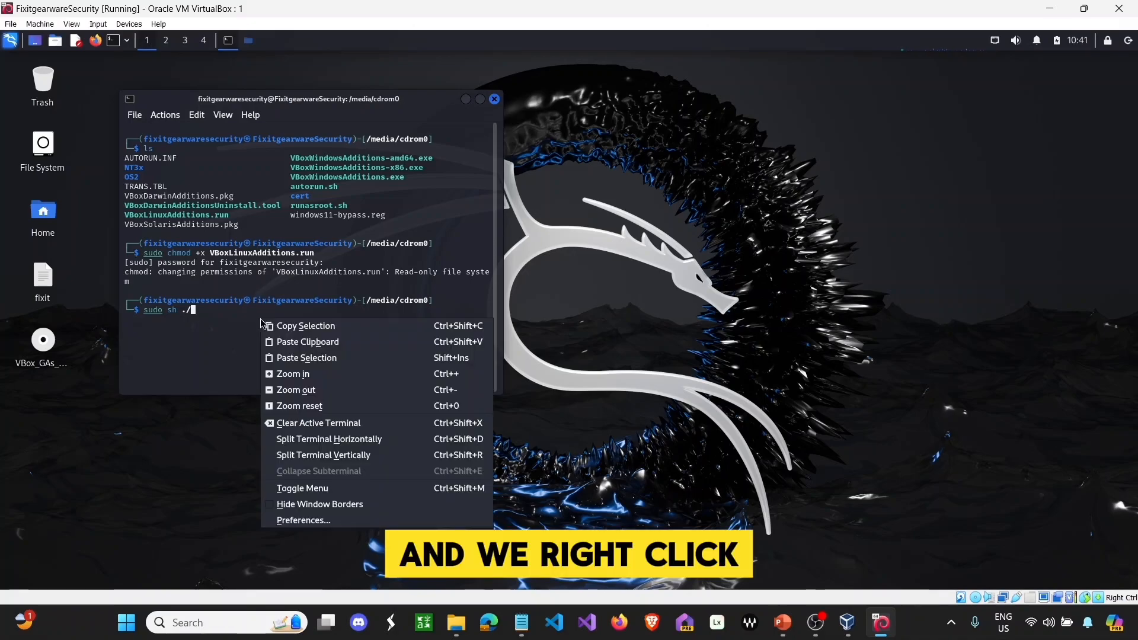
pyautogui.click(296, 358)
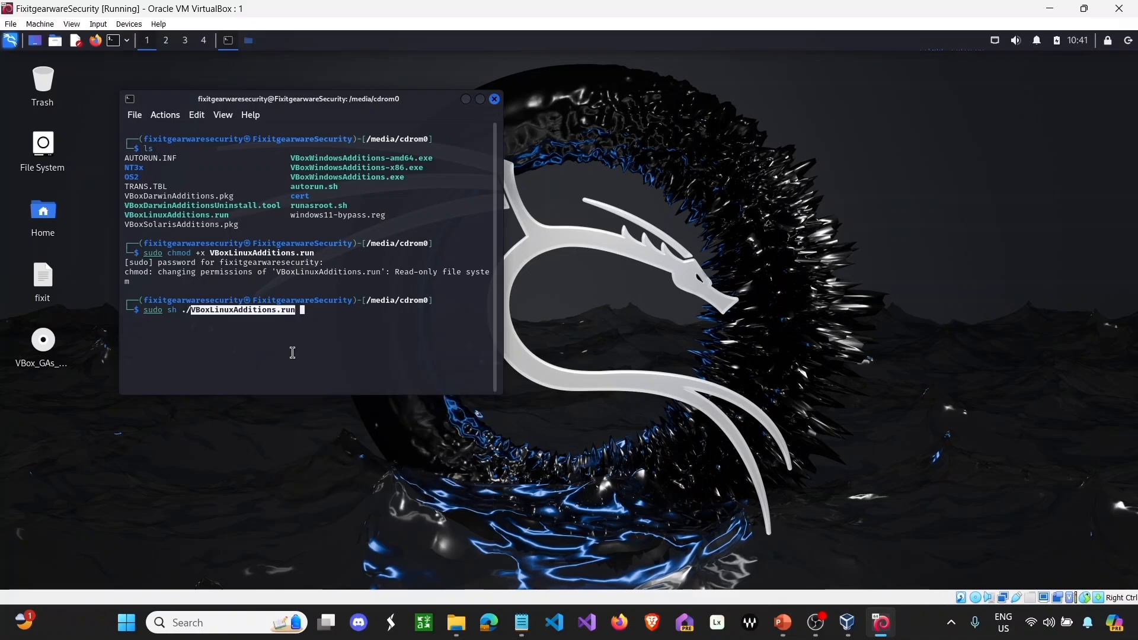
pyautogui.press('Return')
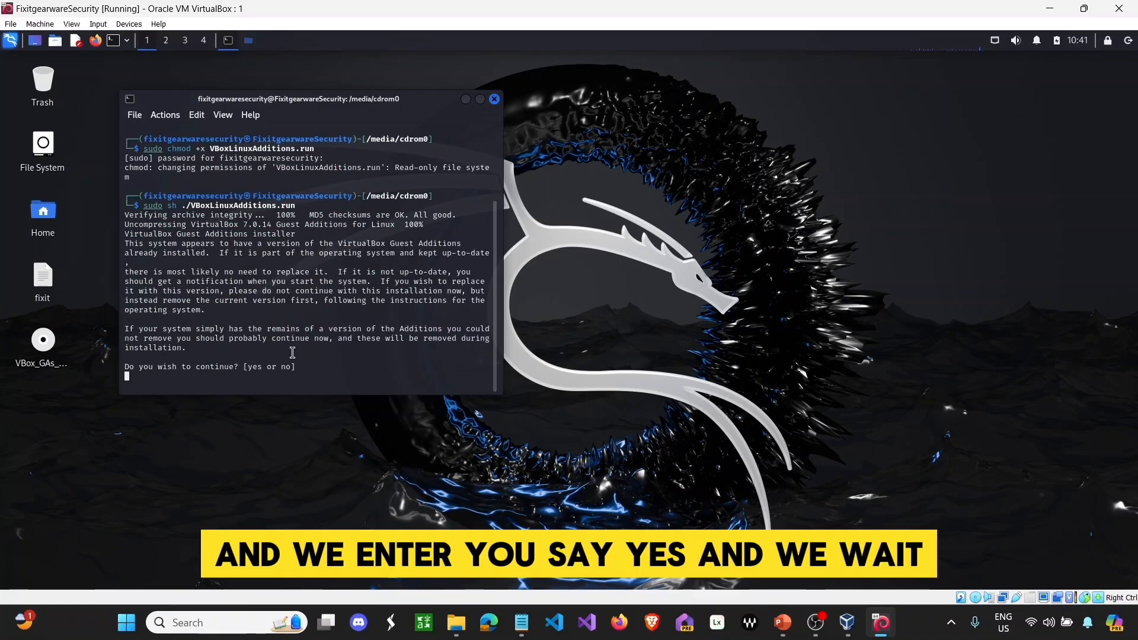
pyautogui.write('yes')
pyautogui.press('Return')
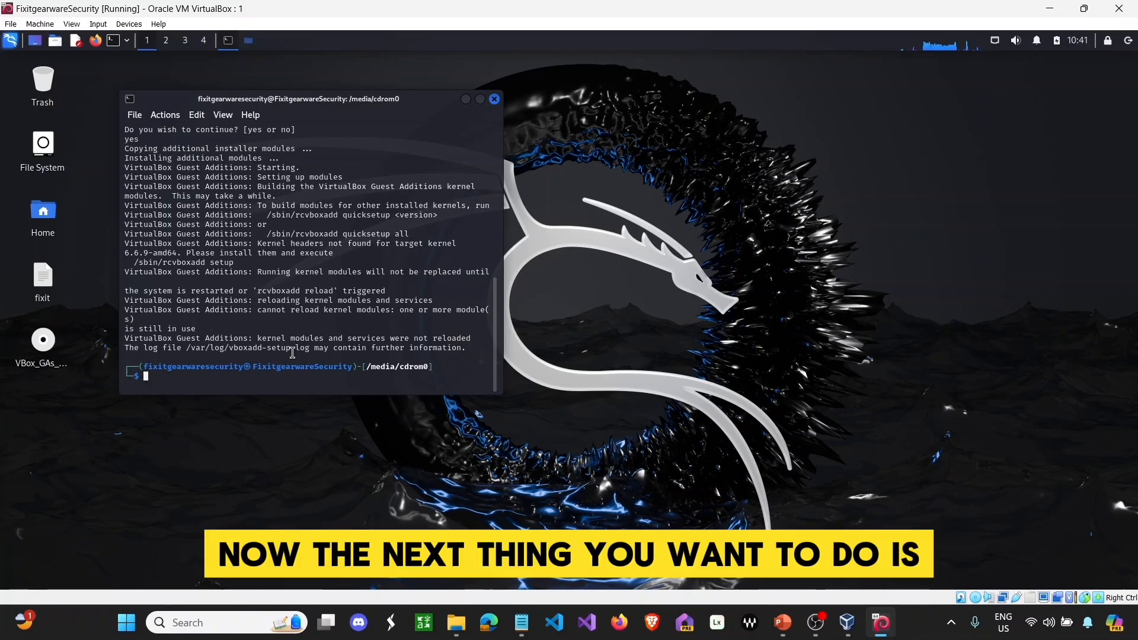
# - Clear the terminal and run 'sudo apt-get update && sudo apt-get upgrade -y'
pyautogui.write('clear')
pyautogui.press('Return')
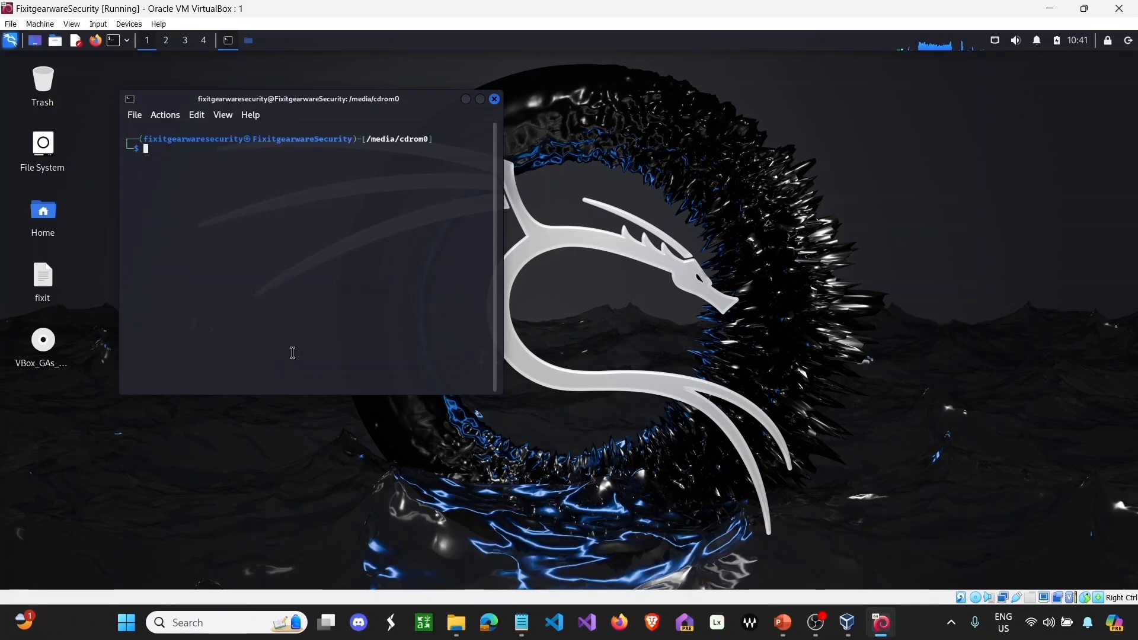
pyautogui.write('sudo a')
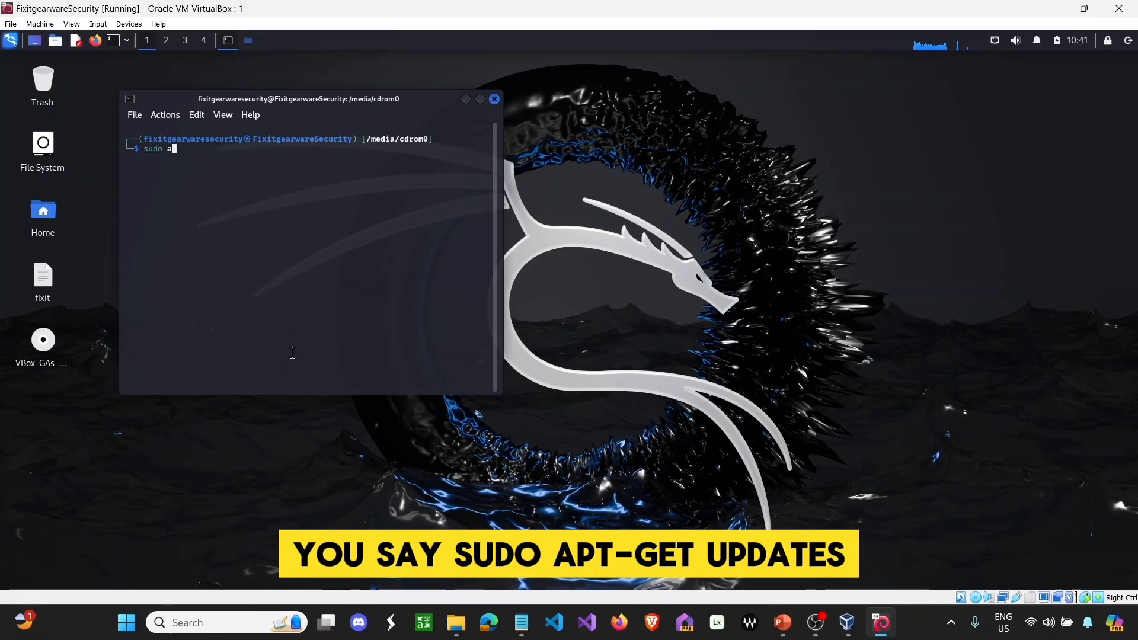
pyautogui.write('pt-get update ')
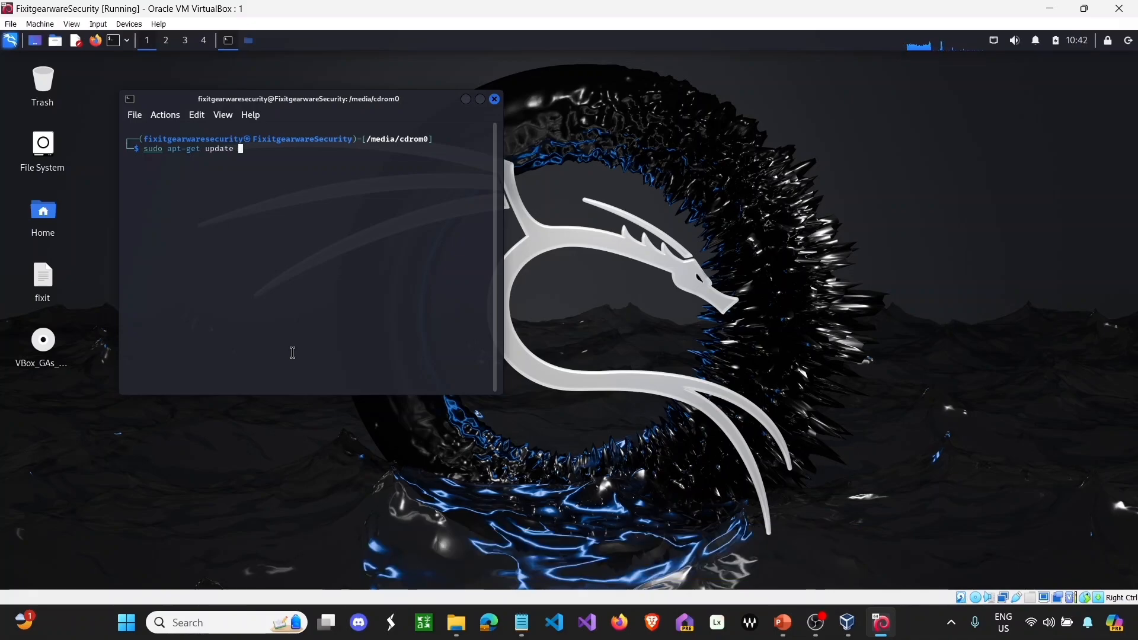
pyautogui.write('&& ')
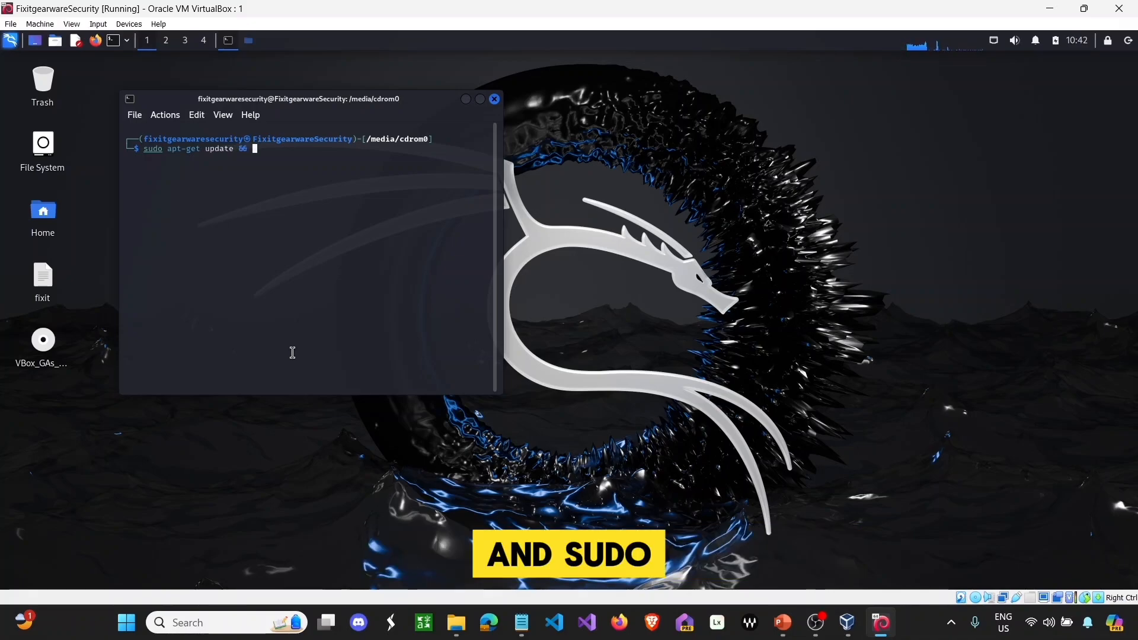
pyautogui.write('sudo apt')
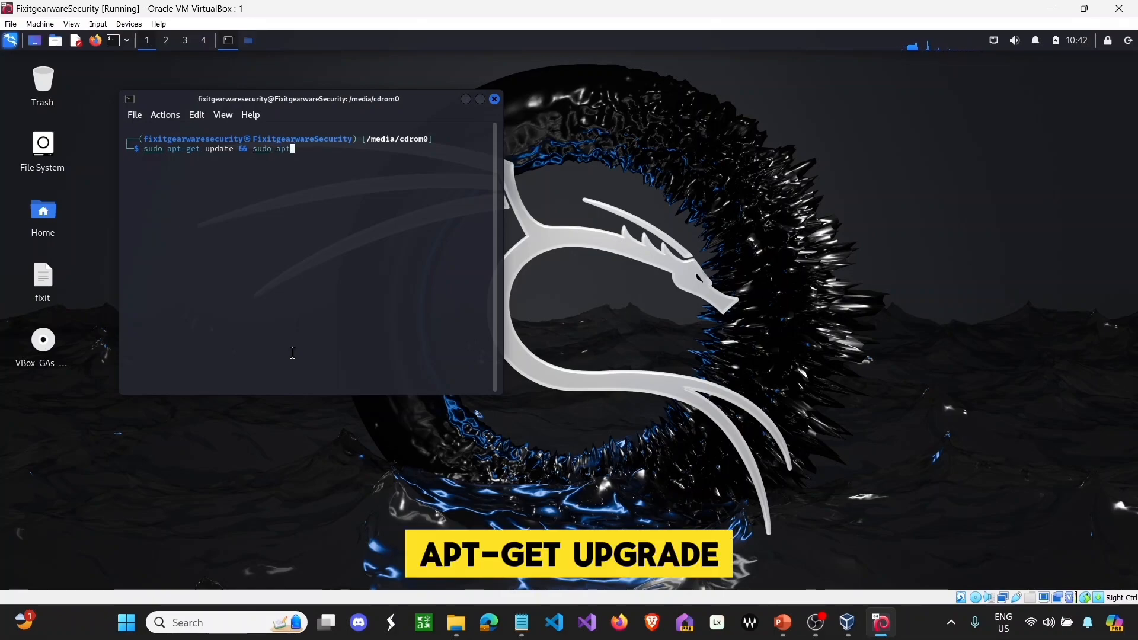
pyautogui.write('-get upgrade -y')
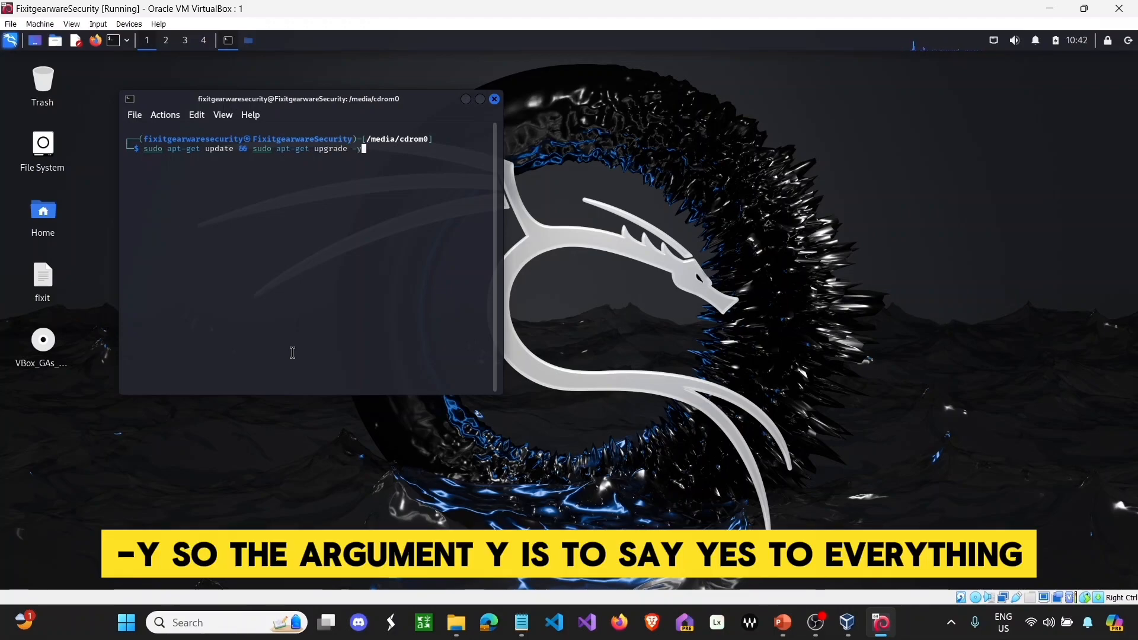
pyautogui.press('Return')
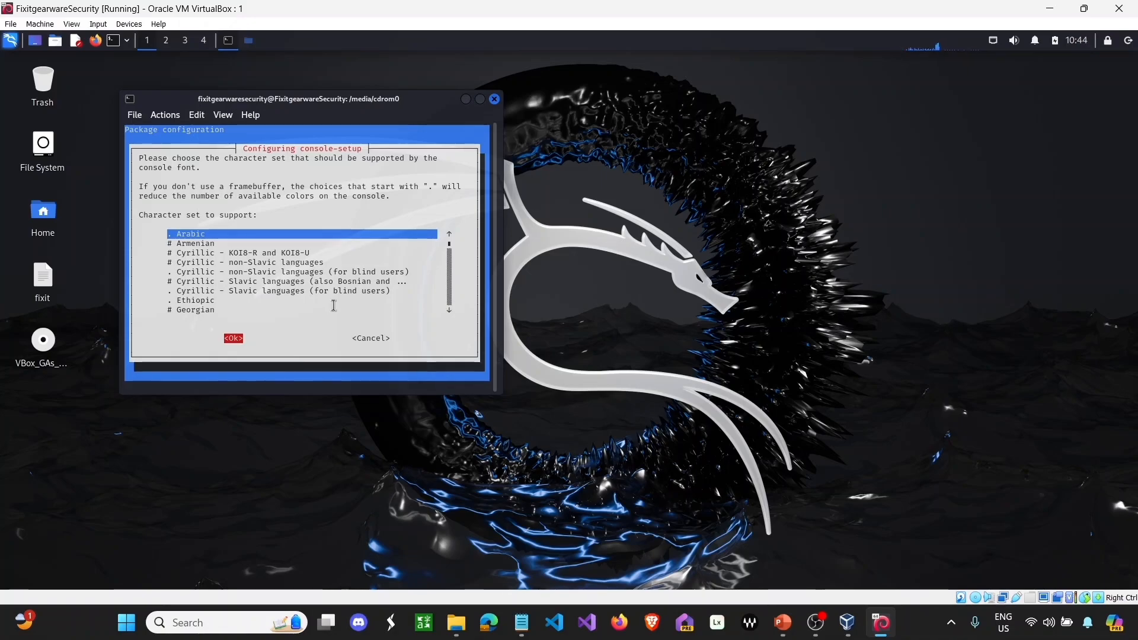
# - Select Georgian as the console-setup character set and confirm
pyautogui.press('Tab')
pyautogui.press('Tab')
pyautogui.press('Down')
pyautogui.press('Down')
pyautogui.press('Down')
pyautogui.press('Down')
pyautogui.press('Down')
pyautogui.press('Down')
pyautogui.press('Down')
pyautogui.press('Down')
pyautogui.press('Down')
pyautogui.press('Down')
pyautogui.press('Down')
pyautogui.press('Down')
pyautogui.press('Down')
pyautogui.press('Down')
pyautogui.press('Down')
pyautogui.press('Down')
pyautogui.press('Down')
pyautogui.press('Down')
pyautogui.press('Down')
pyautogui.press('Down')
pyautogui.press('Down')
pyautogui.press('Down')
pyautogui.press('Up')
pyautogui.press('Up')
pyautogui.press('Up')
pyautogui.press('Up')
pyautogui.press('Up')
pyautogui.press('Up')
pyautogui.press('Up')
pyautogui.press('Up')
pyautogui.press('Up')
pyautogui.press('Up')
pyautogui.press('Up')
pyautogui.press('Up')
pyautogui.press('Up')
pyautogui.press('Up')
pyautogui.press('Up')
pyautogui.press('Up')
pyautogui.press('Up')
pyautogui.press('Up')
pyautogui.press('Up')
pyautogui.press('Up')
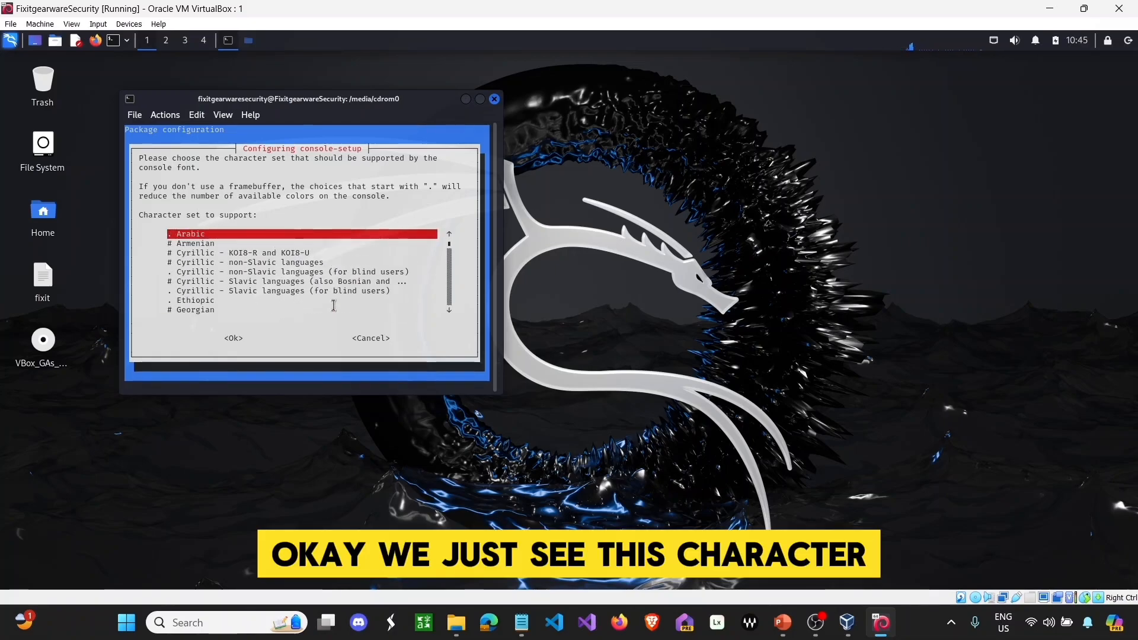
pyautogui.press('Down')
pyautogui.press('Down')
pyautogui.press('Down')
pyautogui.press('Down')
pyautogui.press('Down')
pyautogui.press('Down')
pyautogui.press('Down')
pyautogui.press('Down')
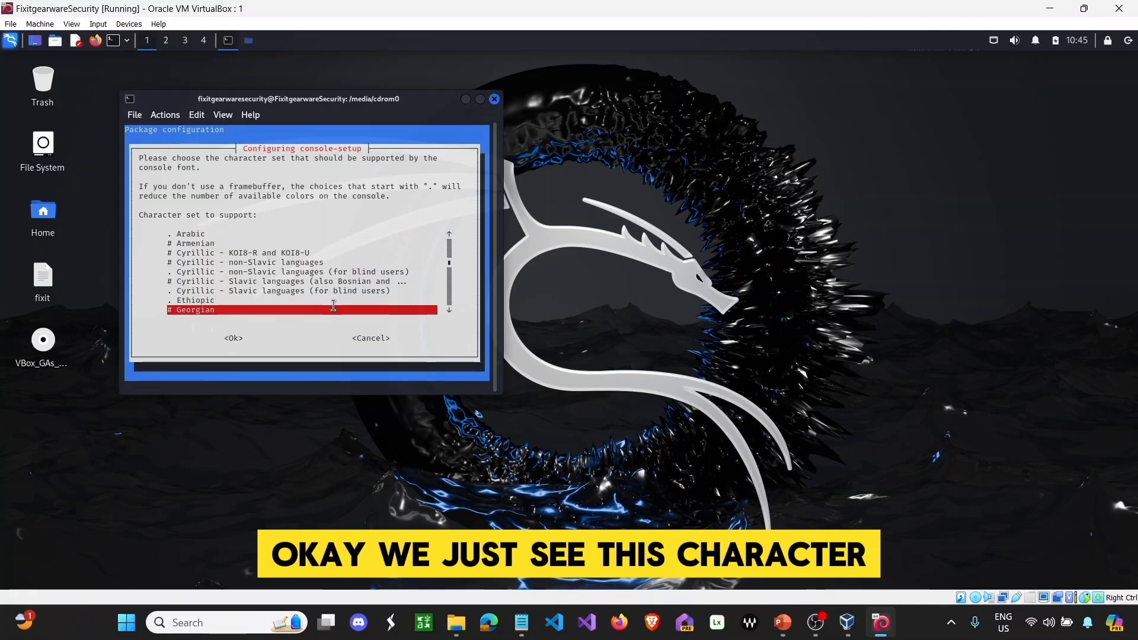
pyautogui.press('Return')
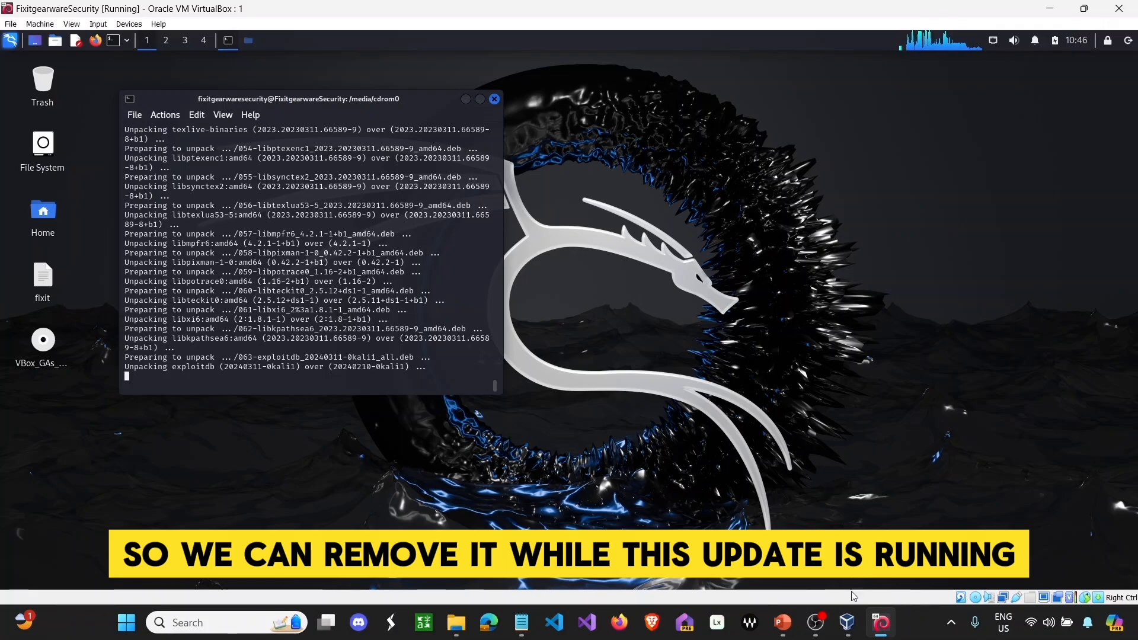
pyautogui.click(846, 622)
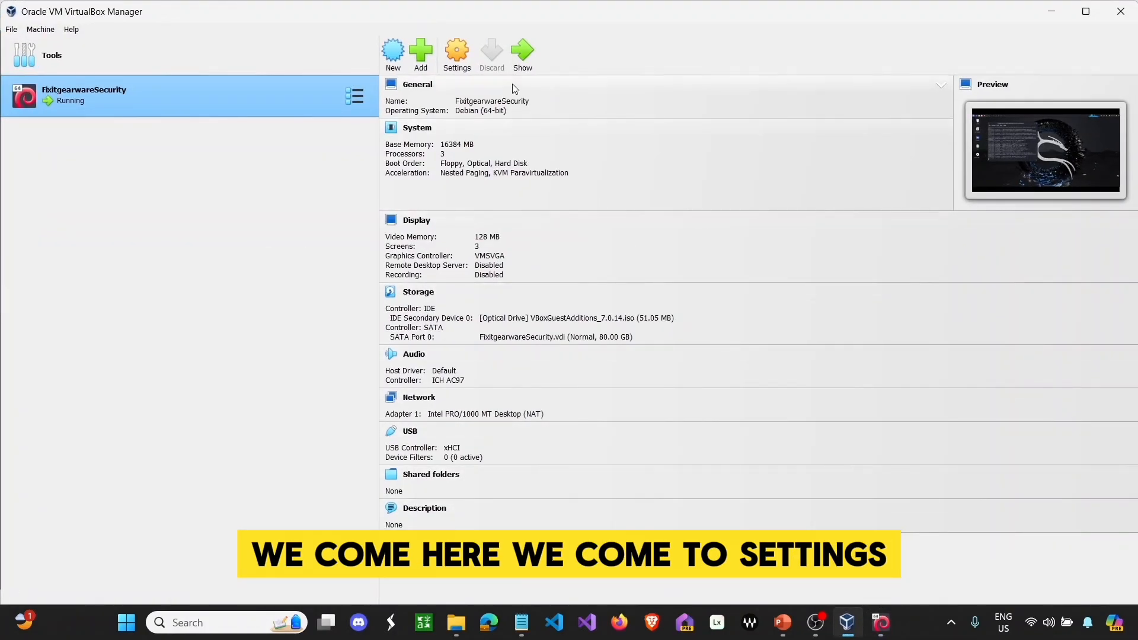
pyautogui.click(467, 63)
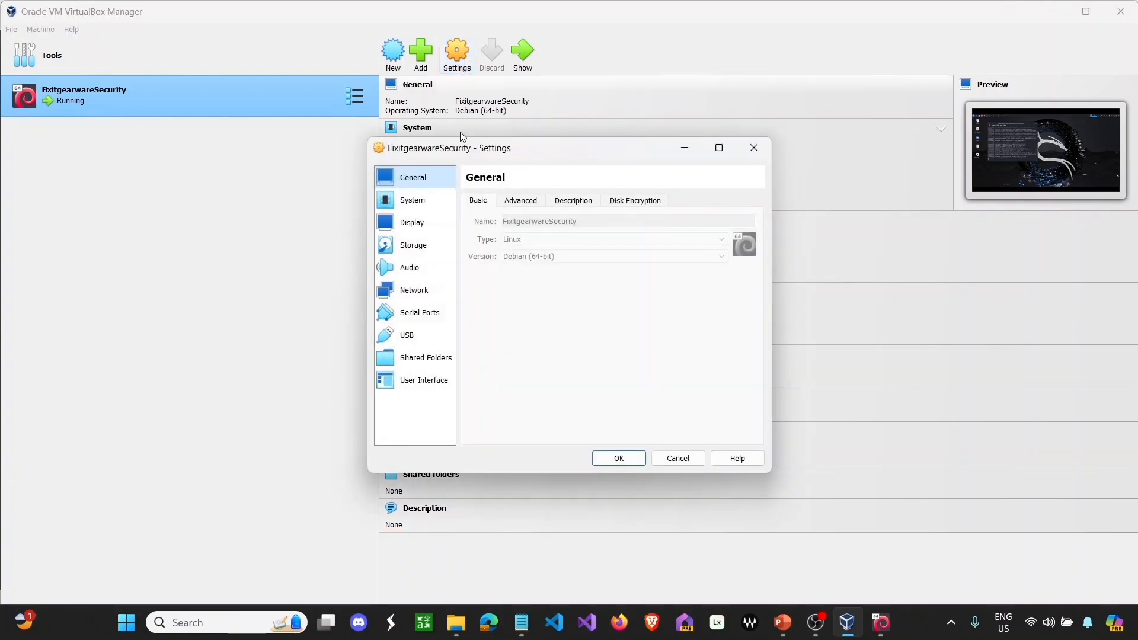
pyautogui.click(417, 245)
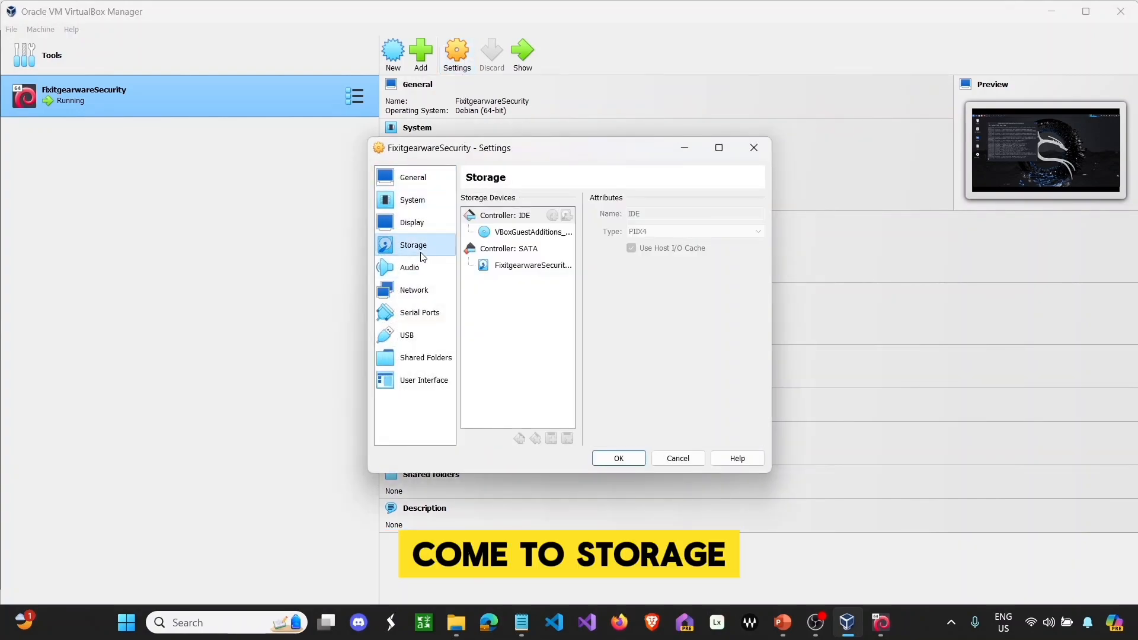
pyautogui.click(524, 234)
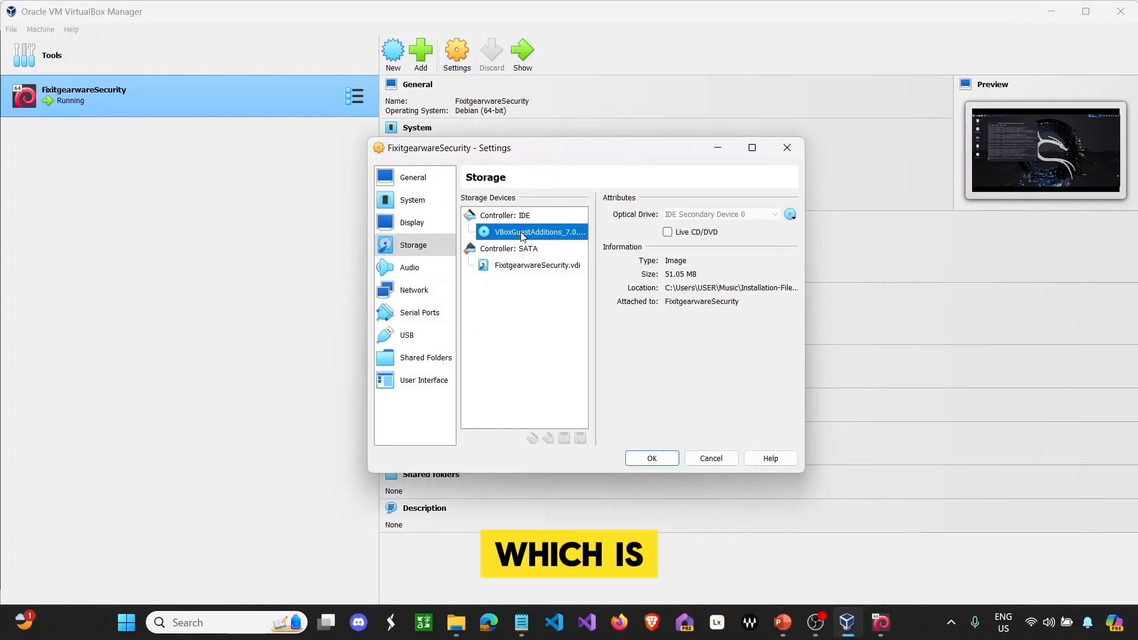
pyautogui.rightClick(522, 235)
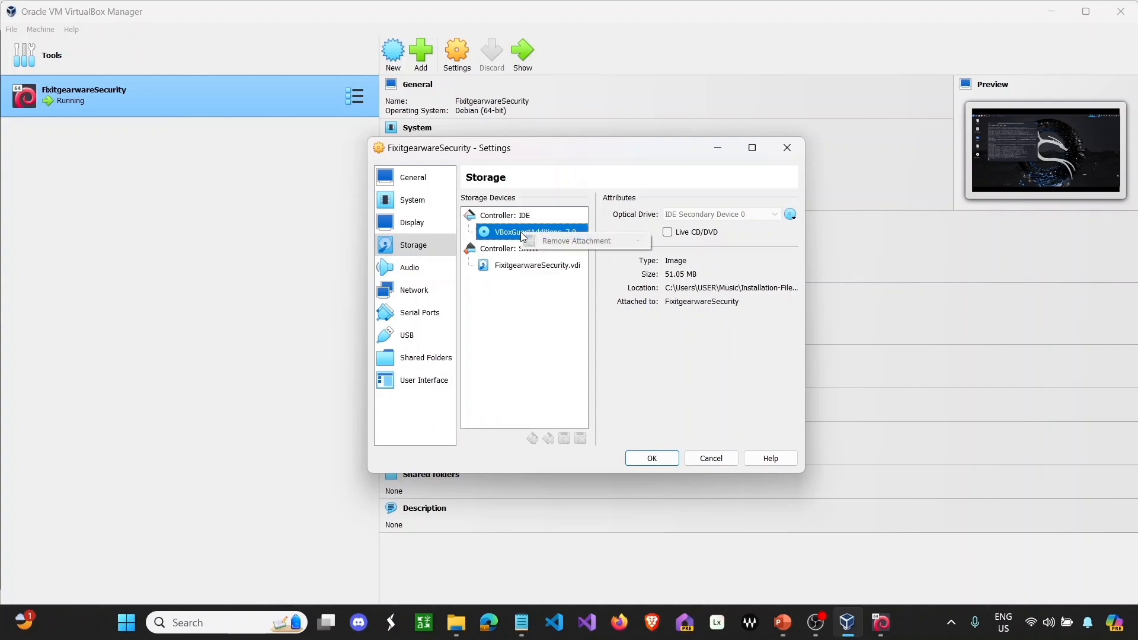
pyautogui.click(531, 312)
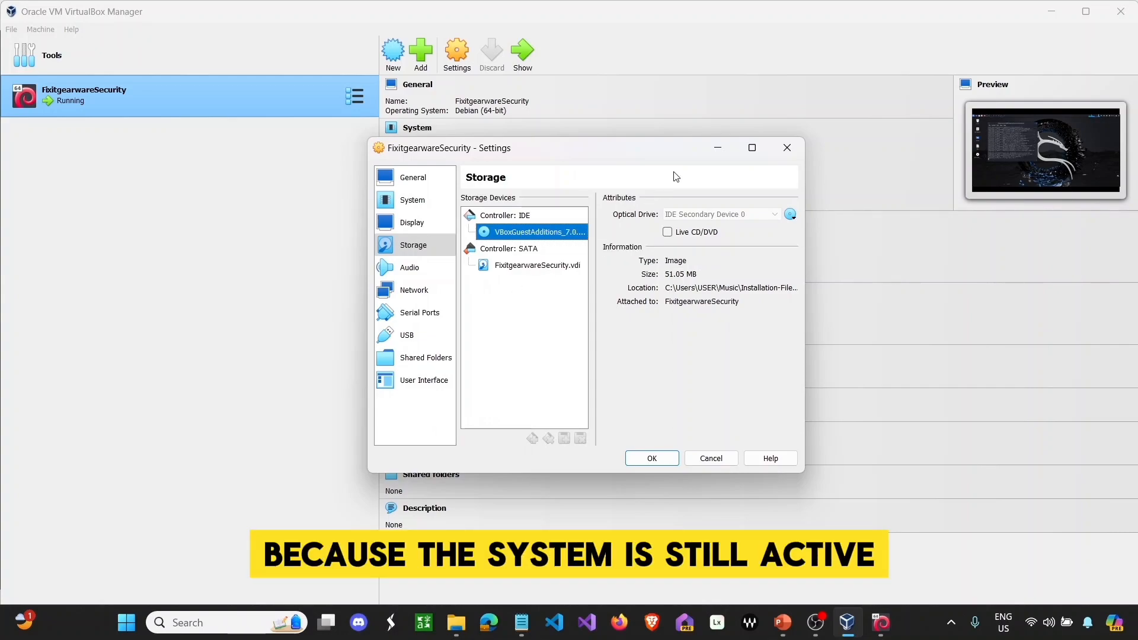
pyautogui.click(727, 457)
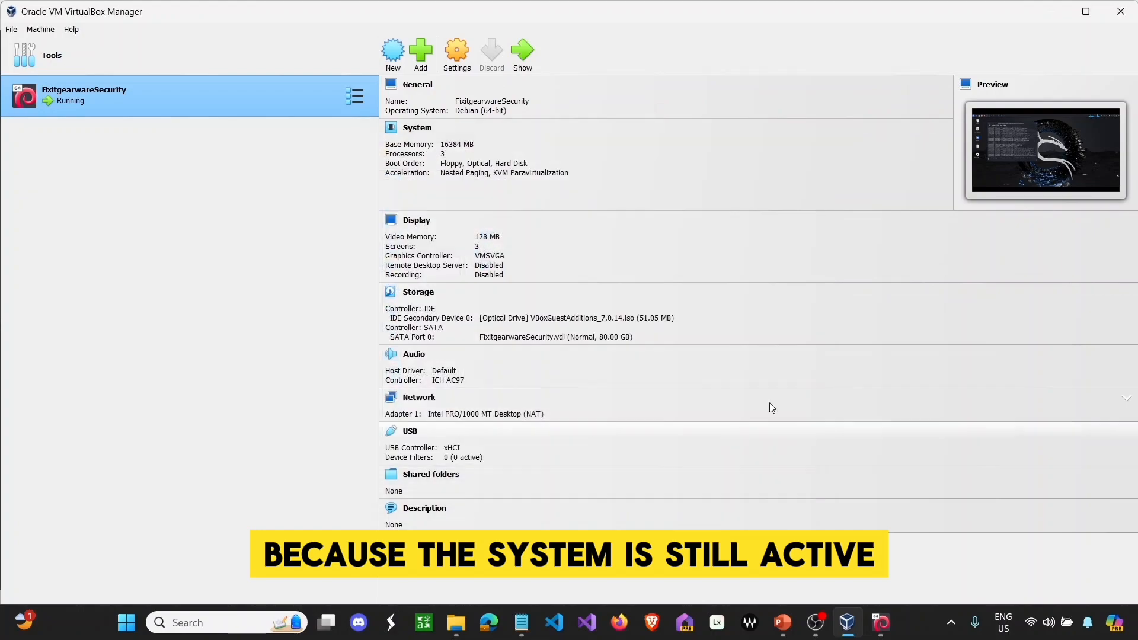
pyautogui.click(1059, 18)
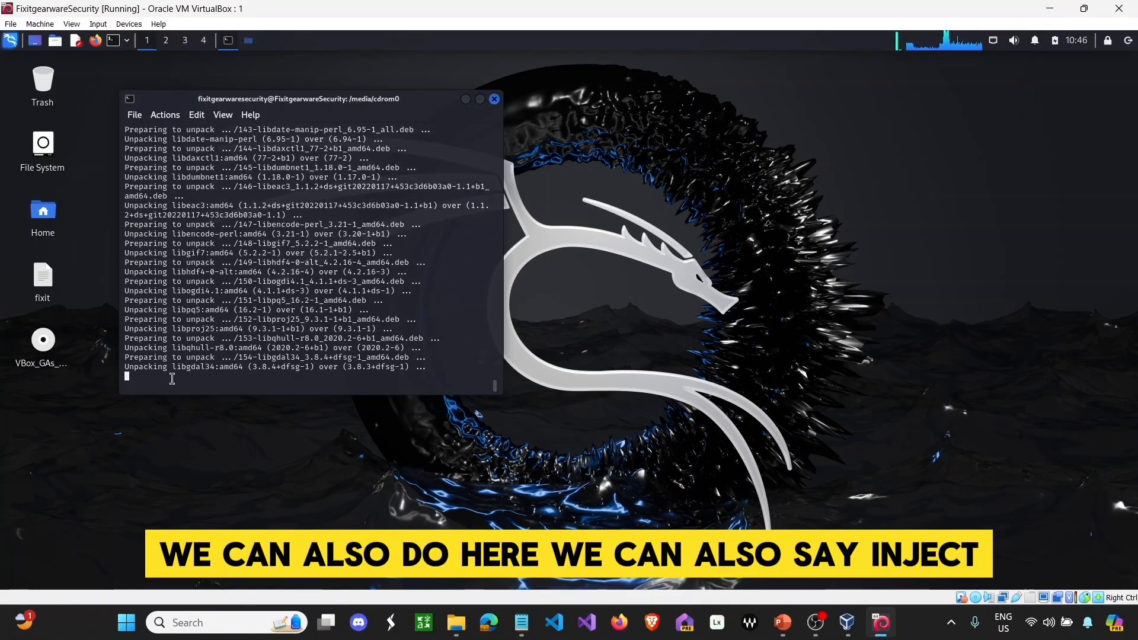
# - Try to safely remove the Guest Additions disc and dismiss the volume-busy warning
pyautogui.click(55, 359)
pyautogui.rightClick(55, 358)
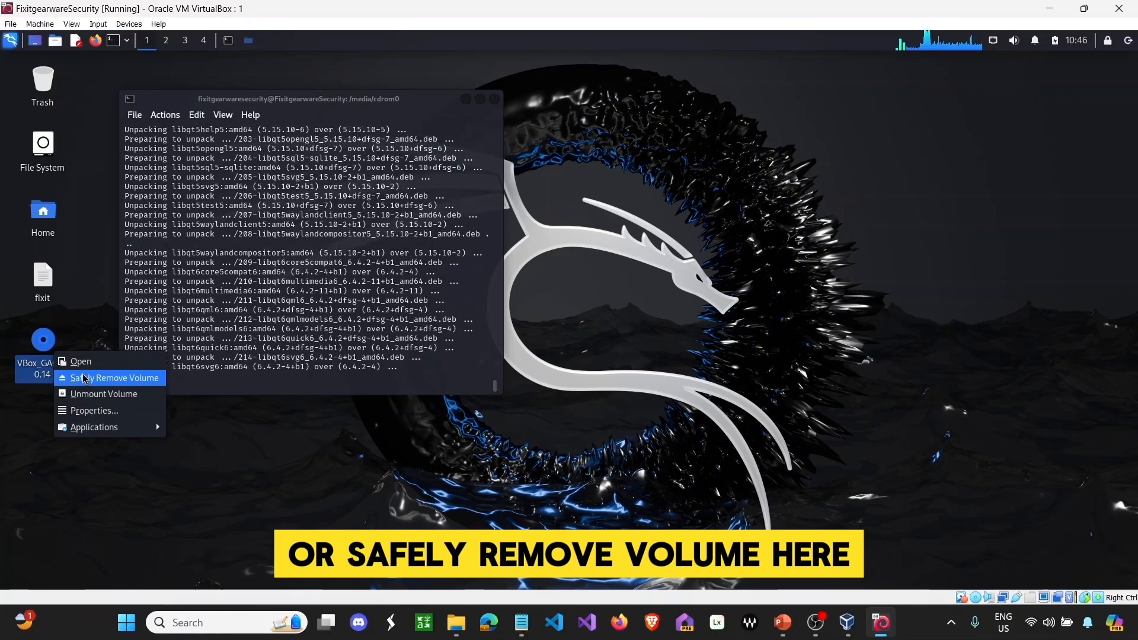
pyautogui.click(84, 378)
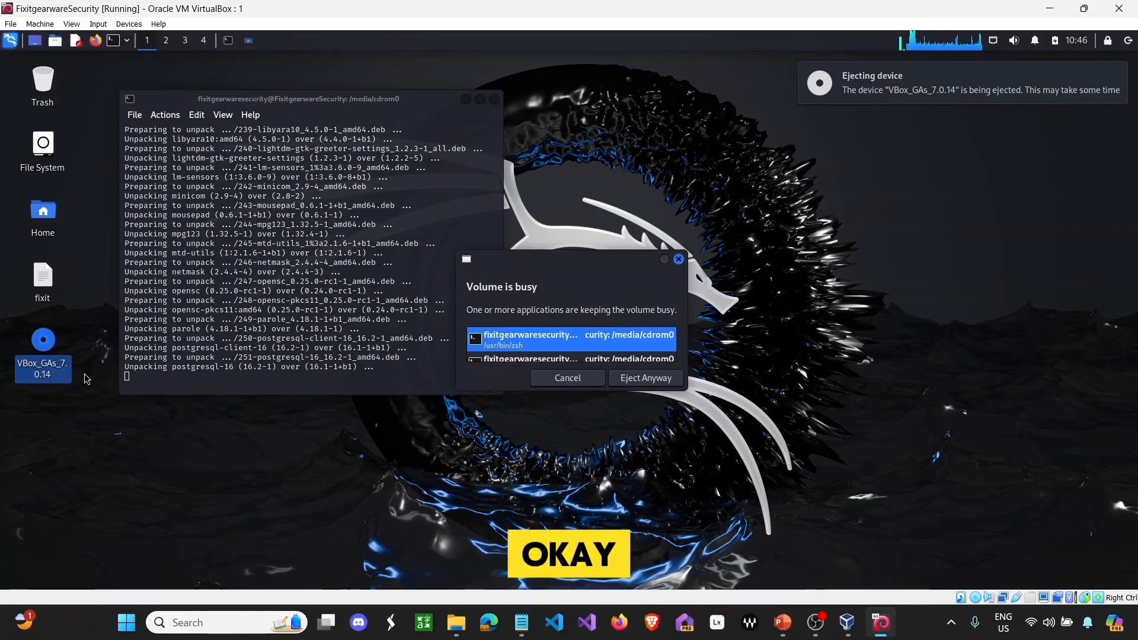
pyautogui.click(568, 379)
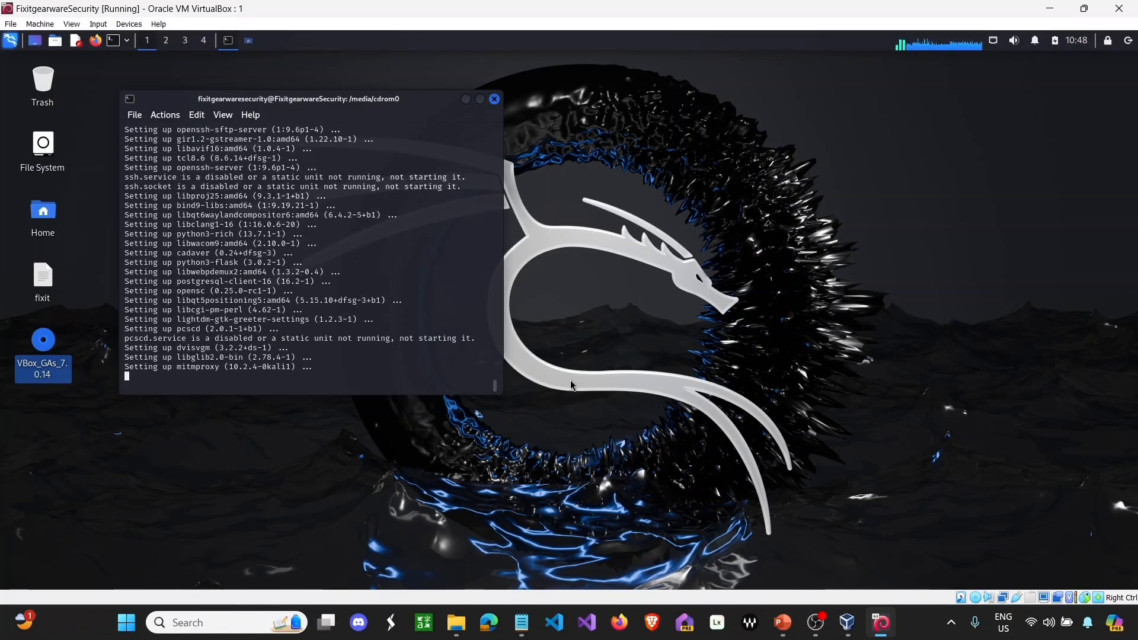
# - Launch wireshark from the Kali menu's All Applications list
pyautogui.click(10, 41)
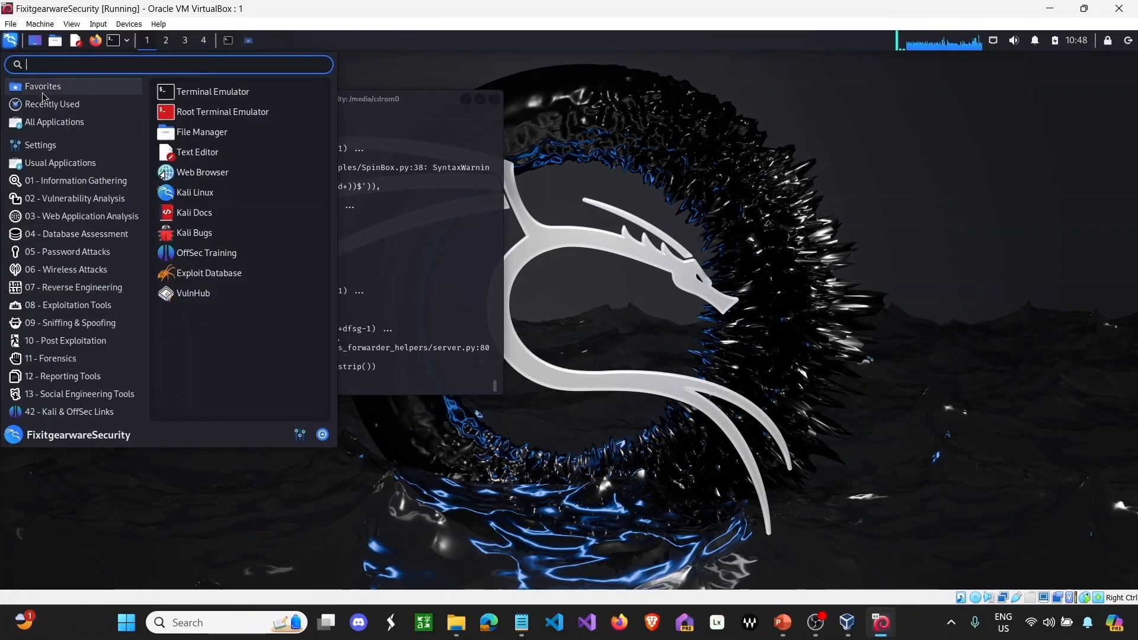
pyautogui.click(54, 122)
pyautogui.scroll(-15, 180, 154)
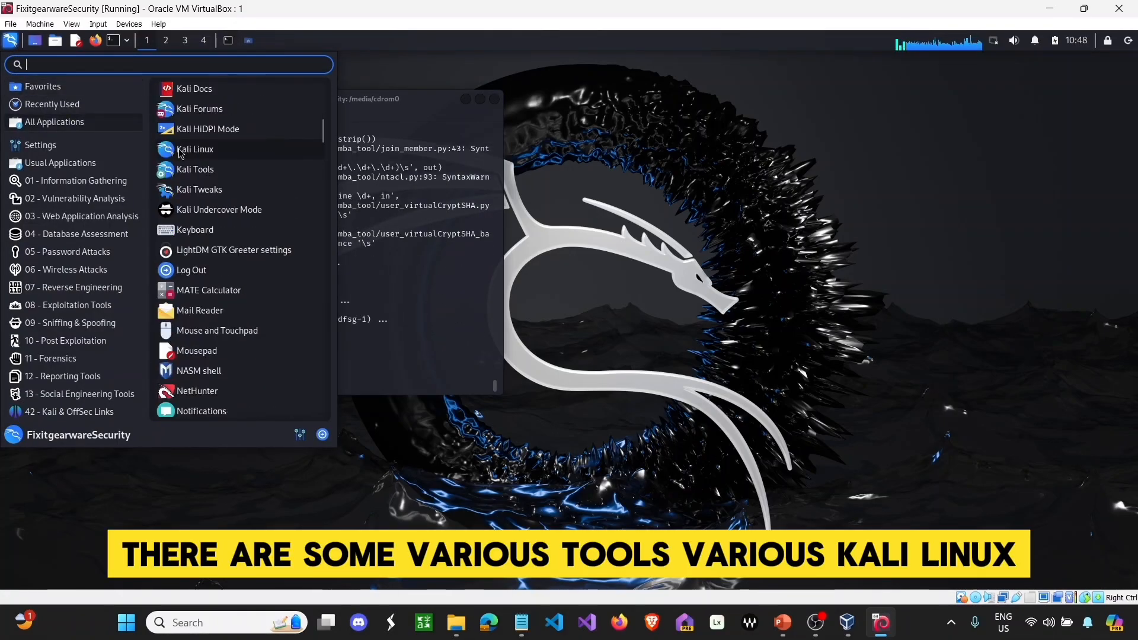
pyautogui.scroll(-20, 180, 154)
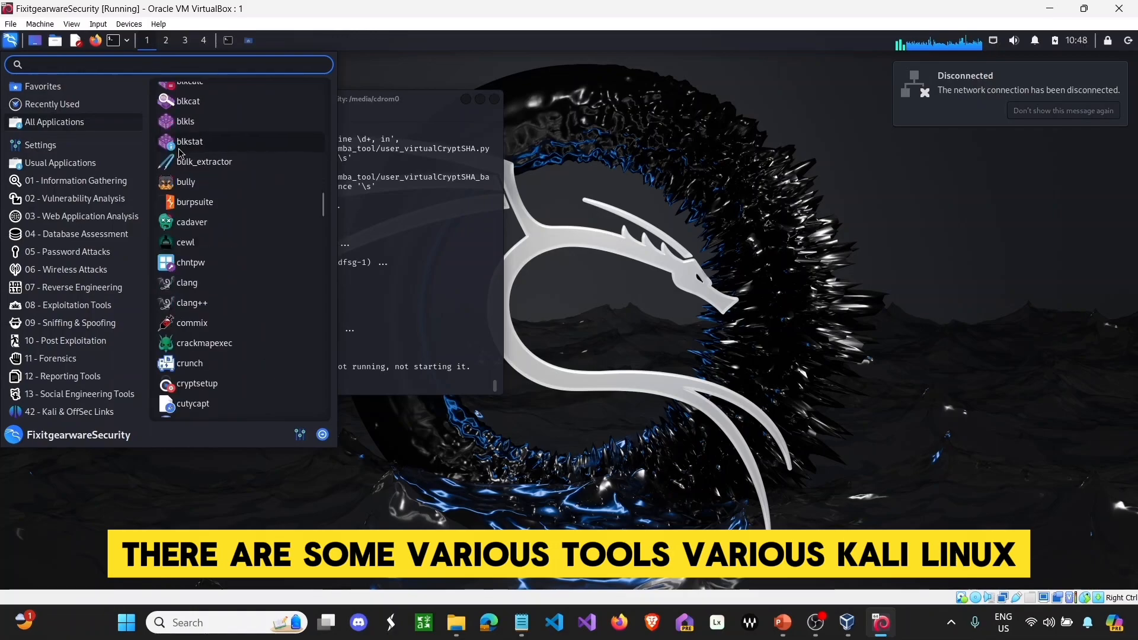
pyautogui.scroll(-20, 181, 153)
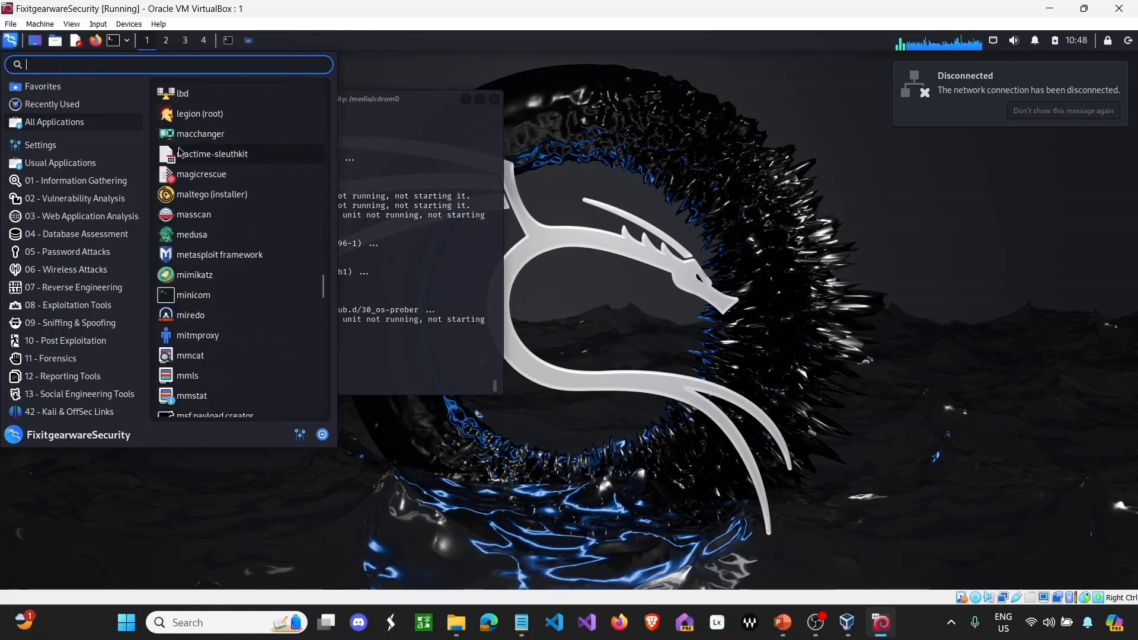
pyautogui.scroll(-20, 181, 154)
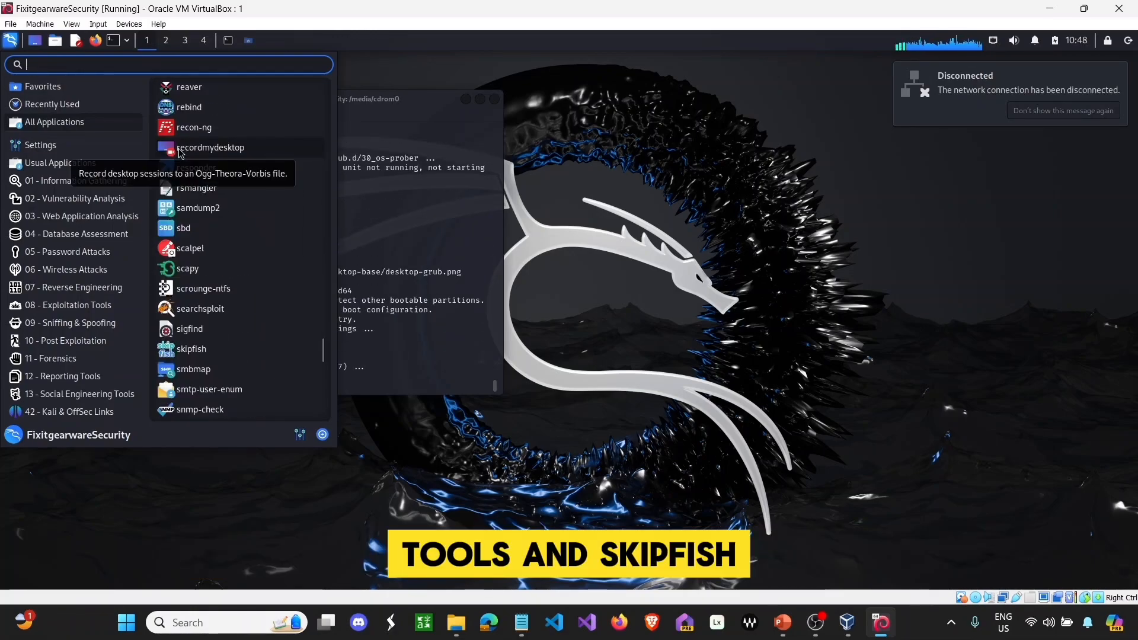
pyautogui.scroll(-10, 180, 154)
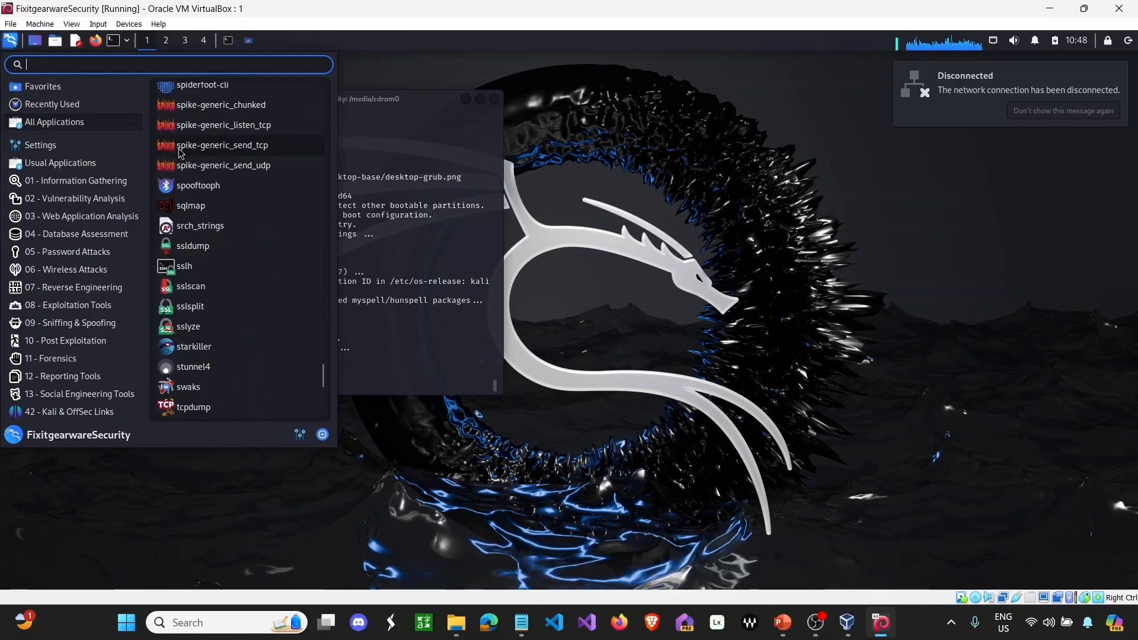
pyautogui.scroll(-3, 181, 153)
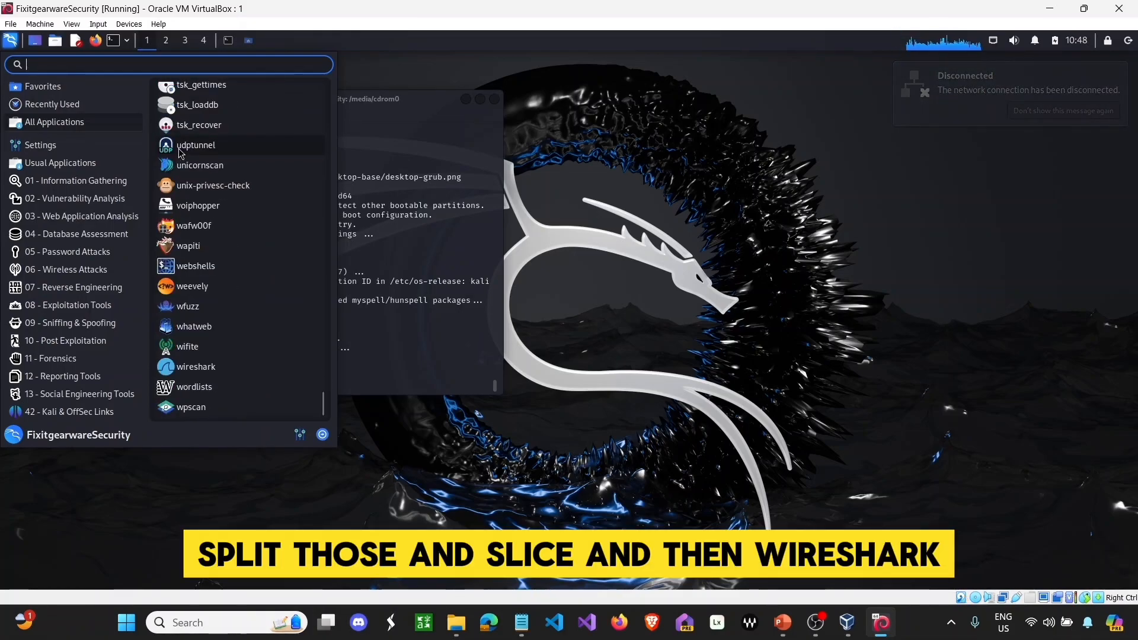
pyautogui.scroll(4, 235, 181)
pyautogui.scroll(-4, 235, 180)
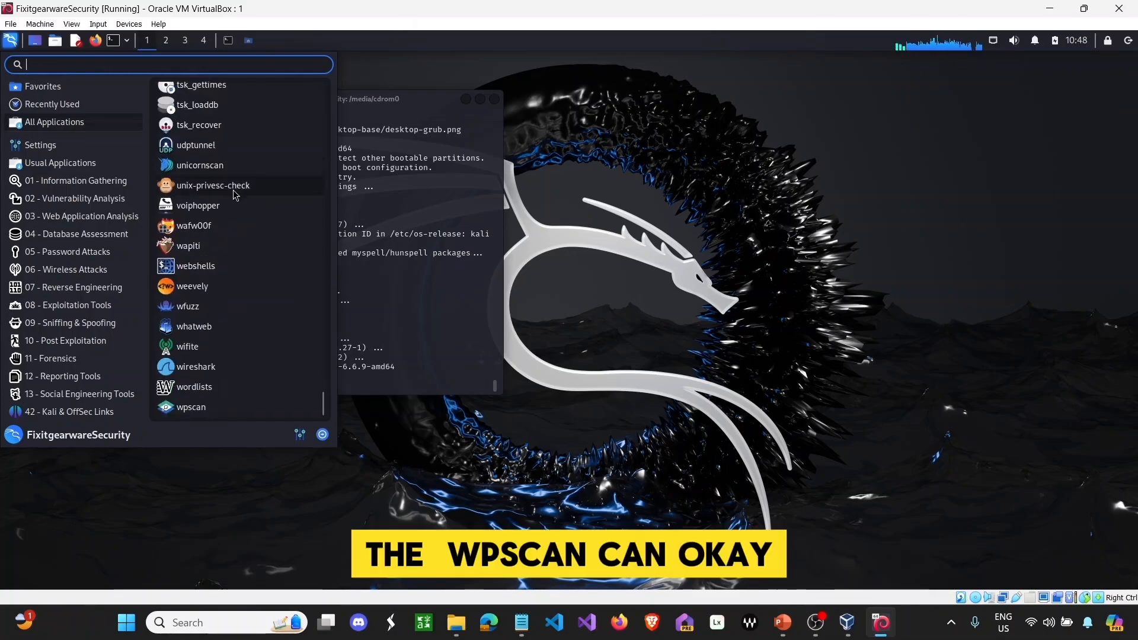
pyautogui.click(189, 367)
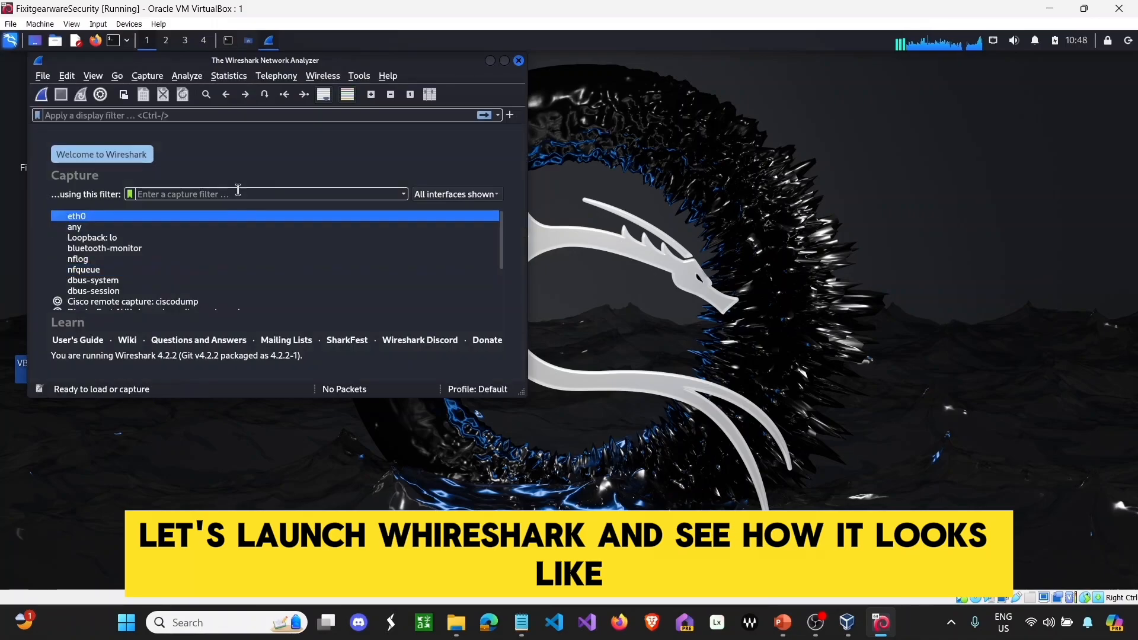
# - Close Wireshark and launch nmap from 02 - Vulnerability Analysis > Fuzzing Tools
pyautogui.click(519, 61)
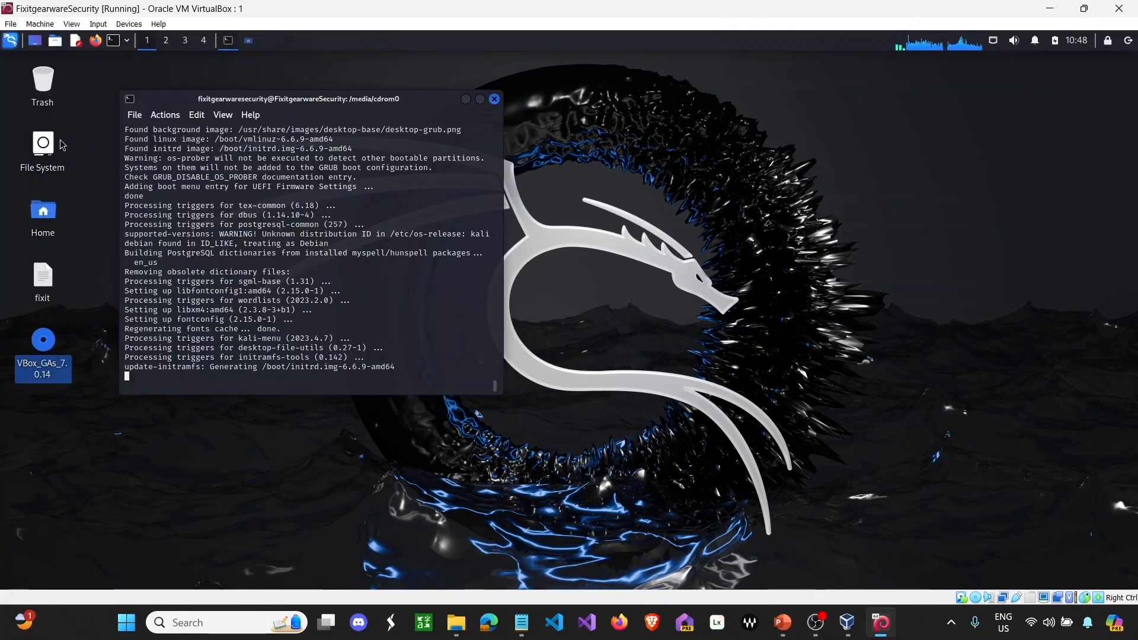
pyautogui.click(6, 43)
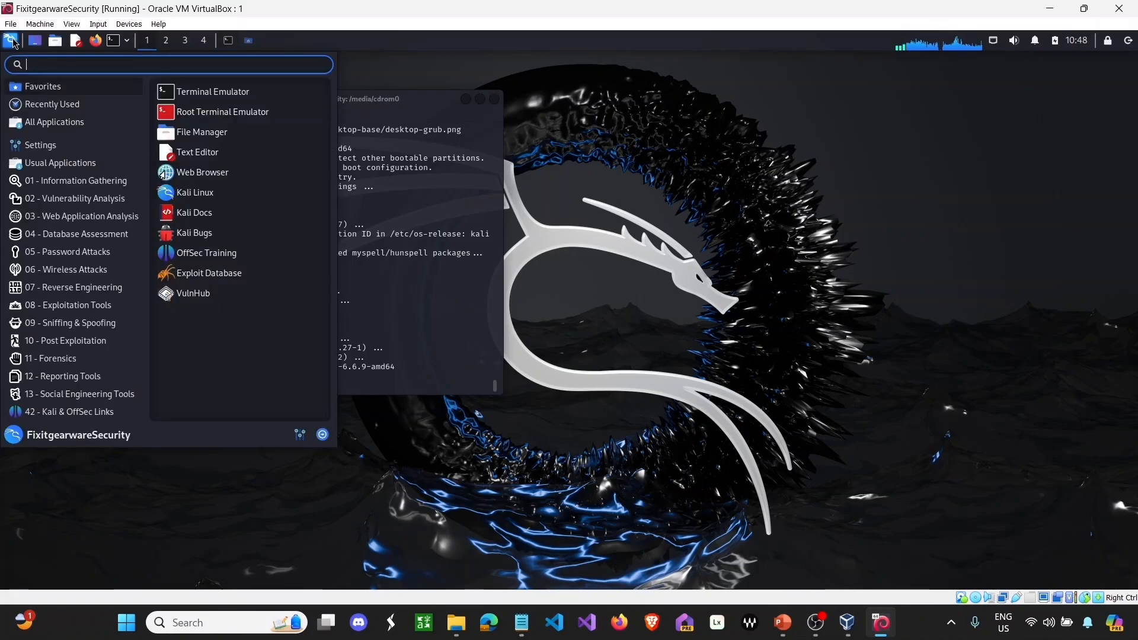
pyautogui.moveTo(55, 215)
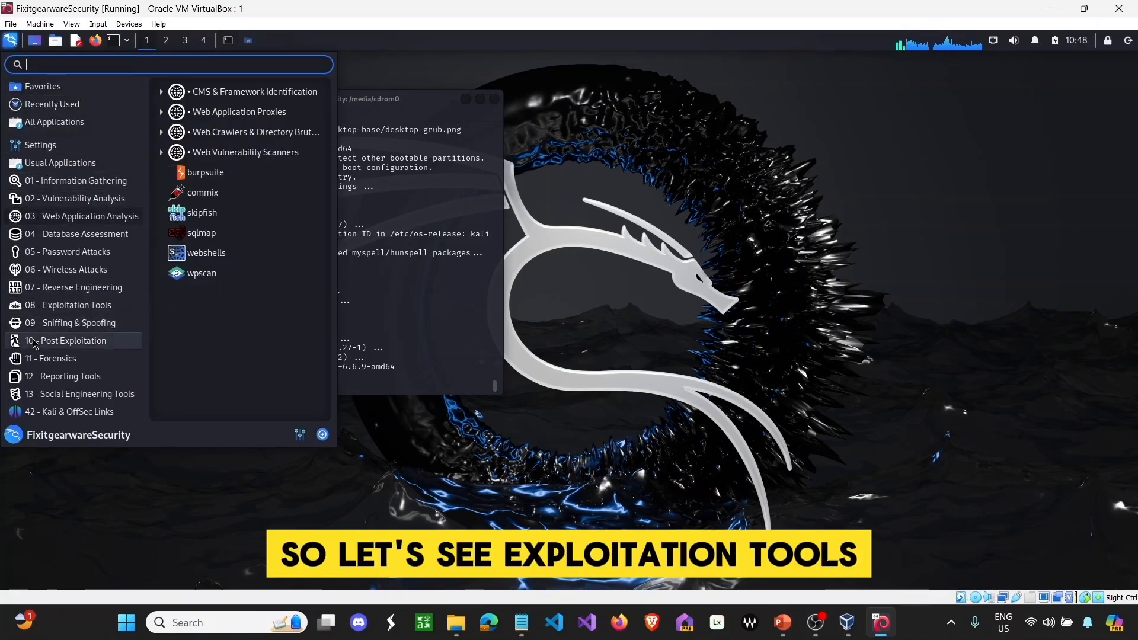
pyautogui.moveTo(31, 302)
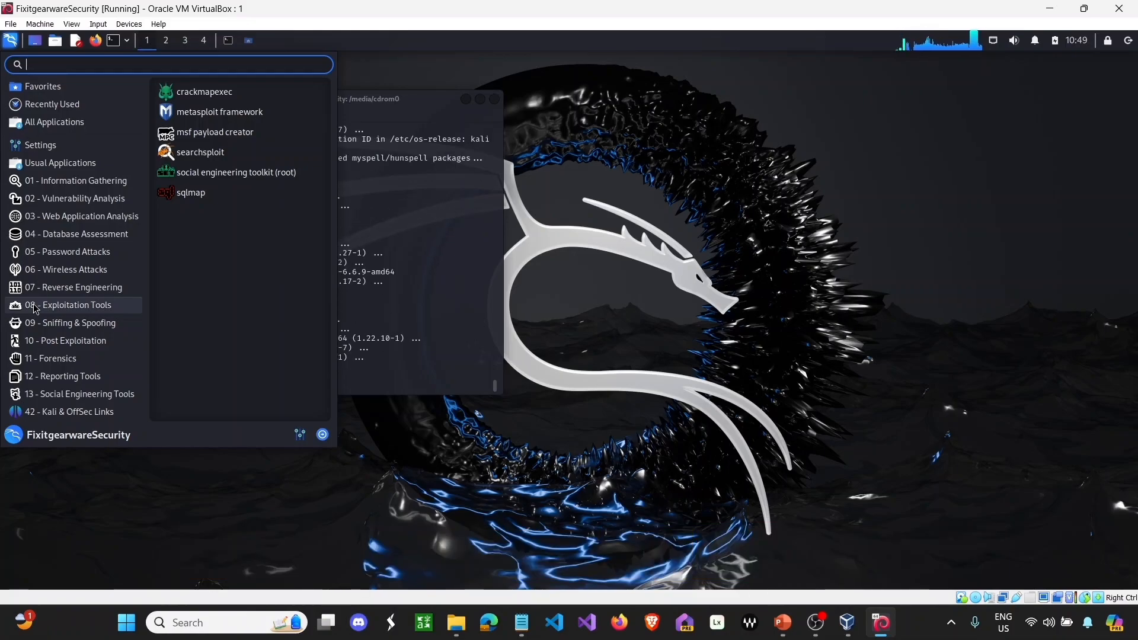
pyautogui.moveTo(83, 237)
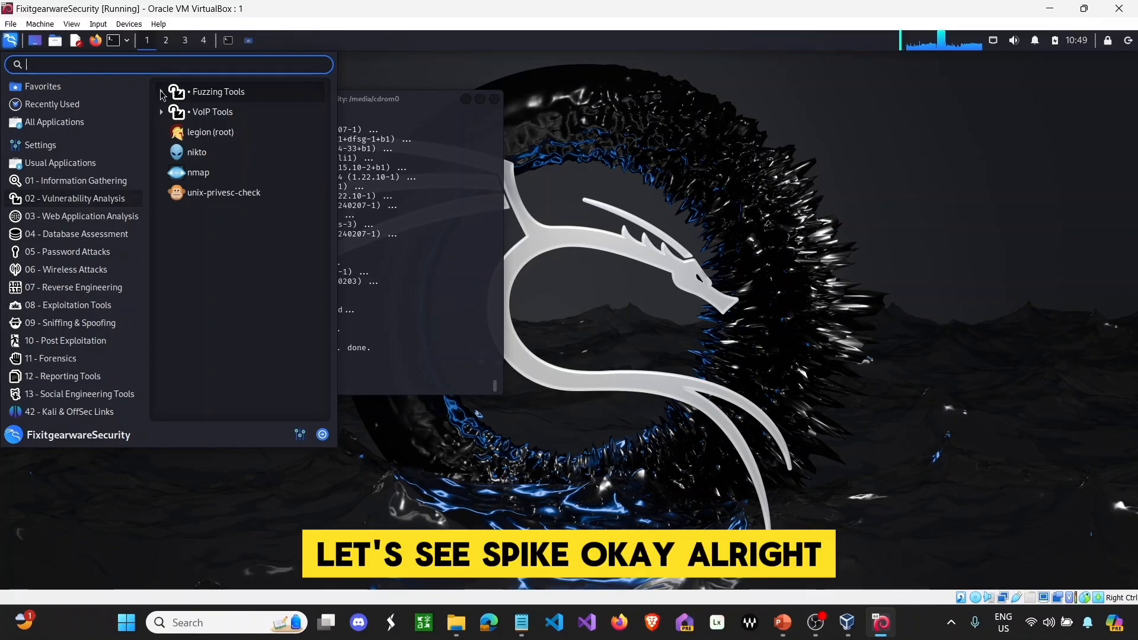
pyautogui.click(161, 93)
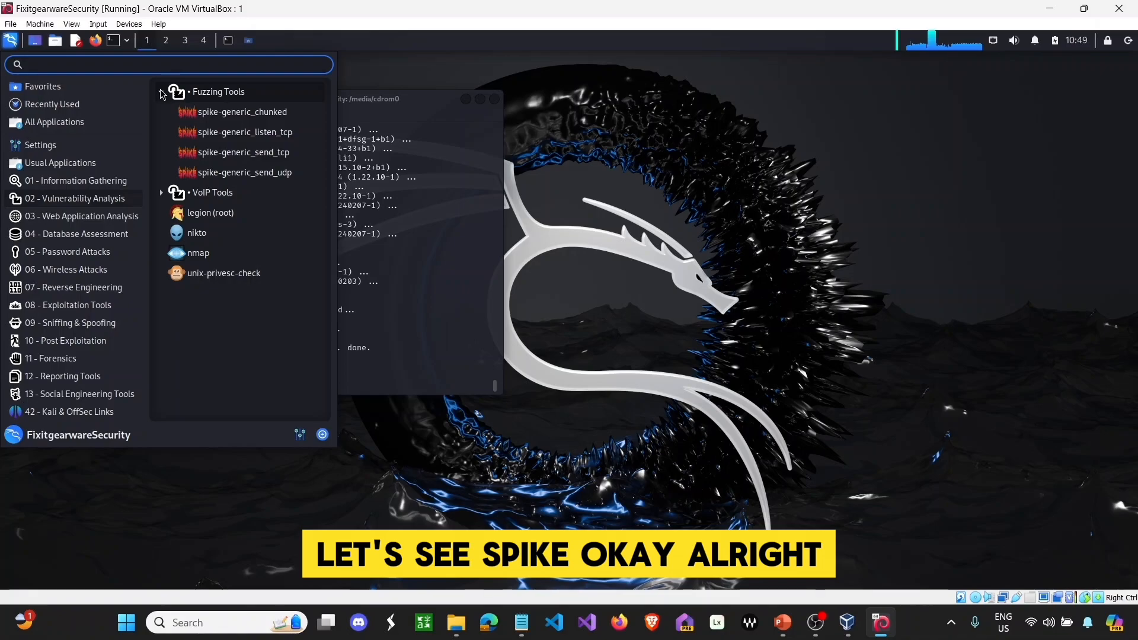
pyautogui.click(202, 254)
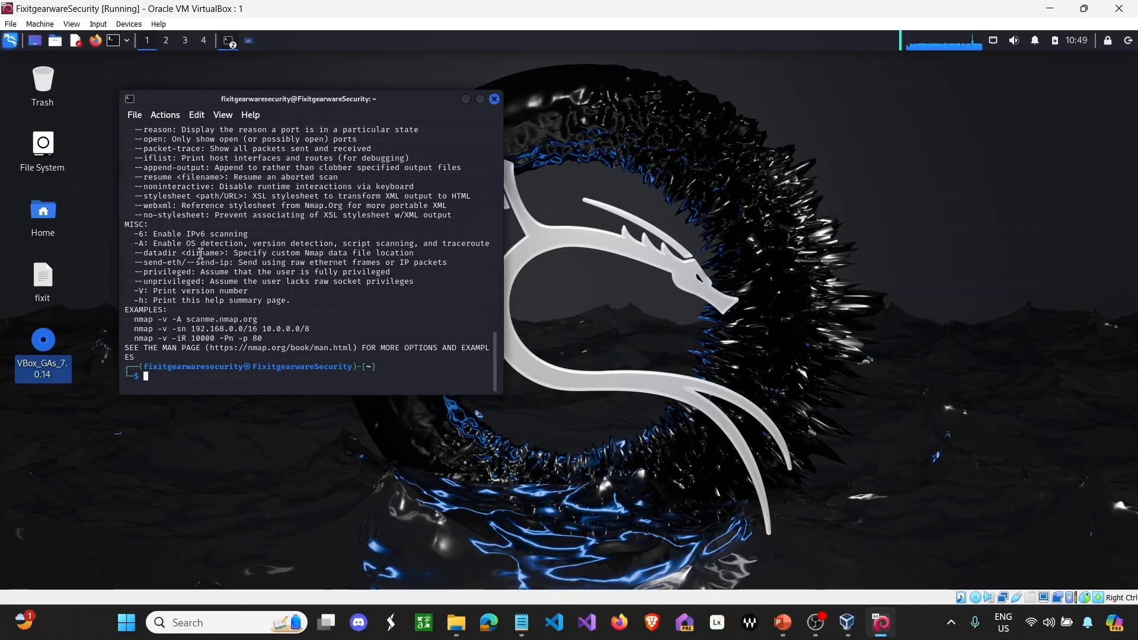
# - Move the nmap help terminal aside, scroll its output, and close it
pyautogui.moveTo(213, 103); pyautogui.dragTo(325, 122)
pyautogui.scroll(4, 327, 256)
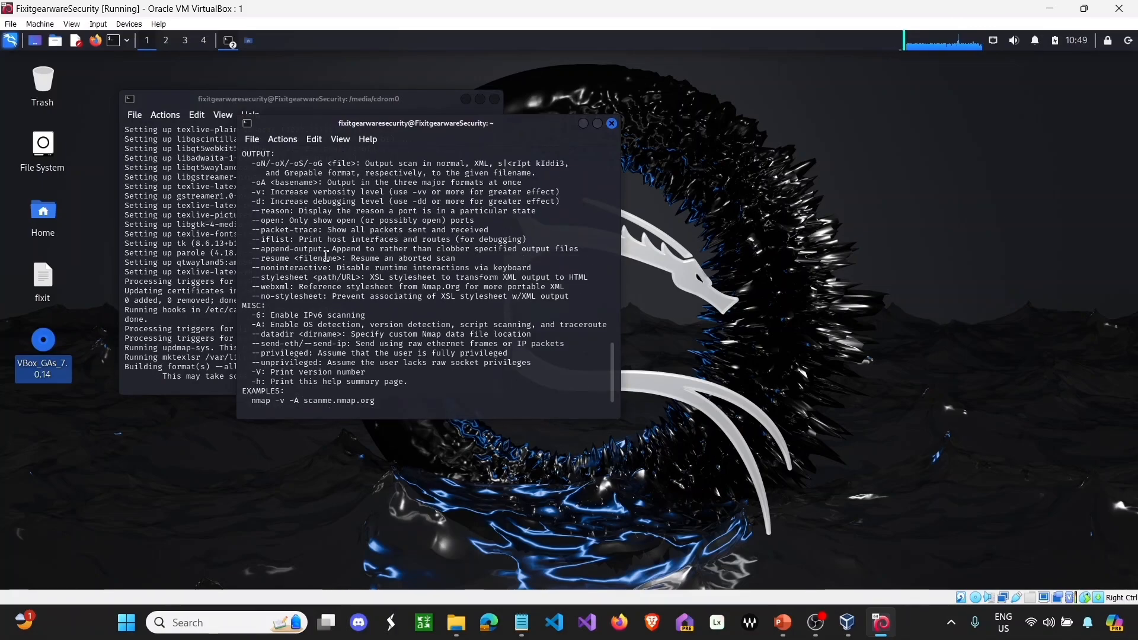
pyautogui.scroll(-4, 326, 256)
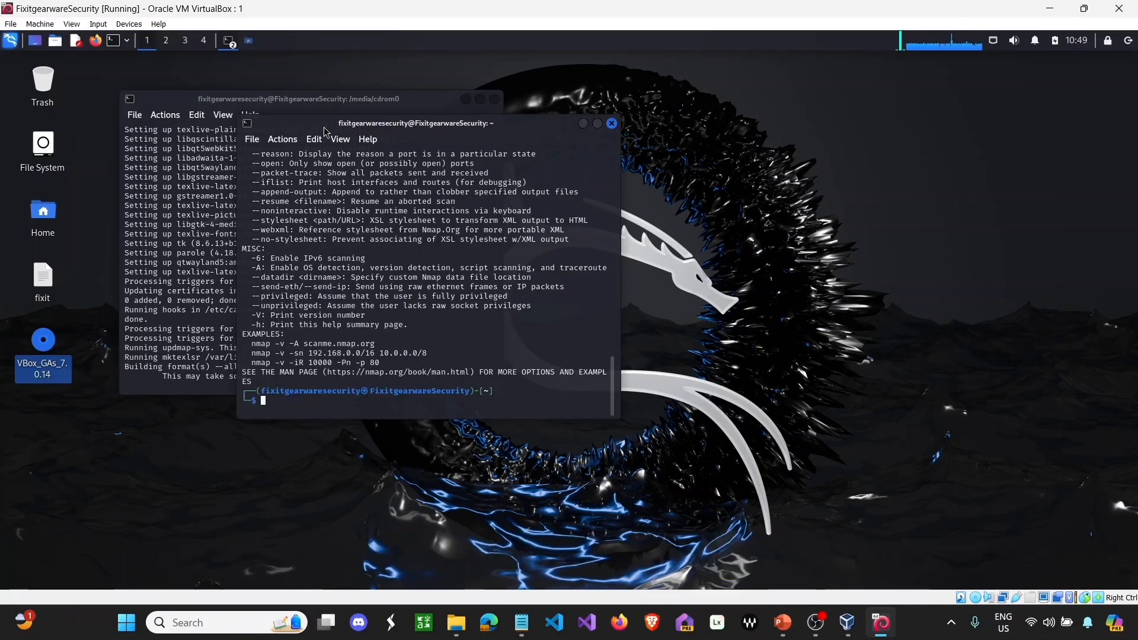
pyautogui.moveTo(324, 124); pyautogui.dragTo(496, 179)
pyautogui.scroll(10, 610, 276)
pyautogui.scroll(-10, 611, 275)
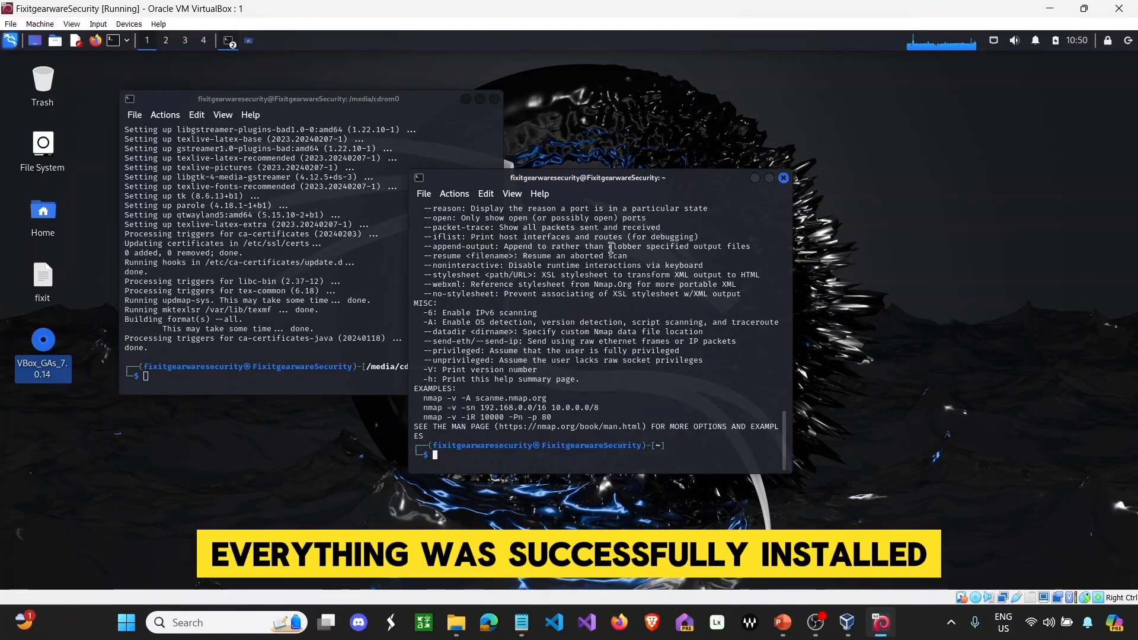
pyautogui.click(784, 178)
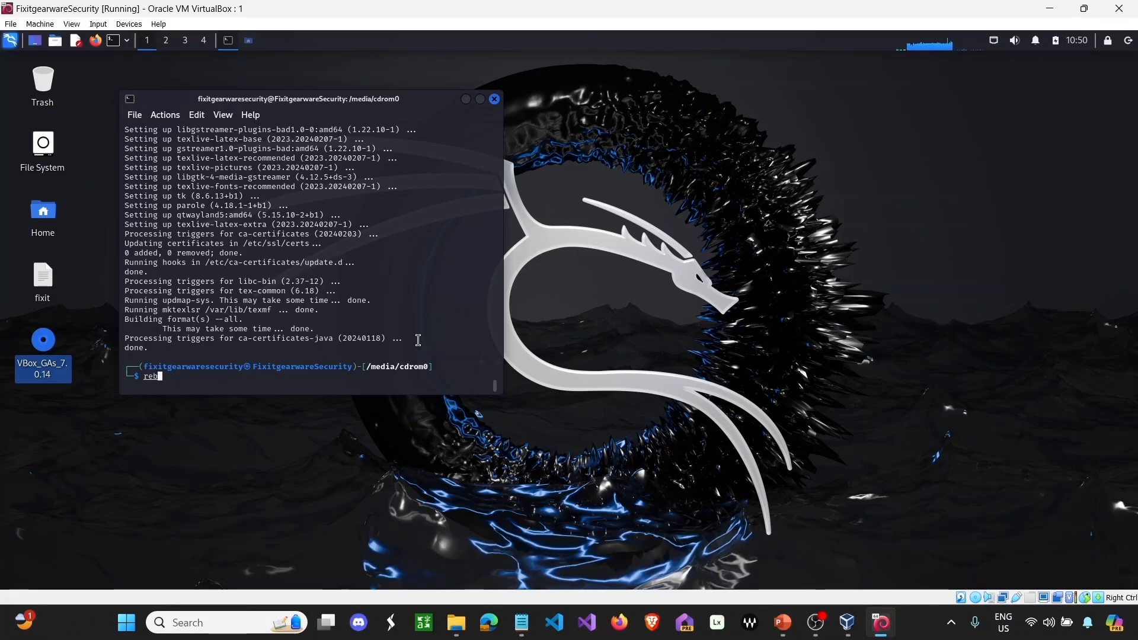
# - Issue the reboot command in the Kali terminal and wait for the login screen
pyautogui.write('t')
pyautogui.press('Return')
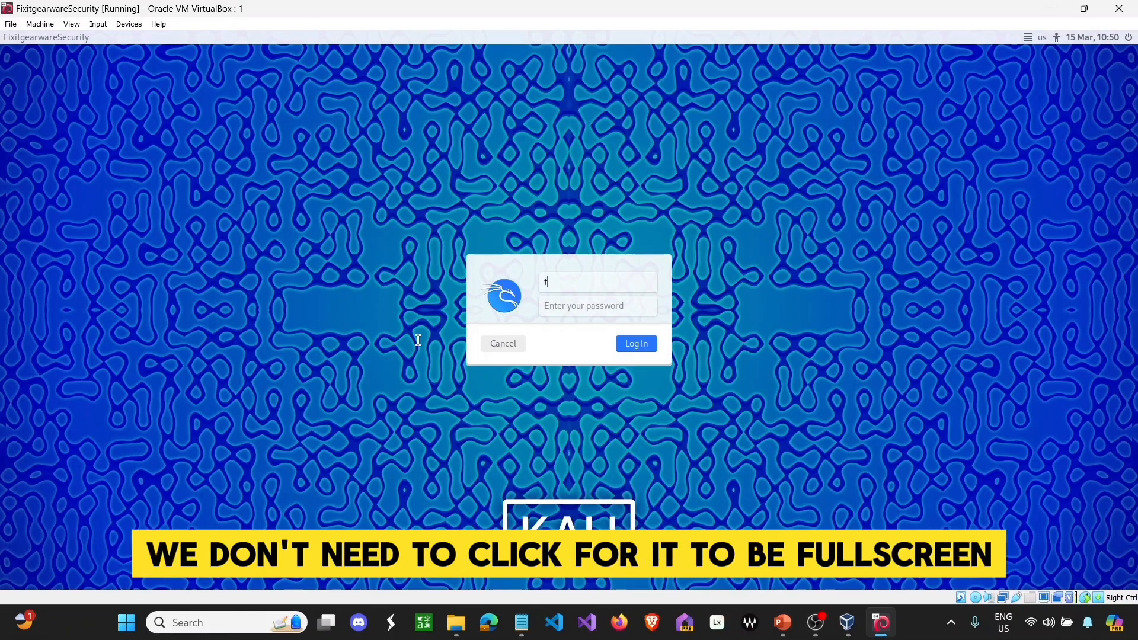
# - Log in to Kali with the account's username and password to reach the desktop
pyautogui.write('ixitgearwaresecurity')
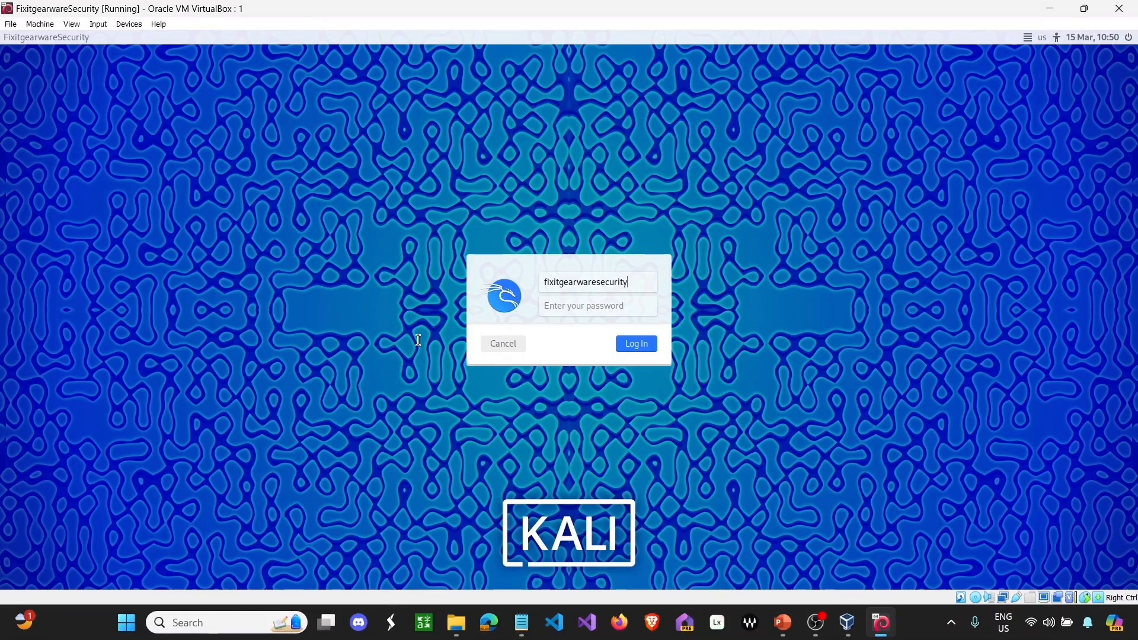
pyautogui.press('Tab')
pyautogui.write('•••')
pyautogui.press('Return')
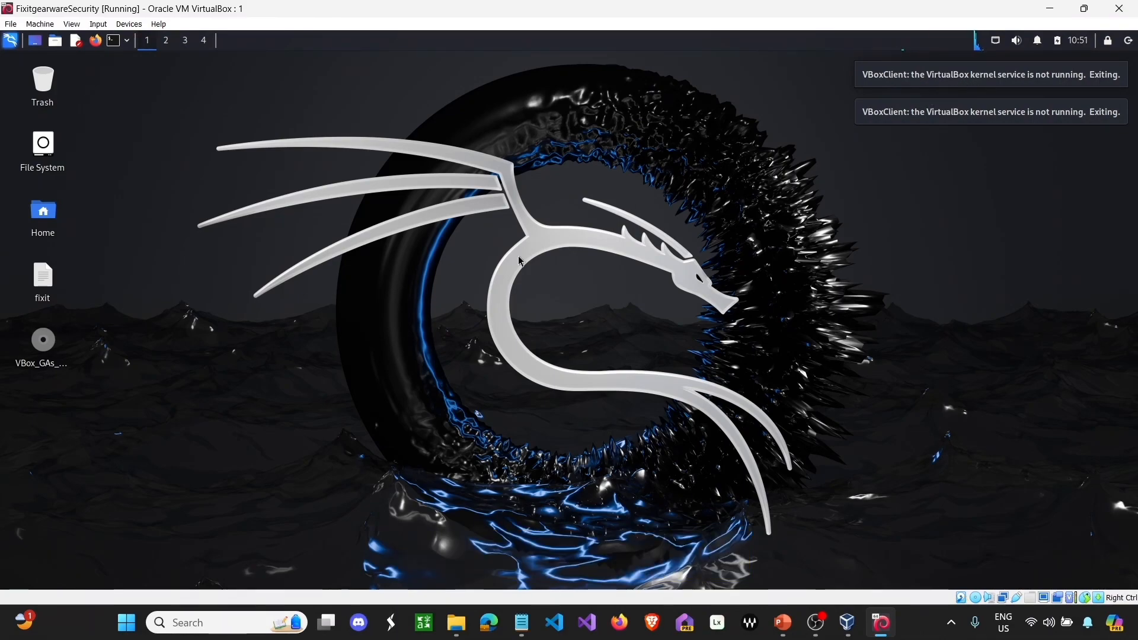
# - Attempt Safely Remove Volume on the VBox_GAs_7.0.14 disc from the Kali desktop
pyautogui.rightClick(42, 342)
pyautogui.click(58, 365)
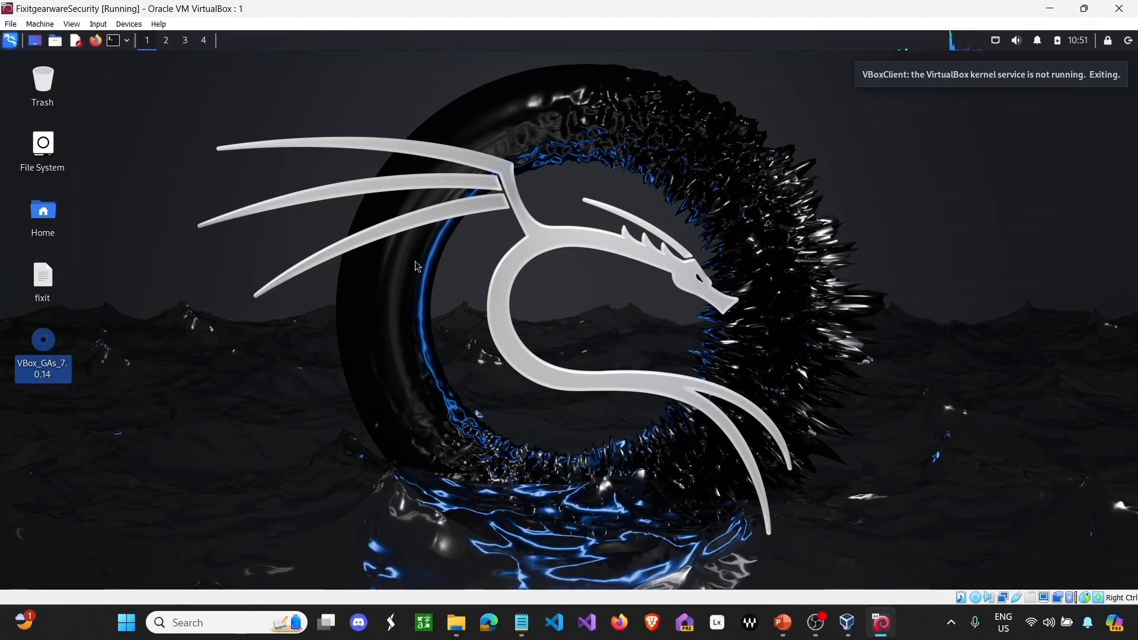
pyautogui.rightClick(47, 343)
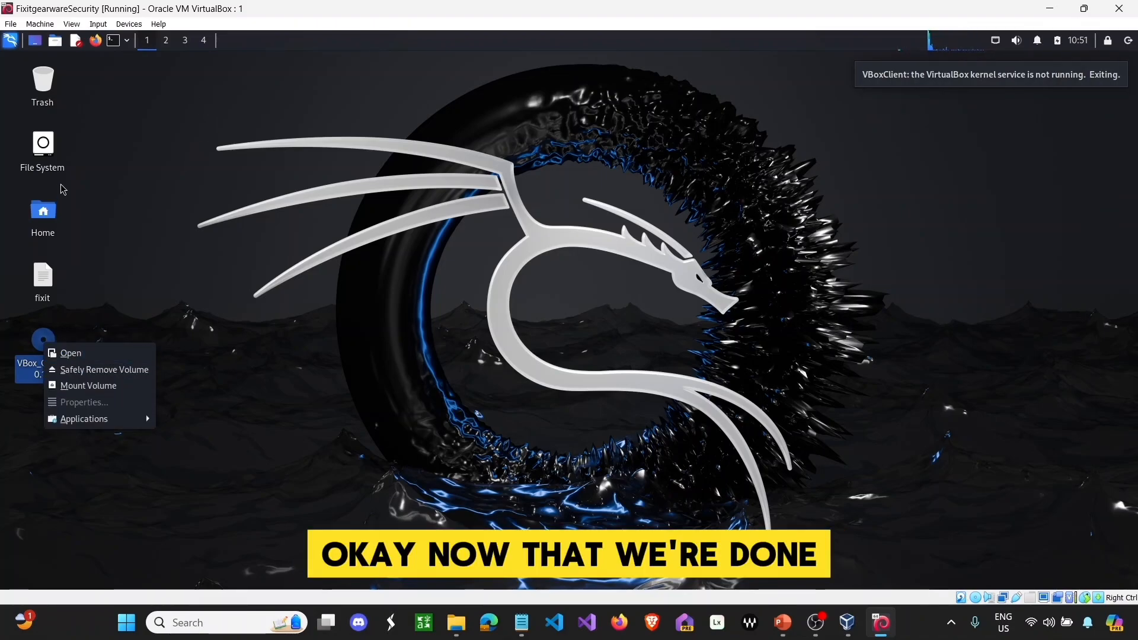
pyautogui.click(155, 152)
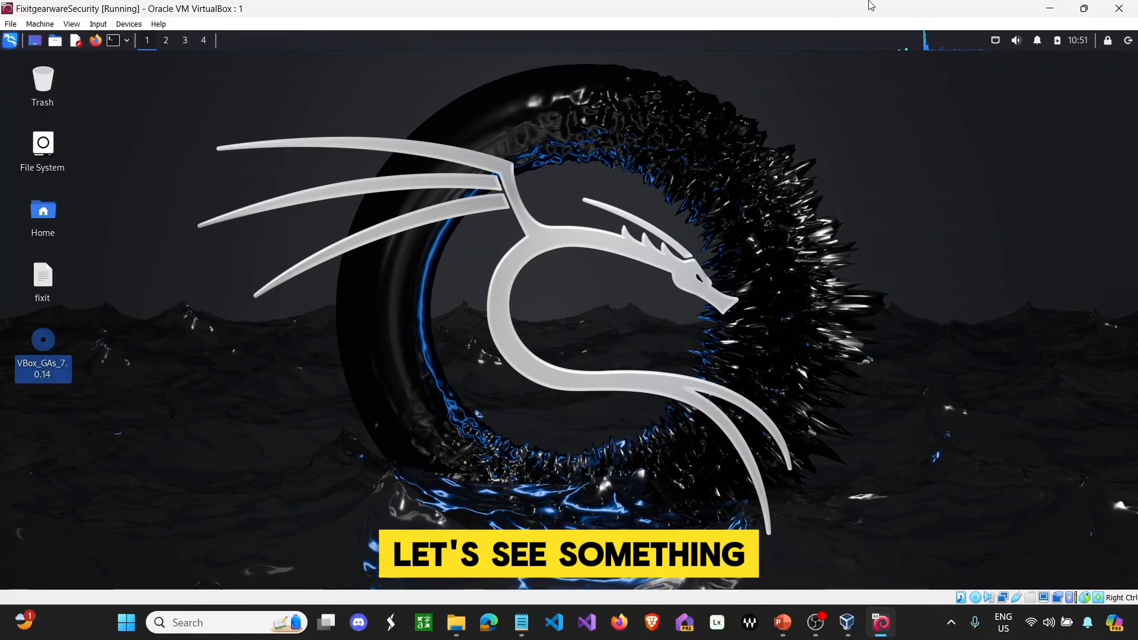
# - Restore the VM window and position it beside File Explorer's Installation-Files folder
pyautogui.click(1084, 8)
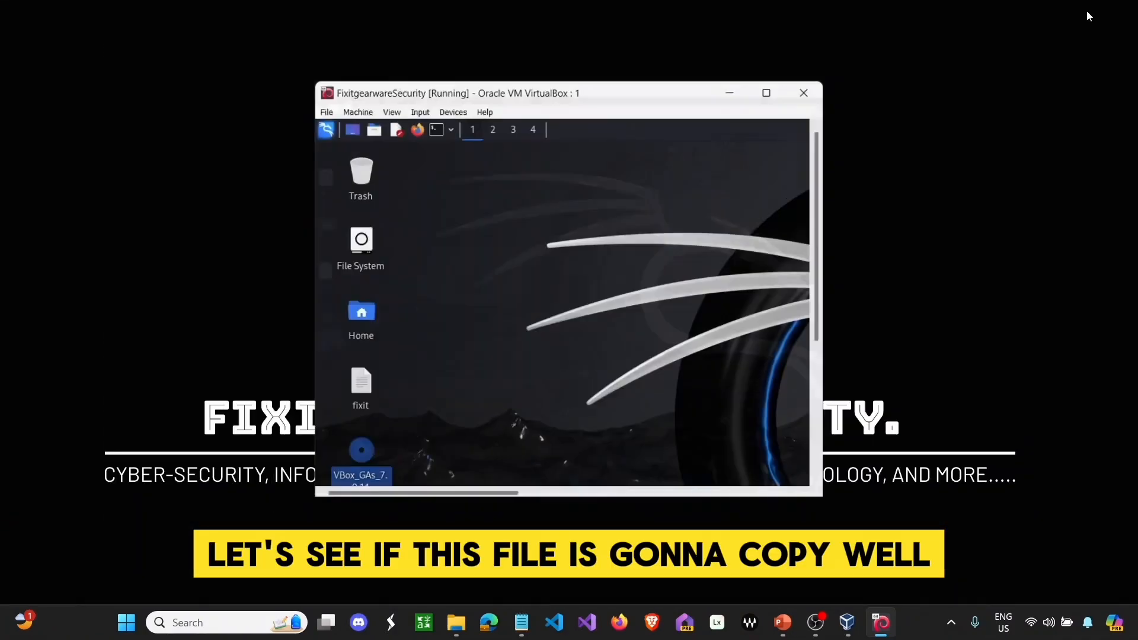
pyautogui.click(463, 625)
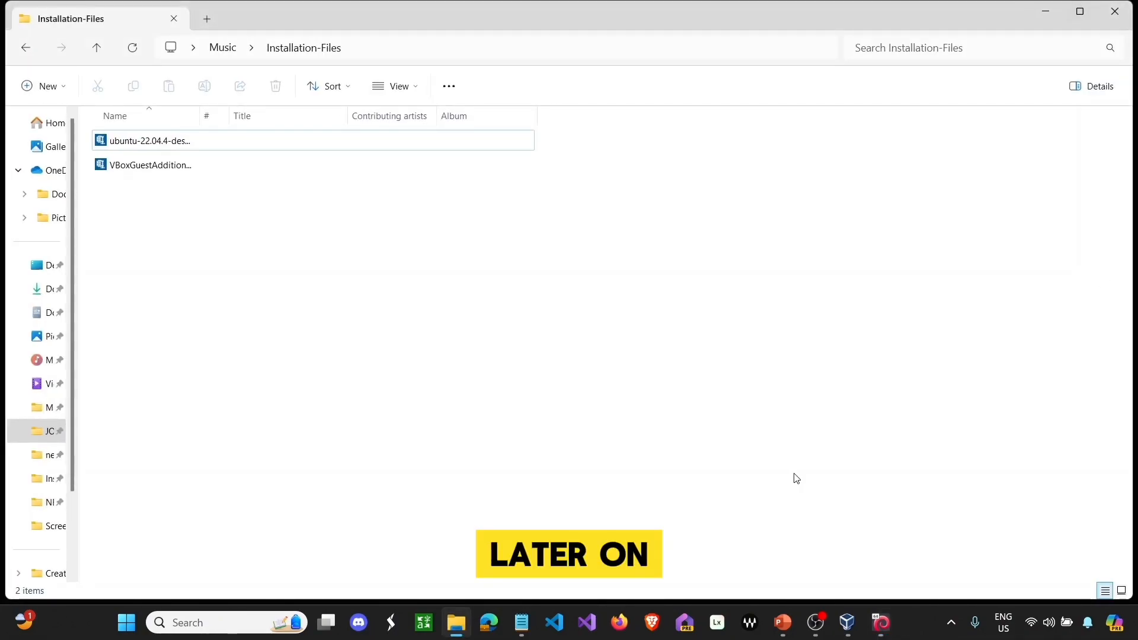
pyautogui.click(881, 622)
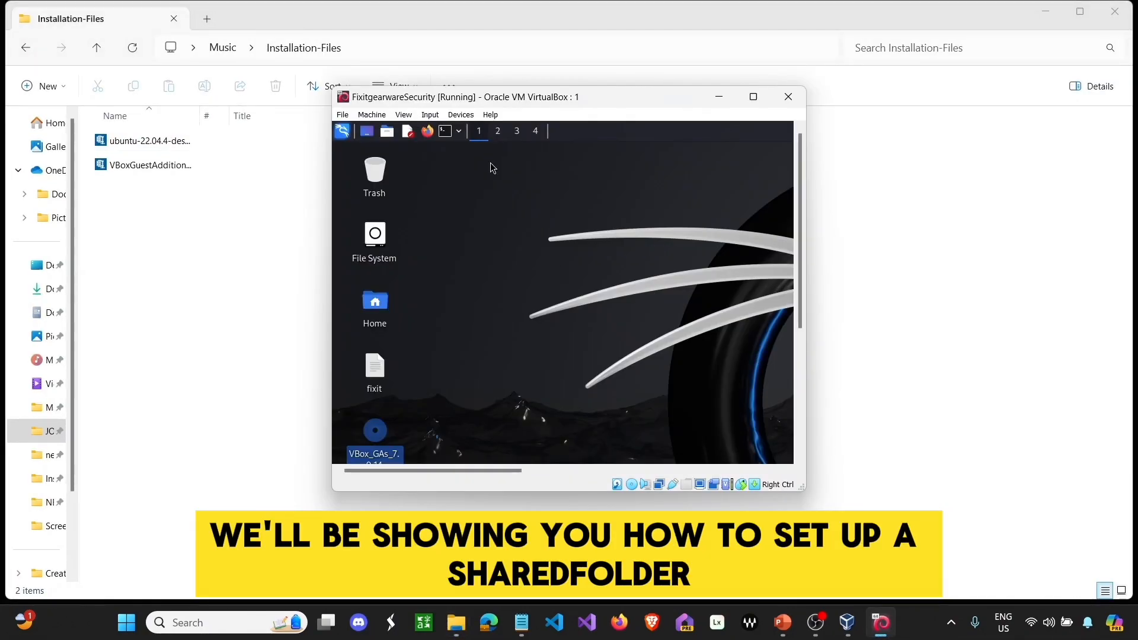
pyautogui.moveTo(615, 97); pyautogui.dragTo(802, 88)
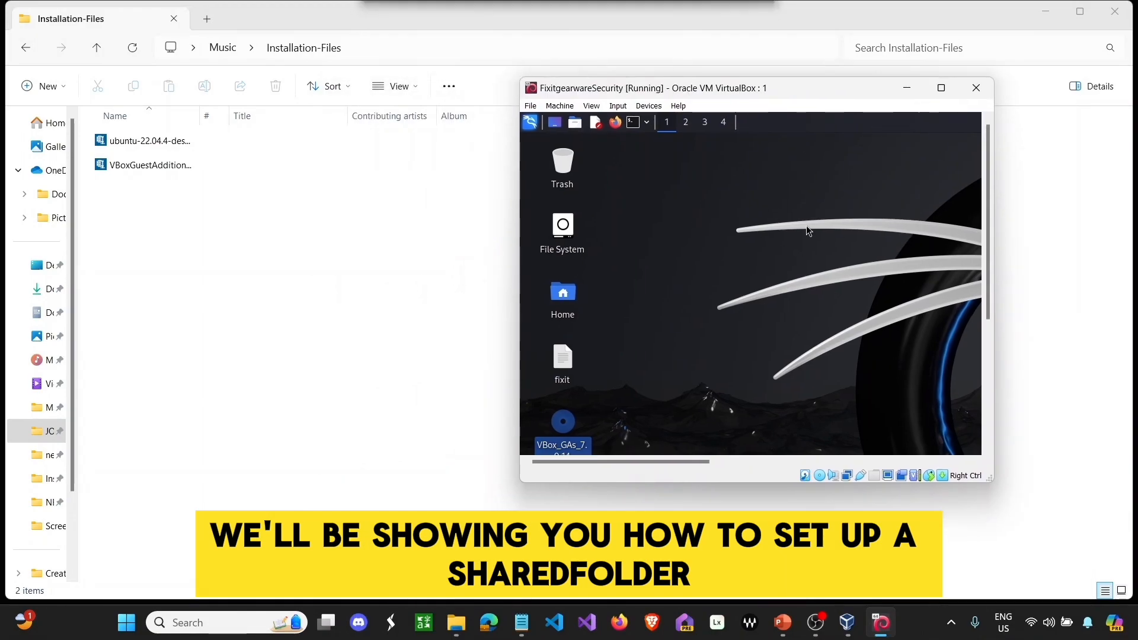
# - Try dragging fixit into Installation-Files twice, dismiss the errors, return it, and maximize the VM
pyautogui.click(566, 359)
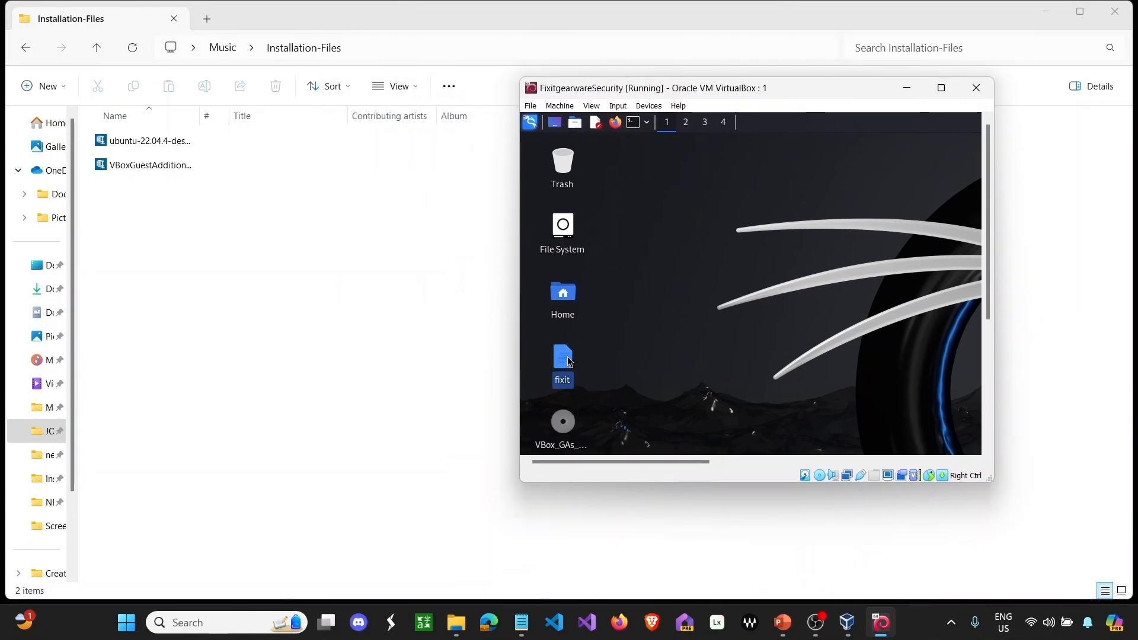
pyautogui.moveTo(568, 362); pyautogui.dragTo(381, 306)
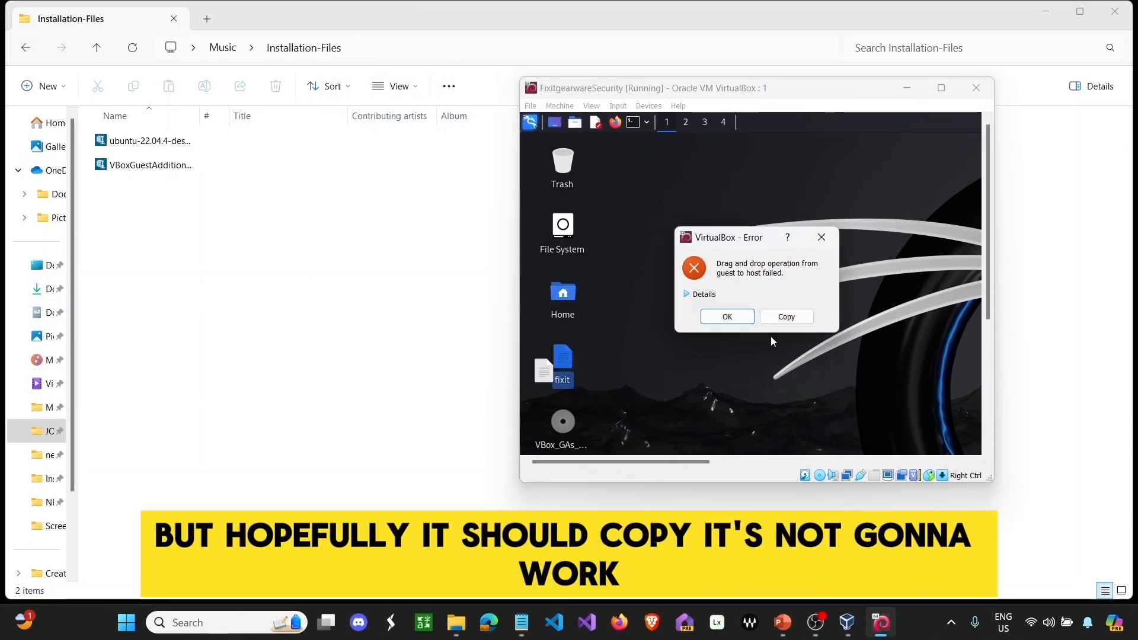
pyautogui.click(732, 318)
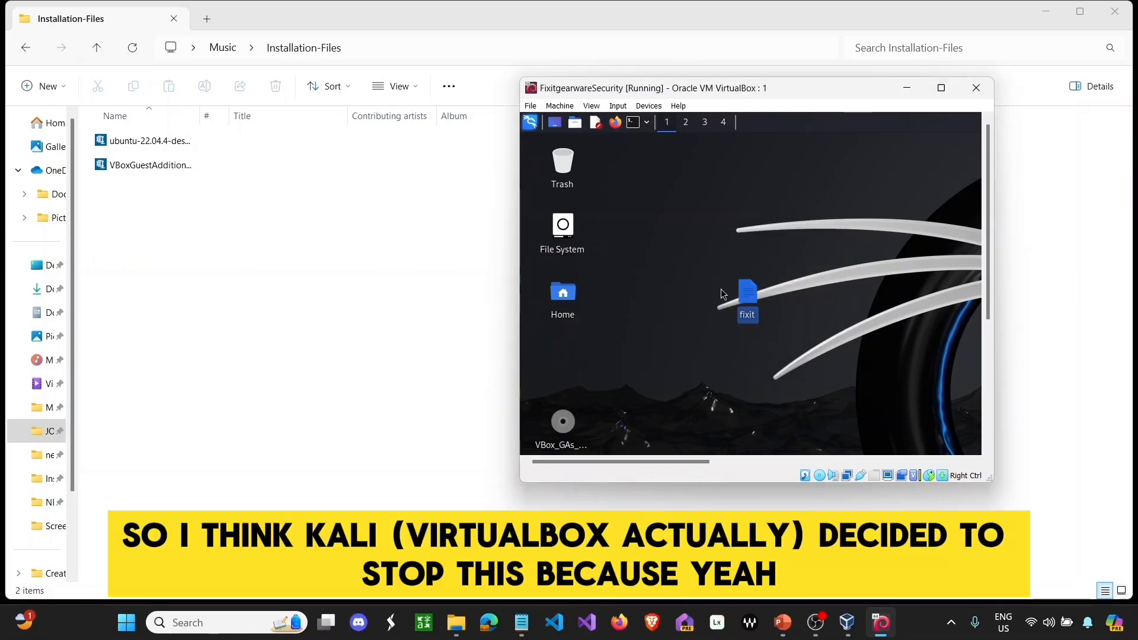
pyautogui.moveTo(749, 293); pyautogui.dragTo(389, 338)
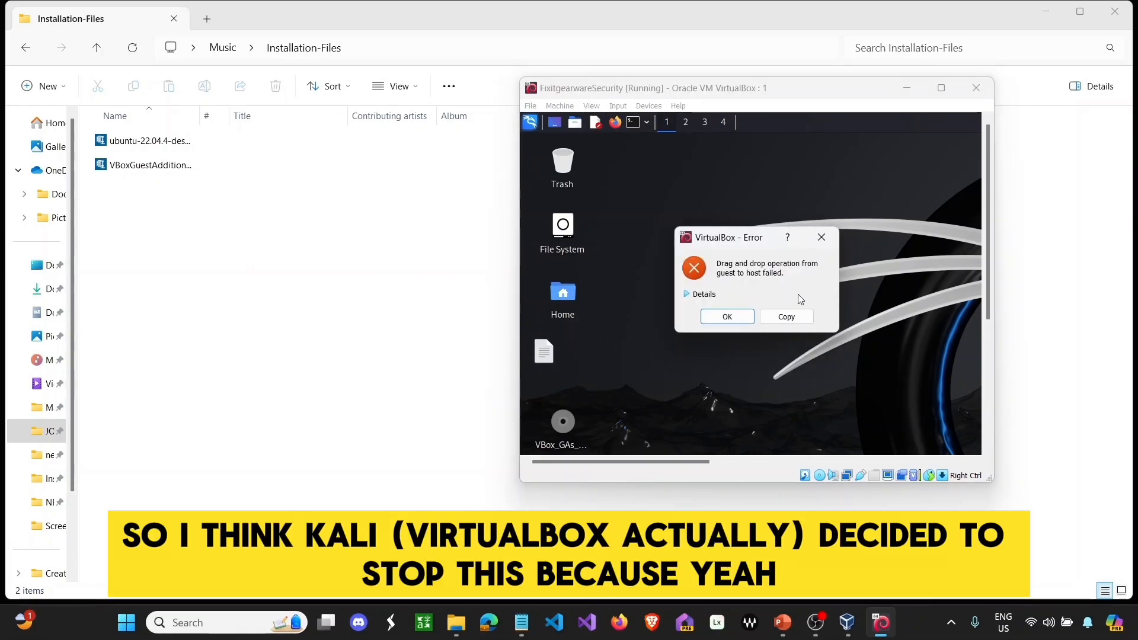
pyautogui.click(737, 320)
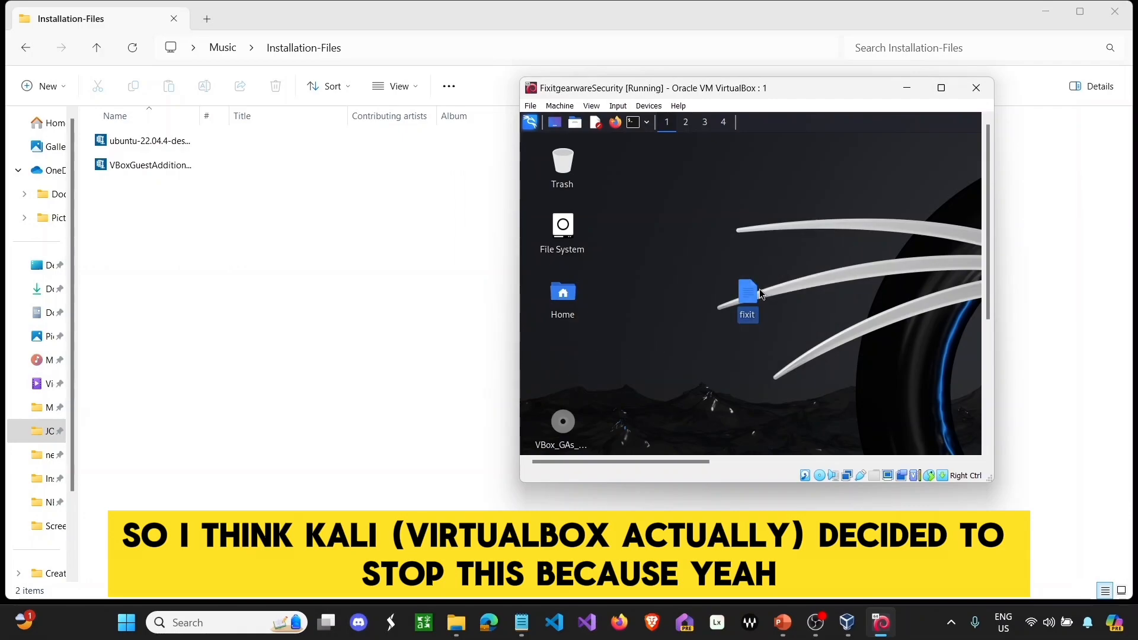
pyautogui.moveTo(750, 292); pyautogui.dragTo(563, 356)
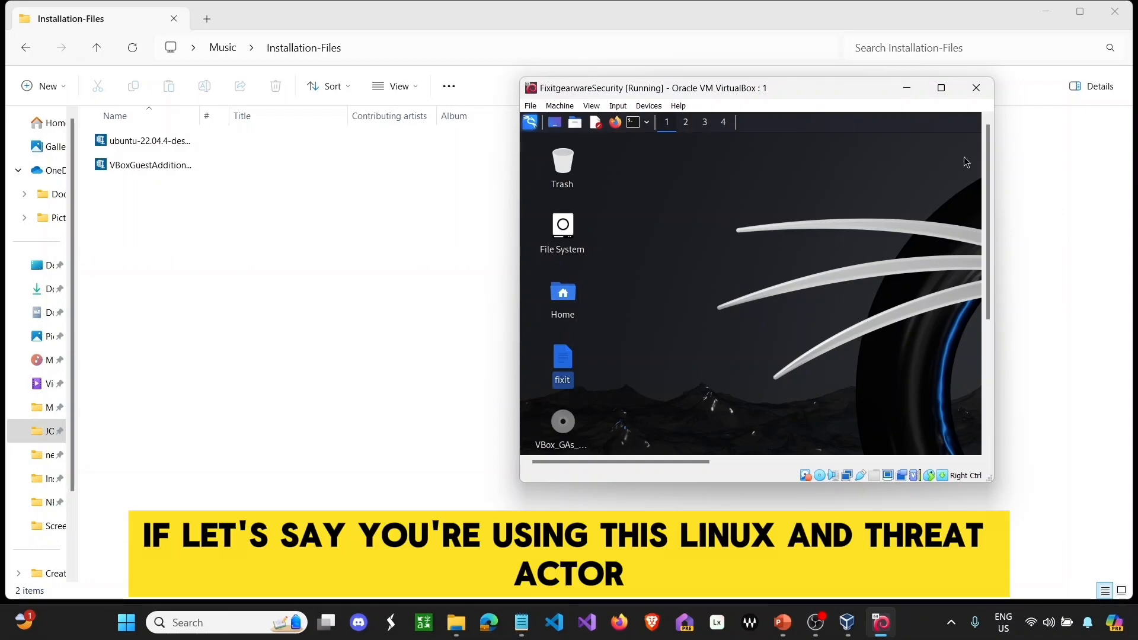
pyautogui.click(941, 88)
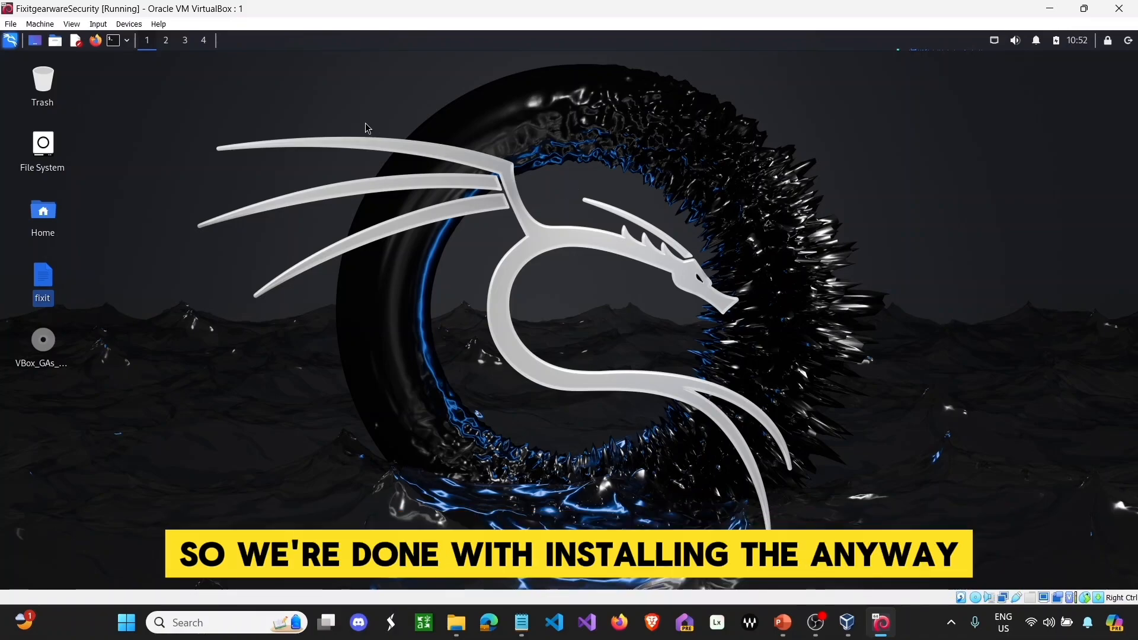
# - Open a Kali terminal and run poweroff to shut the VM down
pyautogui.click(127, 41)
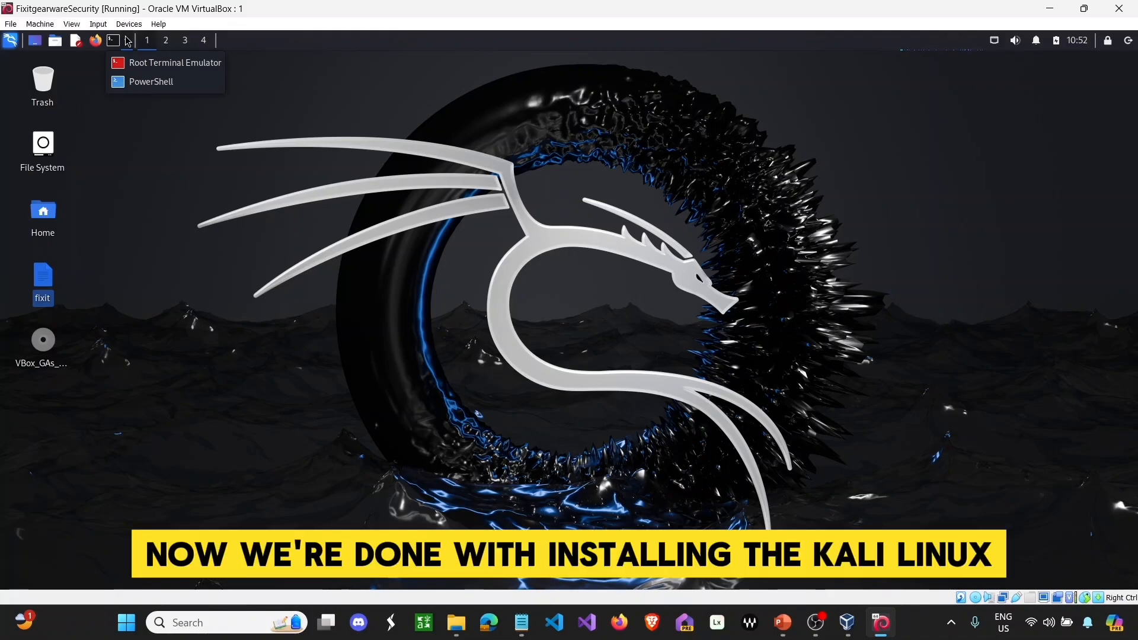
pyautogui.click(116, 45)
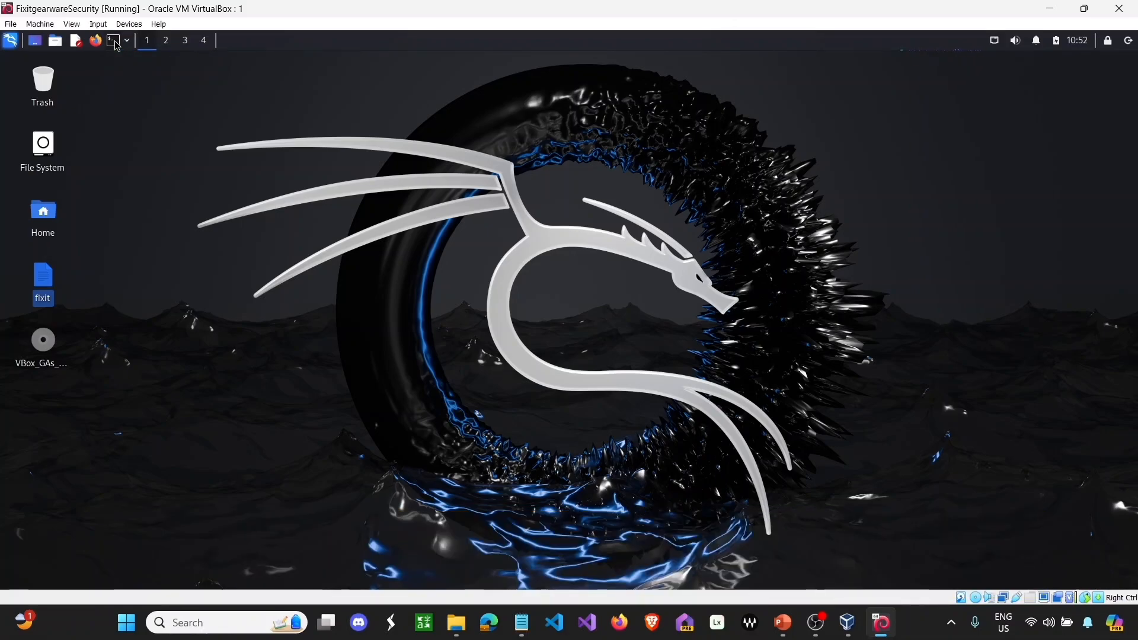
pyautogui.doubleClick(117, 46)
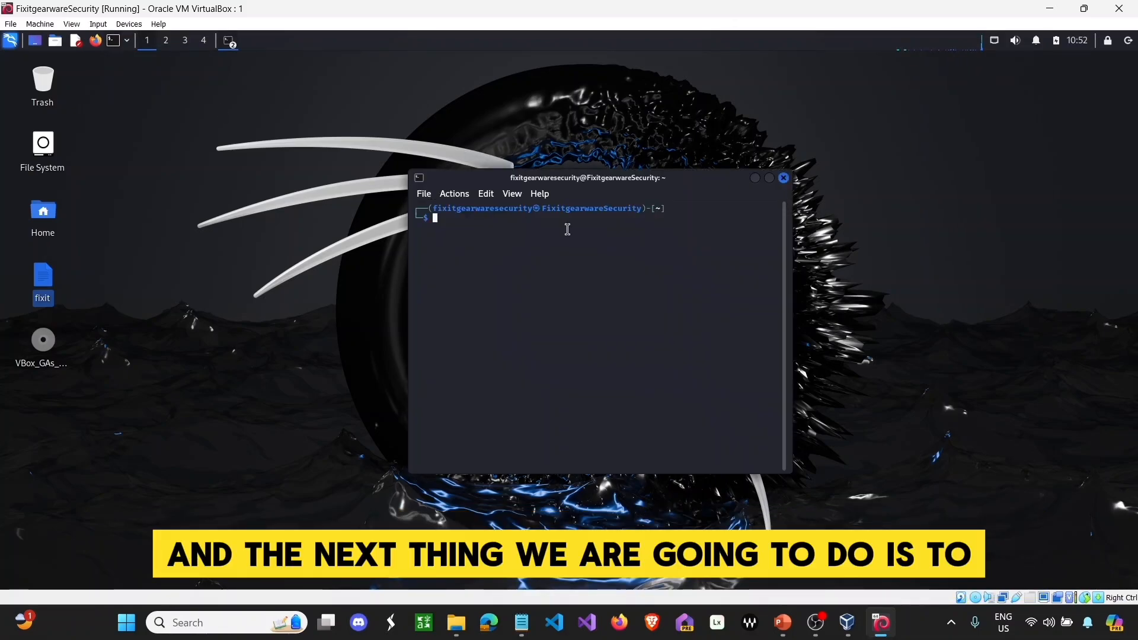
pyautogui.write('power')
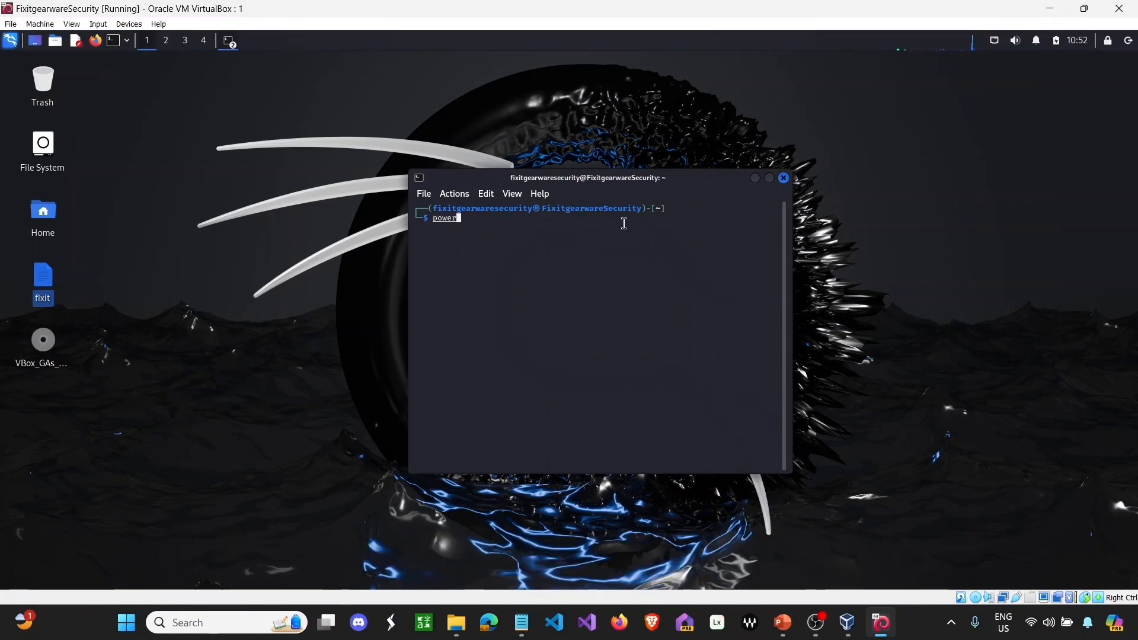
pyautogui.write('off')
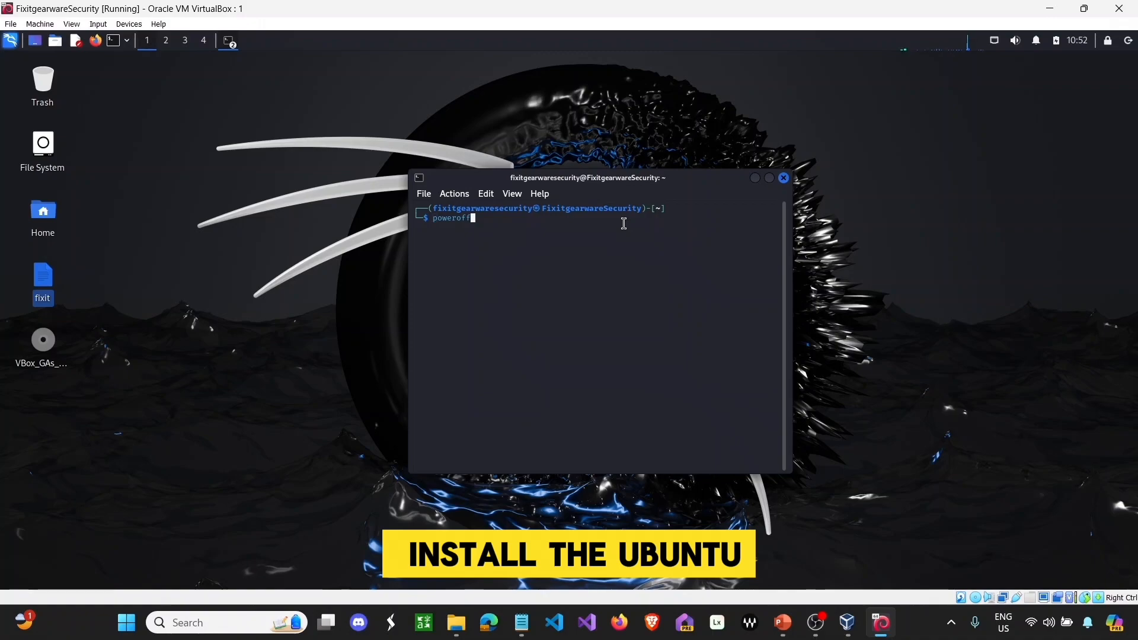
pyautogui.press('Return')
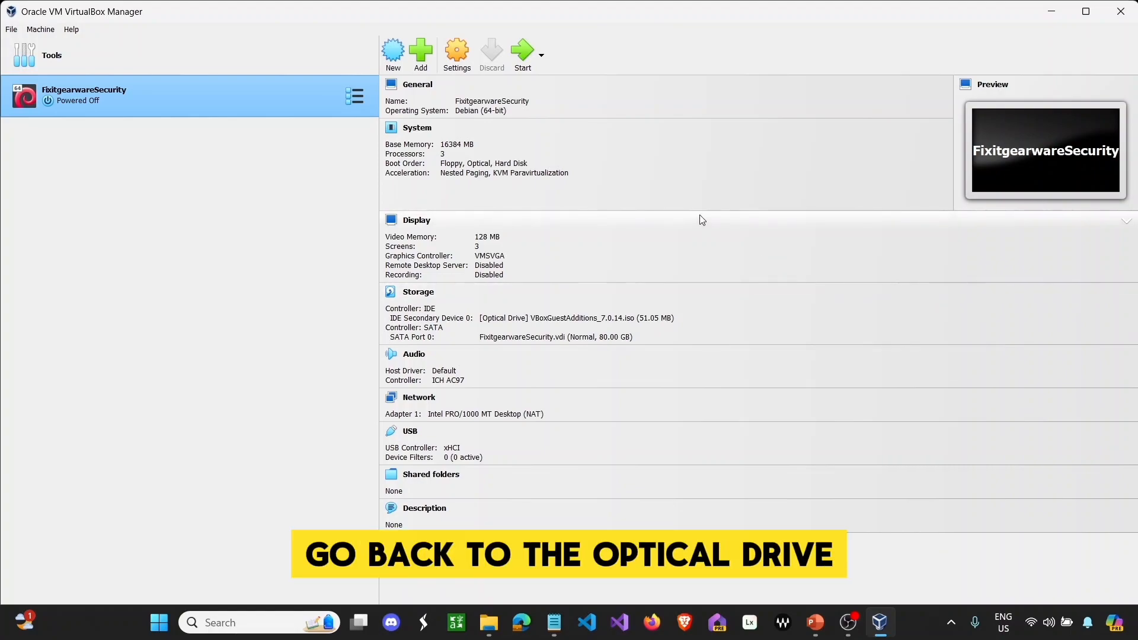
# - Remove the VBoxGuestAdditions optical drive attachment in Storage settings and save with OK
pyautogui.click(457, 53)
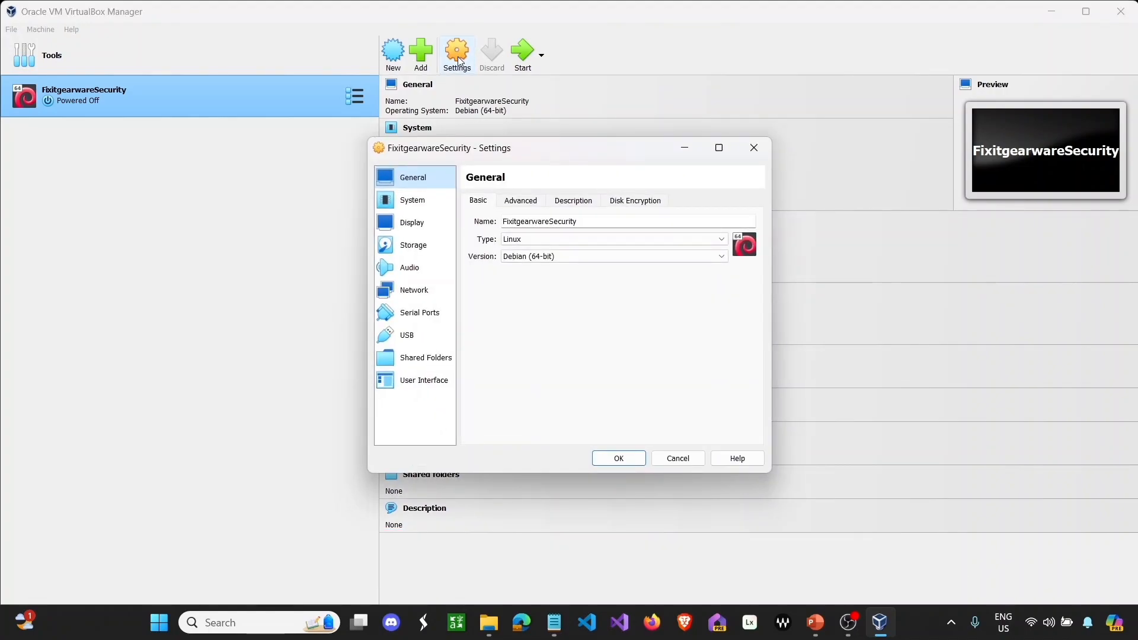
pyautogui.click(412, 245)
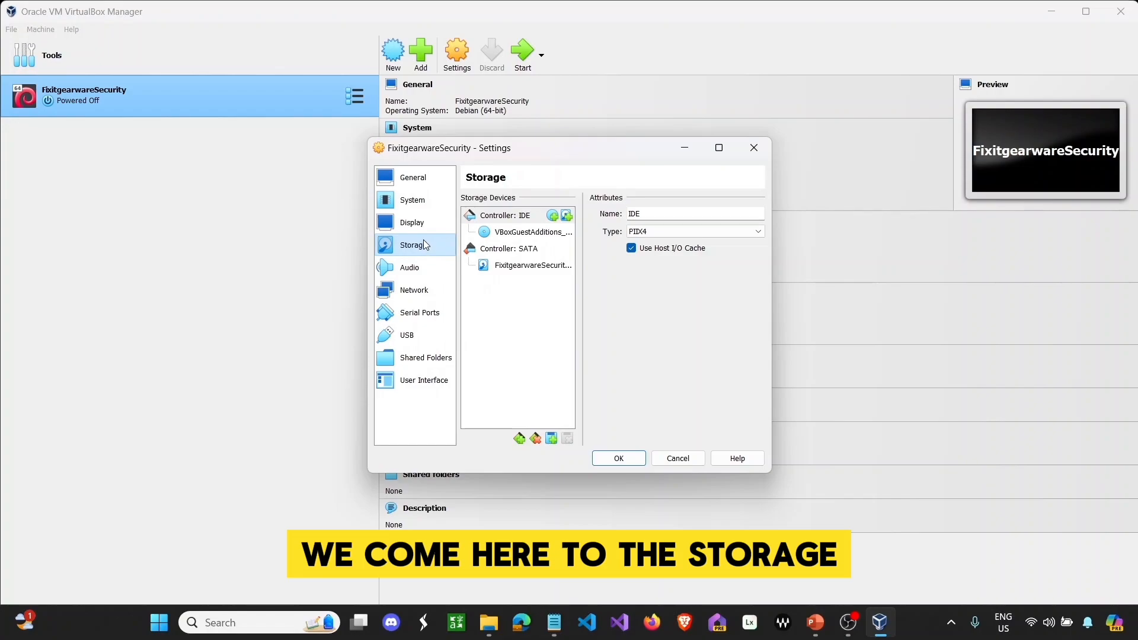
pyautogui.click(501, 232)
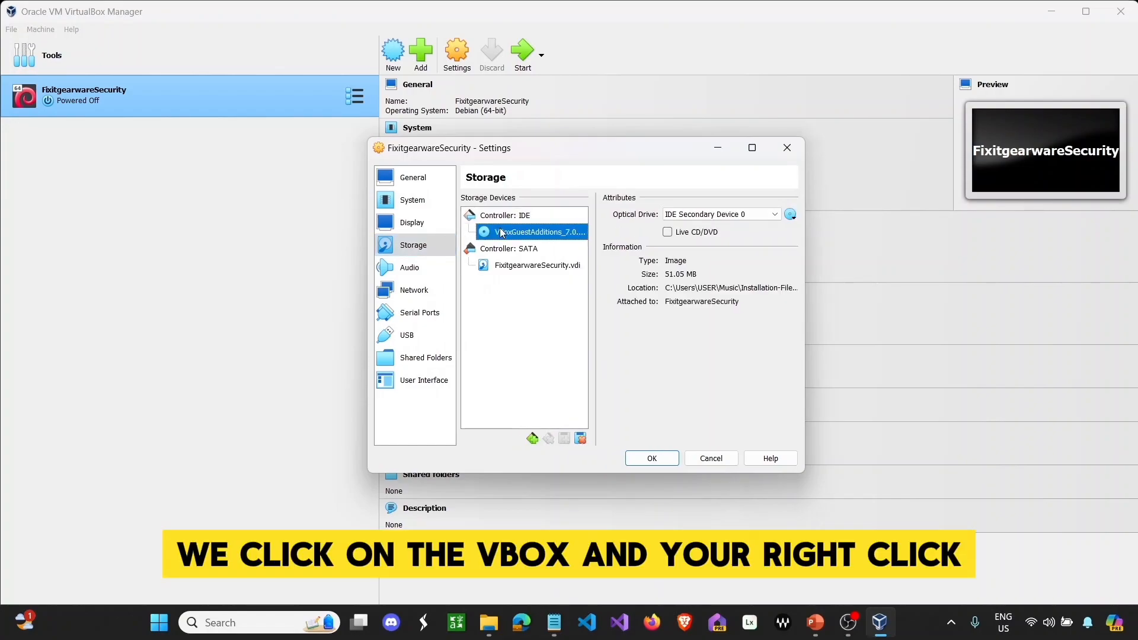
pyautogui.rightClick(501, 232)
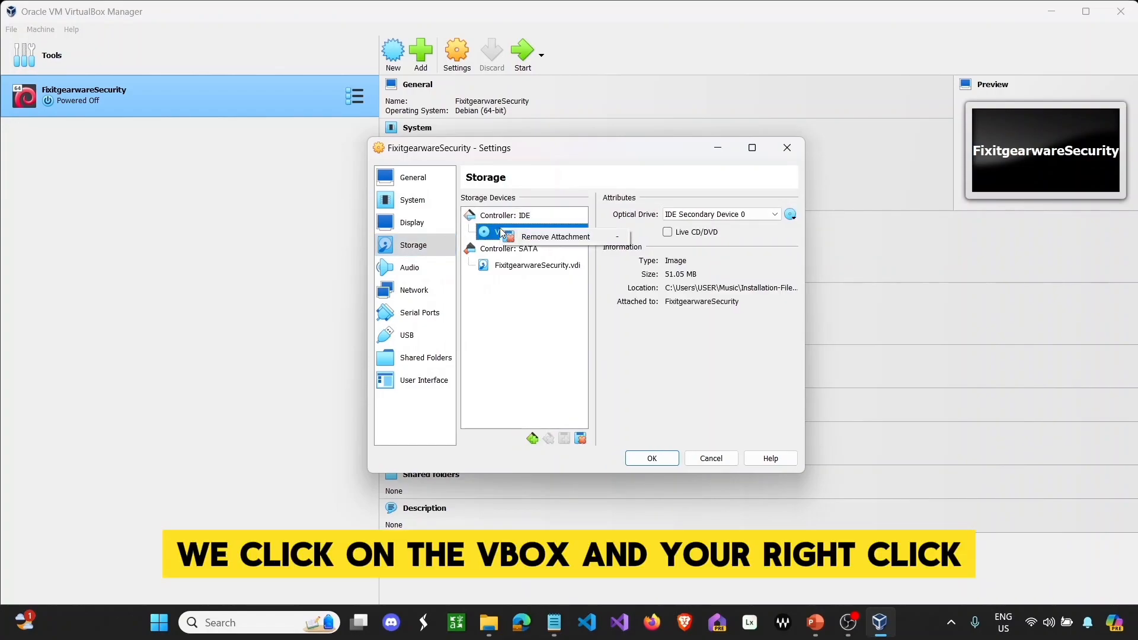
pyautogui.click(531, 237)
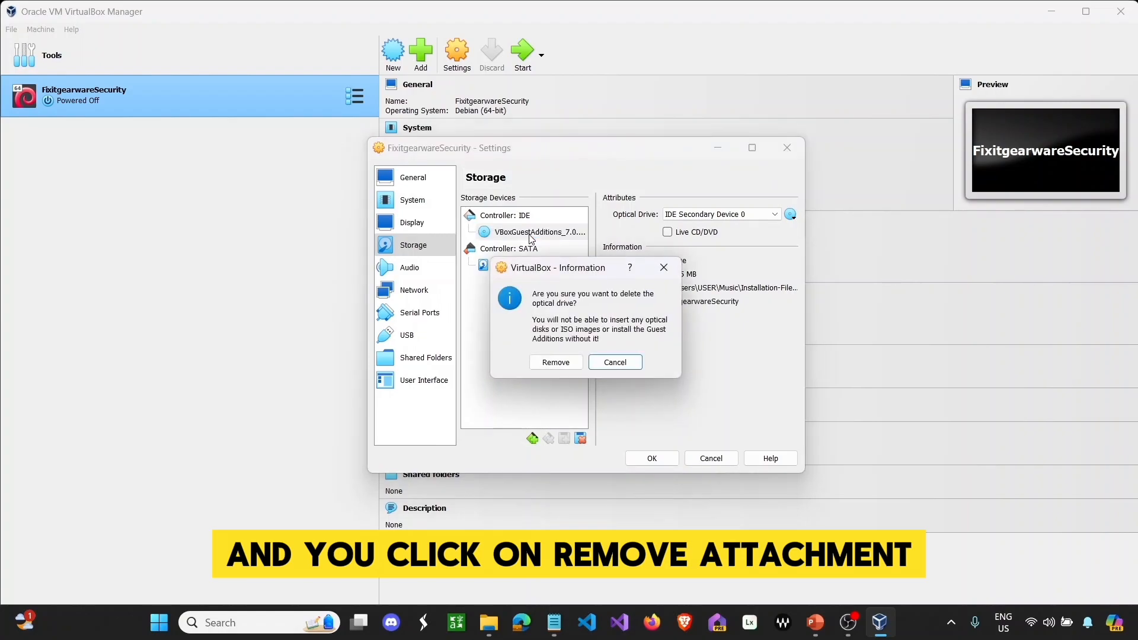
pyautogui.click(551, 363)
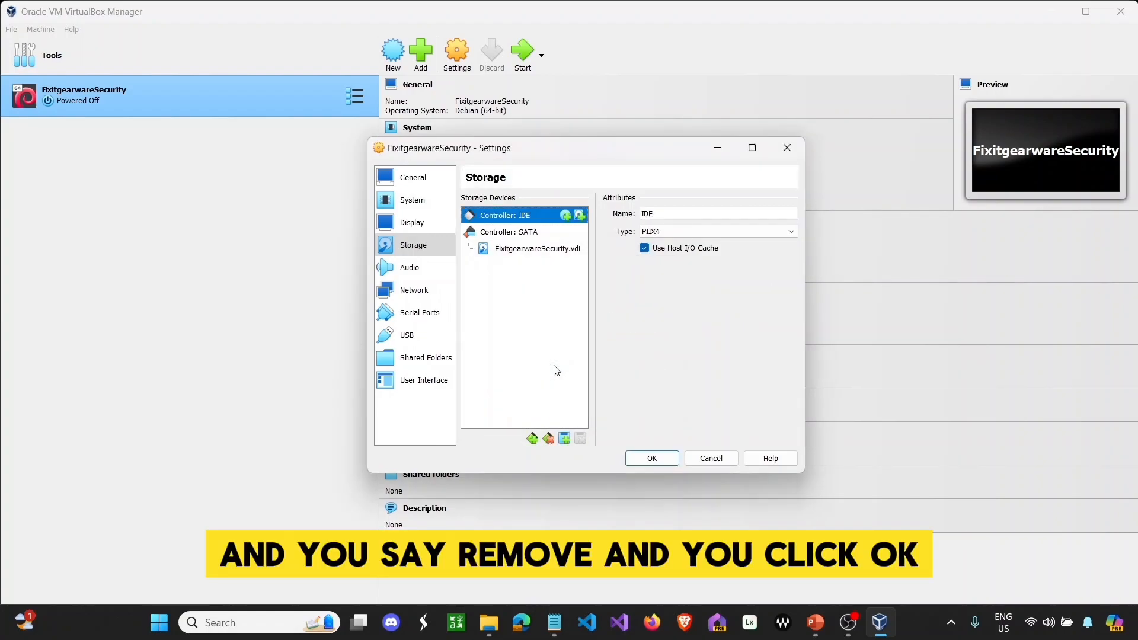
pyautogui.click(643, 457)
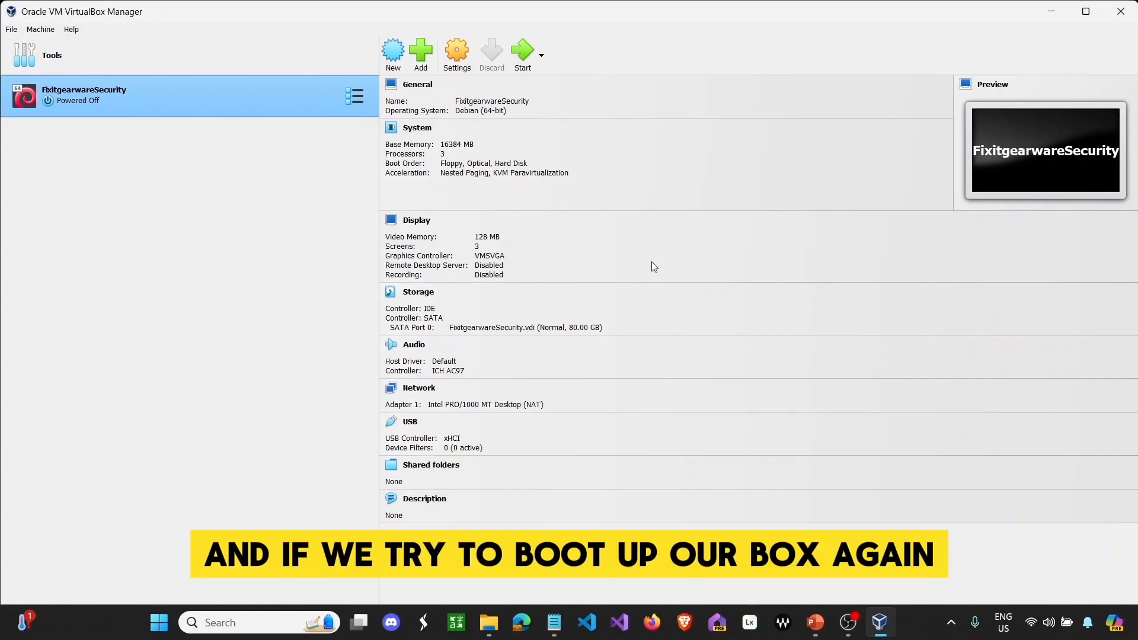
# - Start the VM to Kali's login screen, then close the VirtualBox Manager window
pyautogui.click(530, 60)
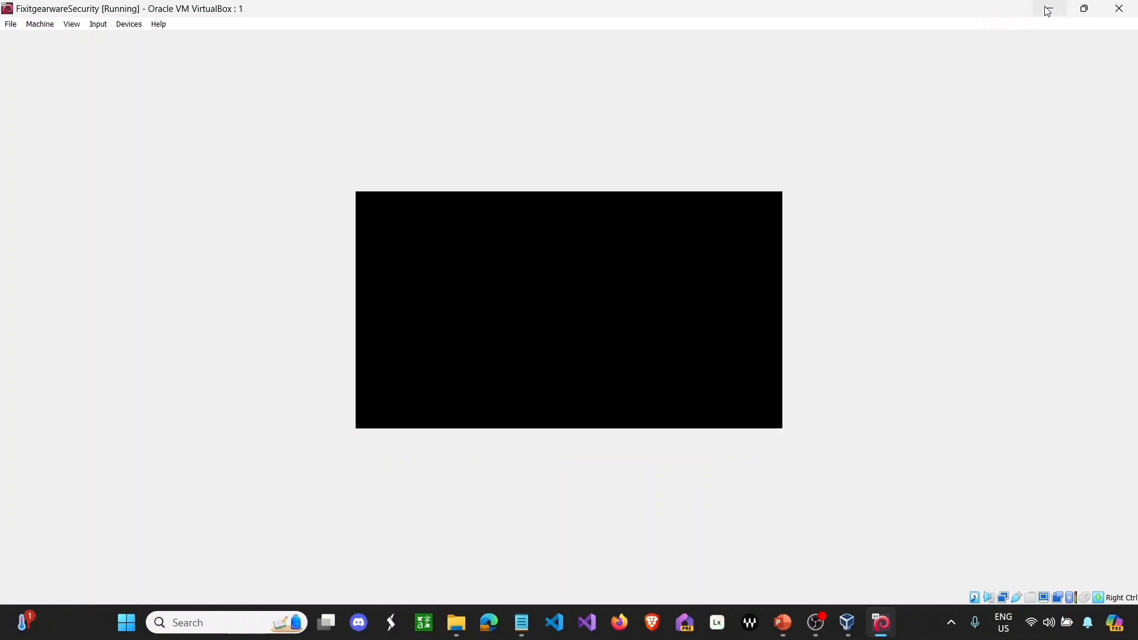
pyautogui.click(1085, 9)
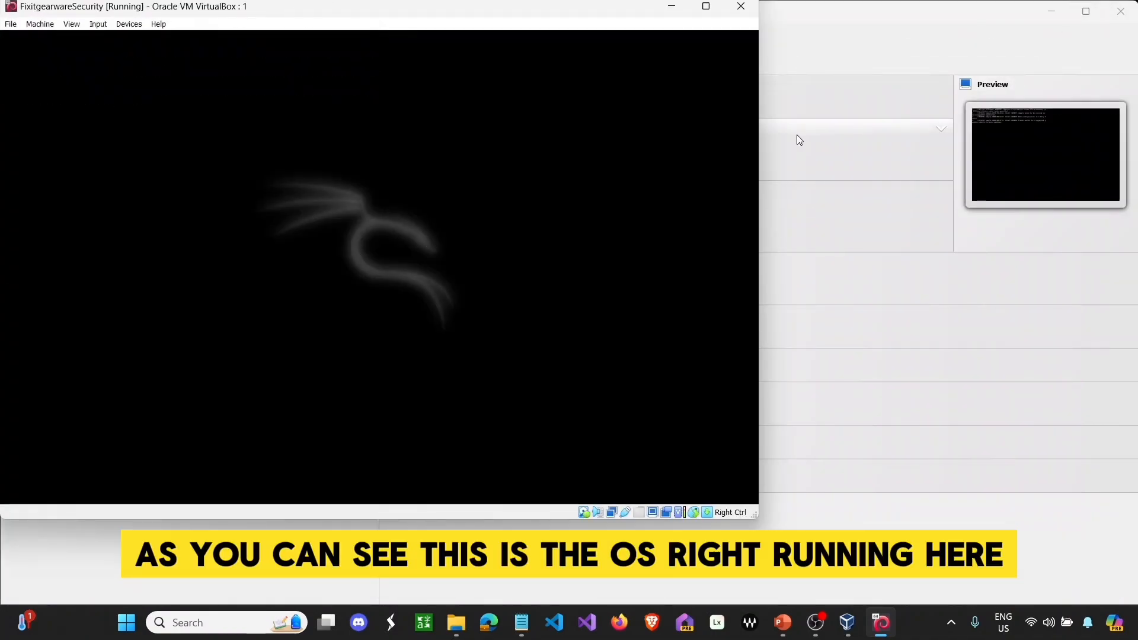
pyautogui.click(1086, 11)
pyautogui.click(1083, 8)
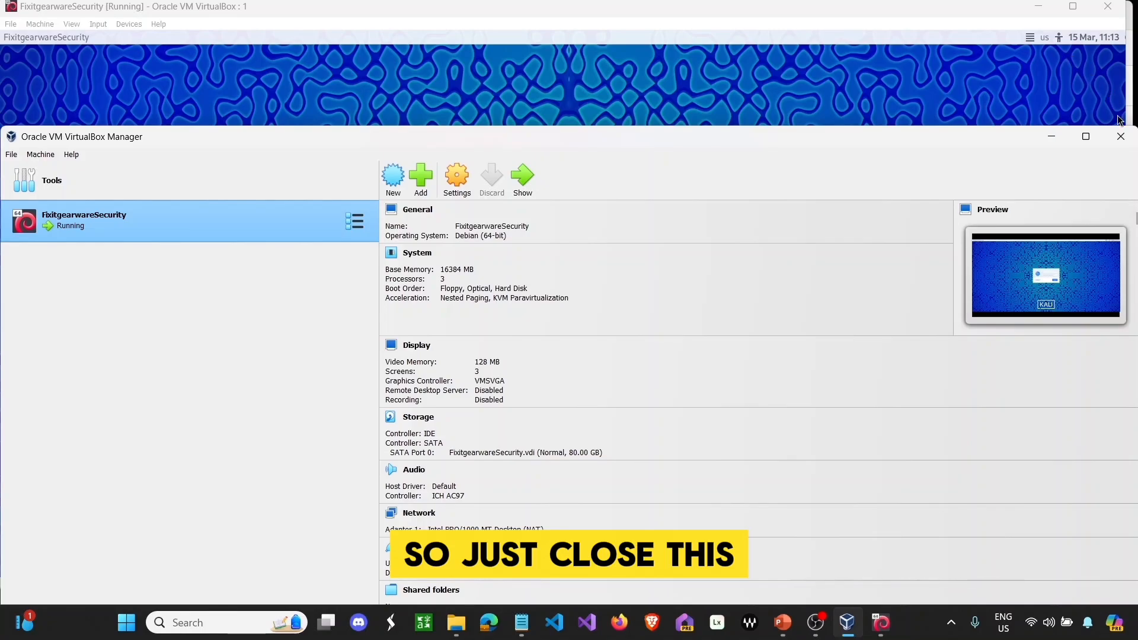
pyautogui.click(1121, 136)
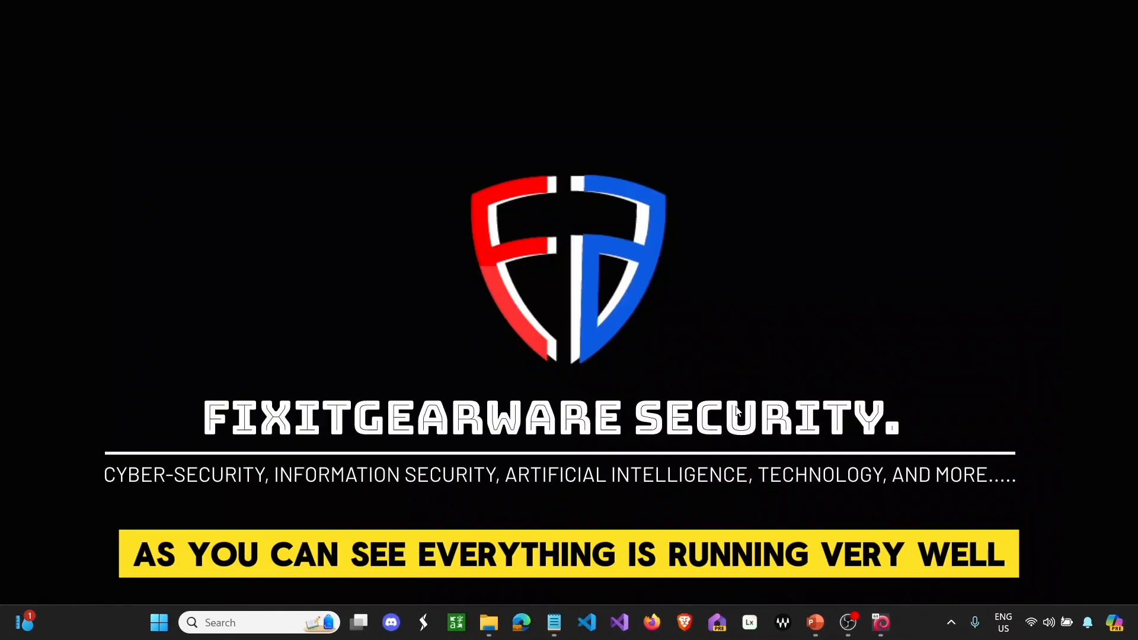
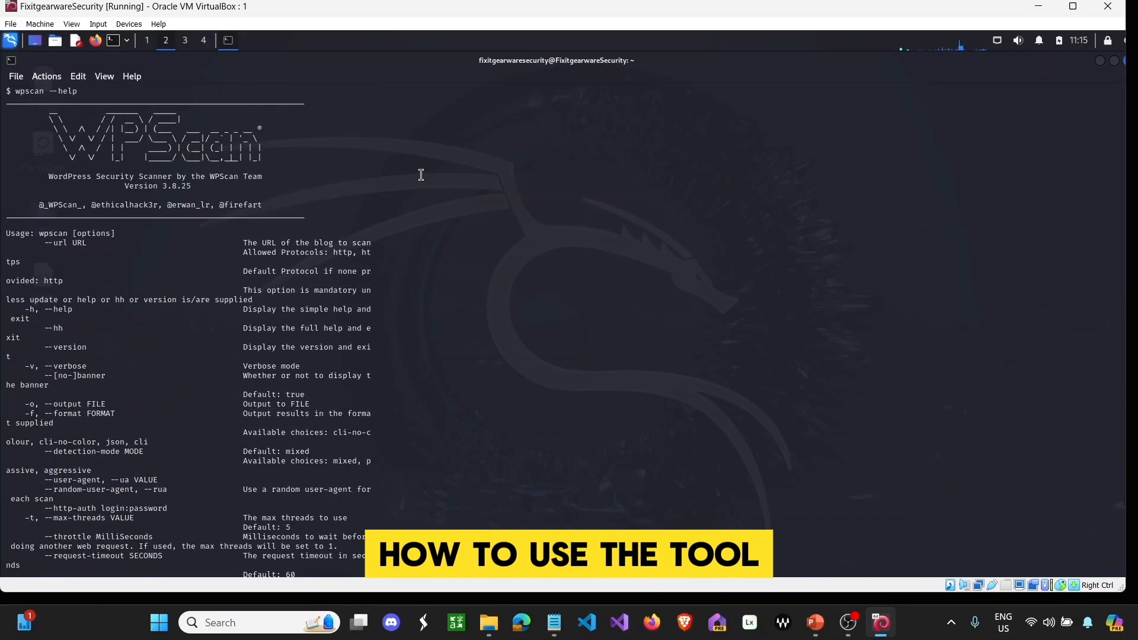
# - Close the WPScan help terminal and maximize the Kali VM window
pyautogui.scroll(-20, 421, 177)
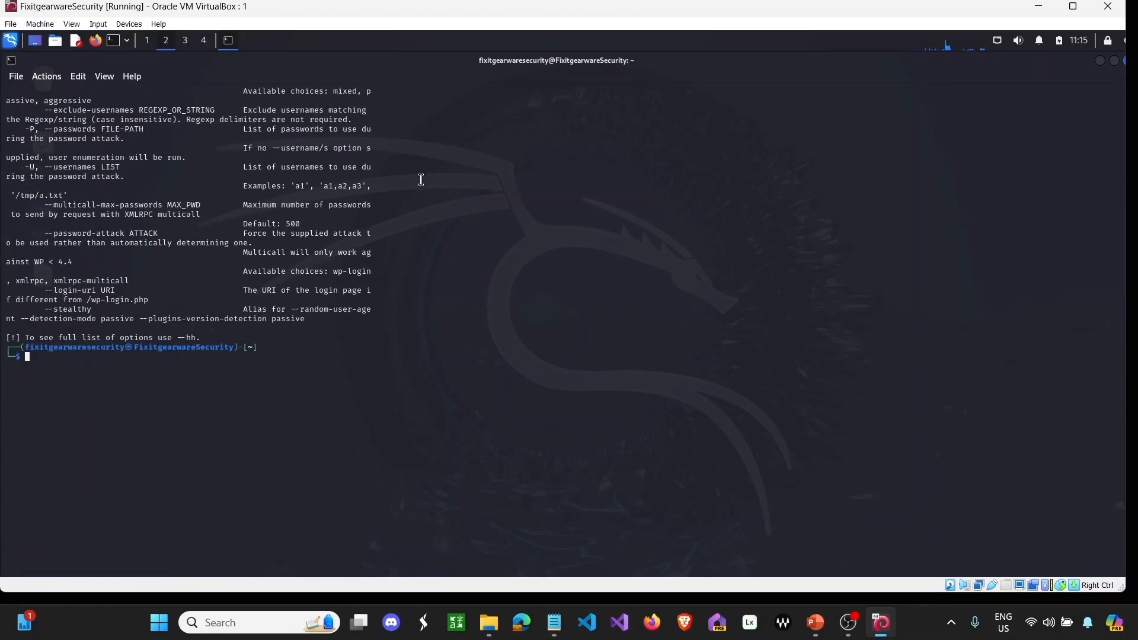
pyautogui.click(1114, 61)
pyautogui.click(783, 181)
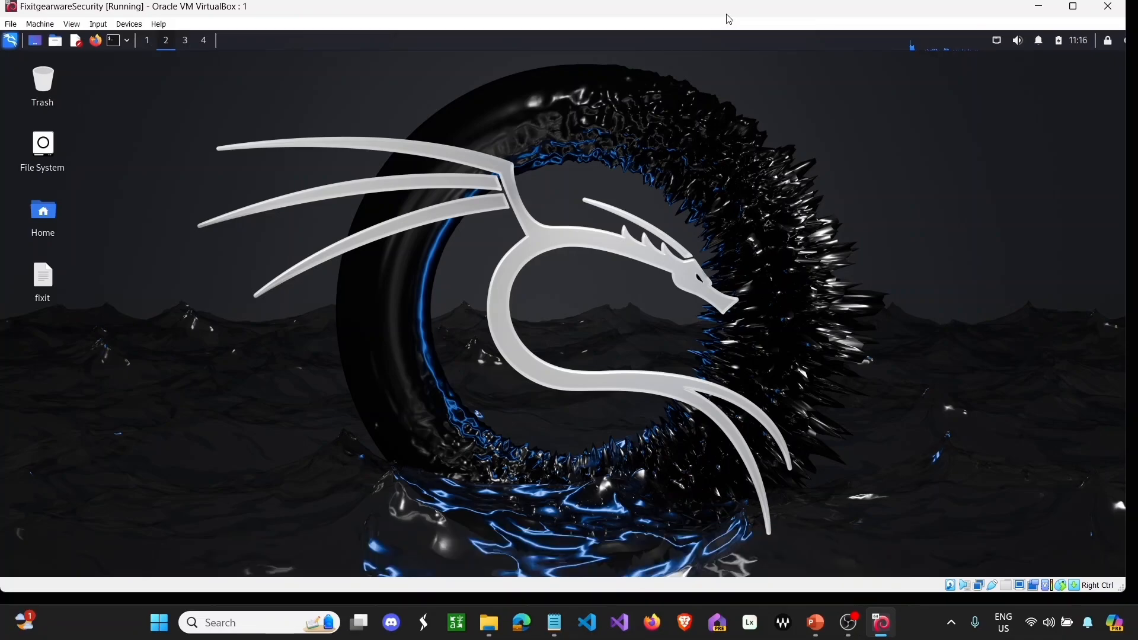
pyautogui.click(1073, 7)
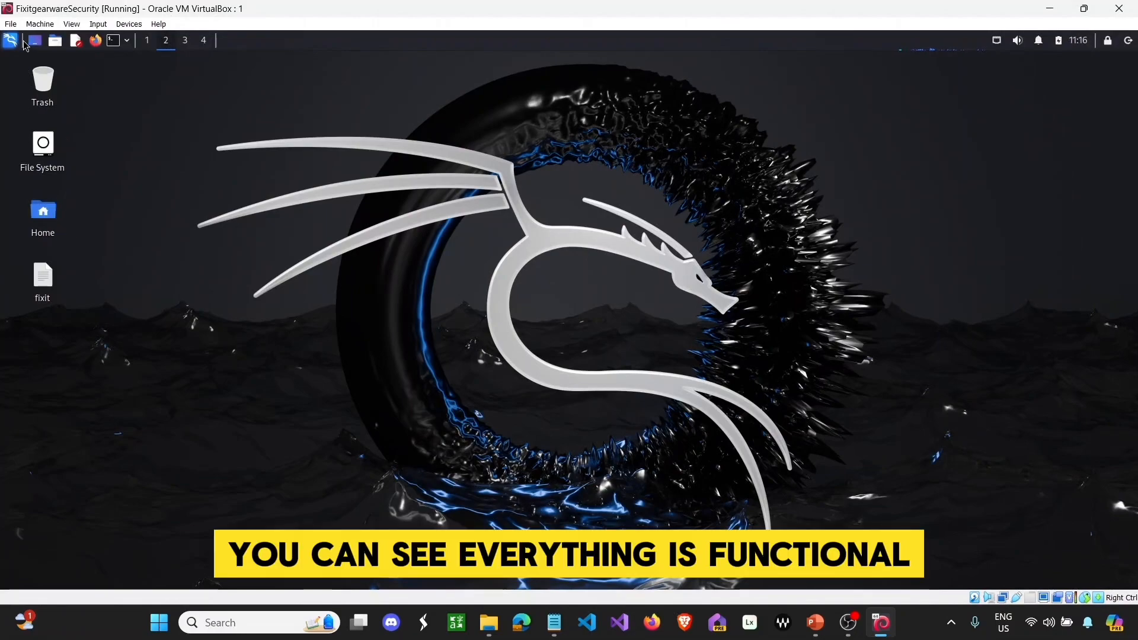
# - Open a new terminal in the Kali guest and run poweroff
pyautogui.rightClick(249, 118)
pyautogui.click(463, 72)
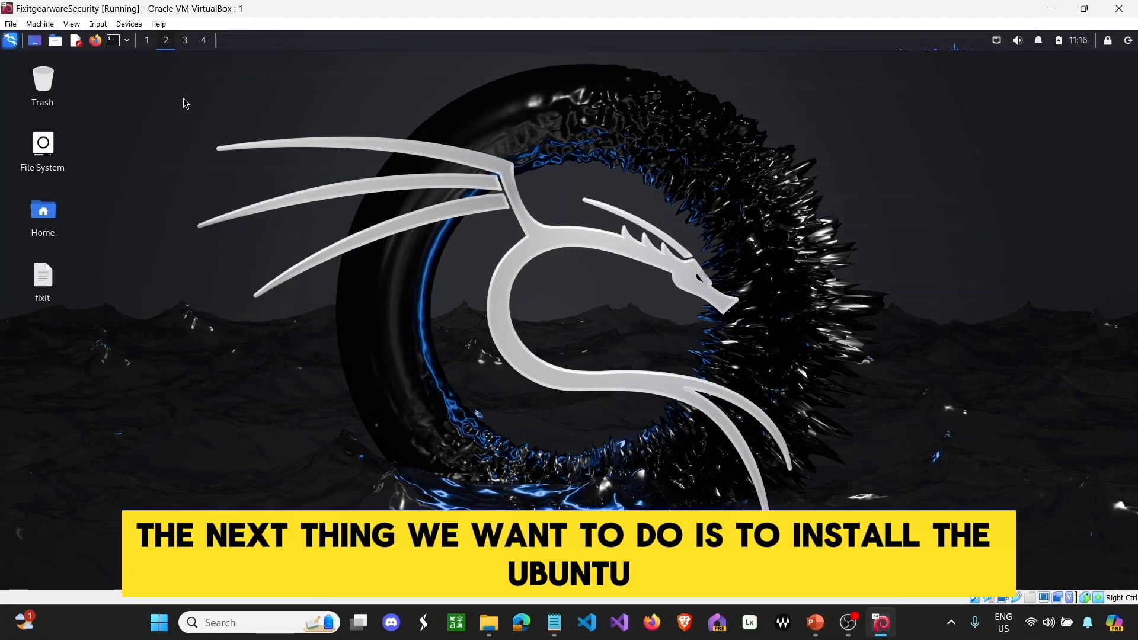
pyautogui.click(113, 40)
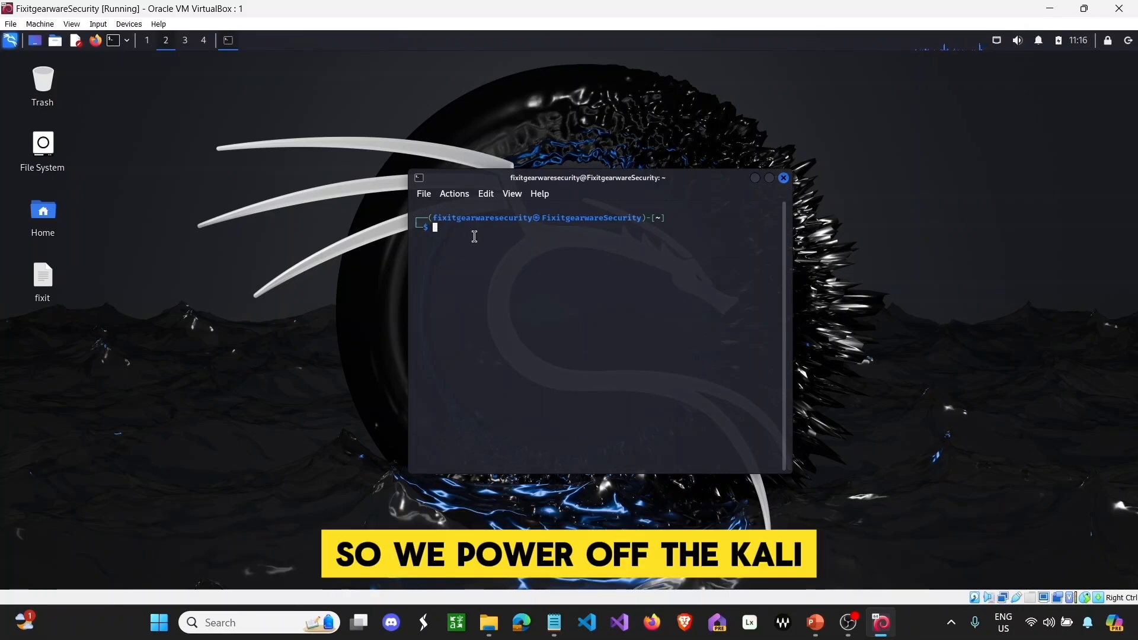
pyautogui.write('power')
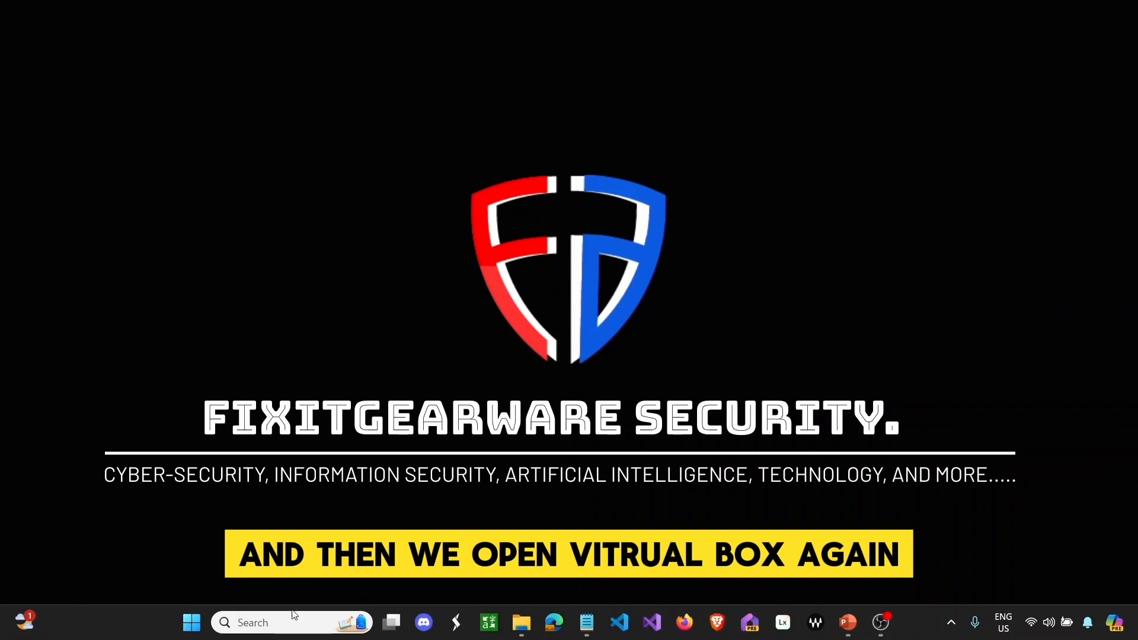
# - Launch VirtualBox and start a new VM named FixitgearwareSecurity1
pyautogui.click(292, 622)
pyautogui.click(303, 188)
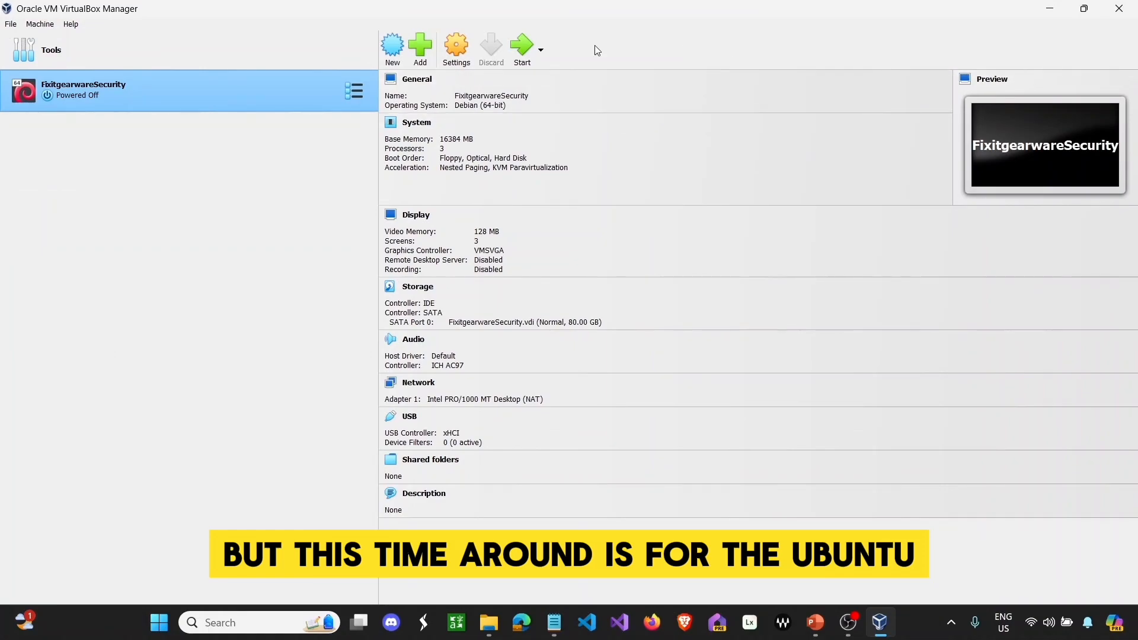
pyautogui.click(398, 47)
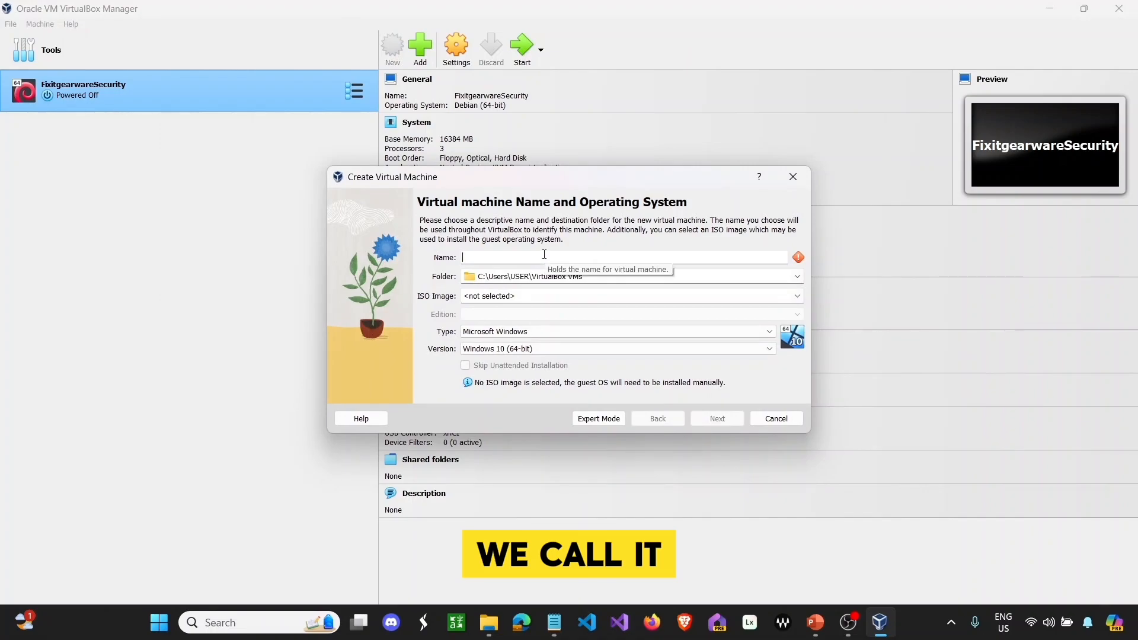
pyautogui.write('Fixitgearwar')
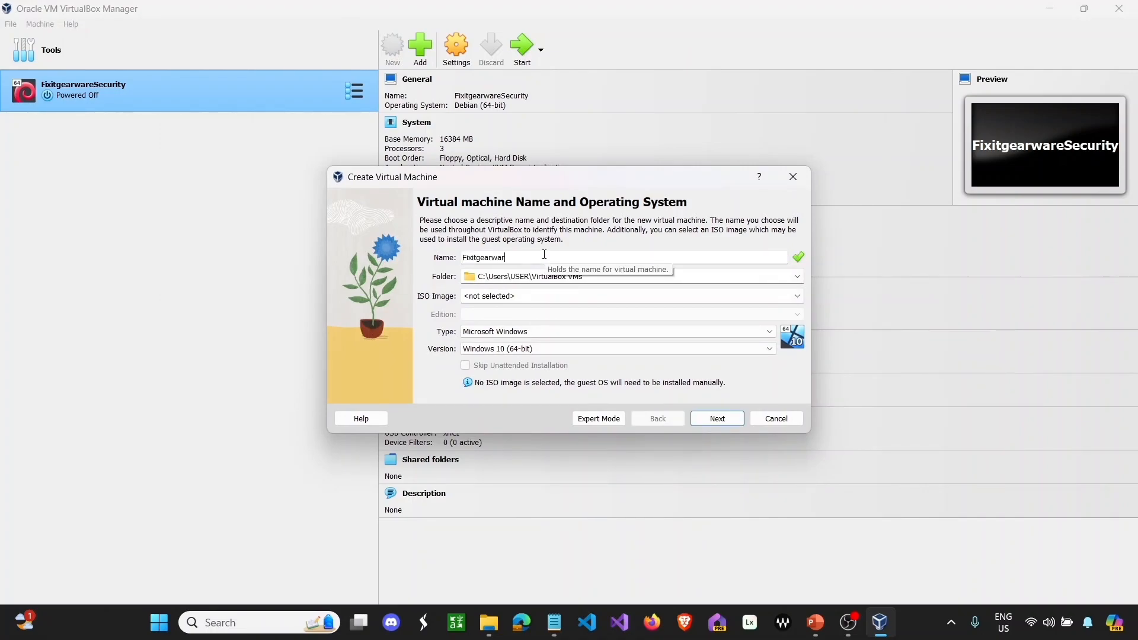
pyautogui.write('eSec')
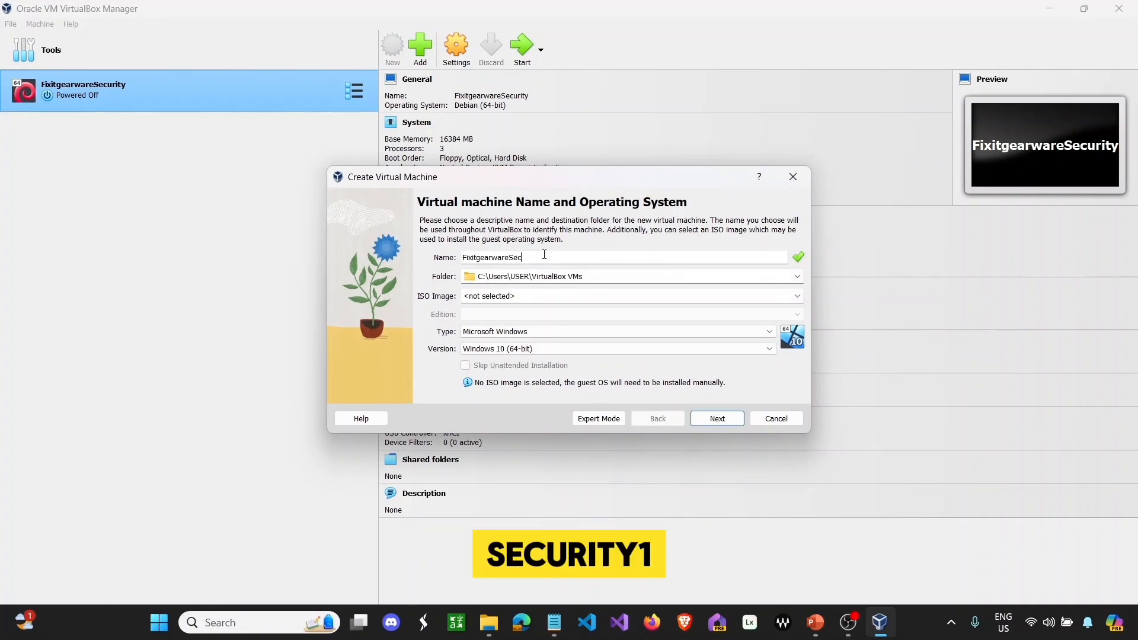
pyautogui.write('urity1')
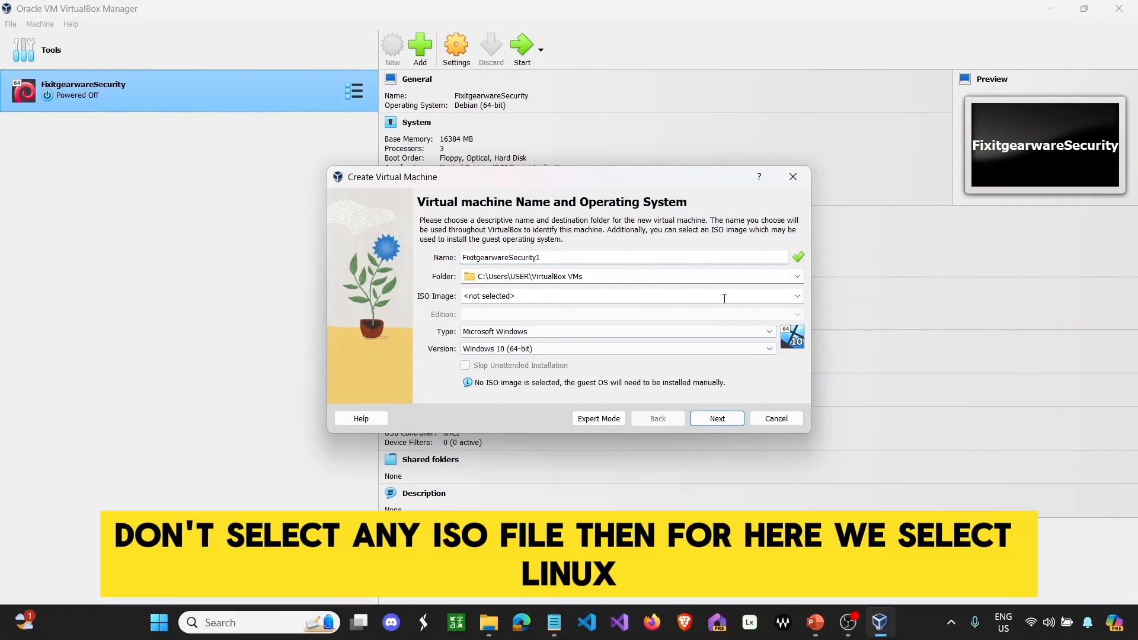
# - Set Type to Linux and Version to Ubuntu (64-bit), then continue to Hardware
pyautogui.click(768, 332)
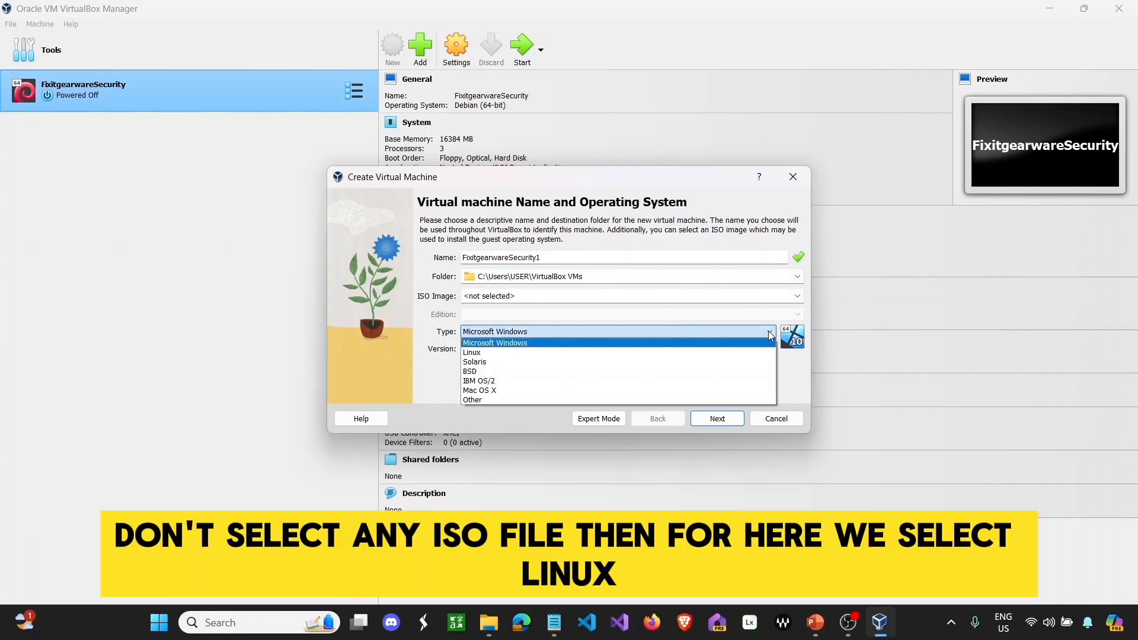
pyautogui.click(665, 353)
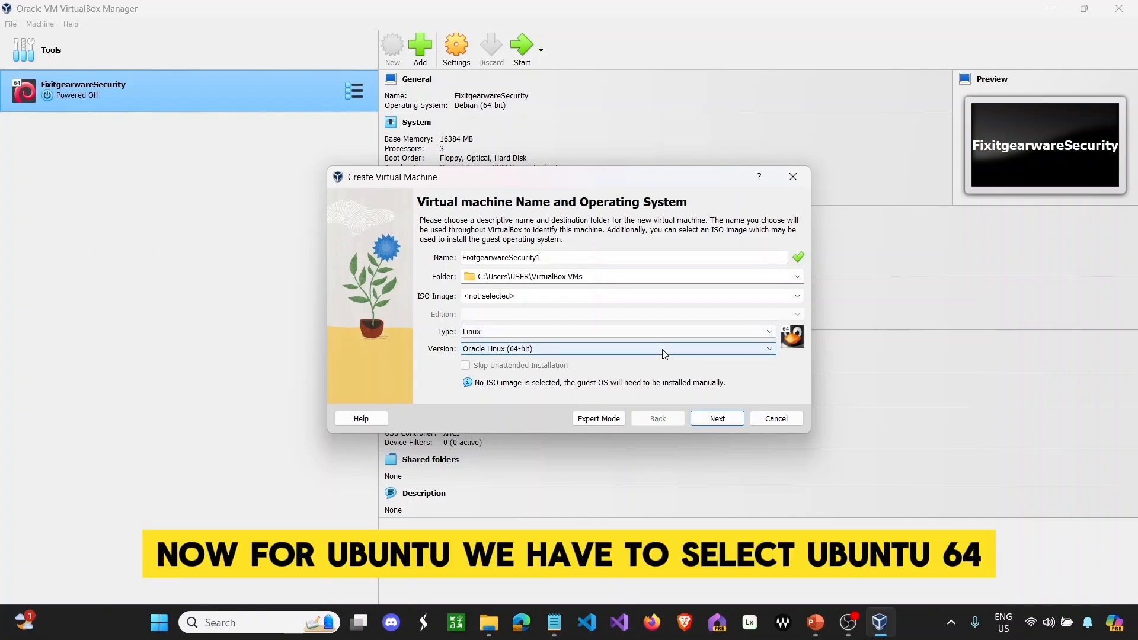
pyautogui.click(665, 349)
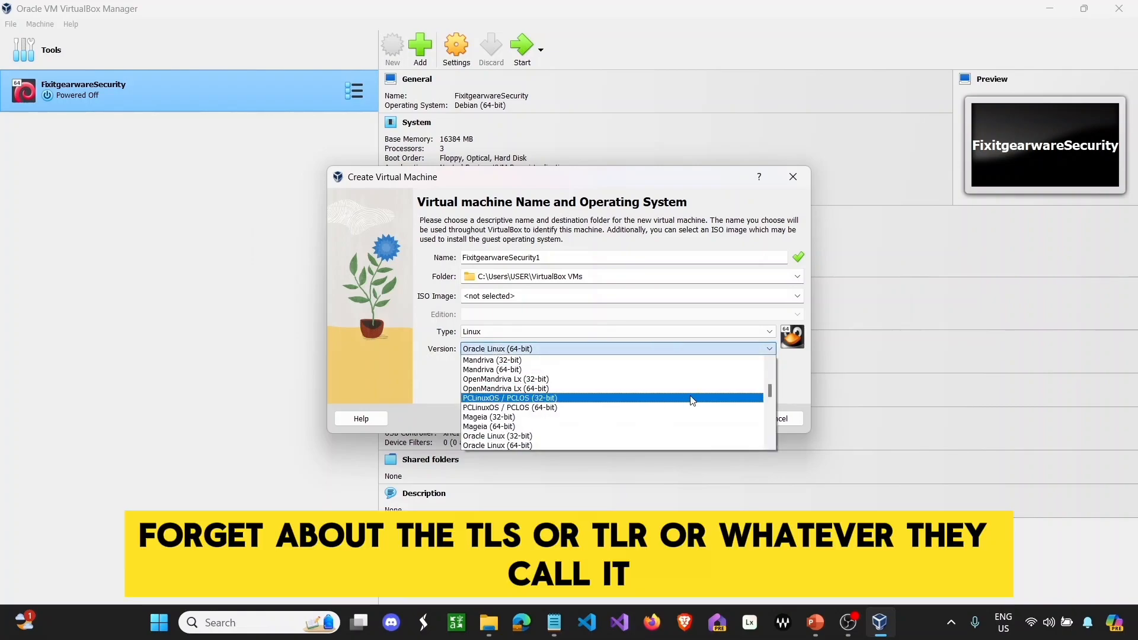
pyautogui.scroll(-10, 692, 401)
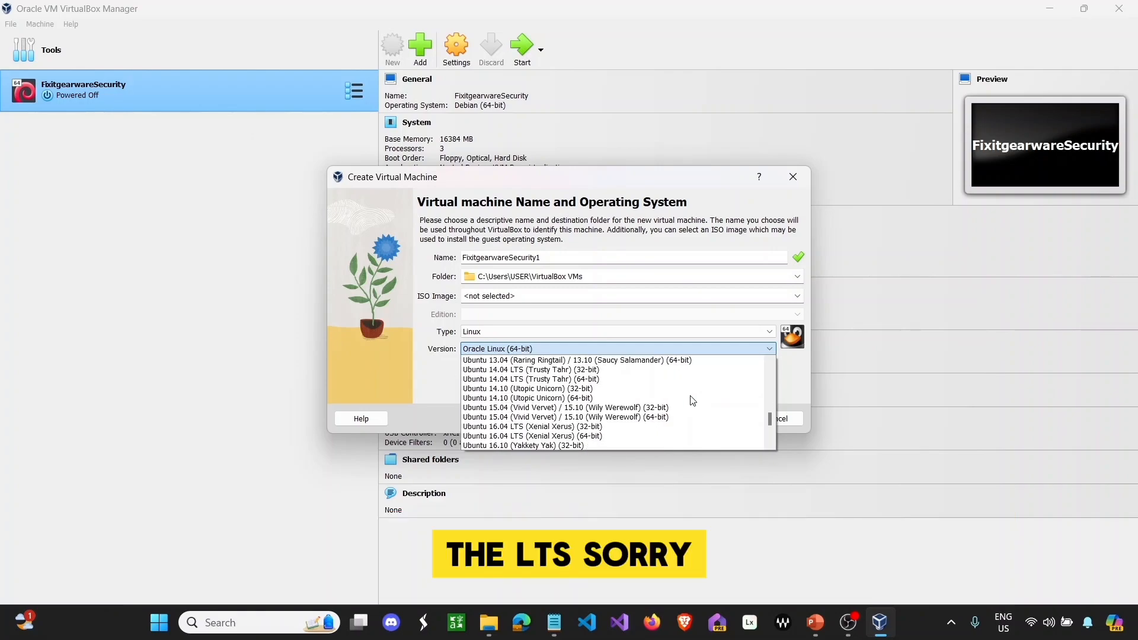
pyautogui.scroll(-6, 692, 401)
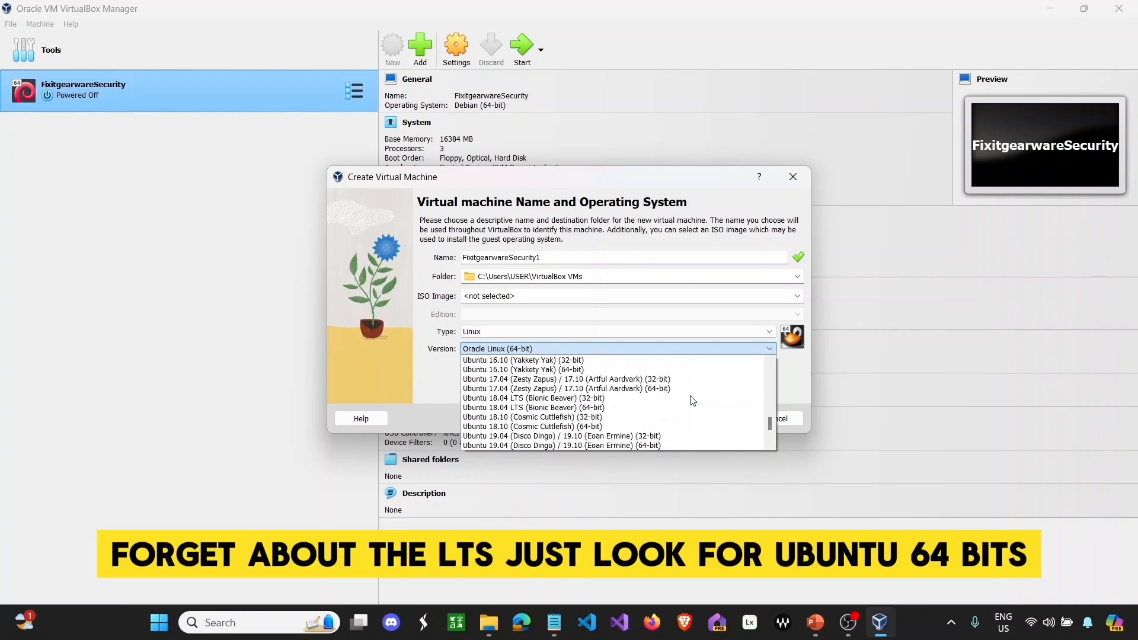
pyautogui.scroll(5, 693, 400)
pyautogui.scroll(5, 692, 401)
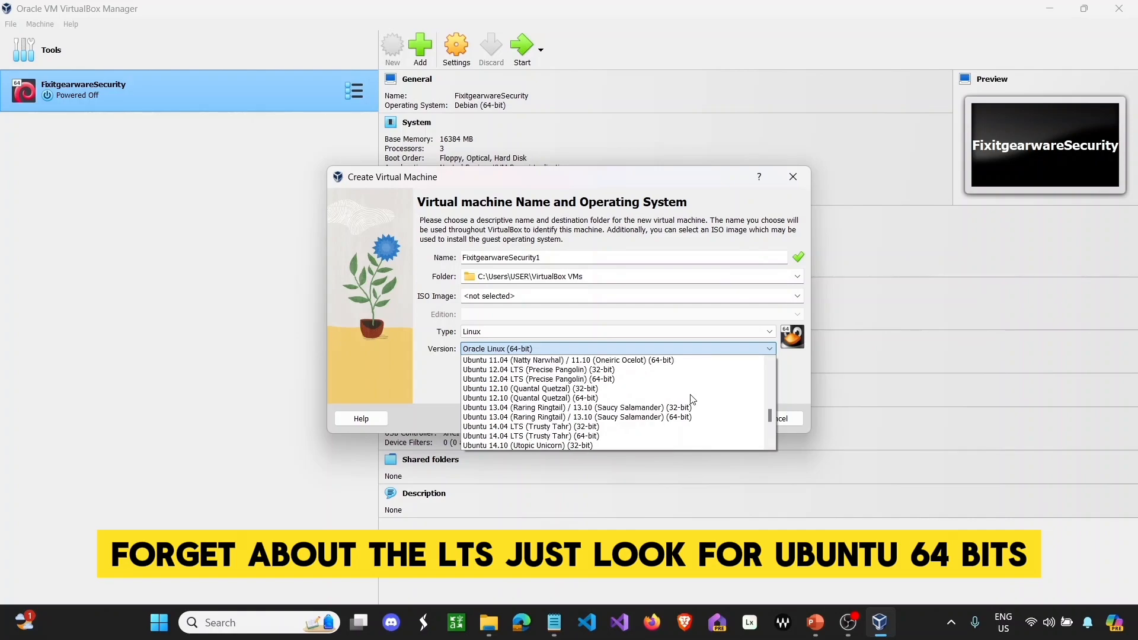
pyautogui.scroll(1, 625, 366)
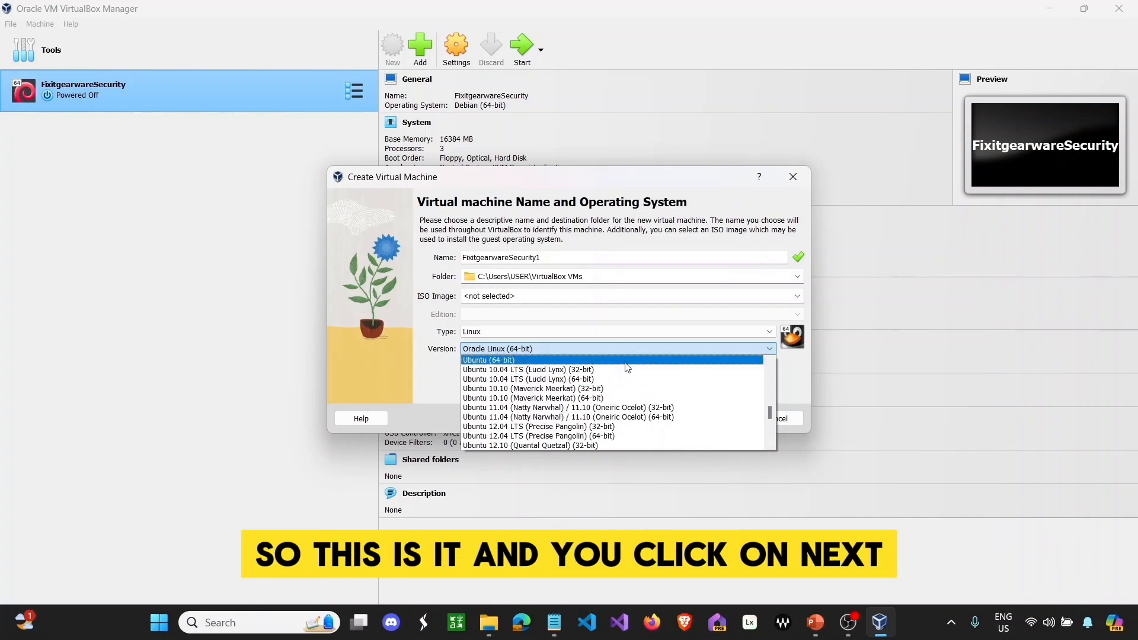
pyautogui.click(628, 363)
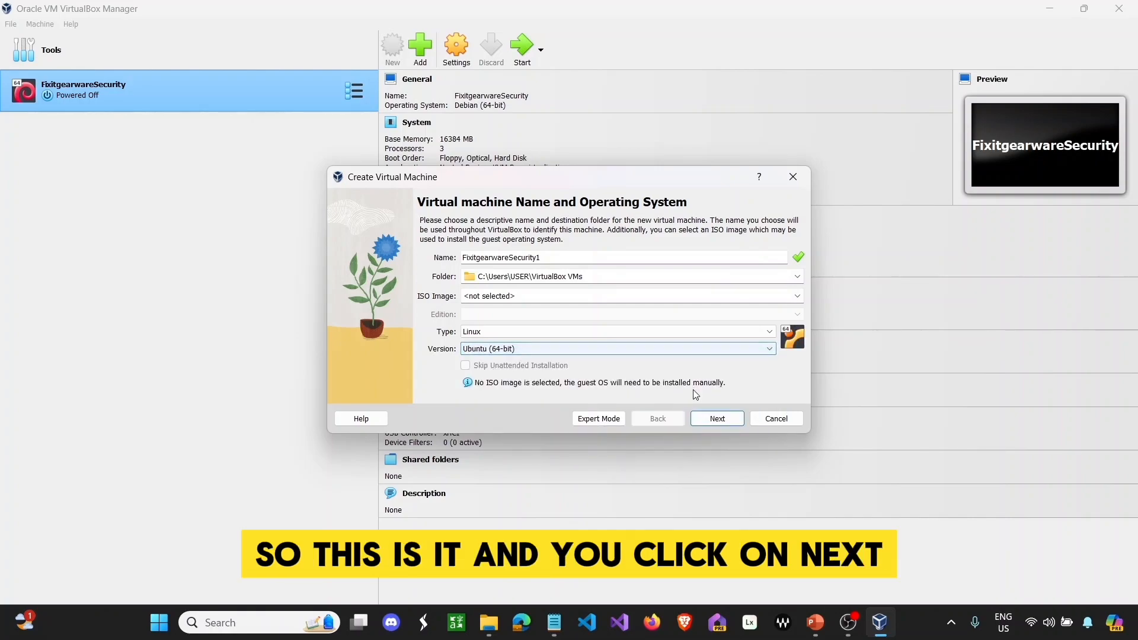
pyautogui.click(716, 418)
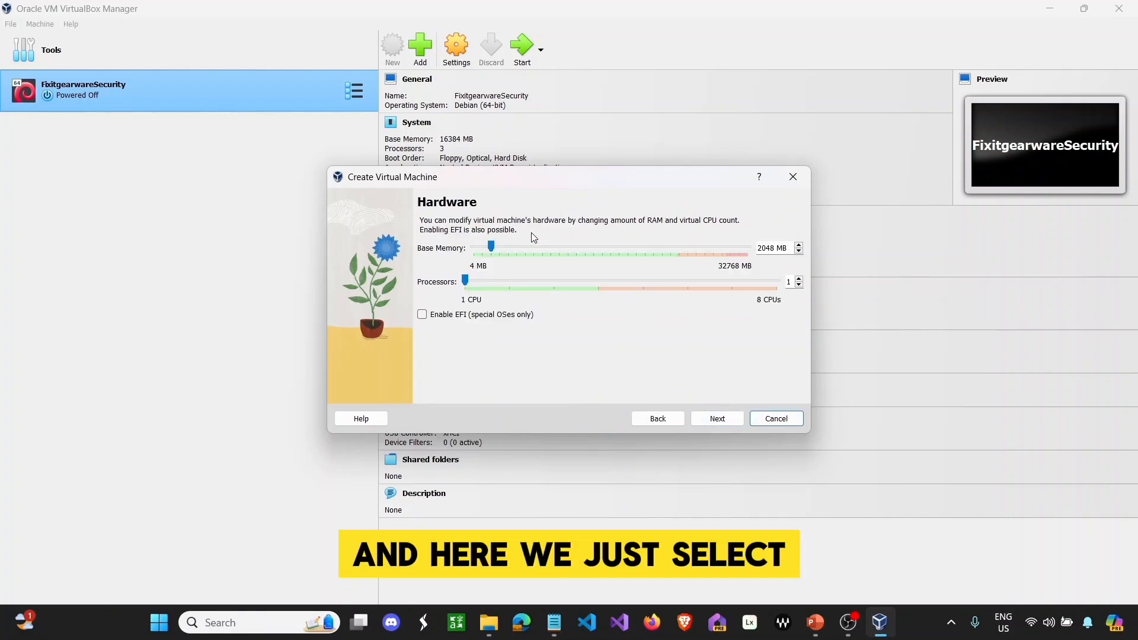
# - Give the VM 7805 MB base memory and 3 processors
pyautogui.moveTo(491, 248); pyautogui.dragTo(542, 250)
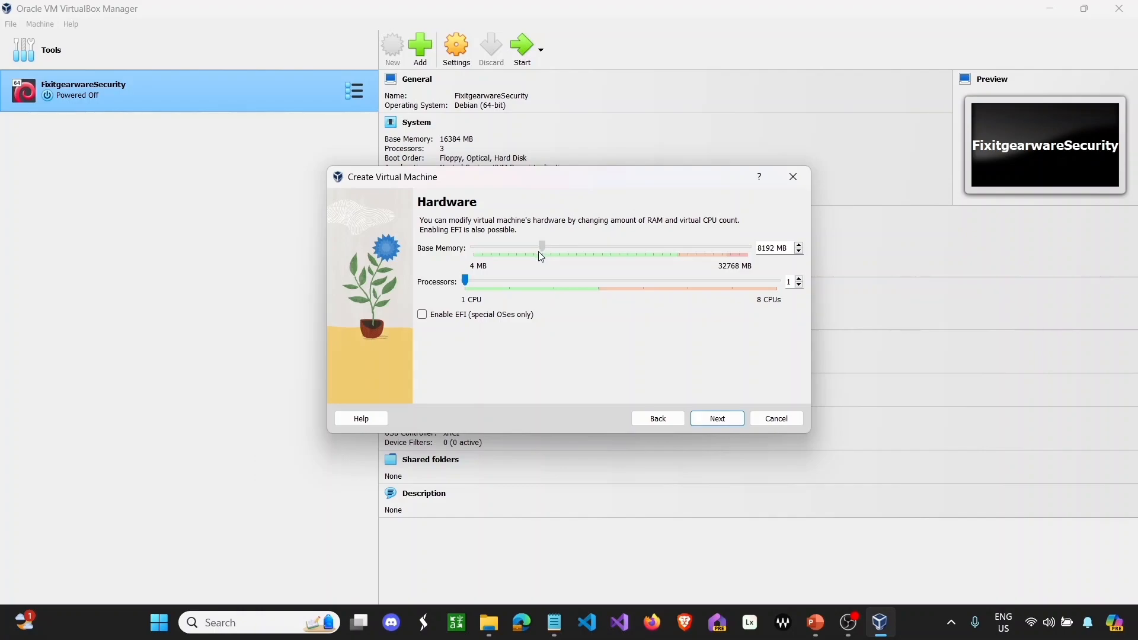
pyautogui.moveTo(538, 252); pyautogui.dragTo(538, 258)
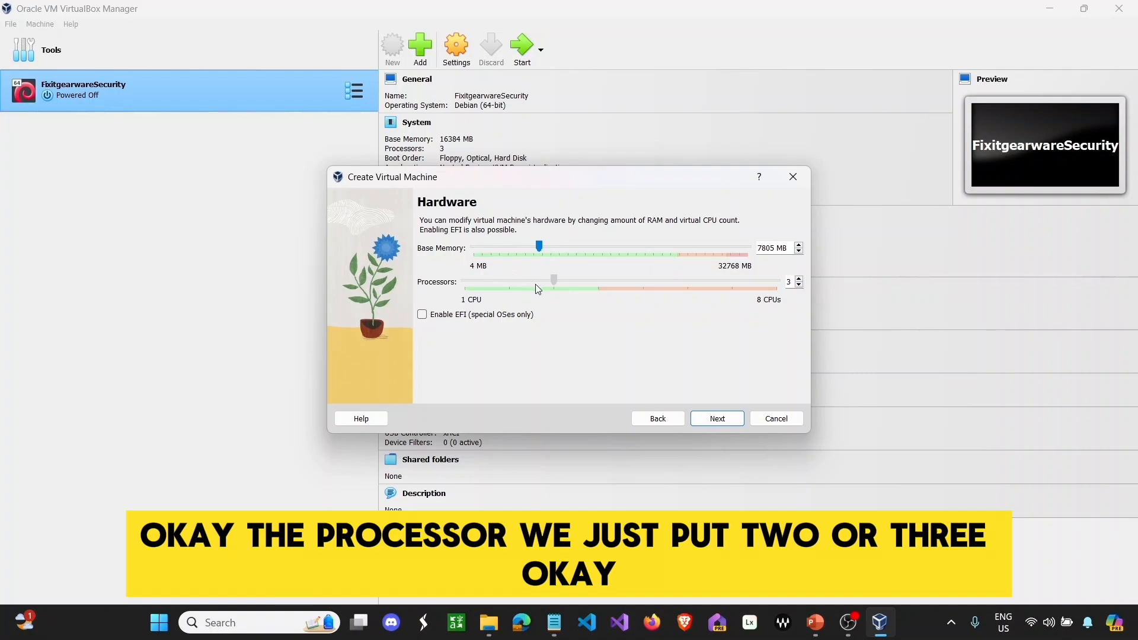
pyautogui.moveTo(535, 284); pyautogui.dragTo(537, 285)
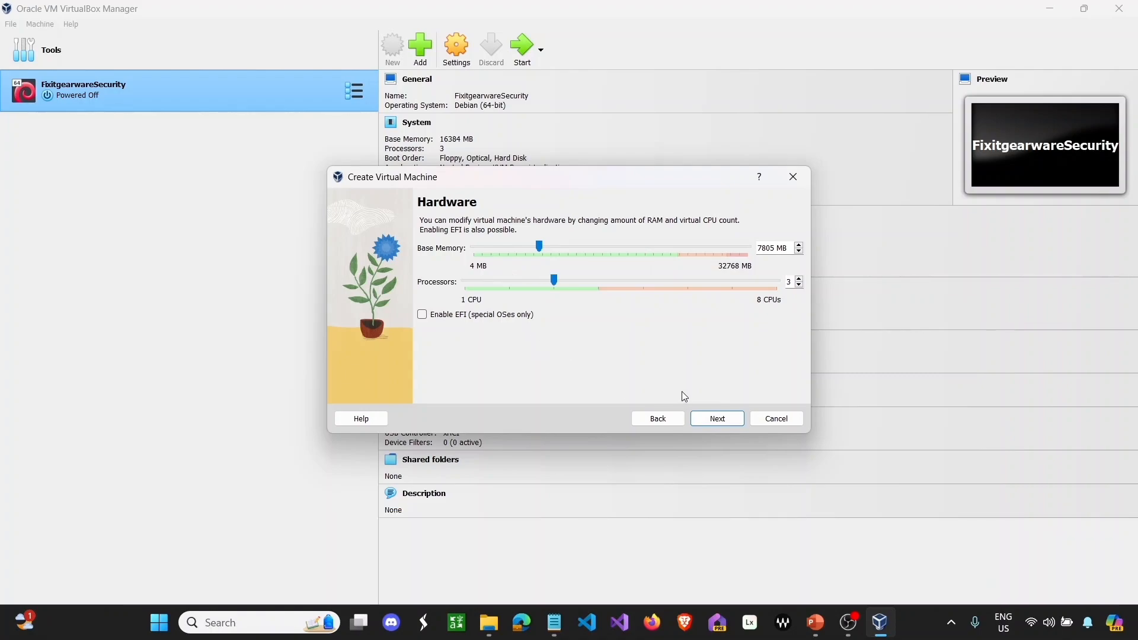
pyautogui.click(717, 419)
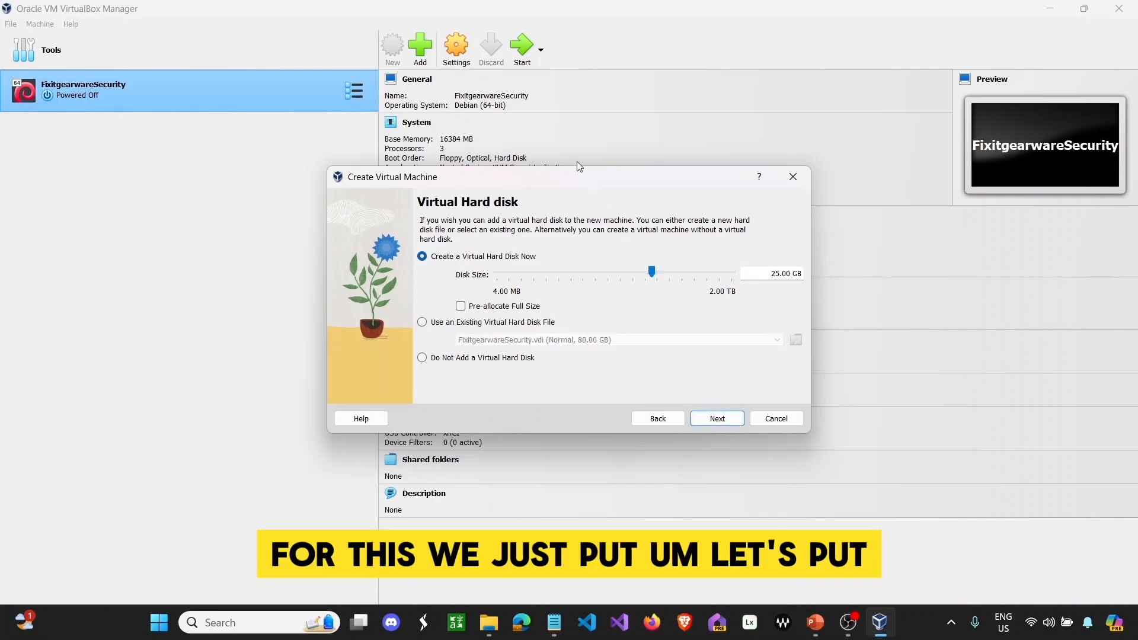
# - Set the virtual disk to 80.00 GB and finish creating the machine
pyautogui.moveTo(652, 272)
pyautogui.mouseDown()
pyautogui.moveTo(669, 277)
pyautogui.moveTo(671, 266)
pyautogui.mouseUp()
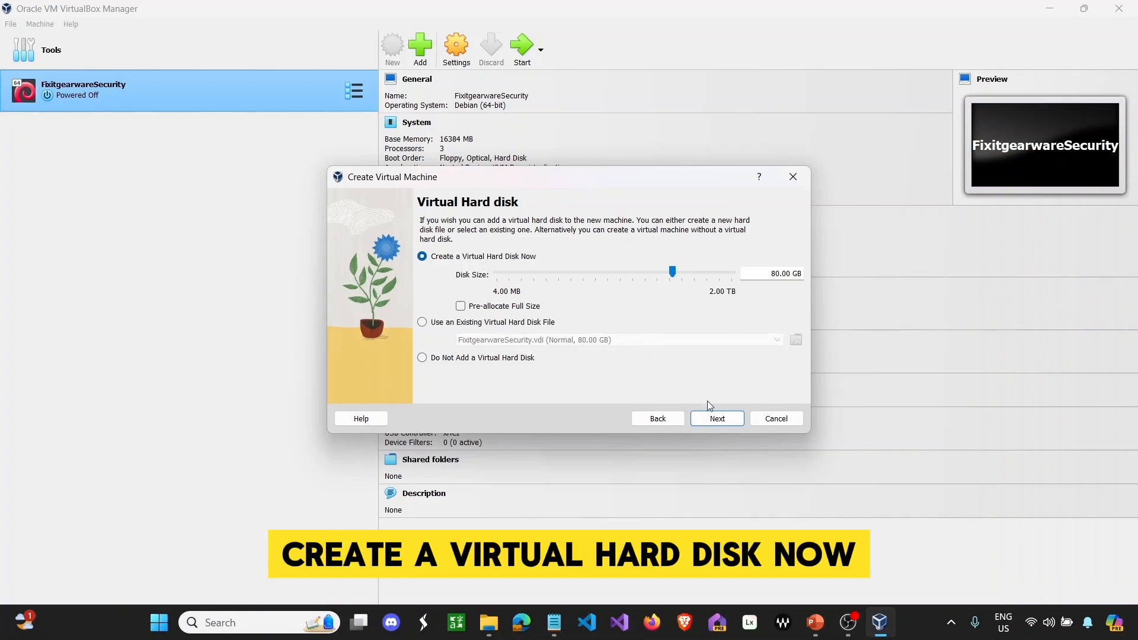
pyautogui.click(718, 418)
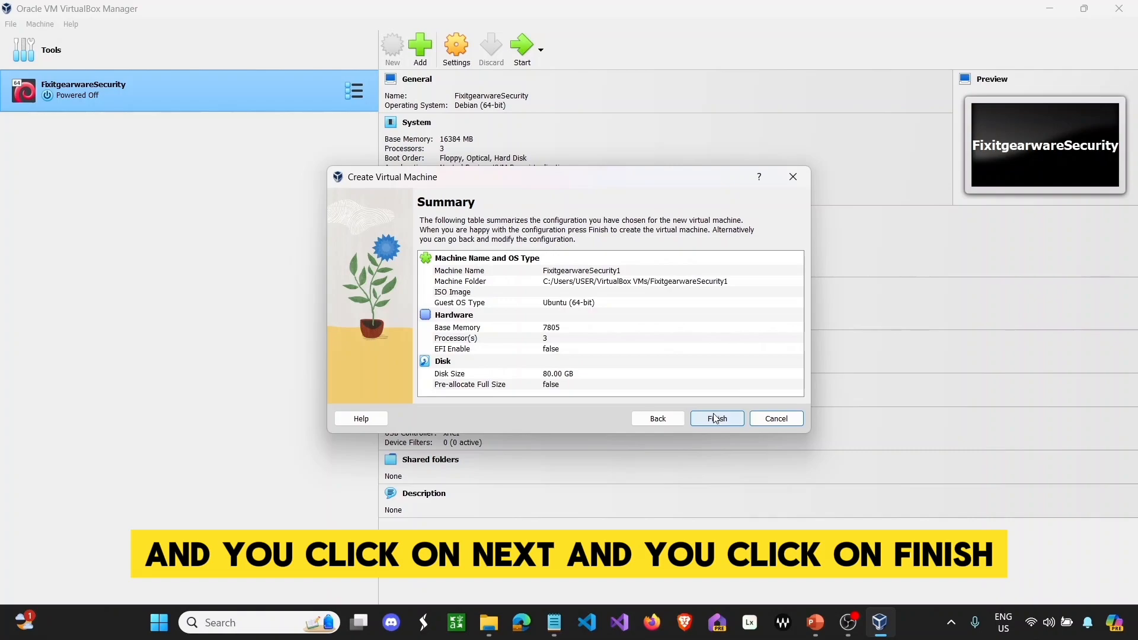
pyautogui.click(718, 419)
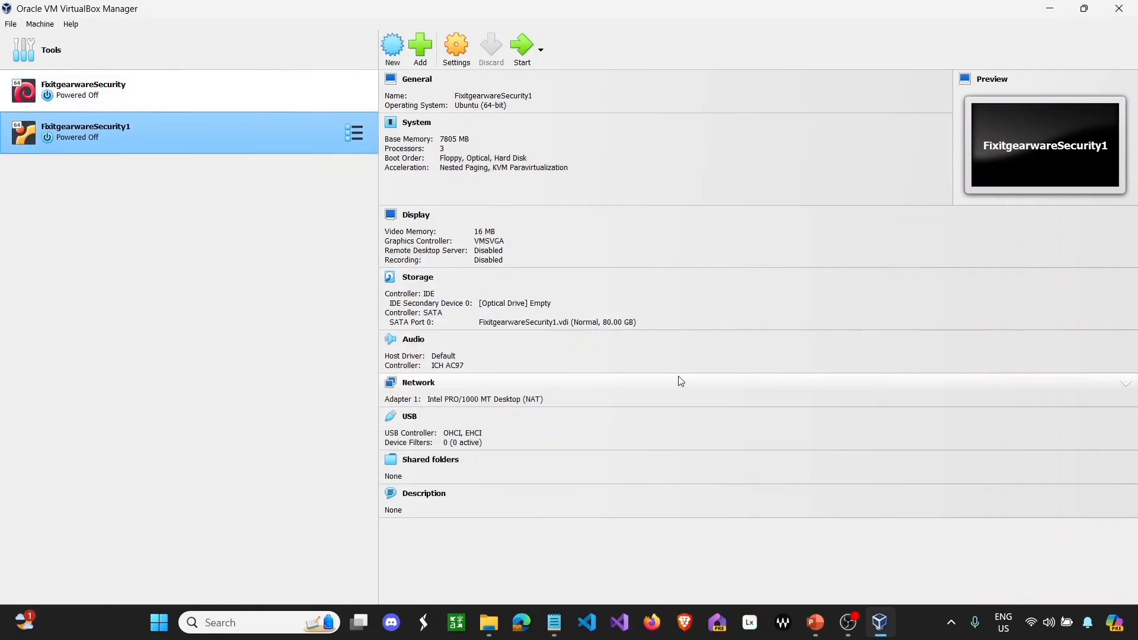
# - Open FixitgearwareSecurity1's settings, review General and System, and set Monitor Count to 3
pyautogui.click(462, 52)
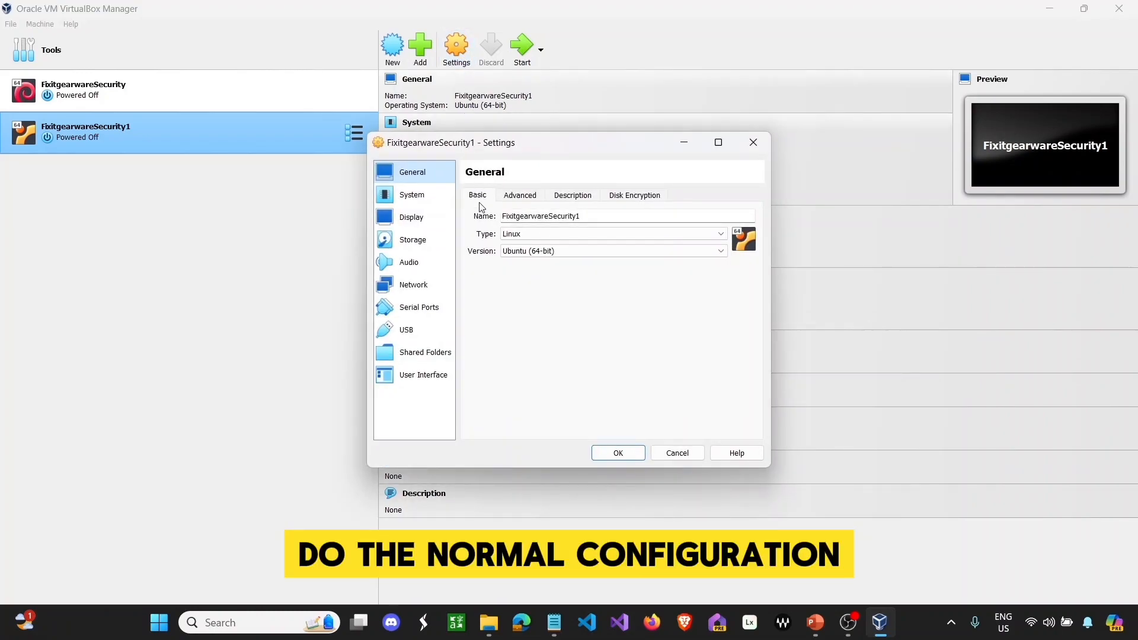
pyautogui.click(516, 195)
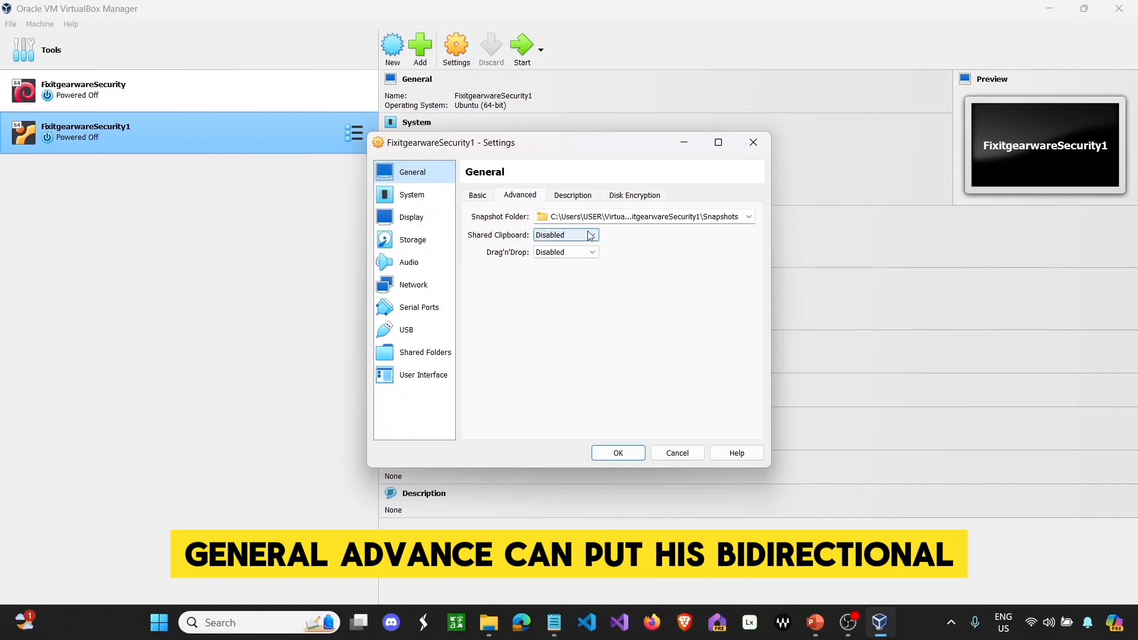
pyautogui.click(572, 199)
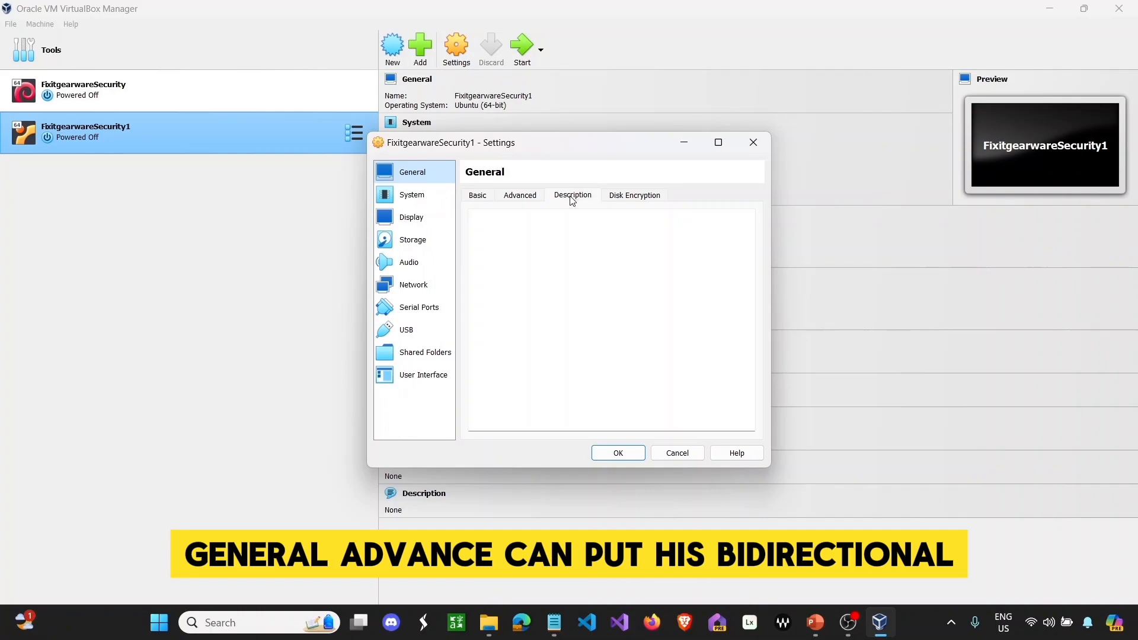
pyautogui.click(622, 195)
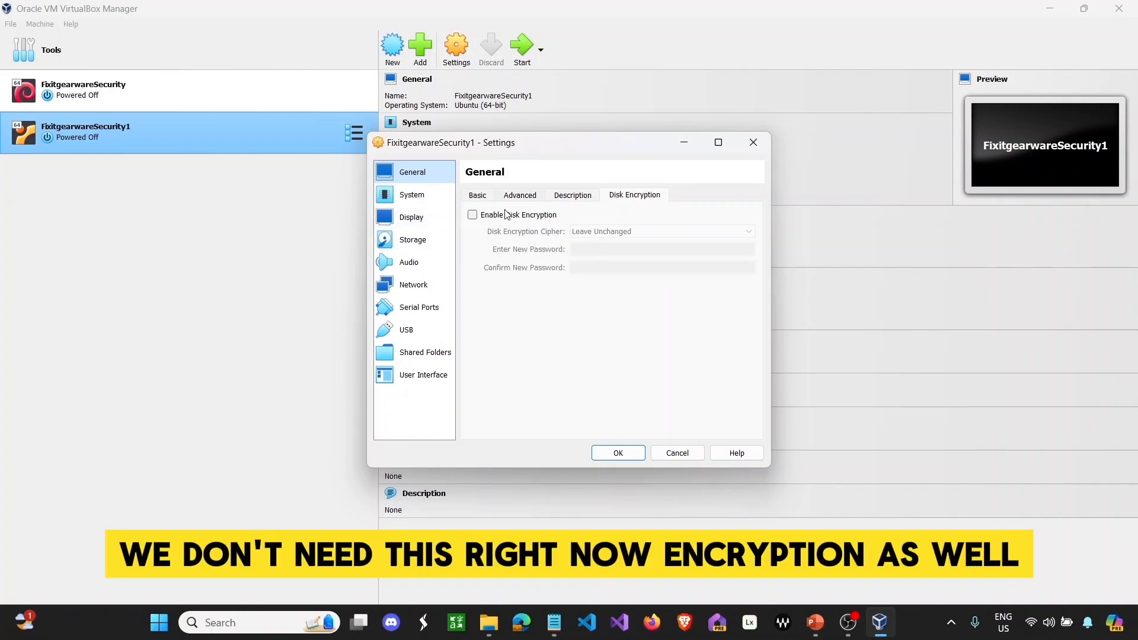
pyautogui.click(396, 194)
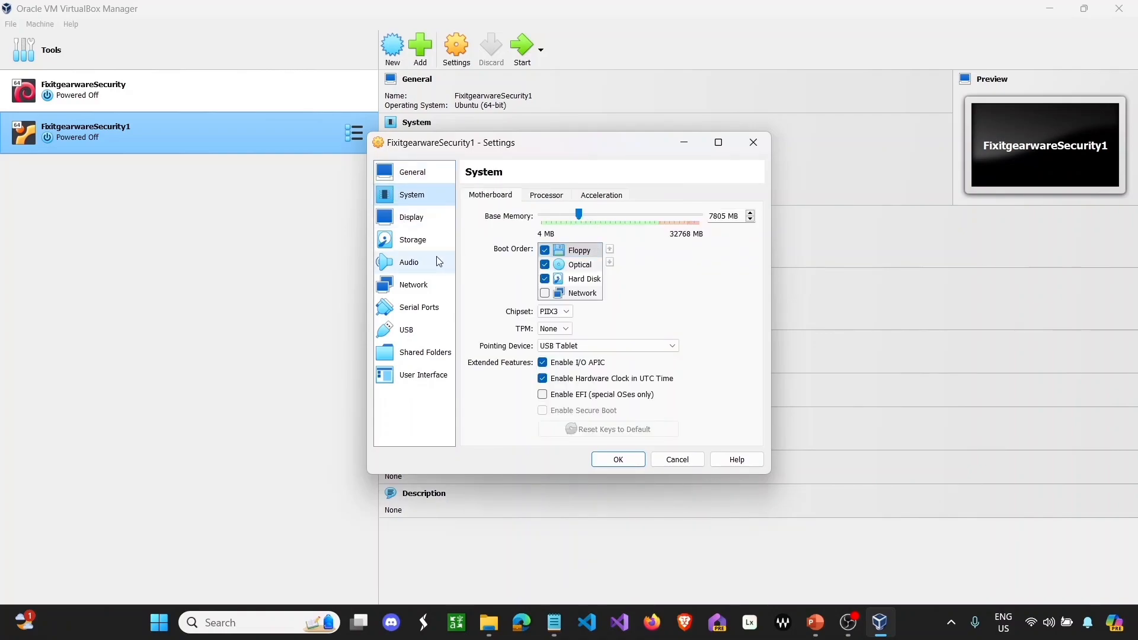
pyautogui.click(434, 224)
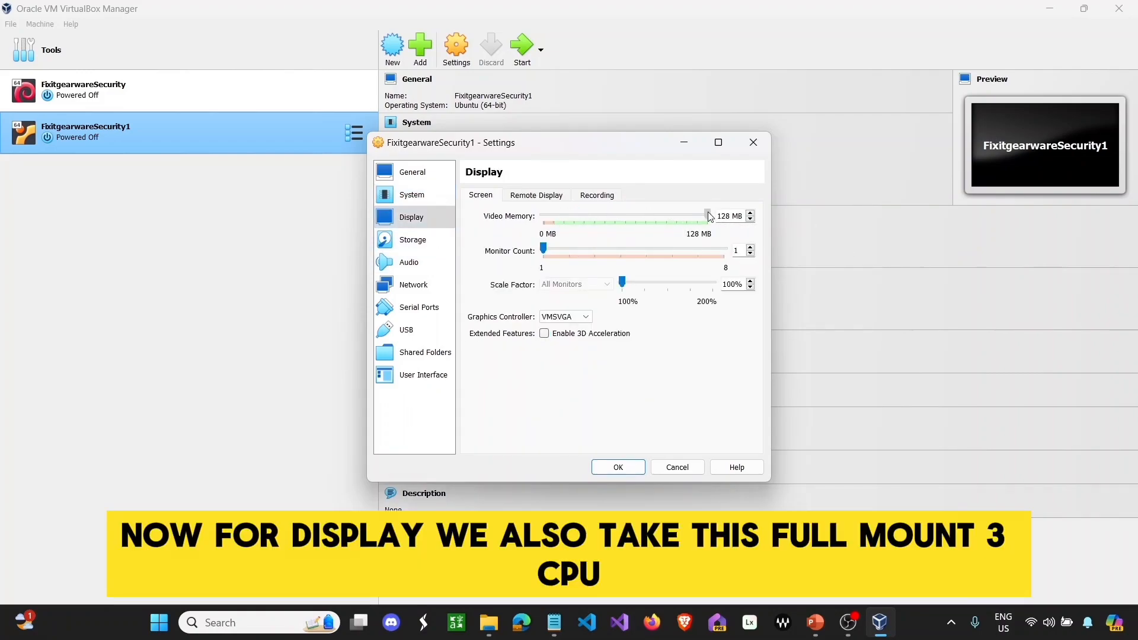
pyautogui.moveTo(544, 249); pyautogui.dragTo(595, 249)
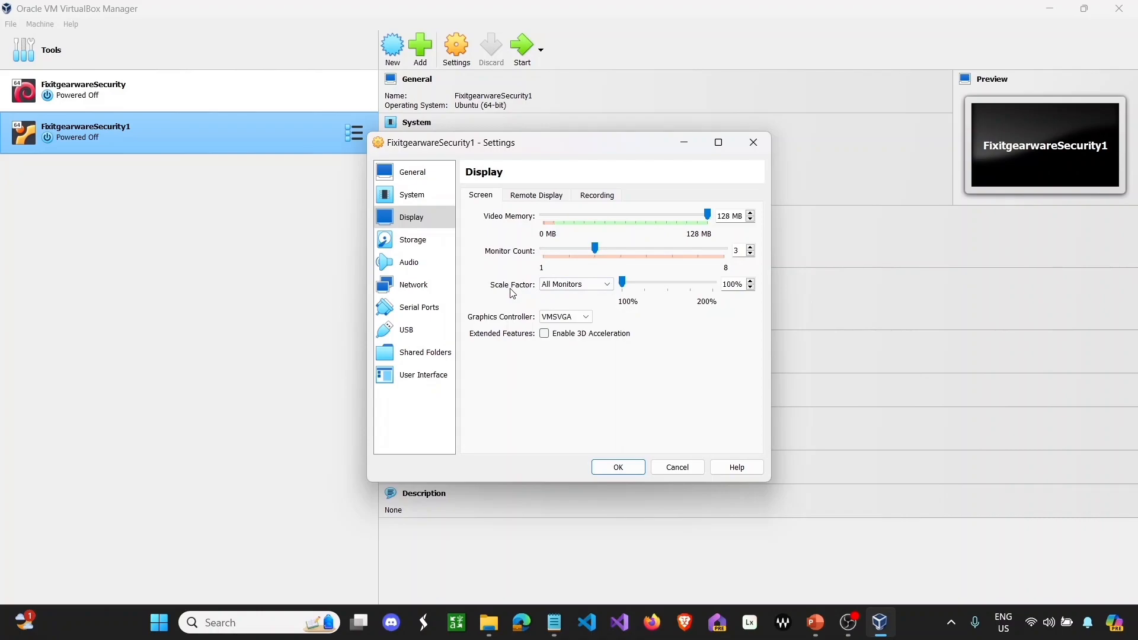
# - Review the remote display, recording, storage, audio, network and serial port settings
pyautogui.click(528, 201)
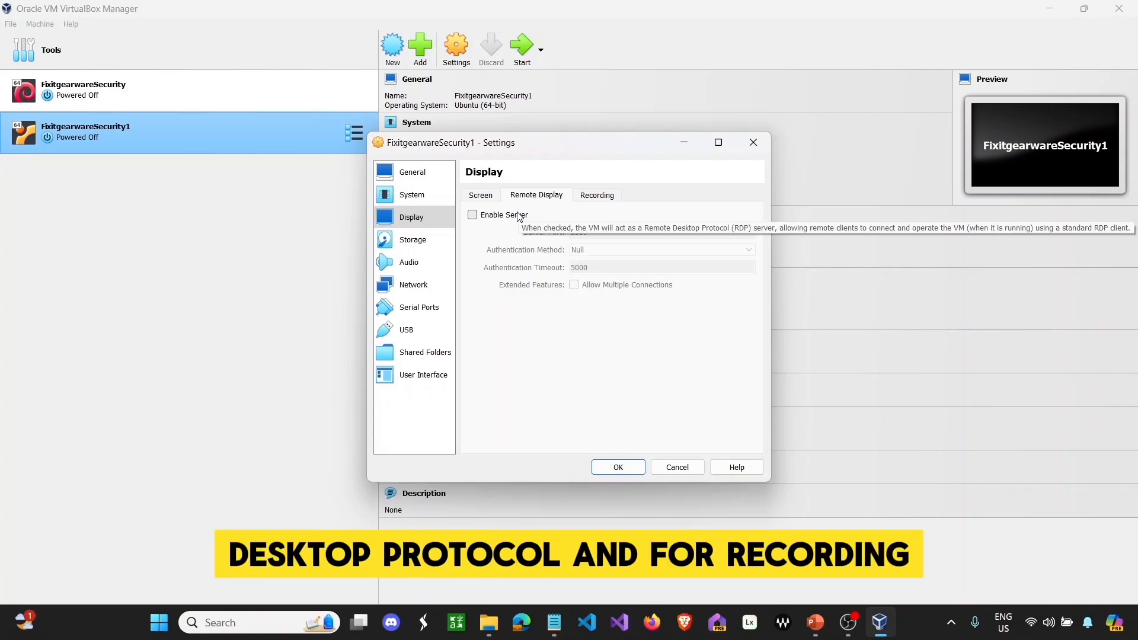
pyautogui.click(595, 198)
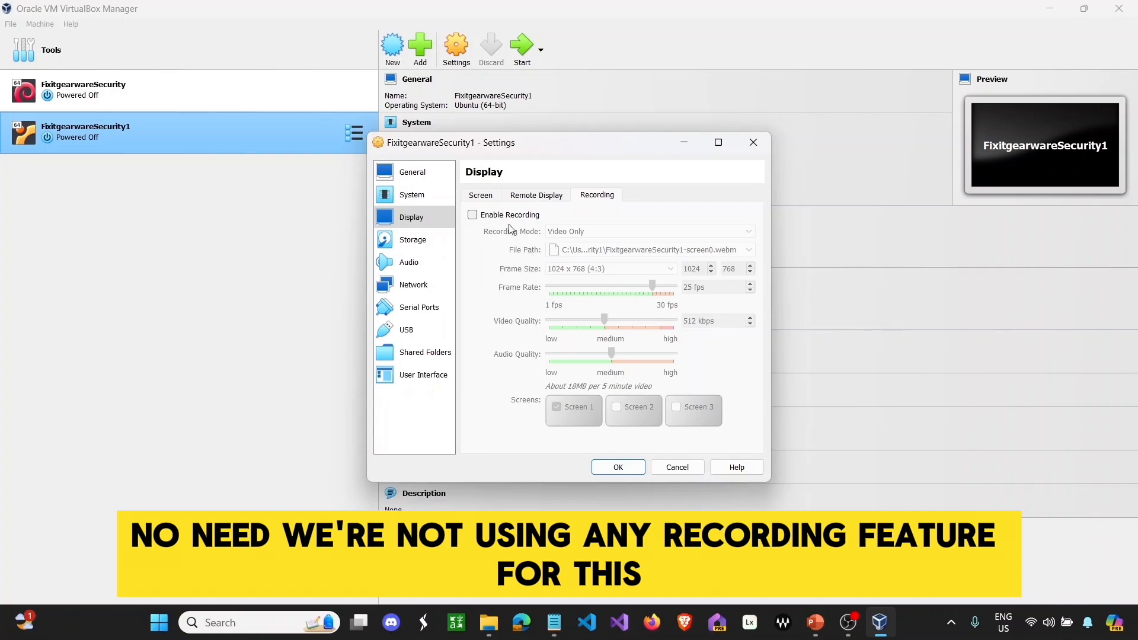
pyautogui.click(419, 244)
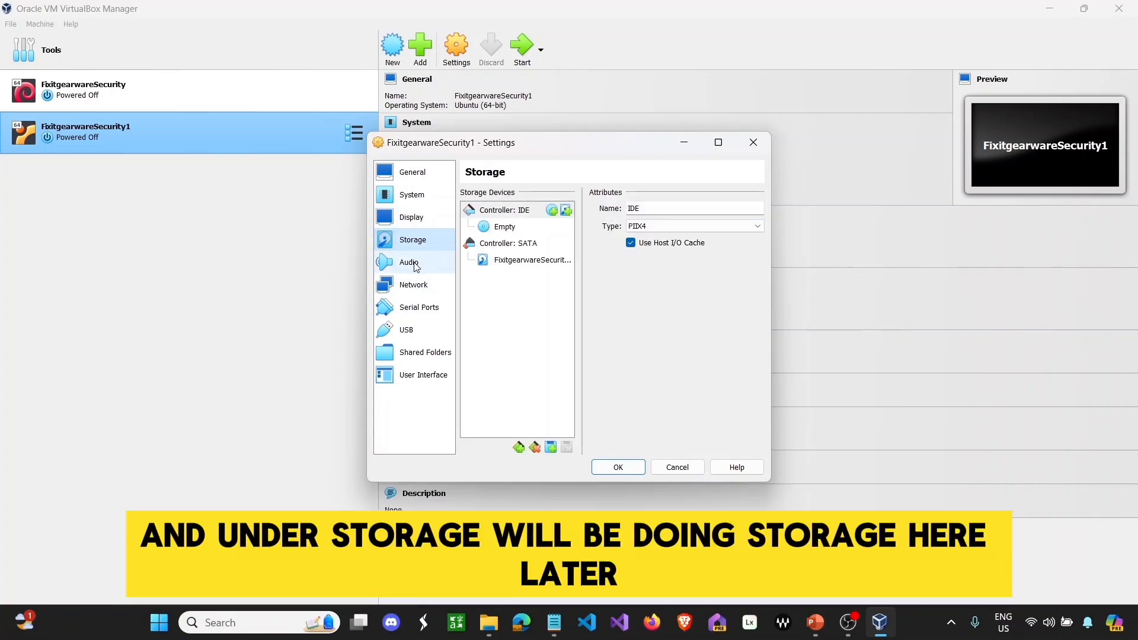
pyautogui.click(416, 264)
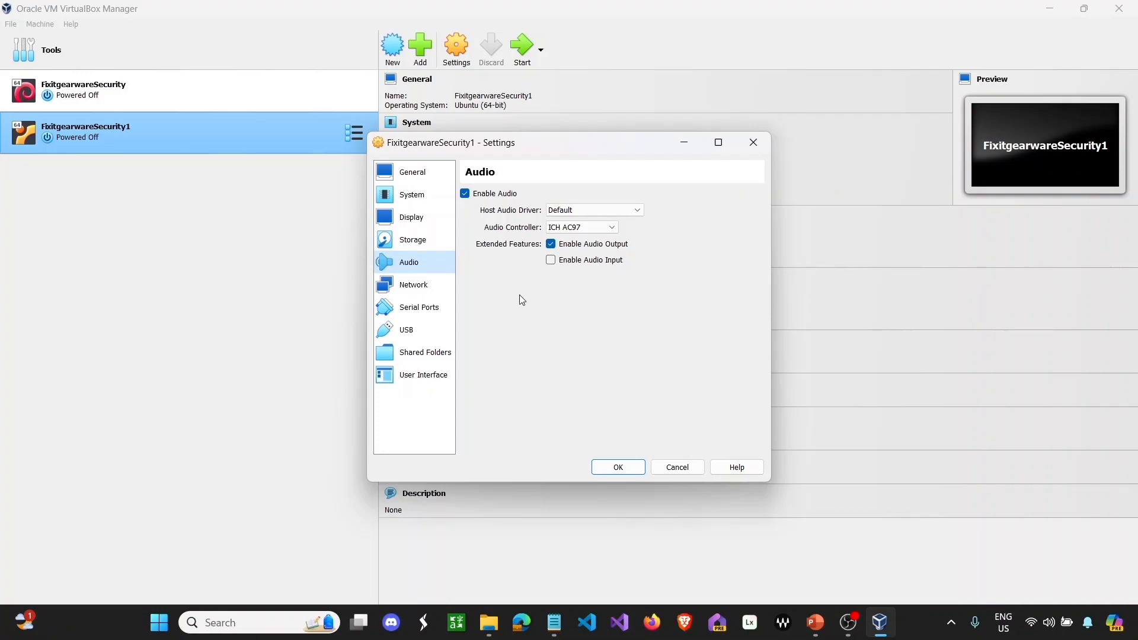
pyautogui.click(417, 294)
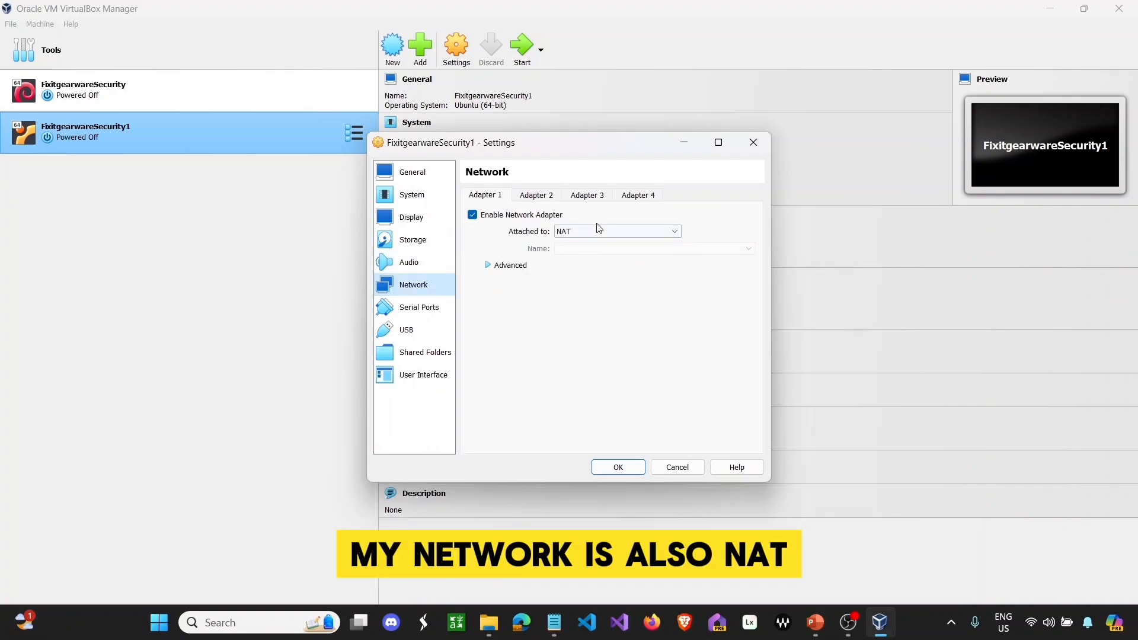
pyautogui.click(435, 309)
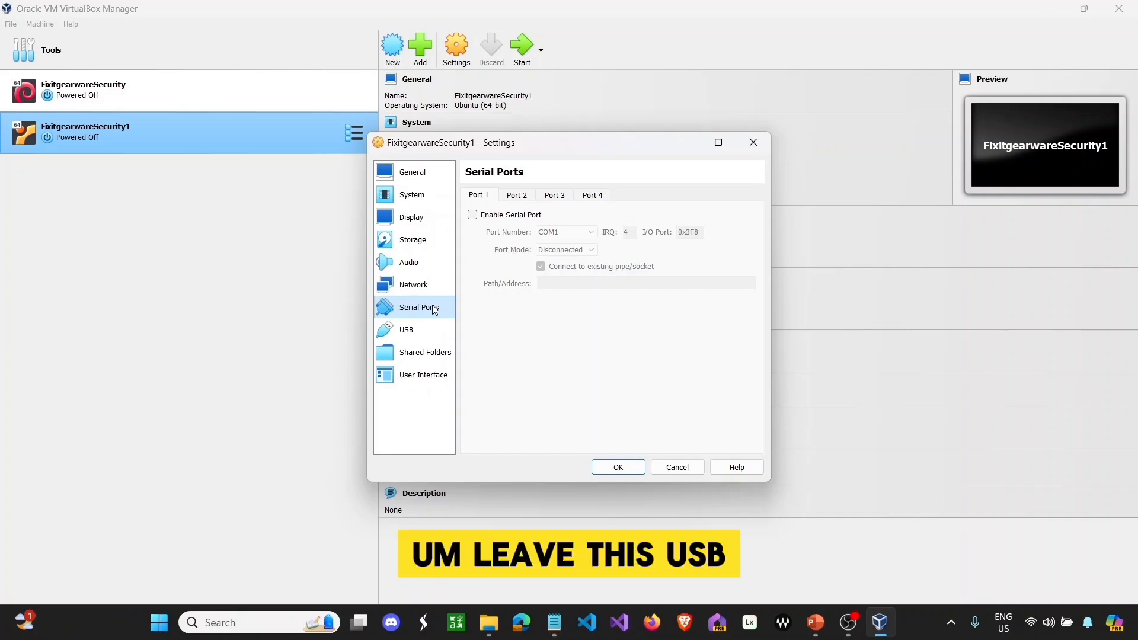
# - Switch the USB controller to USB 3.0 (xHCI) and set Visual State to Full-screen
pyautogui.click(429, 336)
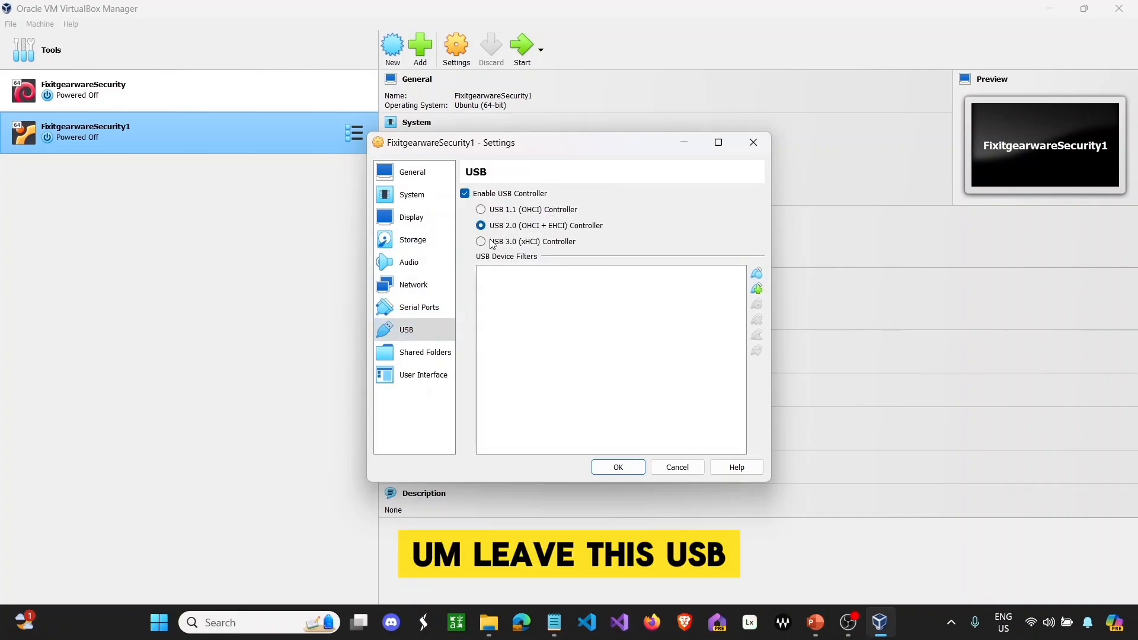
pyautogui.click(490, 243)
pyautogui.click(434, 358)
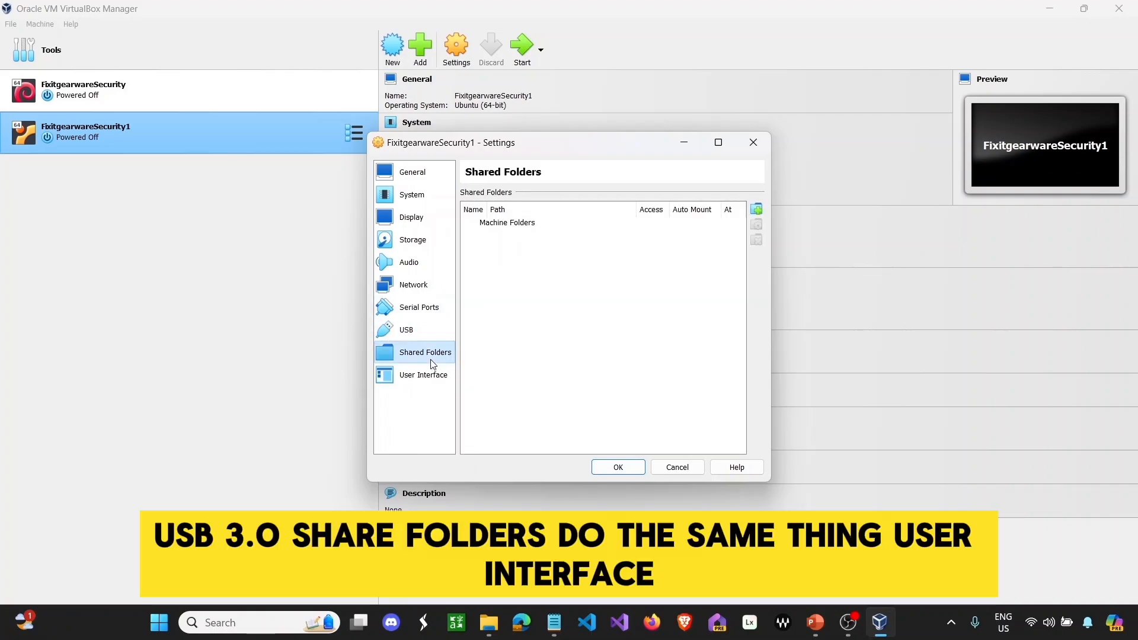
pyautogui.click(431, 379)
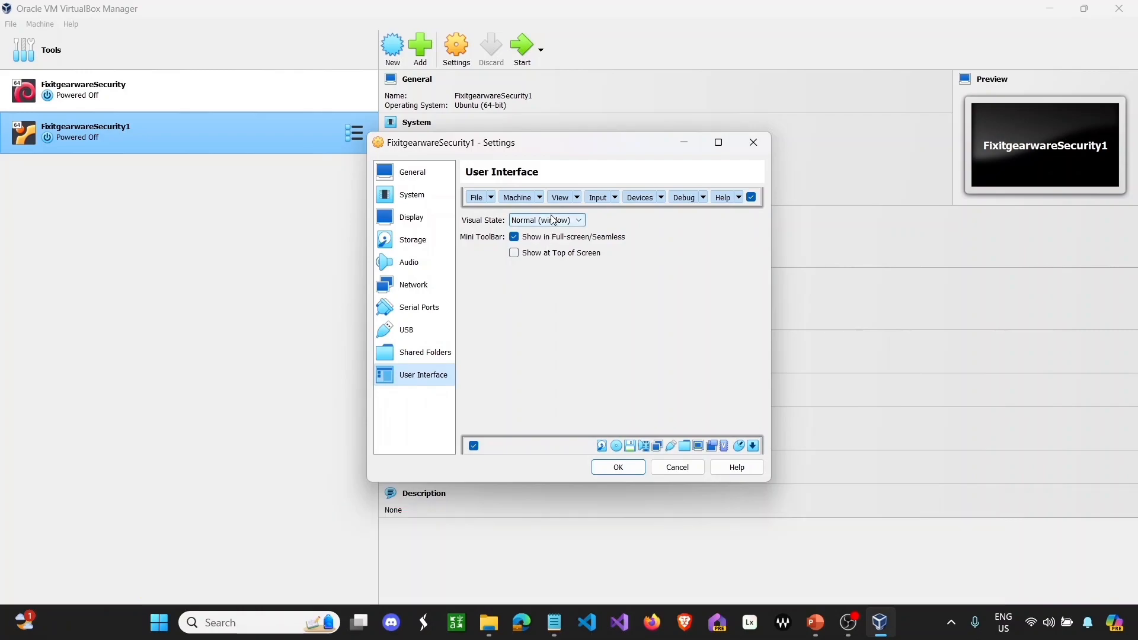
pyautogui.click(547, 220)
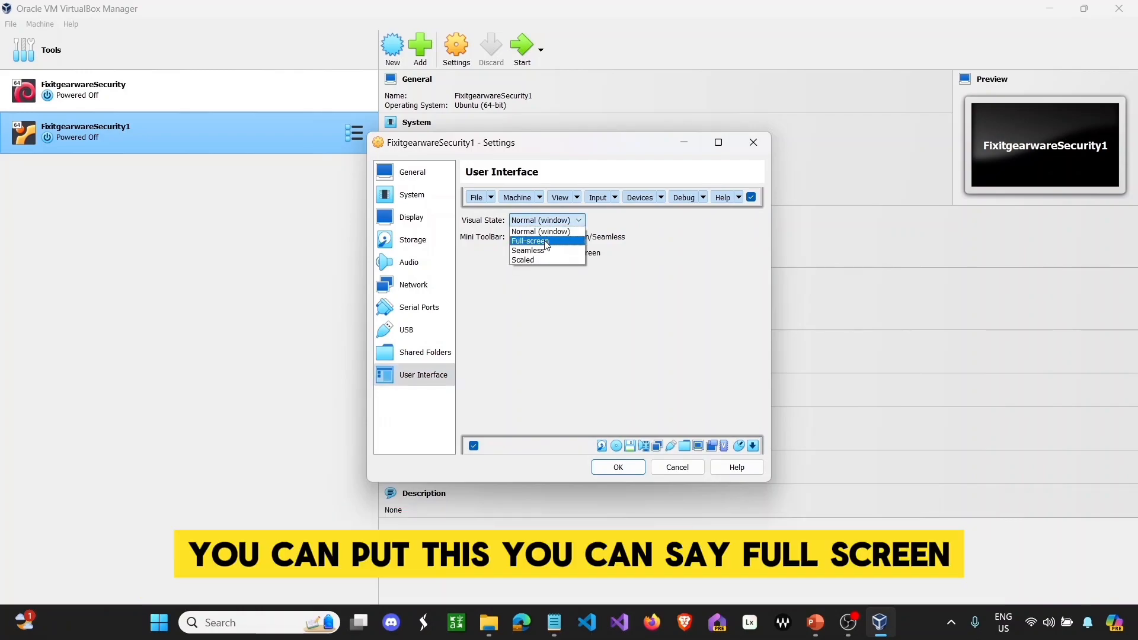
pyautogui.click(547, 243)
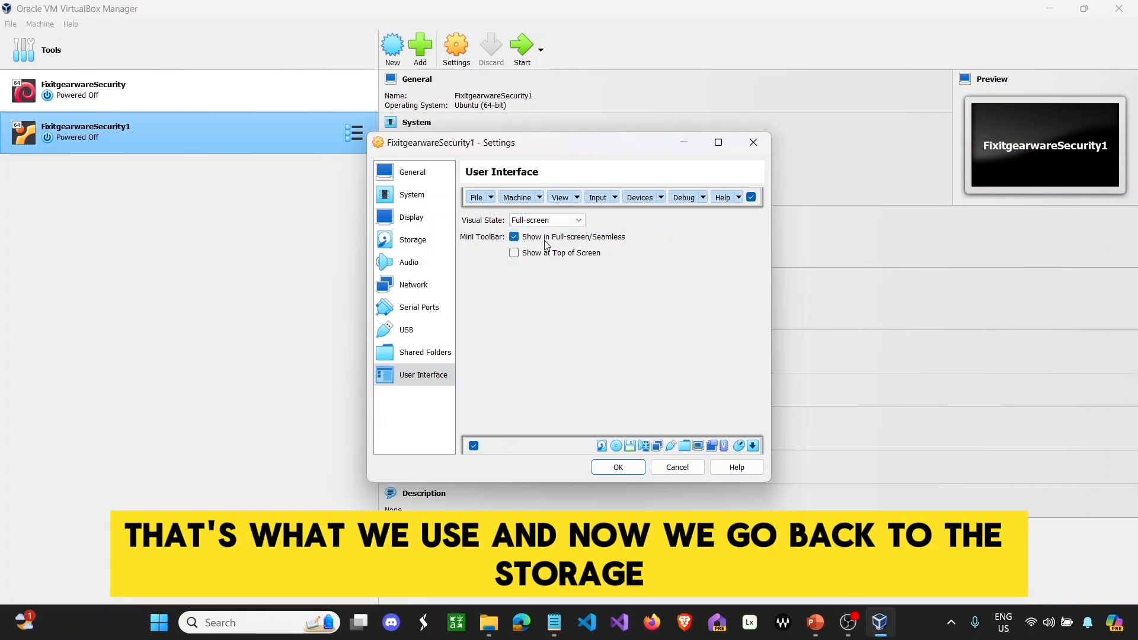
# - Attach ubuntu-22.04.4-desktop-amd64 ISO to the optical drive, save, and start the VM
pyautogui.click(435, 240)
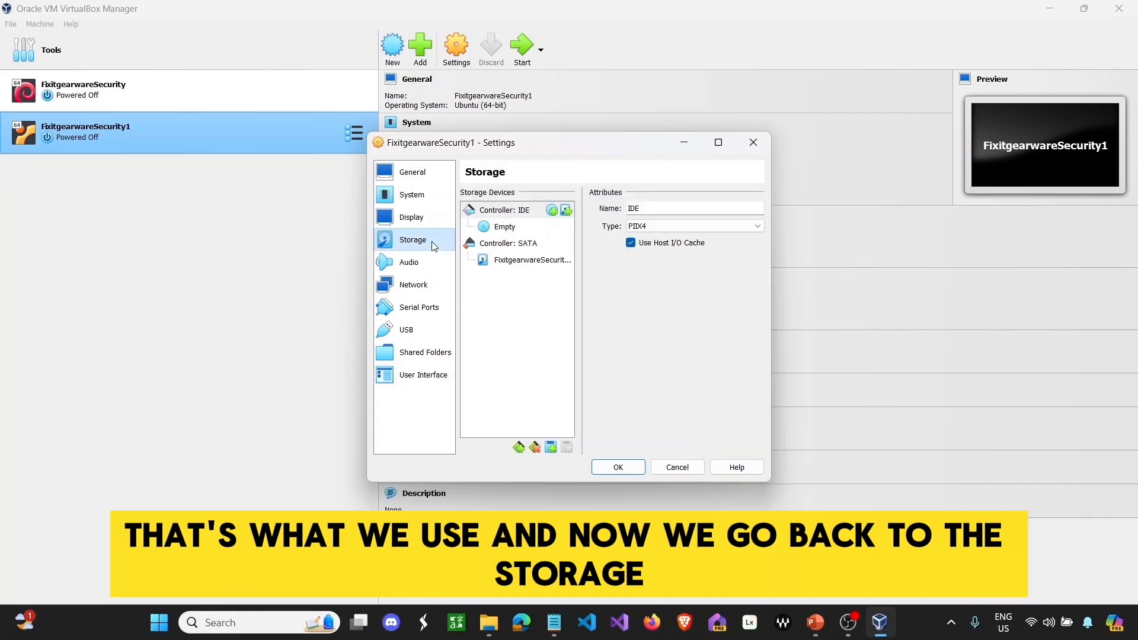
pyautogui.click(514, 232)
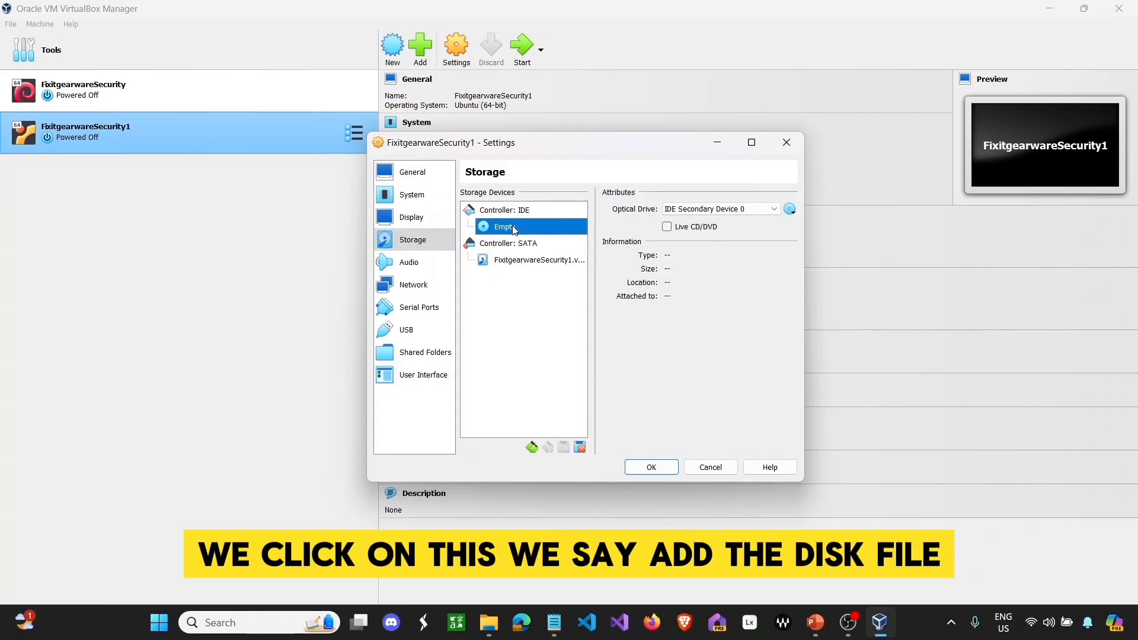
pyautogui.click(791, 210)
pyautogui.click(818, 239)
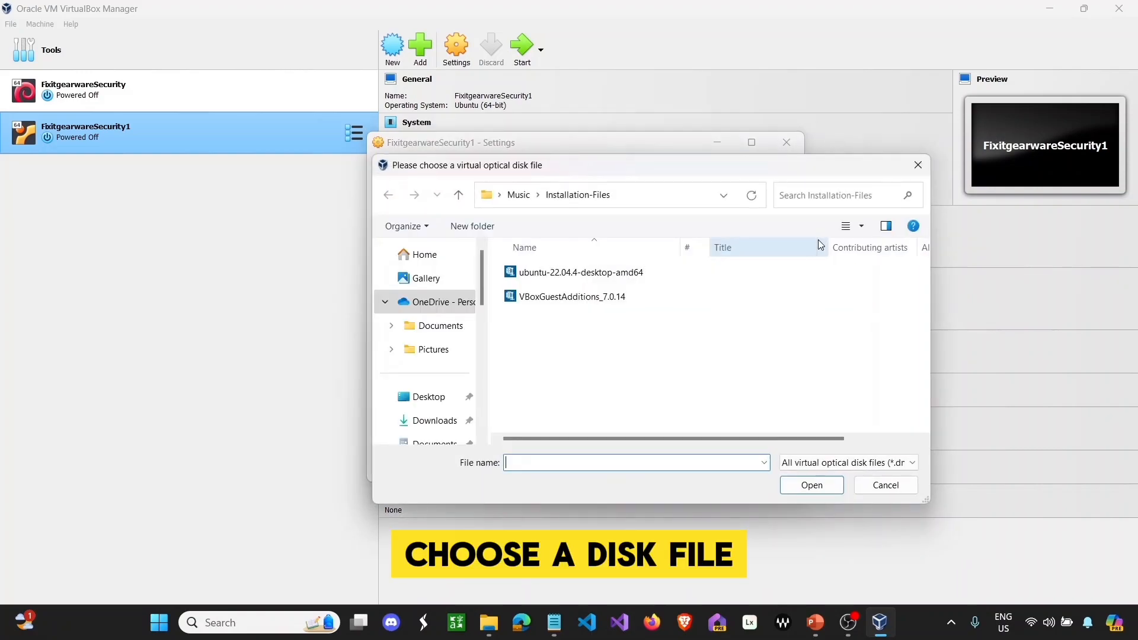
pyautogui.doubleClick(640, 272)
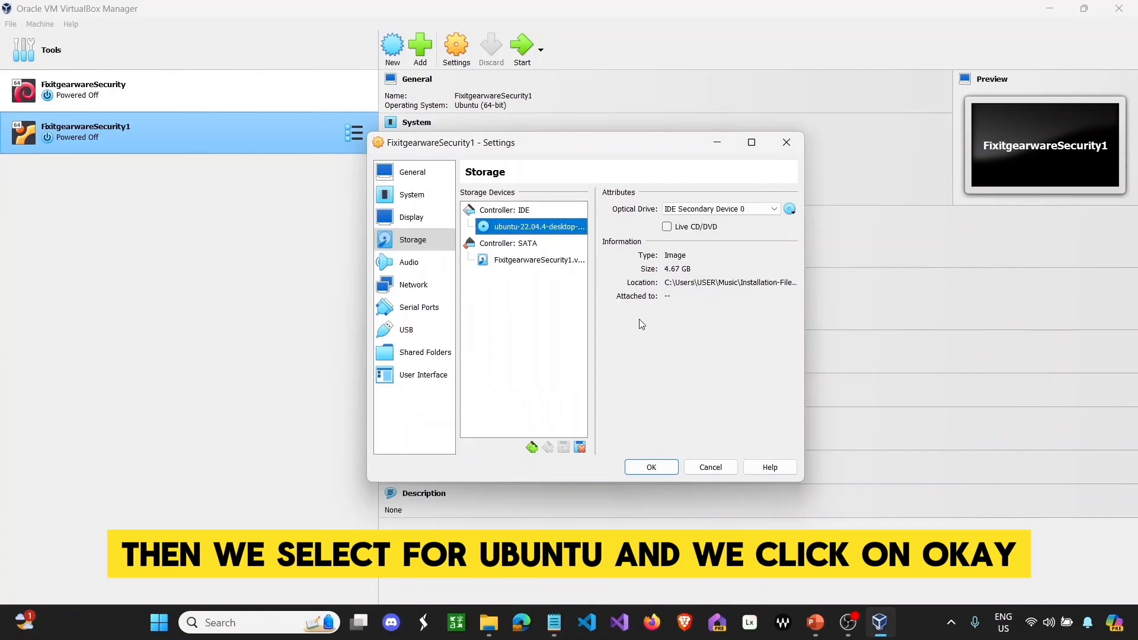
pyautogui.click(659, 467)
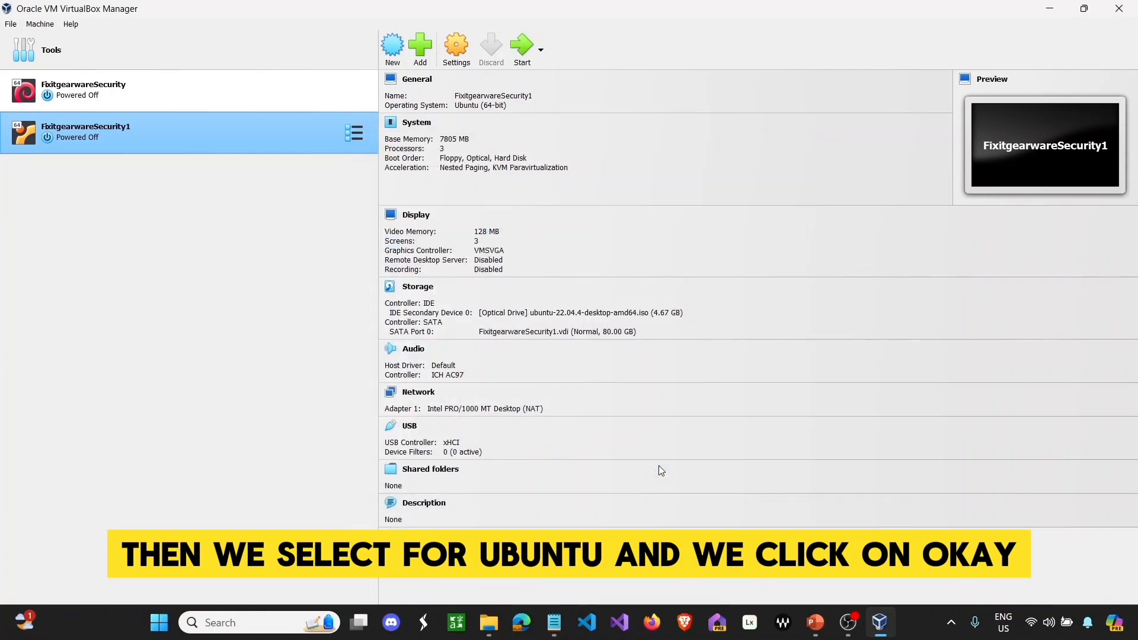
pyautogui.click(522, 48)
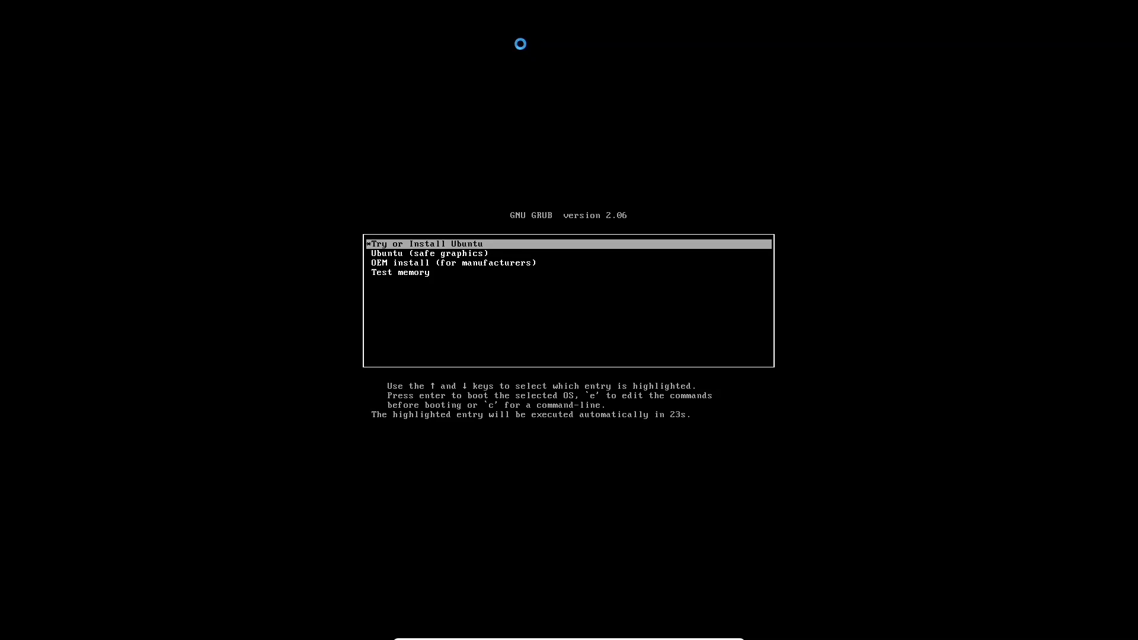
# - Stop the GRUB countdown and boot the 'Try or Install Ubuntu' entry
pyautogui.press('Return')
pyautogui.press('Down')
pyautogui.press('Up')
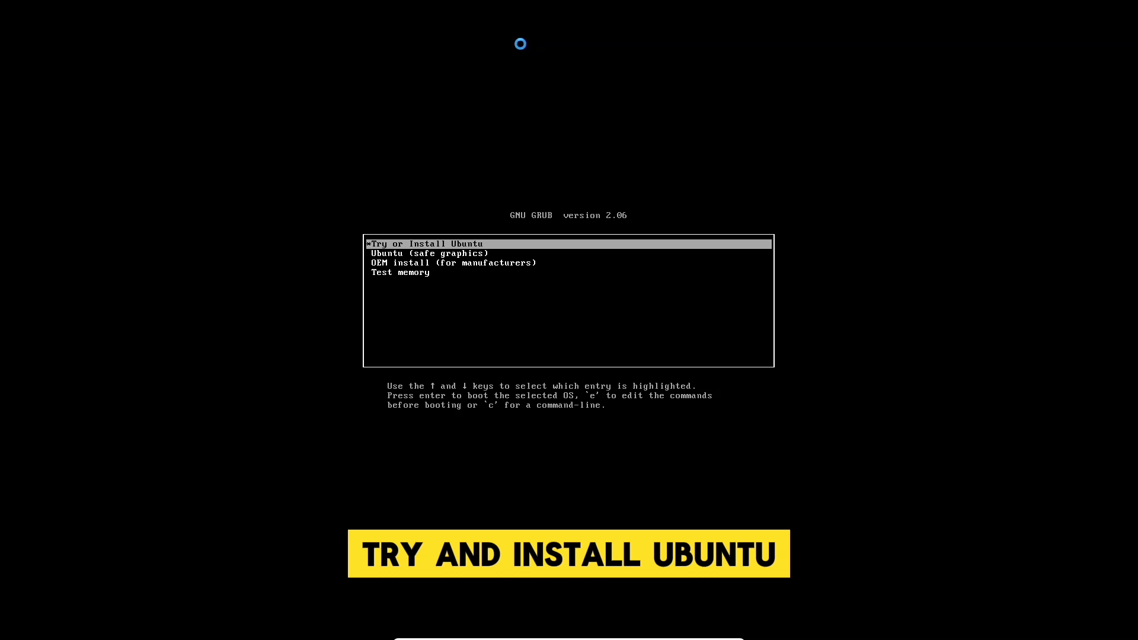
pyautogui.press('Return')
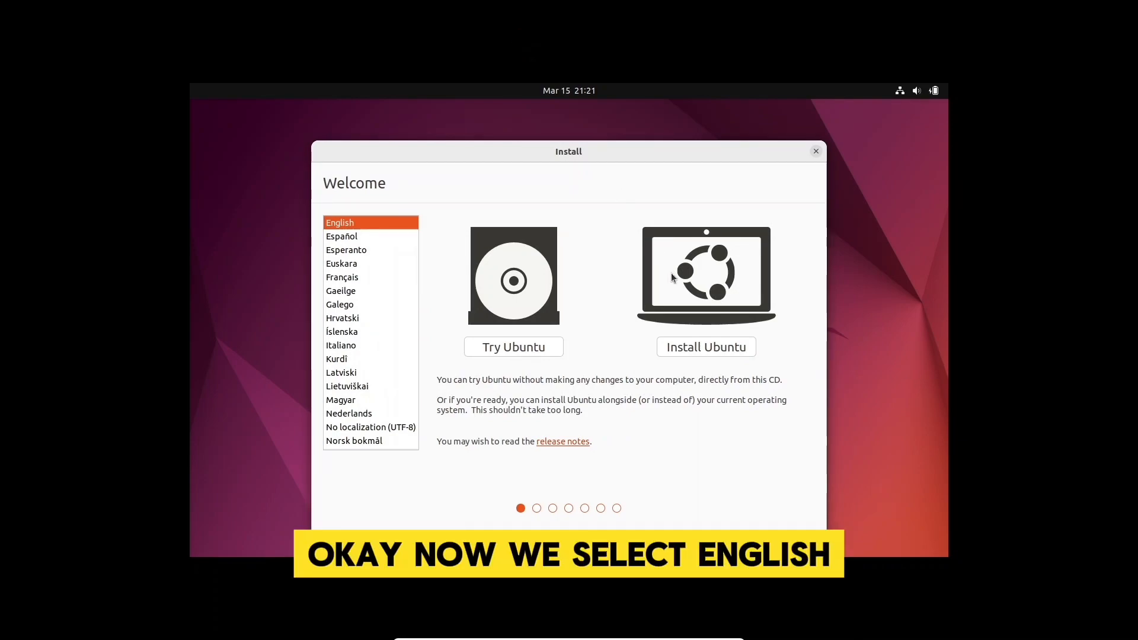
# - Install Ubuntu in English with US keyboard, normal installation, erasing the disk
pyautogui.click(713, 346)
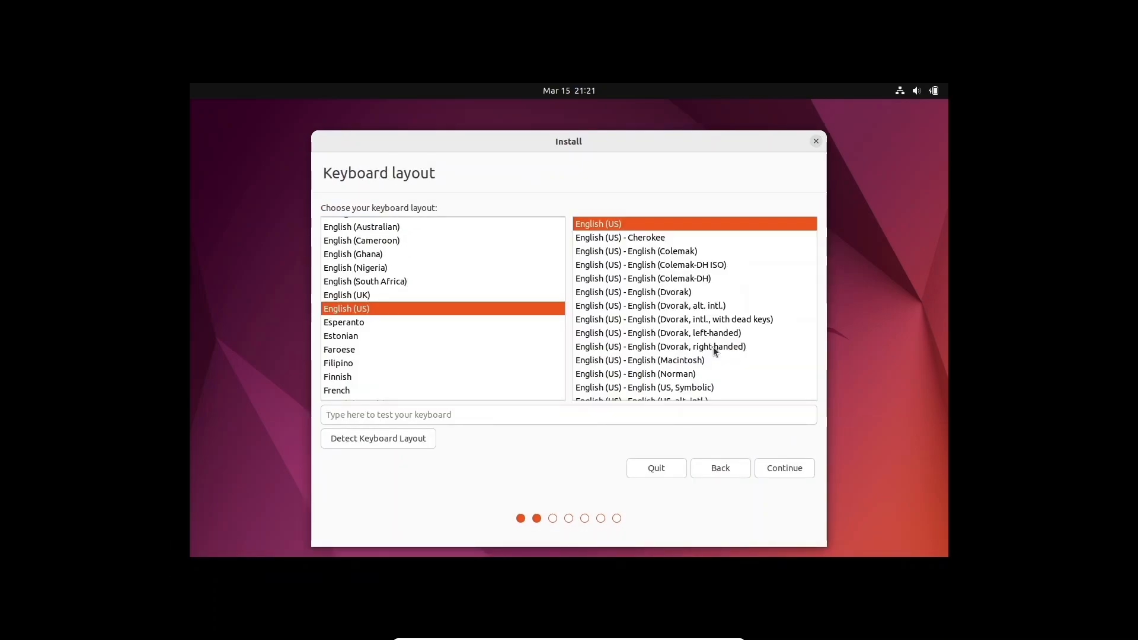
pyautogui.click(788, 470)
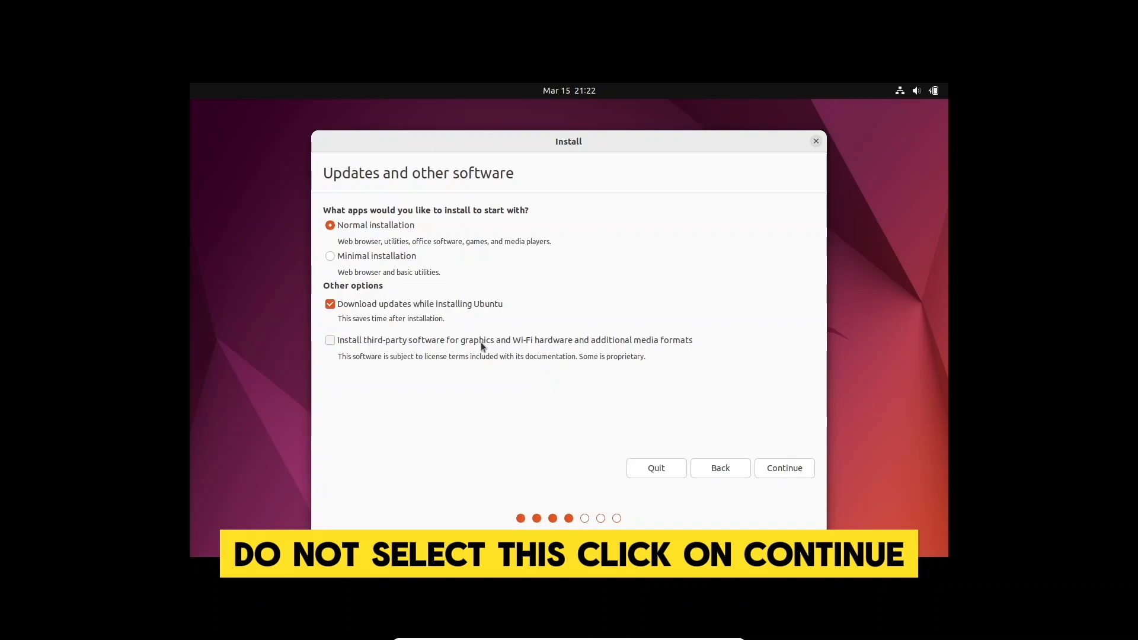
pyautogui.click(798, 466)
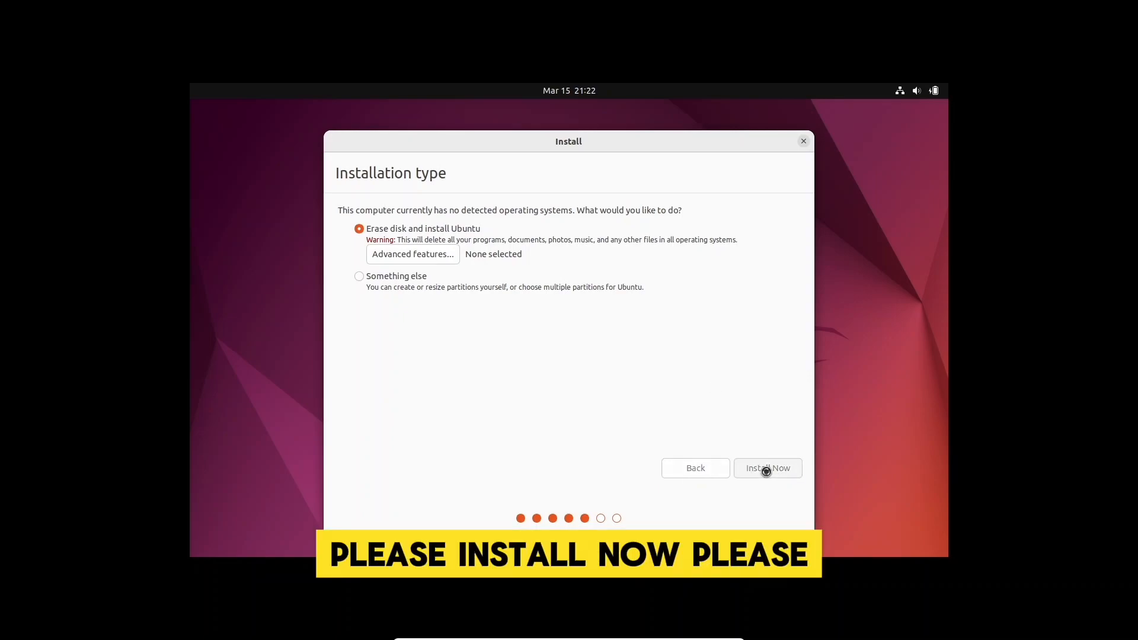
pyautogui.click(766, 470)
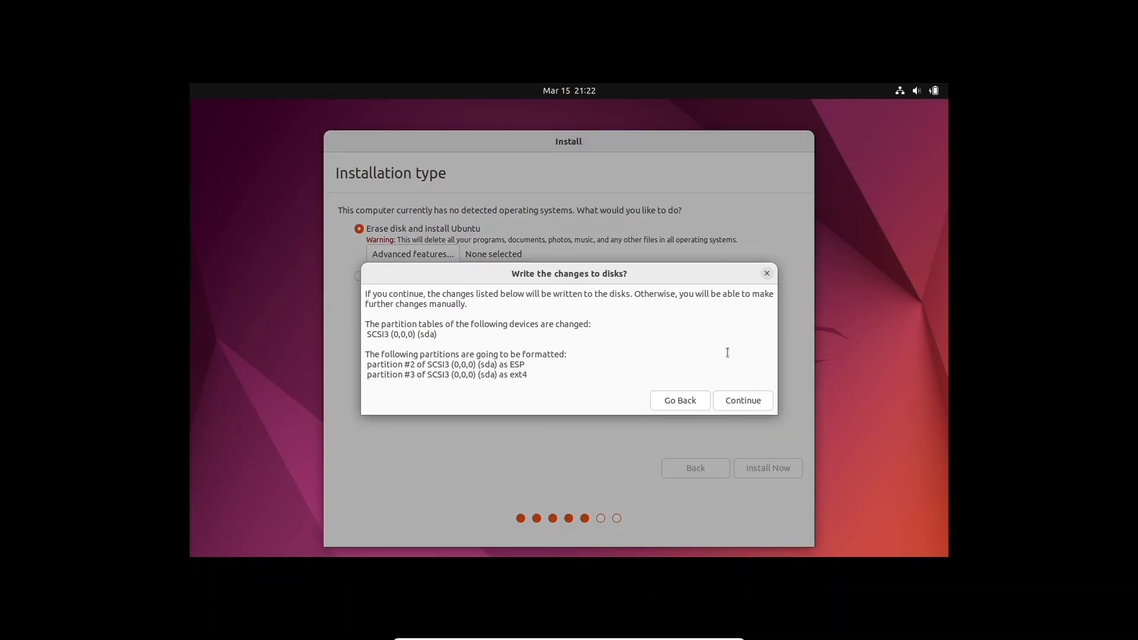
pyautogui.click(752, 400)
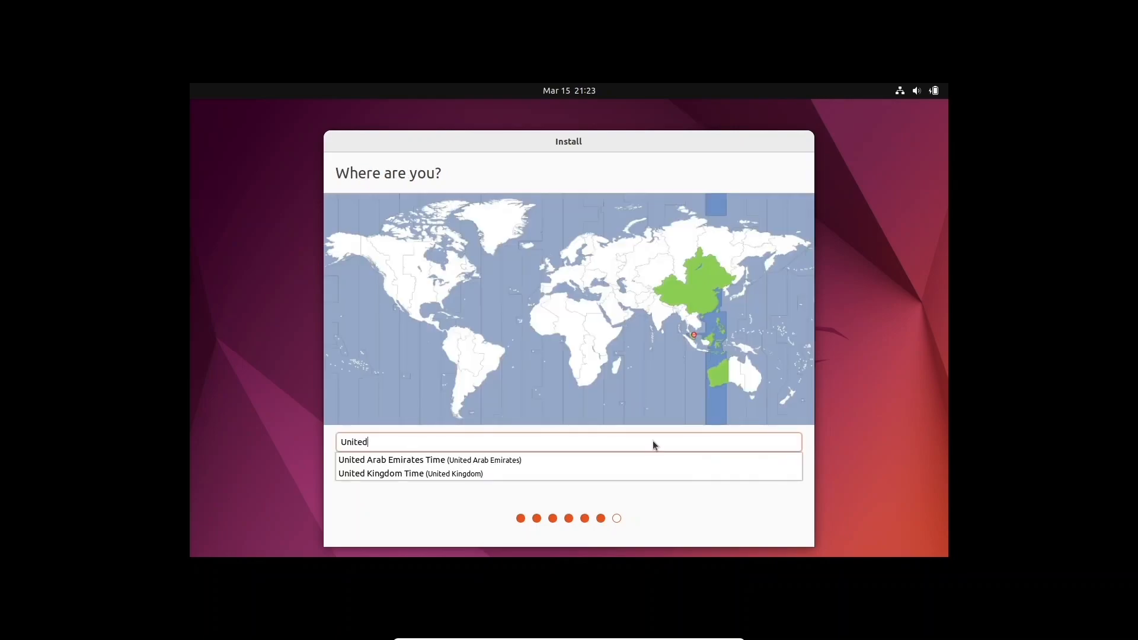
# - Set the location to North Charleston and continue
pyautogui.press('BackSpace')
pyautogui.press('BackSpace')
pyautogui.press('BackSpace')
pyautogui.press('BackSpace')
pyautogui.press('BackSpace')
pyautogui.press('BackSpace')
pyautogui.write('North')
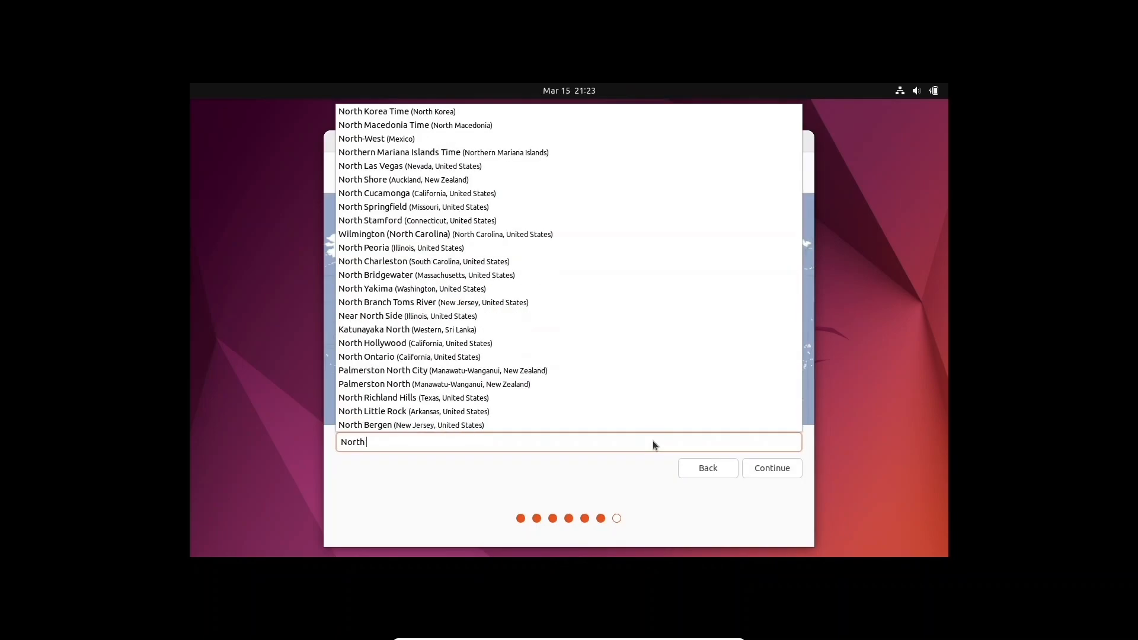
pyautogui.write(' C')
pyautogui.click(511, 263)
pyautogui.click(362, 289)
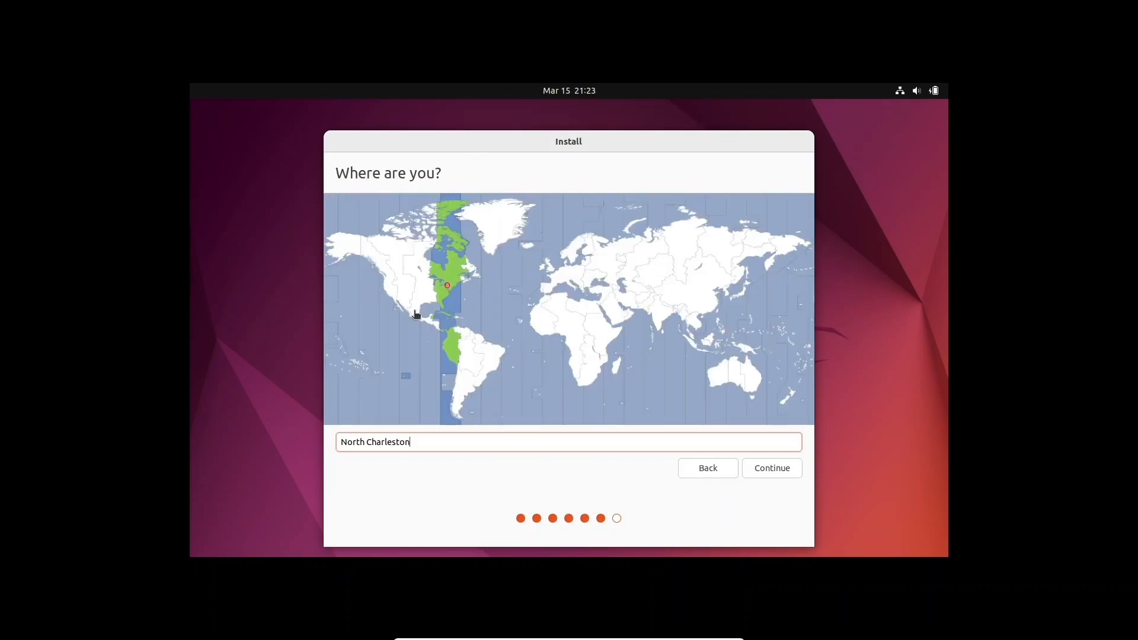
pyautogui.click(779, 473)
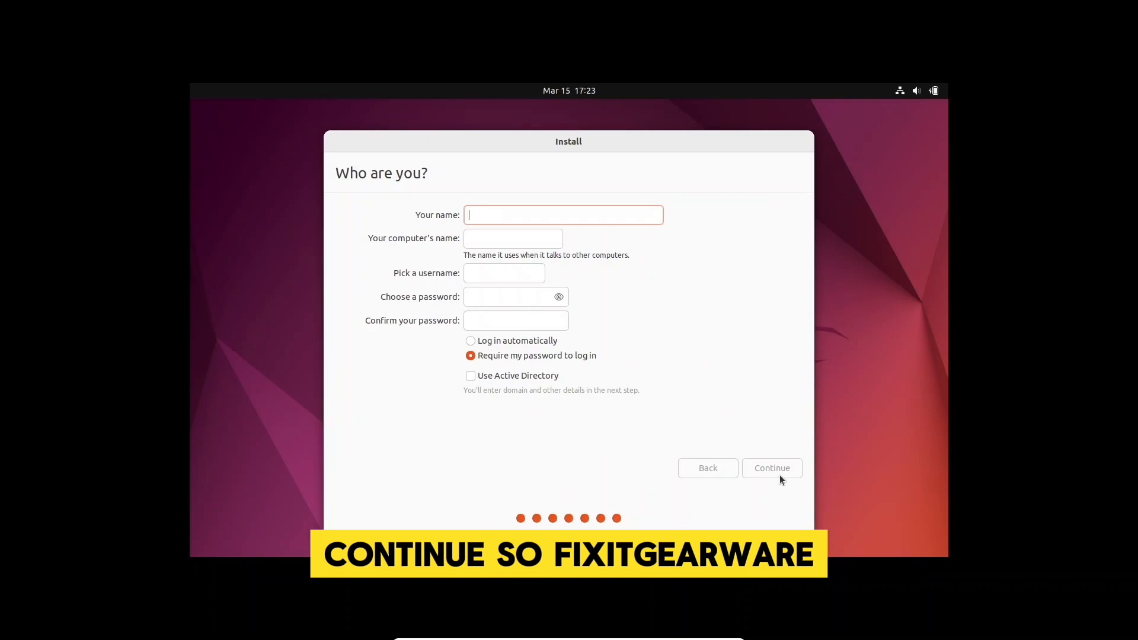
# - Enter fixitgearwaresecurity1 as the name, set a matching account password, and start installing
pyautogui.write('fixi')
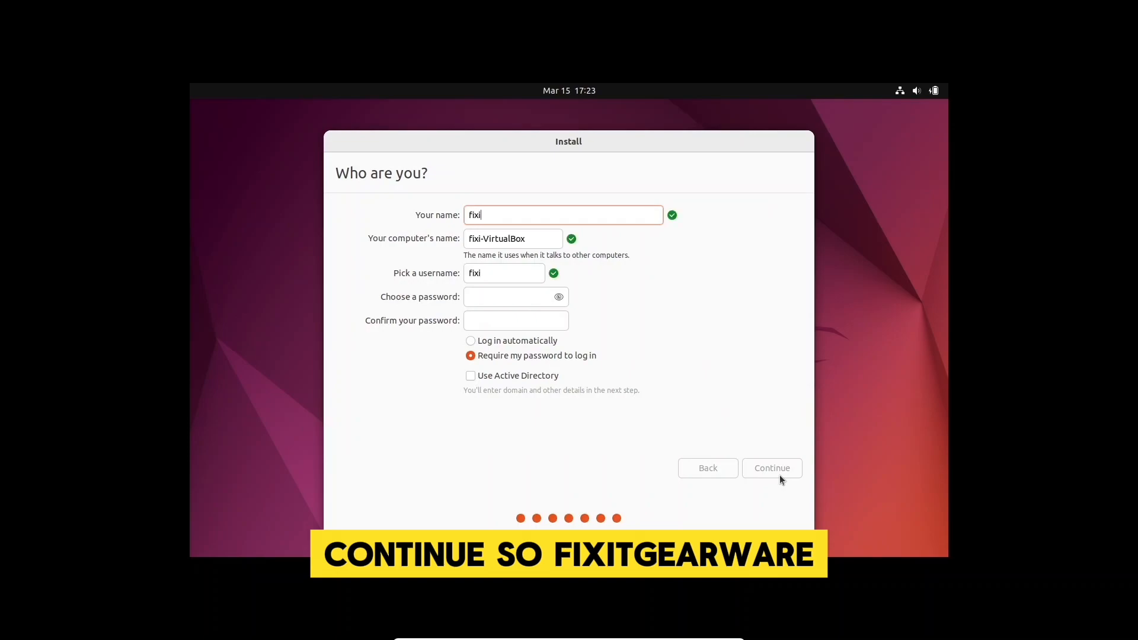
pyautogui.write('tgearwa')
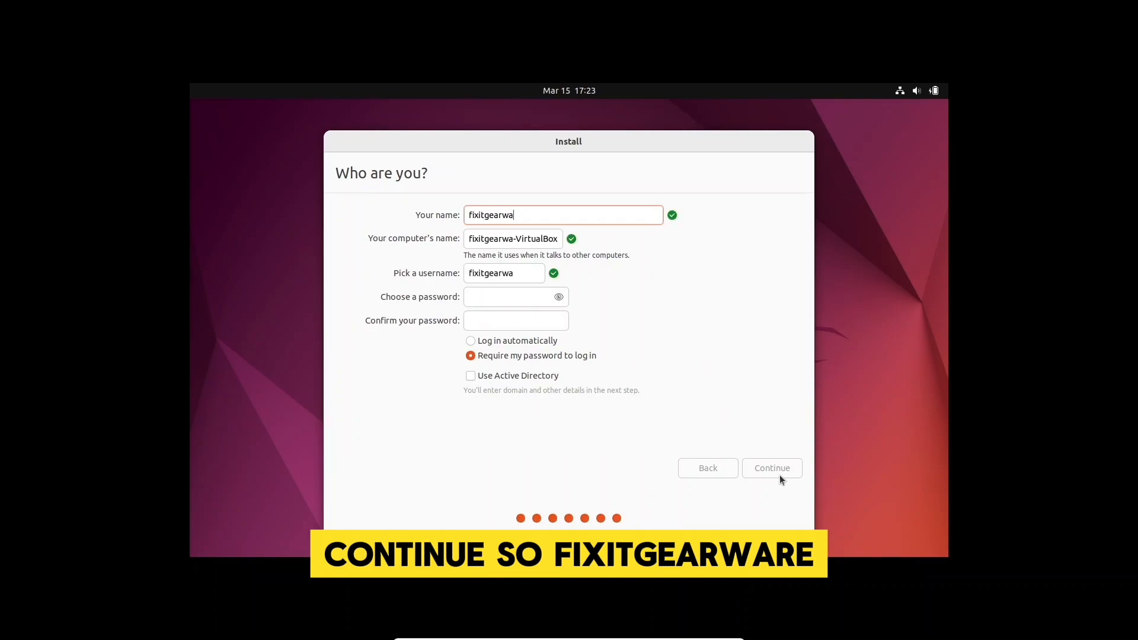
pyautogui.write('resec')
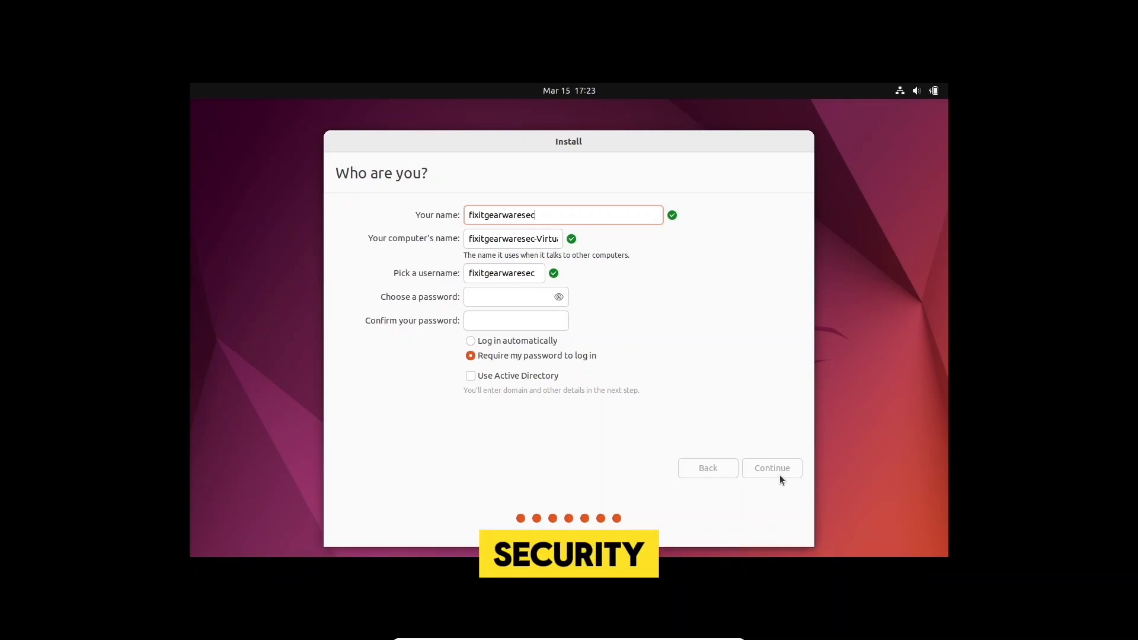
pyautogui.write('urity1')
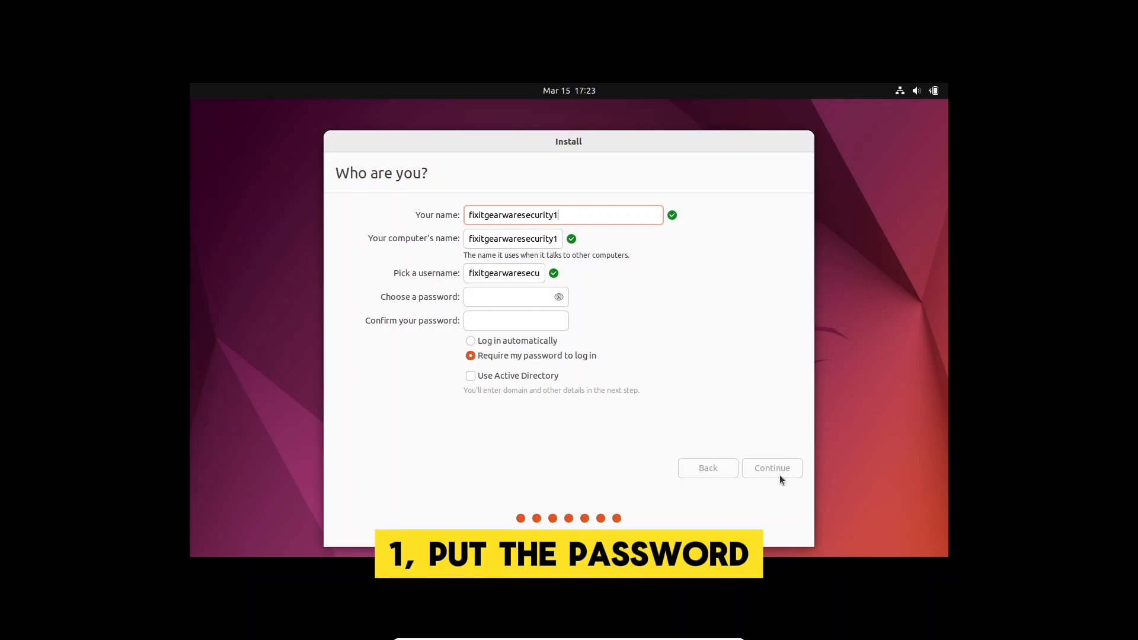
pyautogui.click(521, 312)
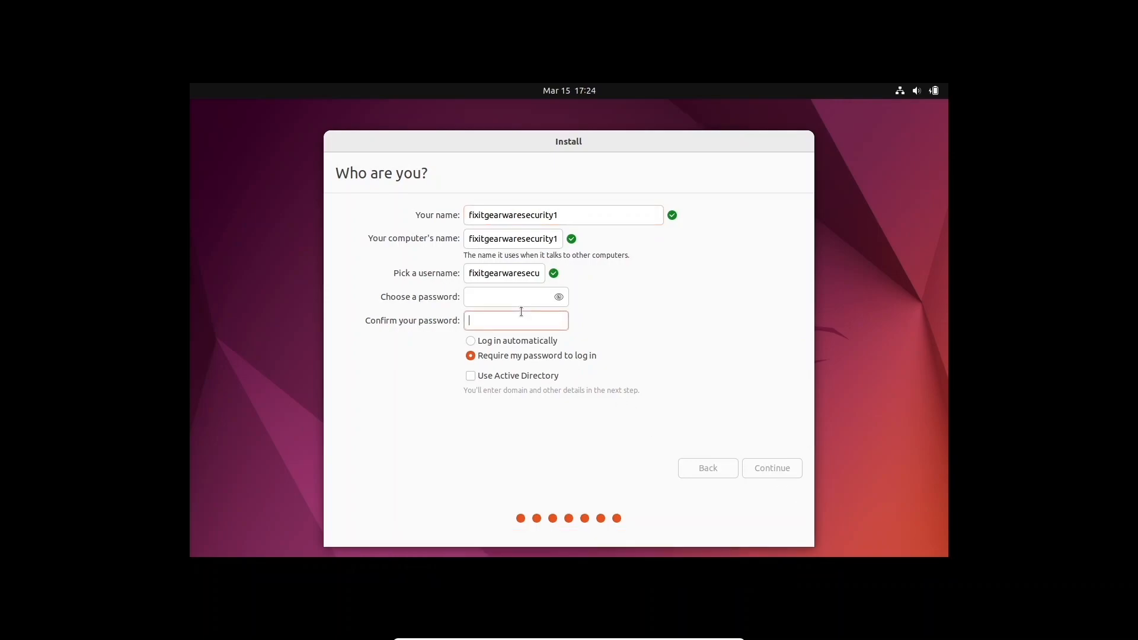
pyautogui.click(501, 294)
pyautogui.write('root')
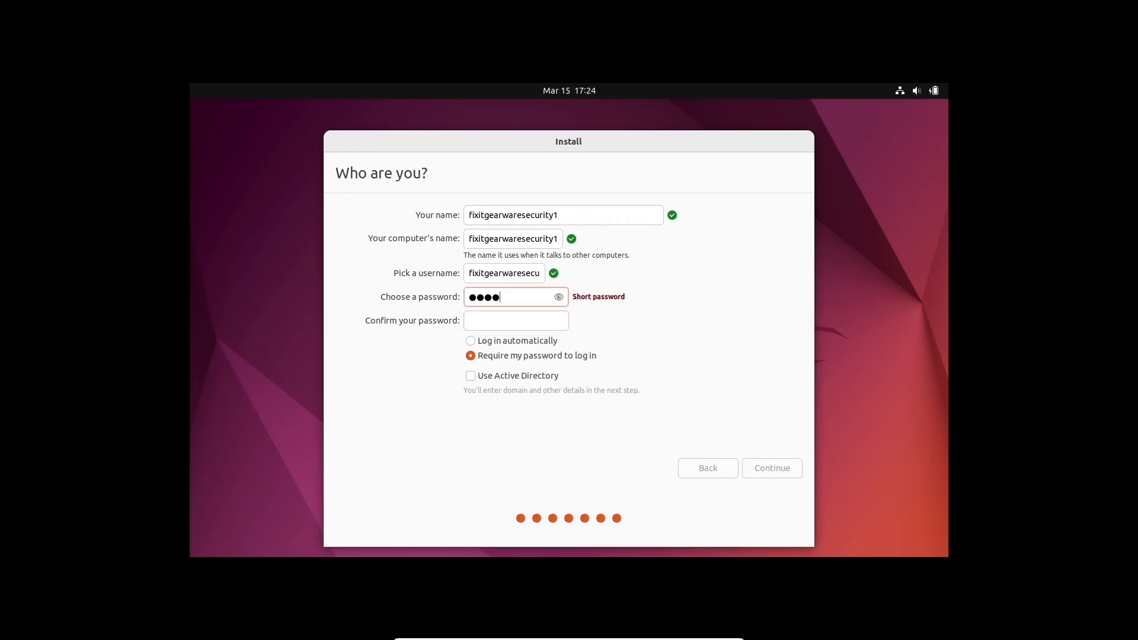
pyautogui.press('Tab')
pyautogui.write('root')
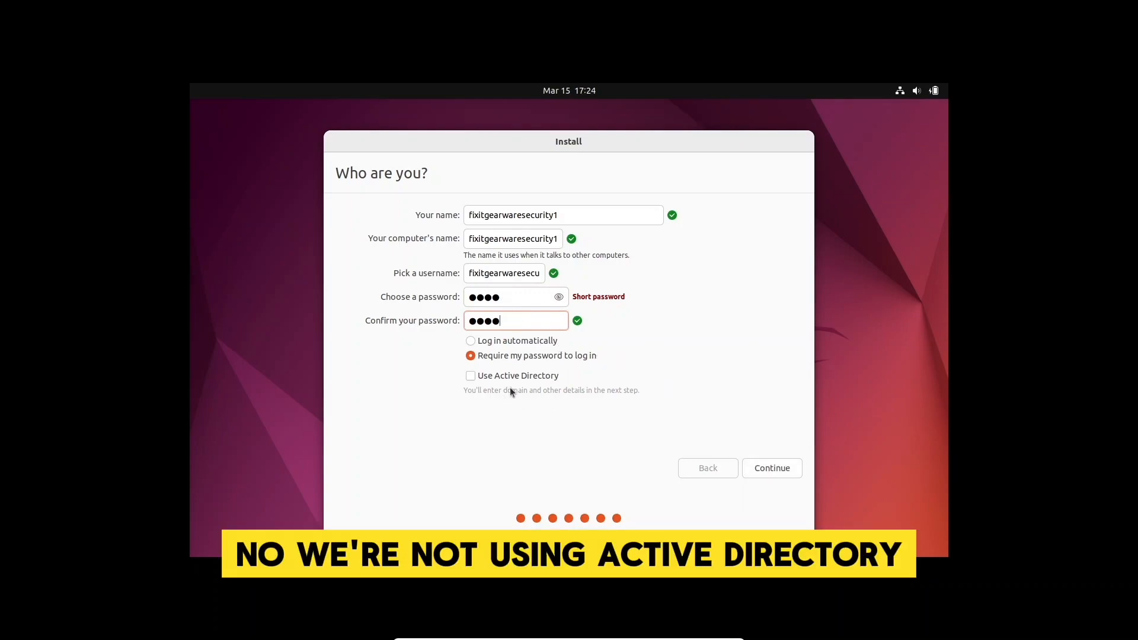
pyautogui.click(772, 467)
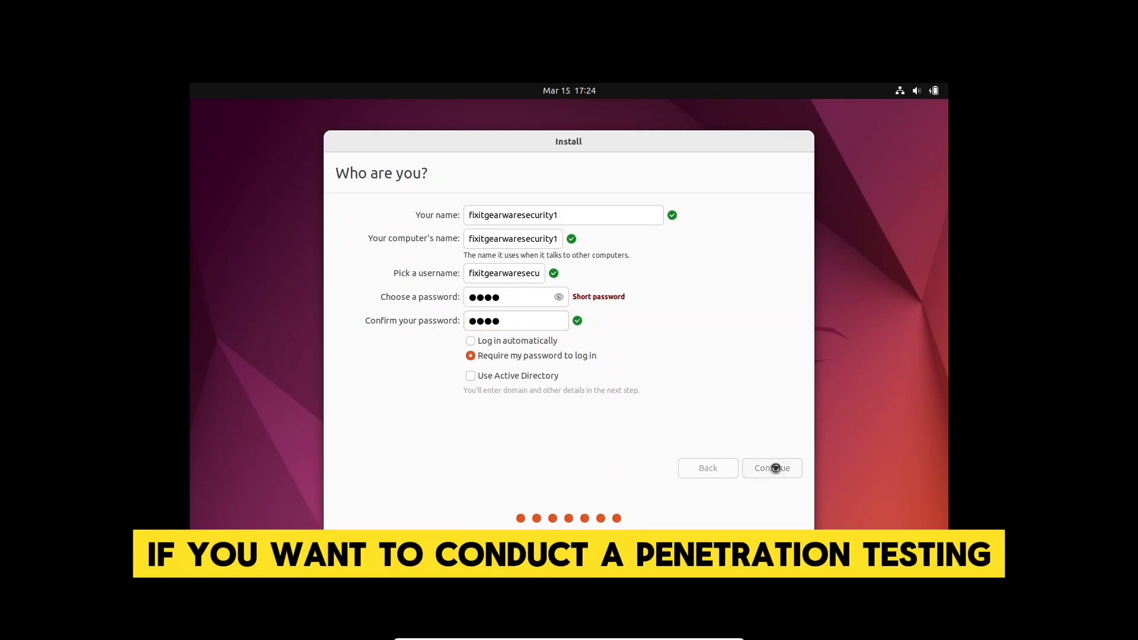
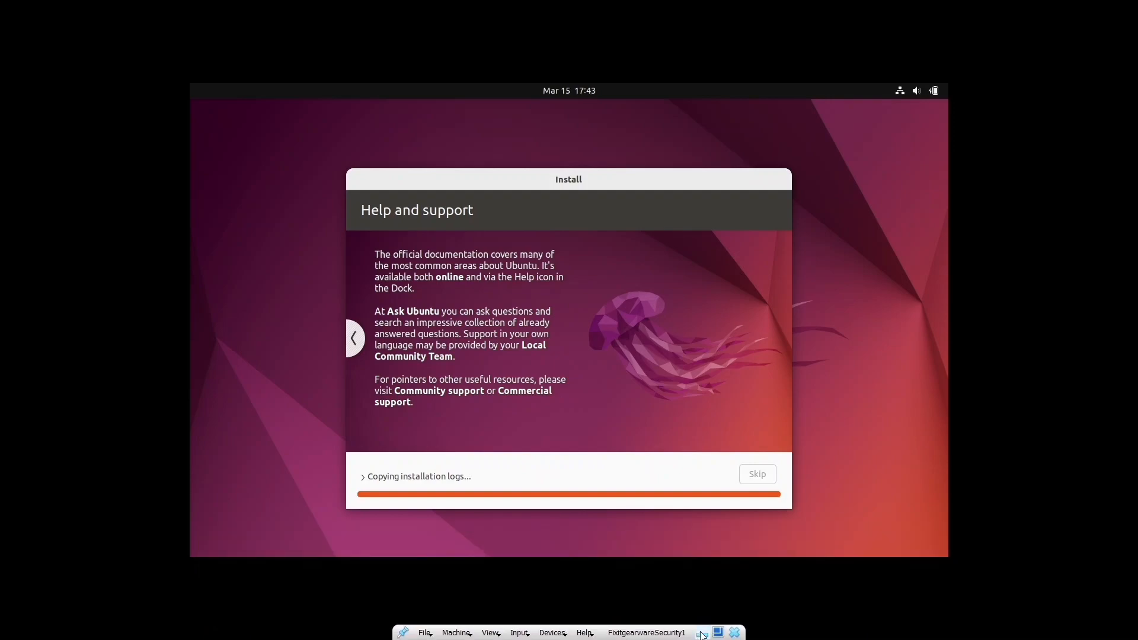
# - Exit full screen and restart the Ubuntu guest into its freshly installed system
pyautogui.click(718, 633)
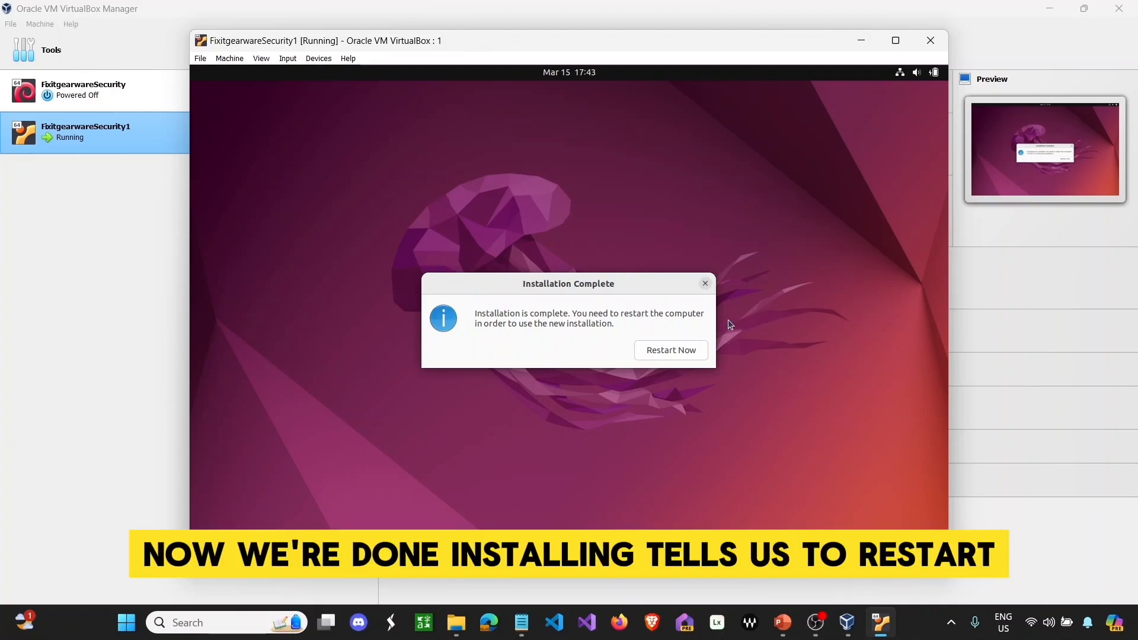
pyautogui.click(683, 354)
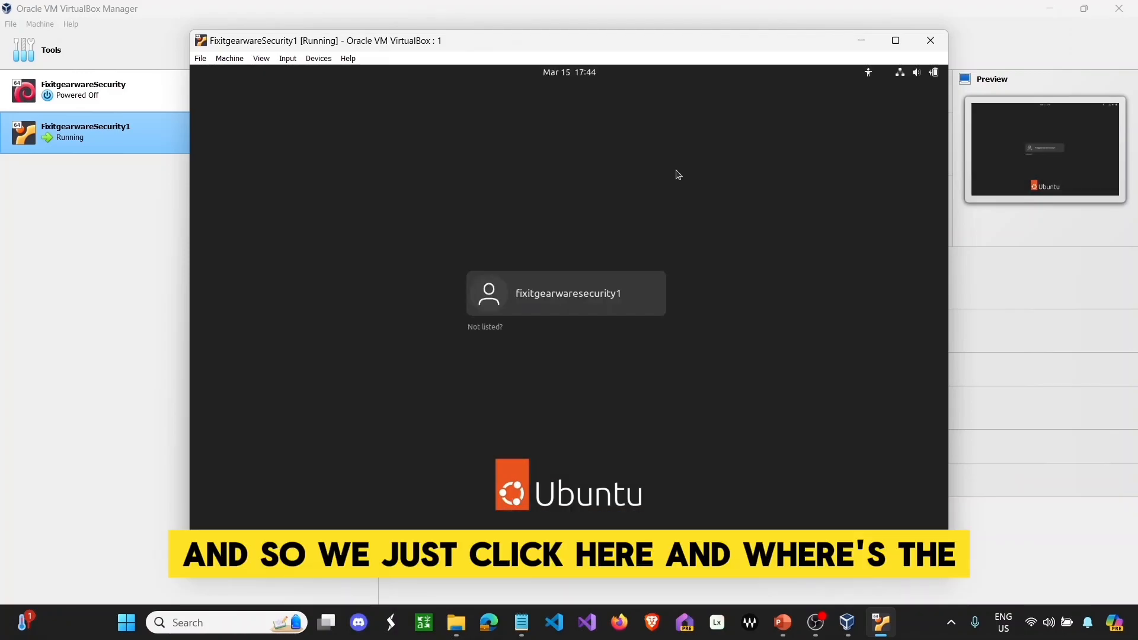
# - Sign in to the Ubuntu guest as the newly created user with the account password
pyautogui.click(627, 277)
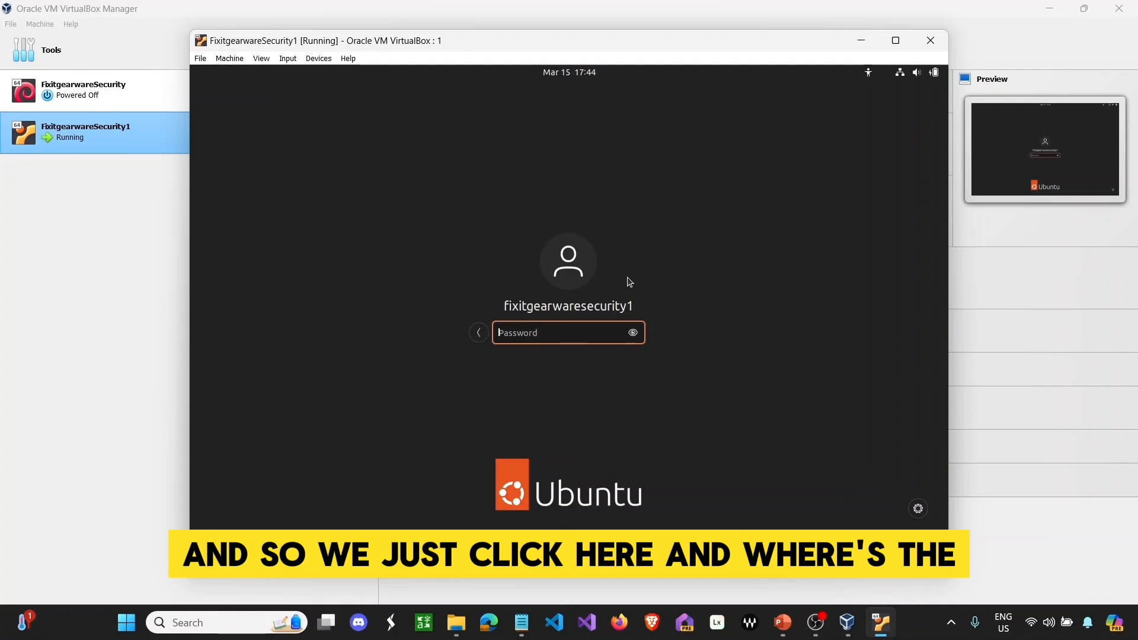
pyautogui.write('p')
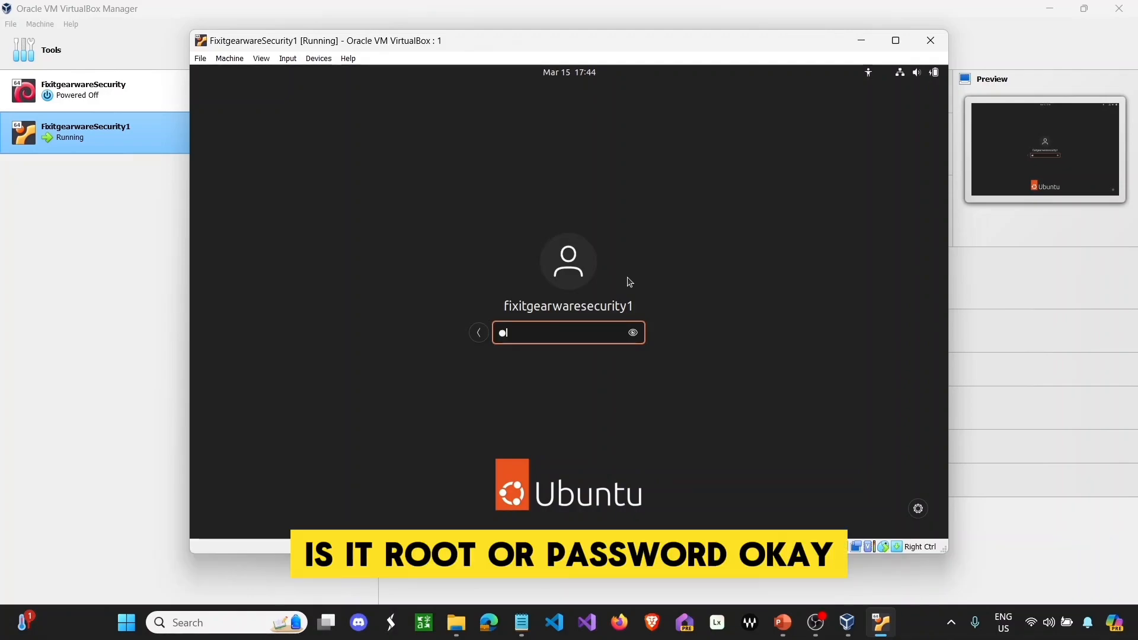
pyautogui.write('ass')
pyautogui.press('Return')
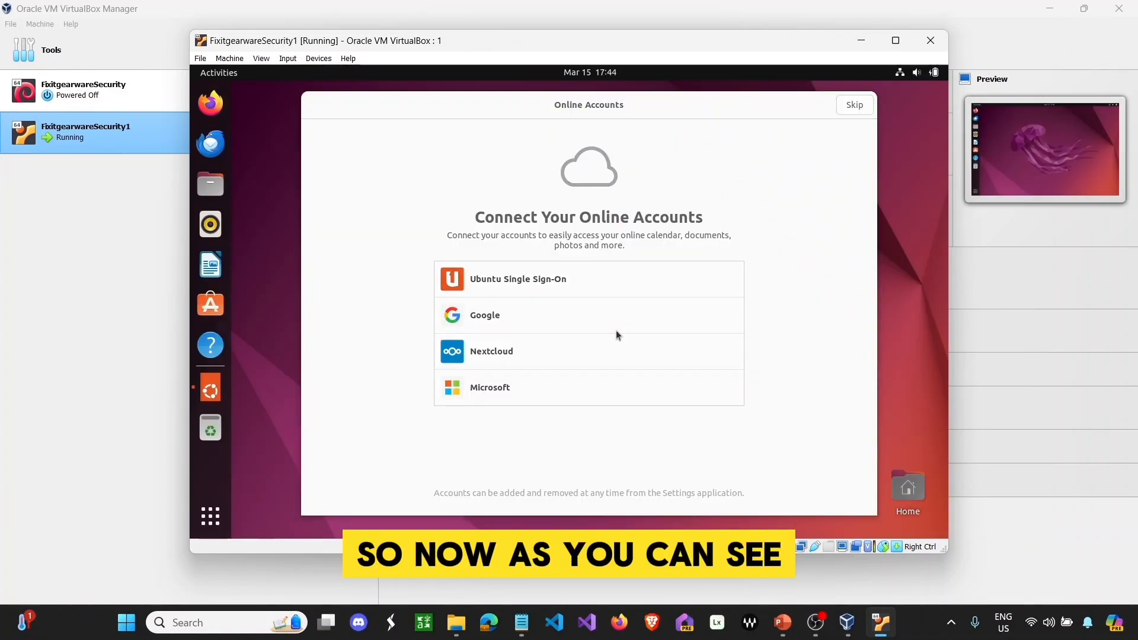
# - Skip through the Ubuntu welcome wizard, choosing not to send system info
pyautogui.click(854, 106)
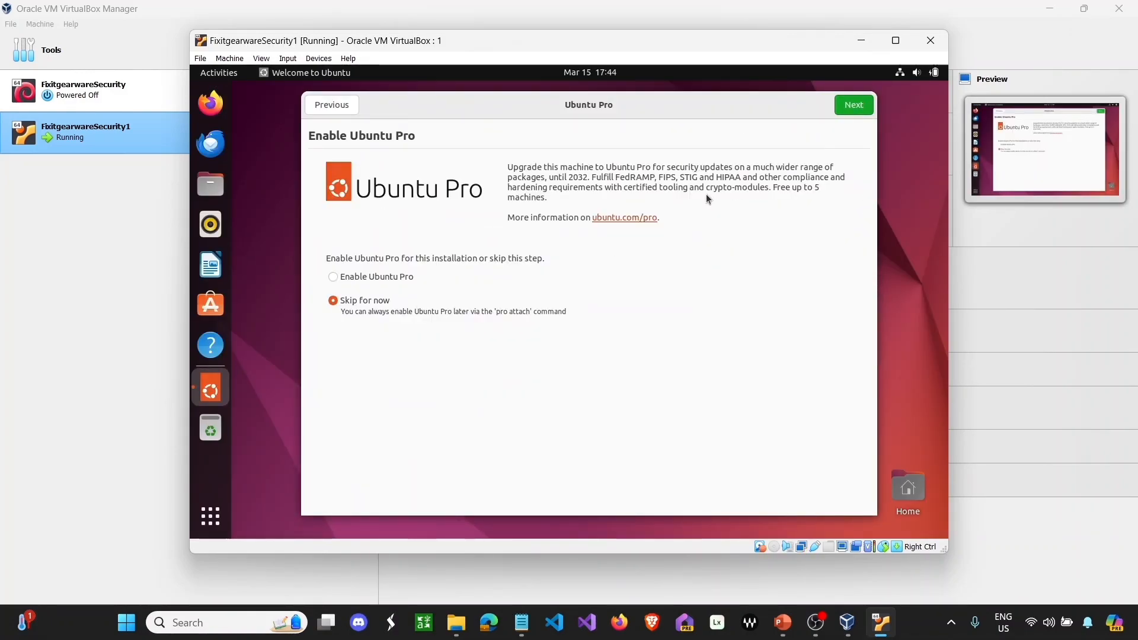
pyautogui.press('Return')
pyautogui.click(485, 305)
pyautogui.click(853, 105)
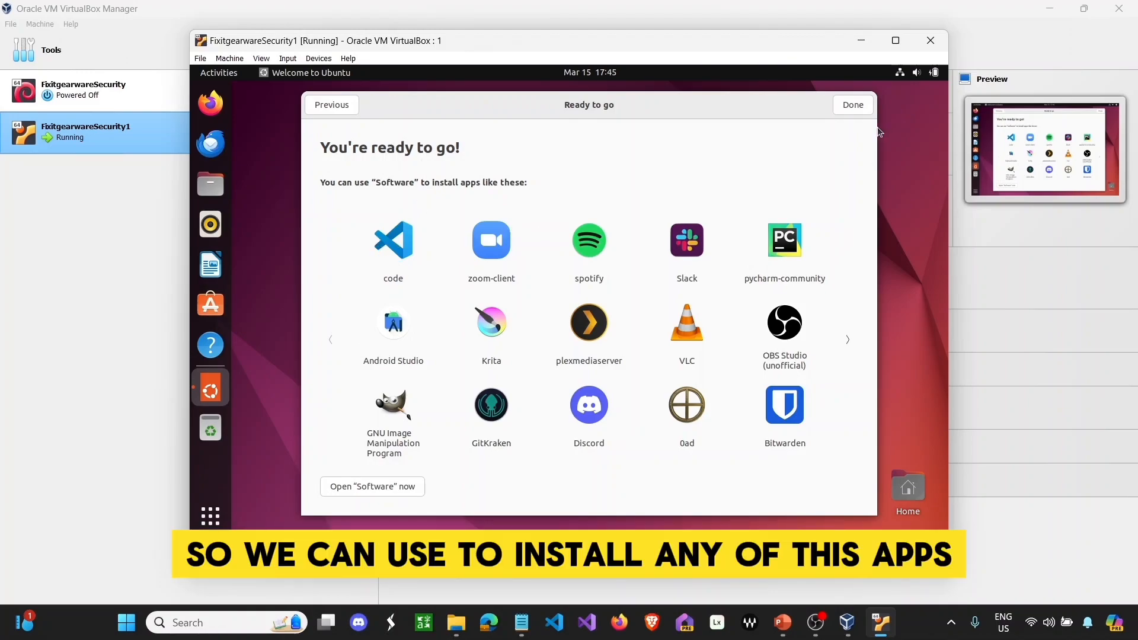
pyautogui.click(854, 105)
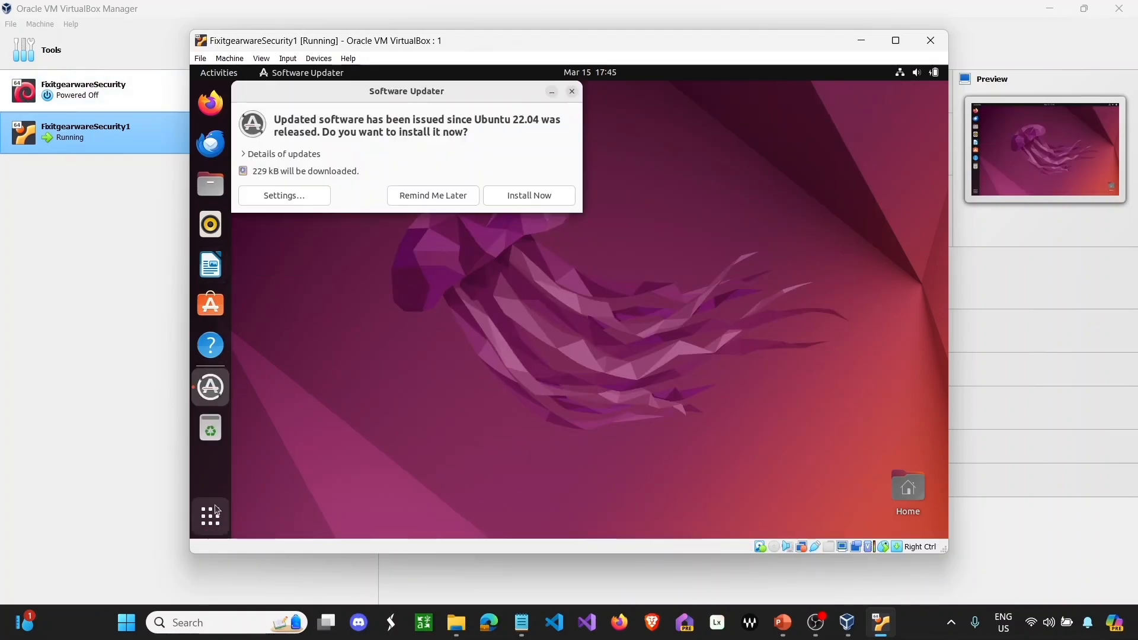
# - Start installing pending updates with the administrator password, close the software store, and show all applications
pyautogui.click(560, 194)
pyautogui.write('****')
pyautogui.press('Return')
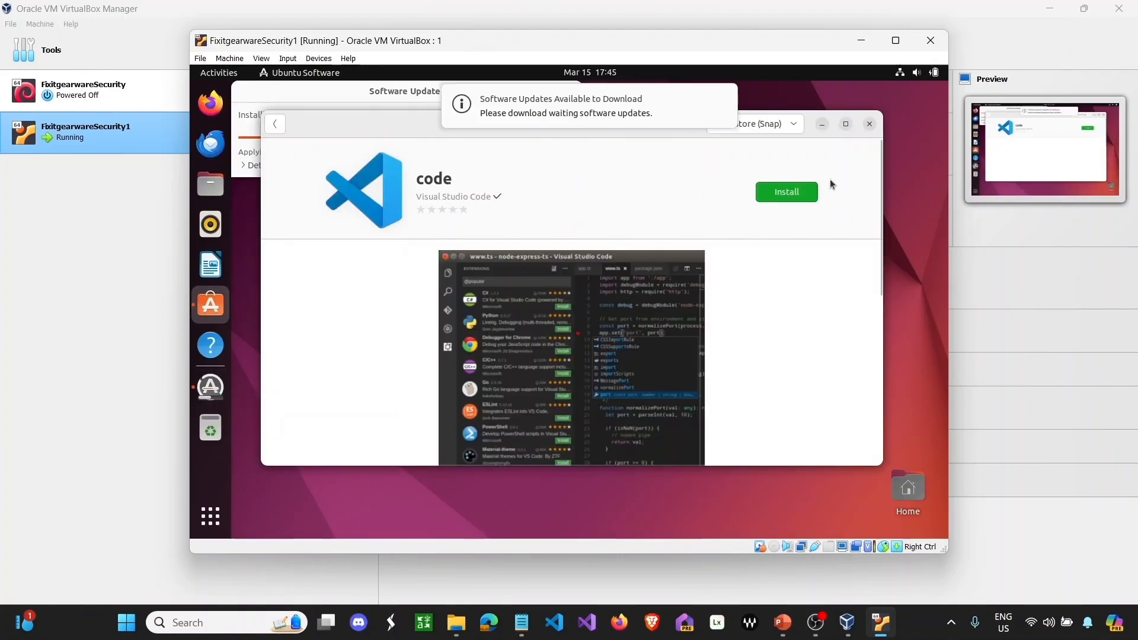
pyautogui.click(869, 122)
pyautogui.click(211, 516)
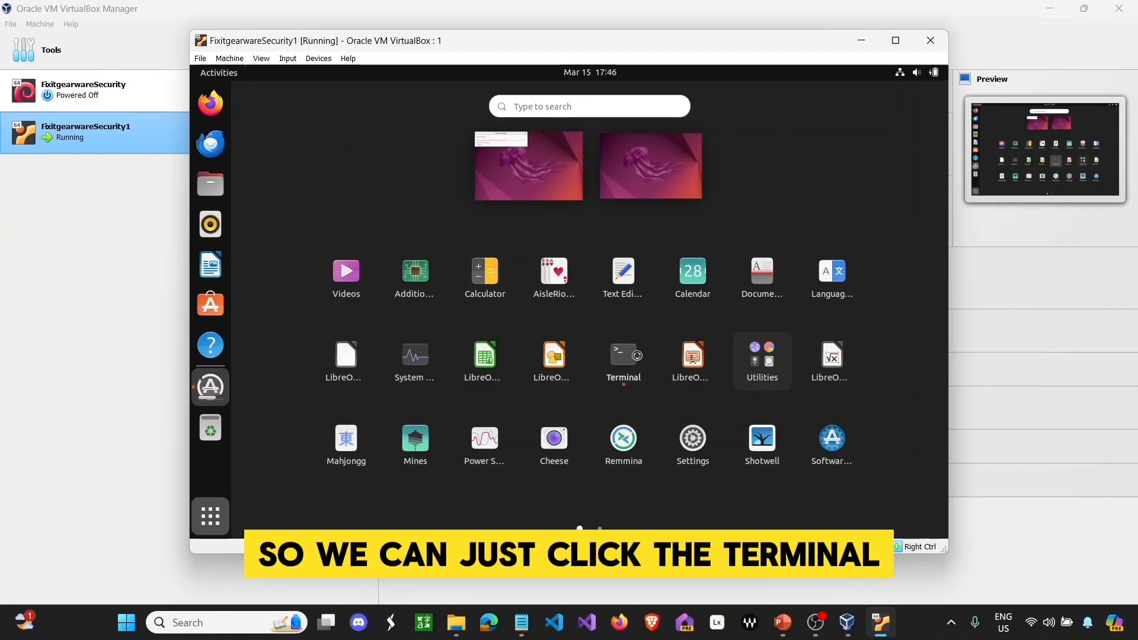
# - In a new Terminal, run ifconfig, ipconfig and hostname, then clear the screen
pyautogui.click(635, 355)
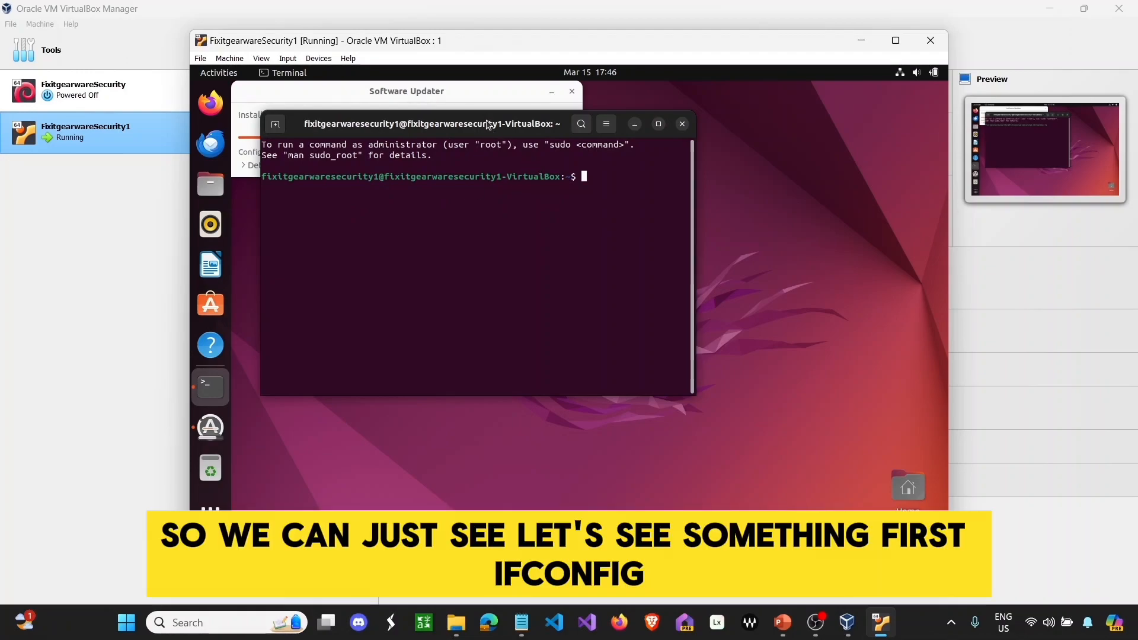
pyautogui.moveTo(487, 124); pyautogui.dragTo(566, 248)
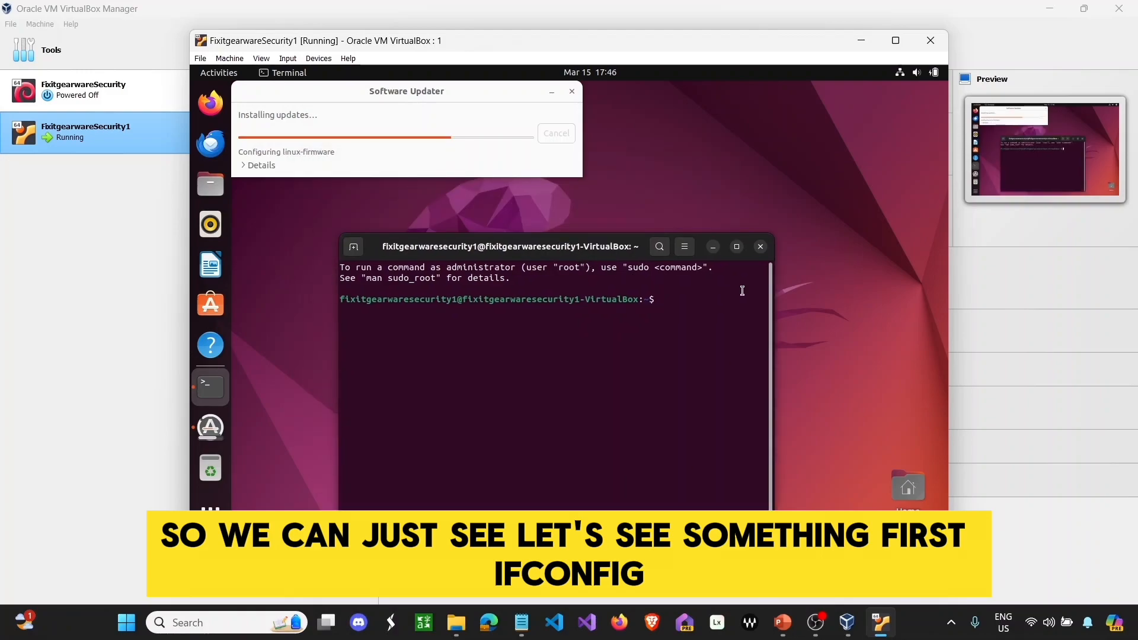
pyautogui.write('ifconfig')
pyautogui.press('Return')
pyautogui.write('ipconfig')
pyautogui.press('Return')
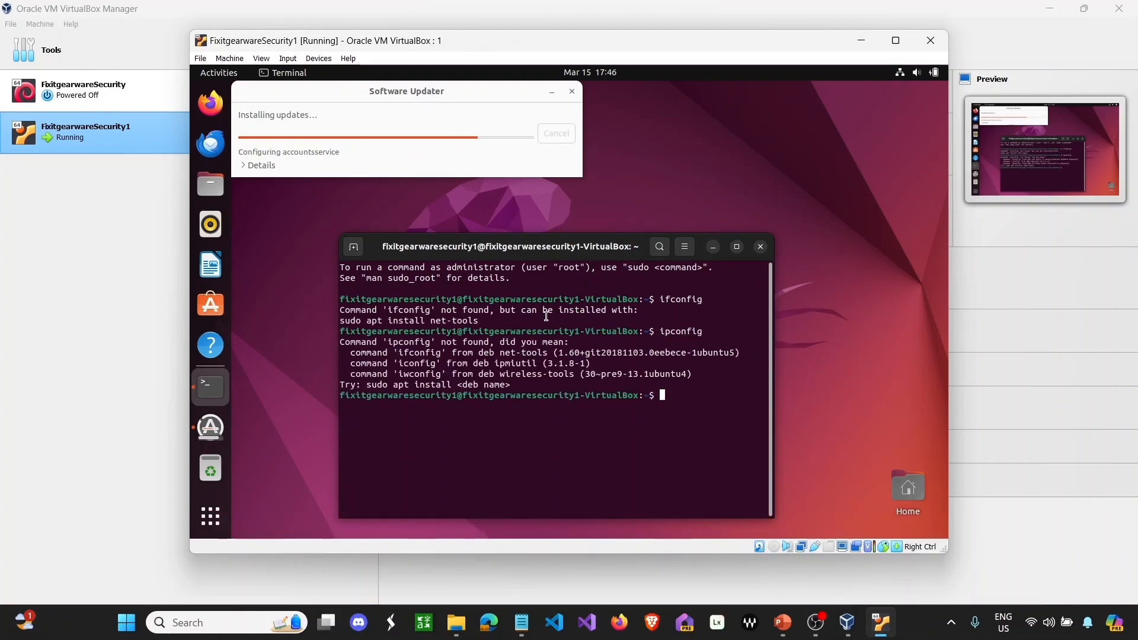
pyautogui.write('hostname')
pyautogui.press('Return')
pyautogui.hotkey('ctrl', 'l')
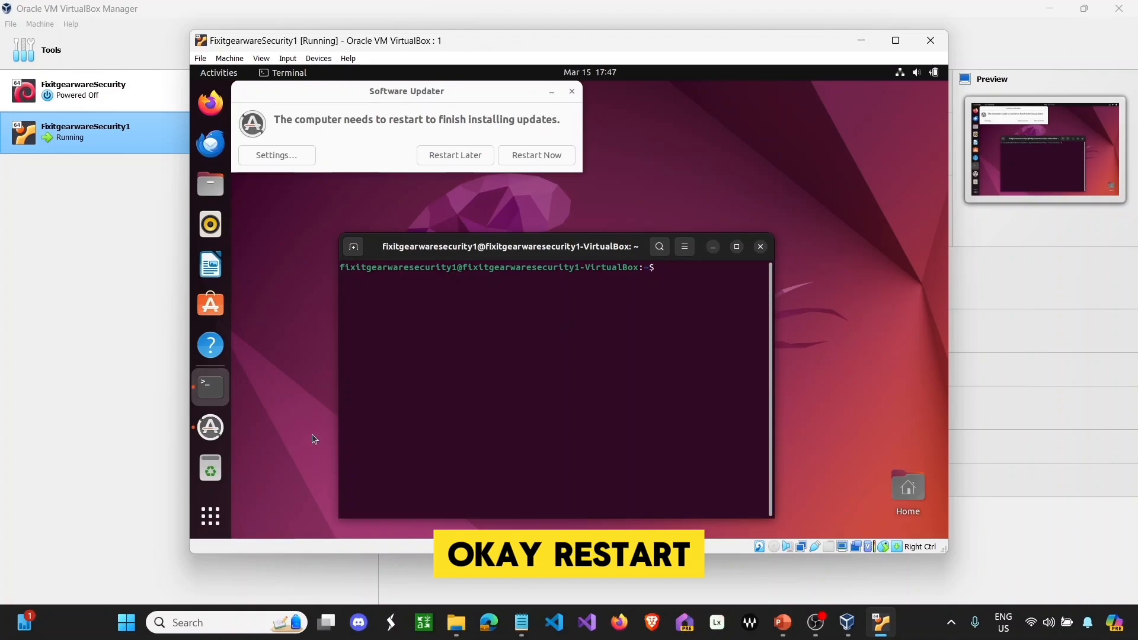
# - Restart Ubuntu to apply the updates and log back in with the account password
pyautogui.click(537, 155)
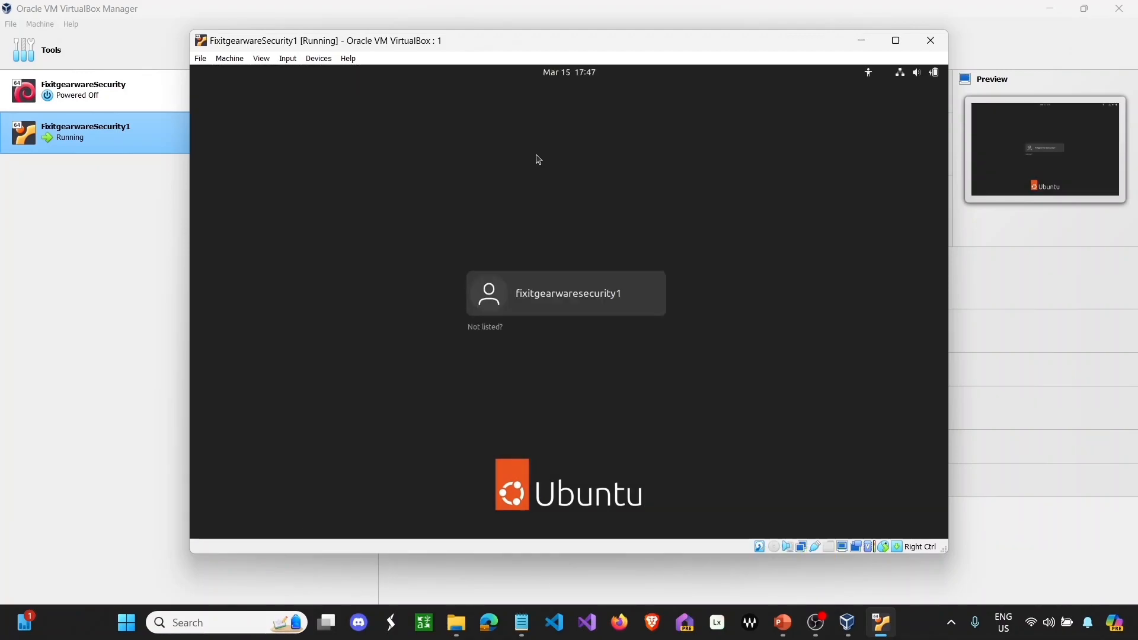
pyautogui.press('Return')
pyautogui.write('a•••')
pyautogui.press('Return')
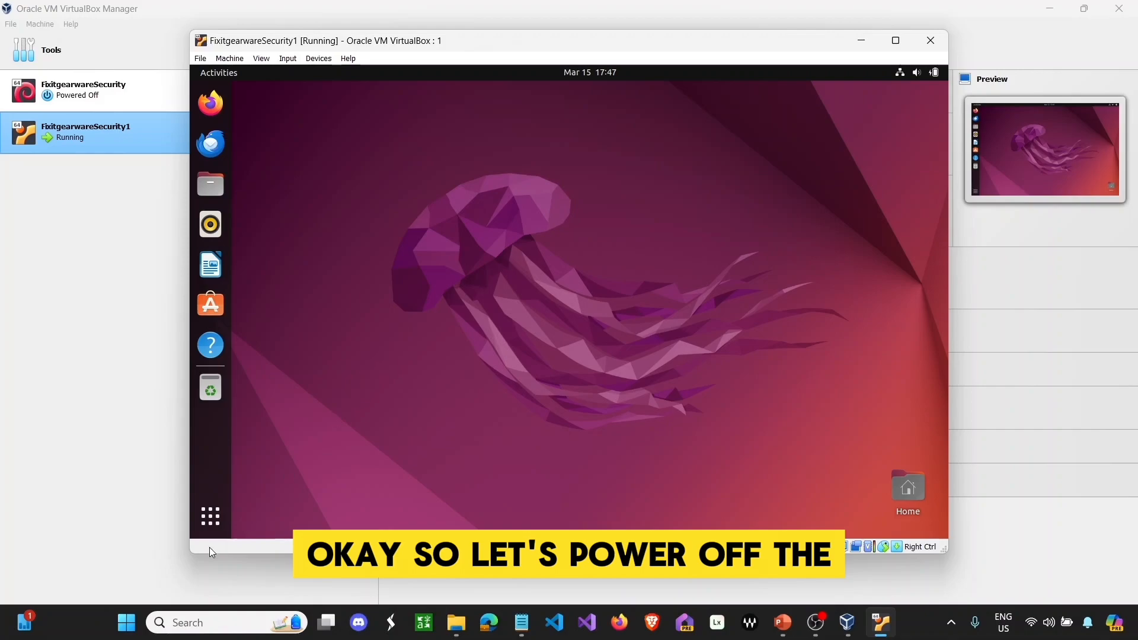
# - Launch Terminal from the app grid and run poweroff to shut down the Ubuntu guest
pyautogui.click(211, 520)
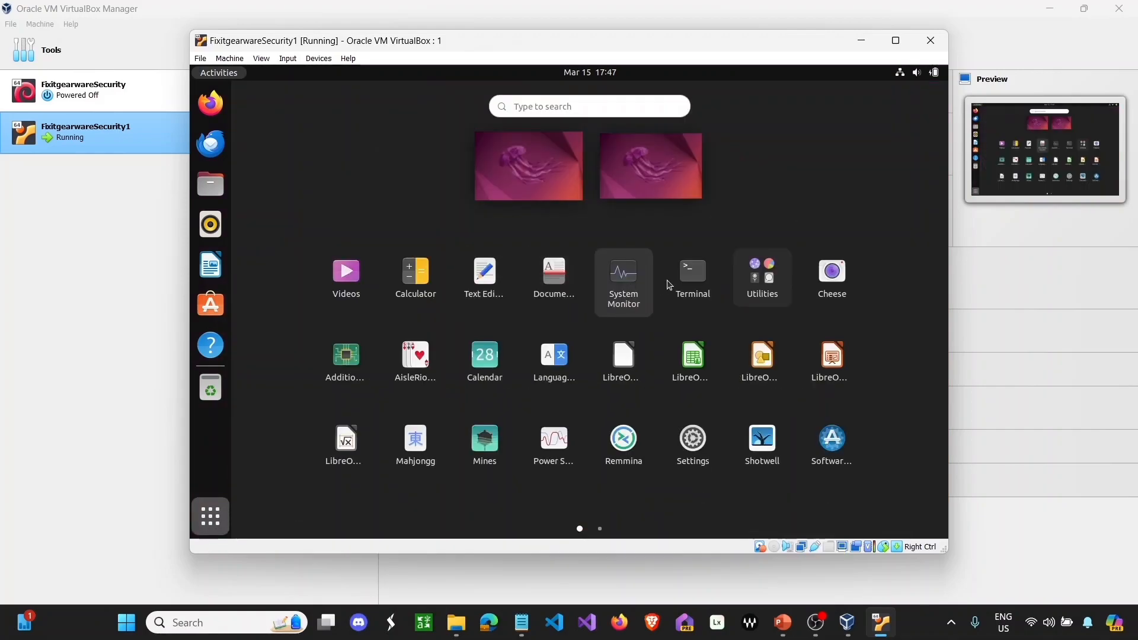
pyautogui.click(700, 270)
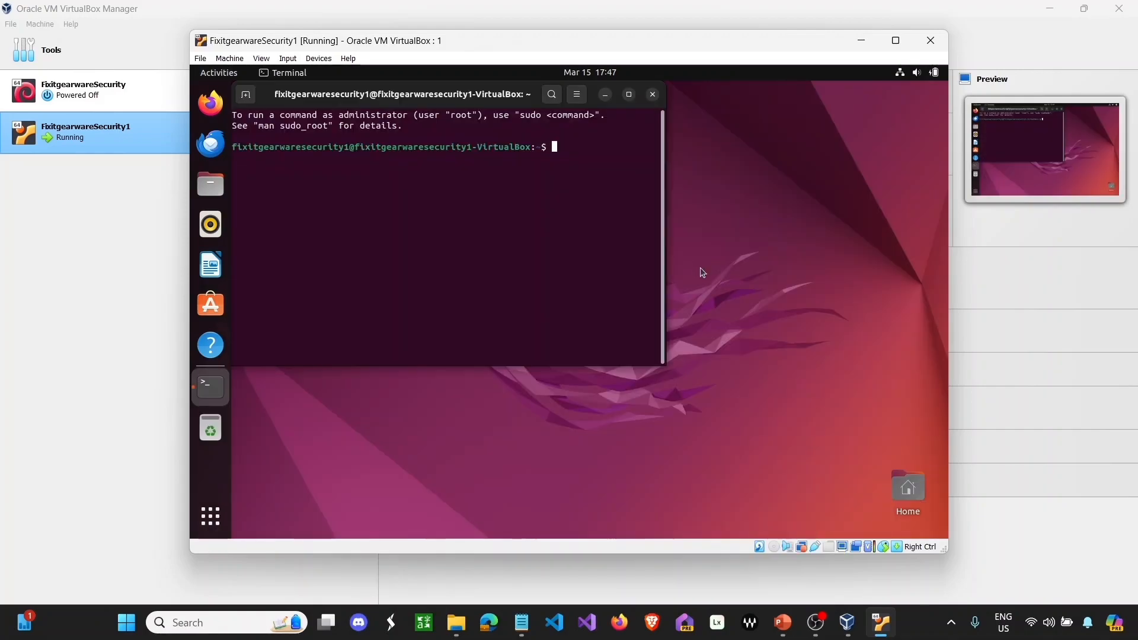
pyautogui.write('poweroff')
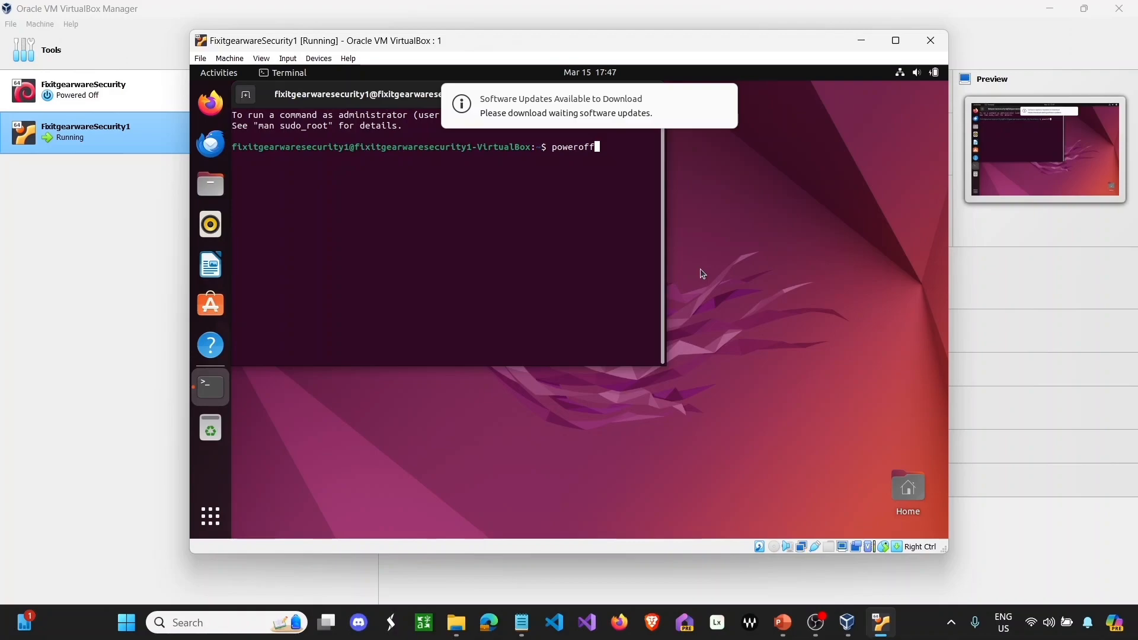
pyautogui.press('Return')
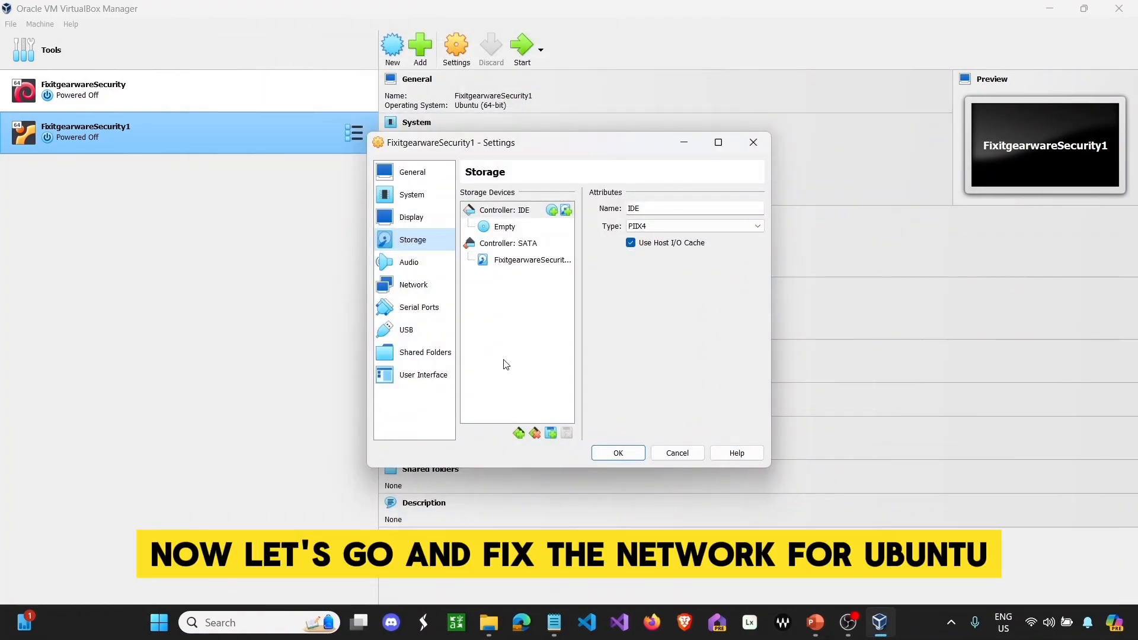
# - On the Ubuntu VM's Network page, attach Adapter 1 to NAT Network (NatNetwork)
pyautogui.click(413, 284)
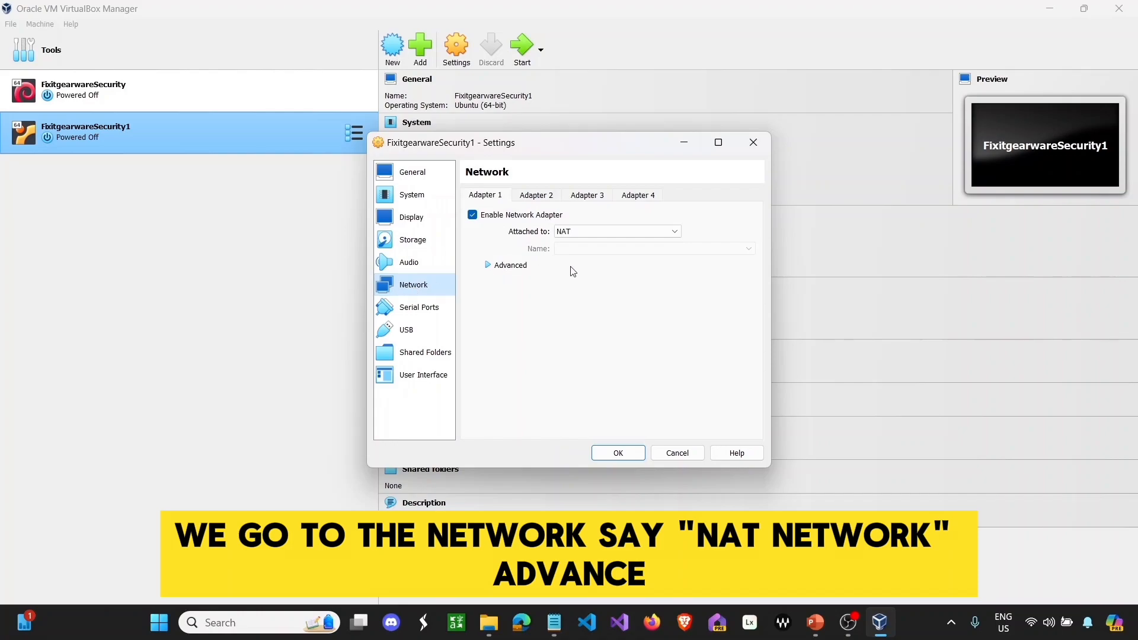
pyautogui.click(643, 232)
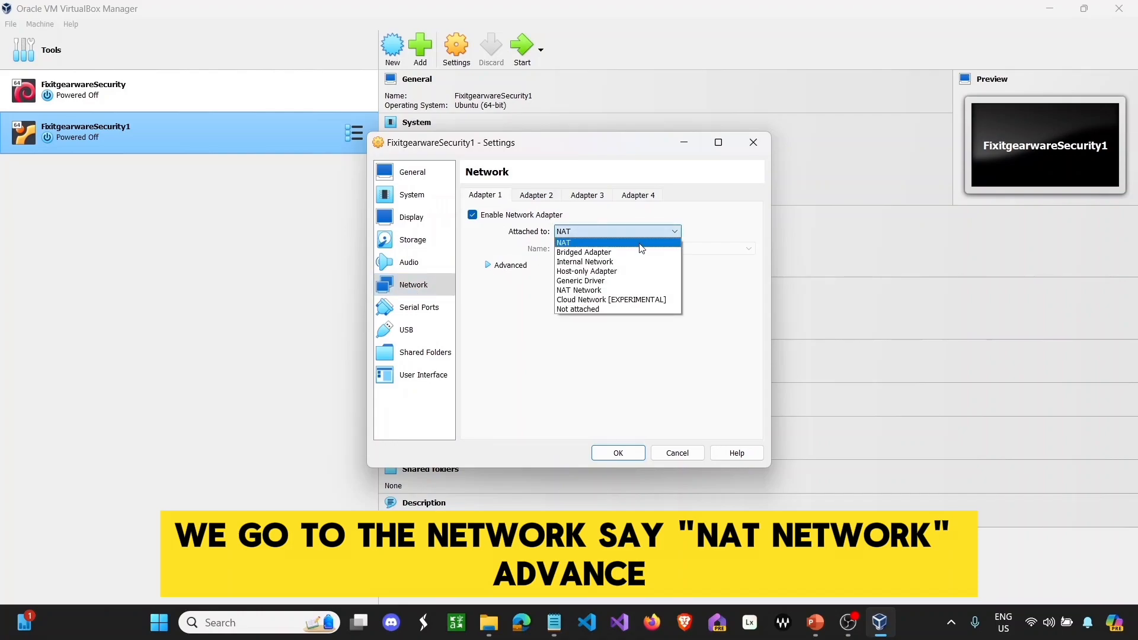
pyautogui.click(640, 245)
pyautogui.click(499, 270)
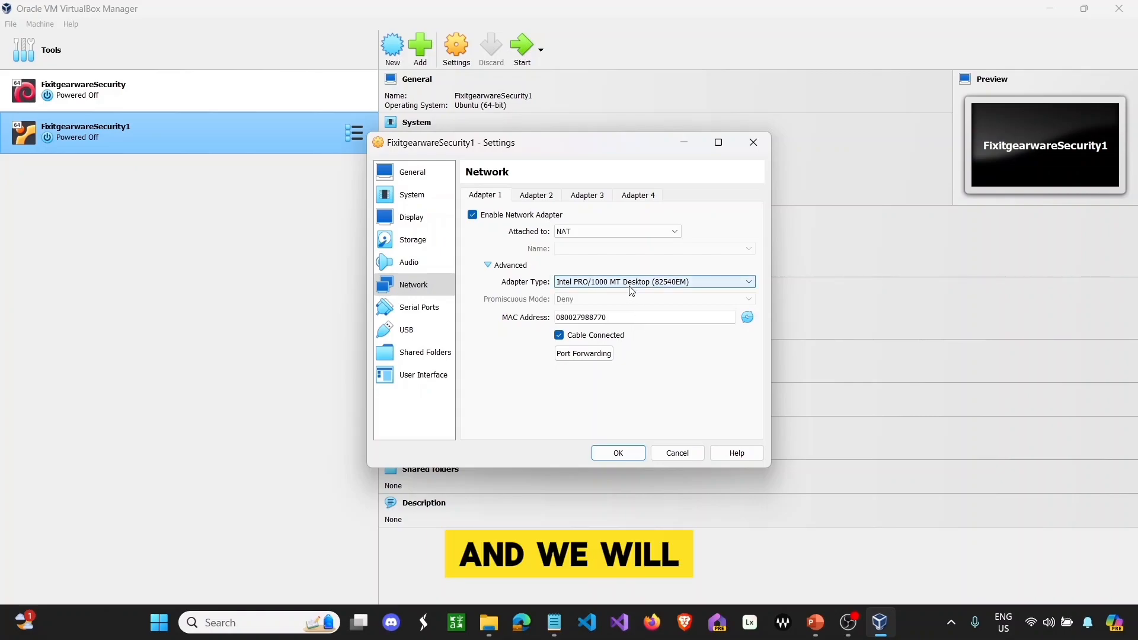
pyautogui.click(653, 233)
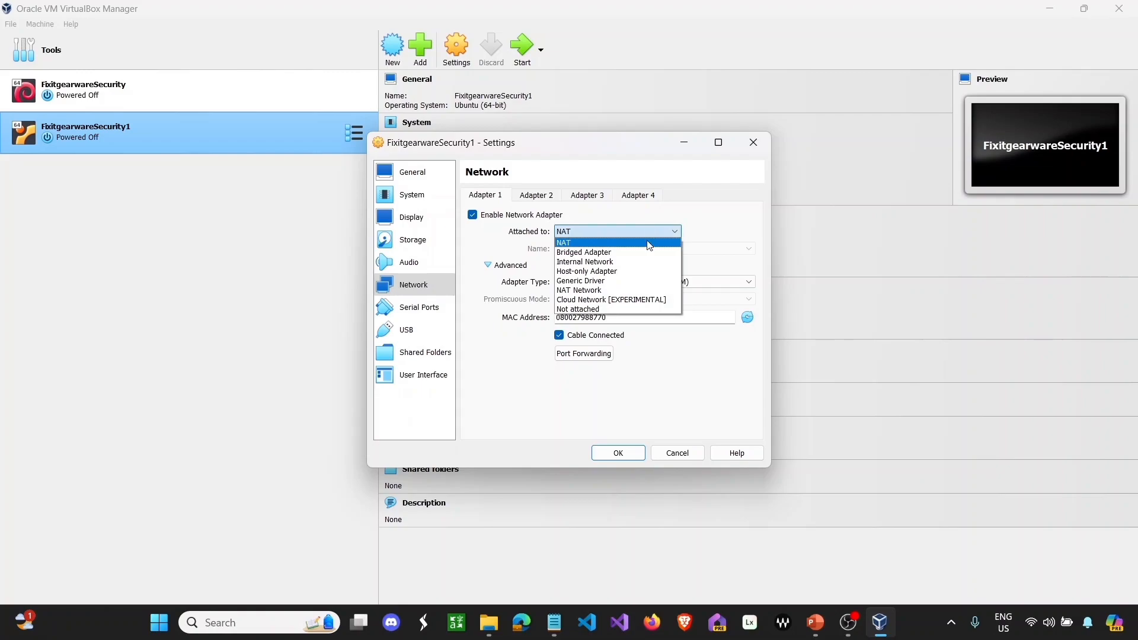
pyautogui.click(645, 252)
pyautogui.click(649, 235)
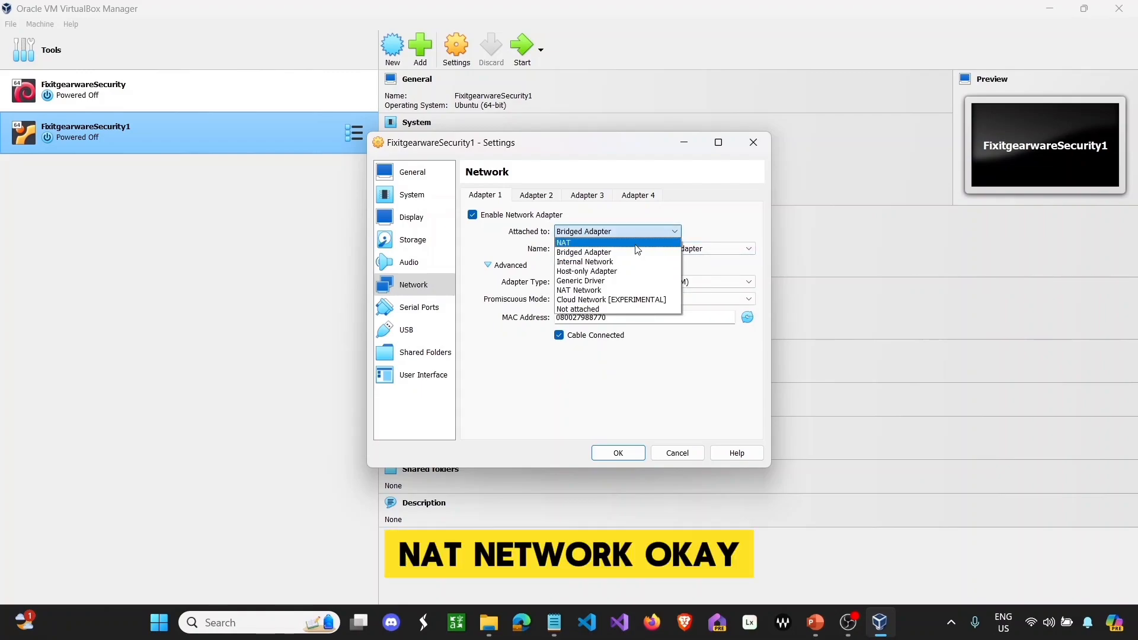
pyautogui.click(616, 290)
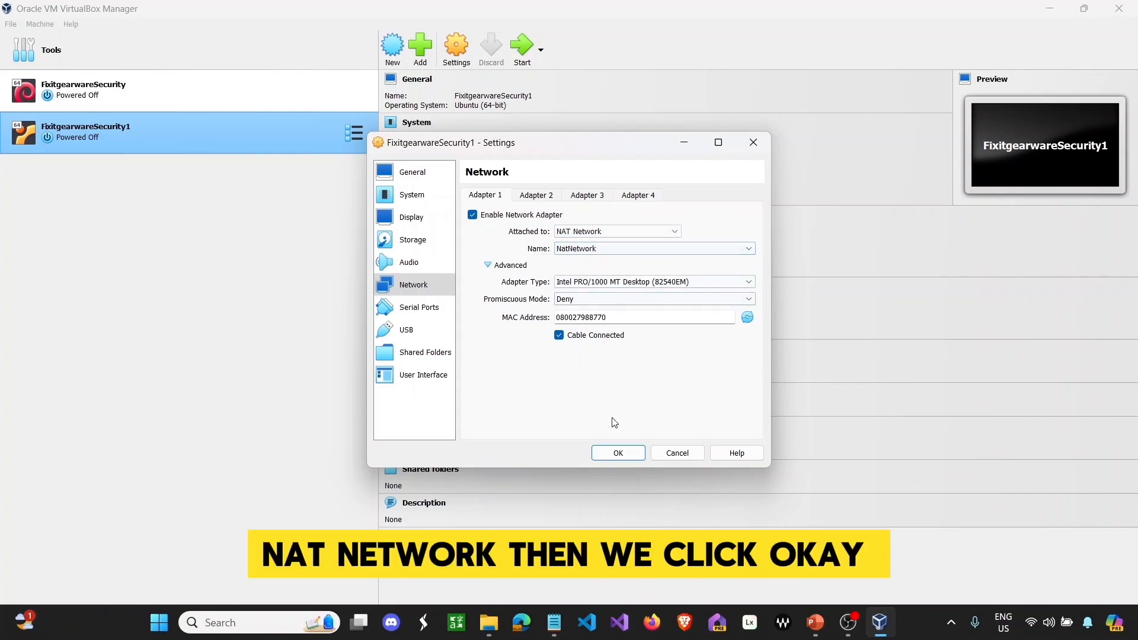
# - Set promiscuous mode to Allow VMs, regenerate the MAC address, and save the settings
pyautogui.click(722, 299)
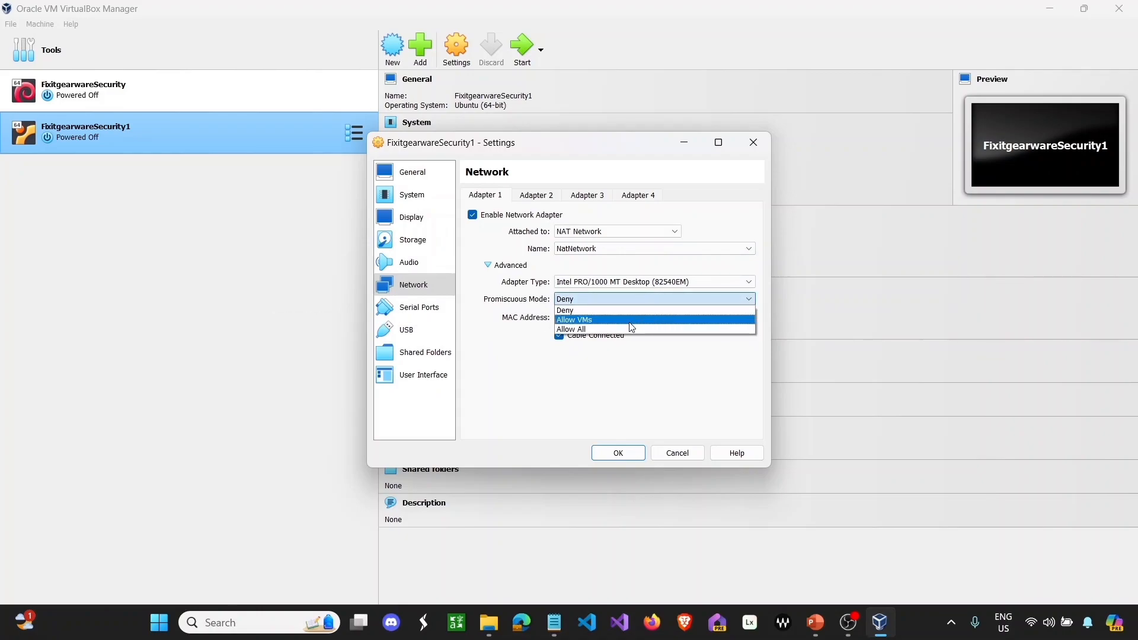
pyautogui.click(629, 320)
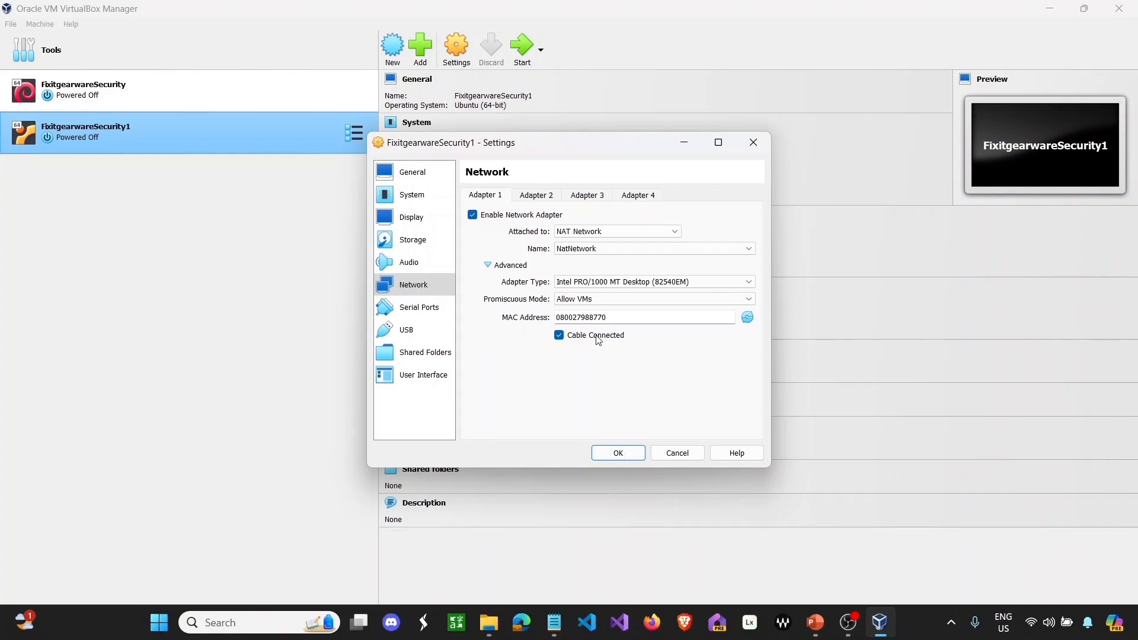
pyautogui.click(747, 317)
pyautogui.click(618, 454)
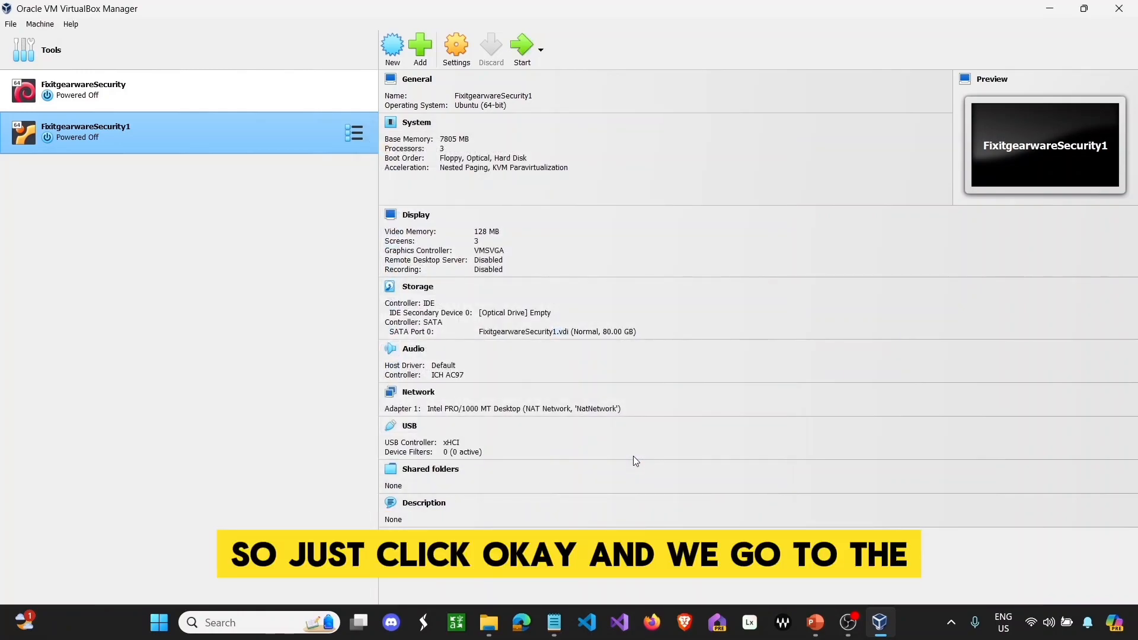
# - Attach the FixitgearwareSecurity Kali VM's adapter to NAT Network in its settings
pyautogui.click(258, 98)
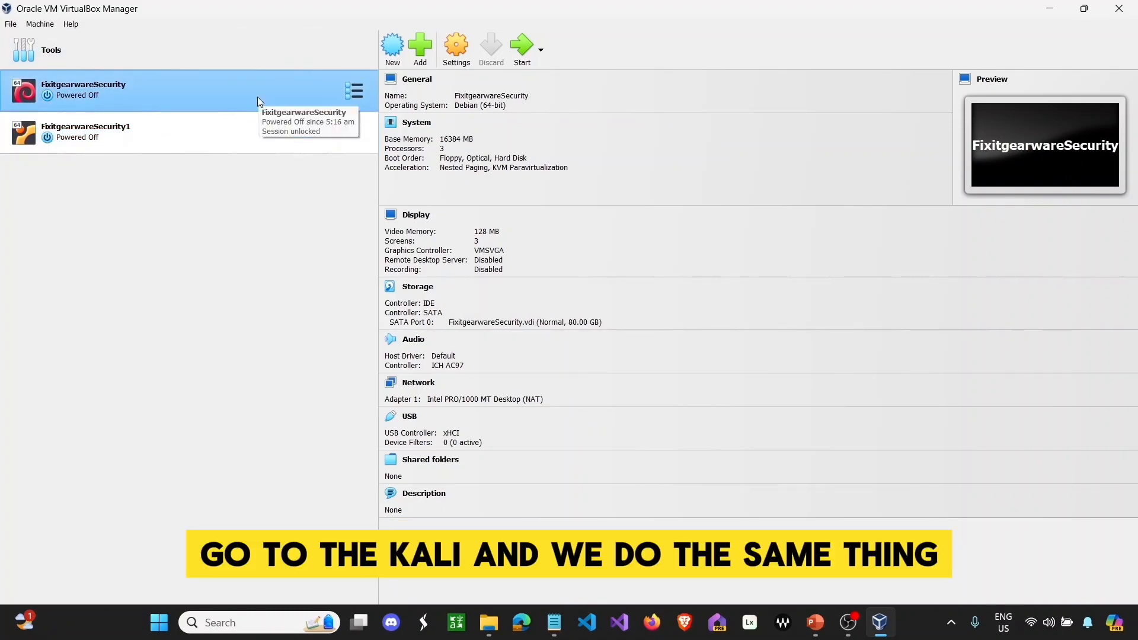
pyautogui.click(457, 49)
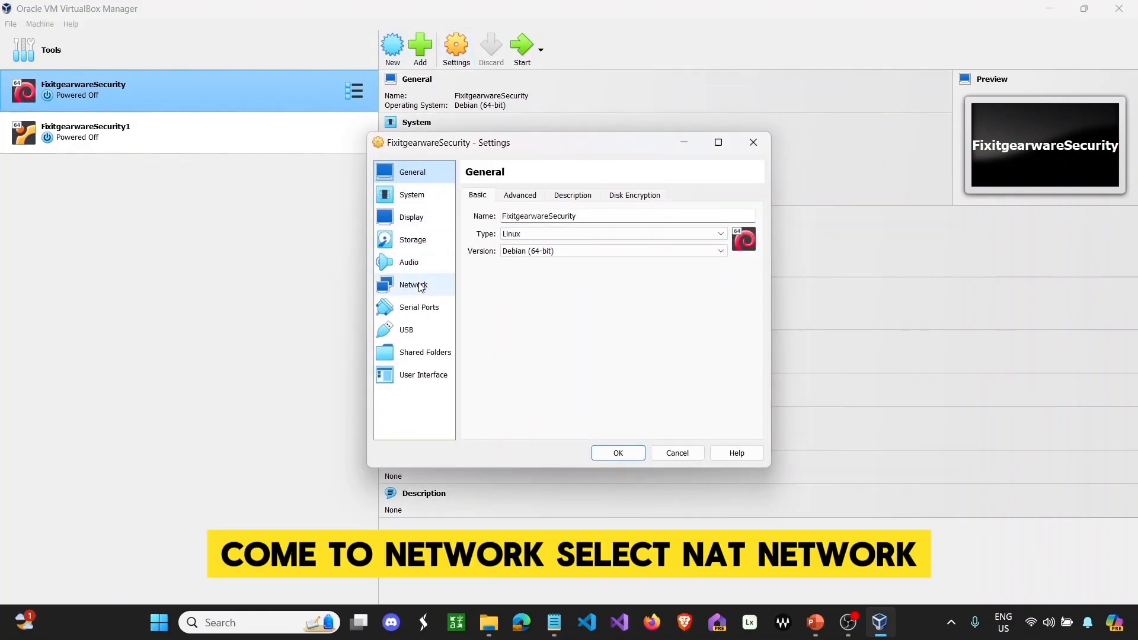
pyautogui.click(420, 287)
pyautogui.click(584, 232)
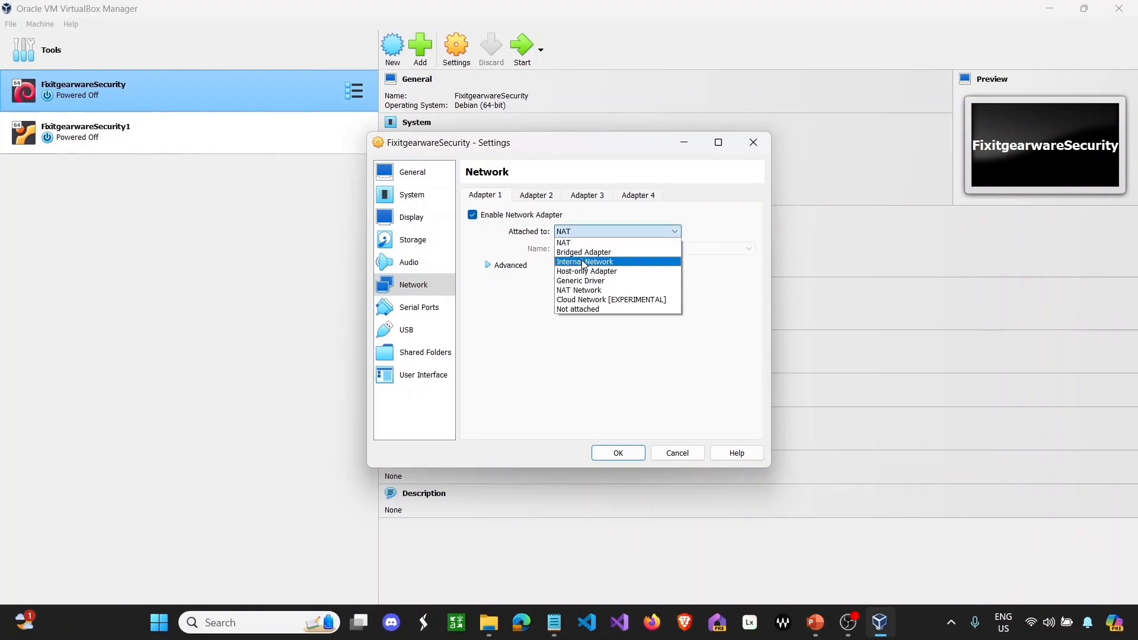
pyautogui.click(582, 289)
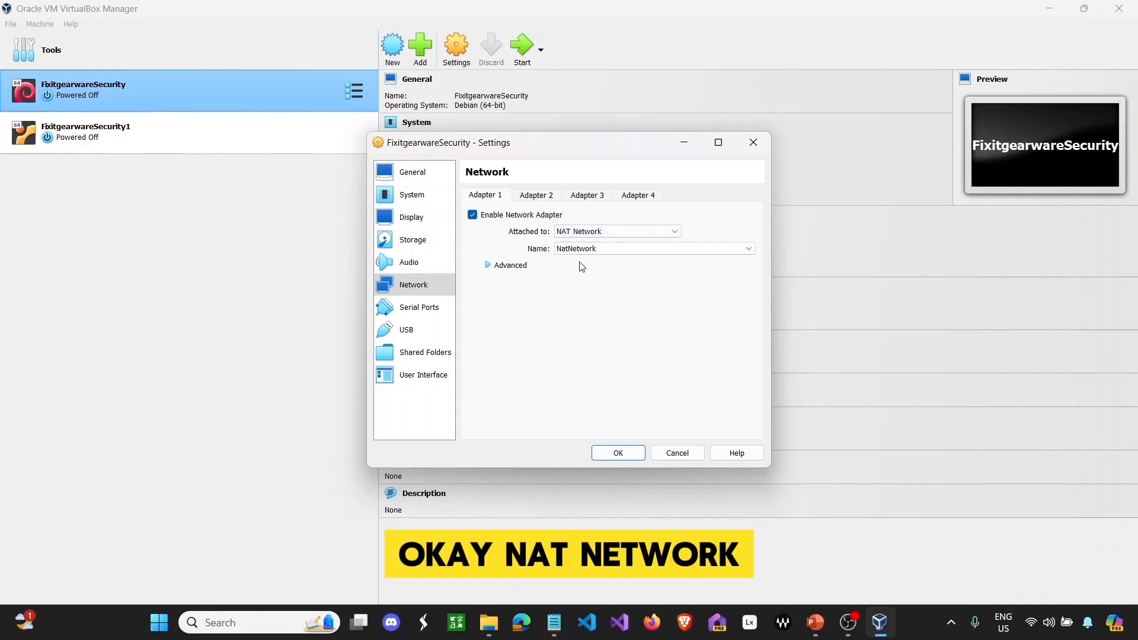
# - Set promiscuous mode to Allow VMs, regenerate the MAC, save, and start the Kali VM
pyautogui.click(501, 270)
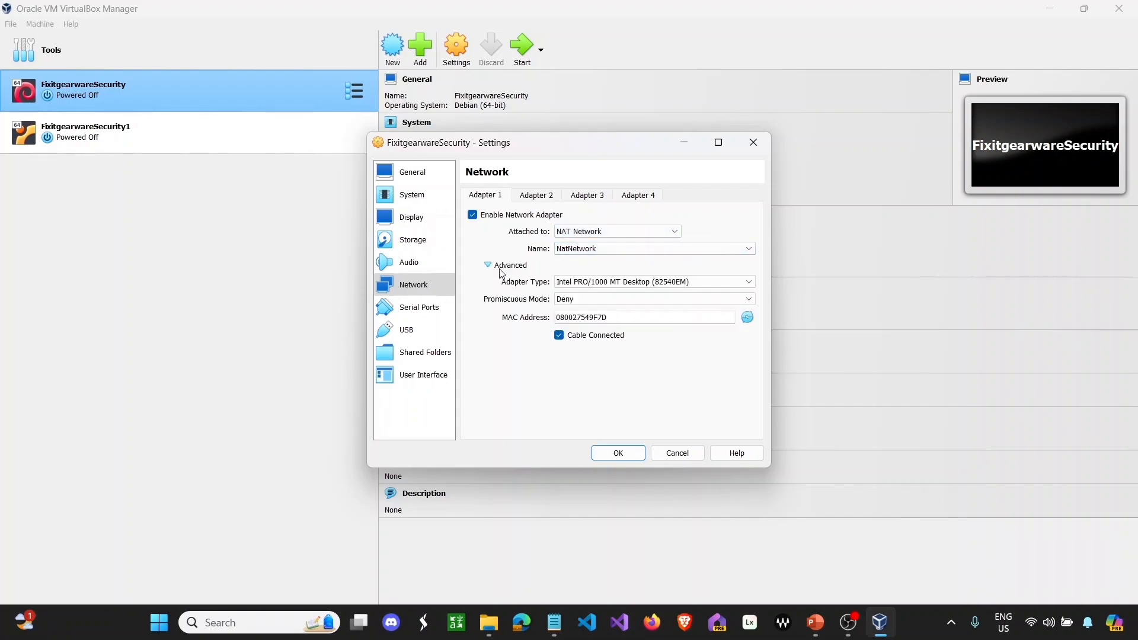
pyautogui.click(631, 299)
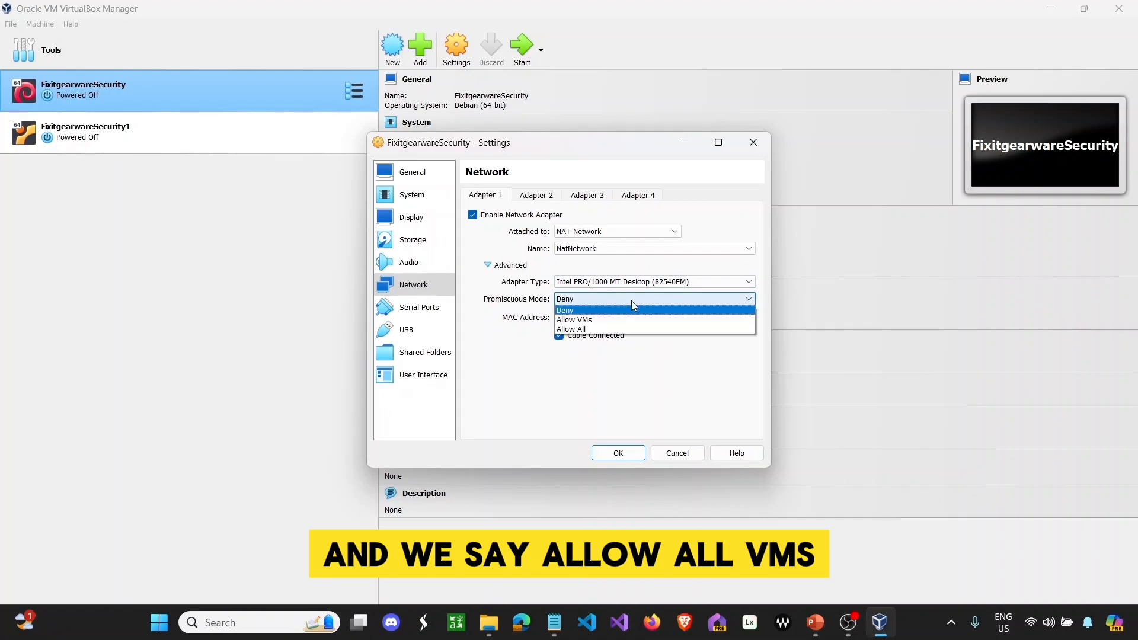
pyautogui.click(623, 320)
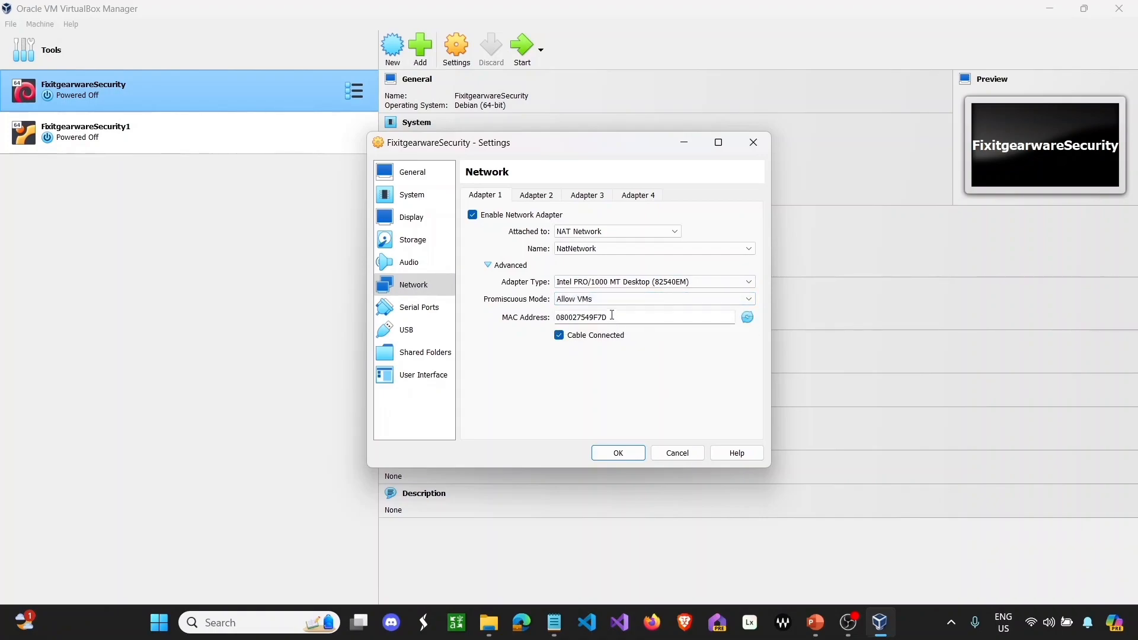
pyautogui.click(748, 318)
pyautogui.click(754, 321)
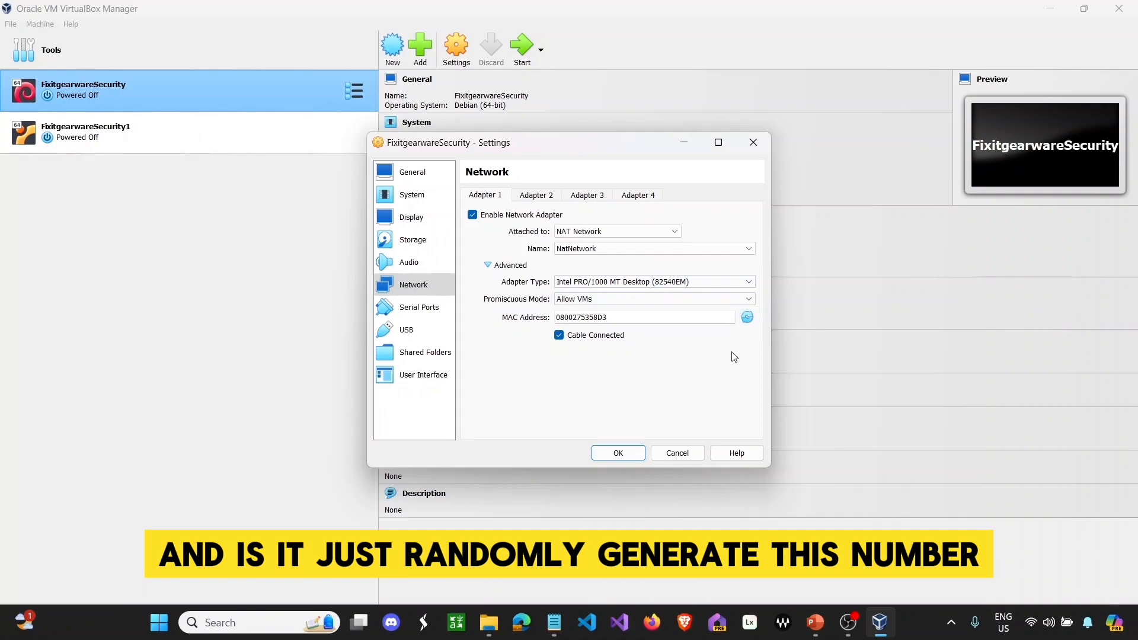
pyautogui.click(618, 453)
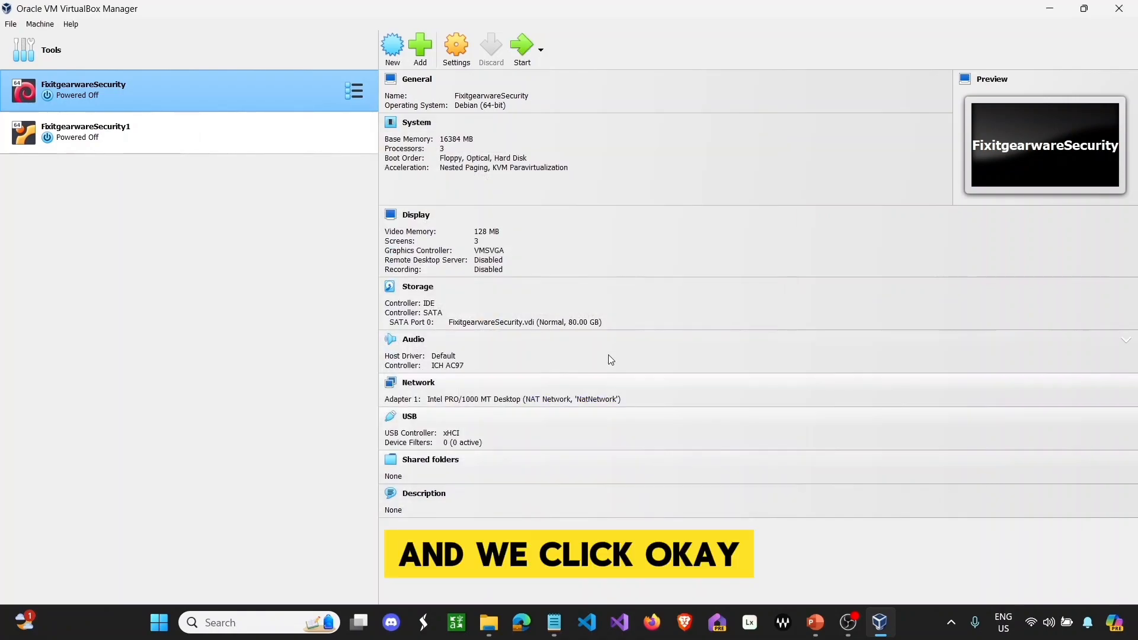
pyautogui.click(523, 44)
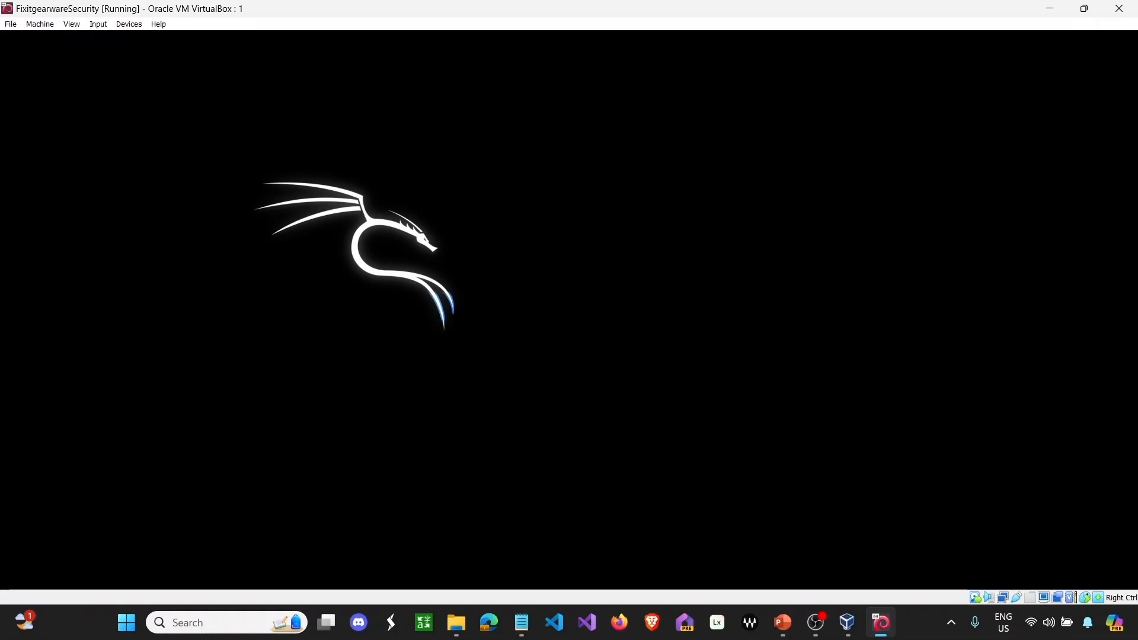
# - Log in to Kali with the username and password, retrying after a wrong password
pyautogui.write('fixitgearware')
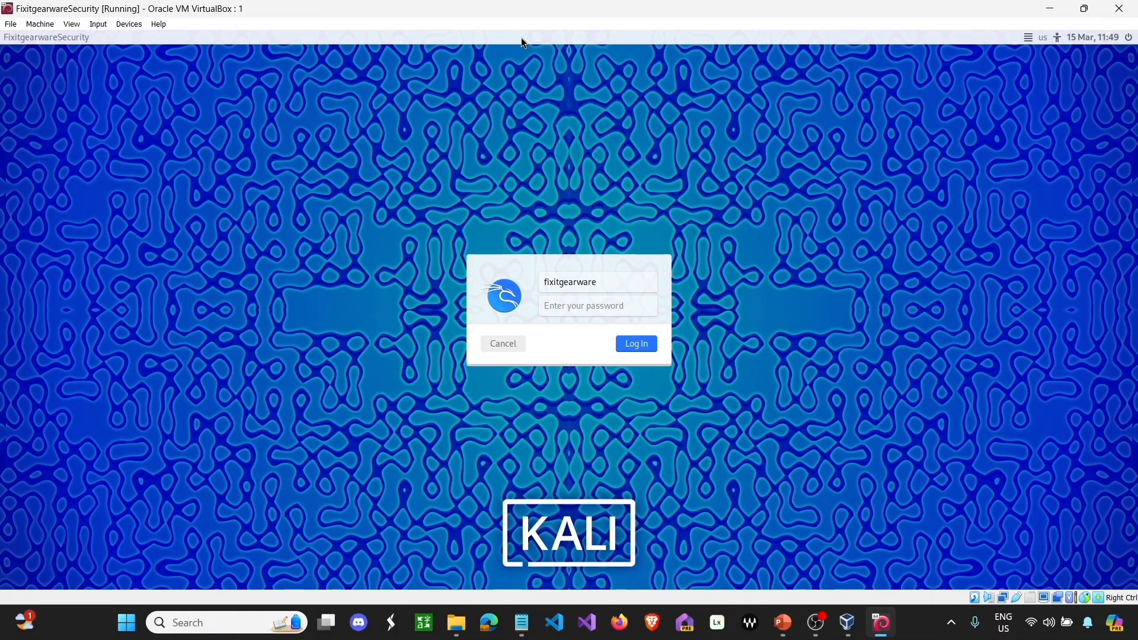
pyautogui.press('Tab')
pyautogui.write('••••')
pyautogui.press('Return')
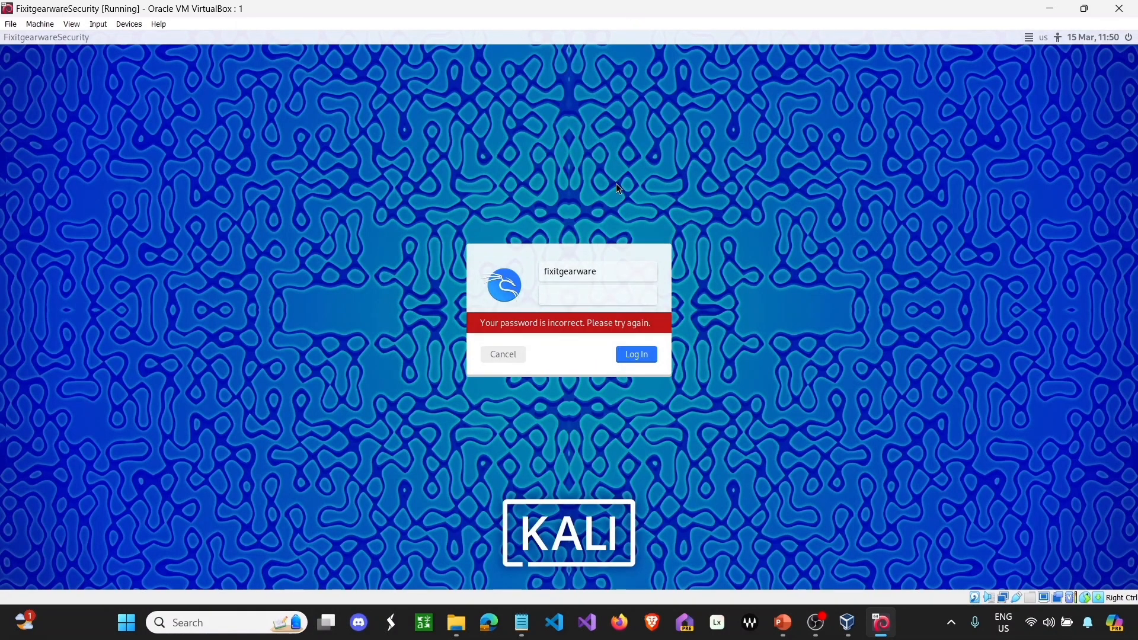
pyautogui.write('••••••••')
pyautogui.press('Return')
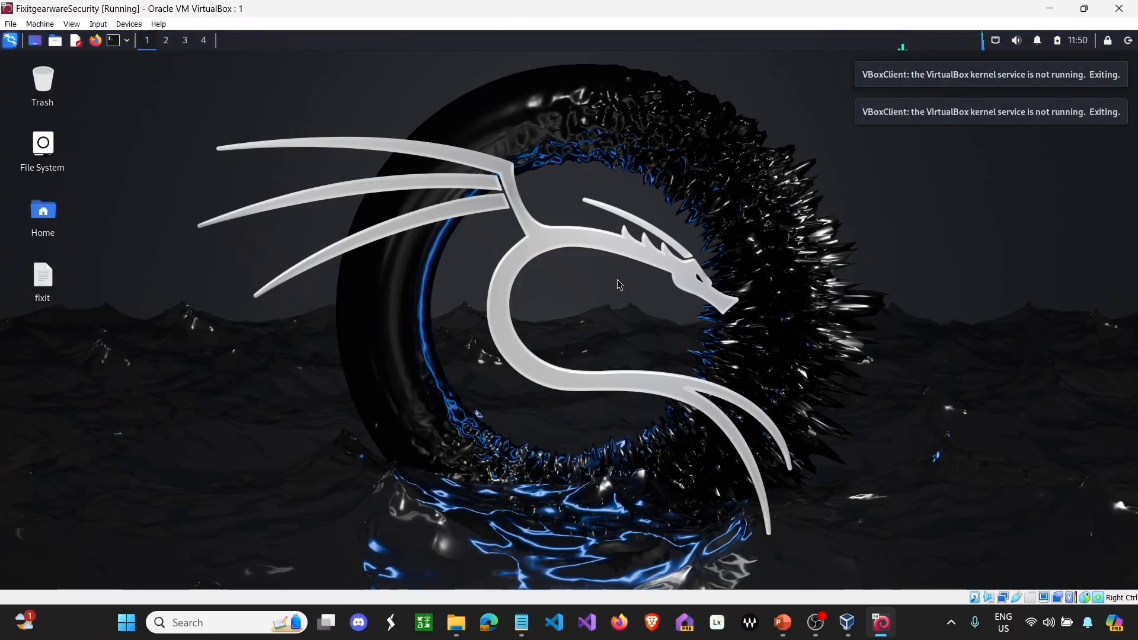
# - Run ifconfig in a Kali terminal to show eth0 at 10.0.2.15, then restore the VM window
pyautogui.click(113, 39)
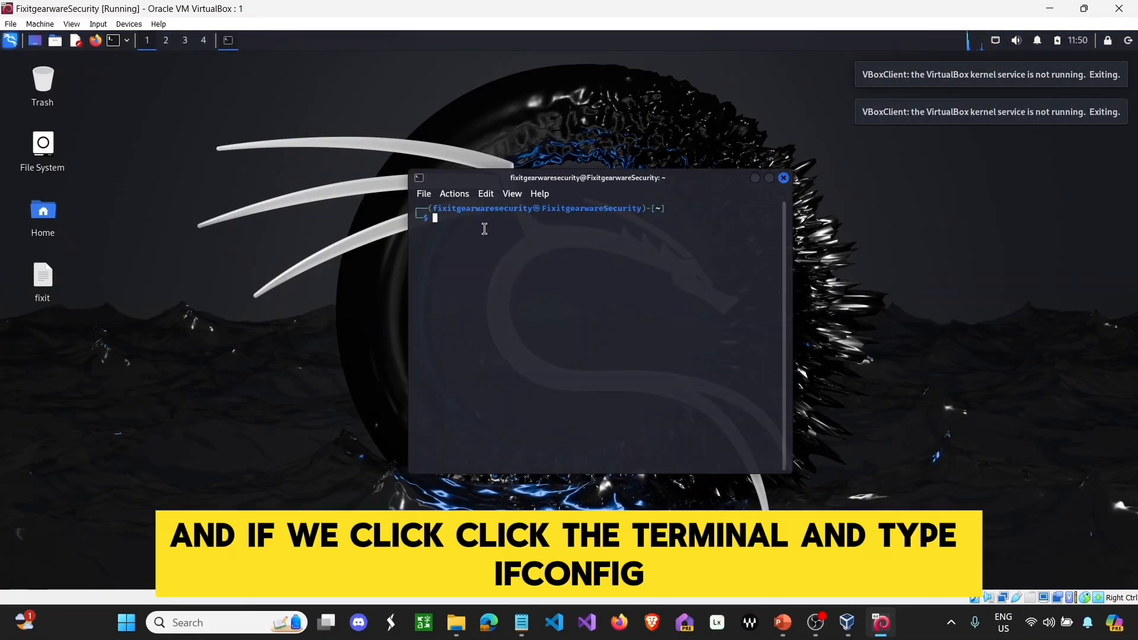
pyautogui.write('ifconfig')
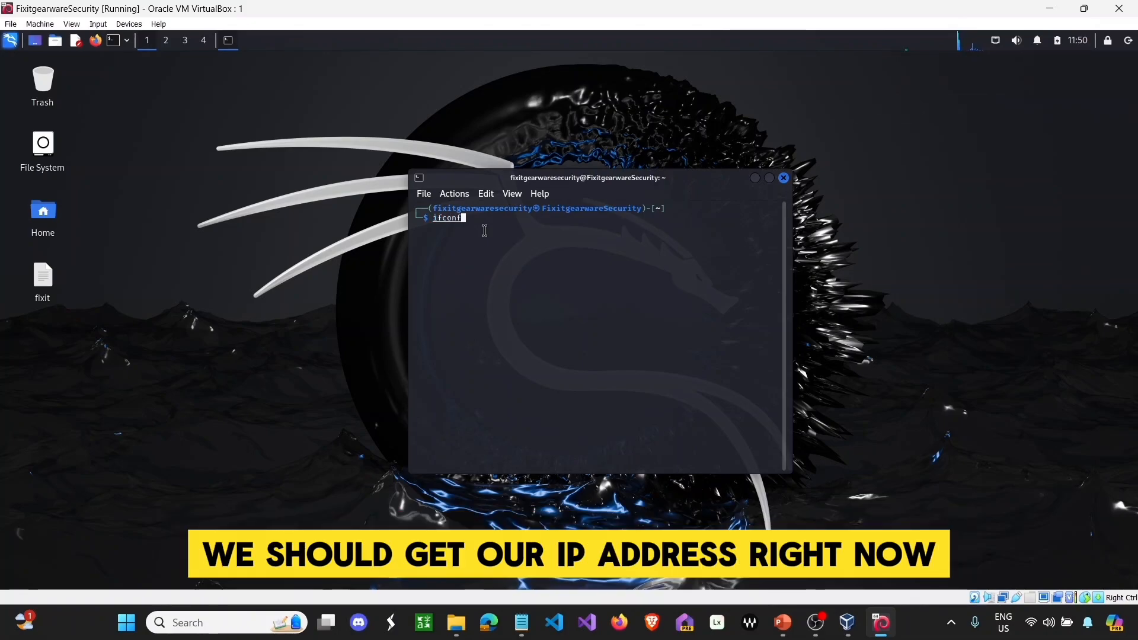
pyautogui.press('Return')
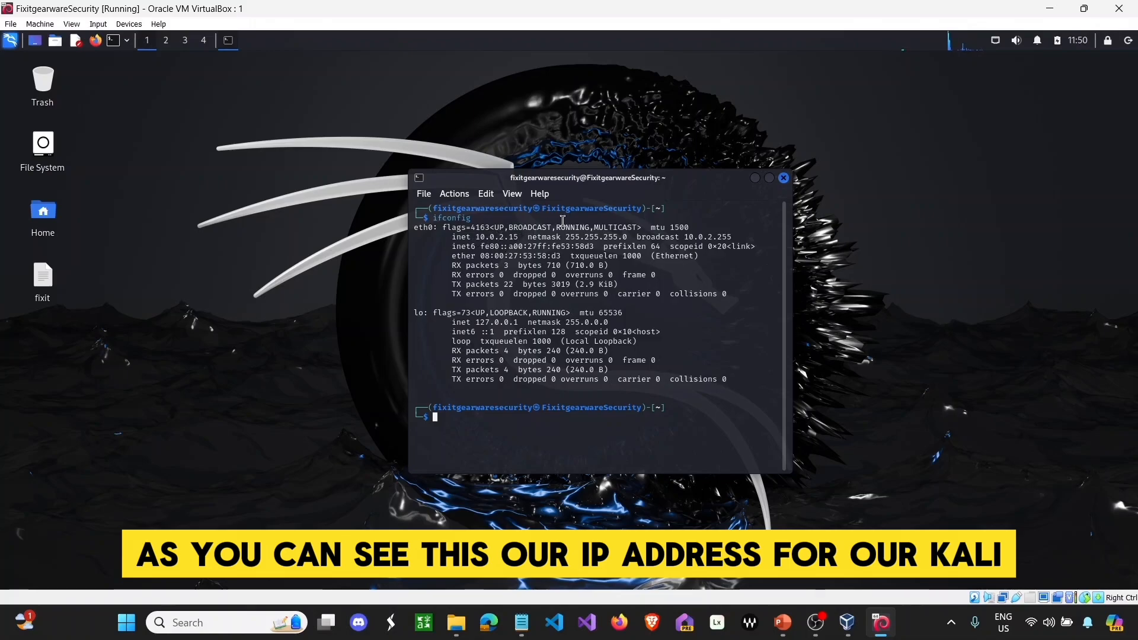
pyautogui.click(1085, 8)
pyautogui.moveTo(1084, 8)
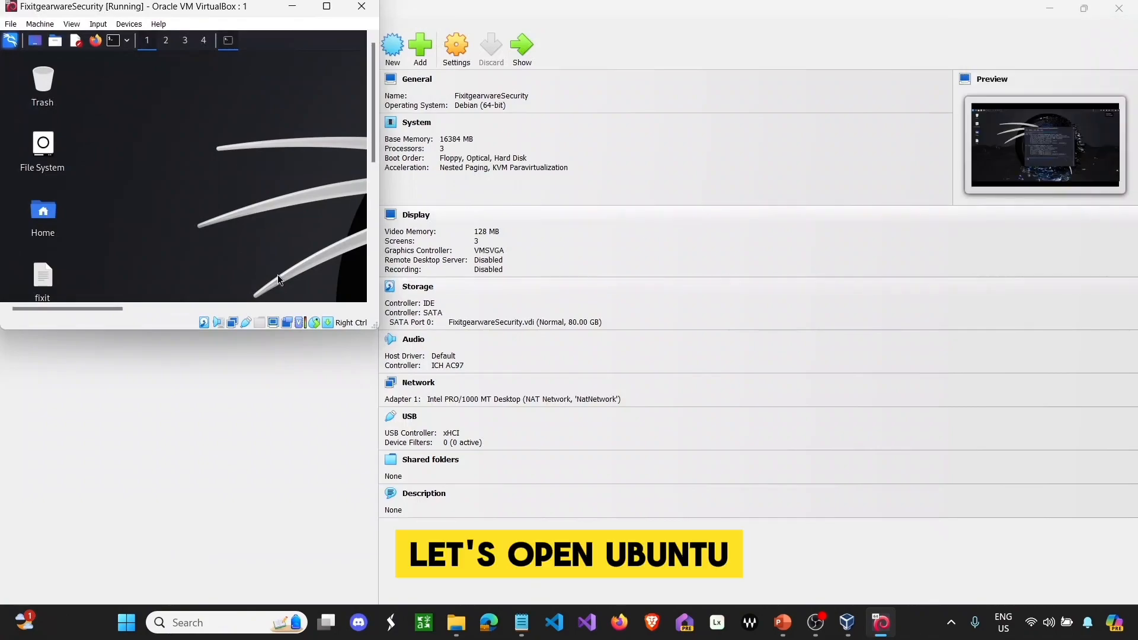
# - Start the Ubuntu VM FixitgearwareSecurity1 and minimize the Manager, leaving the Kali window running
pyautogui.click(226, 458)
pyautogui.click(138, 146)
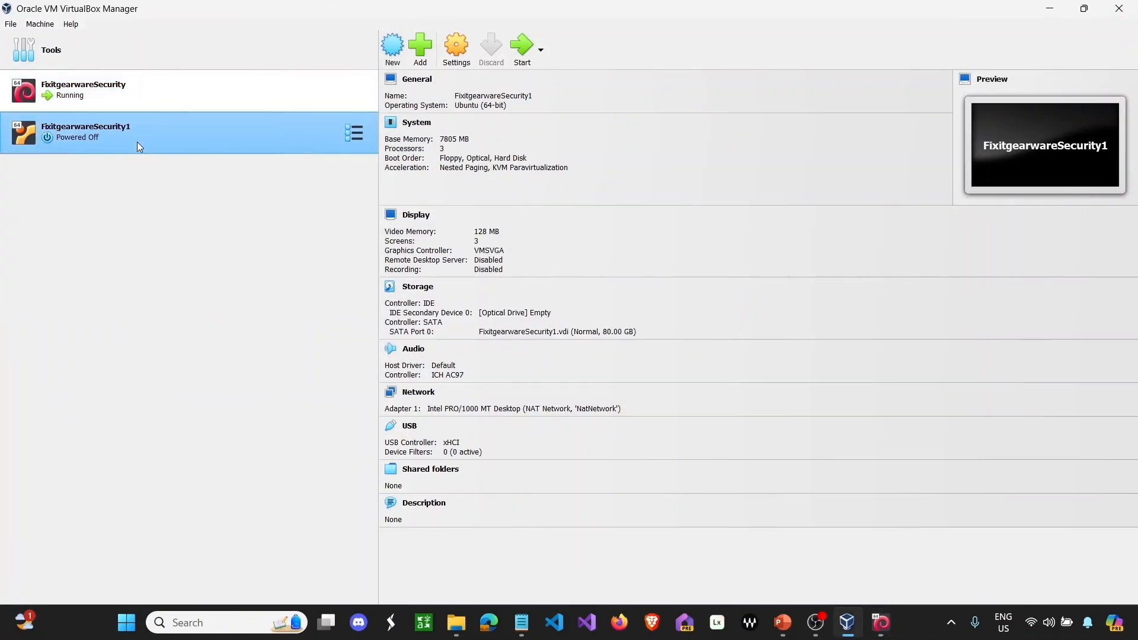
pyautogui.click(524, 48)
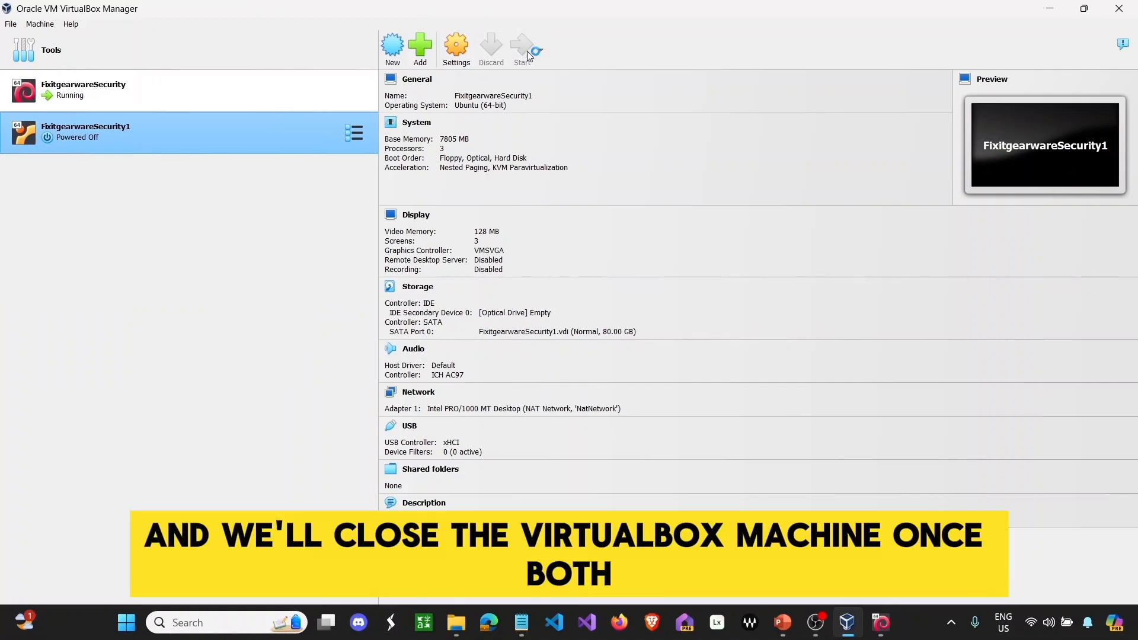
pyautogui.click(1050, 8)
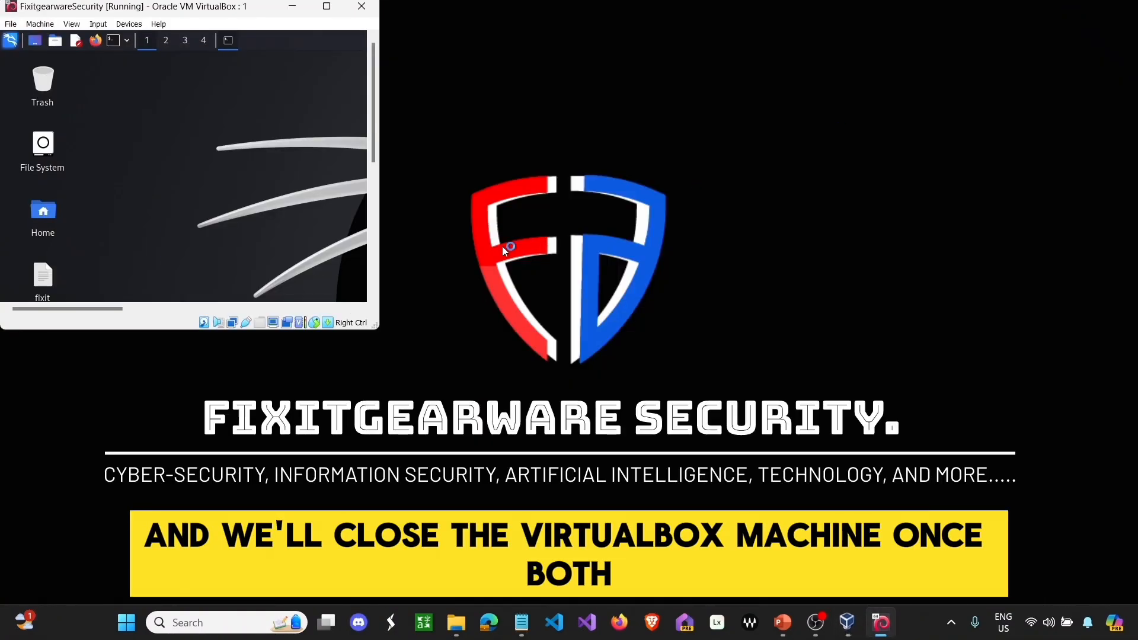
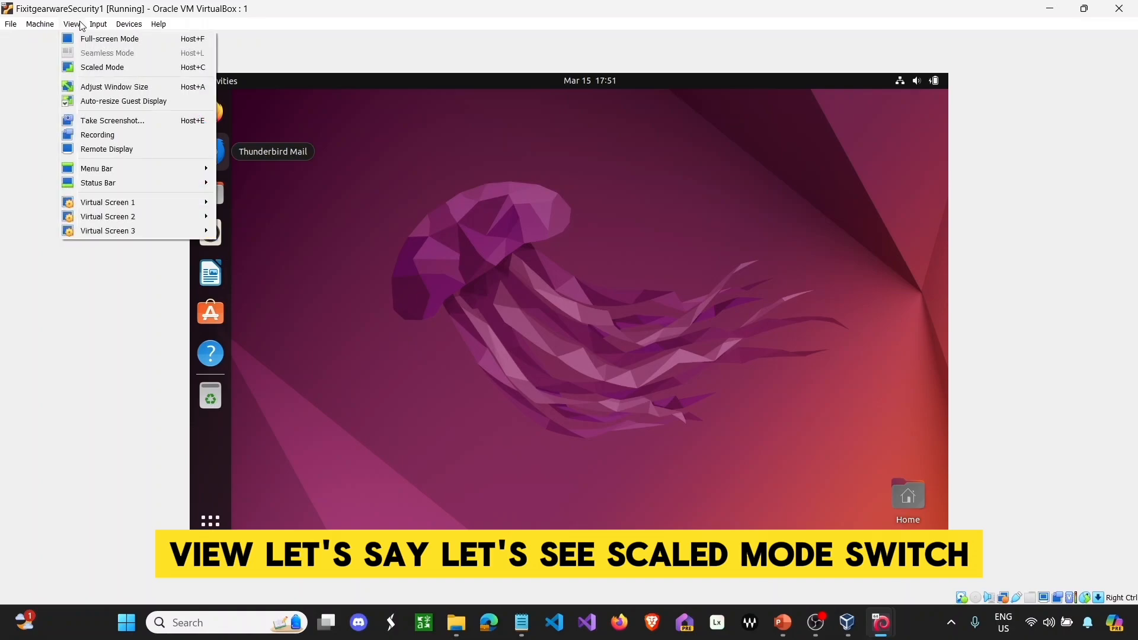
# - Switch the Ubuntu VM window to scaled mode
pyautogui.click(92, 72)
pyautogui.click(548, 366)
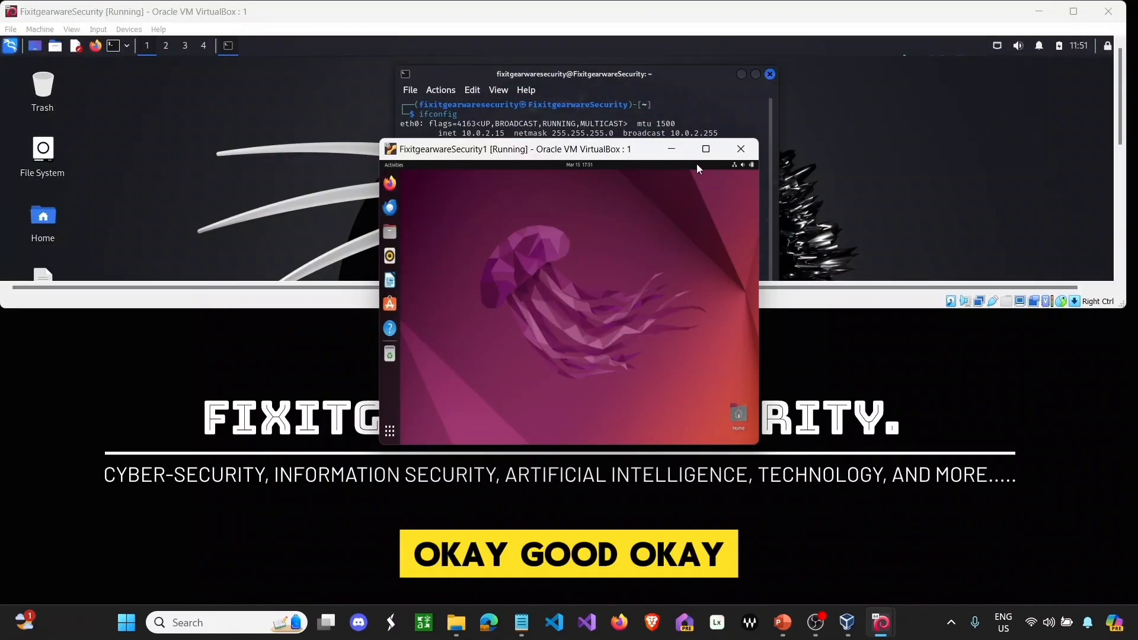
pyautogui.click(704, 150)
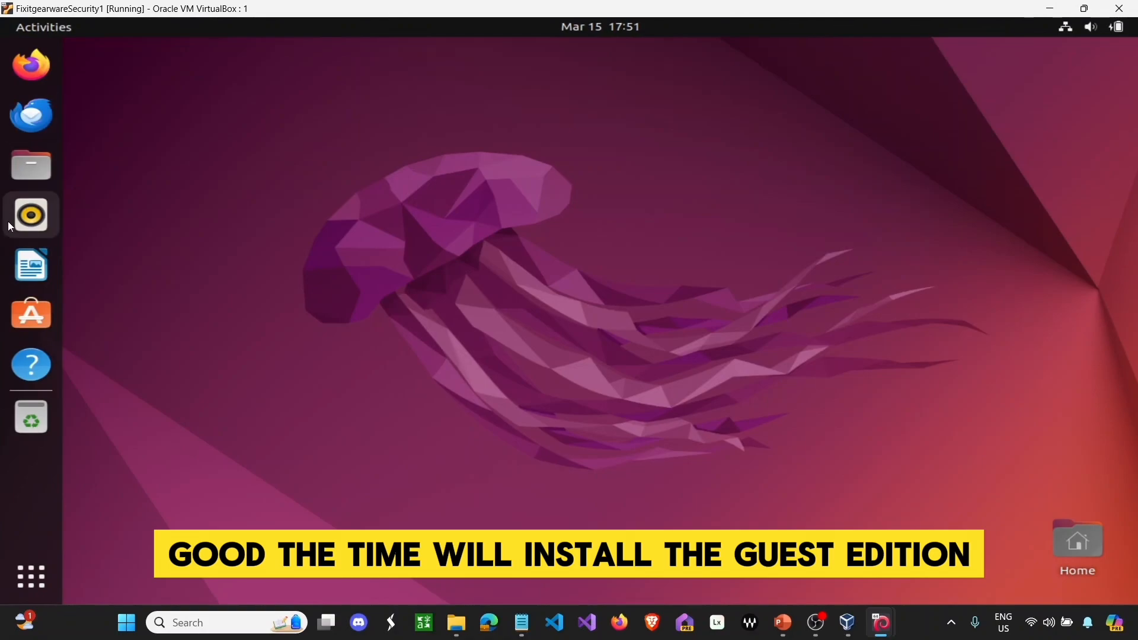
pyautogui.click(1093, 16)
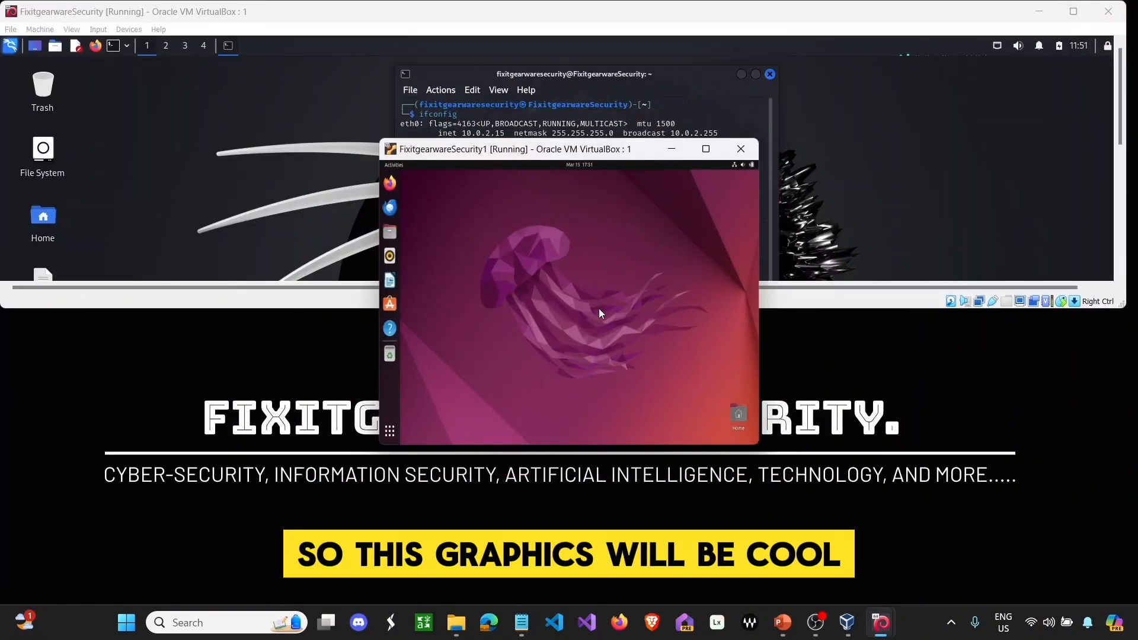
# - Stretch the Ubuntu window across the lower half of the screen below Kali and show its app grid
pyautogui.moveTo(374, 326); pyautogui.dragTo(89, 327)
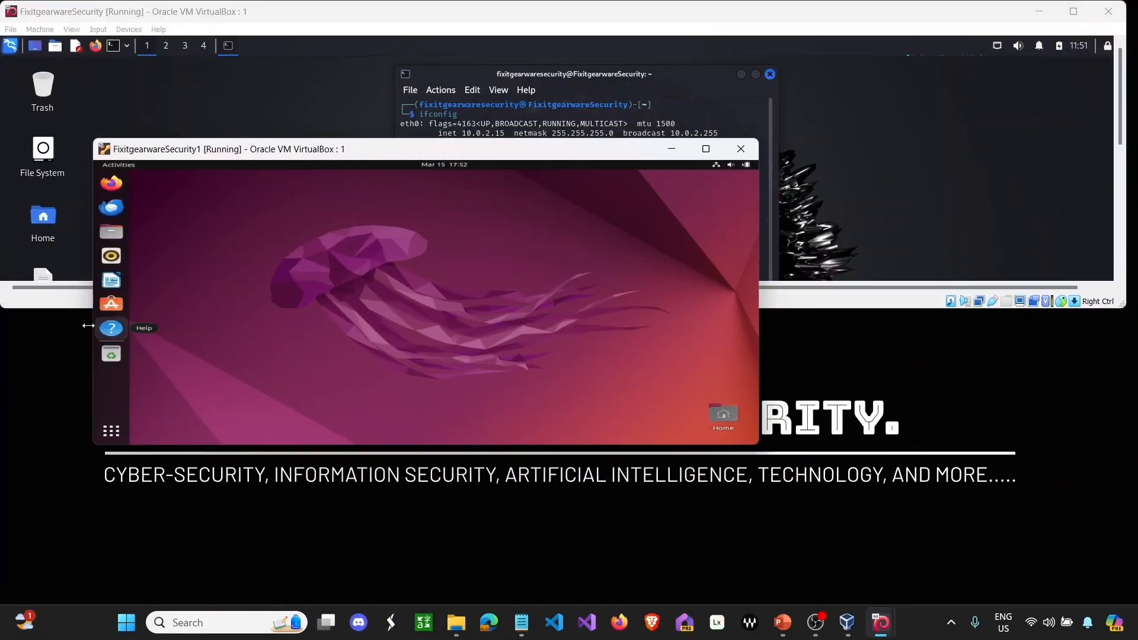
pyautogui.moveTo(258, 152); pyautogui.dragTo(162, 327)
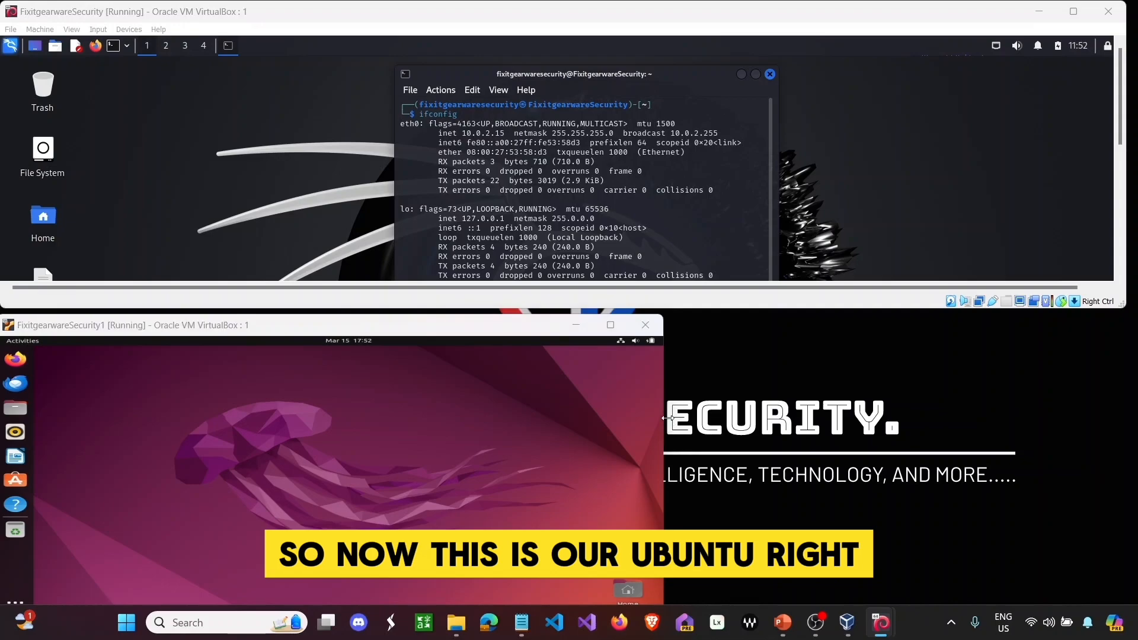
pyautogui.moveTo(664, 418); pyautogui.dragTo(1131, 397)
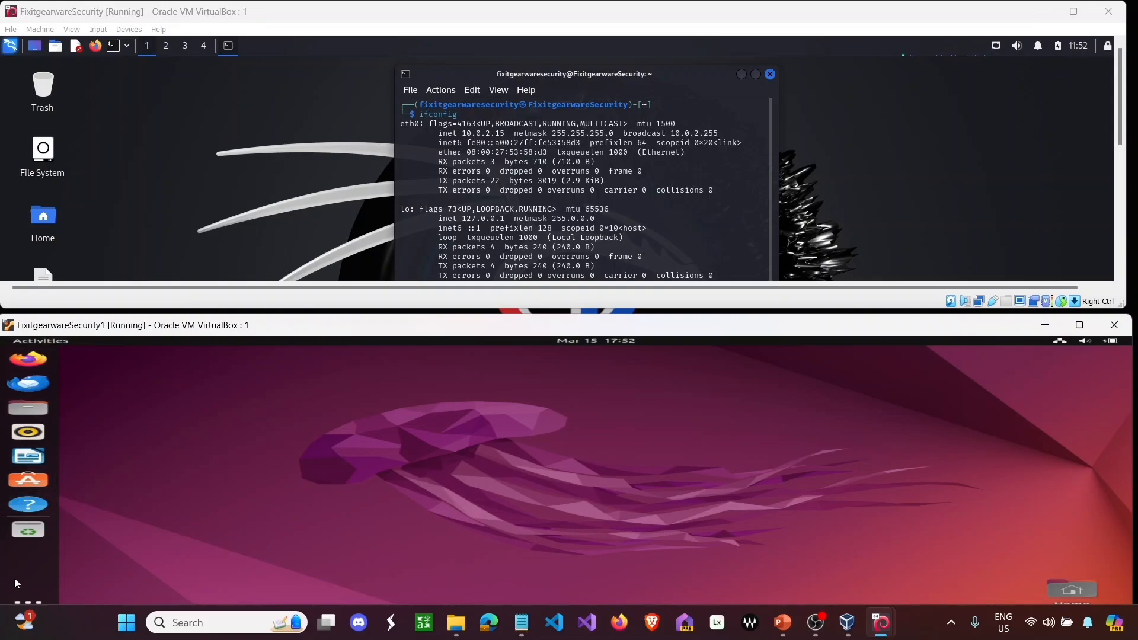
pyautogui.click(27, 597)
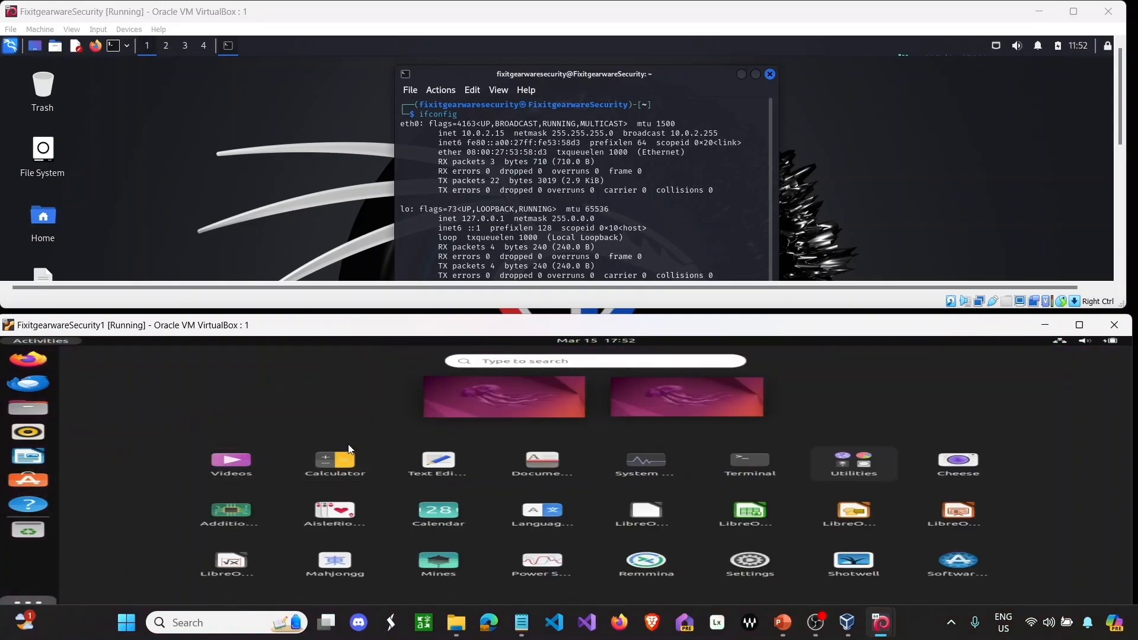
# - Open Terminal in Ubuntu, enlarge the VM window, and try running ifconfig
pyautogui.click(742, 457)
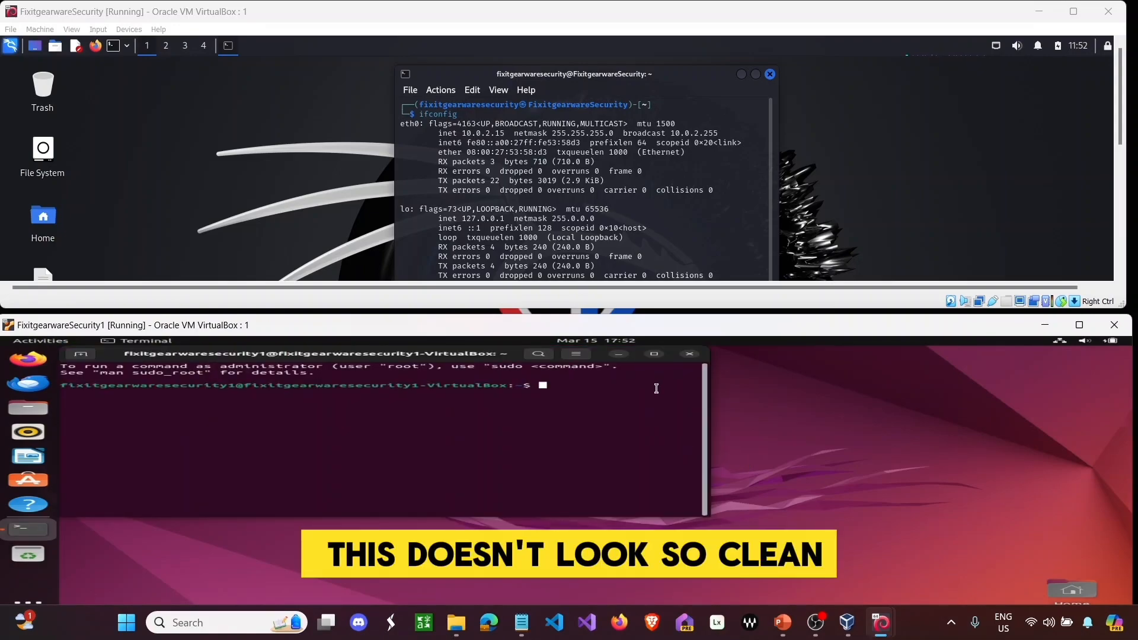
pyautogui.click(1079, 324)
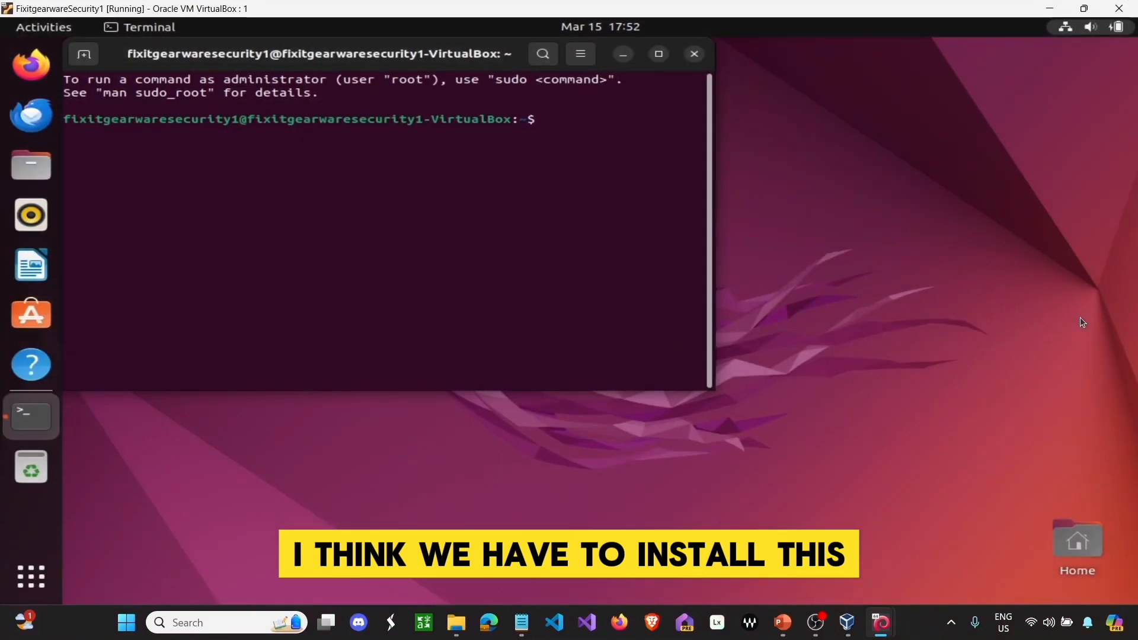
pyautogui.click(1089, 6)
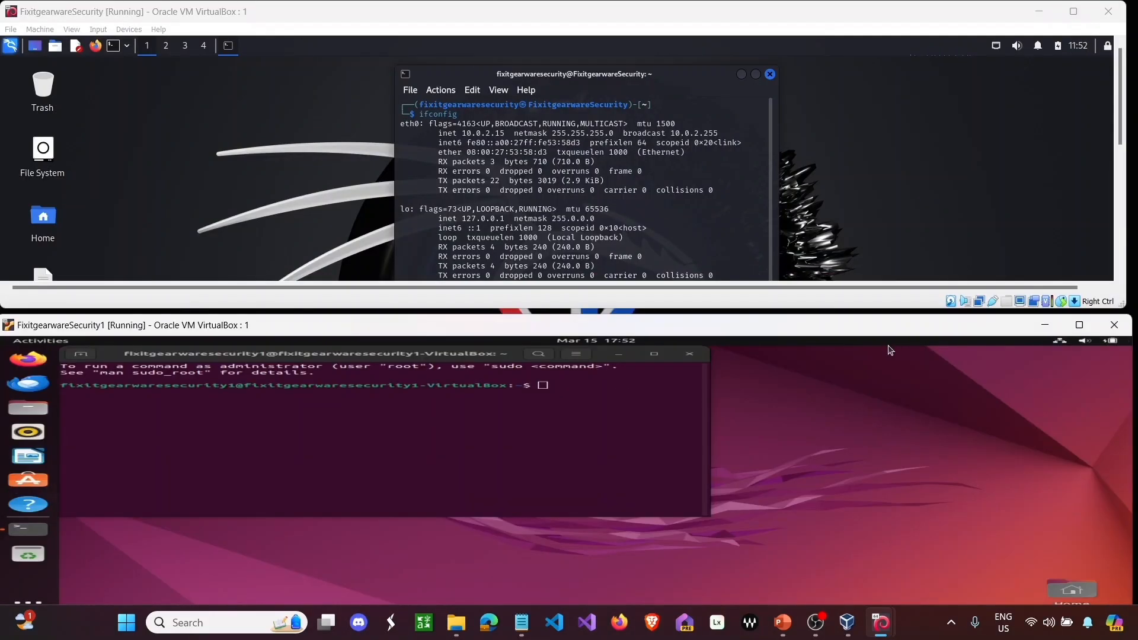
pyautogui.moveTo(276, 325); pyautogui.dragTo(284, 232)
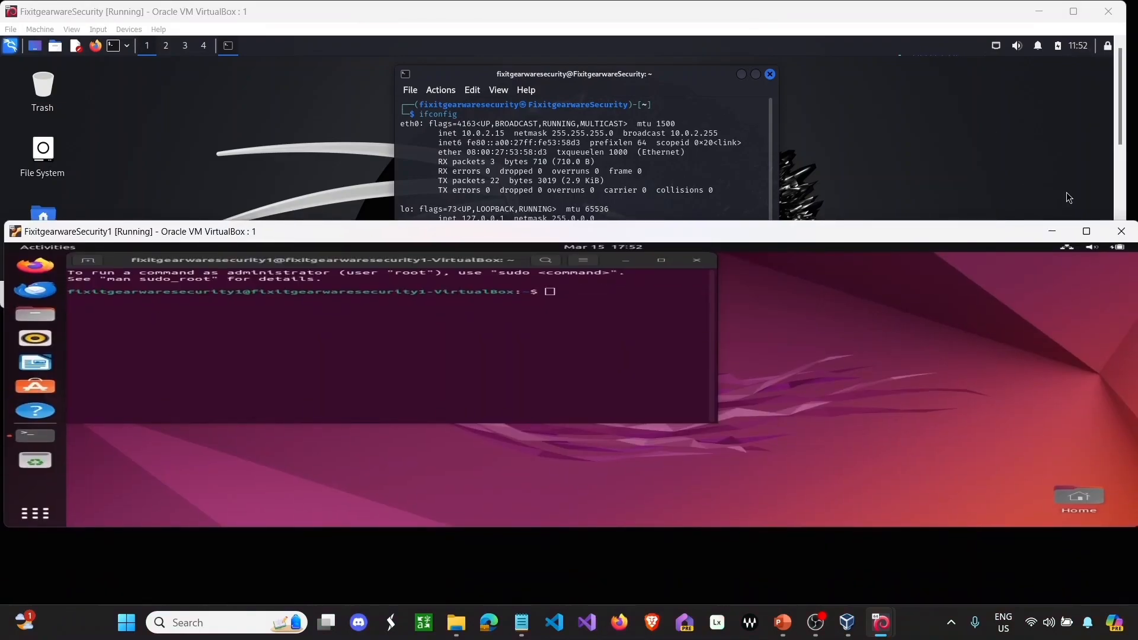
pyautogui.click(1088, 231)
pyautogui.click(561, 119)
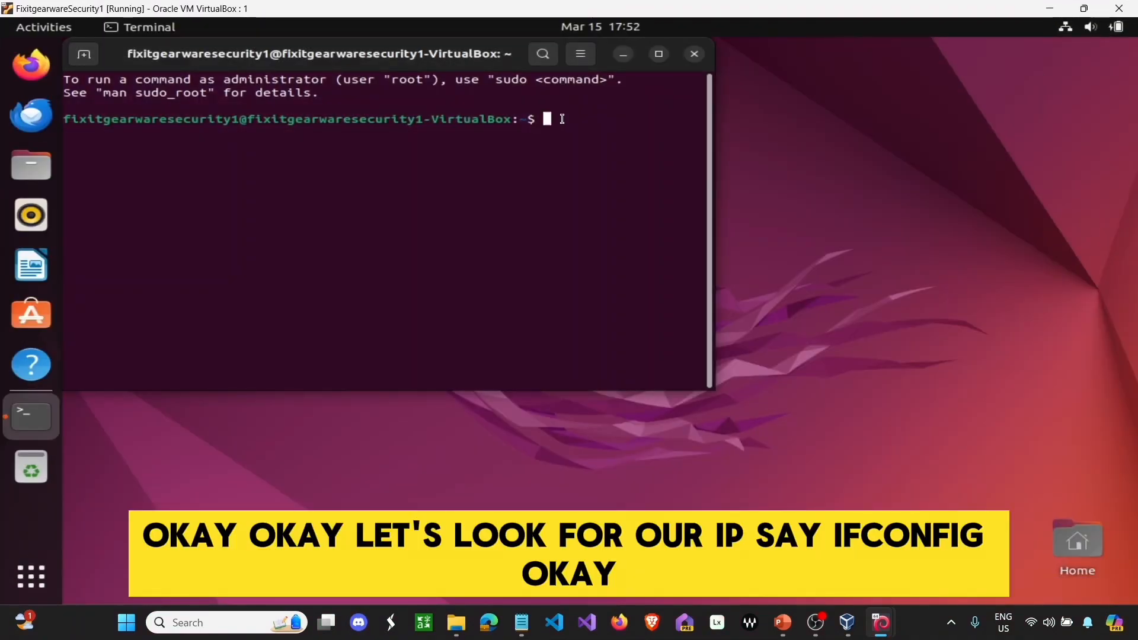
pyautogui.write('ifc')
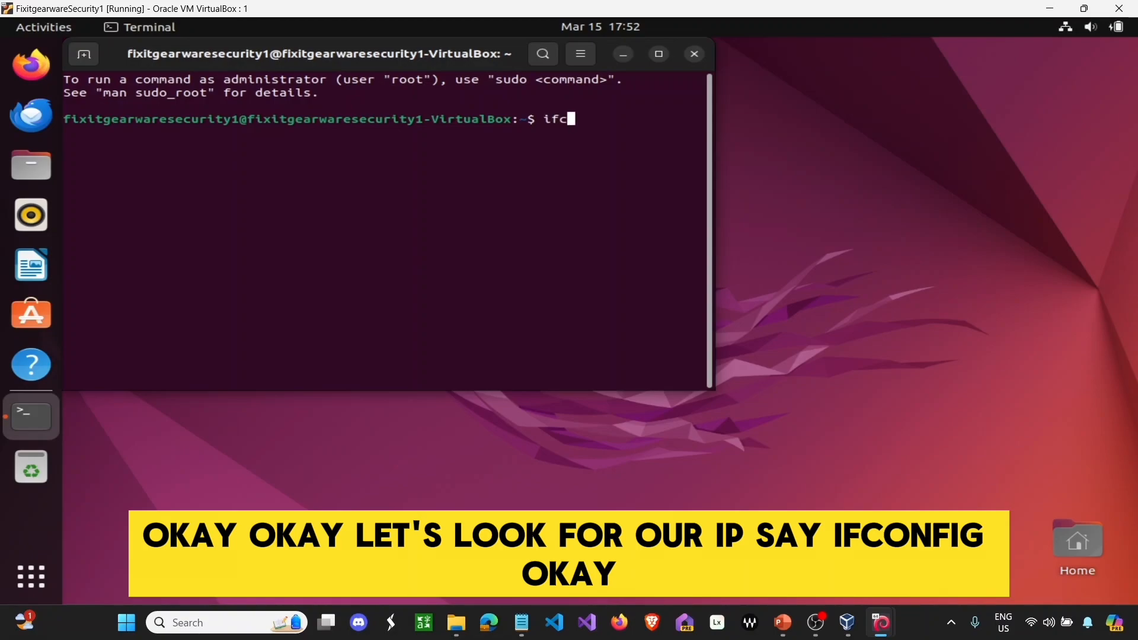
pyautogui.write('onfig')
pyautogui.press('Return')
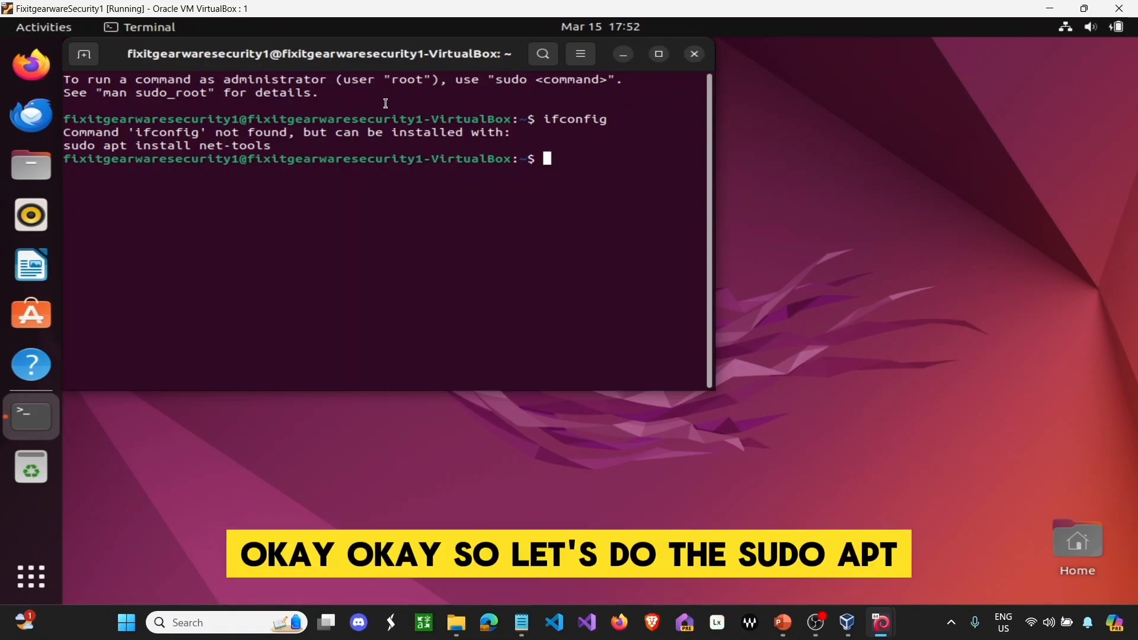
# - Install net-tools with sudo apt install, then run ifconfig to show enp0s3 at 10.0.2.17
pyautogui.write('sudo at')
pyautogui.press('BackSpace')
pyautogui.press('BackSpace')
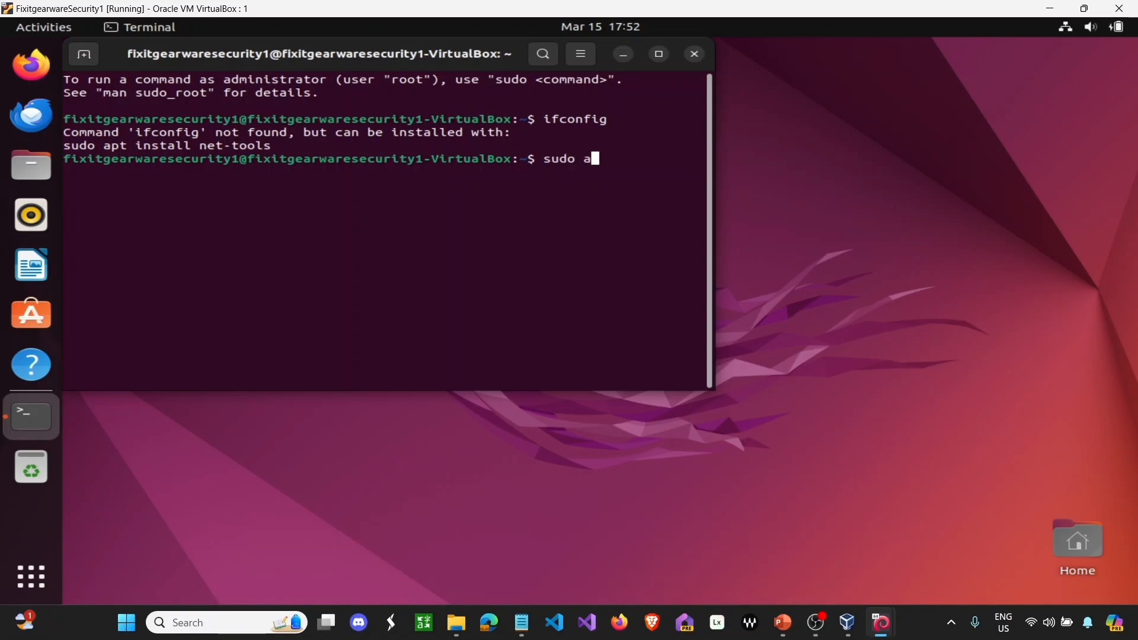
pyautogui.write('pt install net')
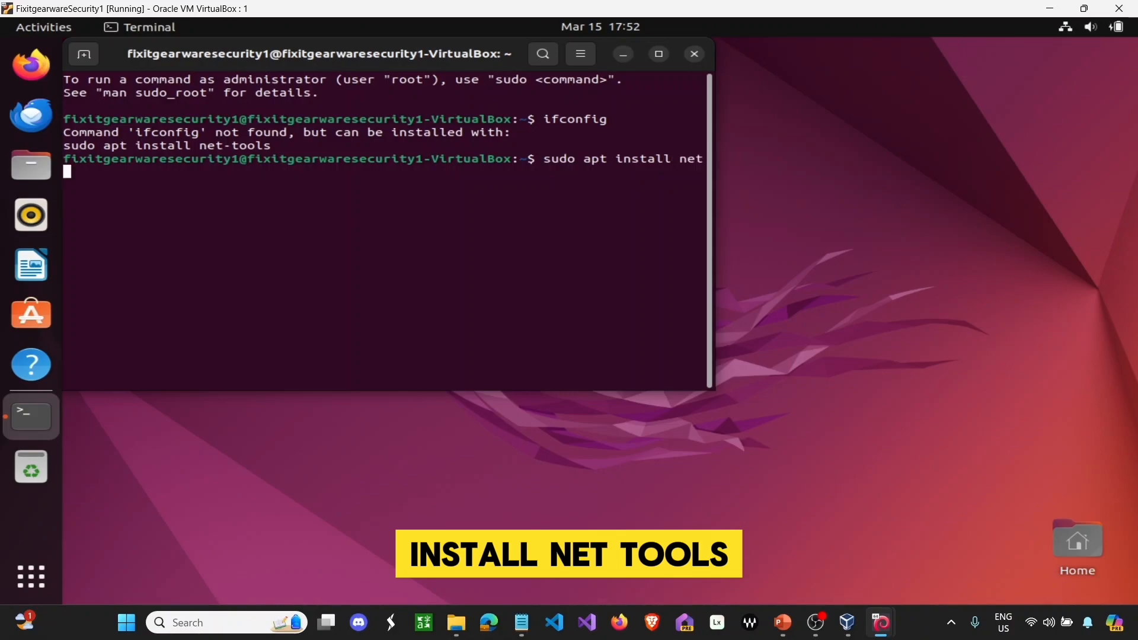
pyautogui.write('-tools')
pyautogui.press('Return')
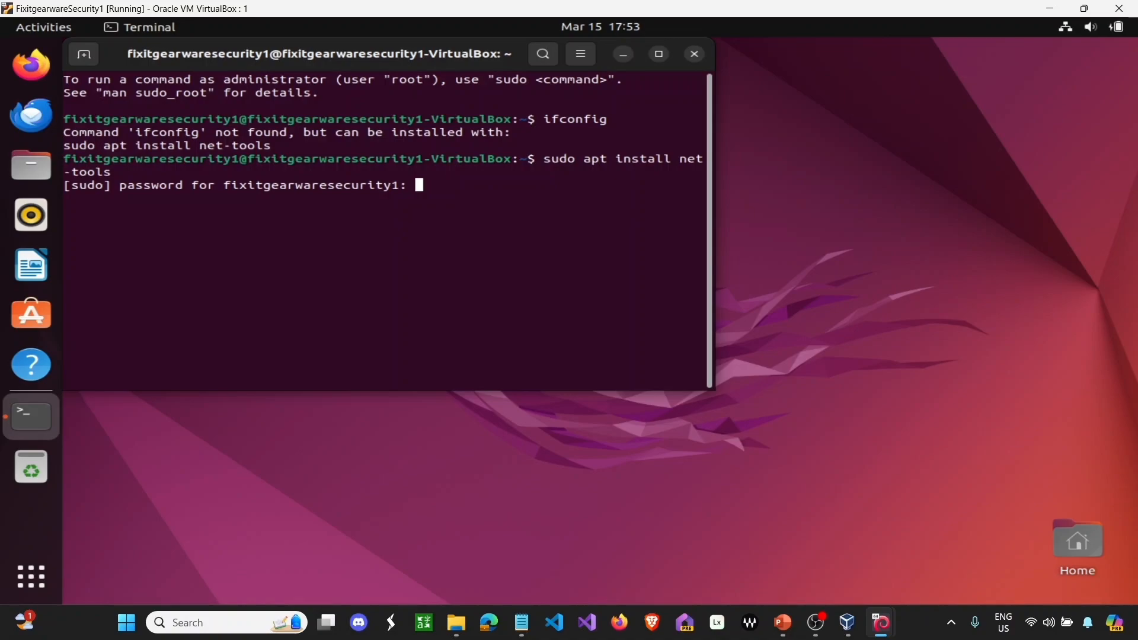
pyautogui.press('Return')
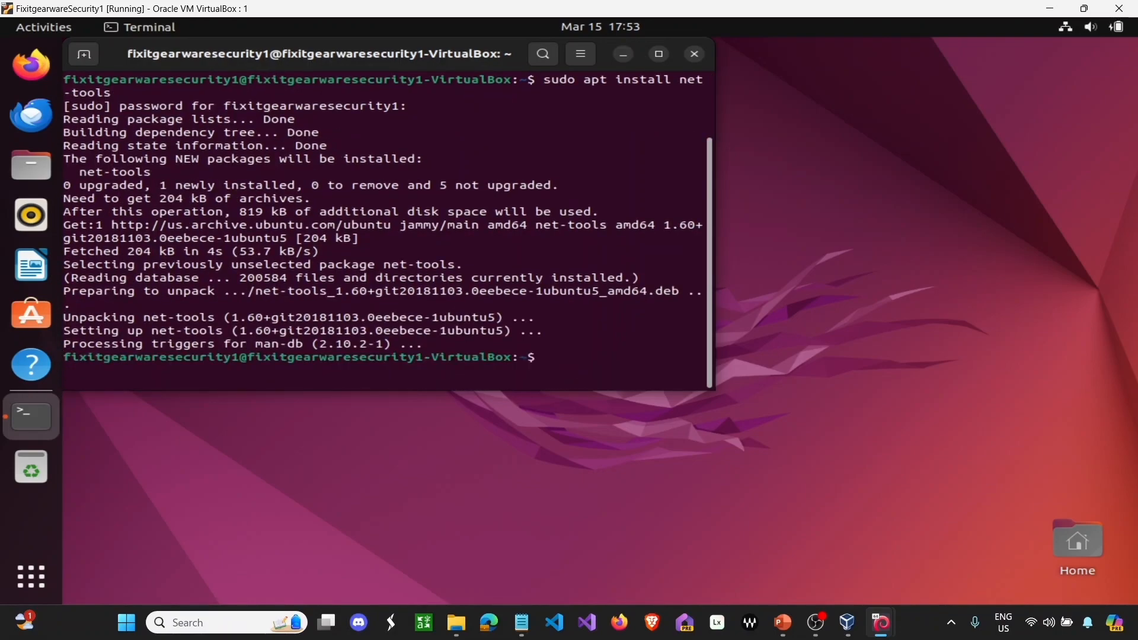
pyautogui.write('ifcon')
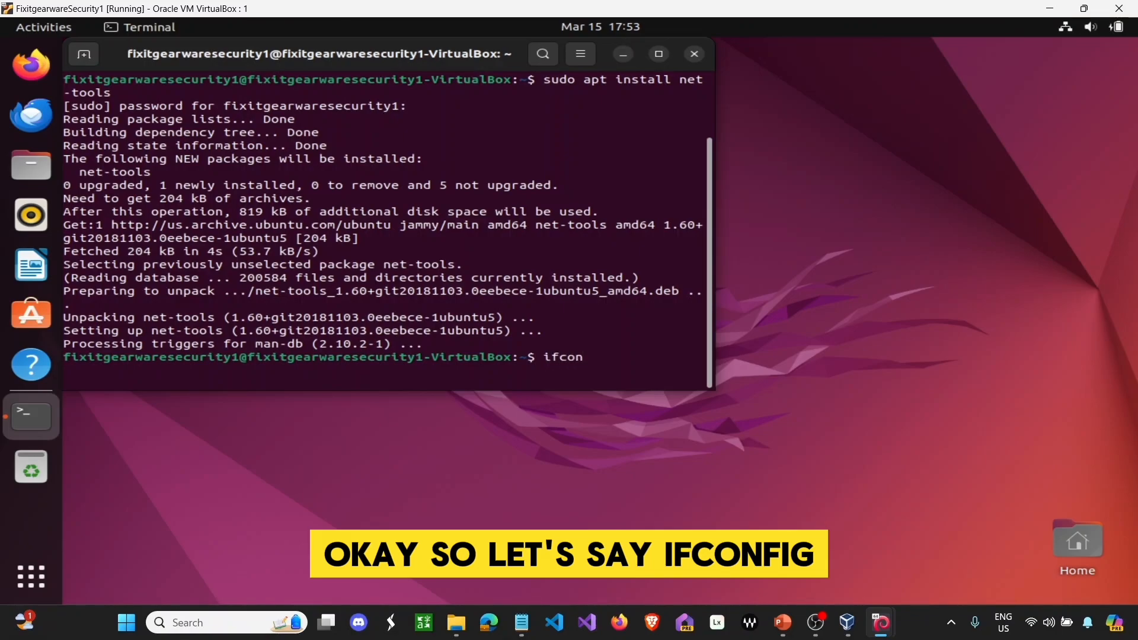
pyautogui.write('fig')
pyautogui.press('Return')
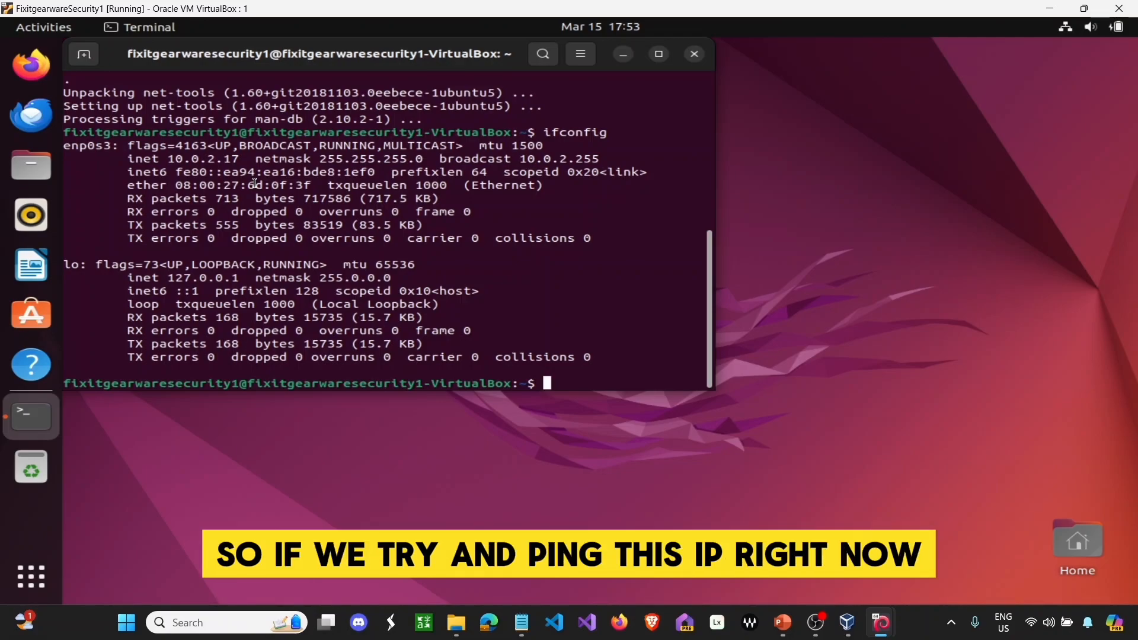
# - Shrink the Ubuntu window to the lower centre and make the Kali window taller in front
pyautogui.click(1083, 8)
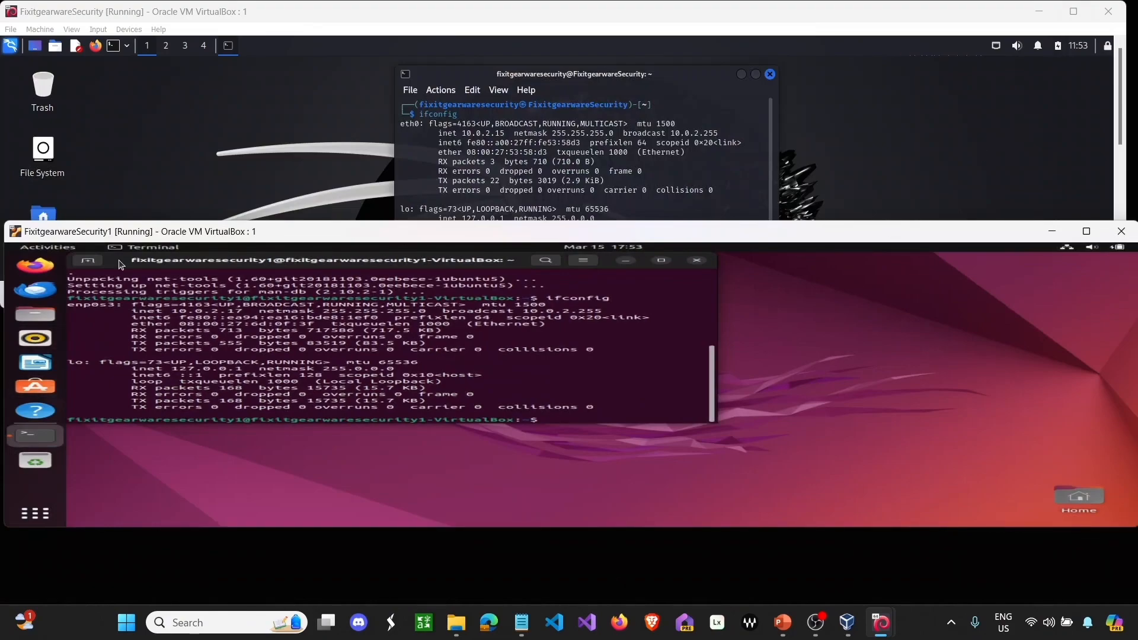
pyautogui.moveTo(139, 232); pyautogui.dragTo(231, 223)
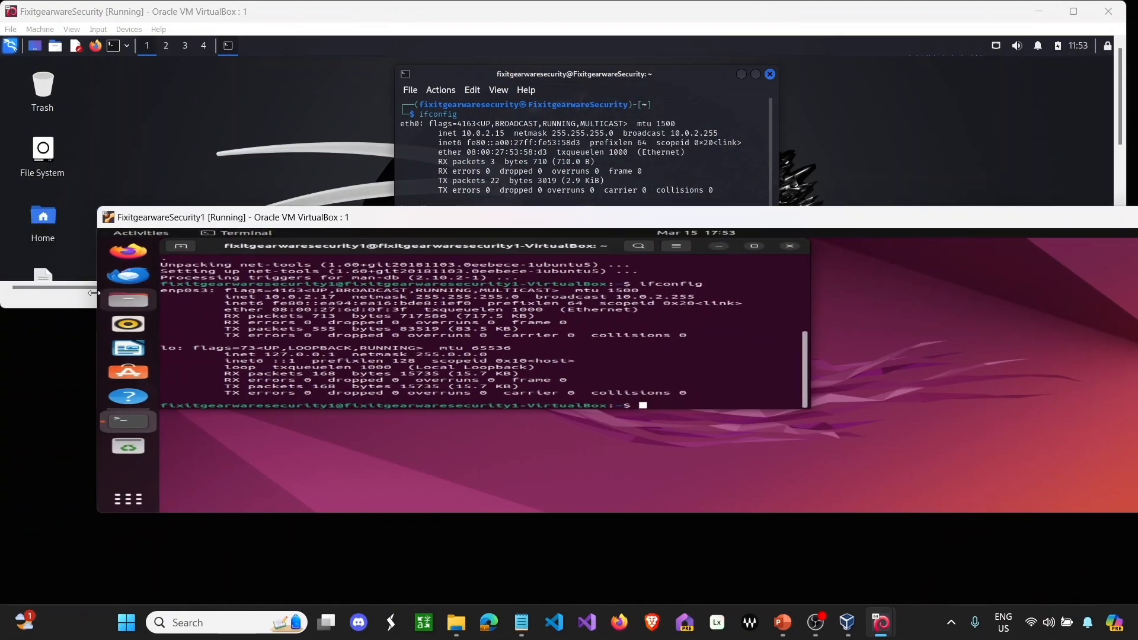
pyautogui.moveTo(95, 295); pyautogui.dragTo(814, 295)
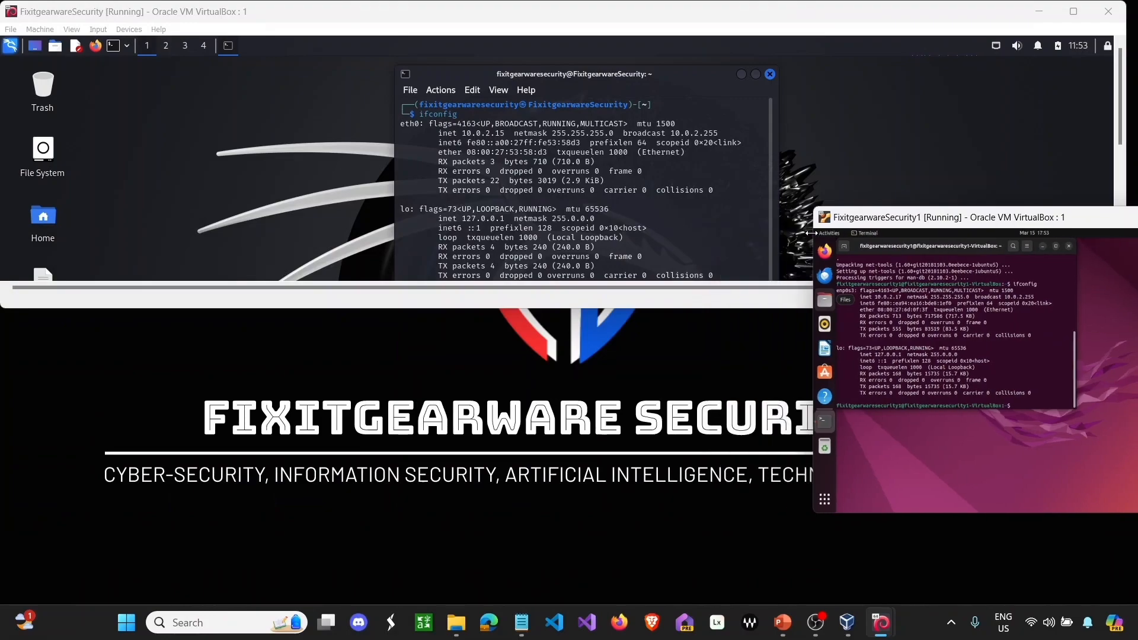
pyautogui.moveTo(924, 222); pyautogui.dragTo(356, 316)
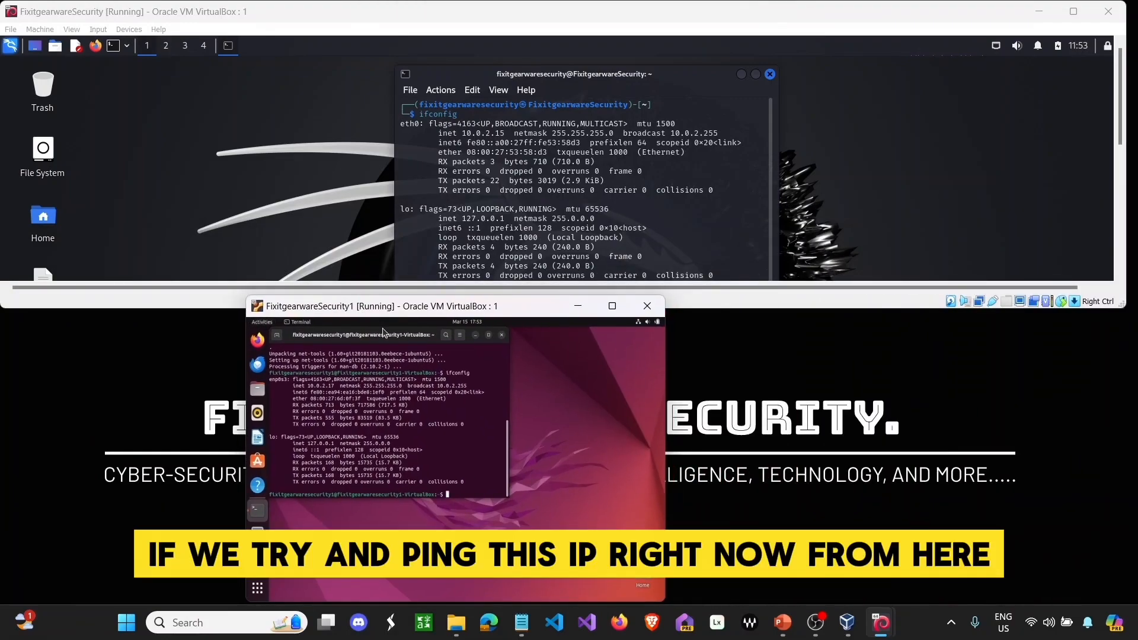
pyautogui.doubleClick(489, 336)
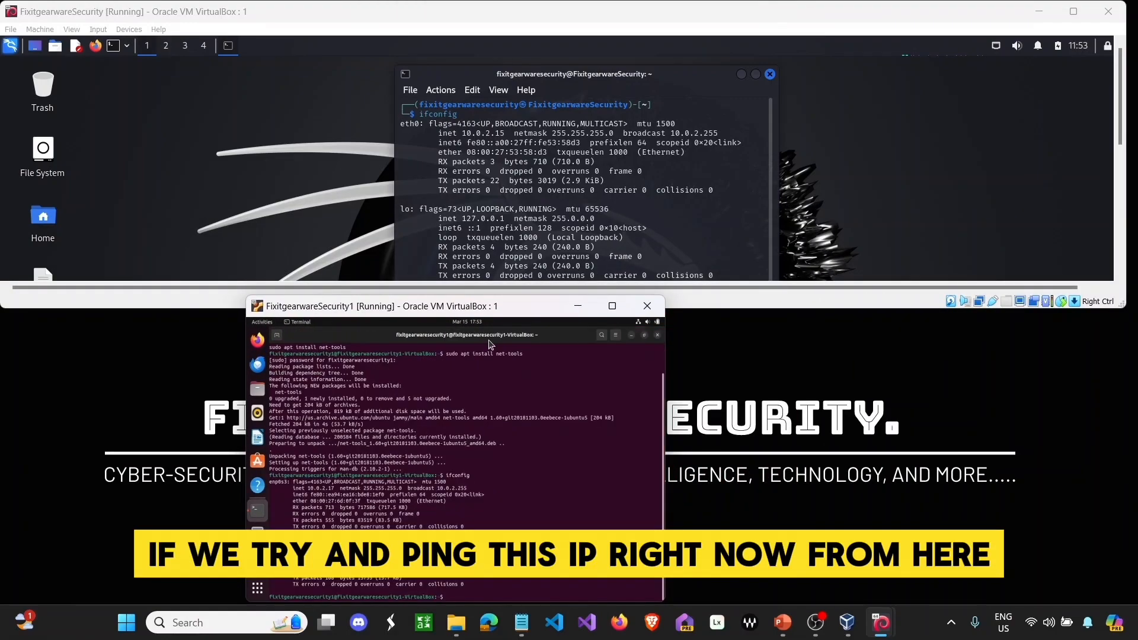
pyautogui.click(465, 274)
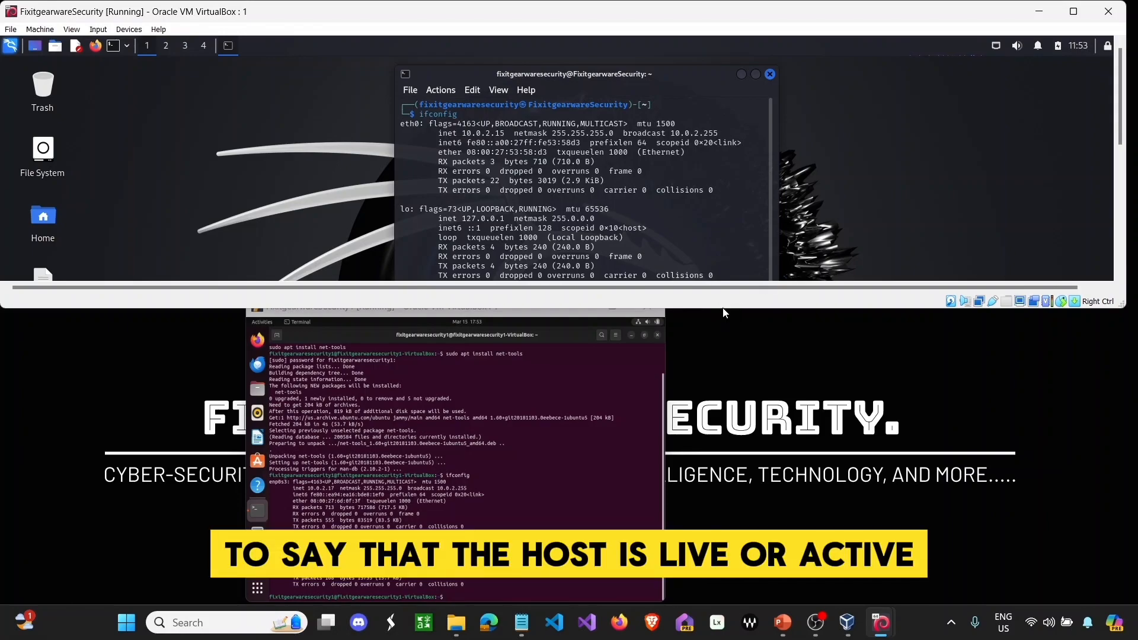
pyautogui.moveTo(725, 312); pyautogui.dragTo(692, 403)
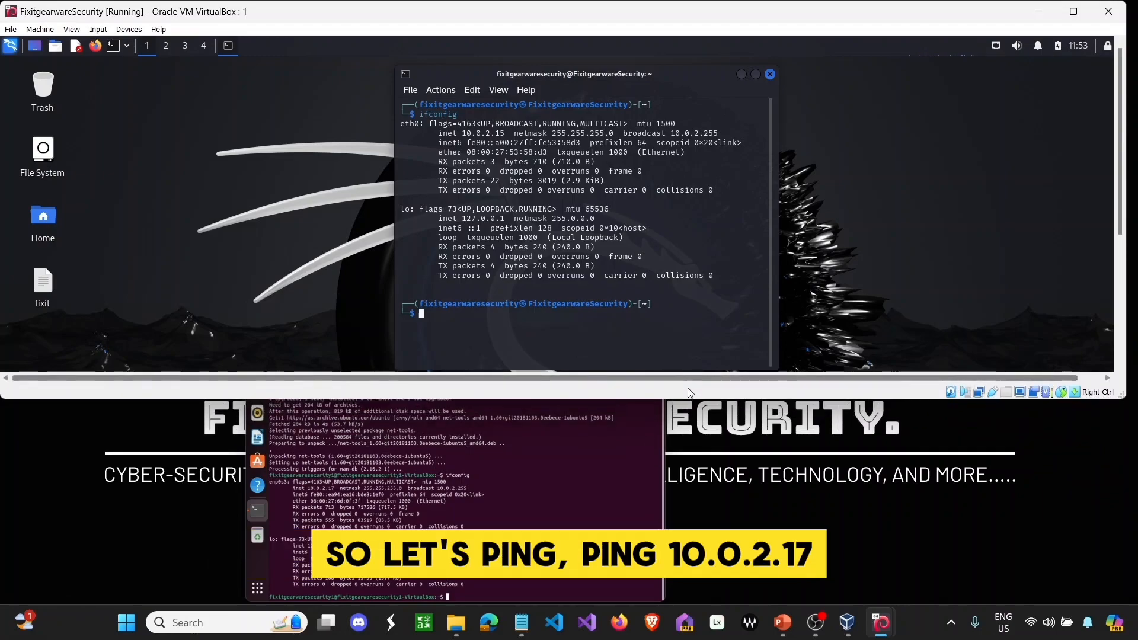
# - Ping Ubuntu at 10.0.2.17 from Kali until 19 replies arrive, then clear the terminal
pyautogui.write('ping 10.0.2.1')
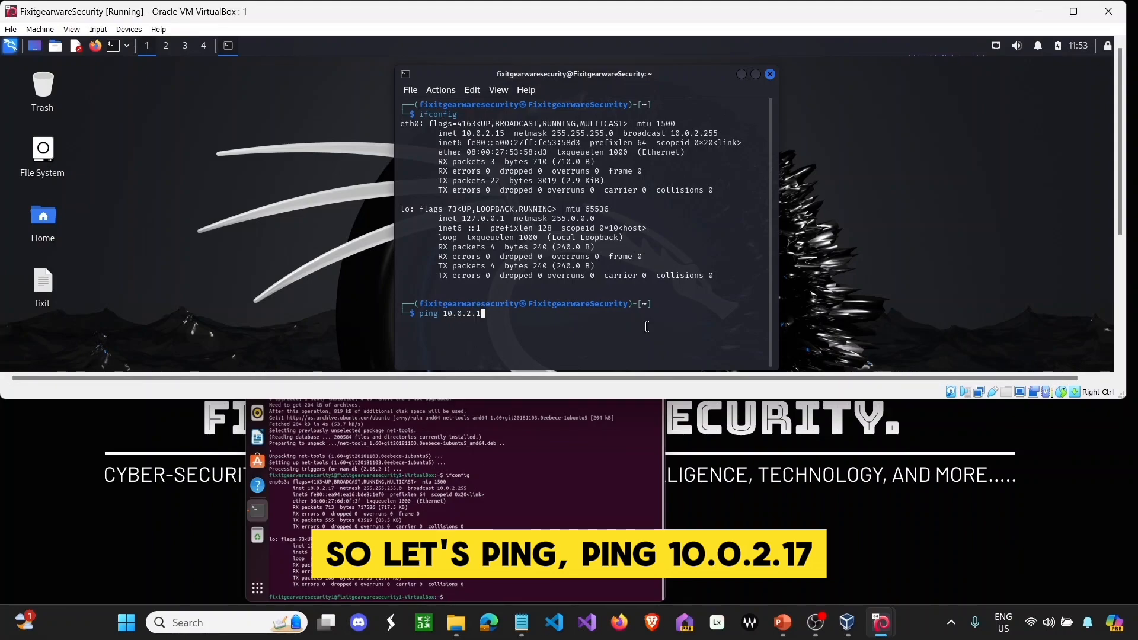
pyautogui.write('7')
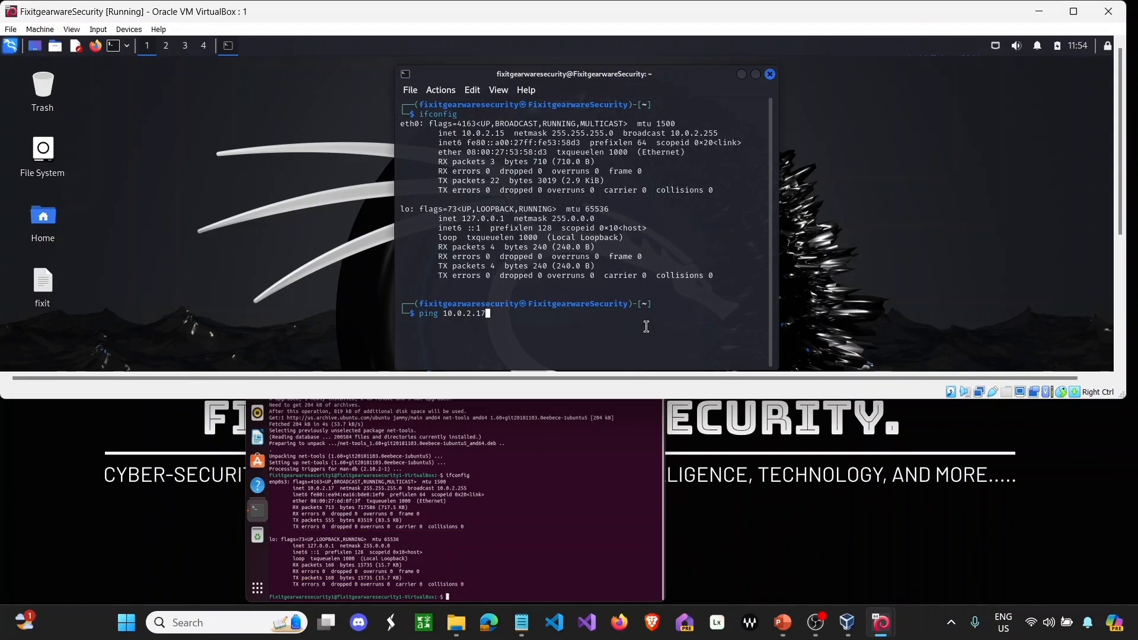
pyautogui.press('Return')
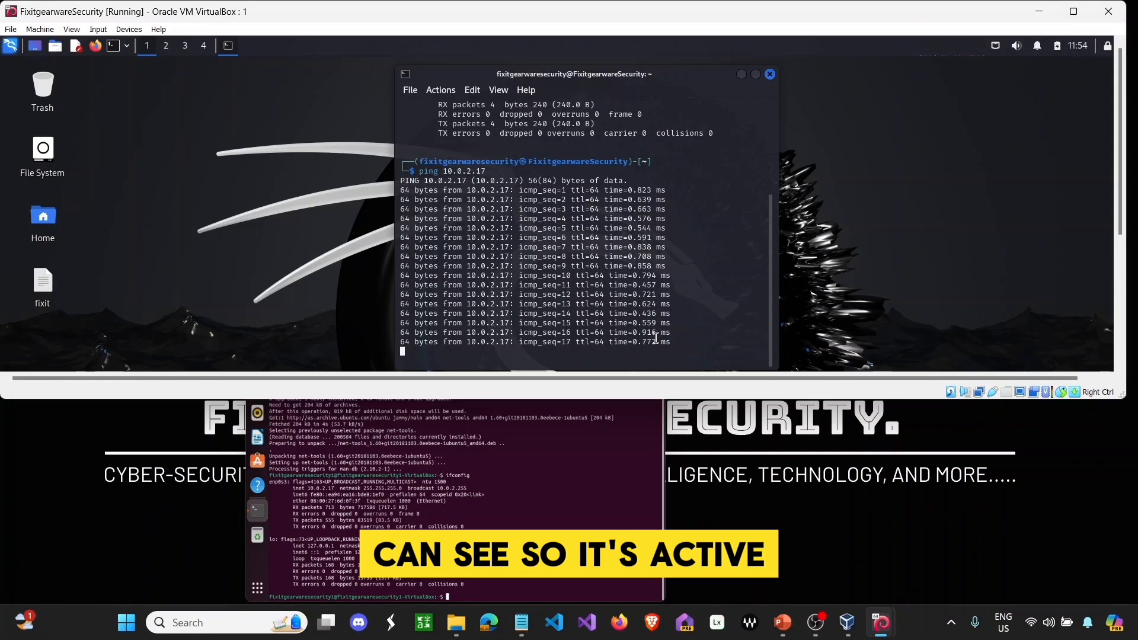
pyautogui.hotkey('ctrl', 'c')
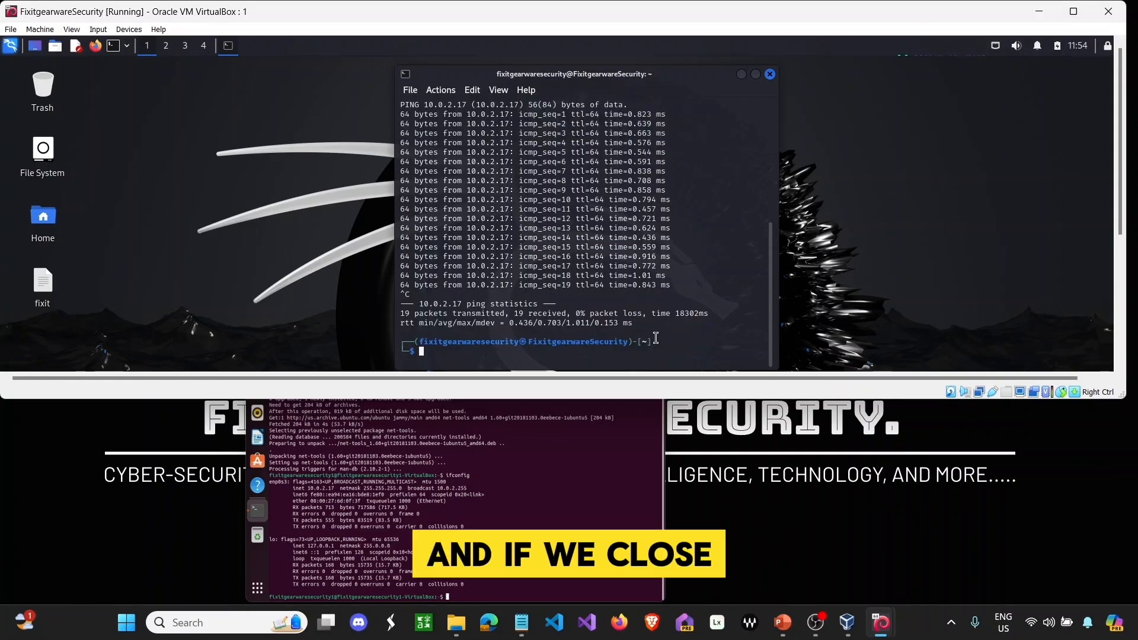
pyautogui.write('clear')
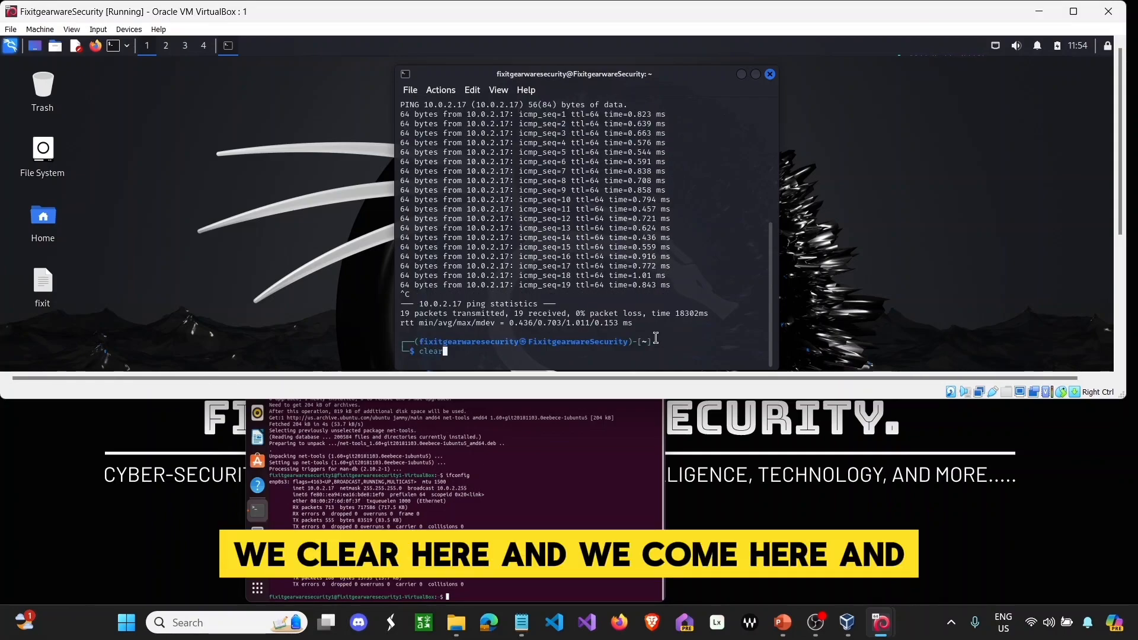
pyautogui.press('Return')
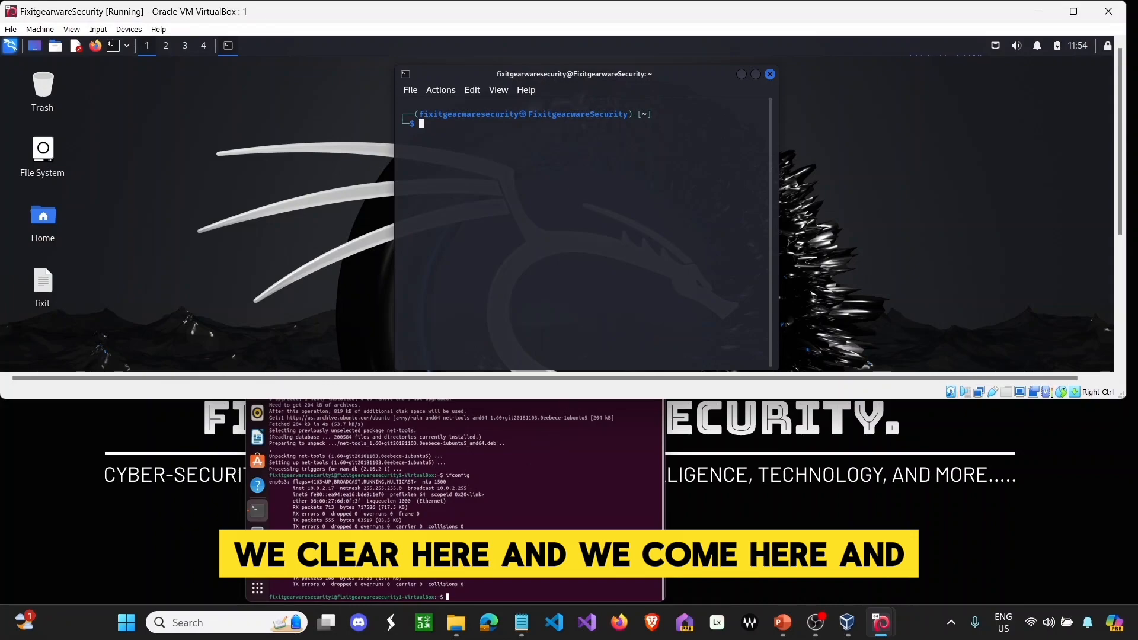
# - Ping Kali at 10.0.2.15 from the Ubuntu terminal, confirm 11 of 11 replies, then restore the window
pyautogui.write('ping')
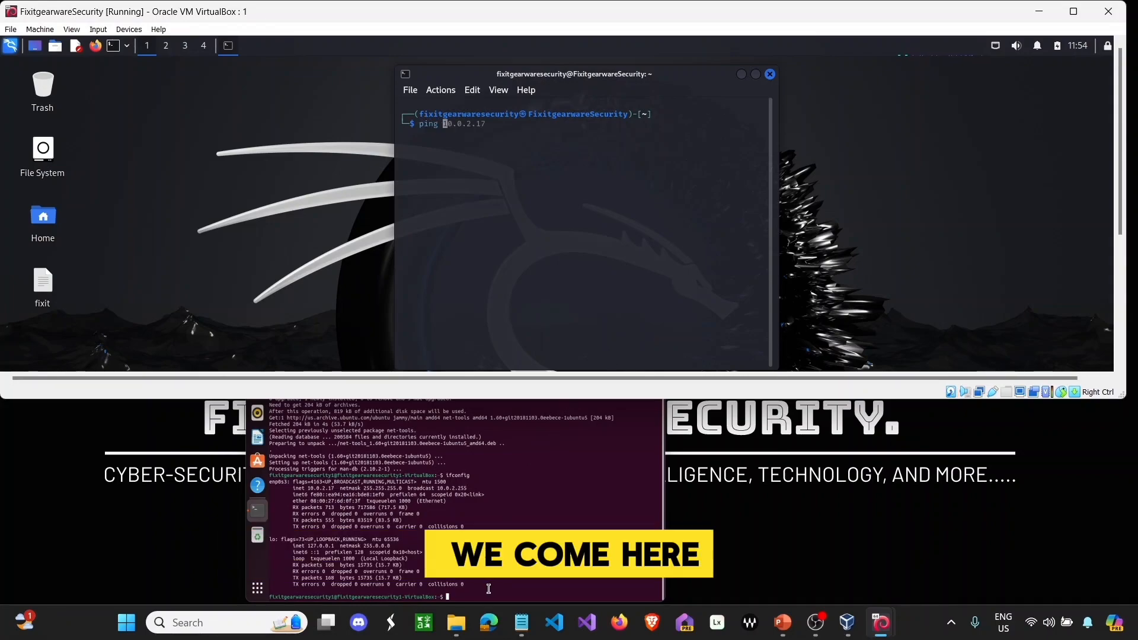
pyautogui.click(488, 589)
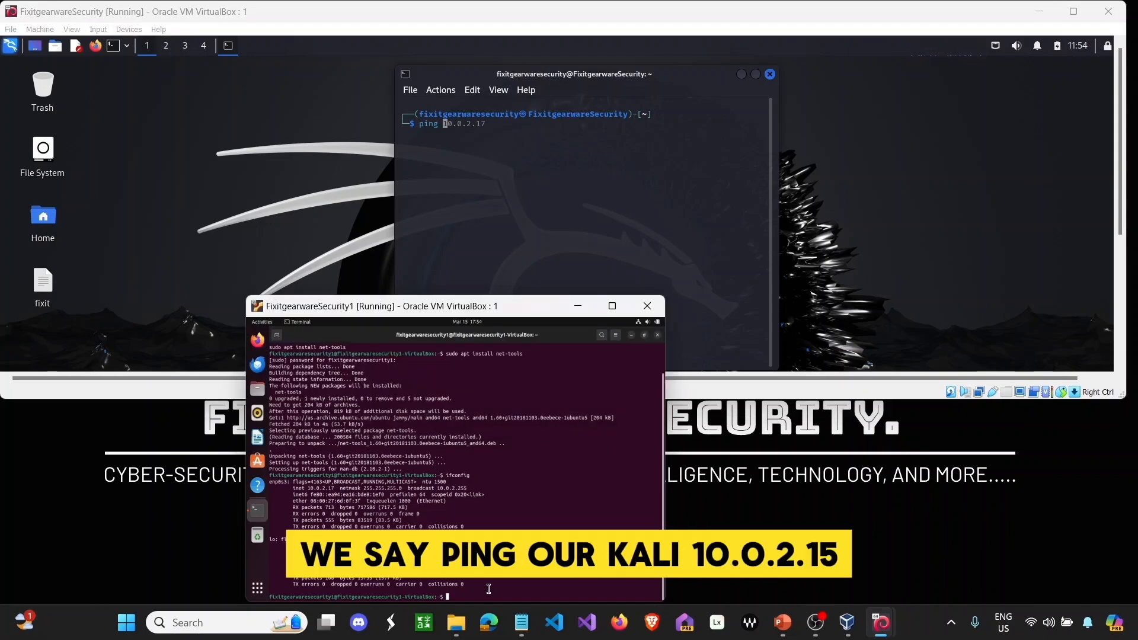
pyautogui.write('p')
pyautogui.write('ing 10.0.2.15')
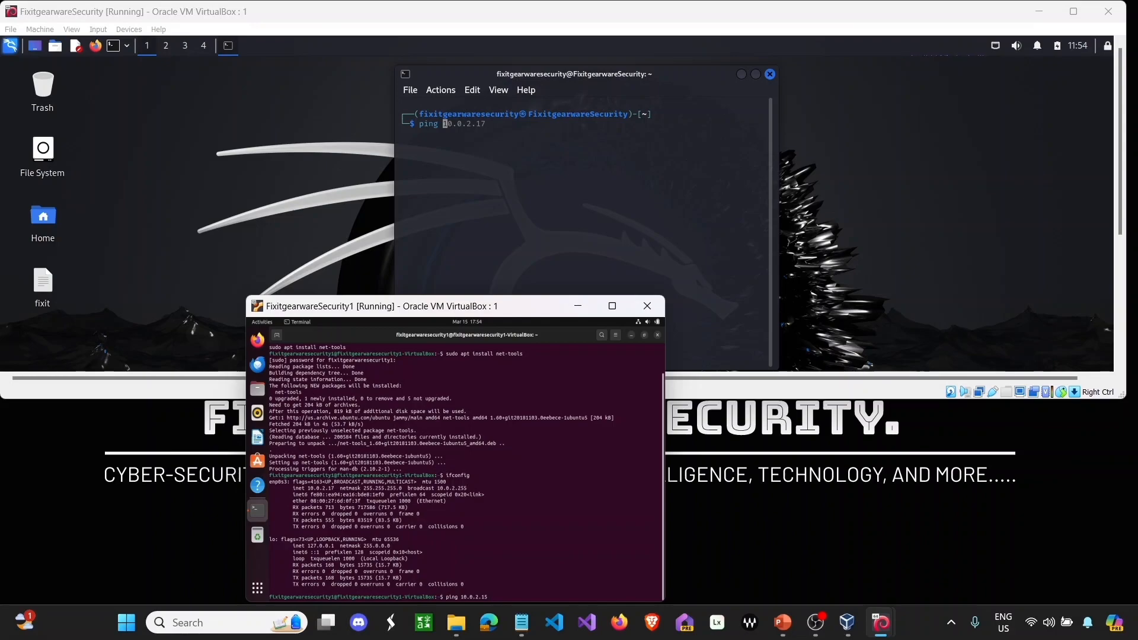
pyautogui.press('Return')
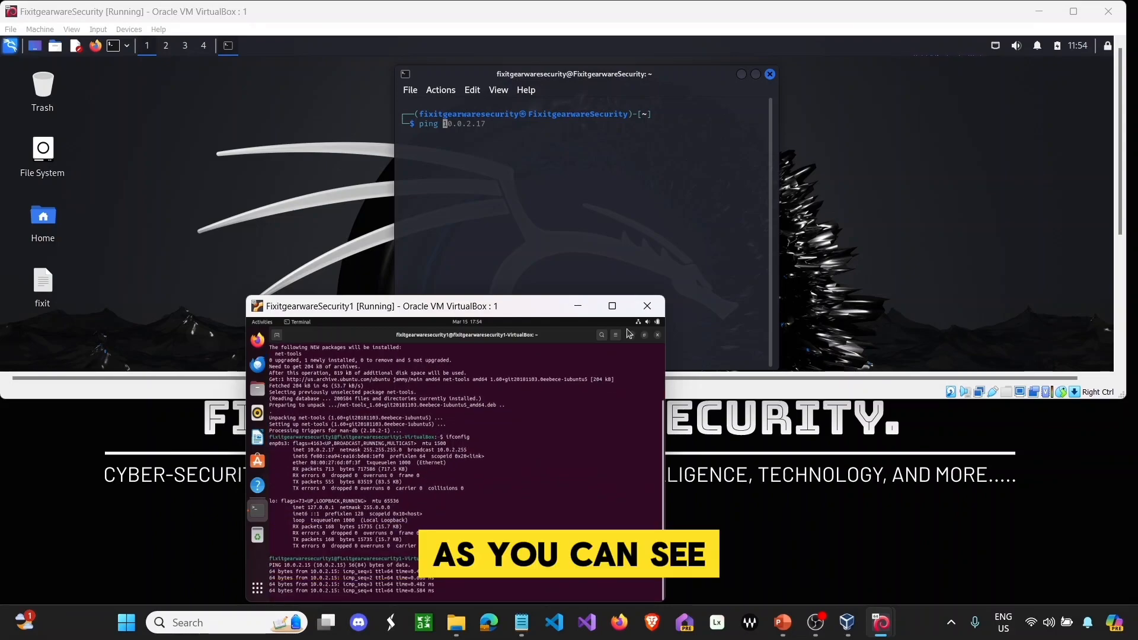
pyautogui.click(611, 308)
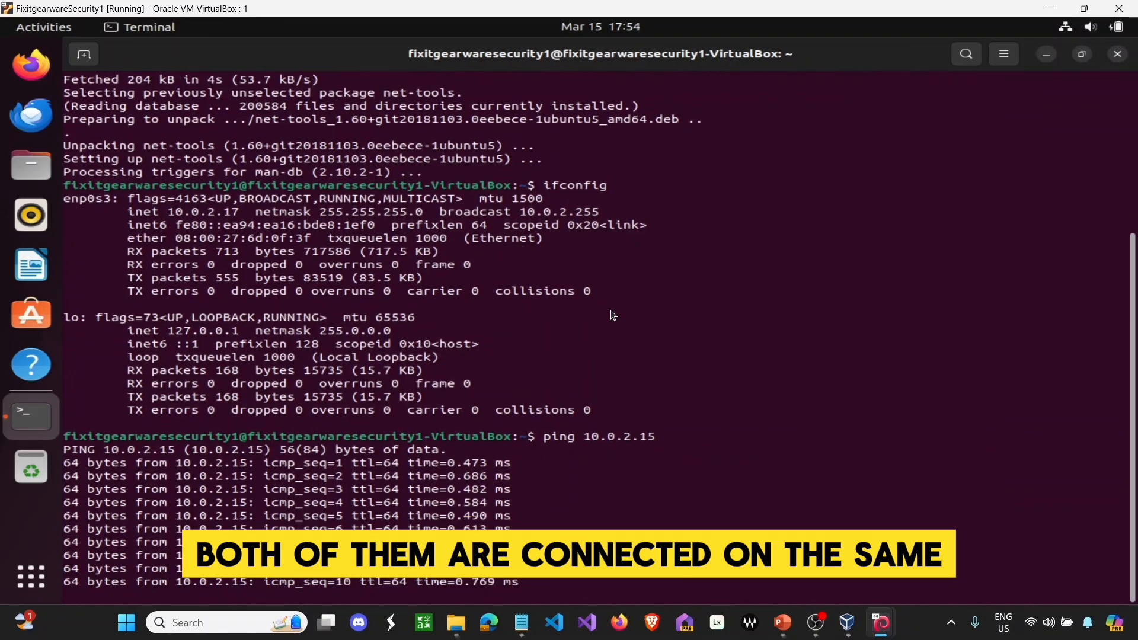
pyautogui.hotkey('ctrl', 'c')
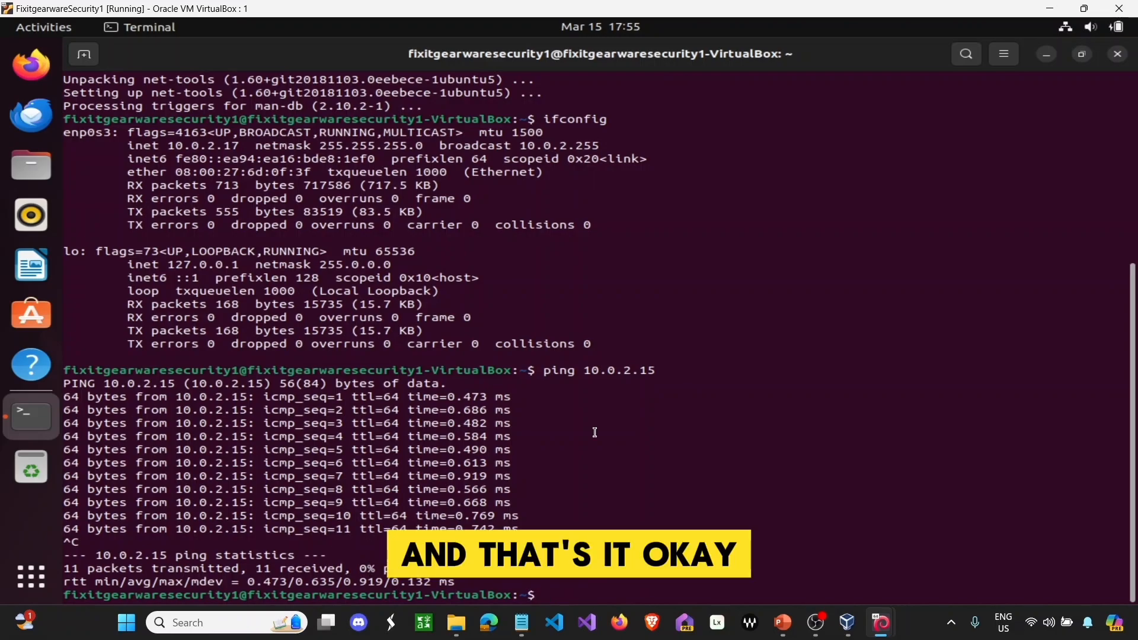
pyautogui.click(1084, 11)
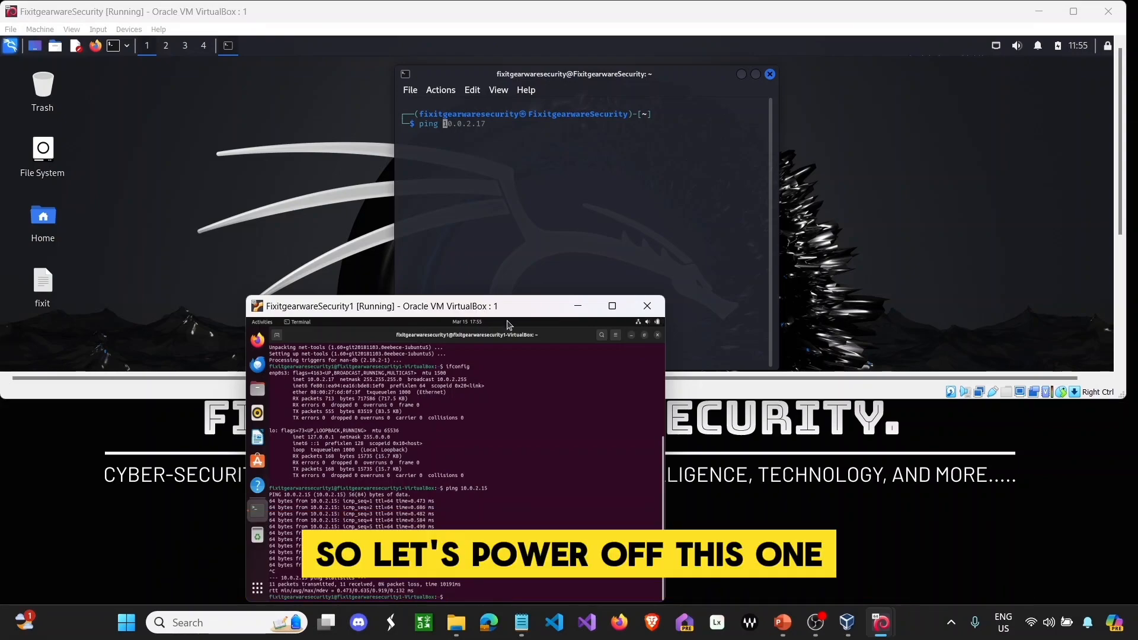
# - Shut down the Ubuntu VM with poweroff
pyautogui.click(612, 306)
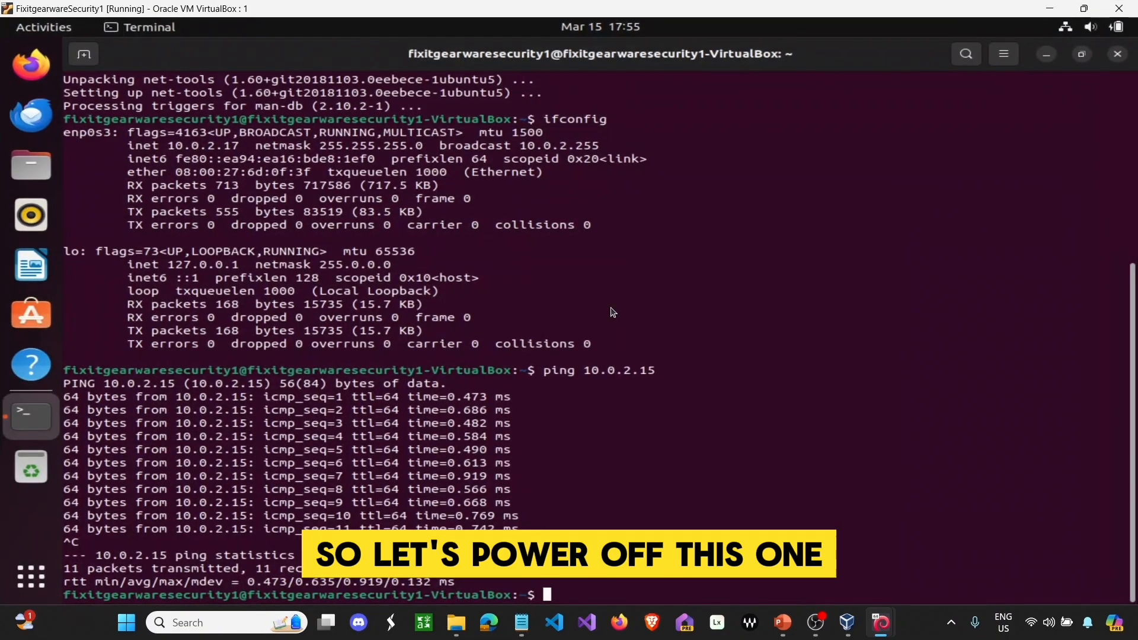
pyautogui.write('powerof')
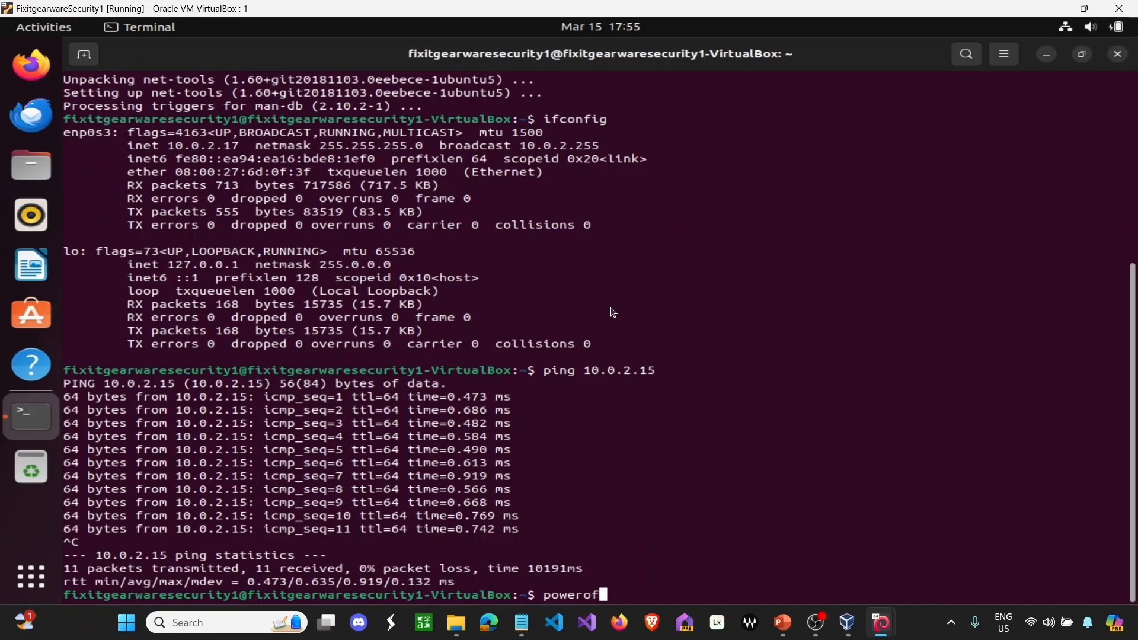
pyautogui.write('f')
pyautogui.press('Return')
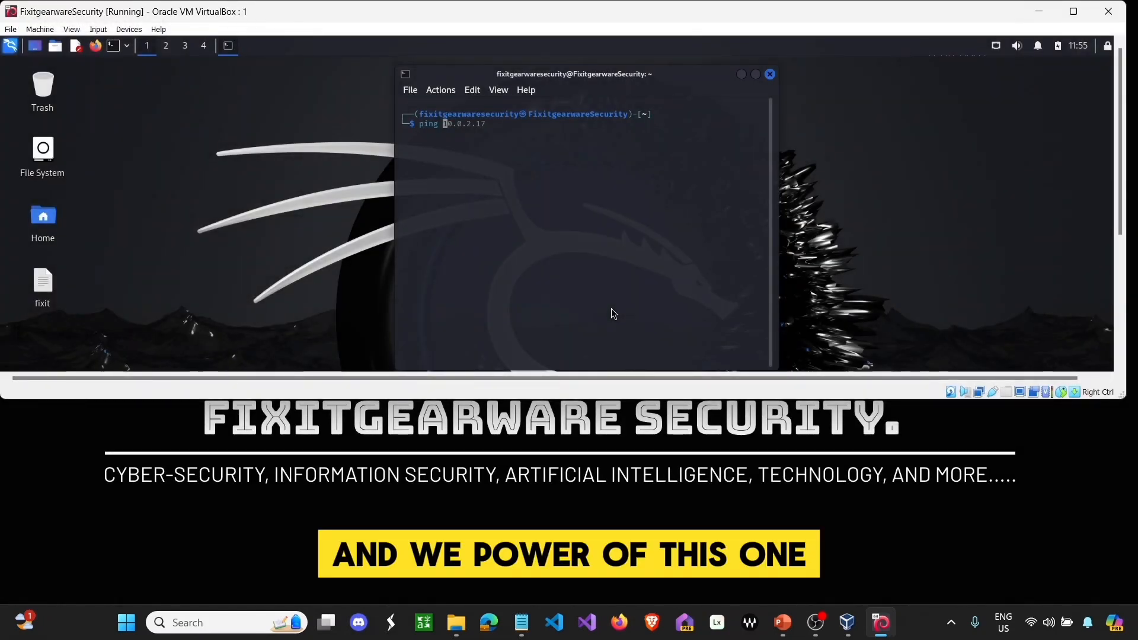
# - Clear the leftover text in Kali's terminal and shut it down with poweroff
pyautogui.write('10.0.2.1')
pyautogui.press('BackSpace')
pyautogui.press('BackSpace')
pyautogui.press('BackSpace')
pyautogui.press('BackSpace')
pyautogui.press('BackSpace')
pyautogui.press('BackSpace')
pyautogui.press('BackSpace')
pyautogui.press('BackSpace')
pyautogui.press('BackSpace')
pyautogui.press('BackSpace')
pyautogui.press('BackSpace')
pyautogui.press('BackSpace')
pyautogui.press('BackSpace')
pyautogui.write('poweroff')
pyautogui.press('Return')
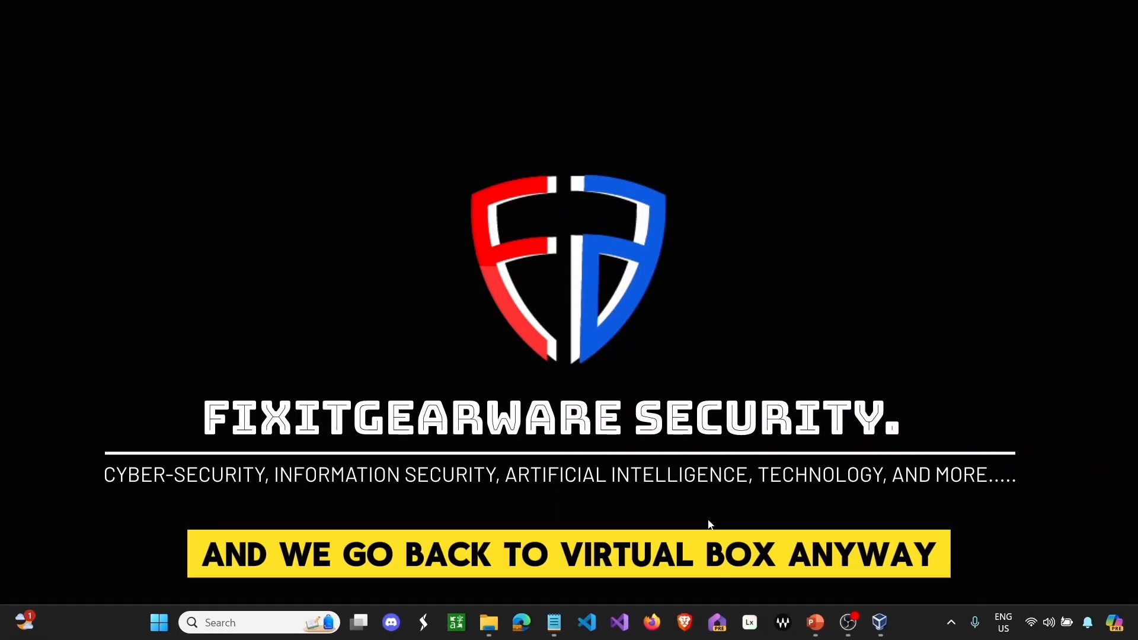
pyautogui.click(487, 622)
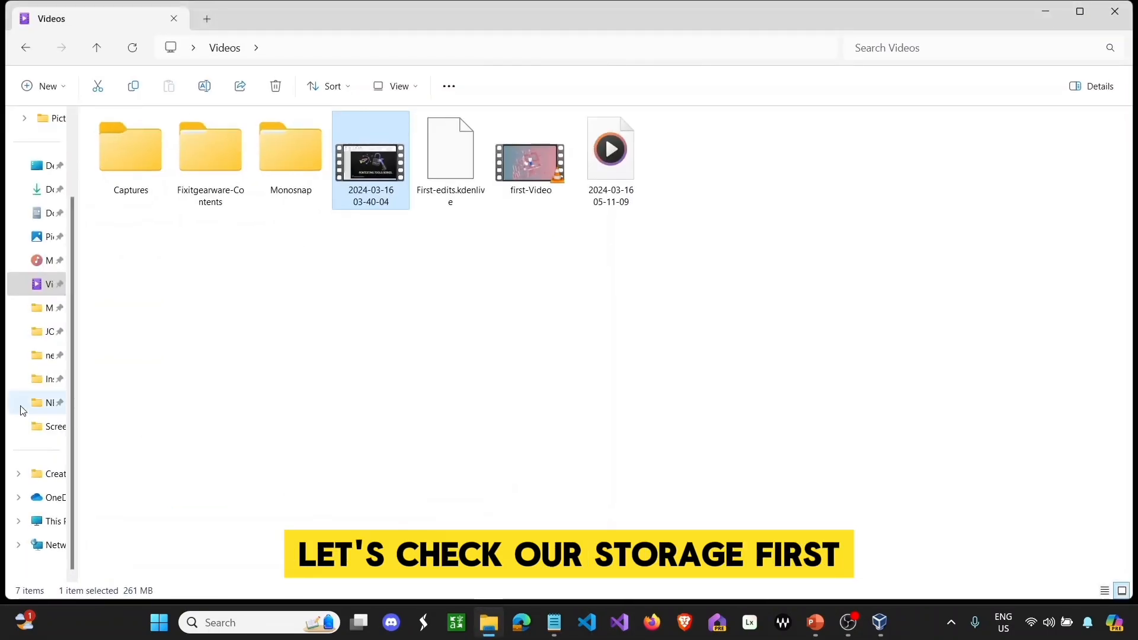
pyautogui.click(54, 522)
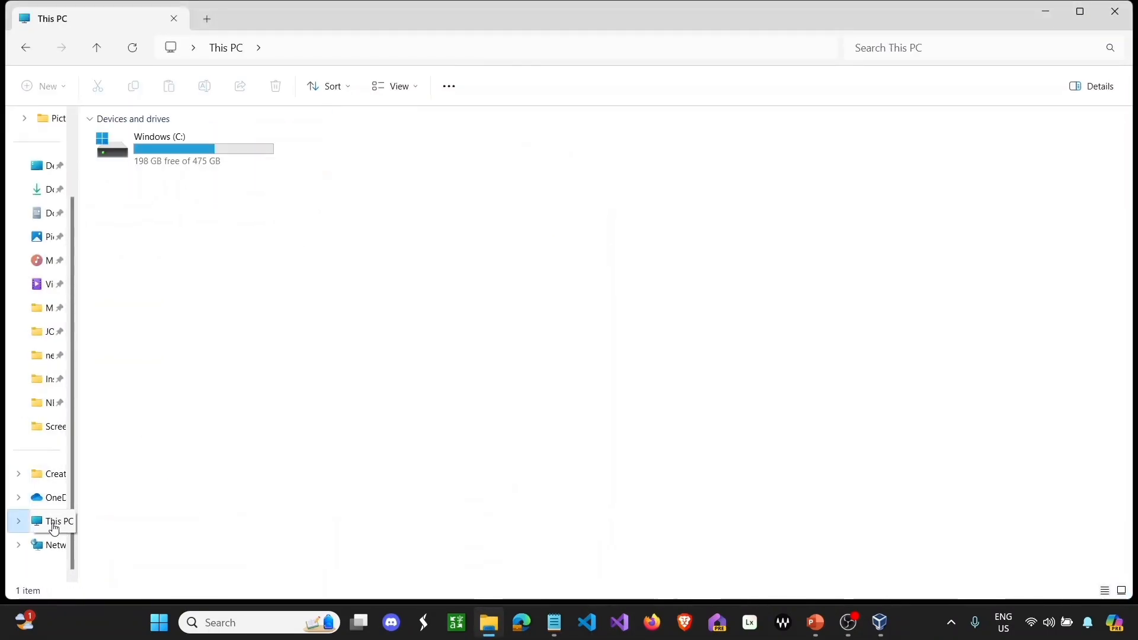
pyautogui.click(27, 49)
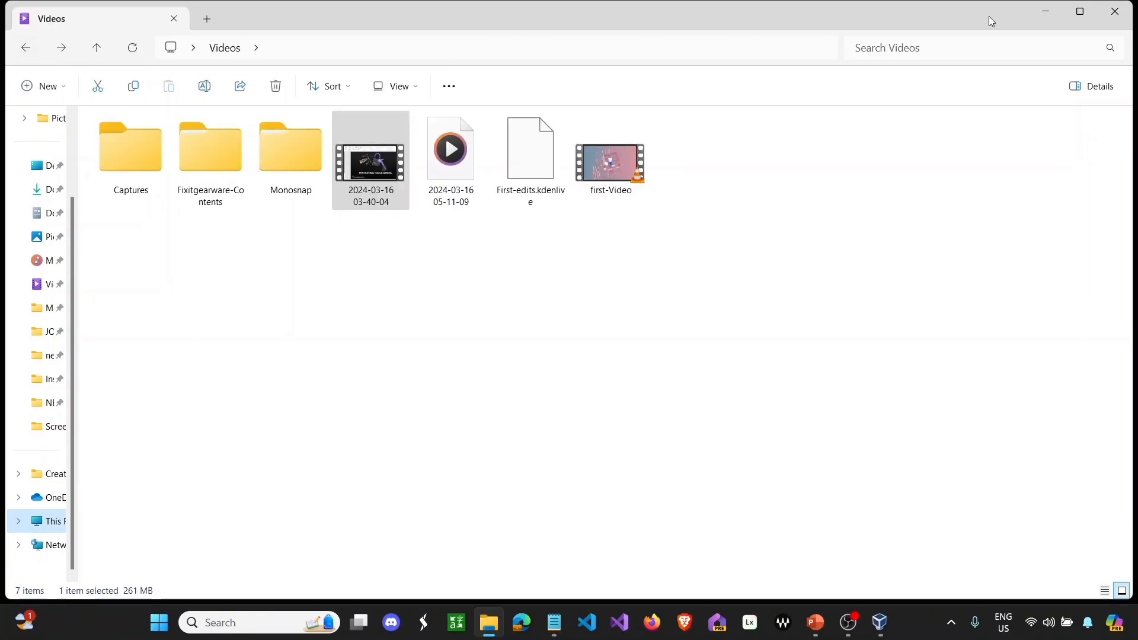
pyautogui.click(1034, 10)
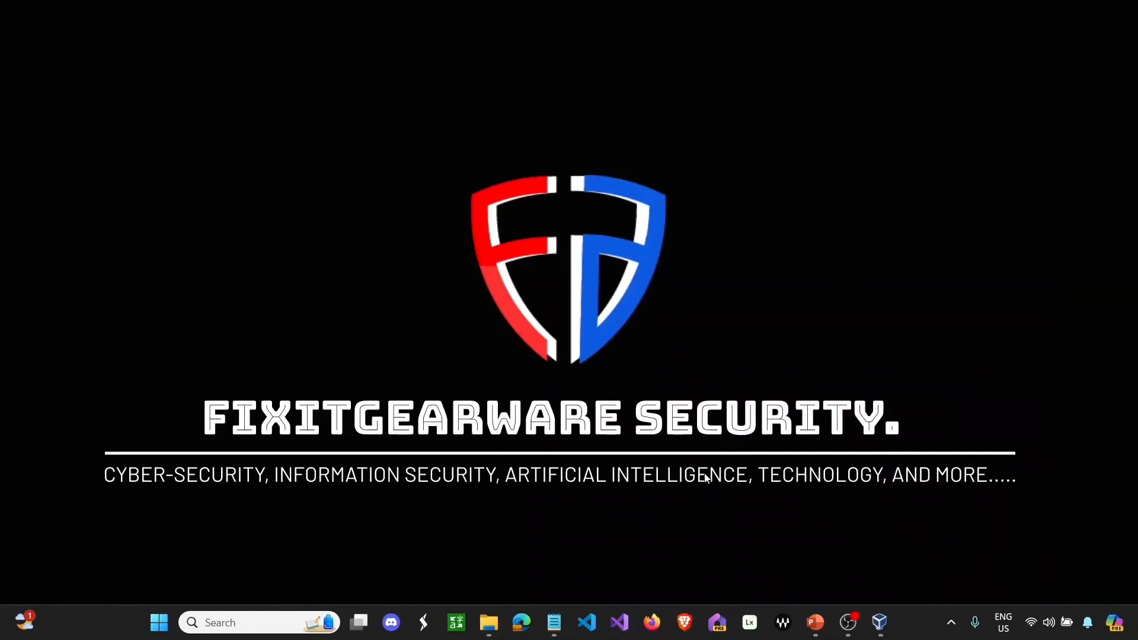
# - Select FixitgearwareSecurity and start File > Export Appliance, reaching the OVF 1.0 format settings
pyautogui.click(880, 622)
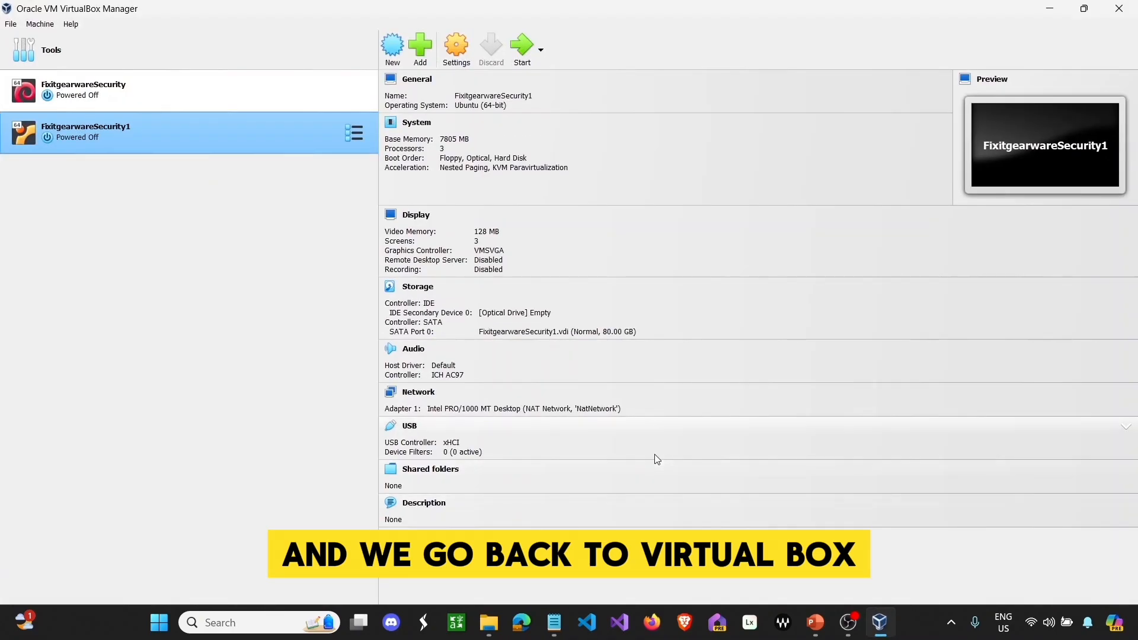
pyautogui.click(200, 86)
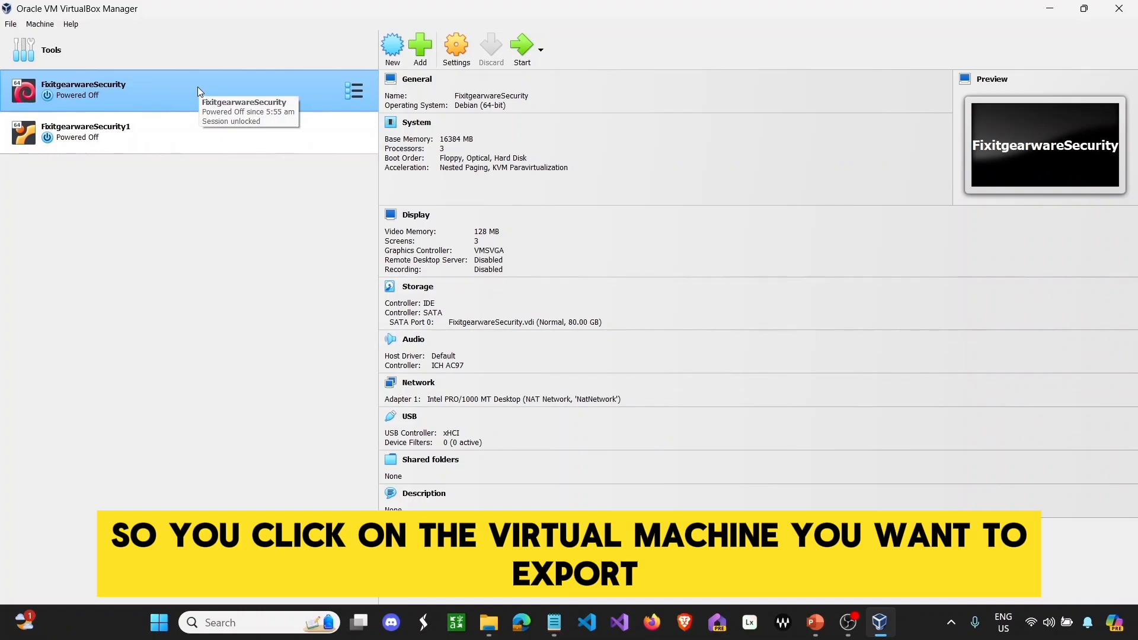
pyautogui.click(13, 25)
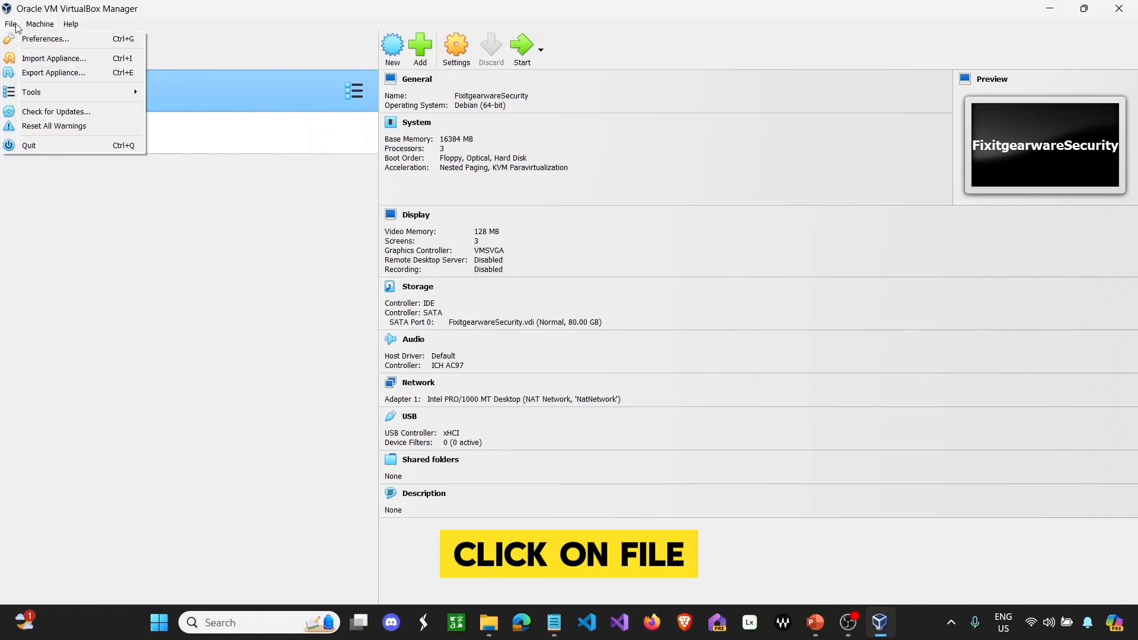
pyautogui.click(28, 68)
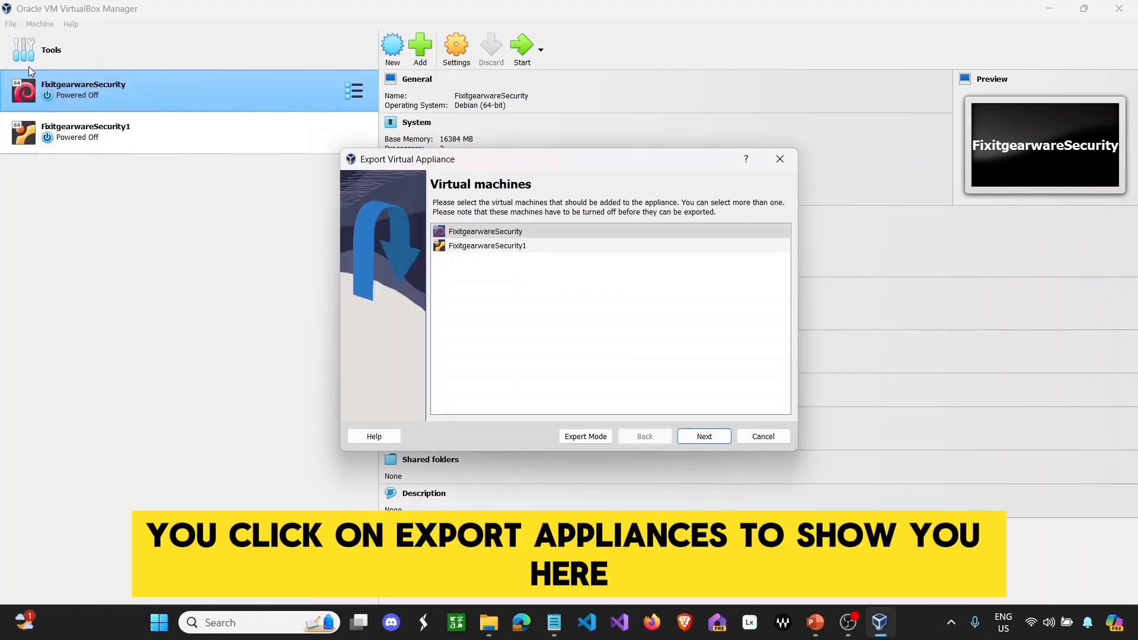
pyautogui.click(702, 438)
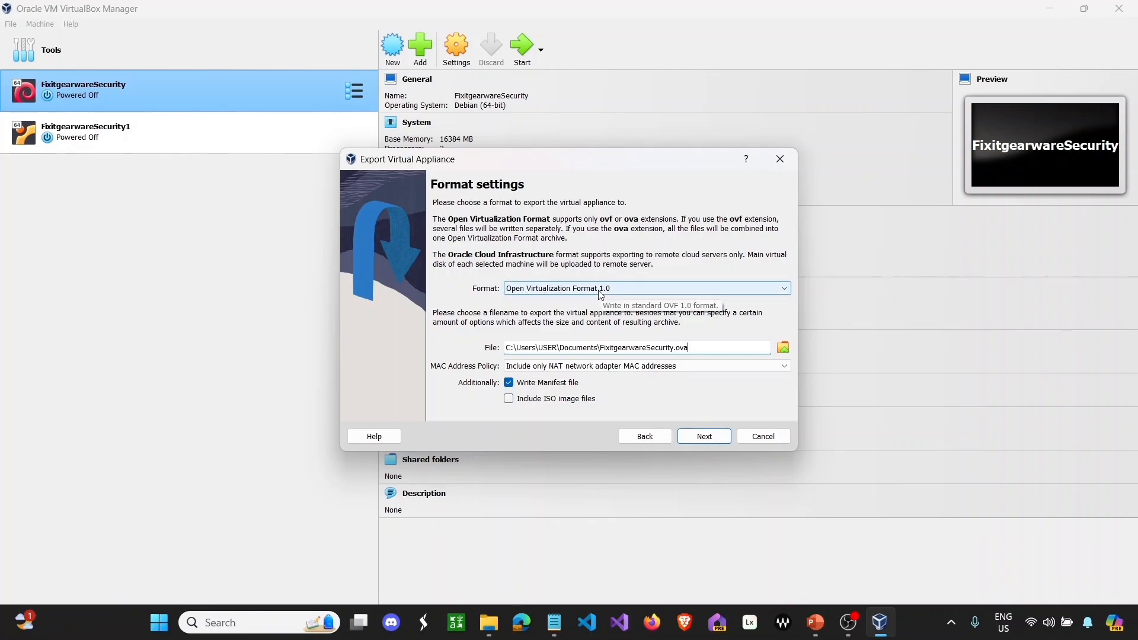
# - Change the export destination to FixitgearwareSecurity.ova in the Music folder
pyautogui.click(783, 346)
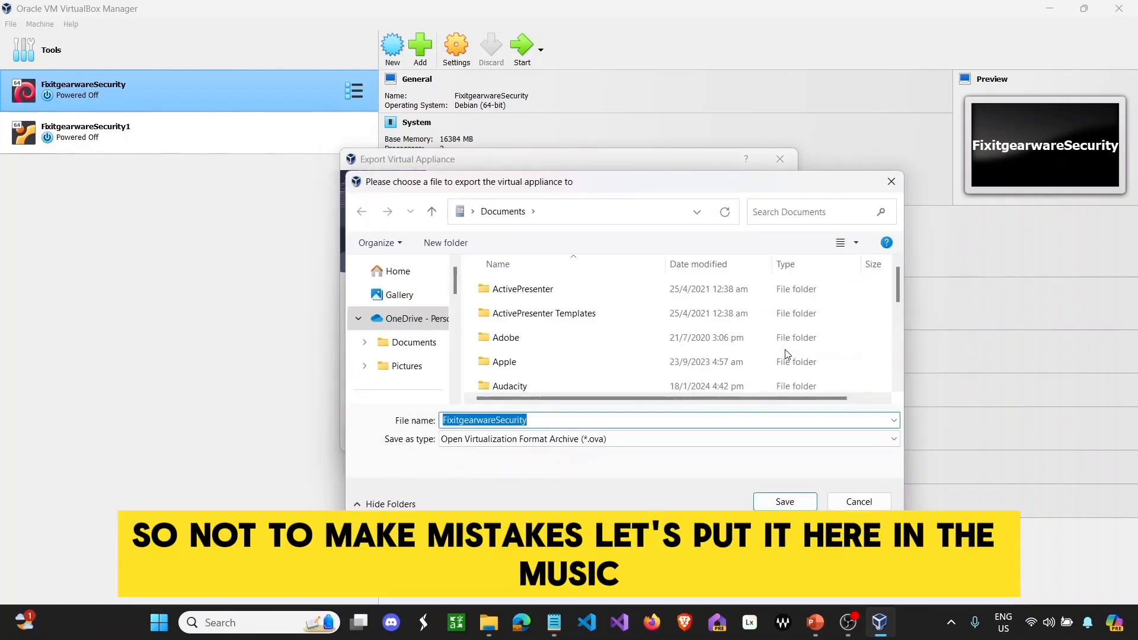
pyautogui.scroll(-3, 397, 338)
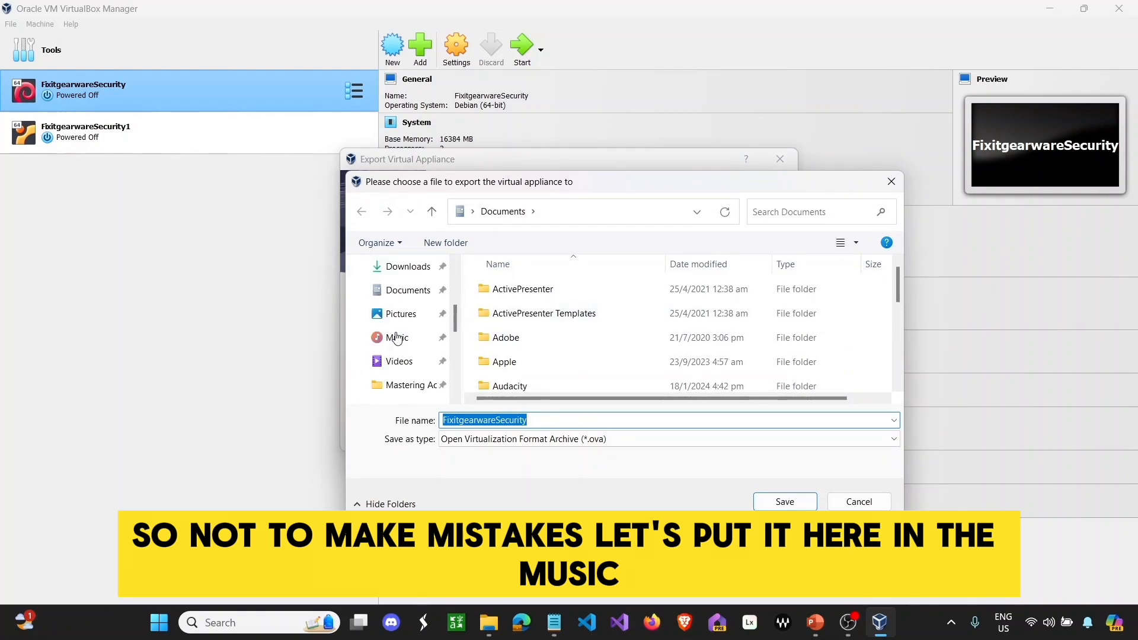
pyautogui.click(397, 338)
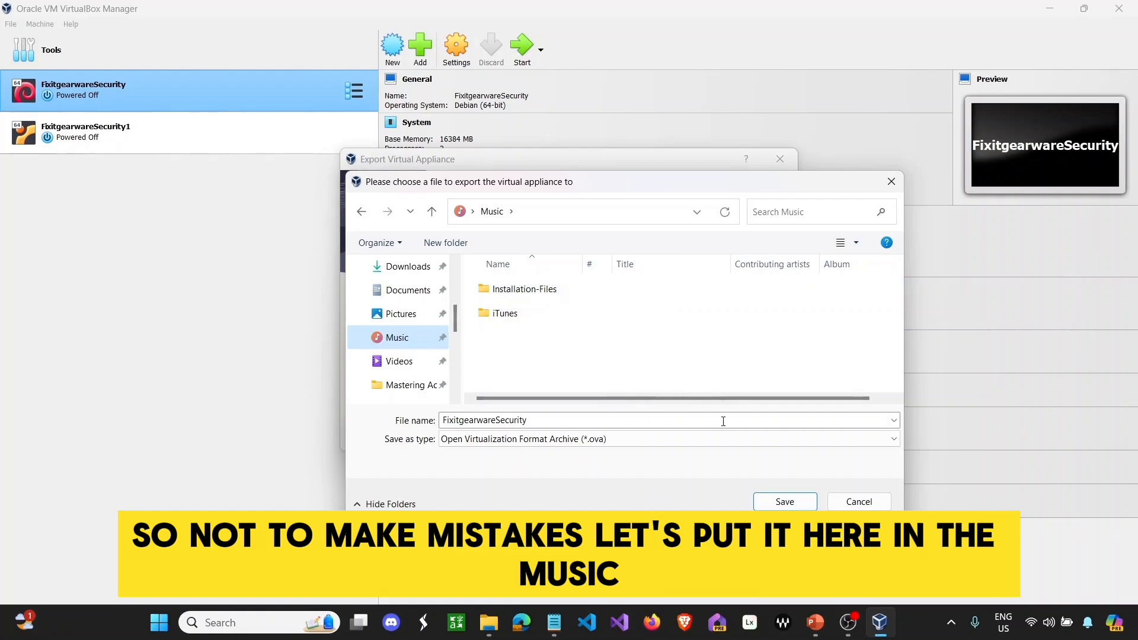
pyautogui.click(784, 502)
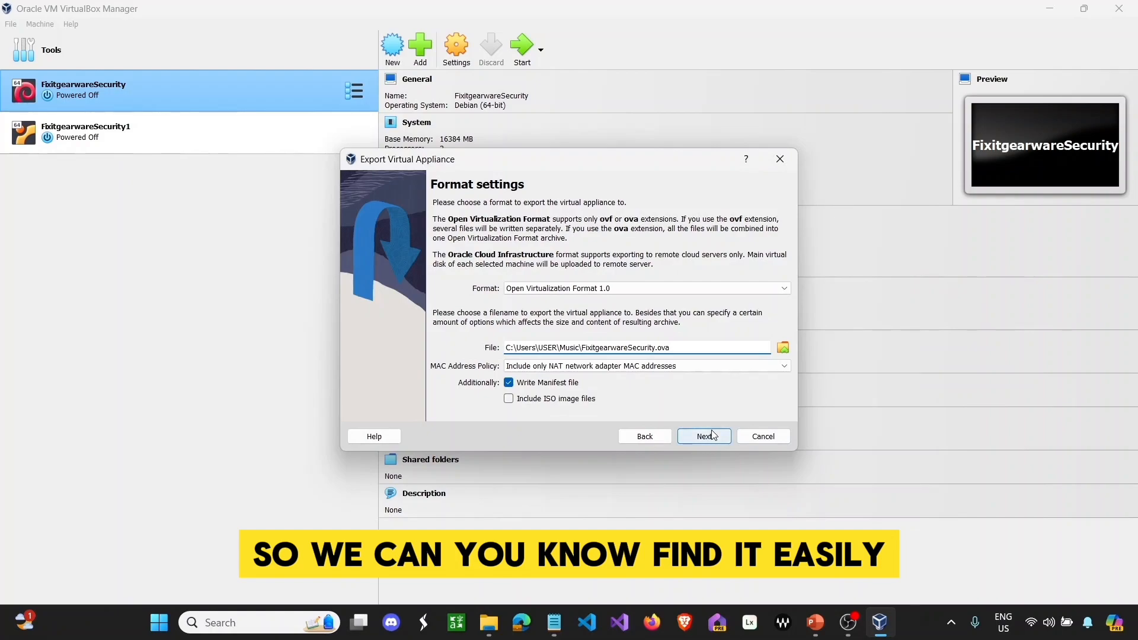
# - Run the FixitgearwareSecurity appliance export to completion, then switch to File Explorer
pyautogui.click(713, 435)
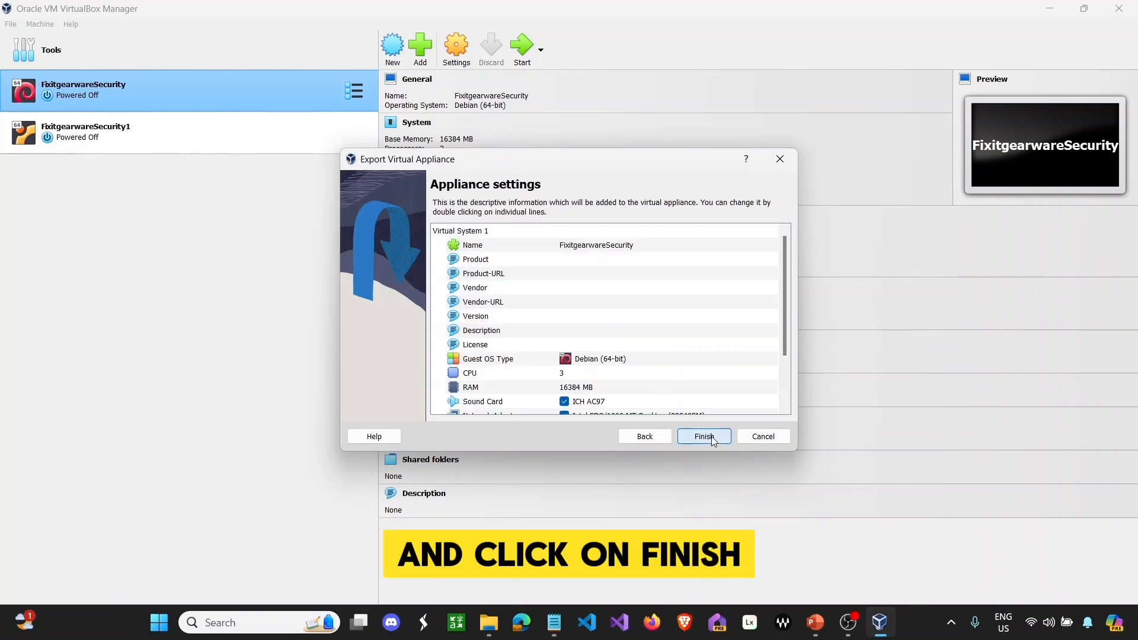
pyautogui.click(714, 436)
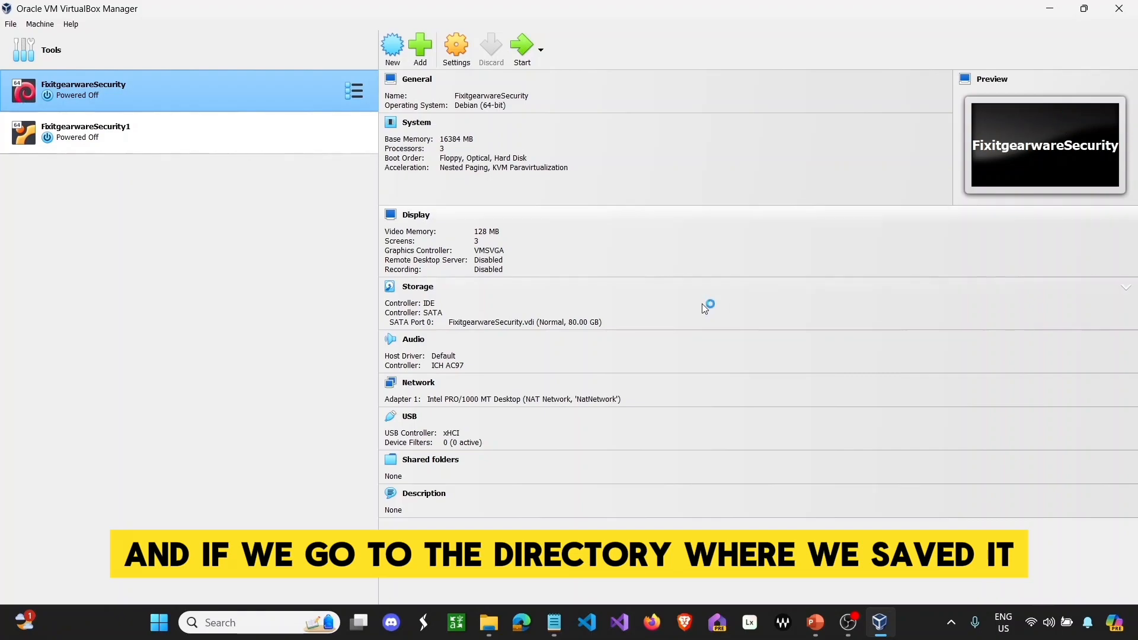
pyautogui.click(489, 623)
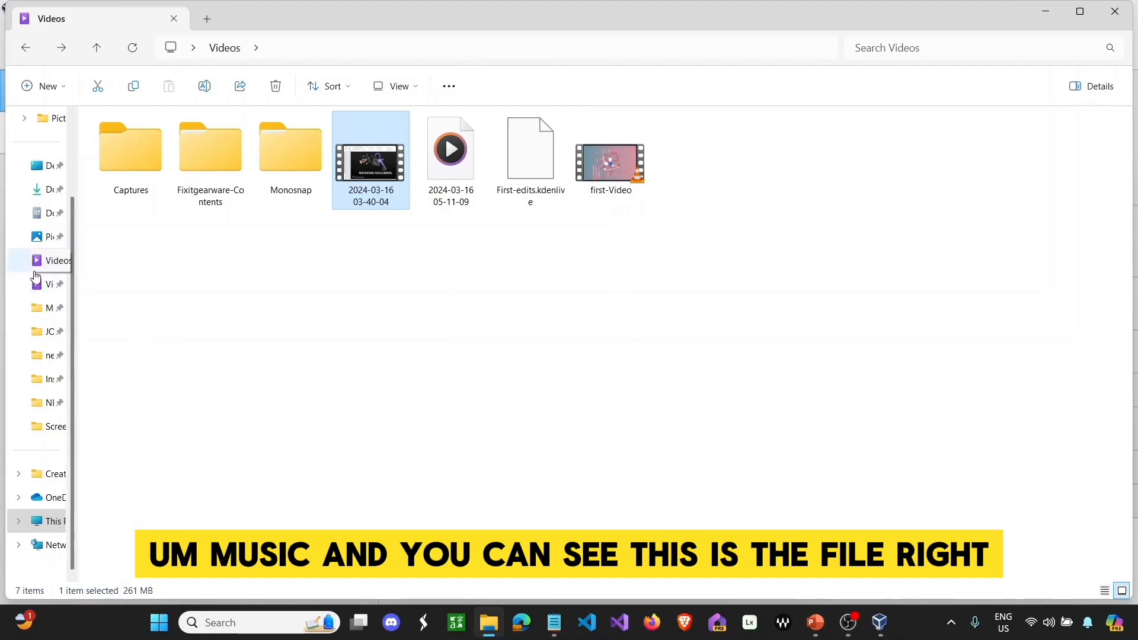
# - Show the Music folder containing the exported FixitgearwareSecurity appliance file
pyautogui.click(42, 260)
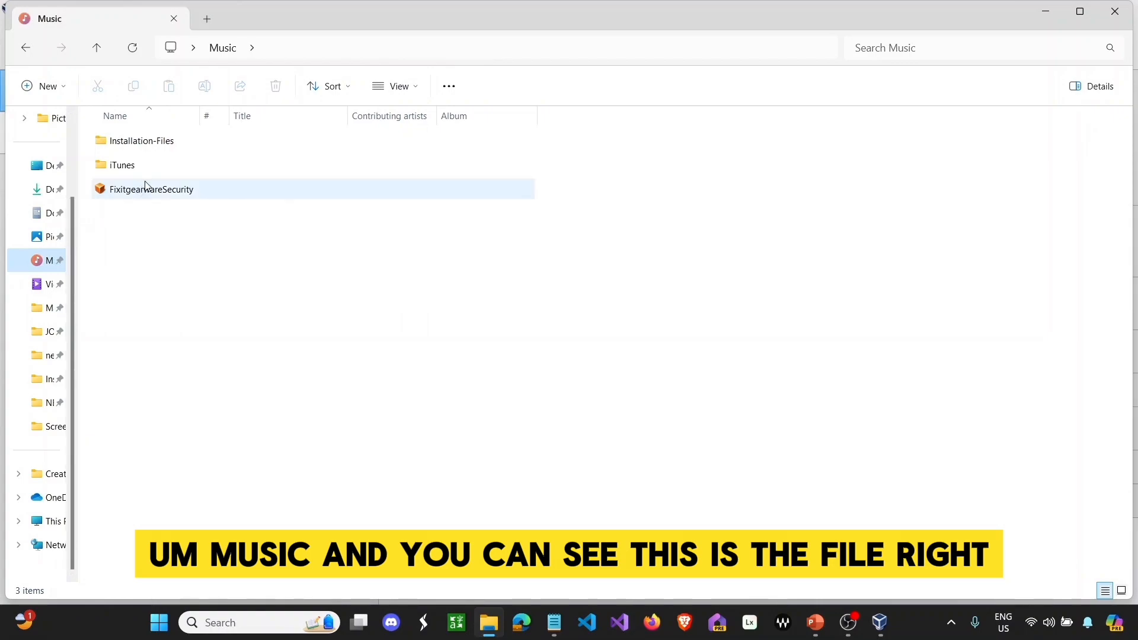
# - Remove the FixitgearwareSecurity machine from VirtualBox, choosing Delete all files
pyautogui.click(1046, 12)
pyautogui.rightClick(275, 108)
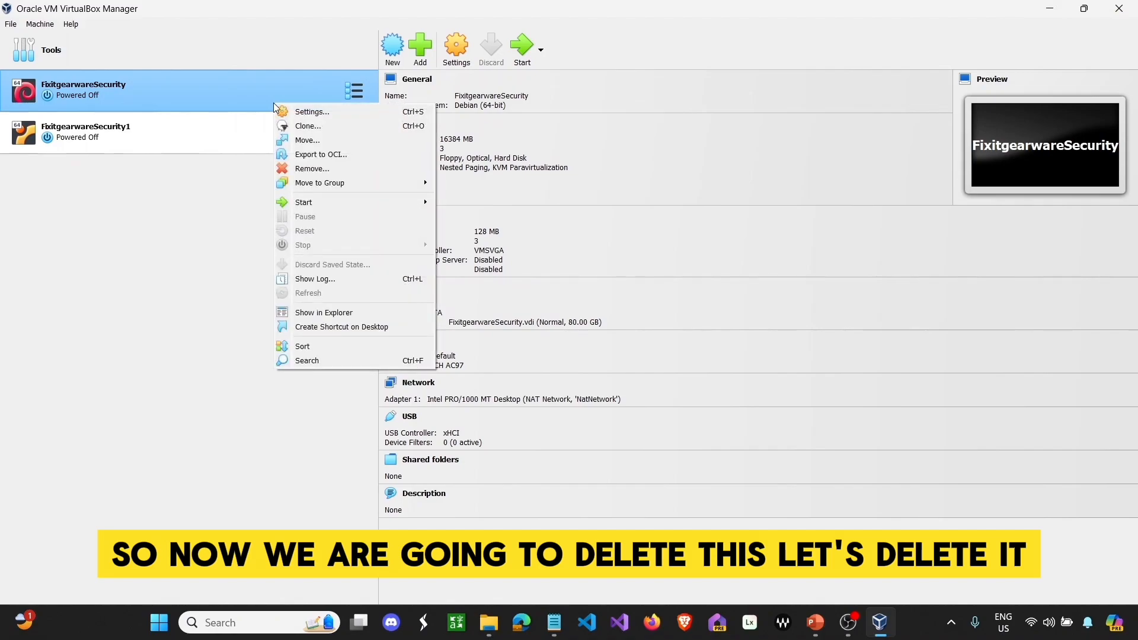
pyautogui.click(294, 166)
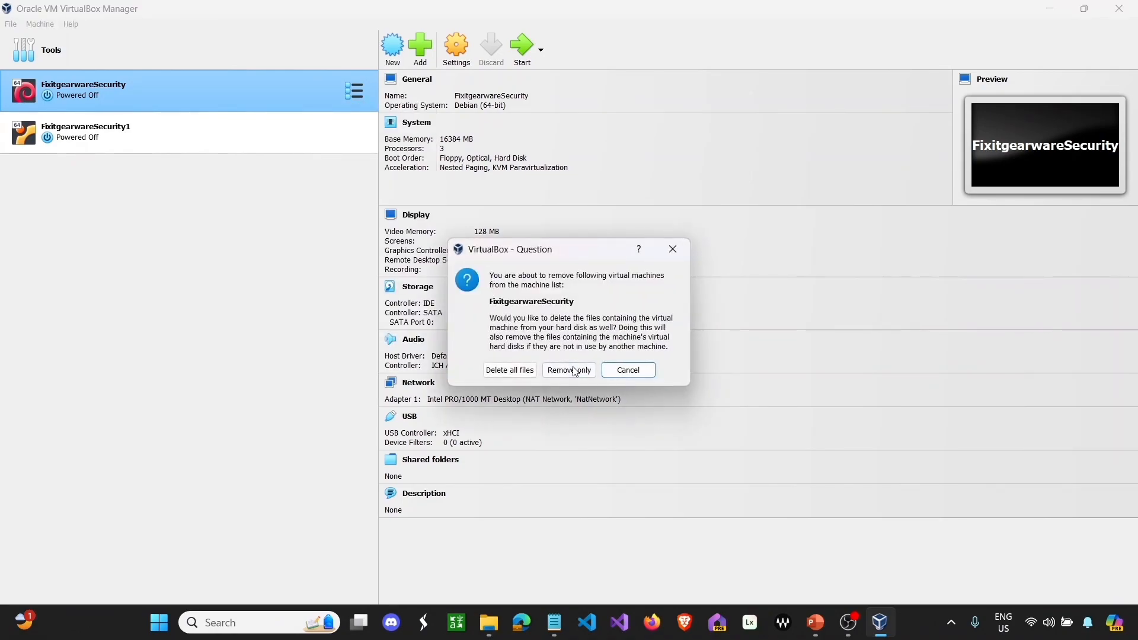
pyautogui.click(489, 373)
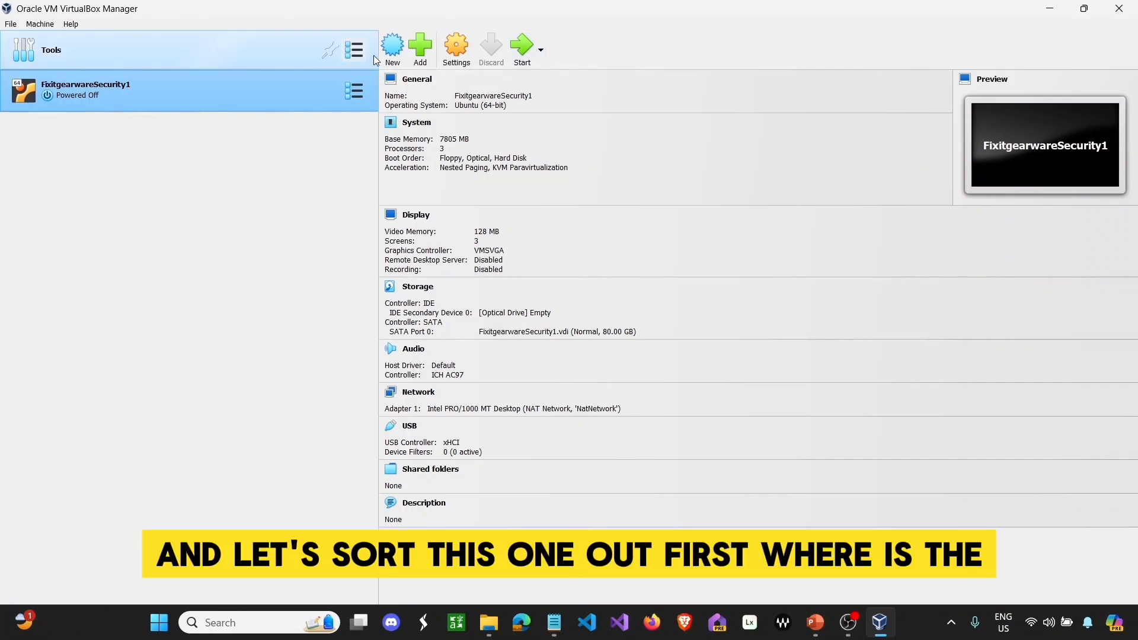
# - Insert the VBoxGuestAdditions_7.0.14 disc into FixitgearwareSecurity1's empty optical drive and start the machine
pyautogui.click(455, 48)
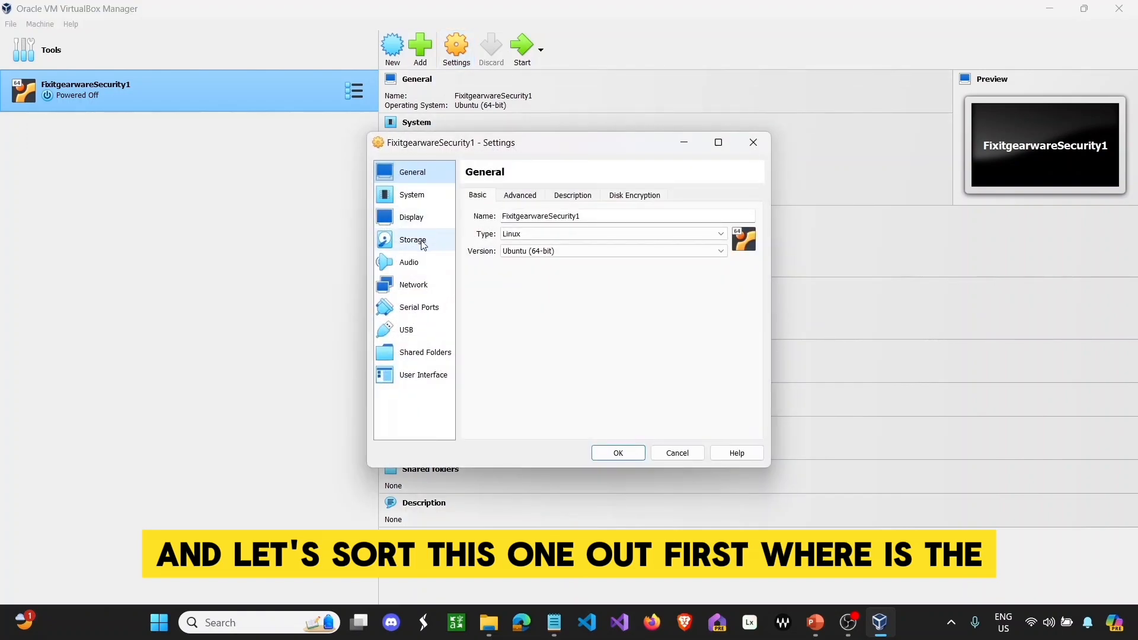
pyautogui.click(423, 245)
pyautogui.click(518, 230)
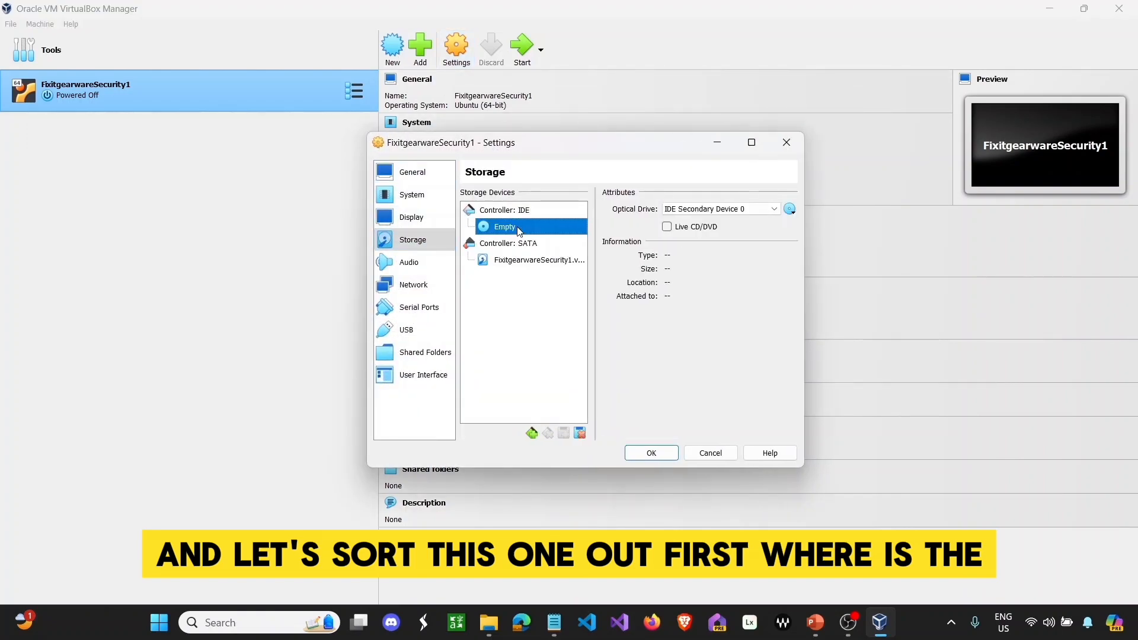
pyautogui.click(790, 210)
pyautogui.click(793, 240)
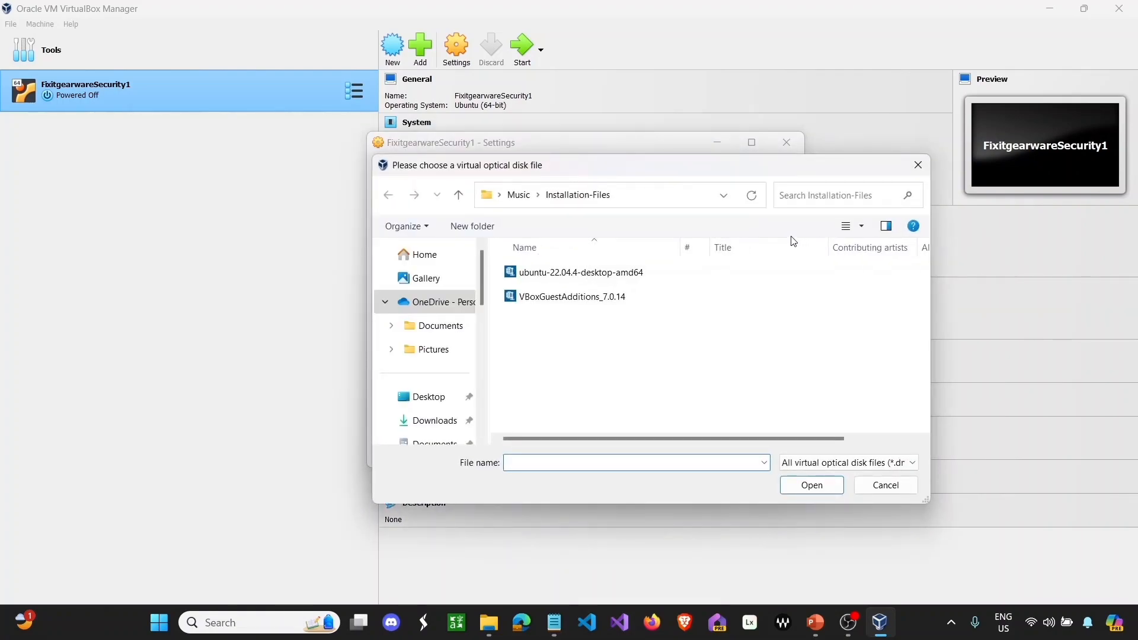
pyautogui.doubleClick(572, 297)
pyautogui.click(644, 449)
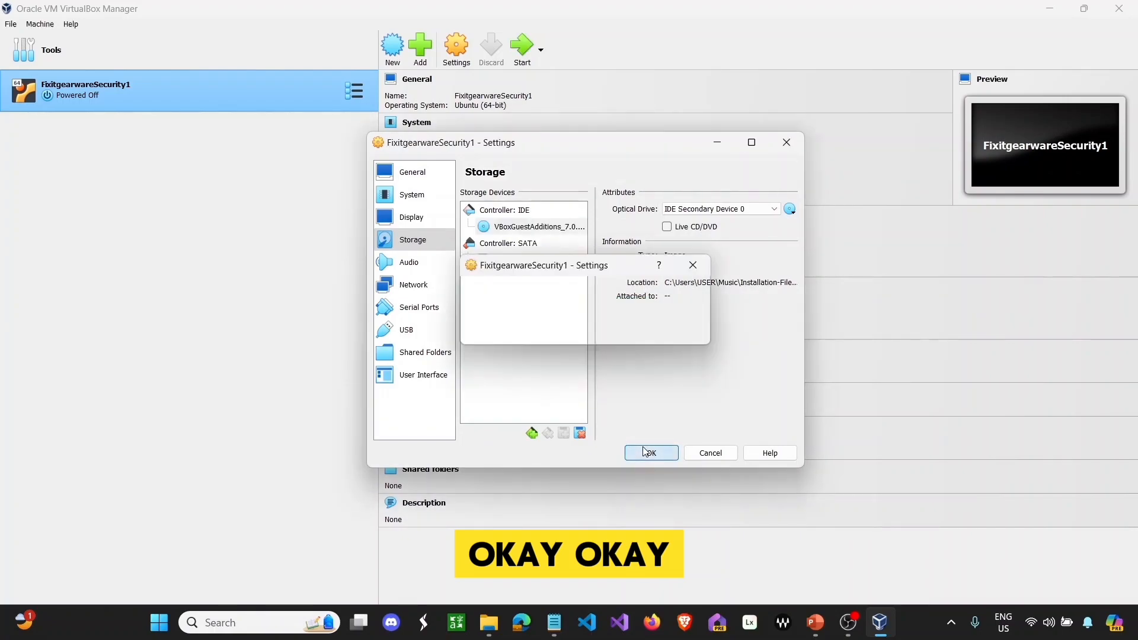
pyautogui.click(521, 42)
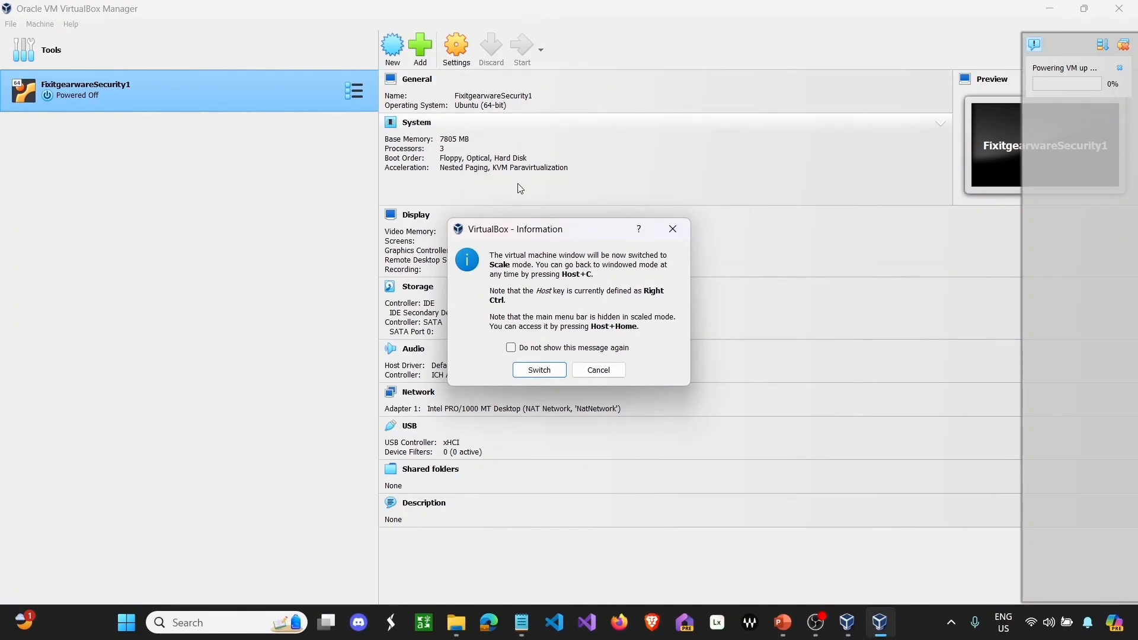
# - Accept scaled mode, log in as the Ubuntu user with the account password, and open the Guest Additions disc
pyautogui.click(556, 370)
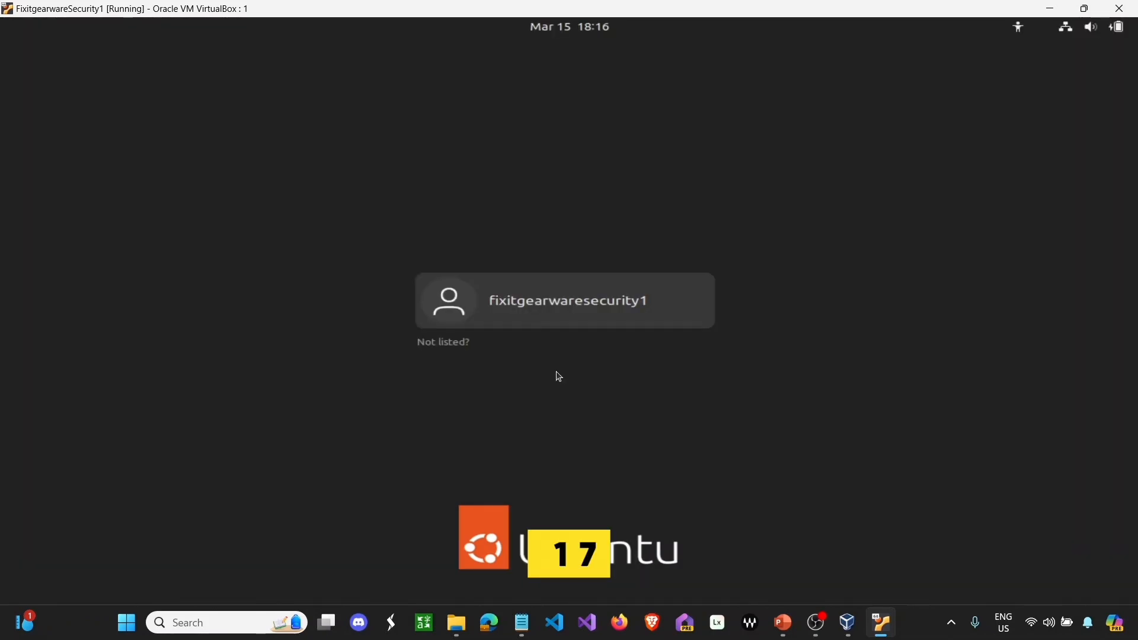
pyautogui.click(561, 312)
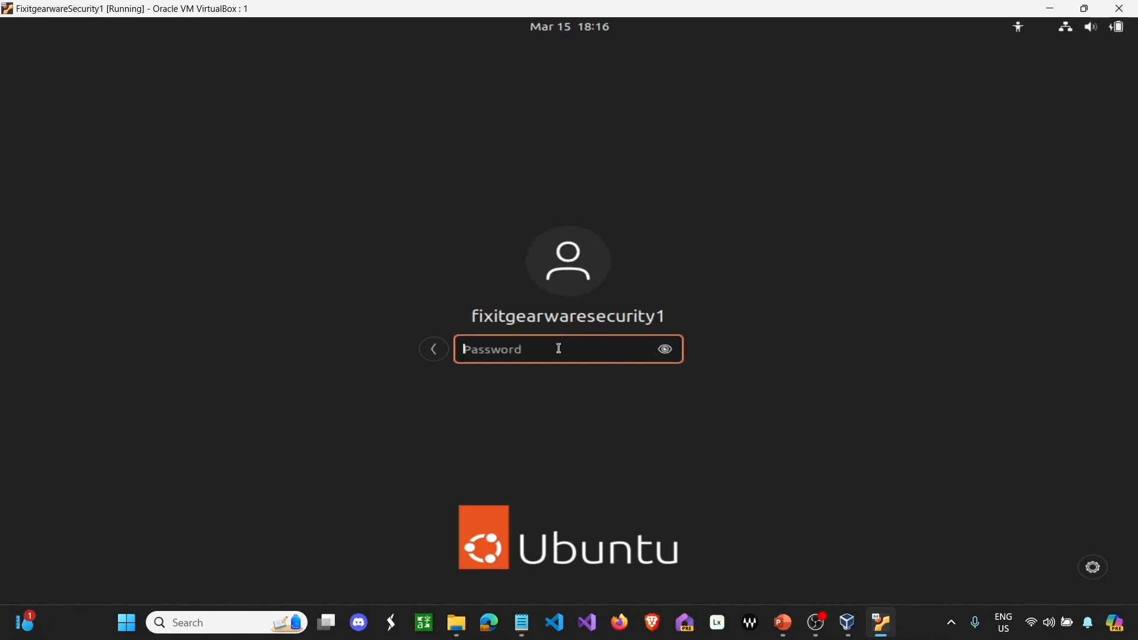
pyautogui.write('••••')
pyautogui.press('Return')
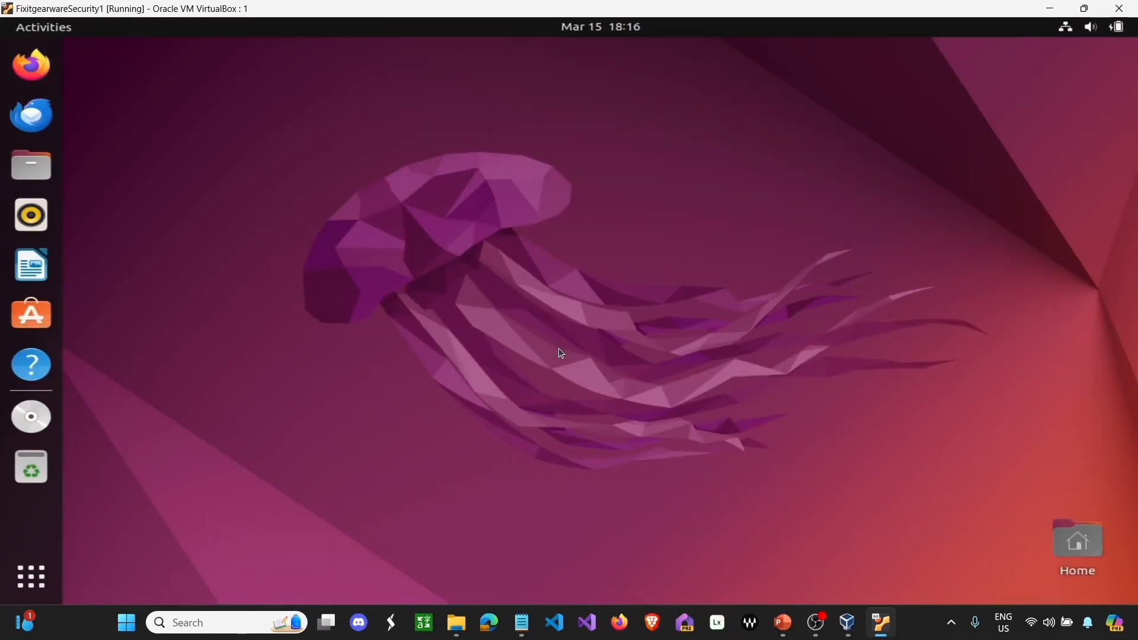
pyautogui.click(59, 419)
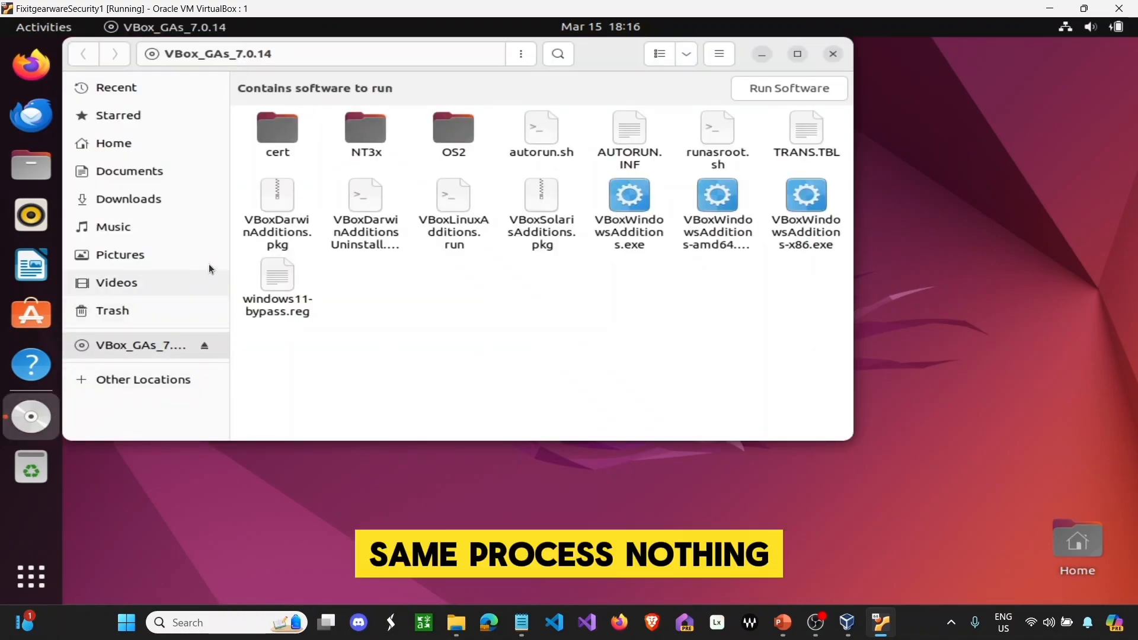
# - Open a terminal in the VBox_GAs_7.0.14 disc folder and list its files with ls
pyautogui.rightClick(400, 288)
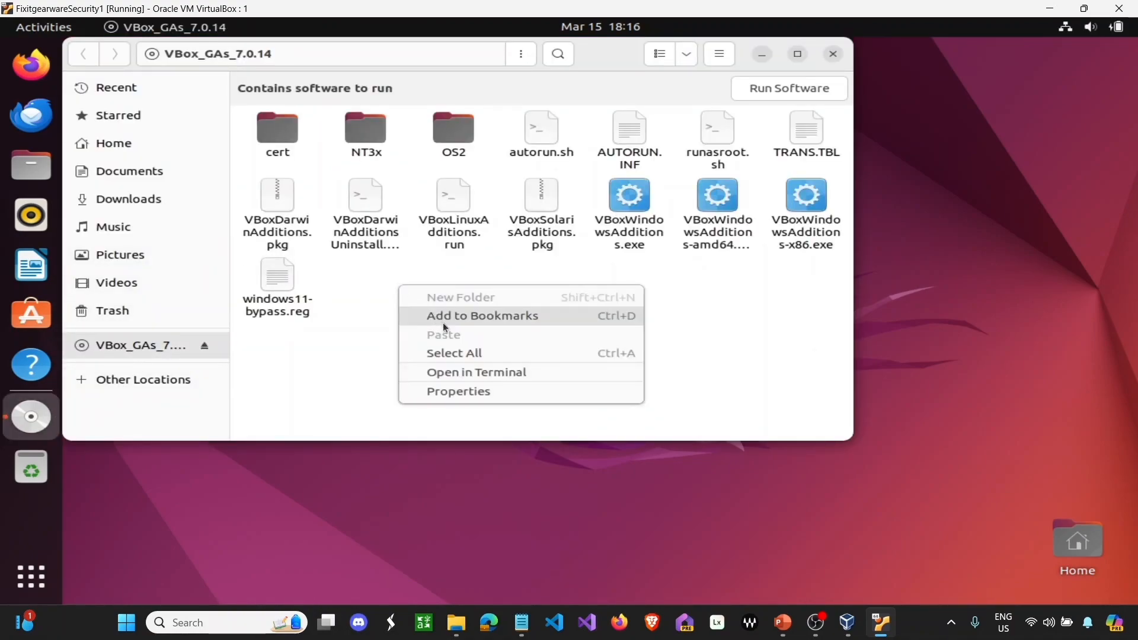
pyautogui.click(468, 371)
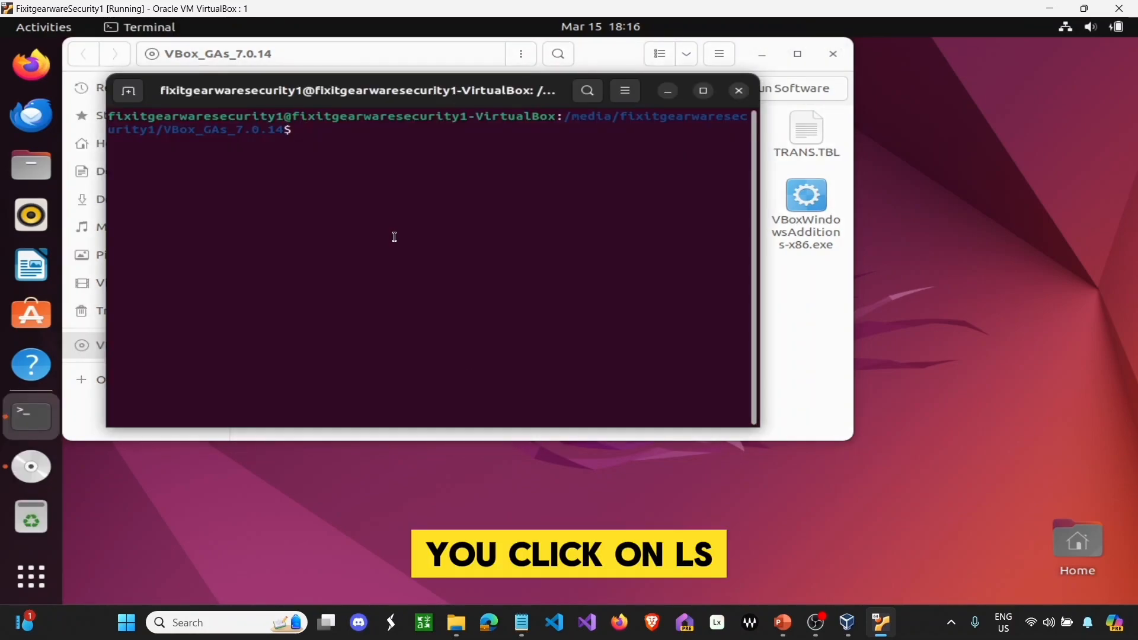
pyautogui.write('ls')
pyautogui.press('Return')
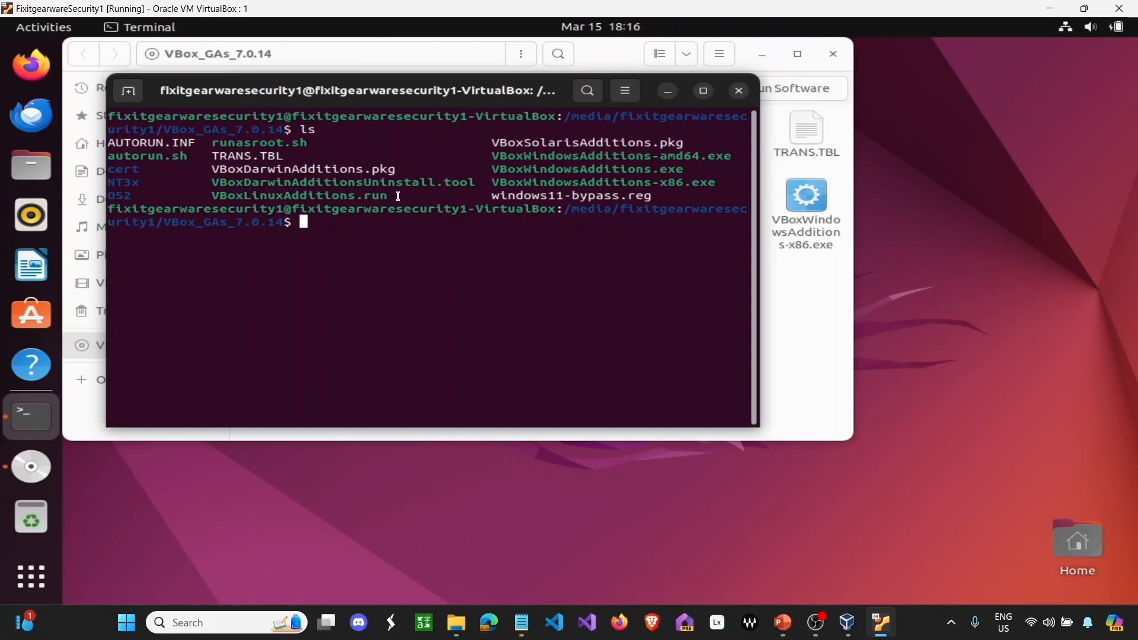
# - Copy the VBoxLinuxAdditions.run file name and type 'chmod +x' at the prompt
pyautogui.moveTo(392, 196); pyautogui.dragTo(224, 194)
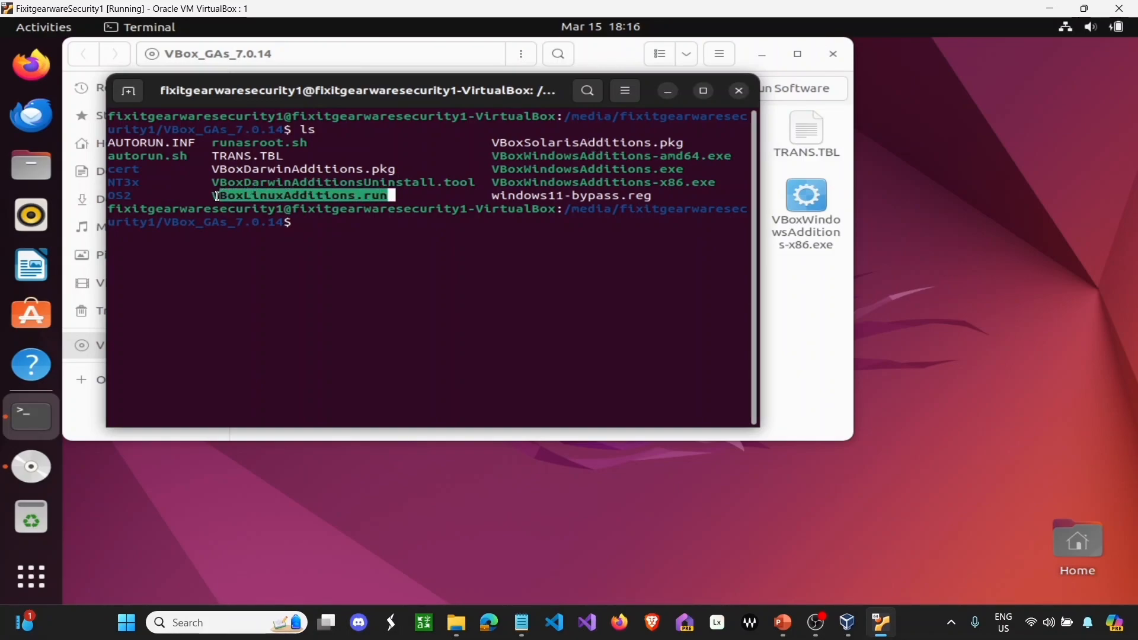
pyautogui.rightClick(226, 200)
pyautogui.click(266, 207)
pyautogui.click(336, 220)
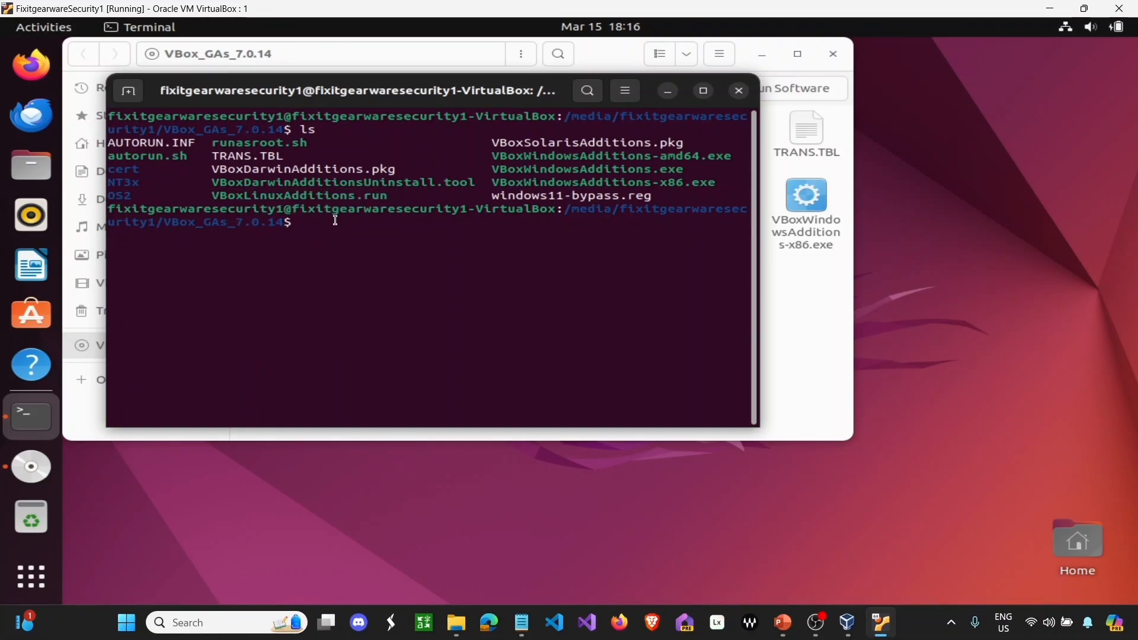
pyautogui.write('chmod +x')
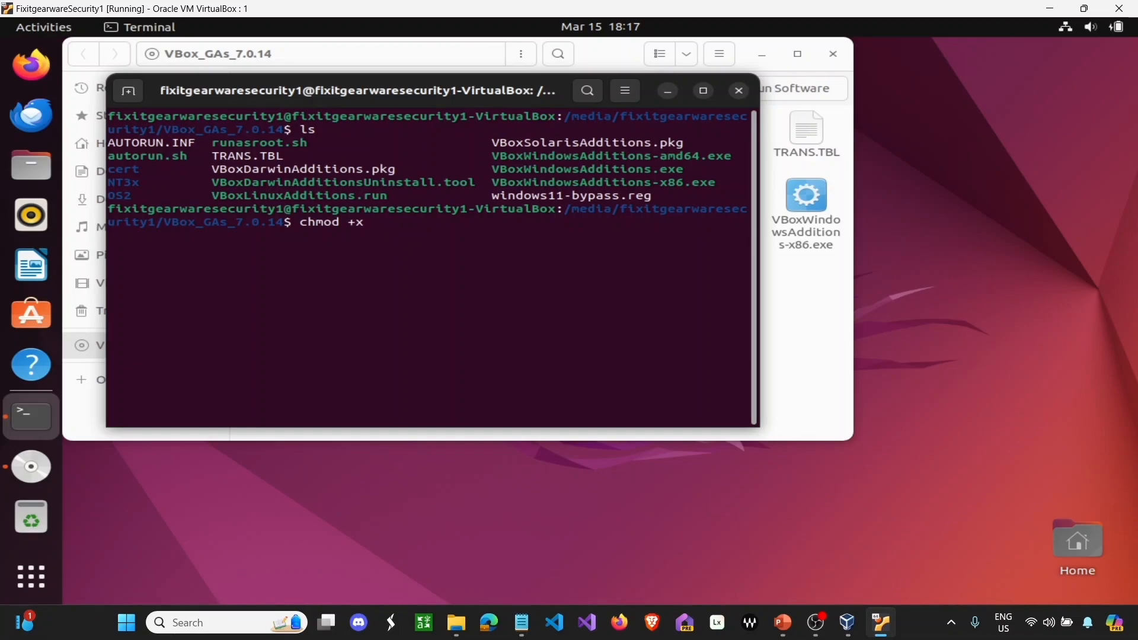
# - Run 'chmod +x VBoxLinuxAdditions.run' to make the installer executable
pyautogui.rightClick(392, 224)
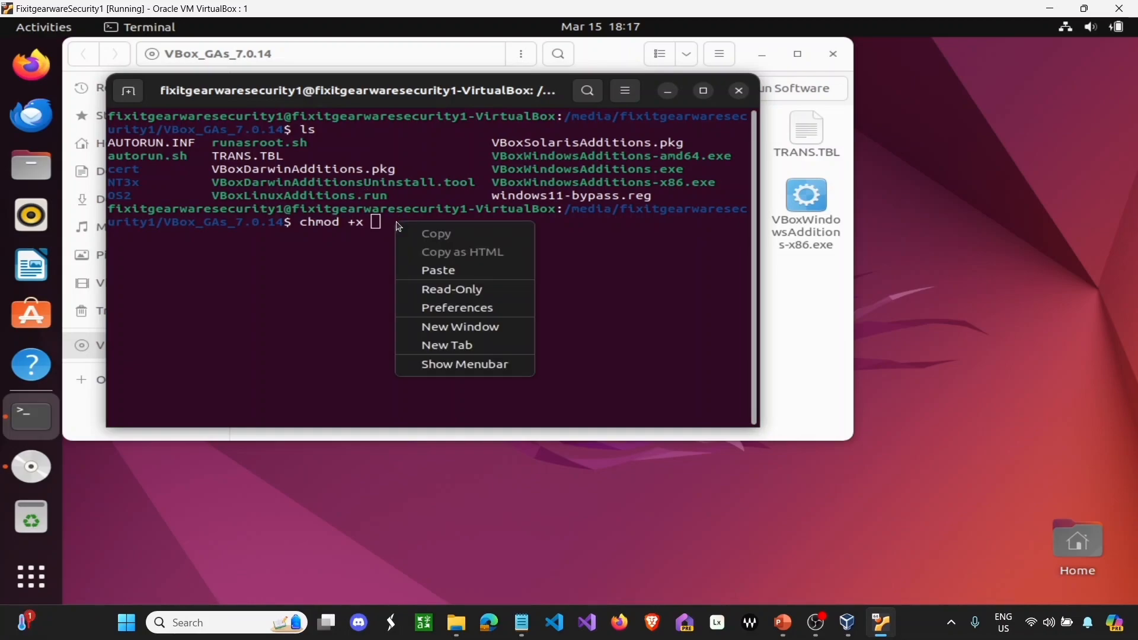
pyautogui.click(427, 267)
pyautogui.press('Return')
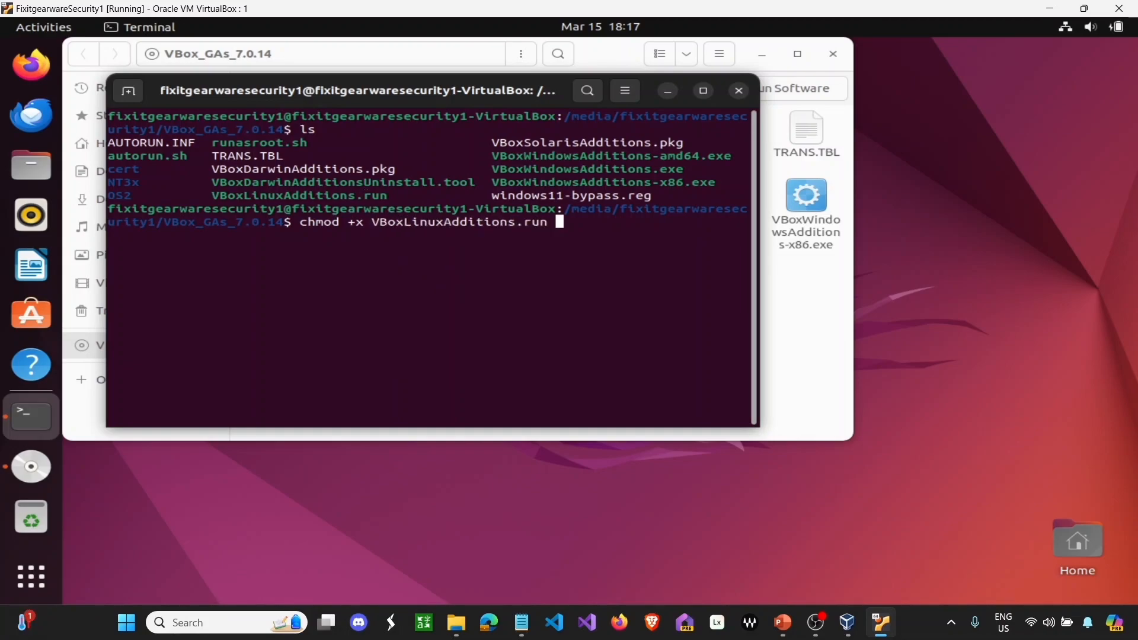
pyautogui.press('Return')
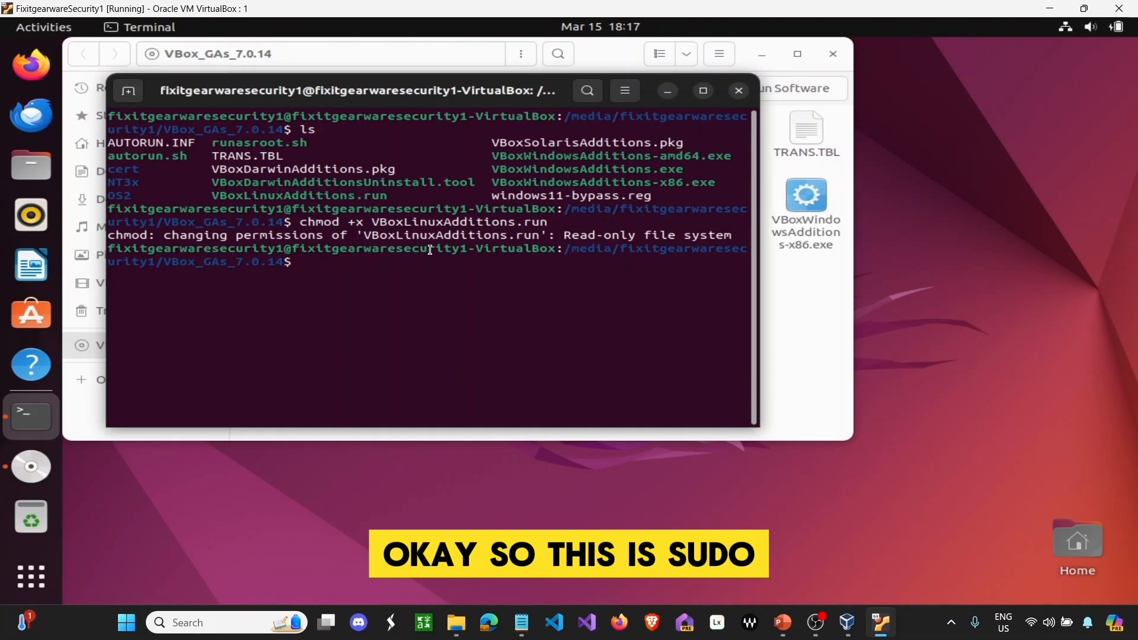
# - Run 'sudo sh ./VBoxLinuxAdditions.run' and submit the sudo password
pyautogui.write('sudo ')
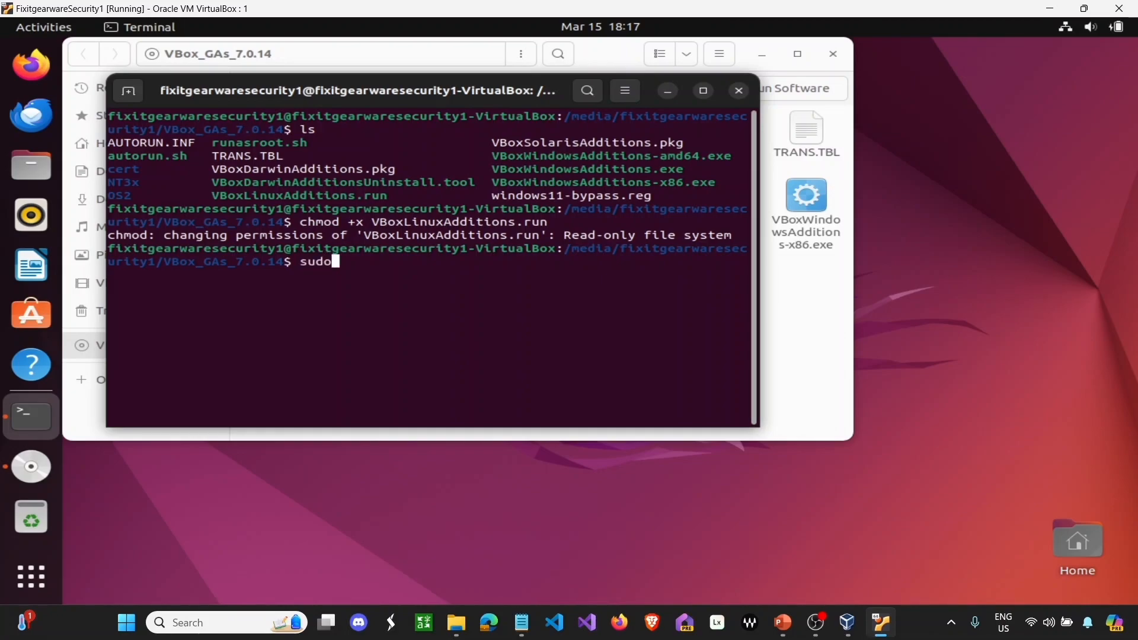
pyautogui.write('sh ,')
pyautogui.press('BackSpace')
pyautogui.write('./')
pyautogui.rightClick(399, 267)
pyautogui.click(432, 321)
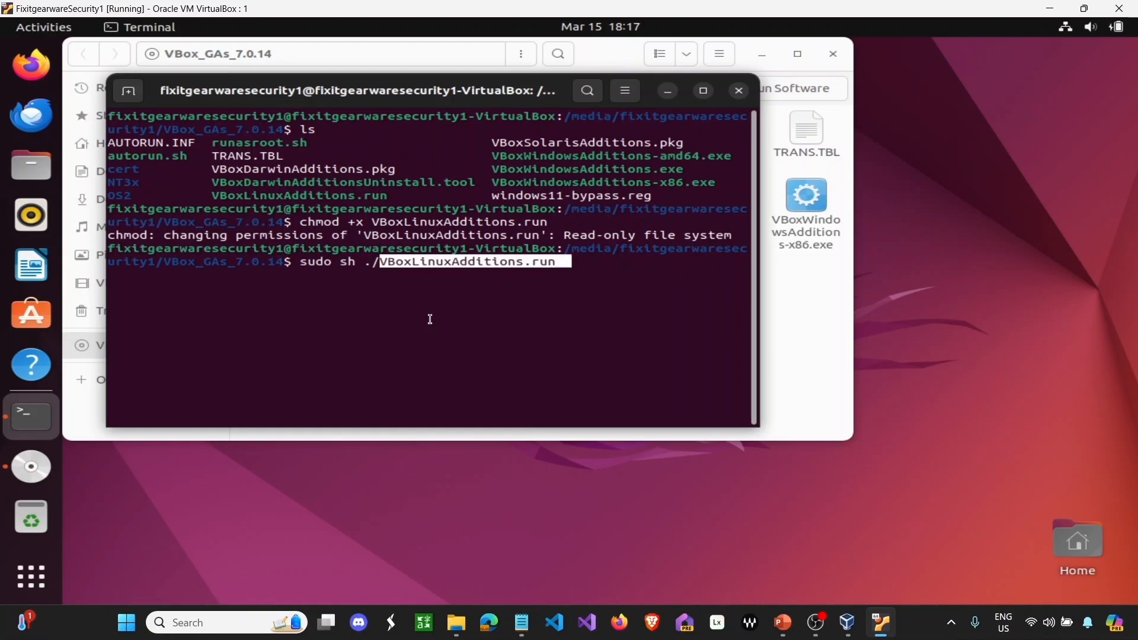
pyautogui.press('Return')
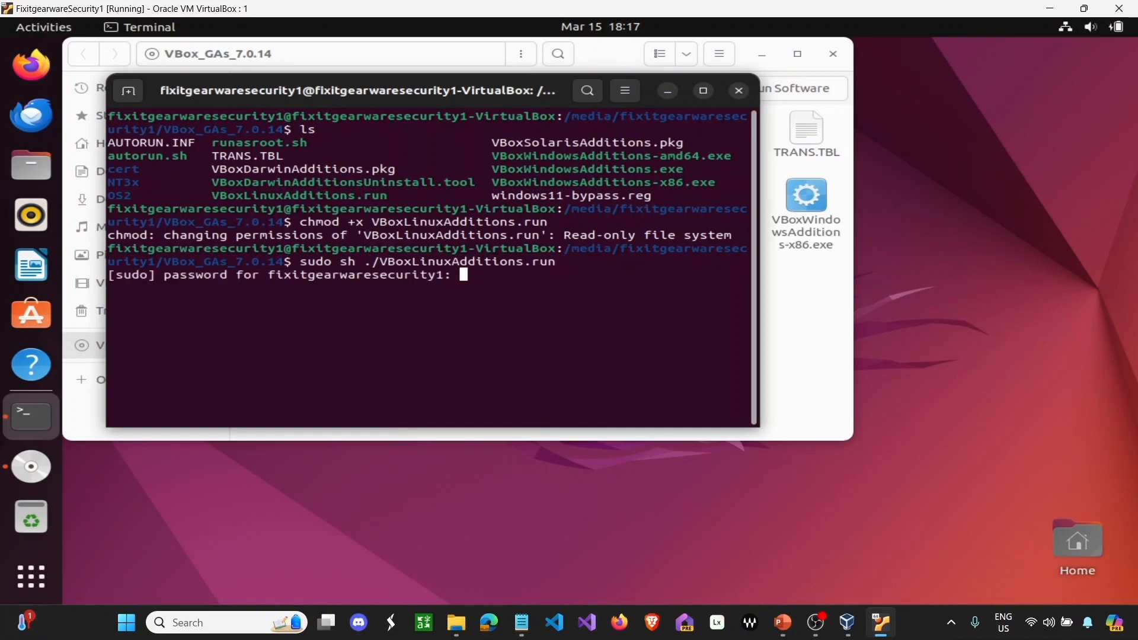
pyautogui.press('Return')
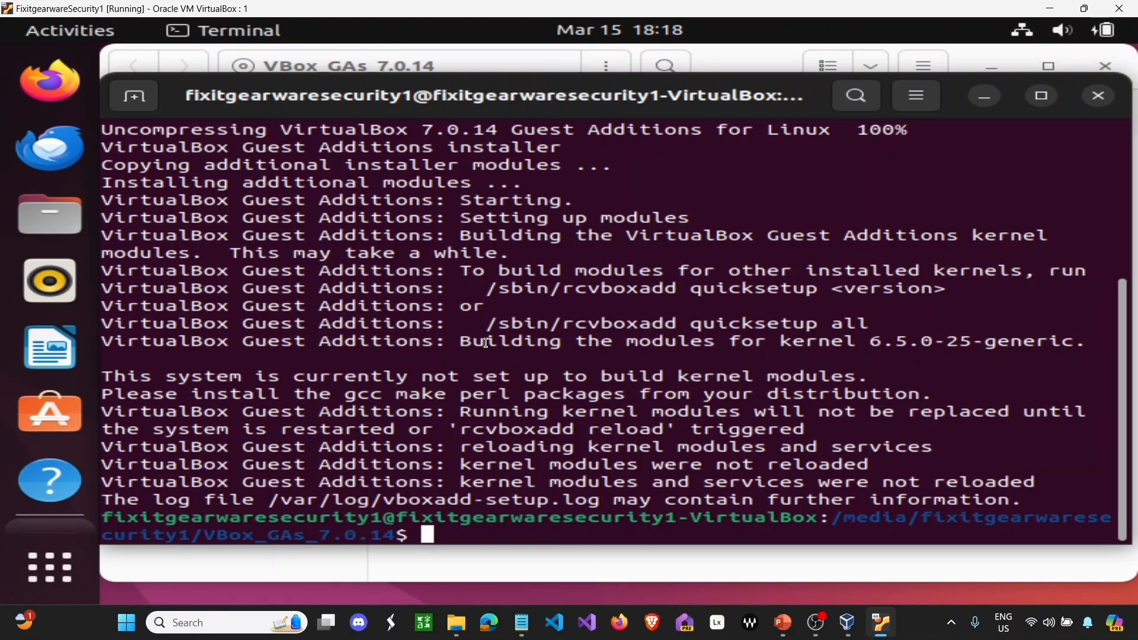
# - Restart the Ubuntu guest with the reboot command
pyautogui.write('ew')
pyautogui.press('BackSpace')
pyautogui.press('BackSpace')
pyautogui.write('reb')
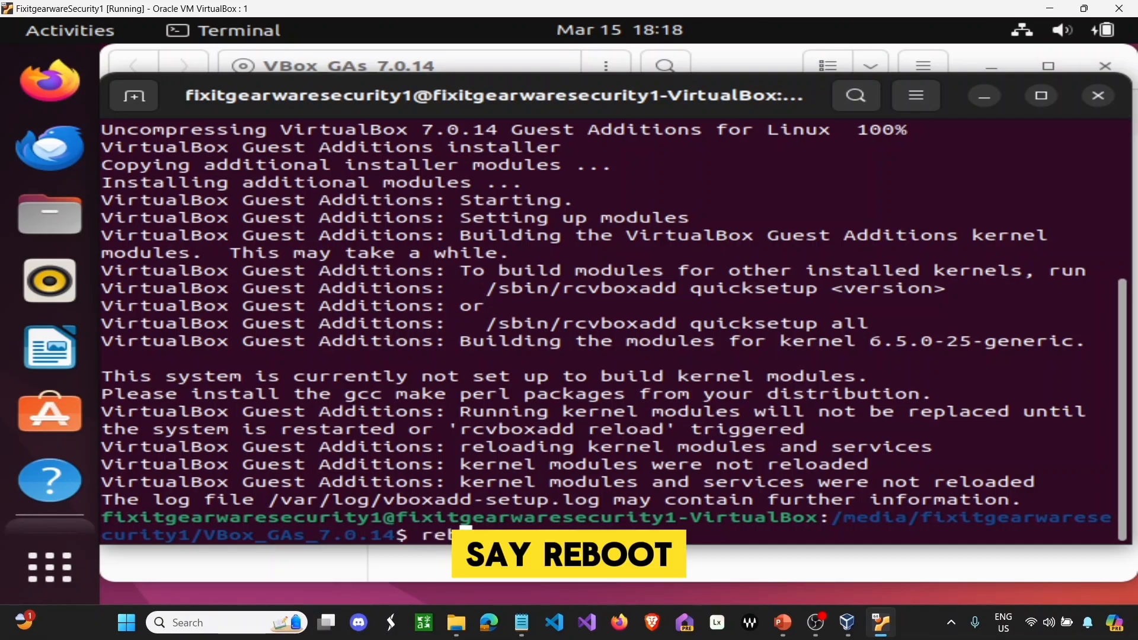
pyautogui.write('oot')
pyautogui.press('Return')
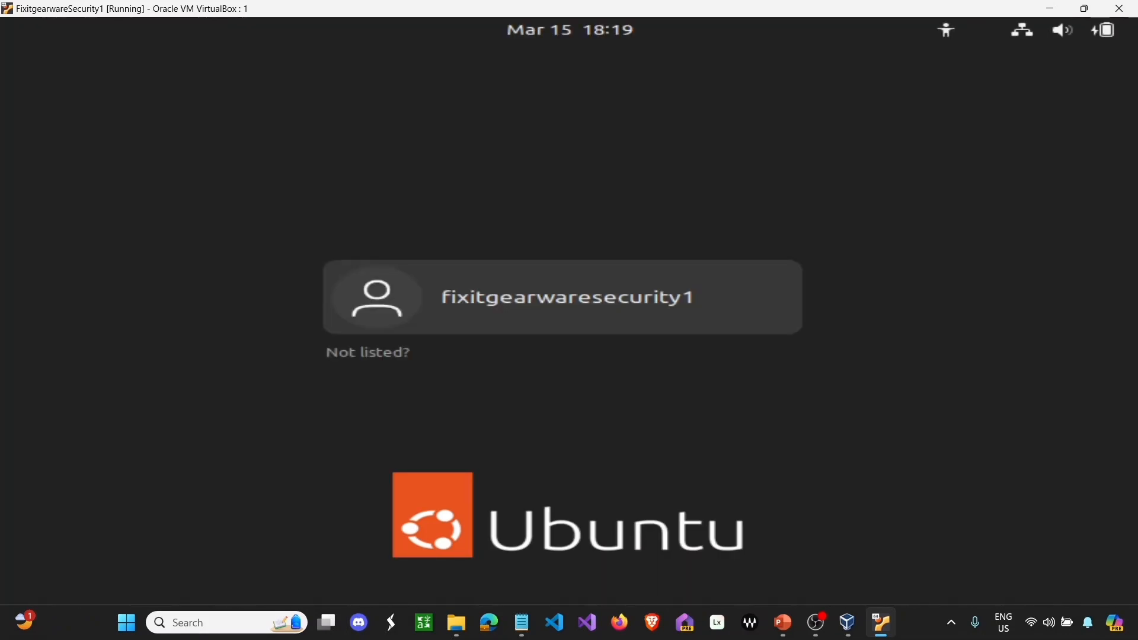
# - Log back in as the Ubuntu user with the account password
pyautogui.press('Return')
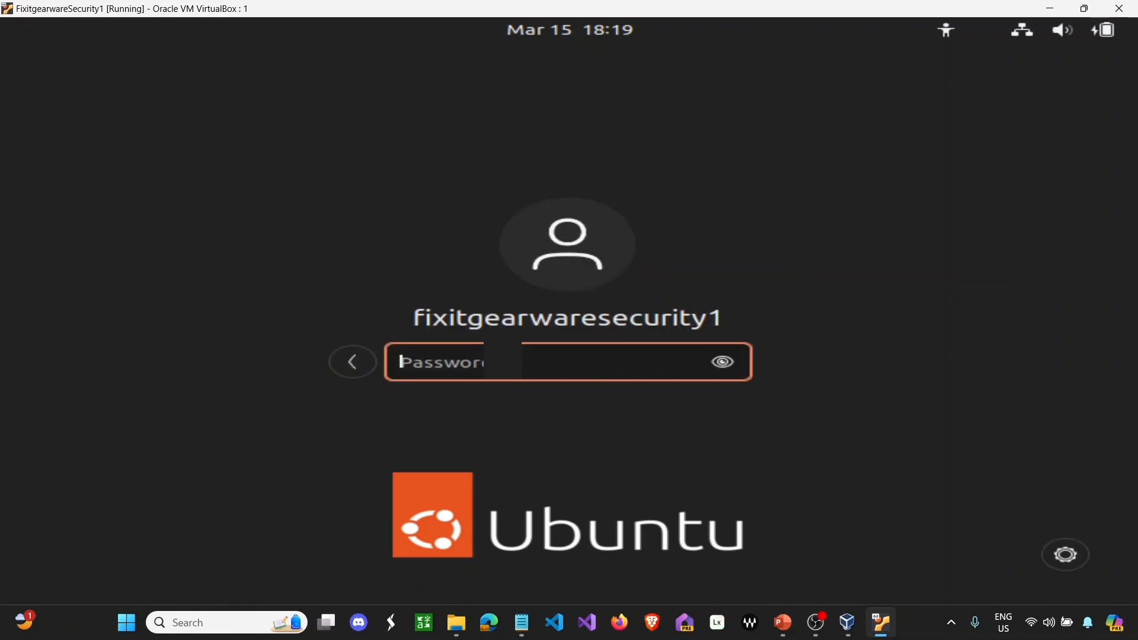
pyautogui.write('****')
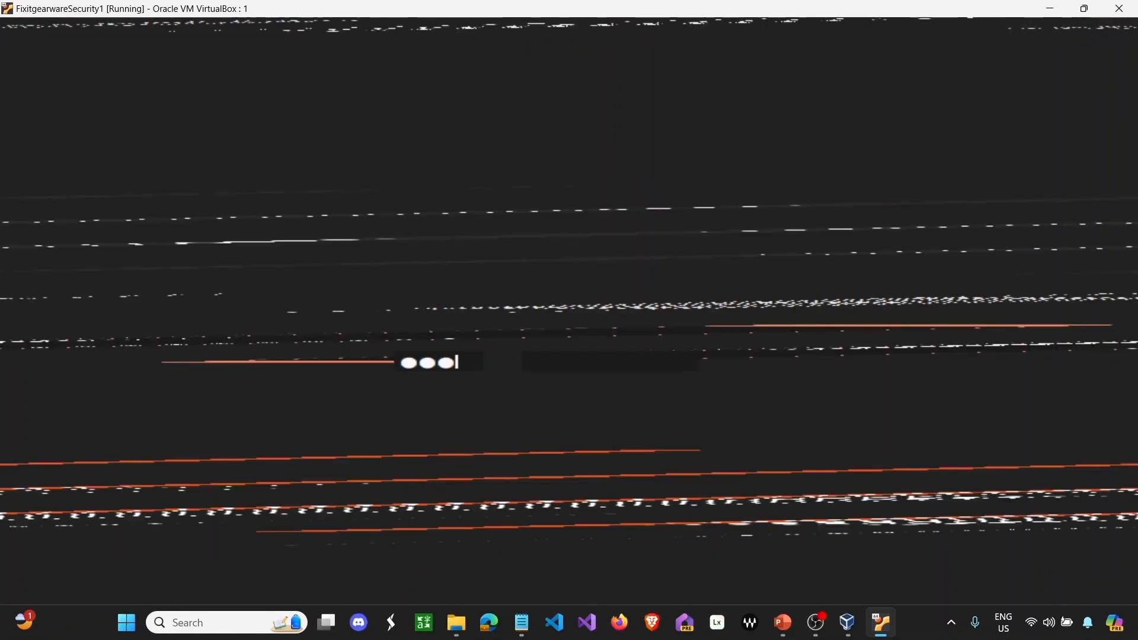
pyautogui.press('Return')
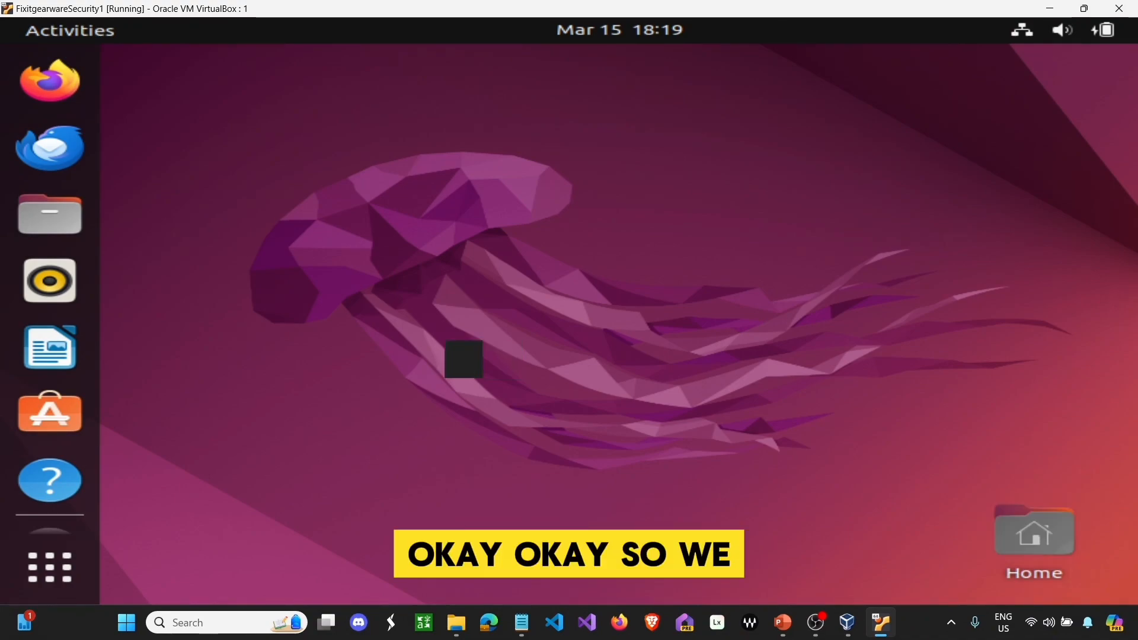
# - Open Display Settings from the desktop and first select 1920 × 1080 (16:9) resolution
pyautogui.scroll(-2, 71, 283)
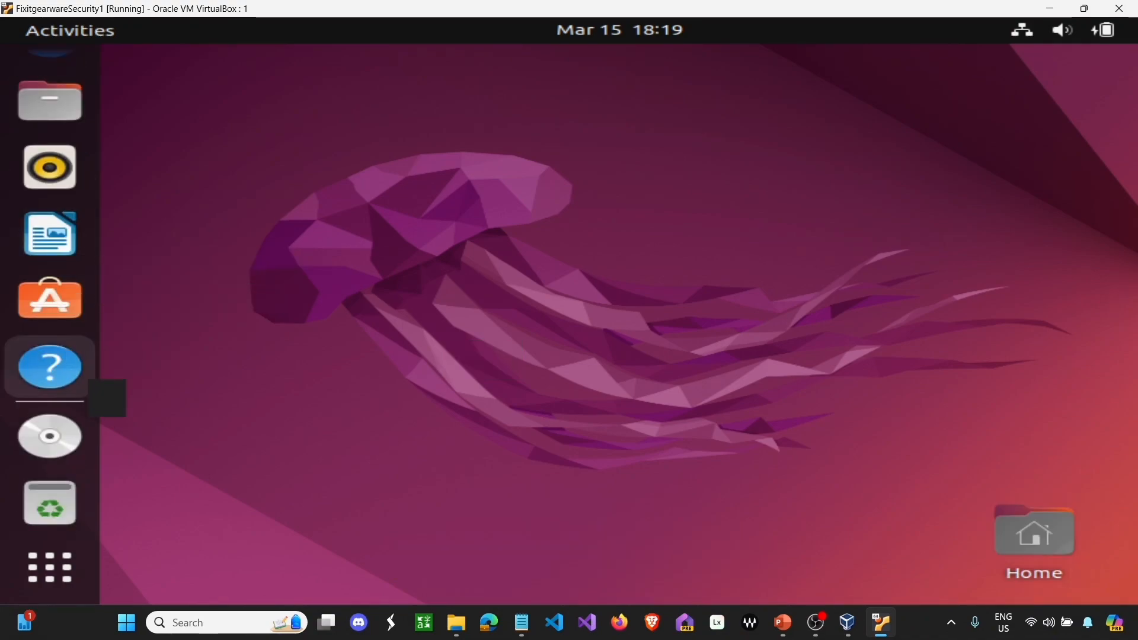
pyautogui.rightClick(253, 256)
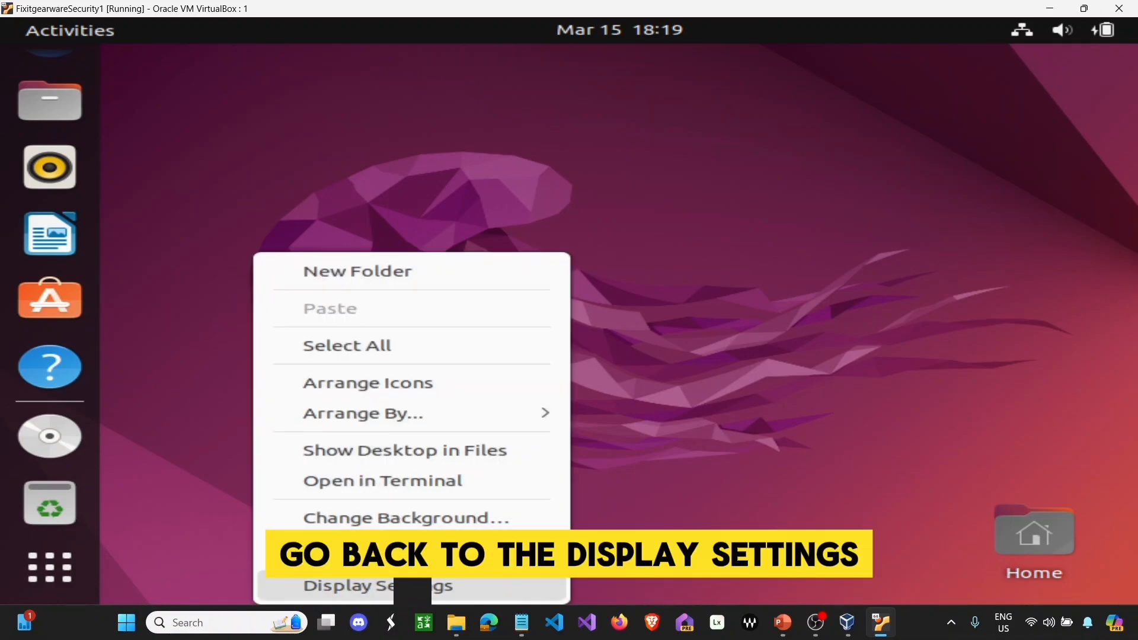
pyautogui.click(414, 587)
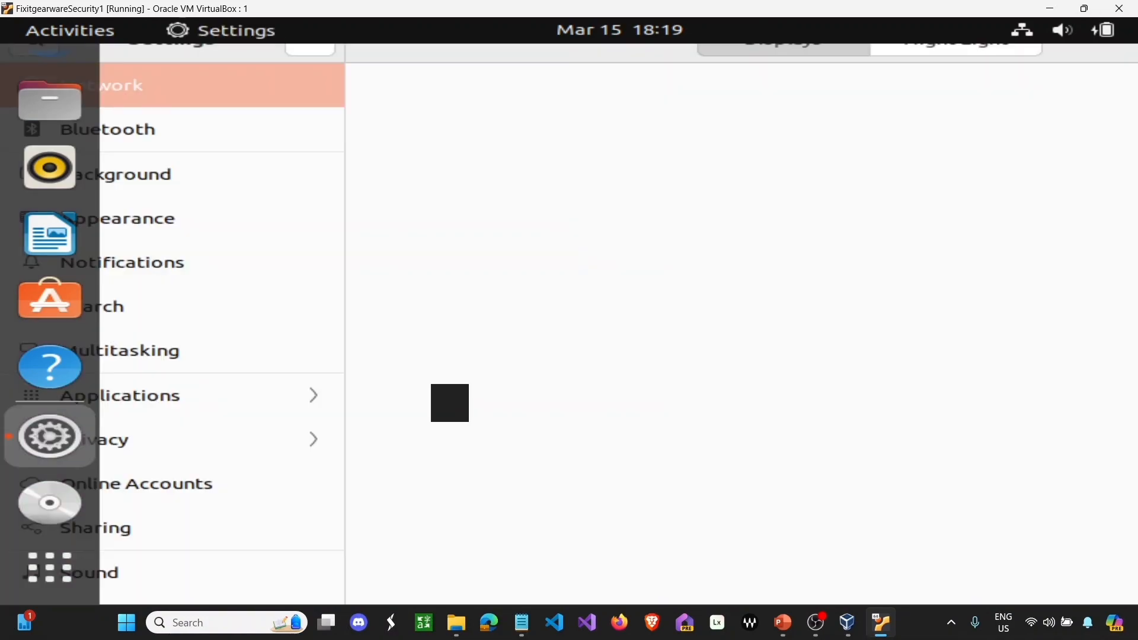
pyautogui.click(918, 231)
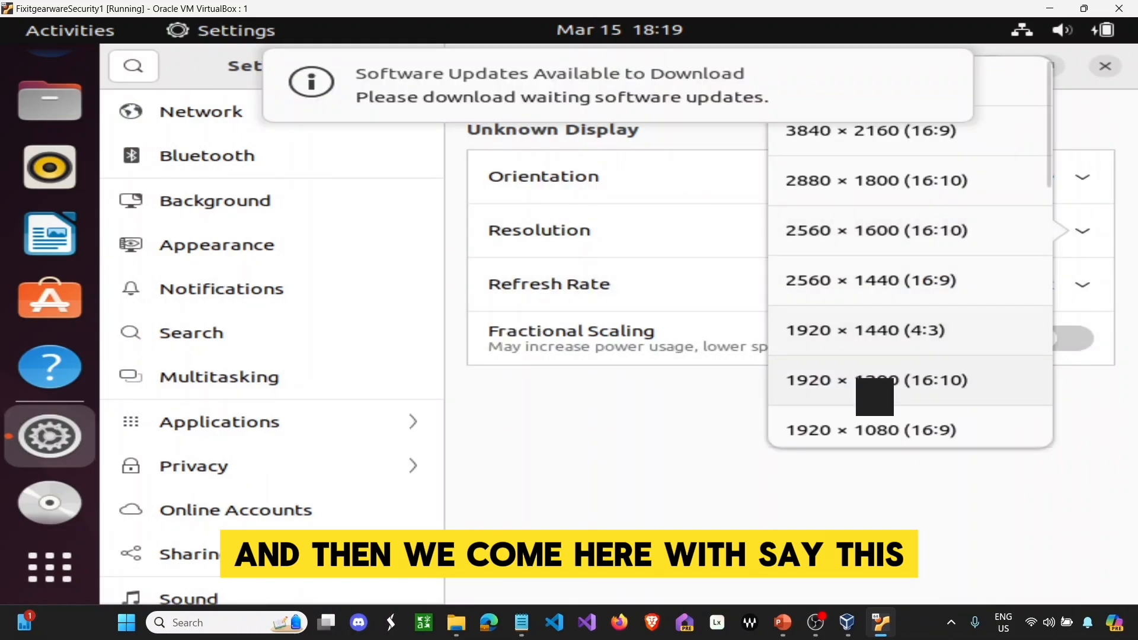
pyautogui.click(877, 424)
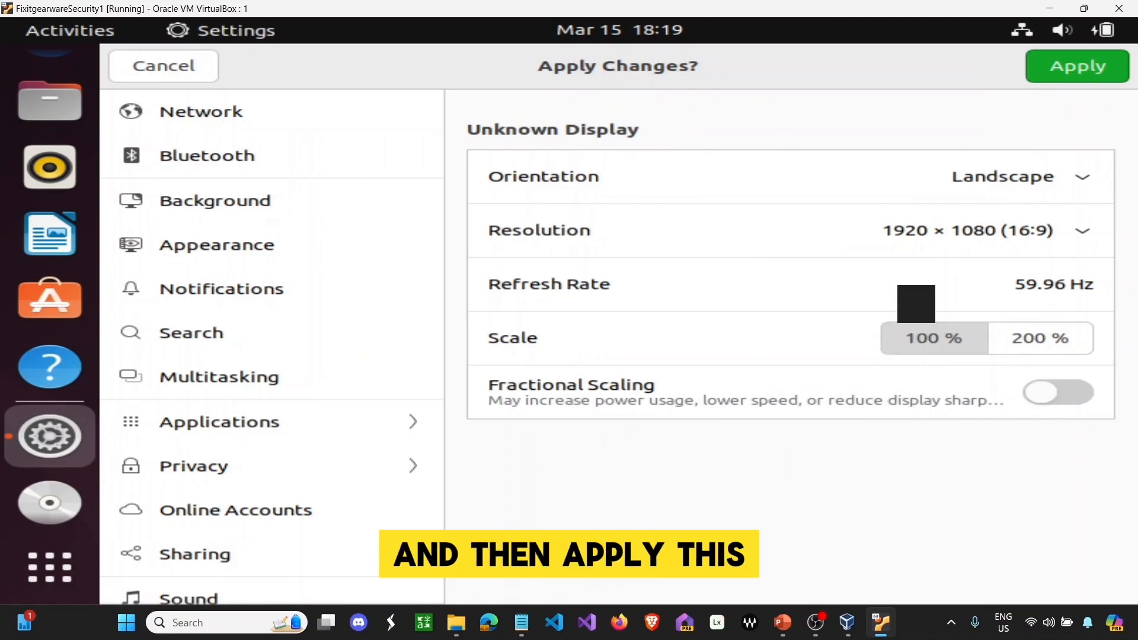
pyautogui.doubleClick(1053, 47)
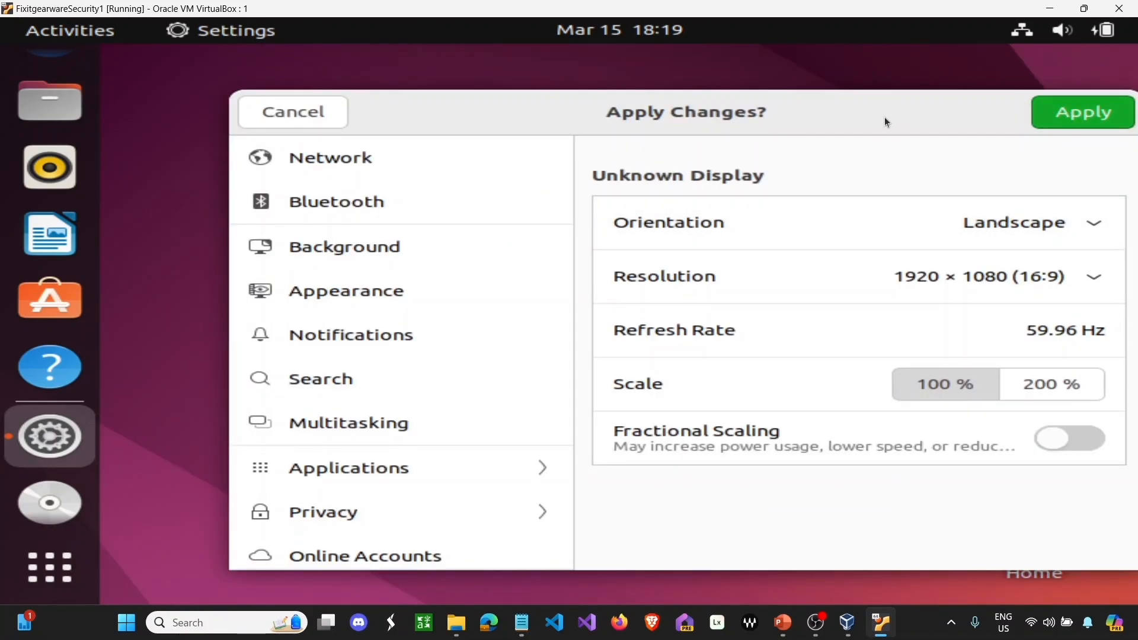
# - Switch the resolution to 1680 × 1050 (16:10), apply, keep the changes, and close Settings
pyautogui.click(936, 276)
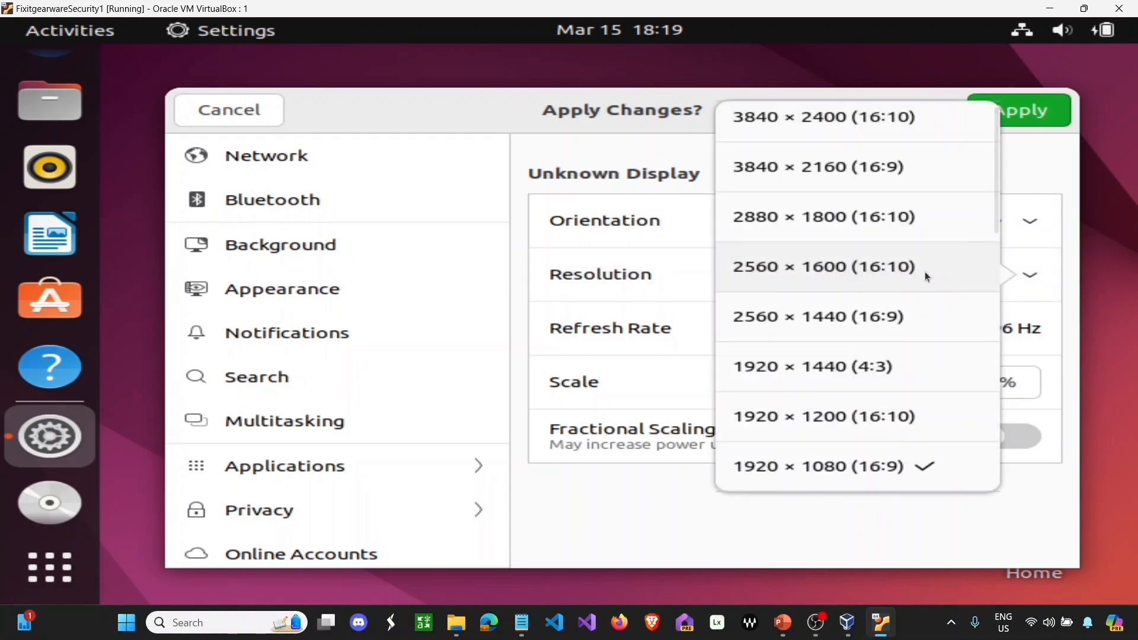
pyautogui.scroll(-6, 915, 314)
pyautogui.scroll(-2, 913, 311)
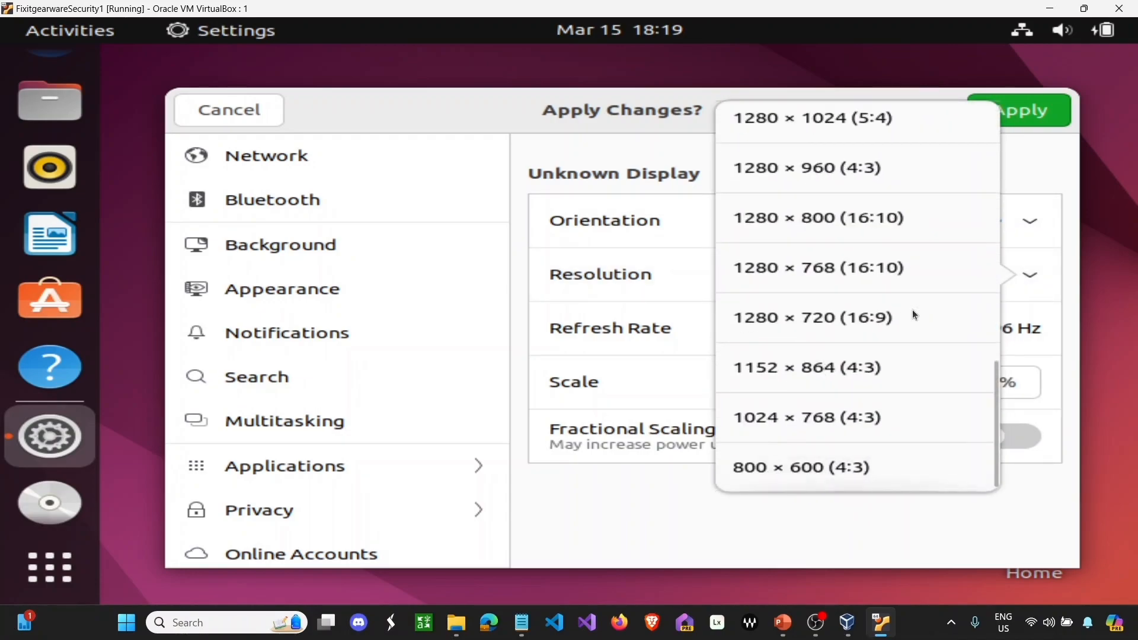
pyautogui.scroll(5, 856, 314)
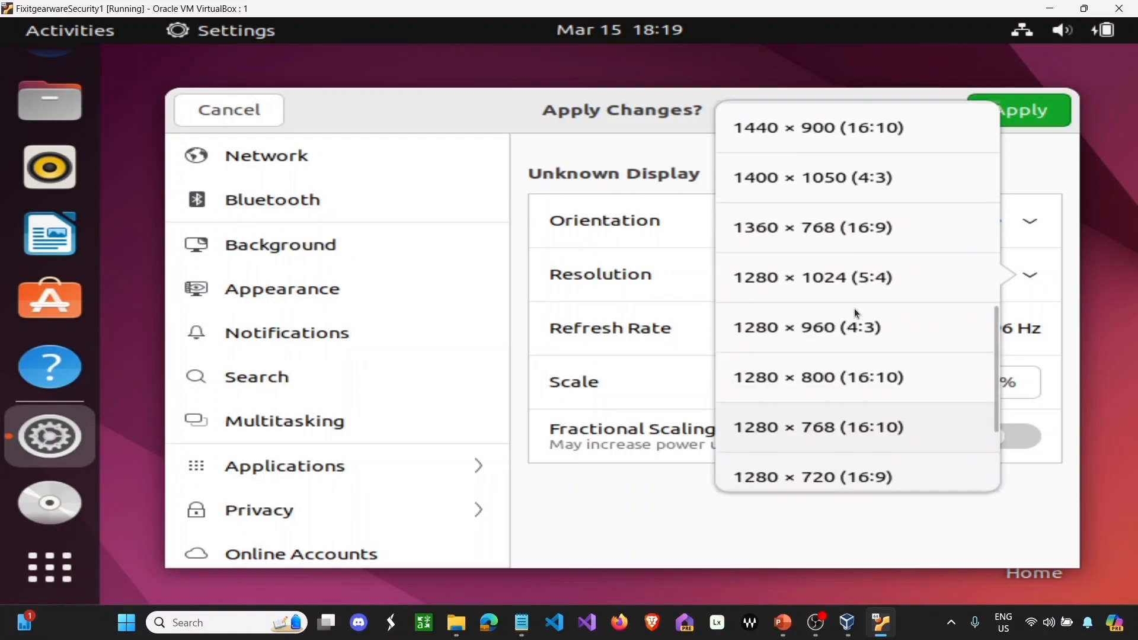
pyautogui.scroll(3, 857, 313)
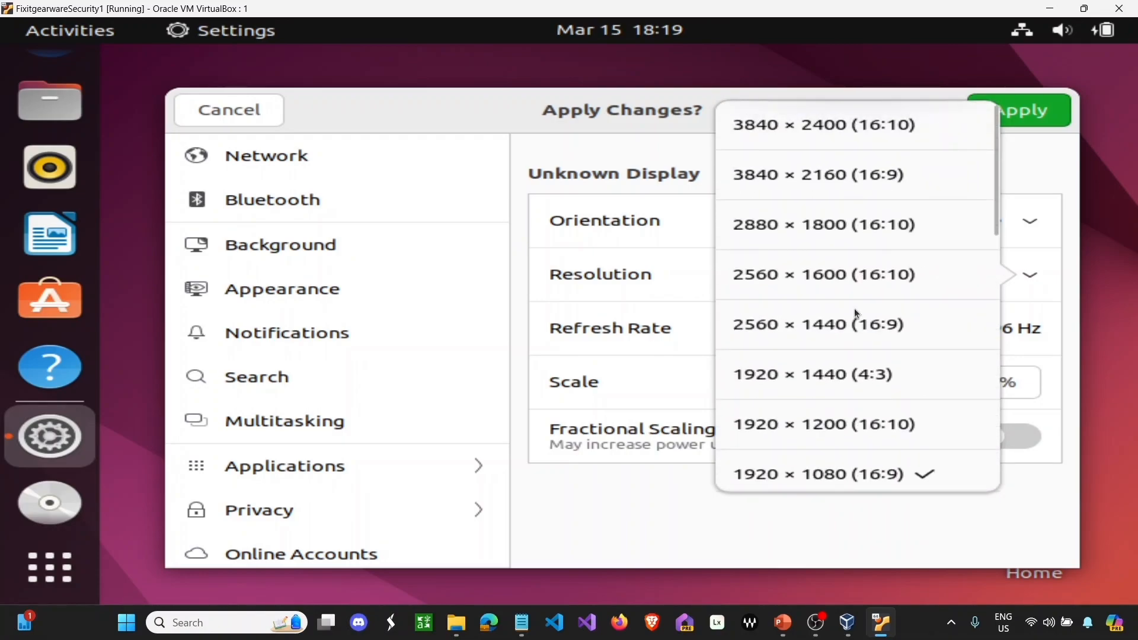
pyautogui.scroll(-3, 856, 313)
pyautogui.scroll(-3, 857, 314)
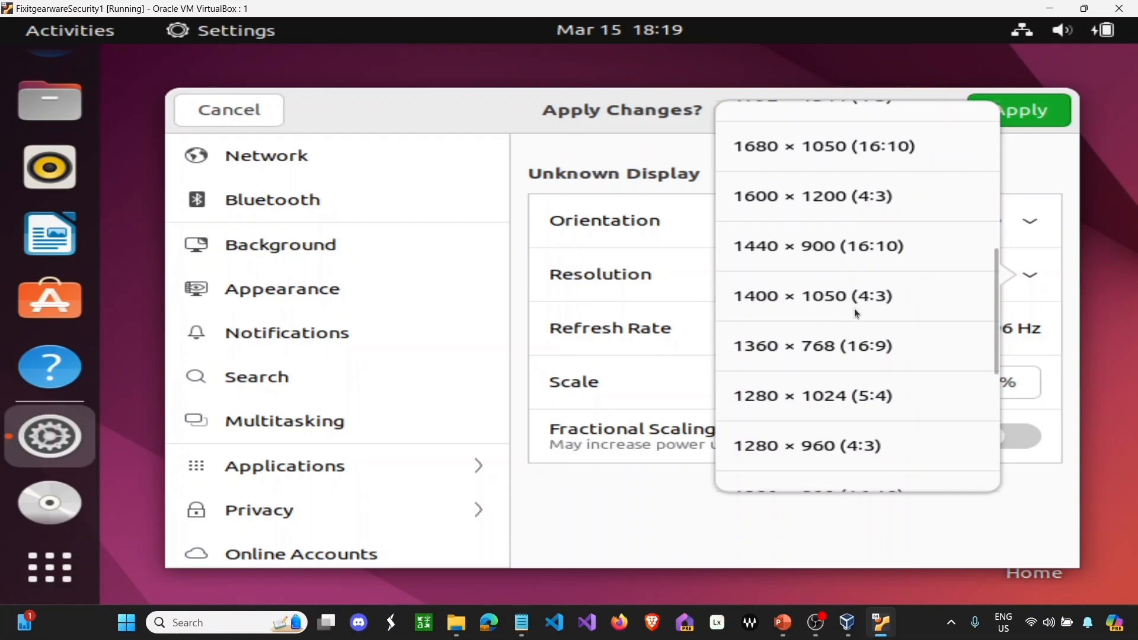
pyautogui.scroll(-3, 855, 309)
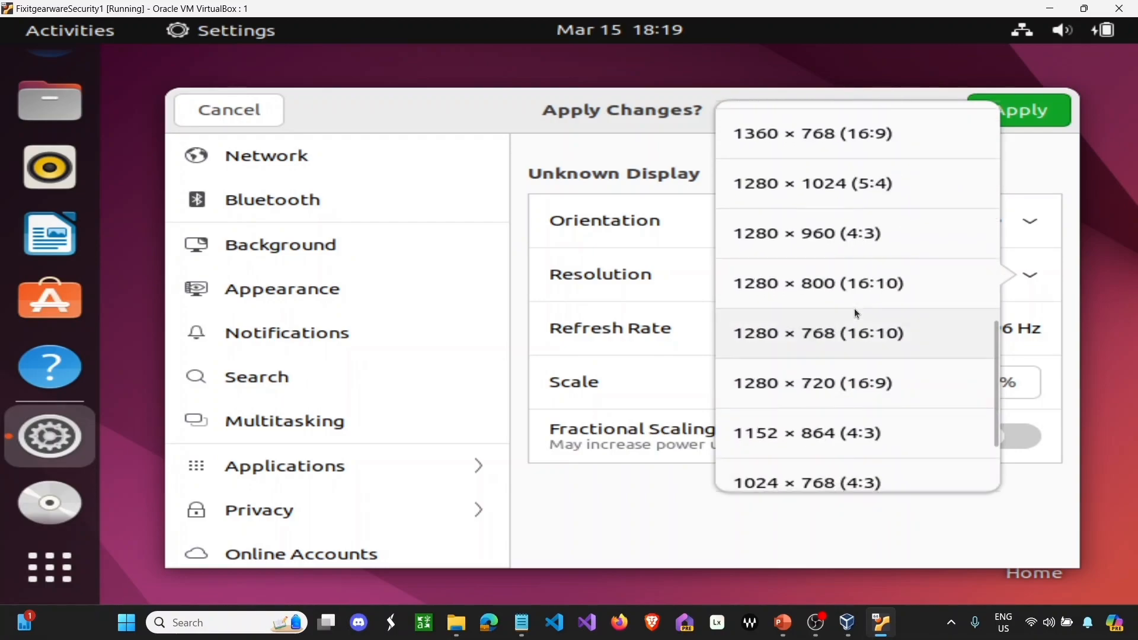
pyautogui.scroll(4, 855, 308)
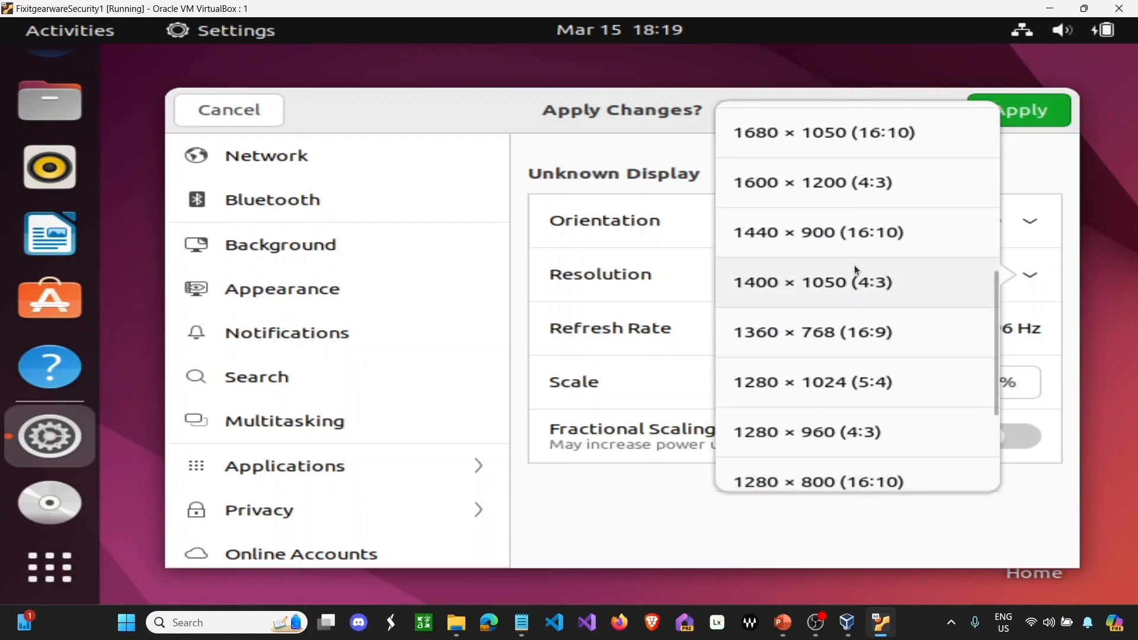
pyautogui.click(854, 151)
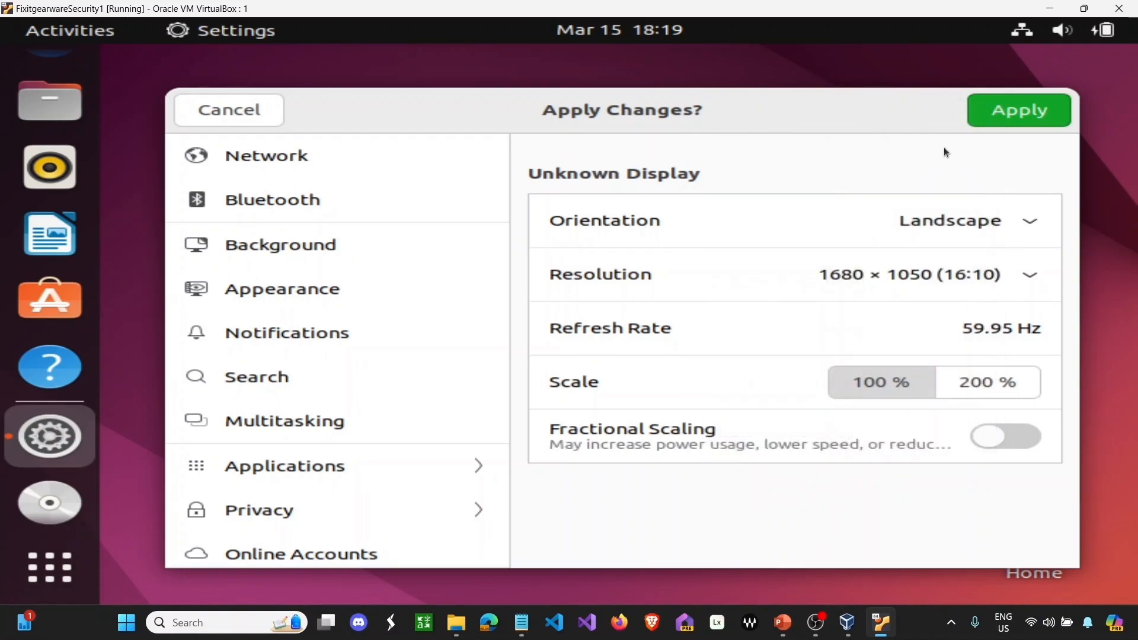
pyautogui.click(991, 118)
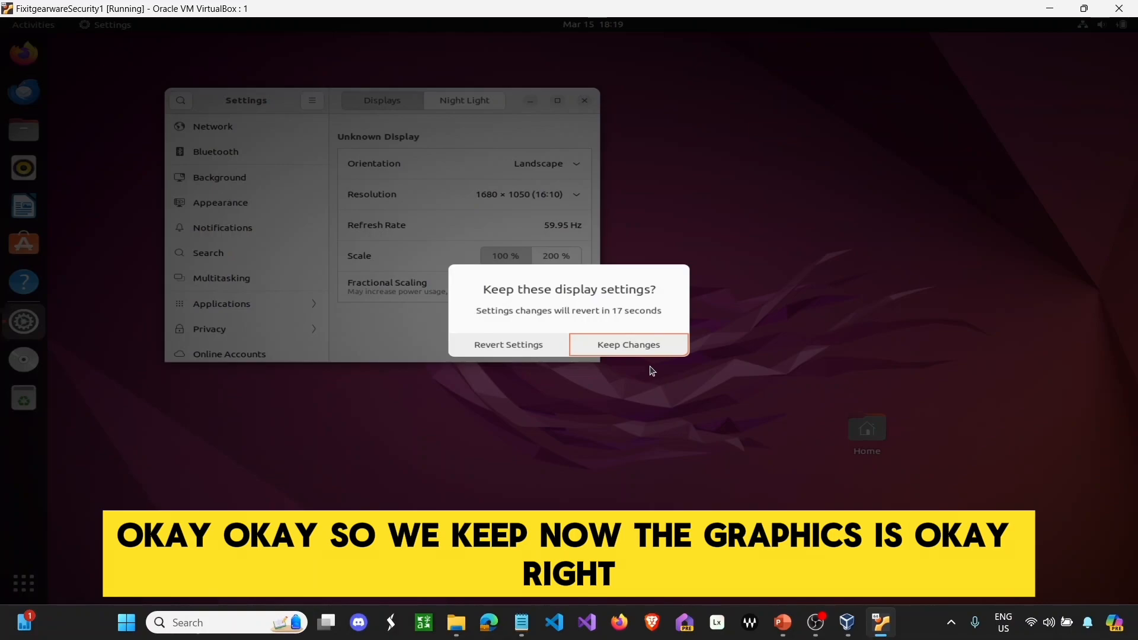
pyautogui.click(647, 344)
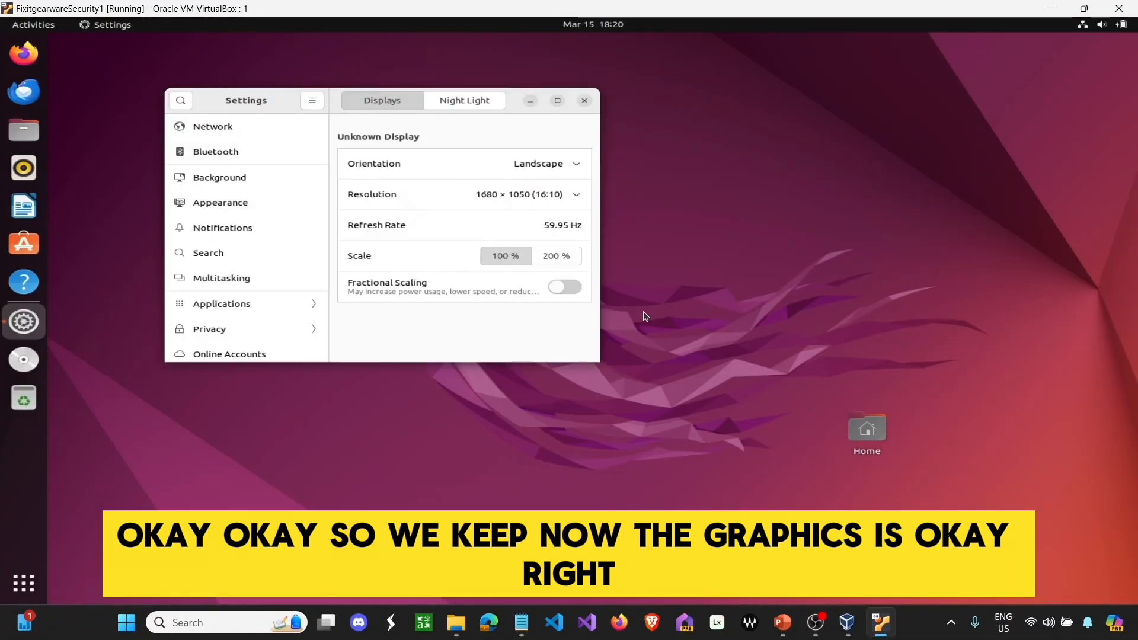
pyautogui.click(584, 102)
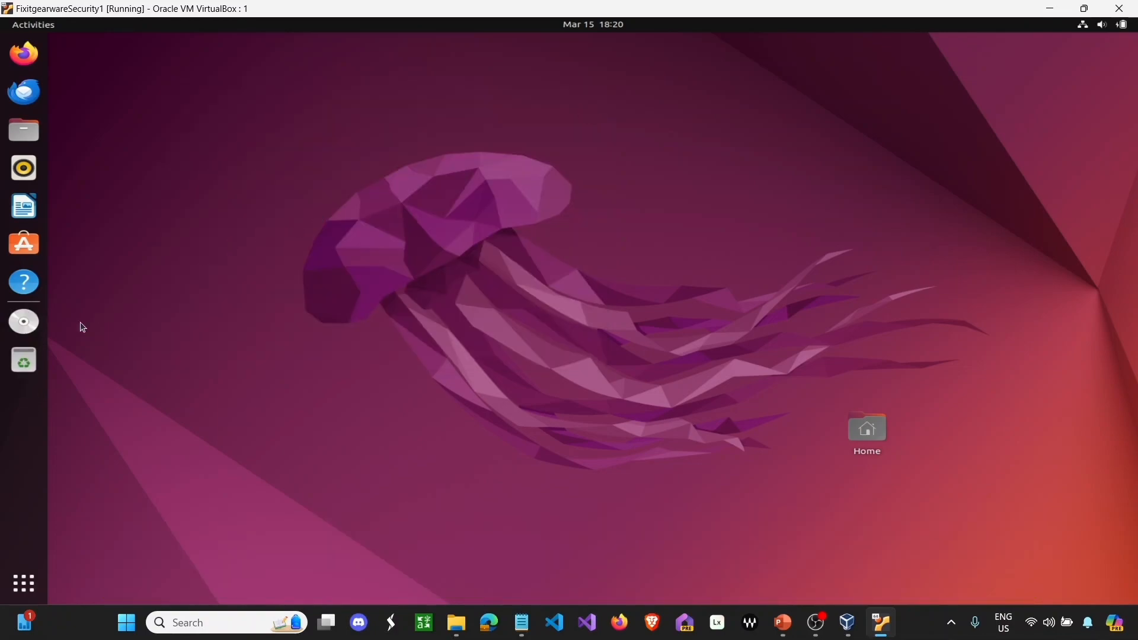
# - Eject the Guest Additions disc and run ifconfig in a new terminal, showing IP 10.0.2.17
pyautogui.rightClick(23, 322)
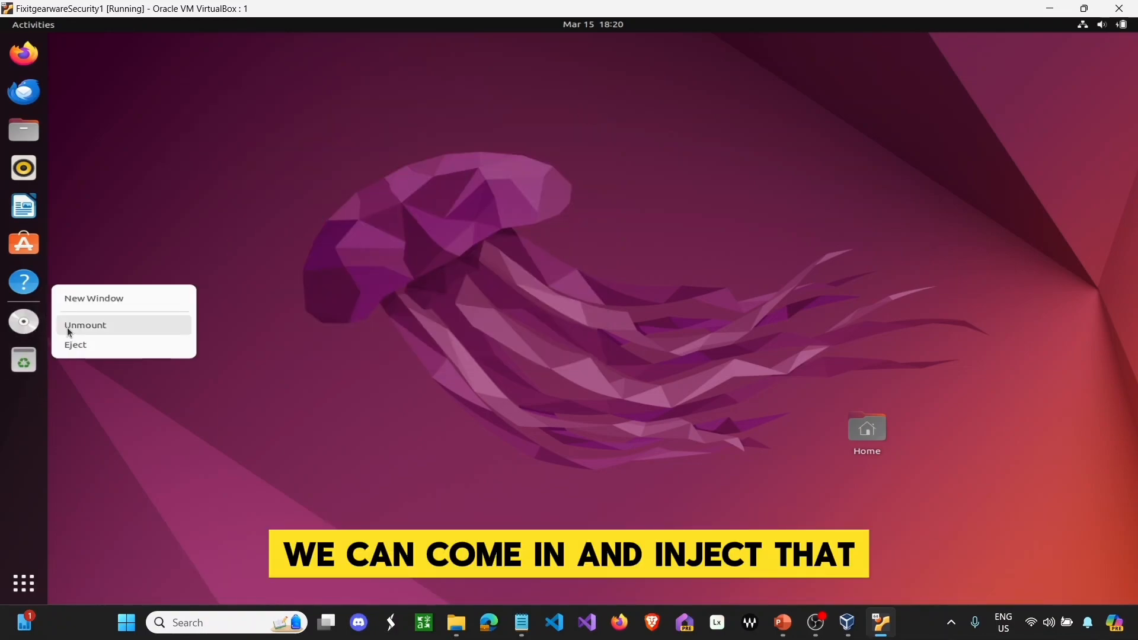
pyautogui.click(77, 347)
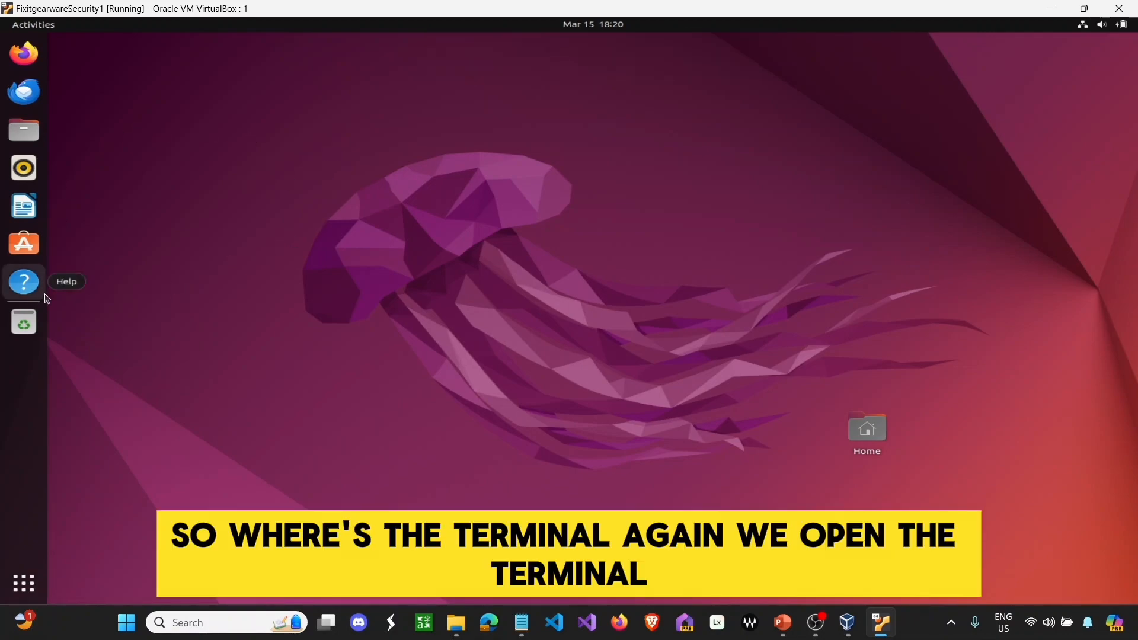
pyautogui.click(23, 584)
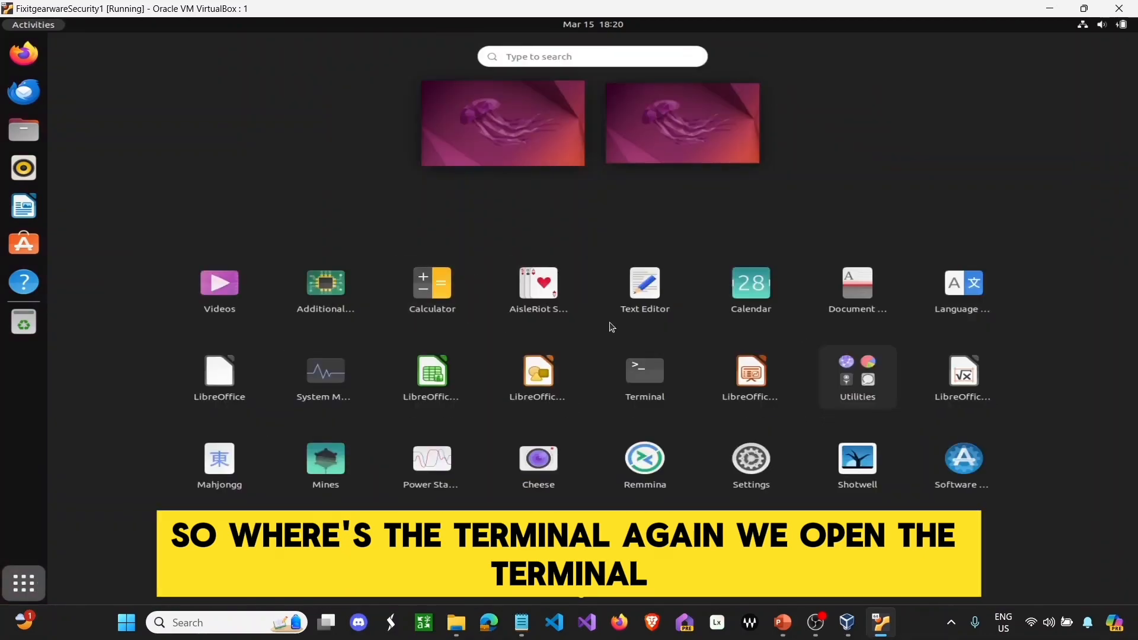
pyautogui.click(641, 369)
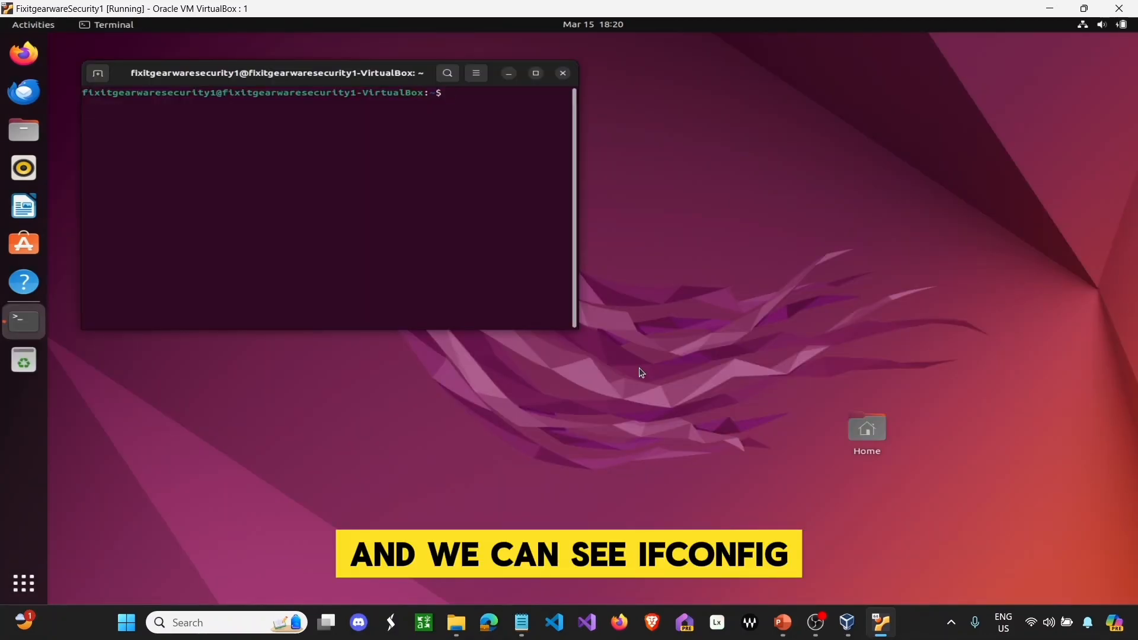
pyautogui.write('ifconfig')
pyautogui.press('Return')
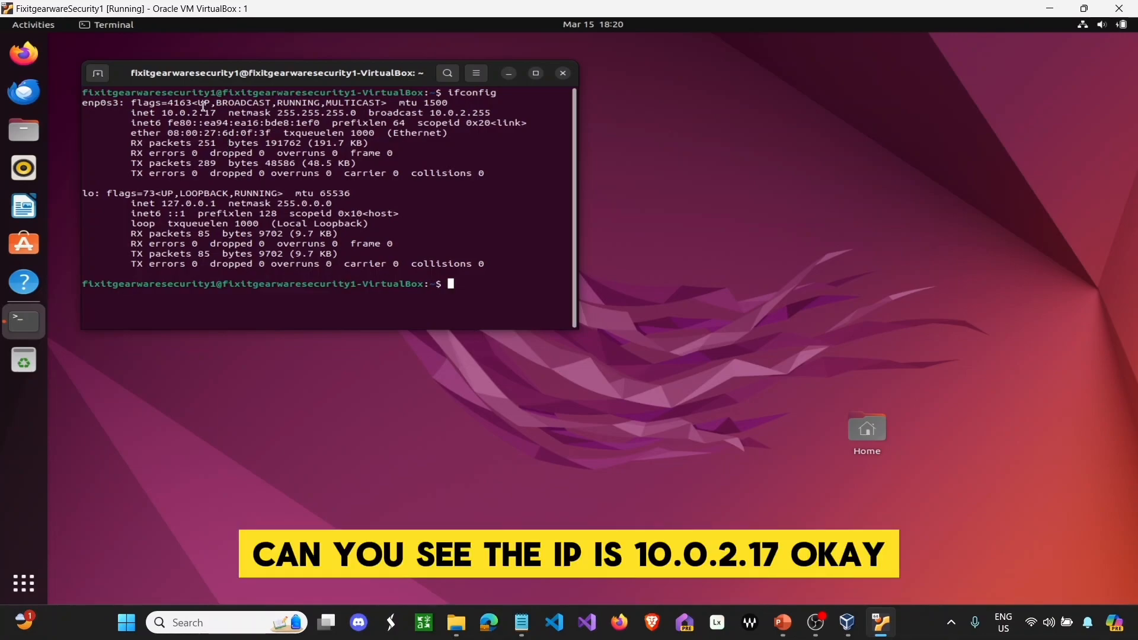
pyautogui.click(1048, 9)
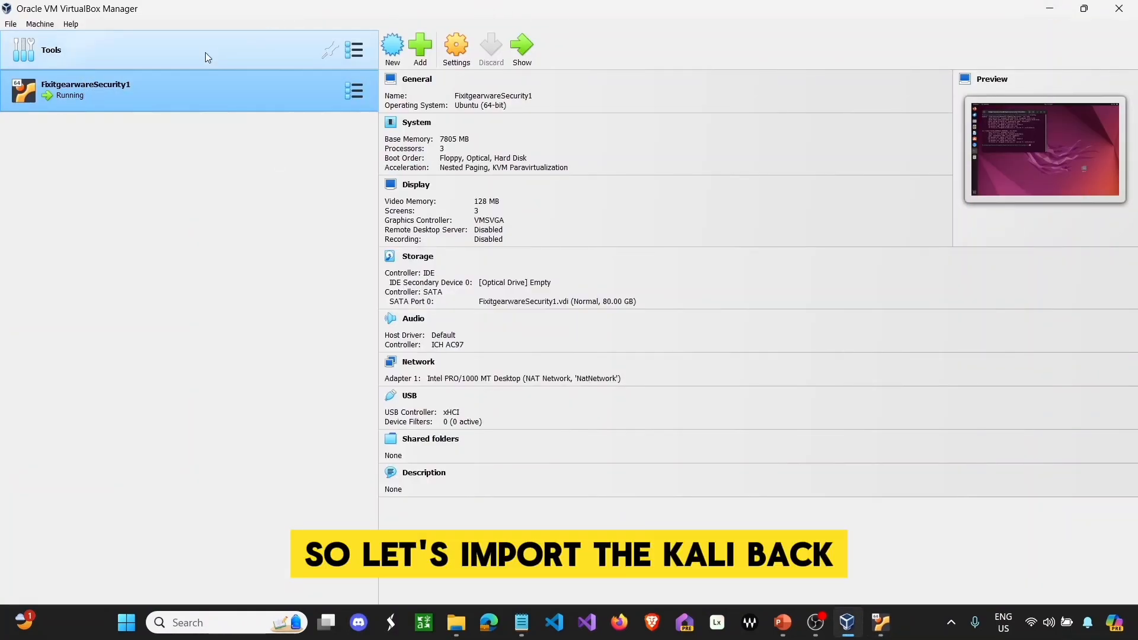
# - Import FixitgearwareSecurity.ova from the Music folder with its default Debian appliance settings
pyautogui.click(10, 24)
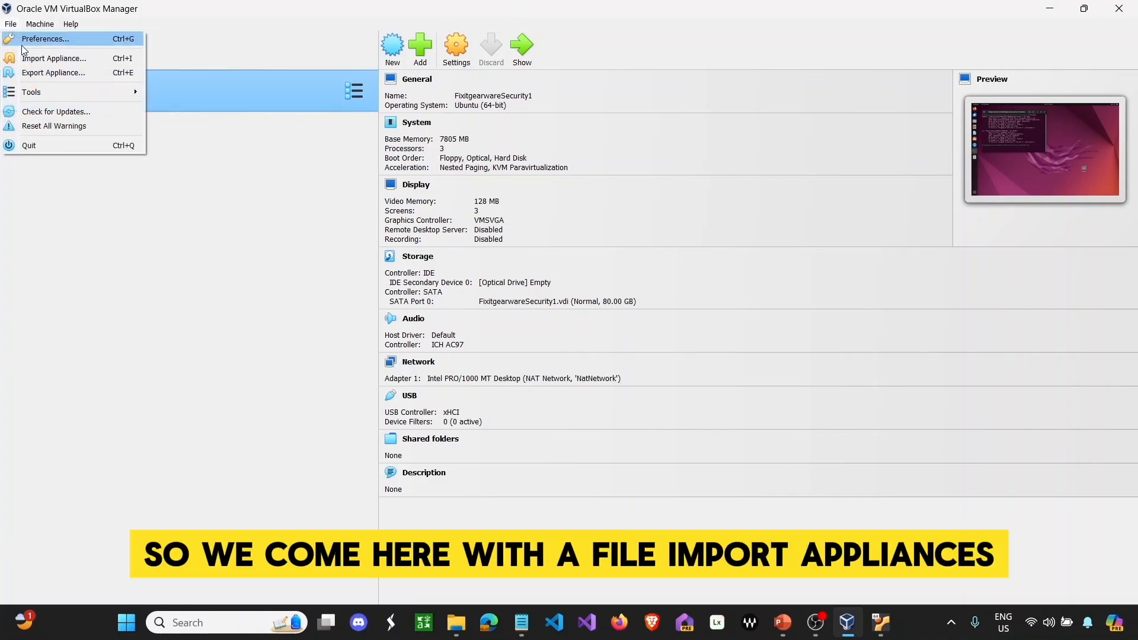
pyautogui.click(28, 61)
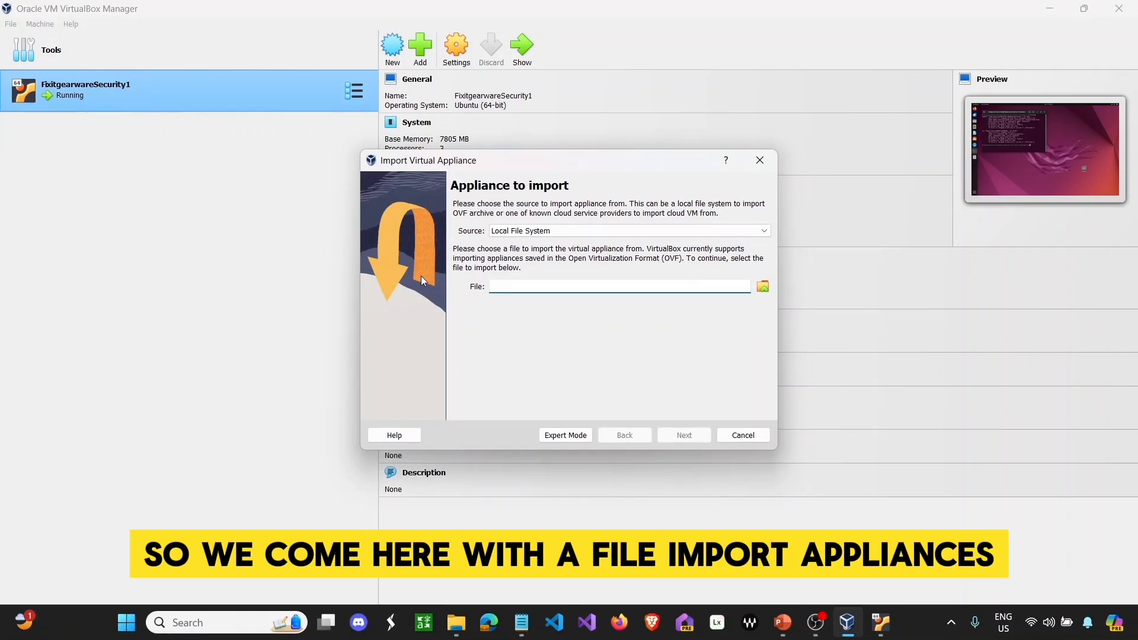
pyautogui.click(763, 287)
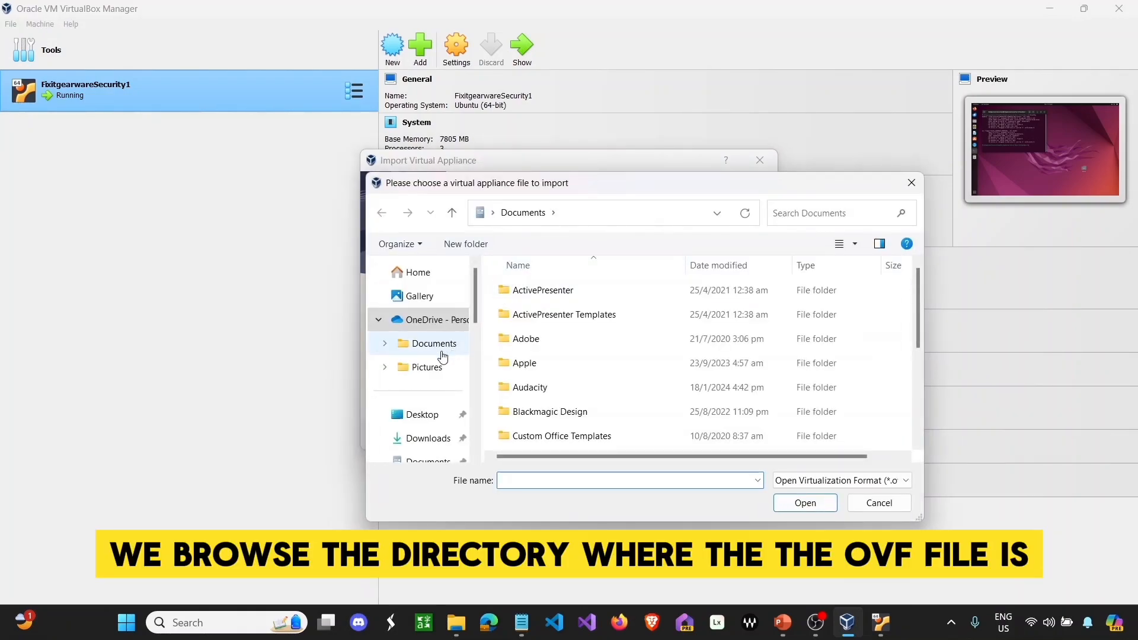
pyautogui.scroll(-1, 401, 428)
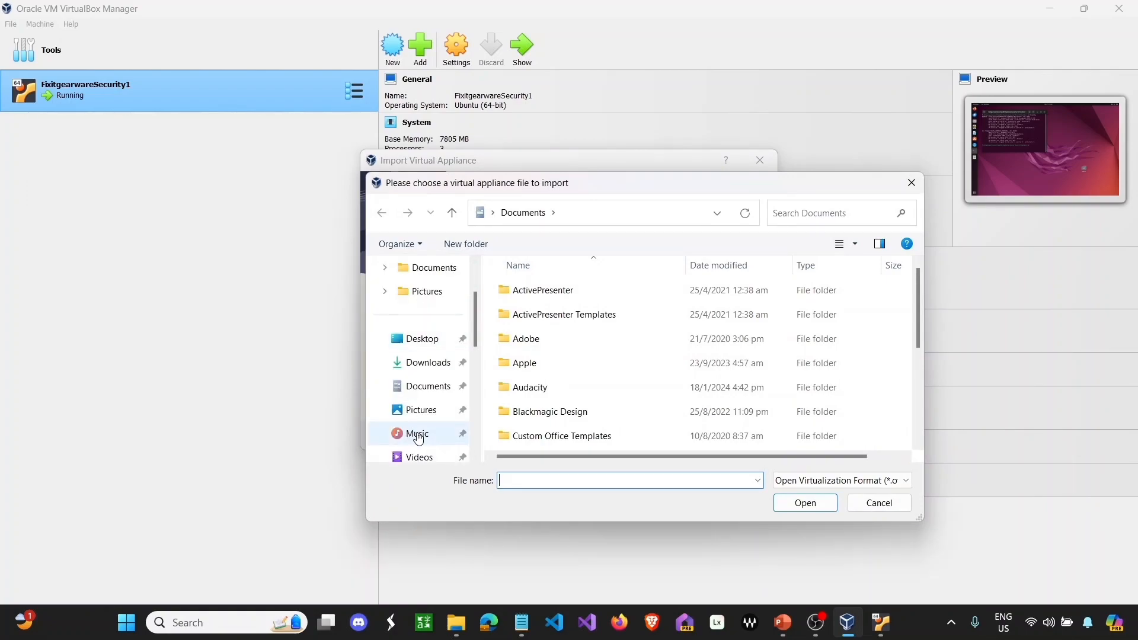
pyautogui.click(417, 434)
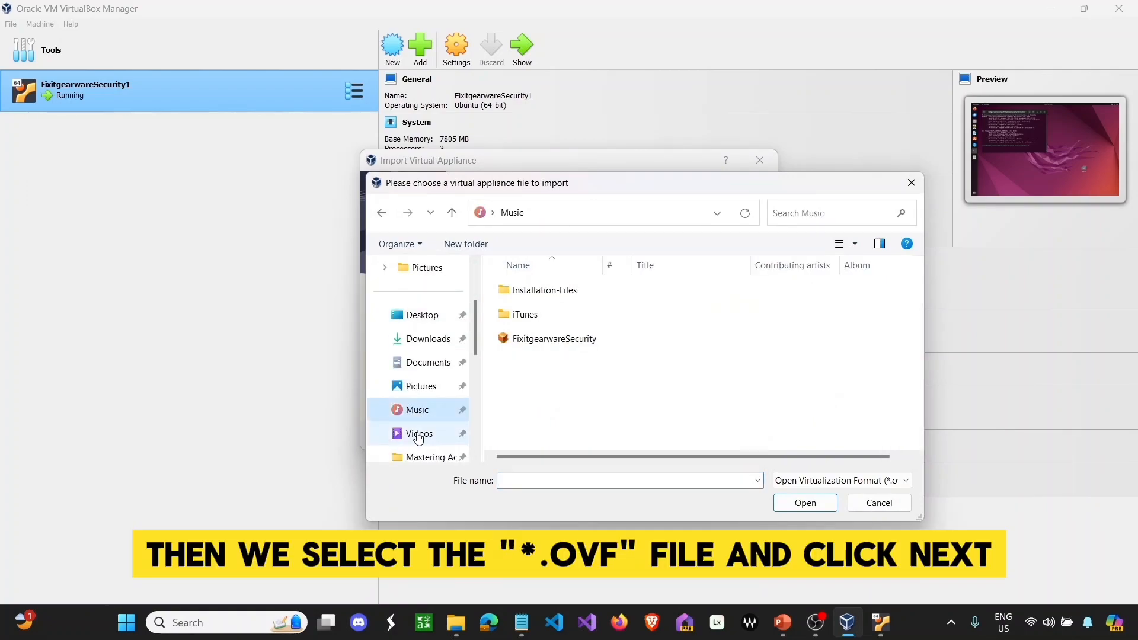
pyautogui.doubleClick(567, 344)
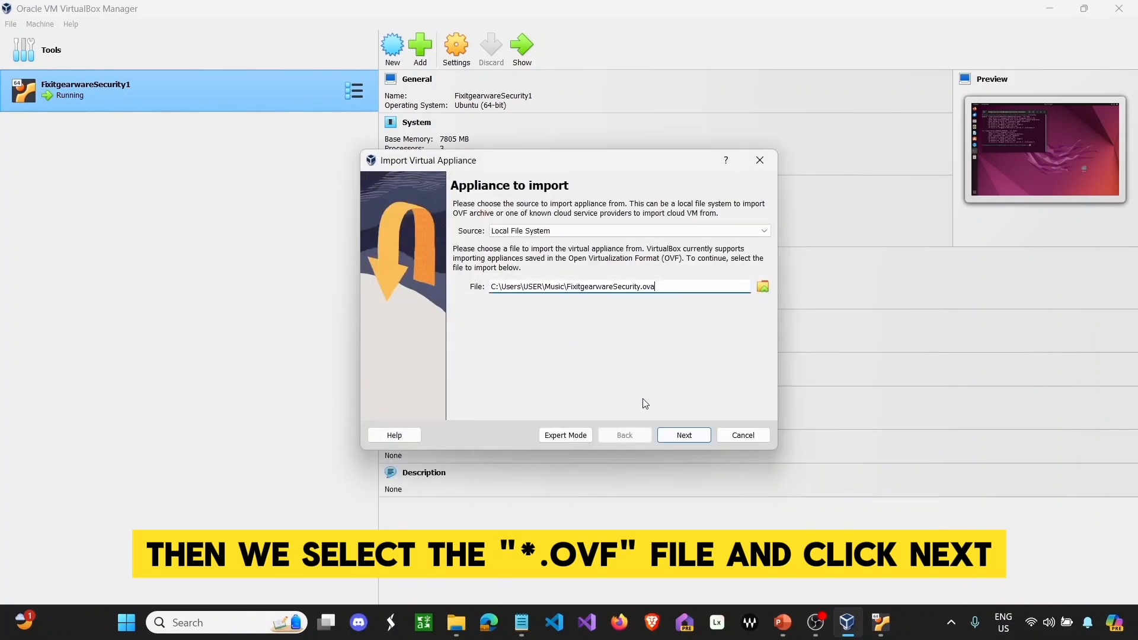
pyautogui.click(681, 435)
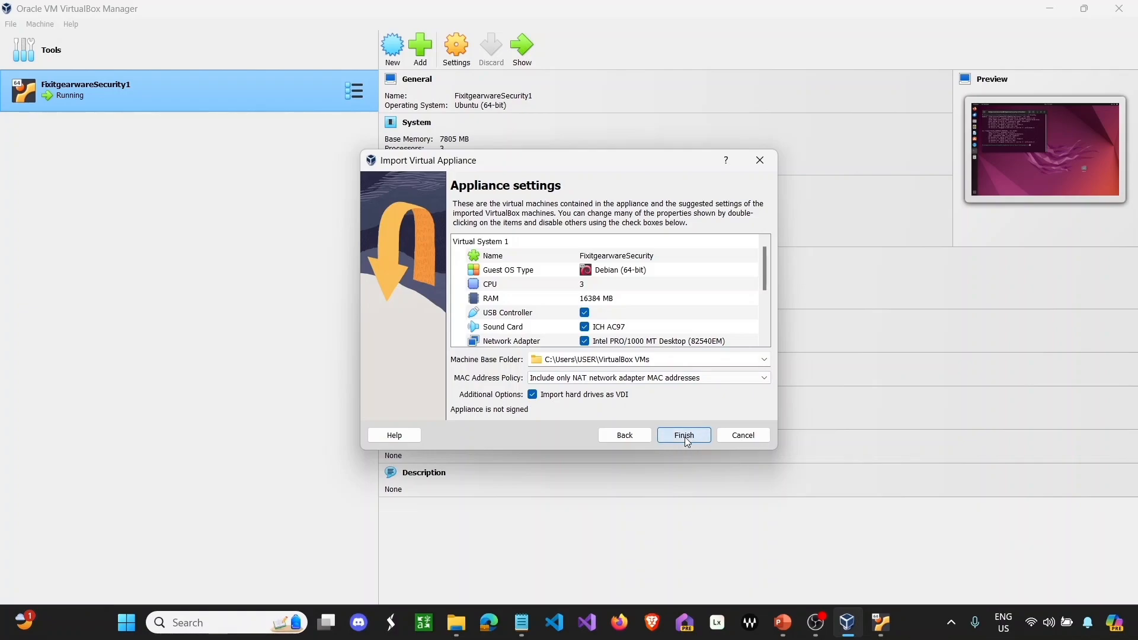
pyautogui.click(685, 436)
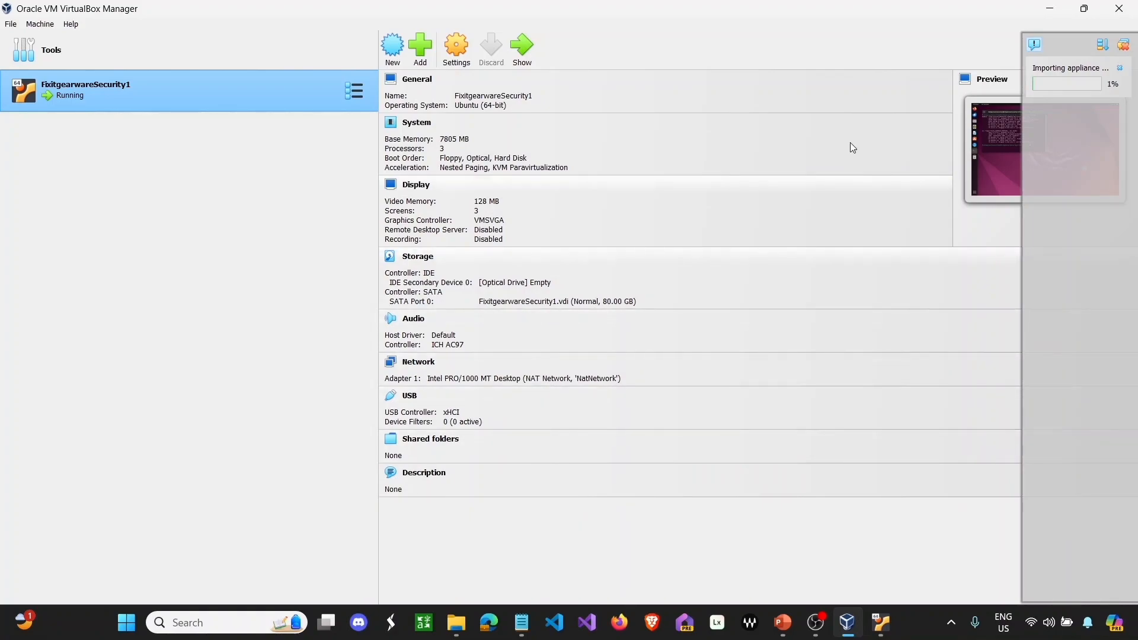
# - Switch between the Ubuntu VM and the Manager while the appliance import progresses
pyautogui.click(1046, 9)
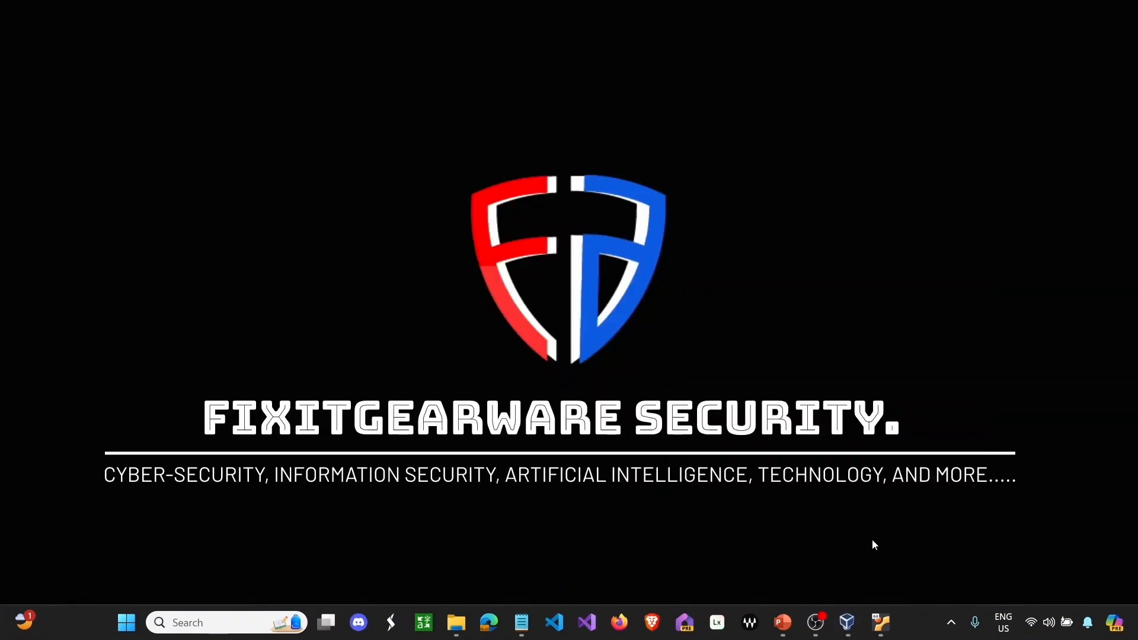
pyautogui.click(880, 619)
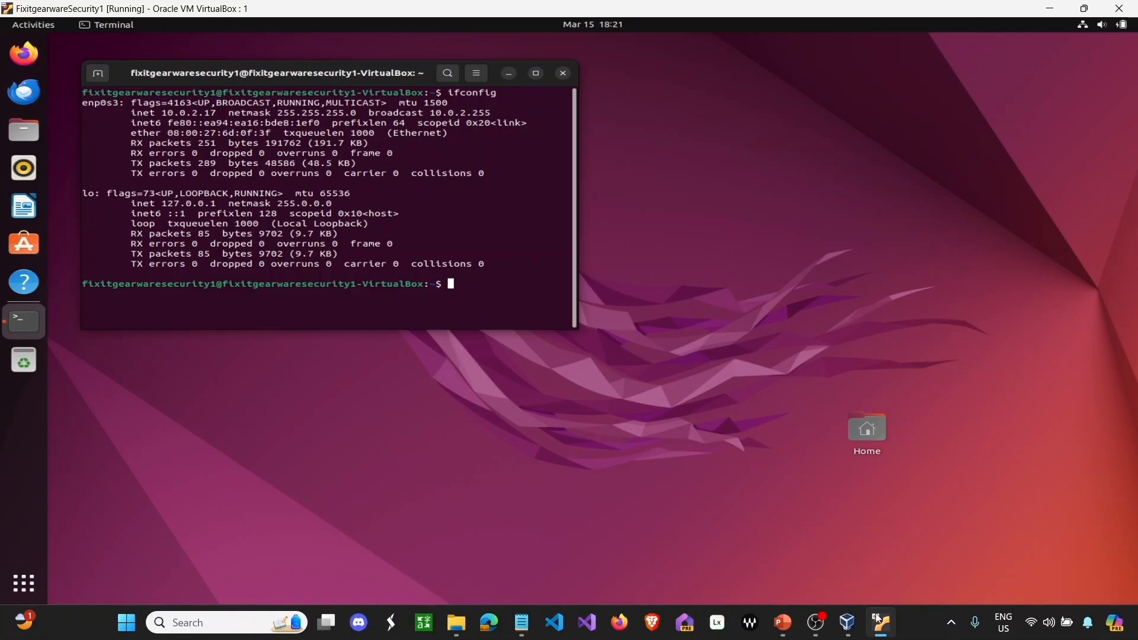
pyautogui.click(1057, 15)
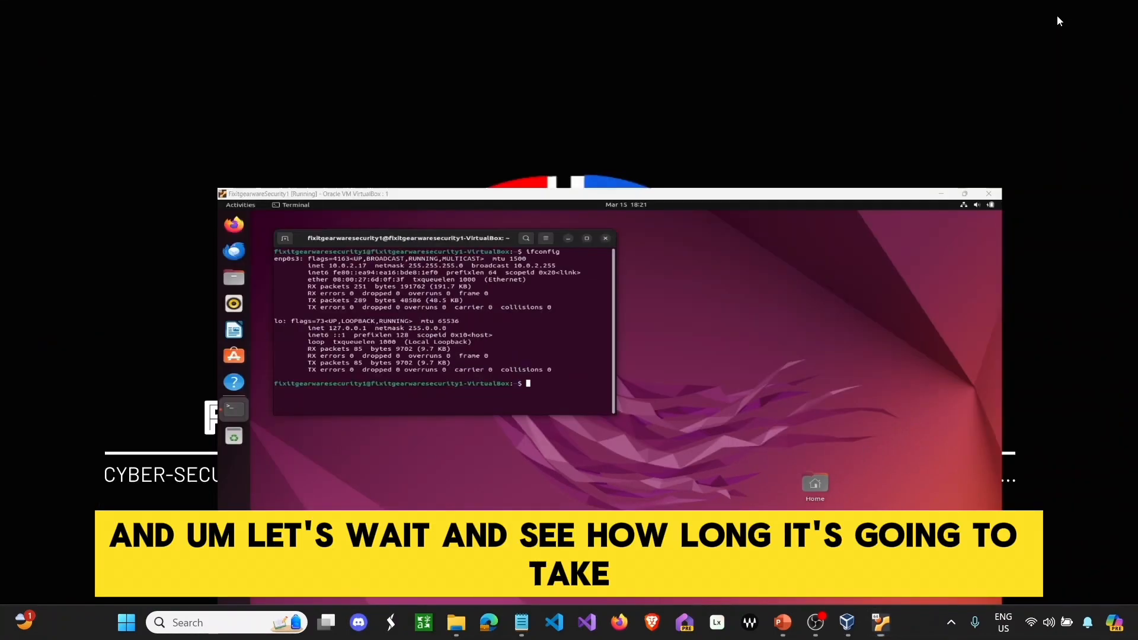
pyautogui.click(847, 622)
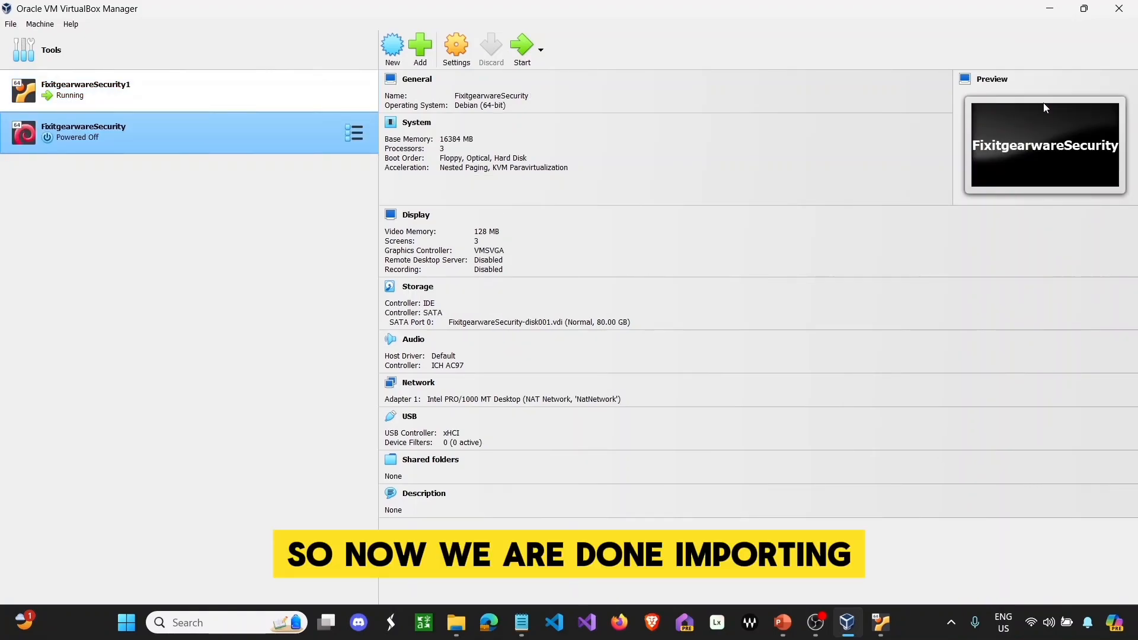
# - Start the imported FixitgearwareSecurity machine
pyautogui.click(529, 53)
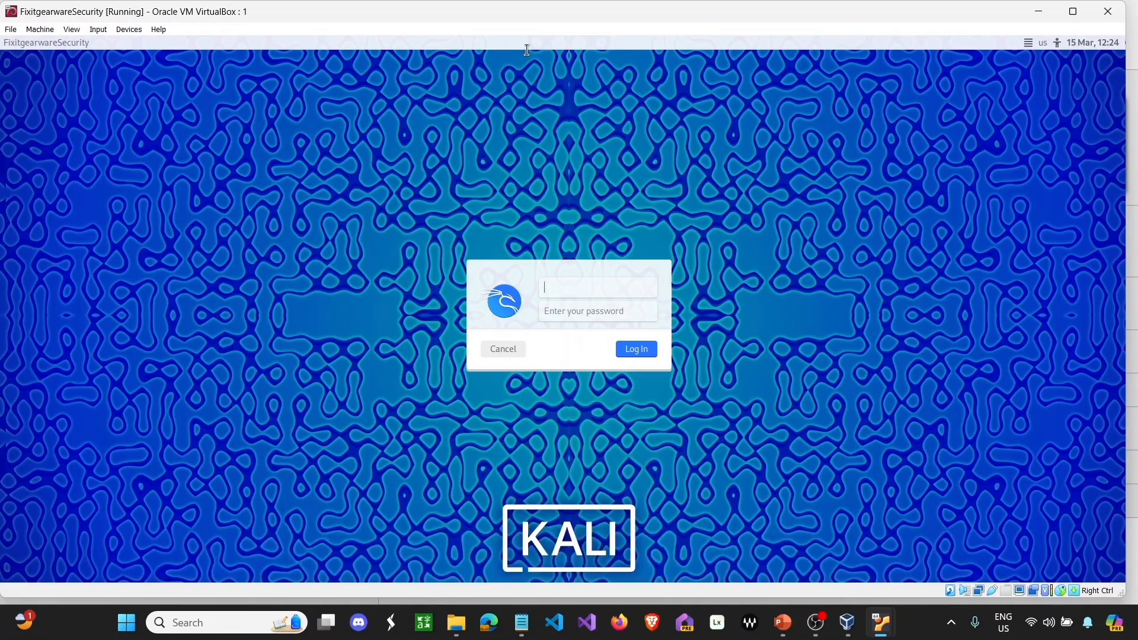
# - Log into Kali with the account's username and password, then open the desktop file fixit showing 'fixitgearware'
pyautogui.write('fi')
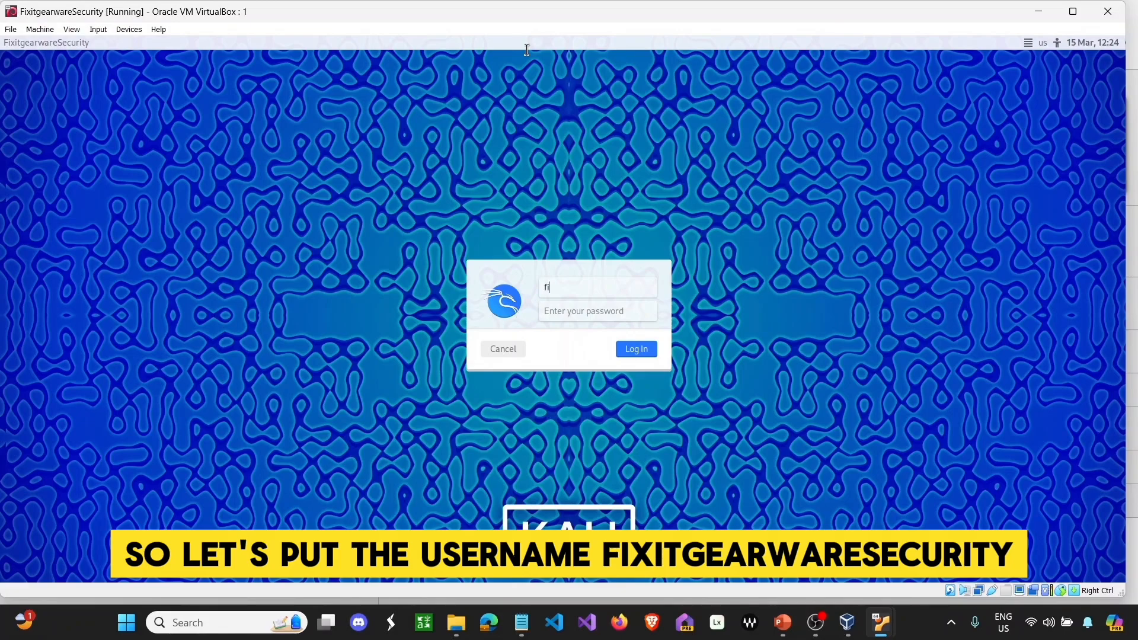
pyautogui.write('xitgearwaresecurity')
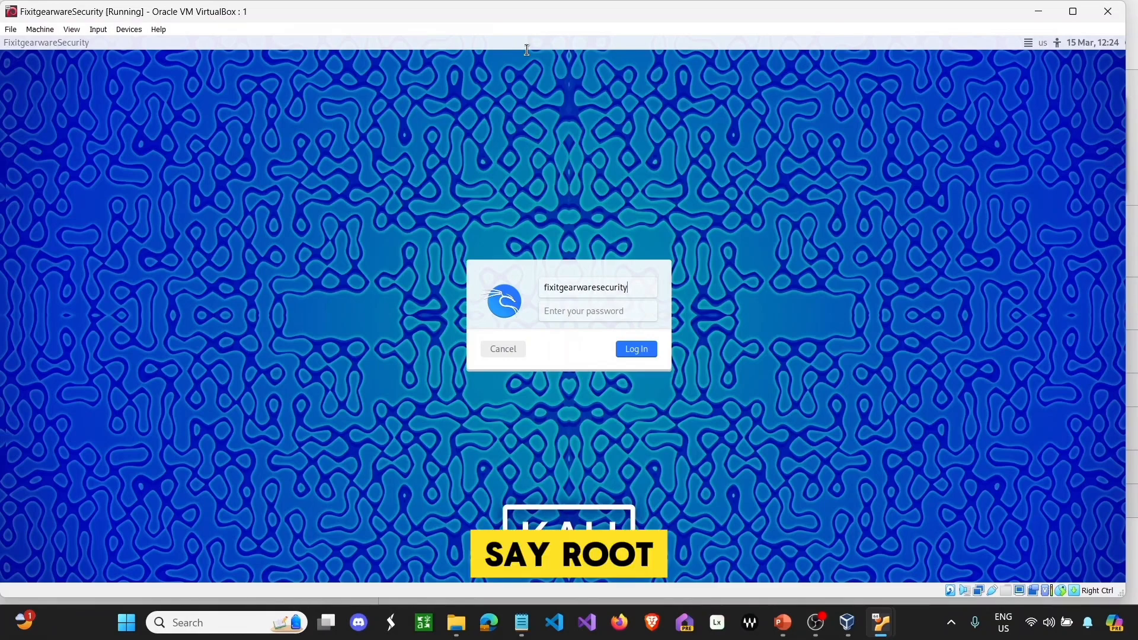
pyautogui.press('Tab')
pyautogui.write('kali')
pyautogui.press('Return')
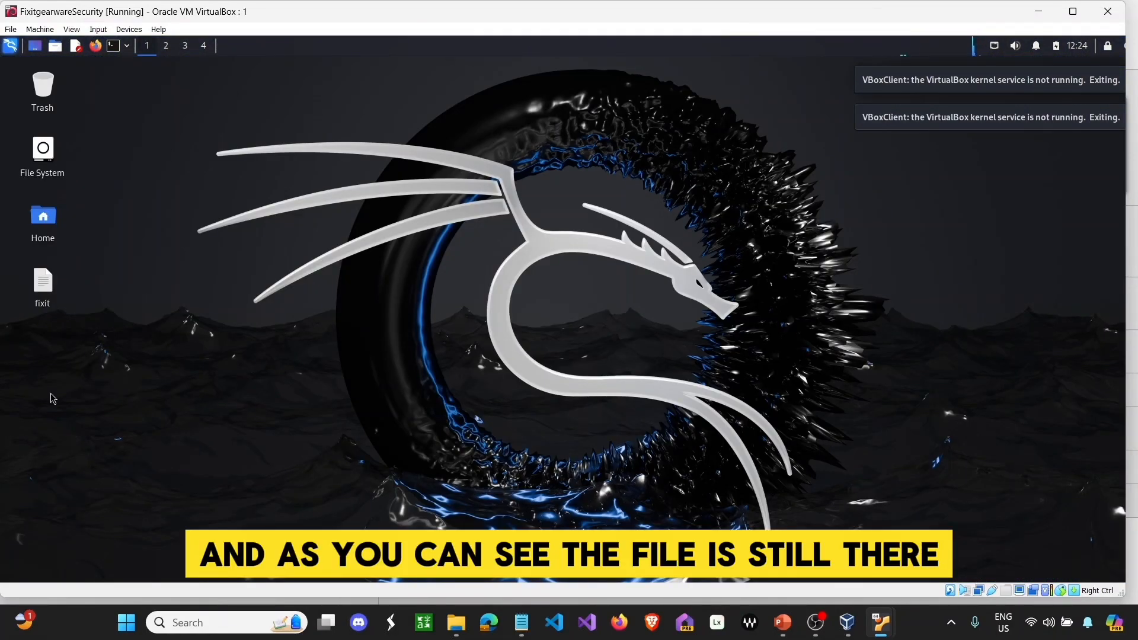
pyautogui.doubleClick(45, 283)
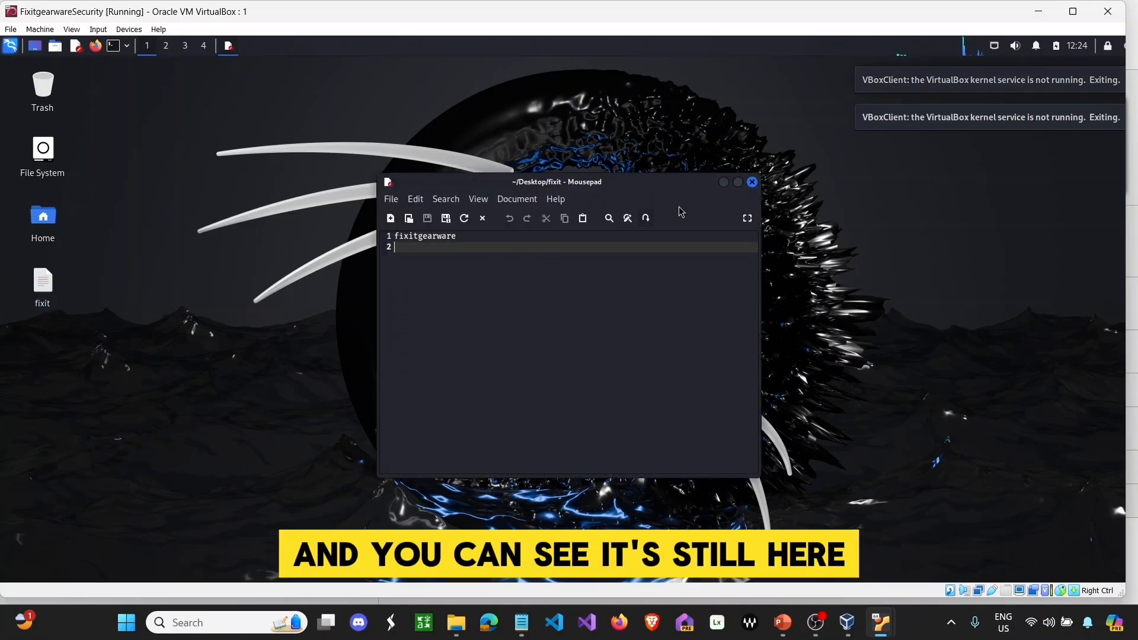
# - Close fixit, check Kali's IP 10.0.2.15 with ifconfig in a terminal, and list the 20-command history
pyautogui.click(752, 182)
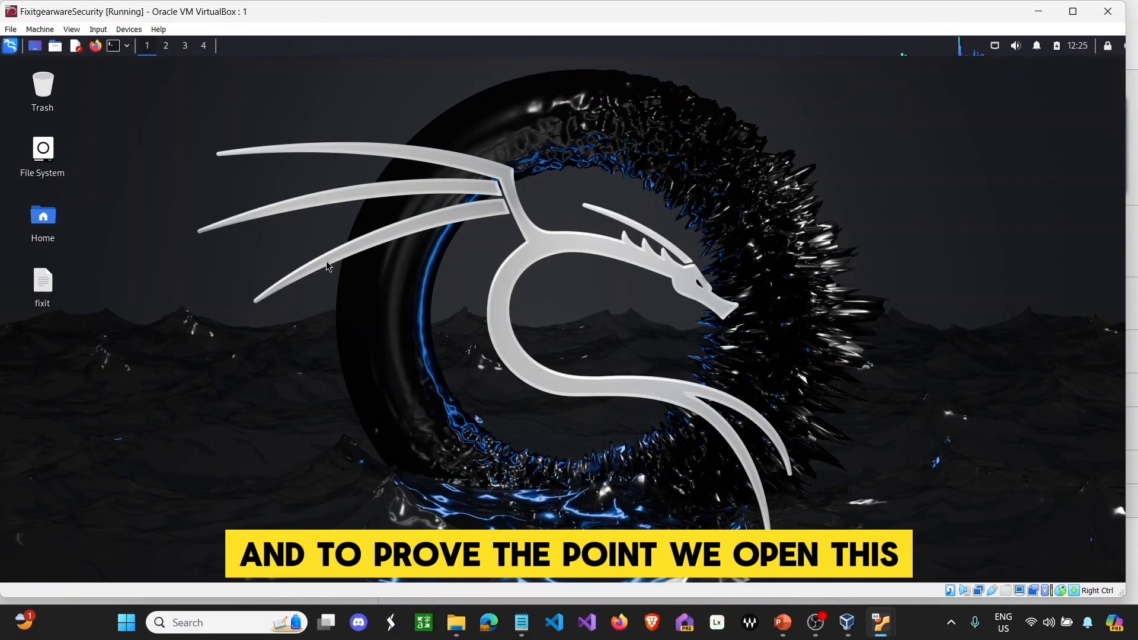
pyautogui.click(118, 48)
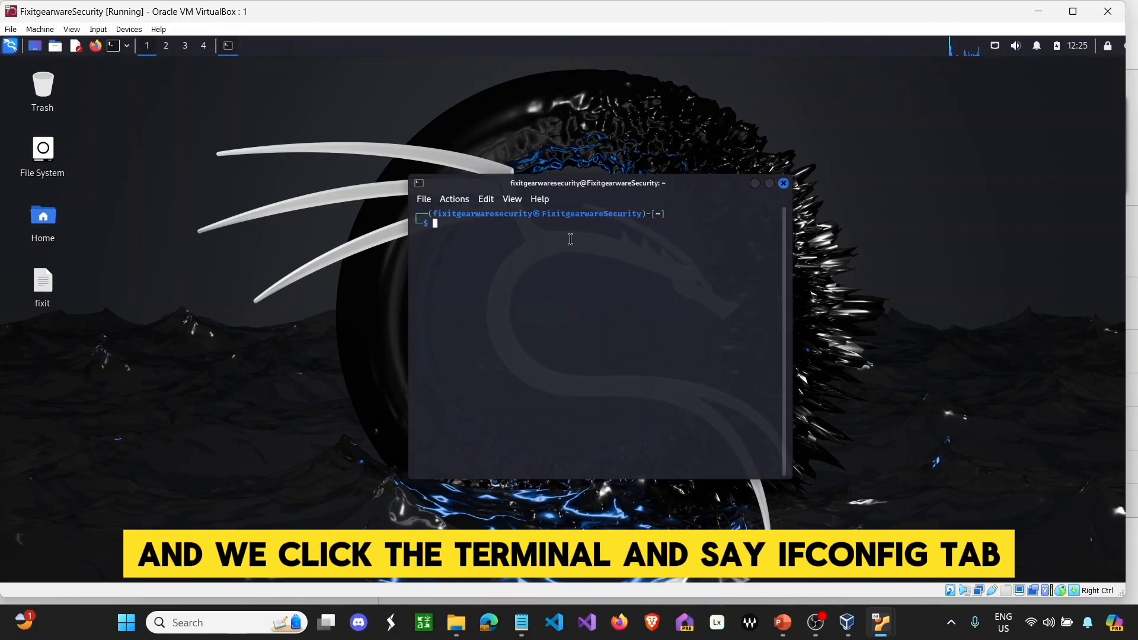
pyautogui.write('ifconfig')
pyautogui.press('Return')
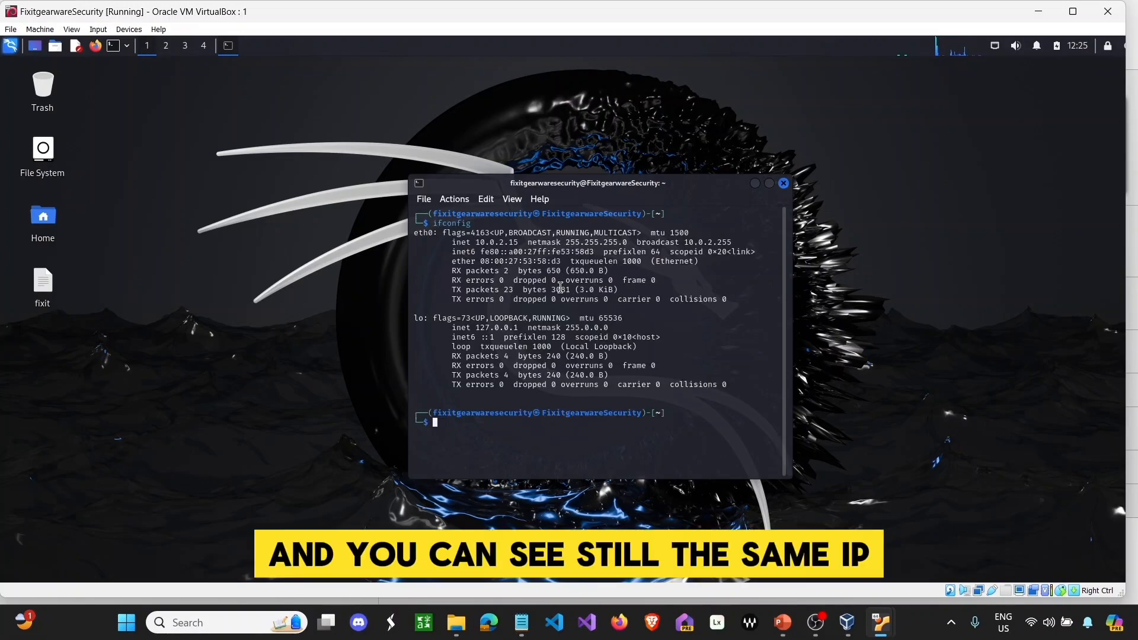
pyautogui.write('history')
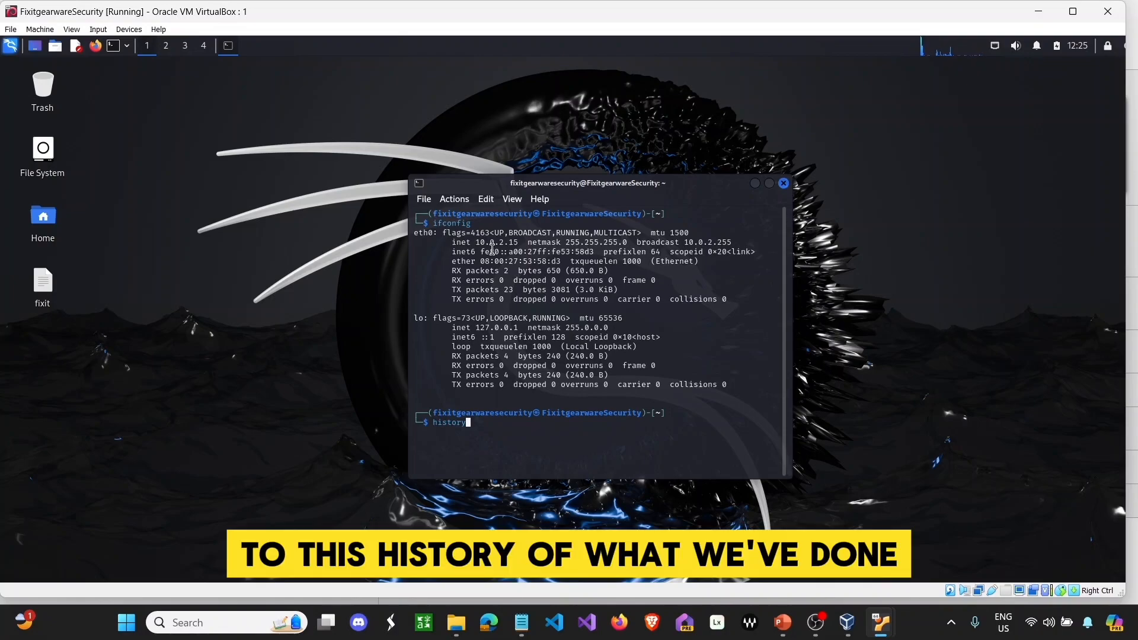
pyautogui.press('Return')
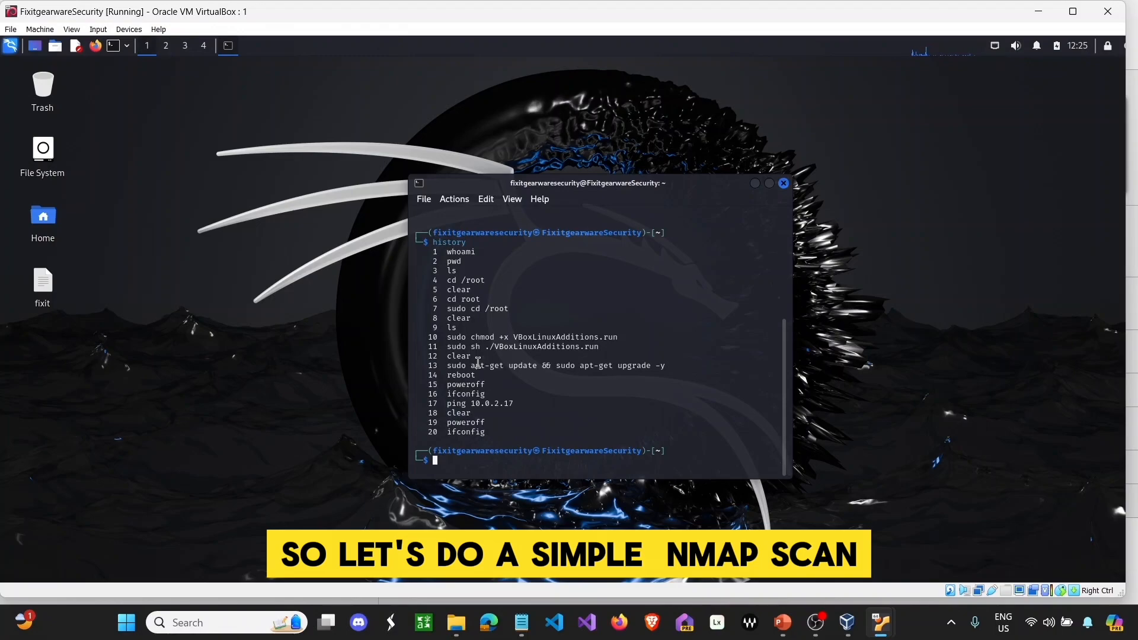
# - After a failed comma-typed attempt and clearing the terminal, run nmap 10.0.2.17 against Ubuntu
pyautogui.write('nmap')
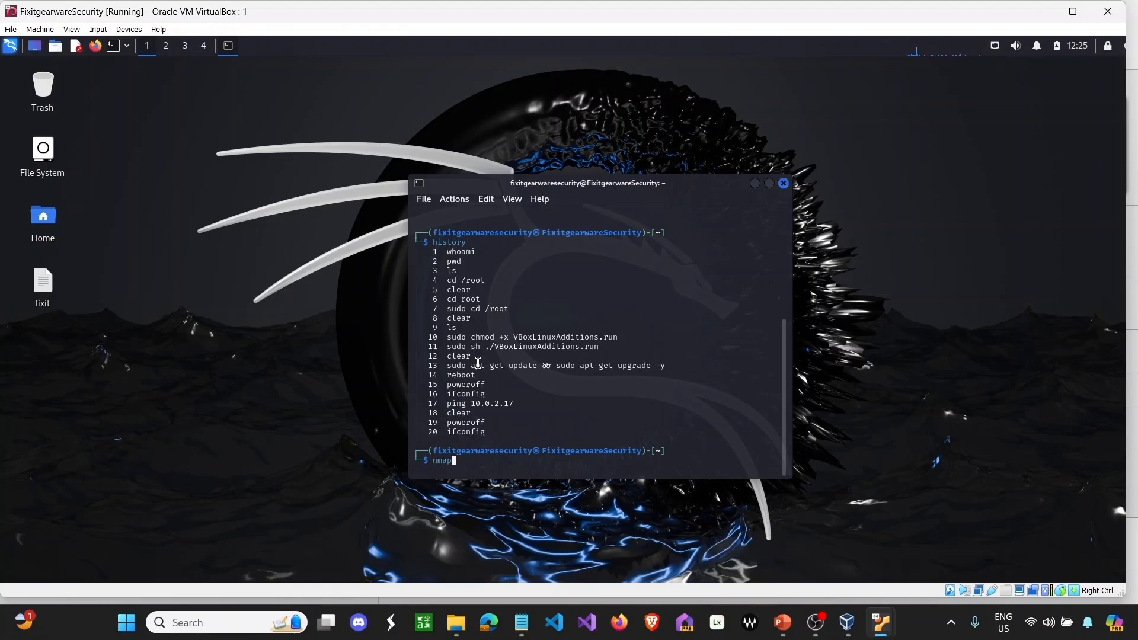
pyautogui.write('10,0,')
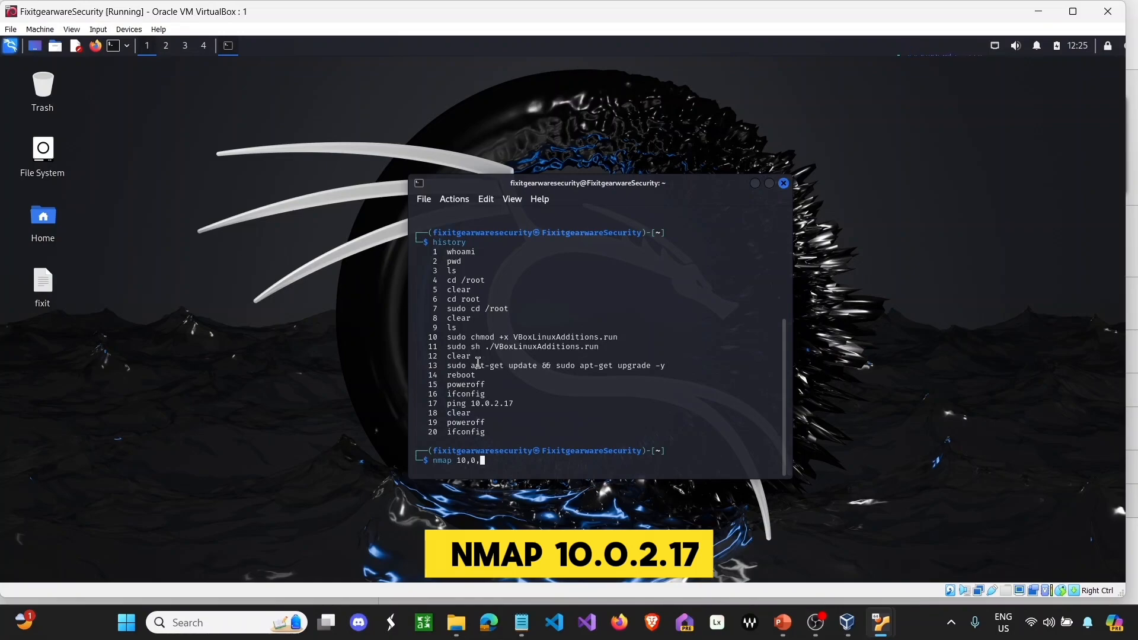
pyautogui.write('2,17')
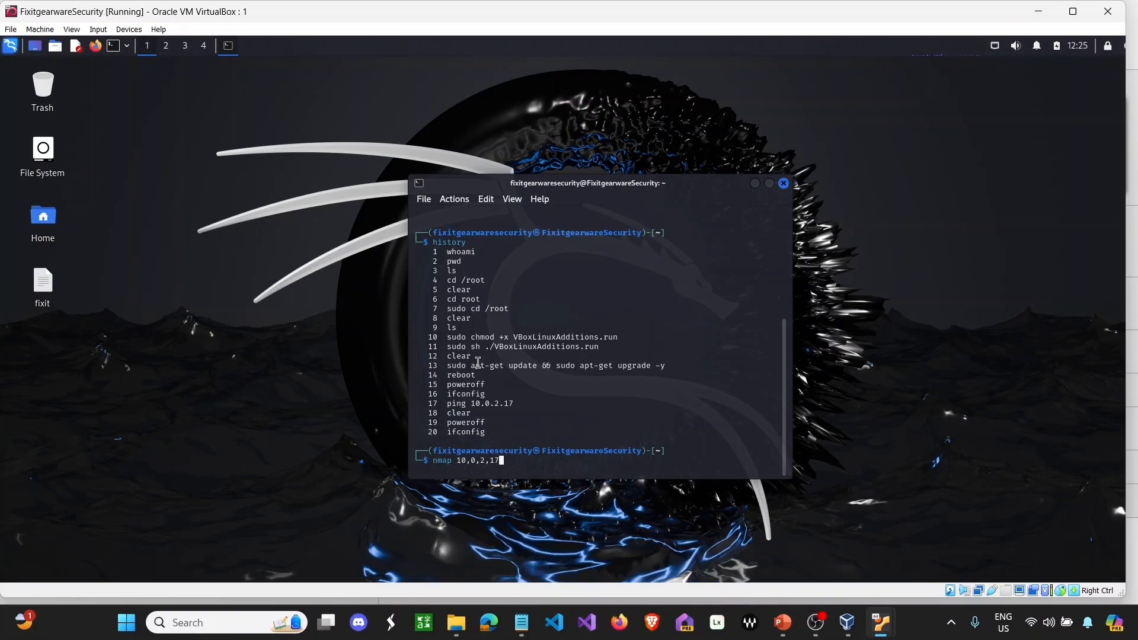
pyautogui.press('Return')
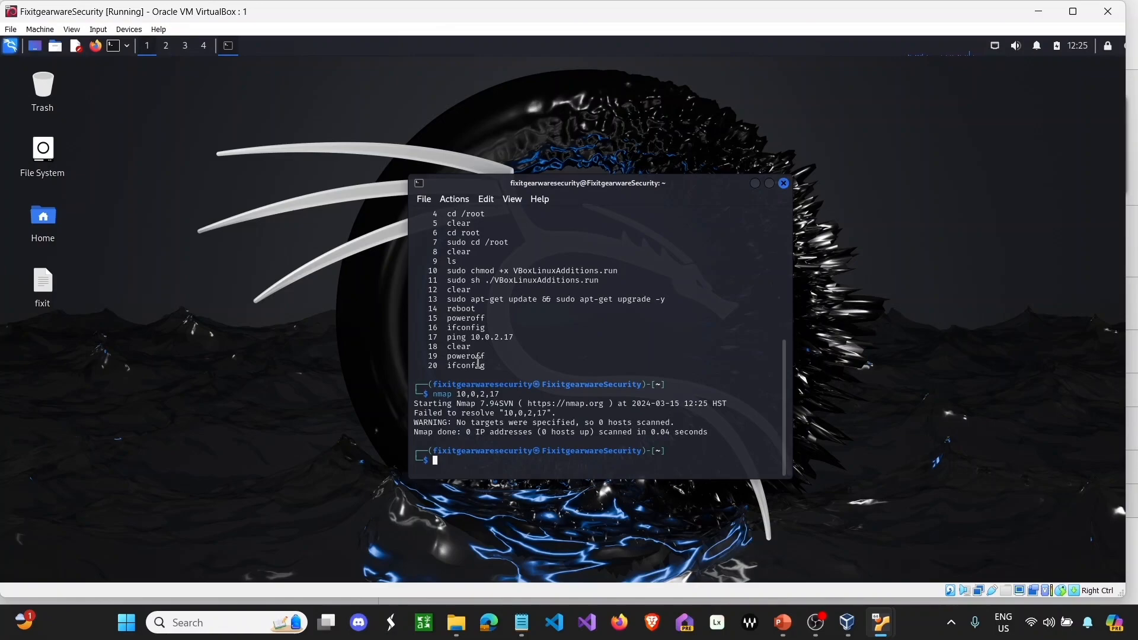
pyautogui.write('clear')
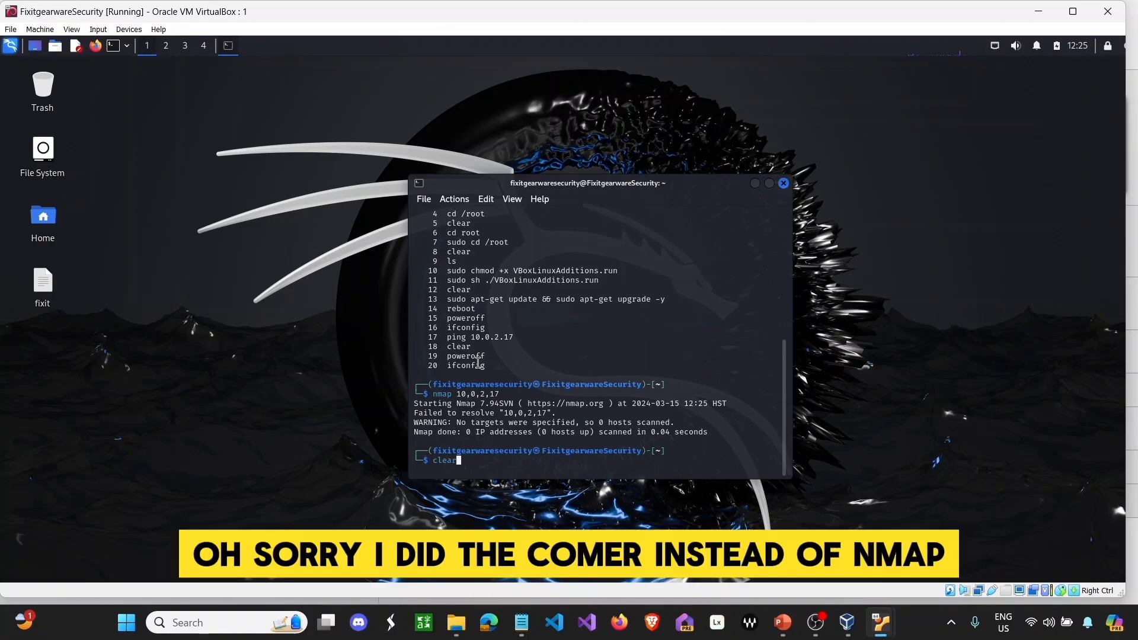
pyautogui.press('Return')
pyautogui.write('nmap ')
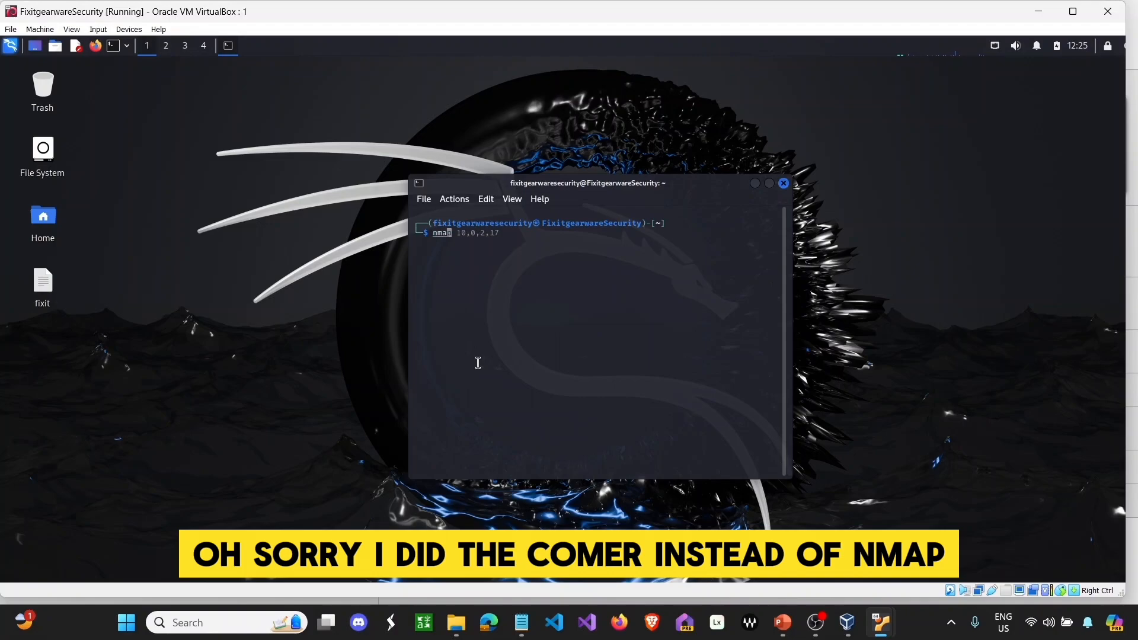
pyautogui.write('10')
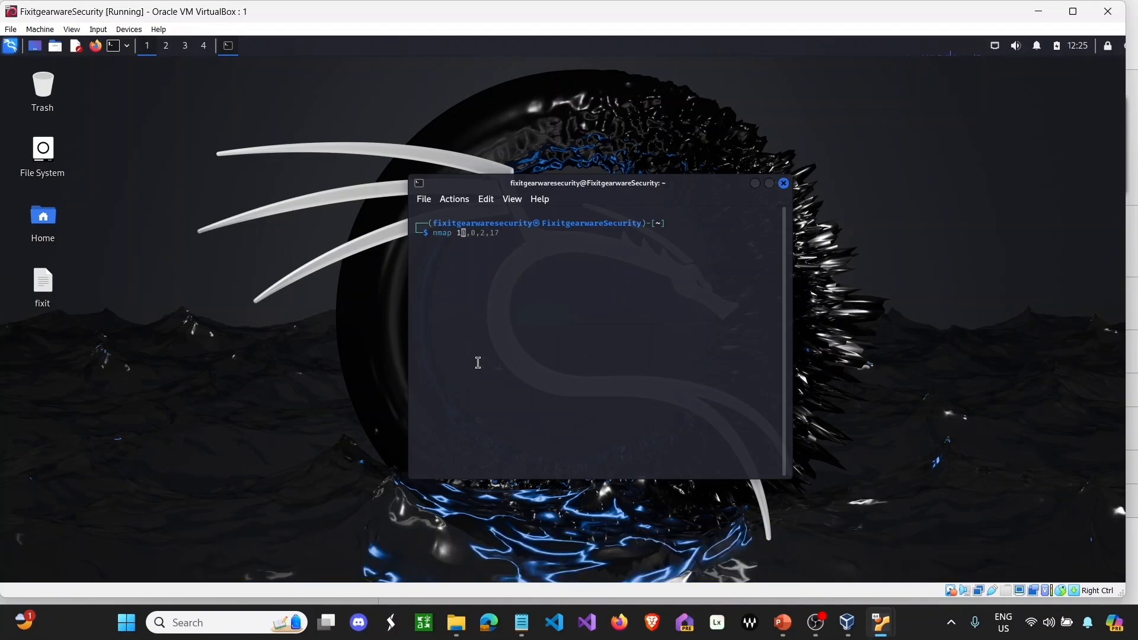
pyautogui.write('.0.2.17')
pyautogui.press('Return')
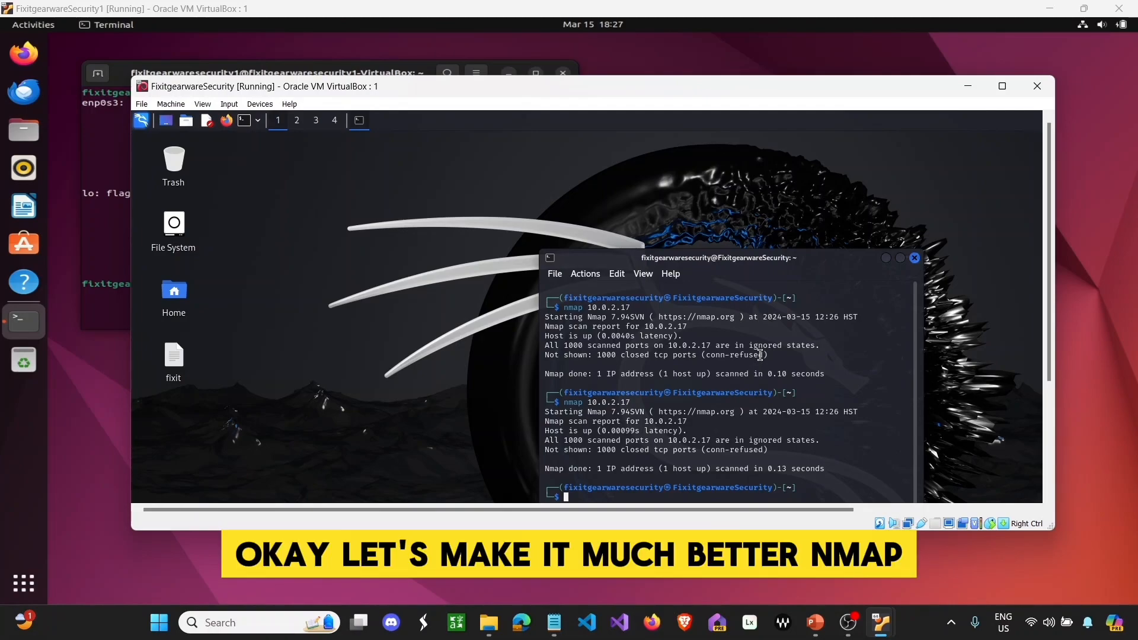
# - Run a null scan, nmap -sN 10.0.2.17, which is refused for lacking root privileges
pyautogui.write('nma')
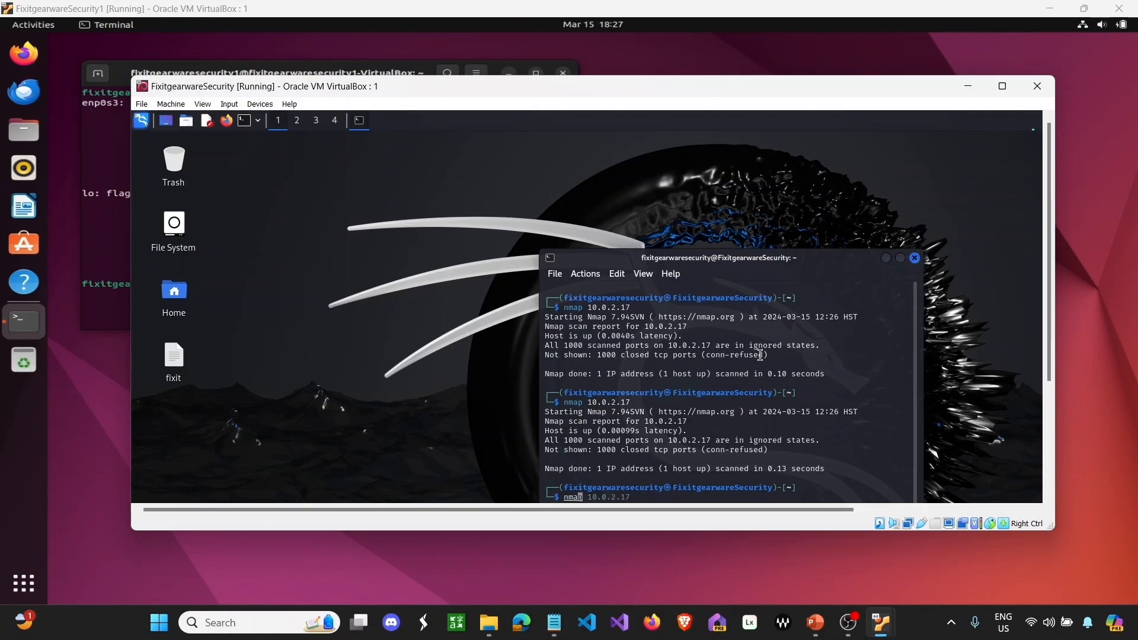
pyautogui.write('p -')
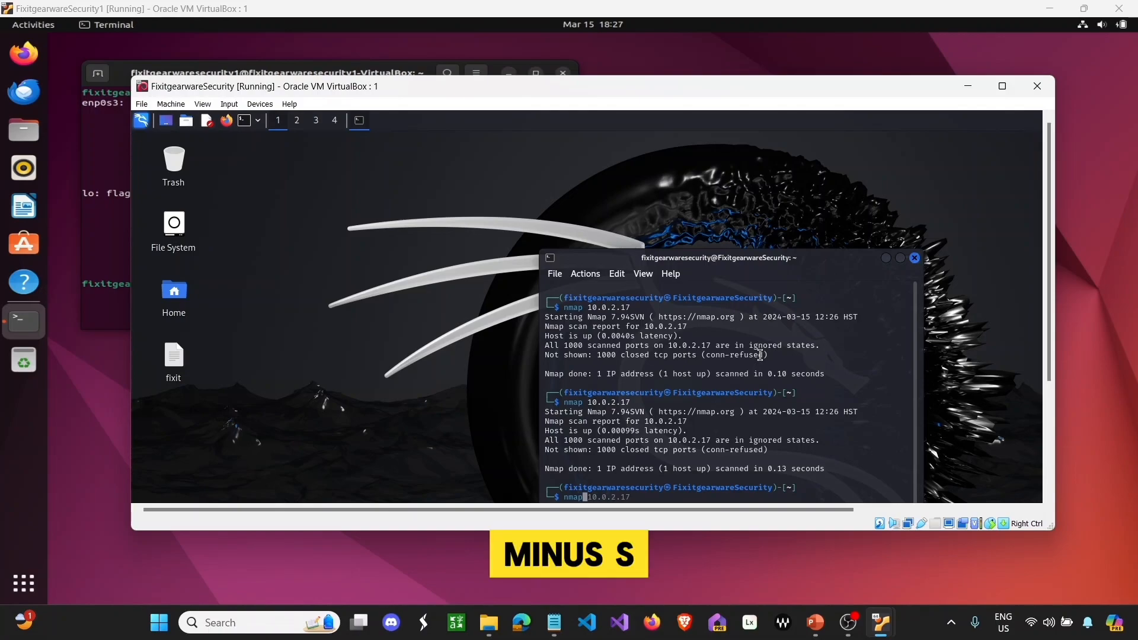
pyautogui.write('s')
pyautogui.press('capslock')
pyautogui.write('N ')
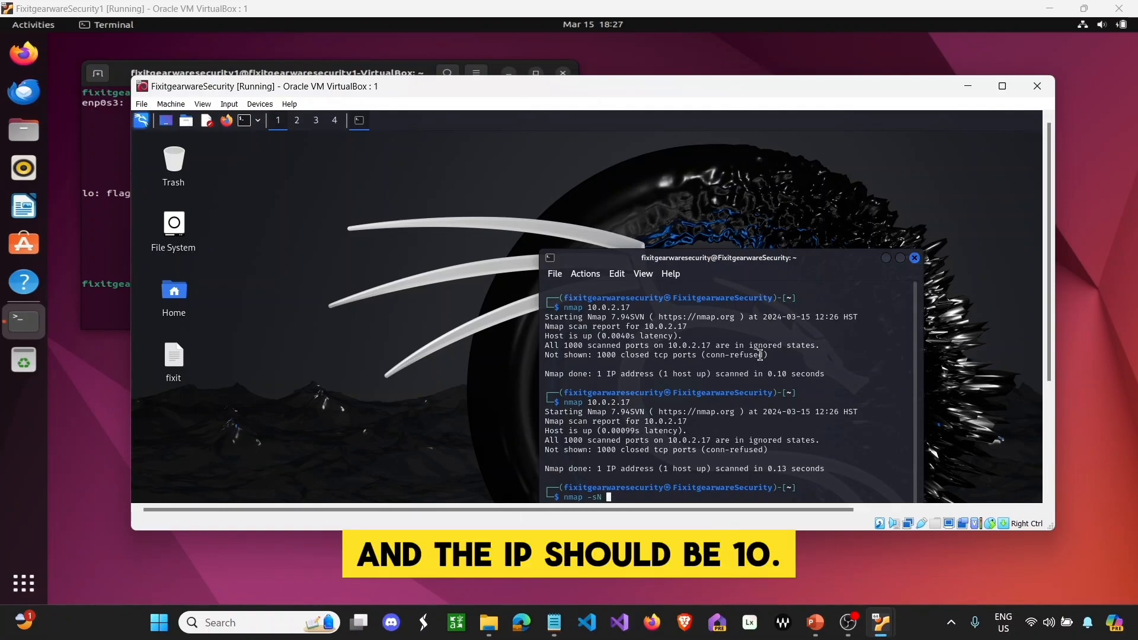
pyautogui.write('10')
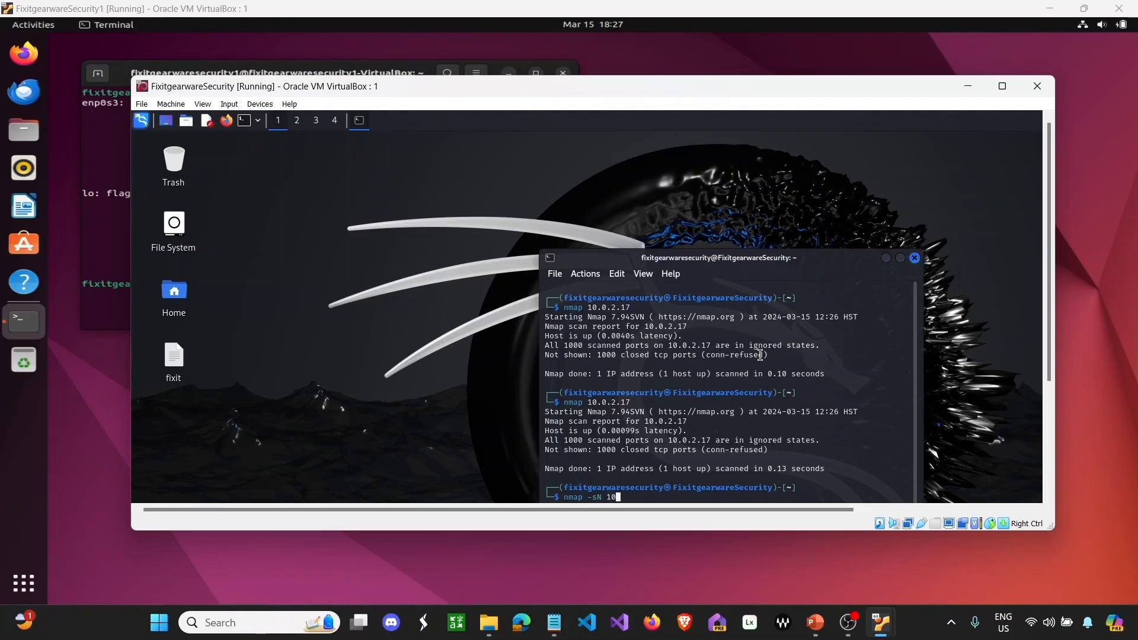
pyautogui.write('.0,2,17')
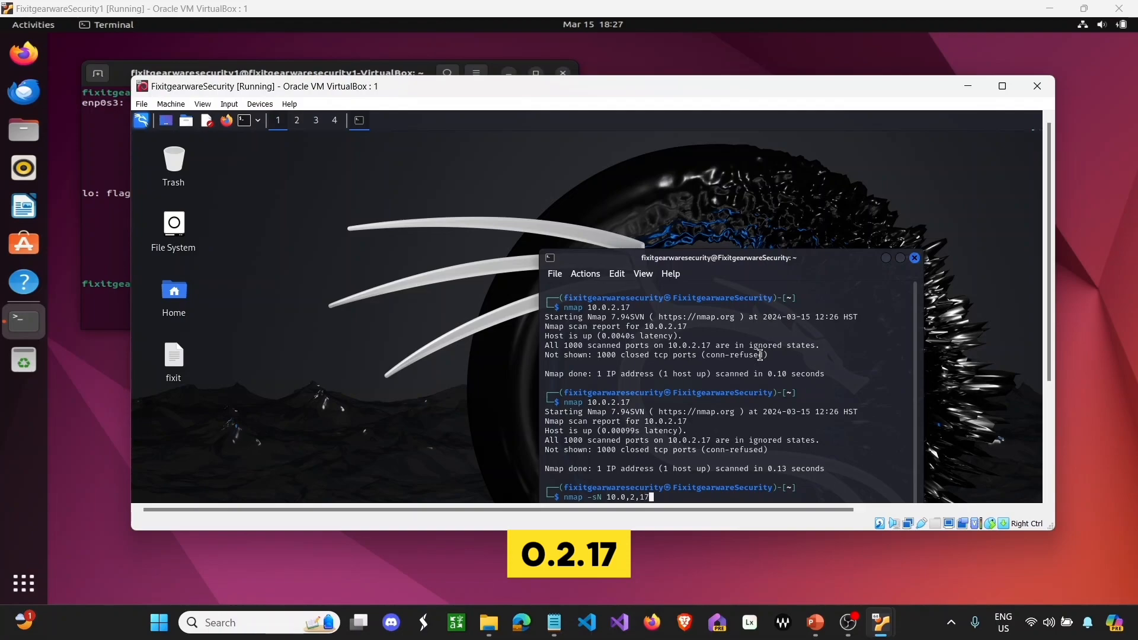
pyautogui.press('BackSpace')
pyautogui.press('BackSpace')
pyautogui.press('BackSpace')
pyautogui.press('BackSpace')
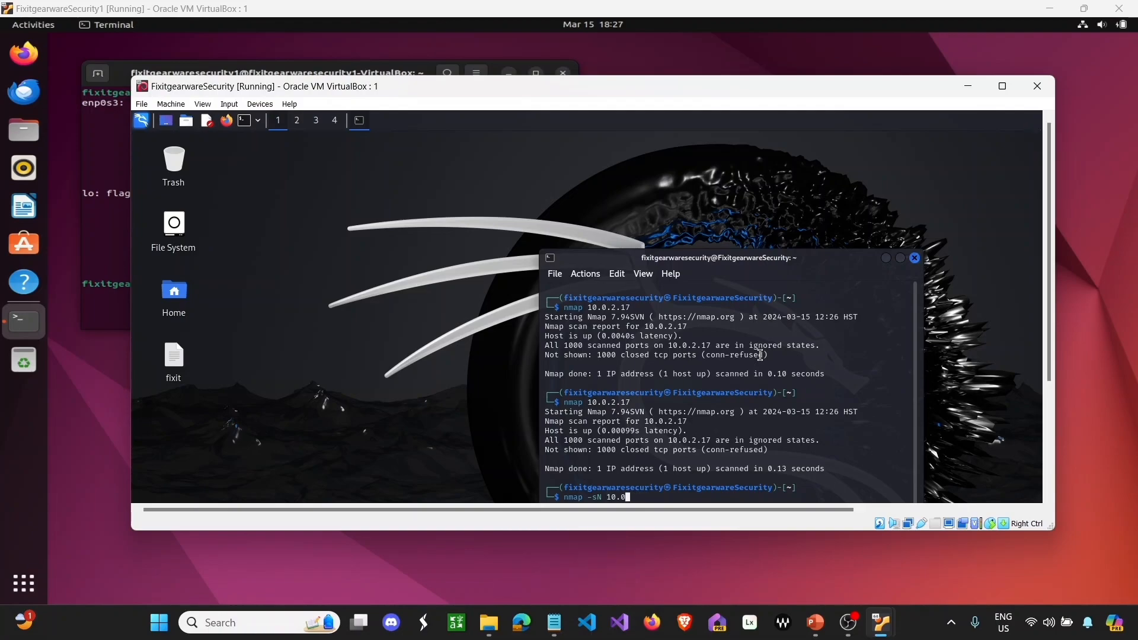
pyautogui.write('.')
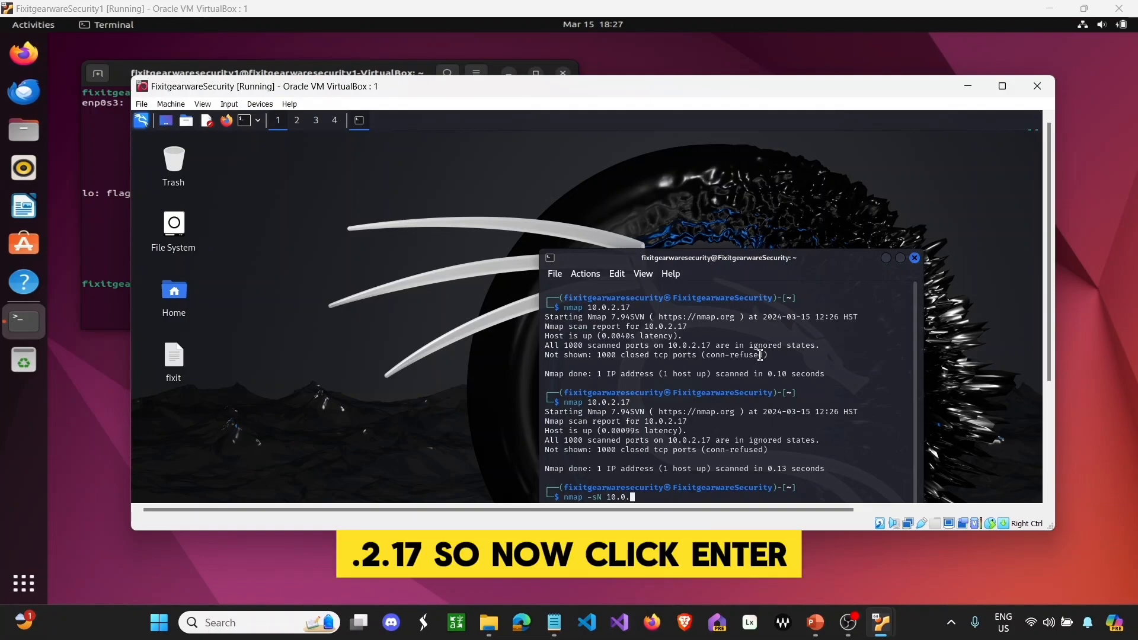
pyautogui.write('2.17')
pyautogui.press('Return')
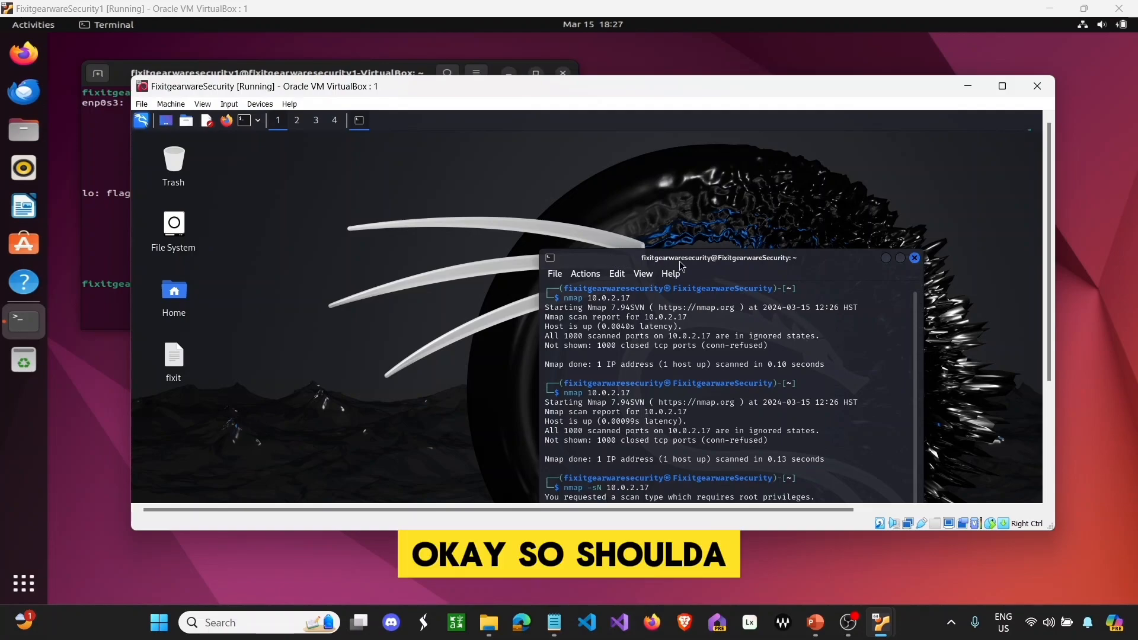
# - Rerun sudo nmap -sN 10.0.2.17, revealing MAC 08:00:27:6D:0F:3F, and reveal Ubuntu's matching ifconfig
pyautogui.moveTo(719, 262); pyautogui.dragTo(719, 224)
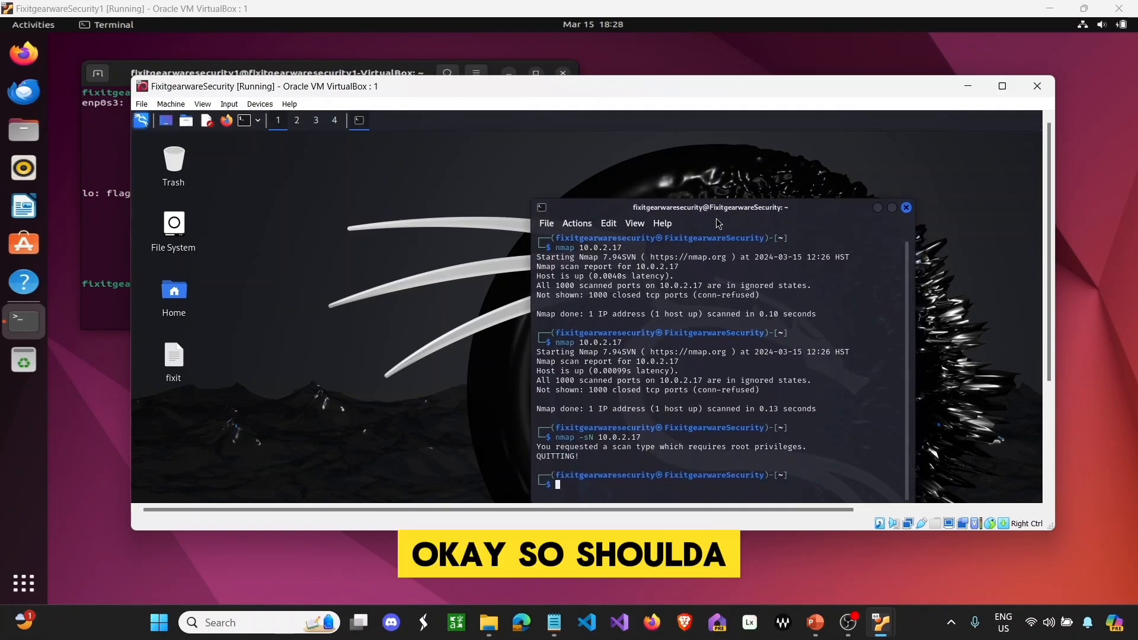
pyautogui.write('SUDO N')
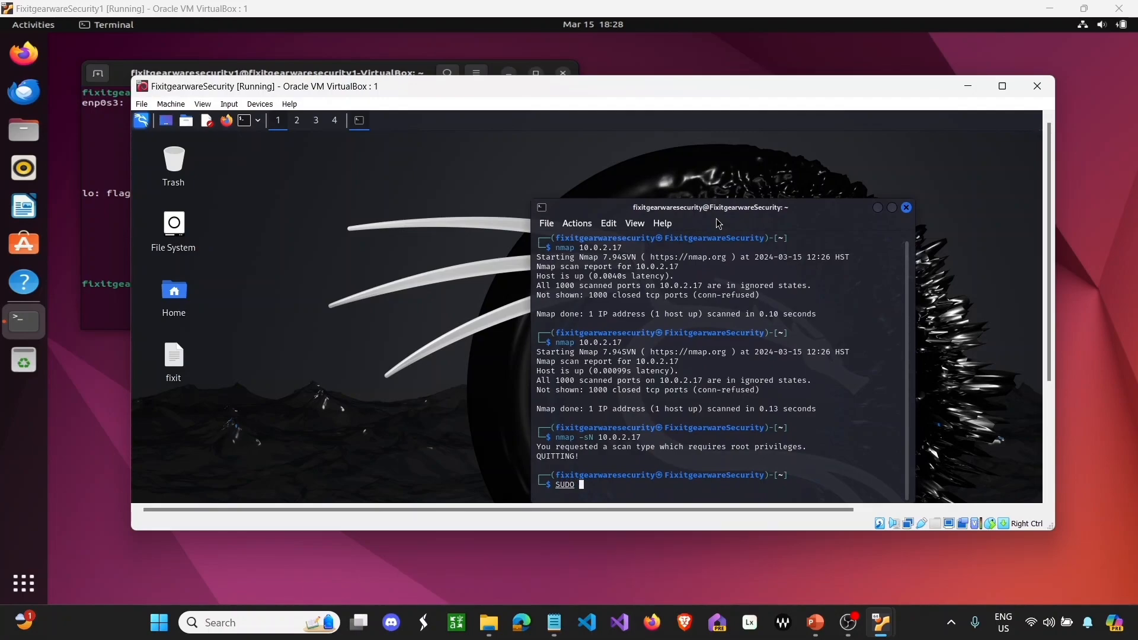
pyautogui.press('BackSpace')
pyautogui.press('BackSpace')
pyautogui.press('BackSpace')
pyautogui.press('BackSpace')
pyautogui.press('BackSpace')
pyautogui.press('BackSpace')
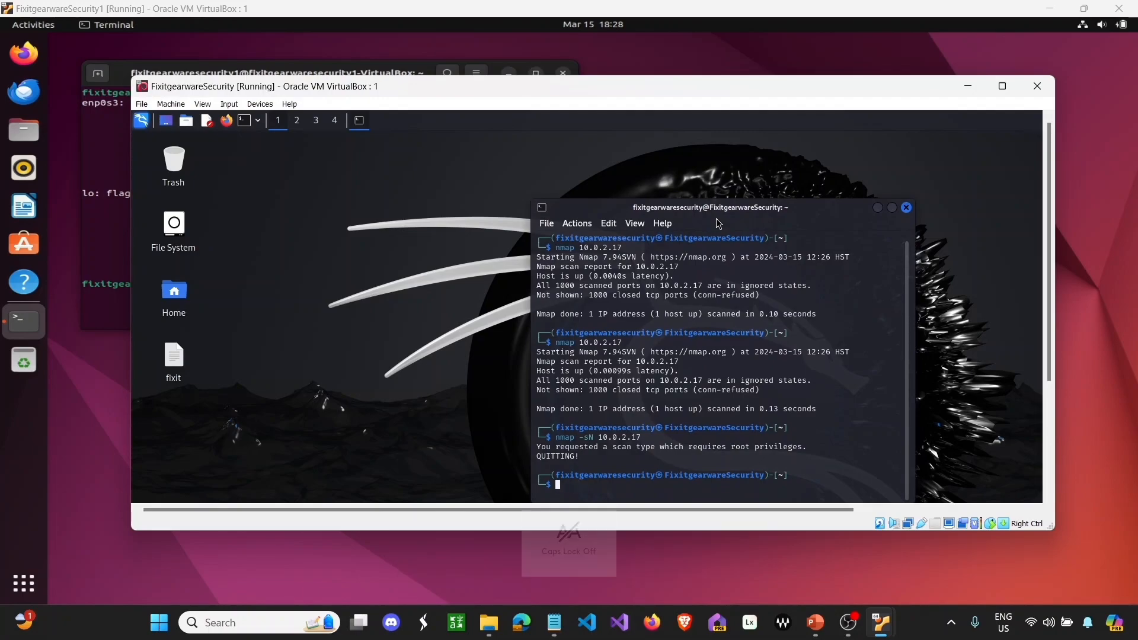
pyautogui.write('sudo ')
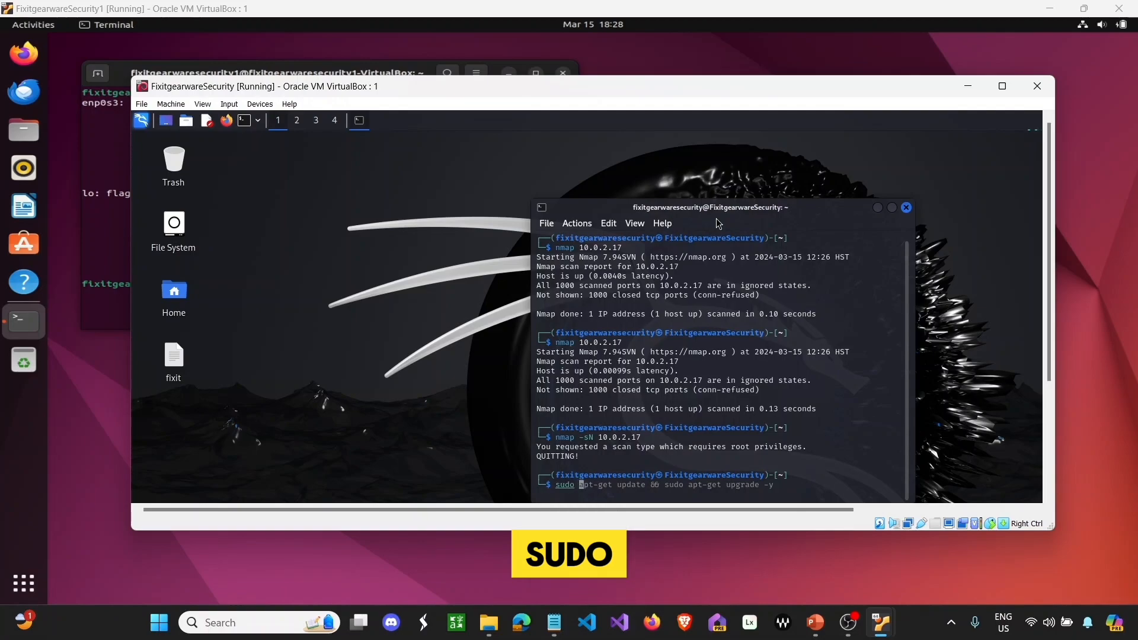
pyautogui.write('nma')
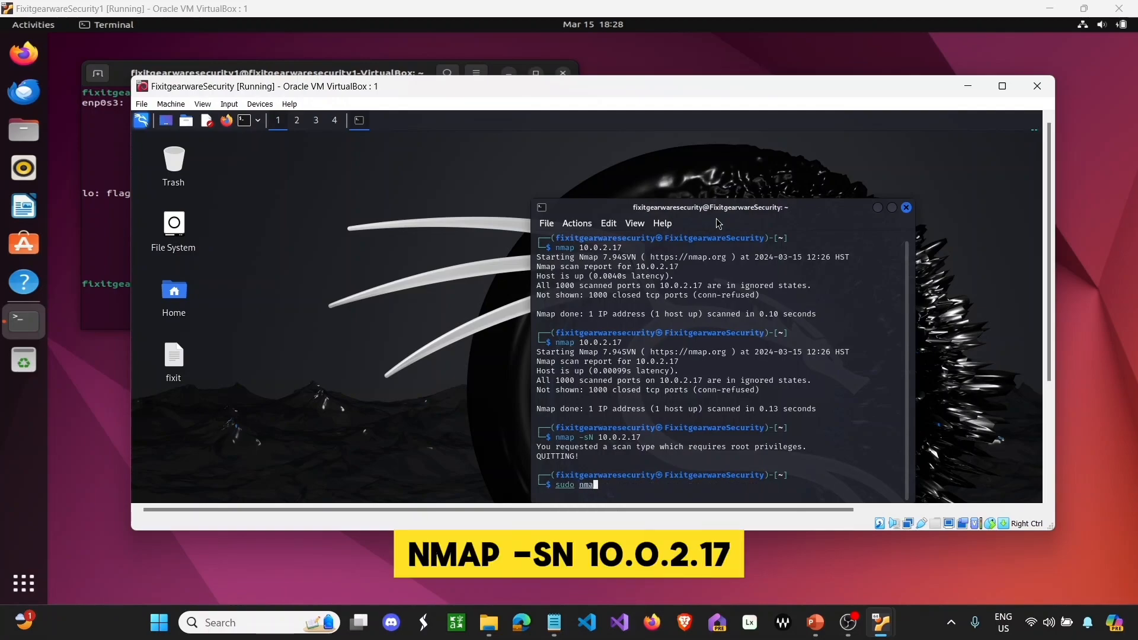
pyautogui.write('p -sN 10.0.2.17')
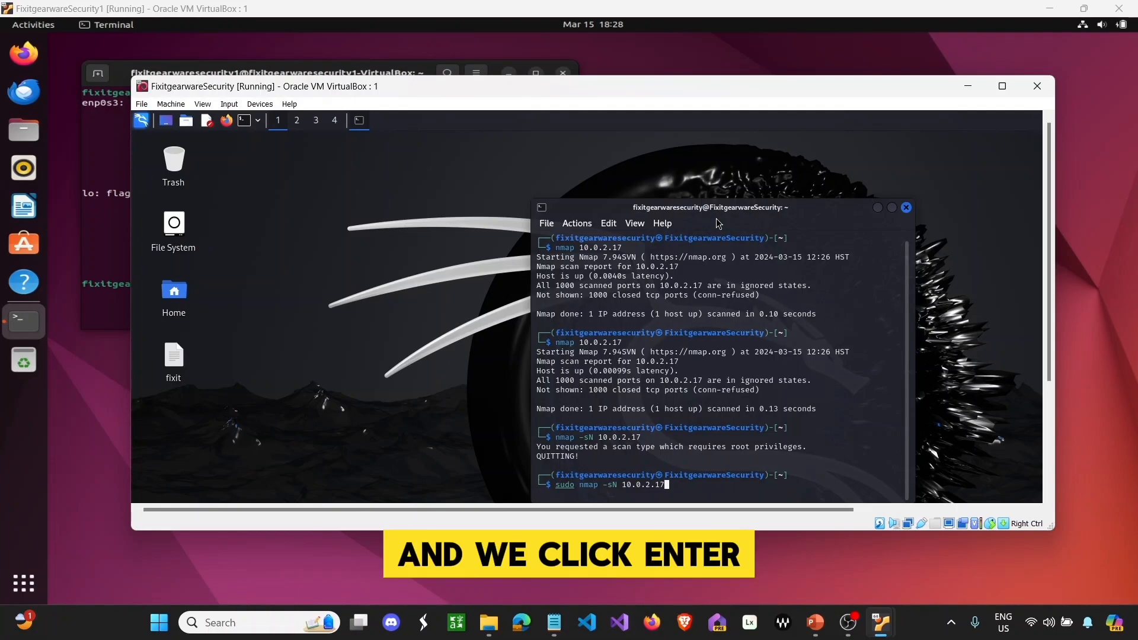
pyautogui.press('Return')
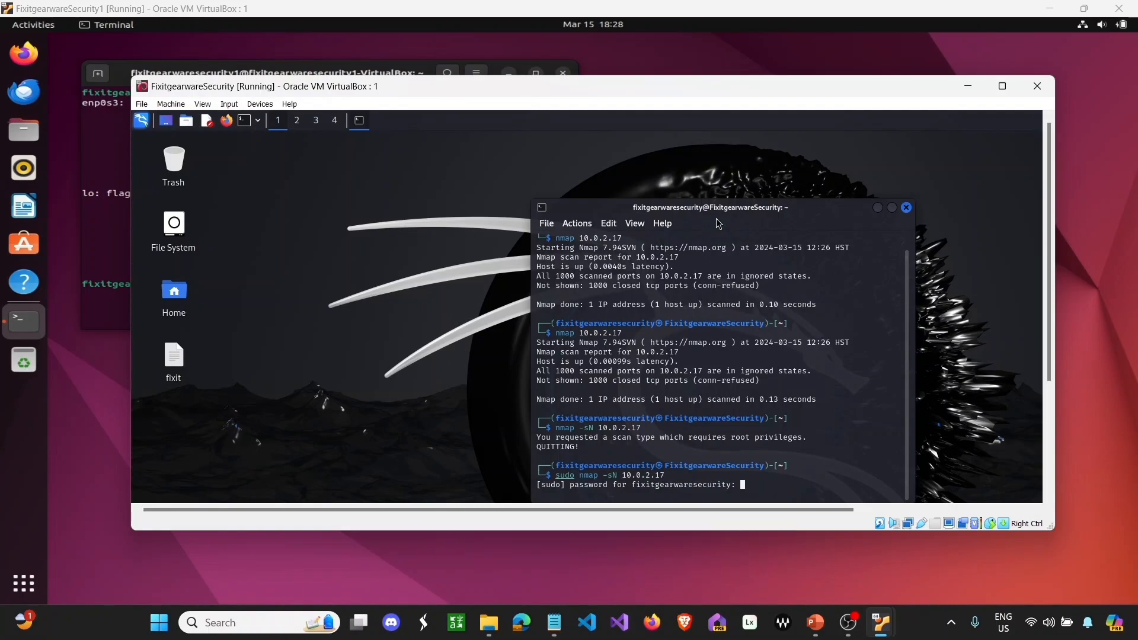
pyautogui.press('Return')
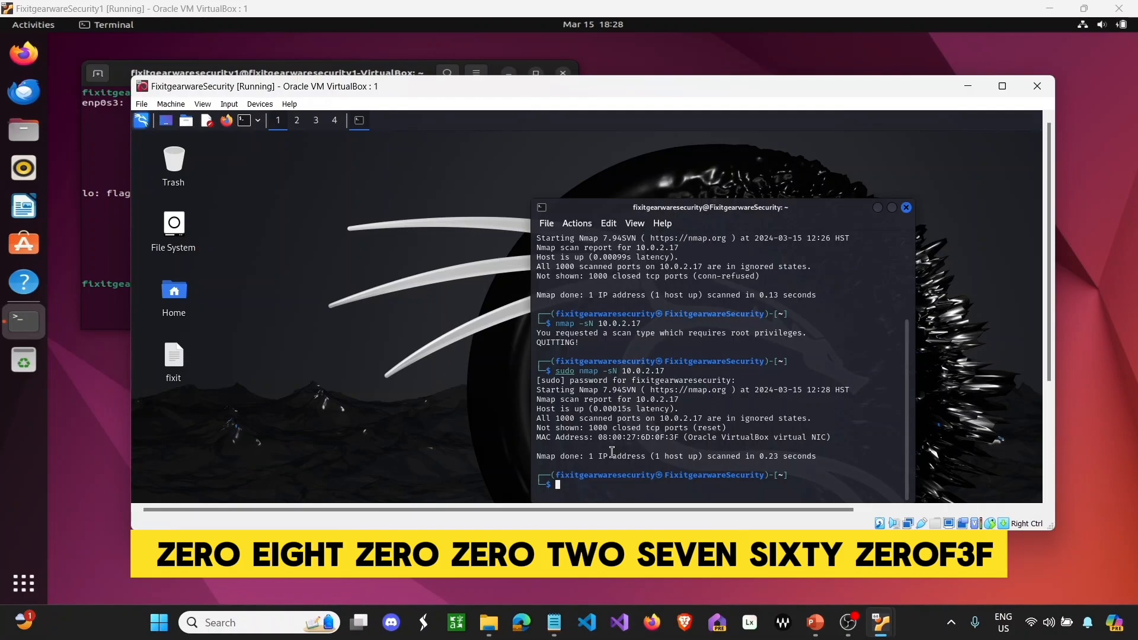
pyautogui.click(101, 197)
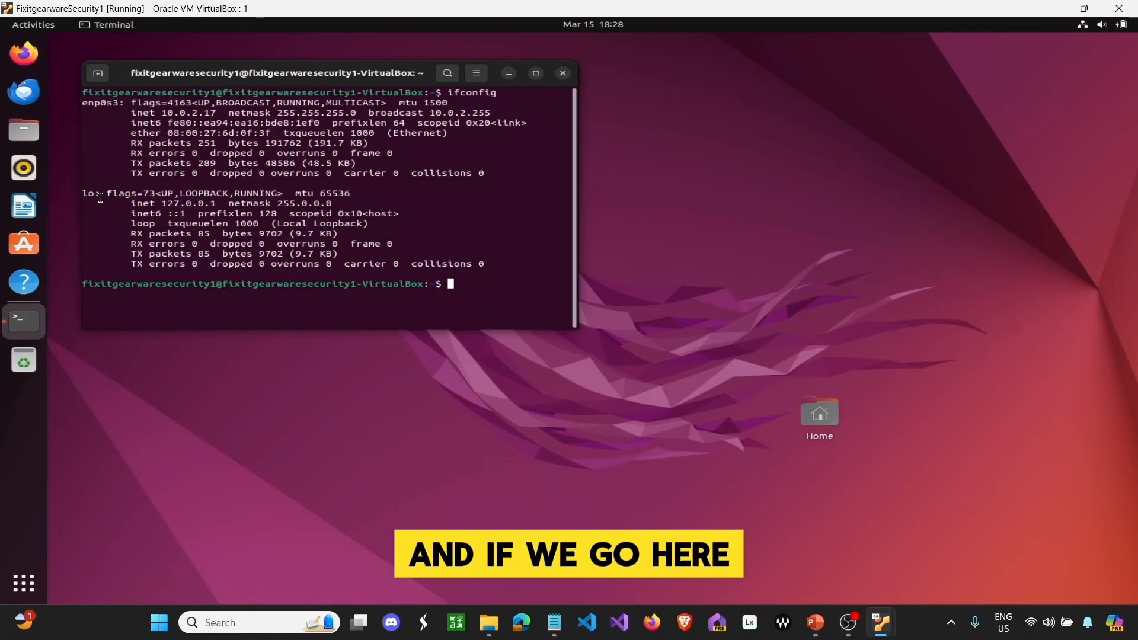
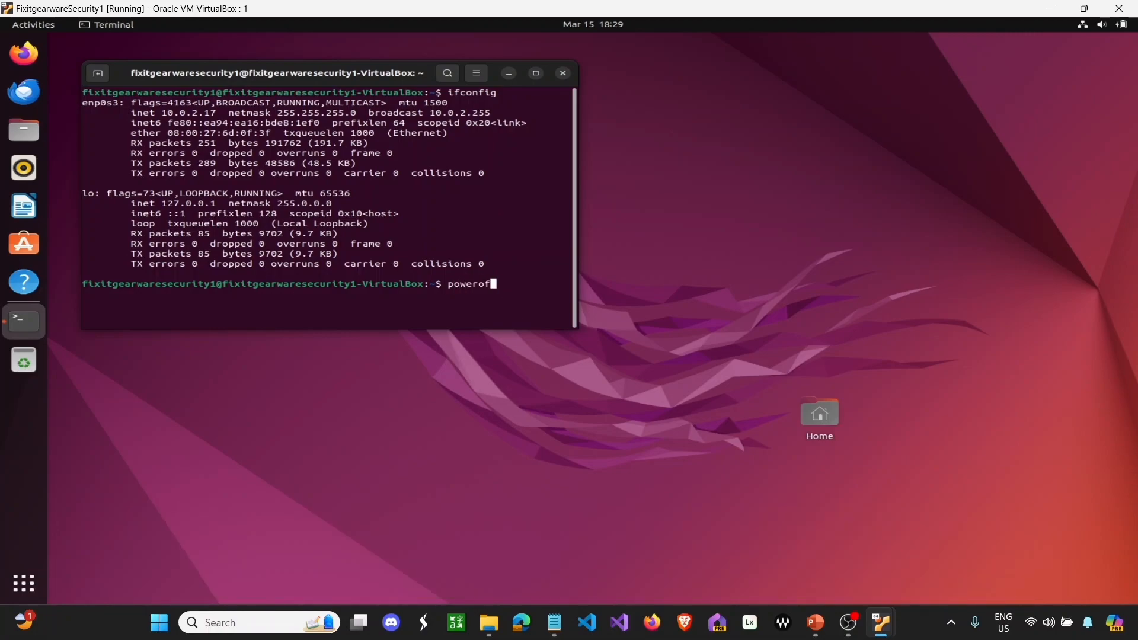
# - Run poweroff to shut down the Ubuntu VM, then bring the PowerPoint recap forward
pyautogui.write('f')
pyautogui.press('Return')
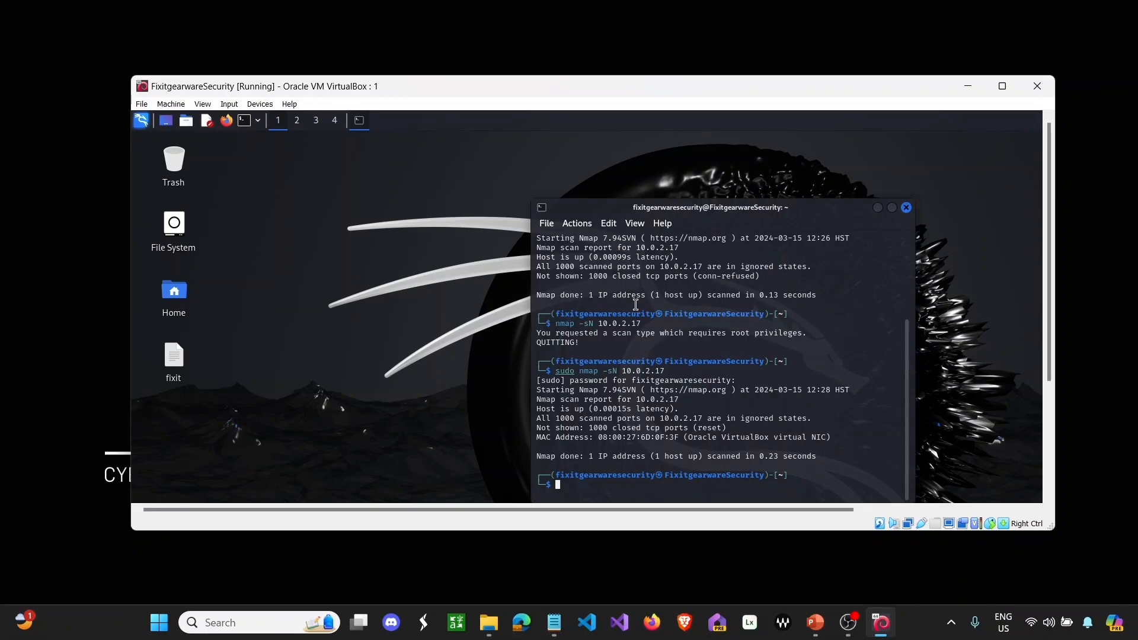
pyautogui.click(818, 622)
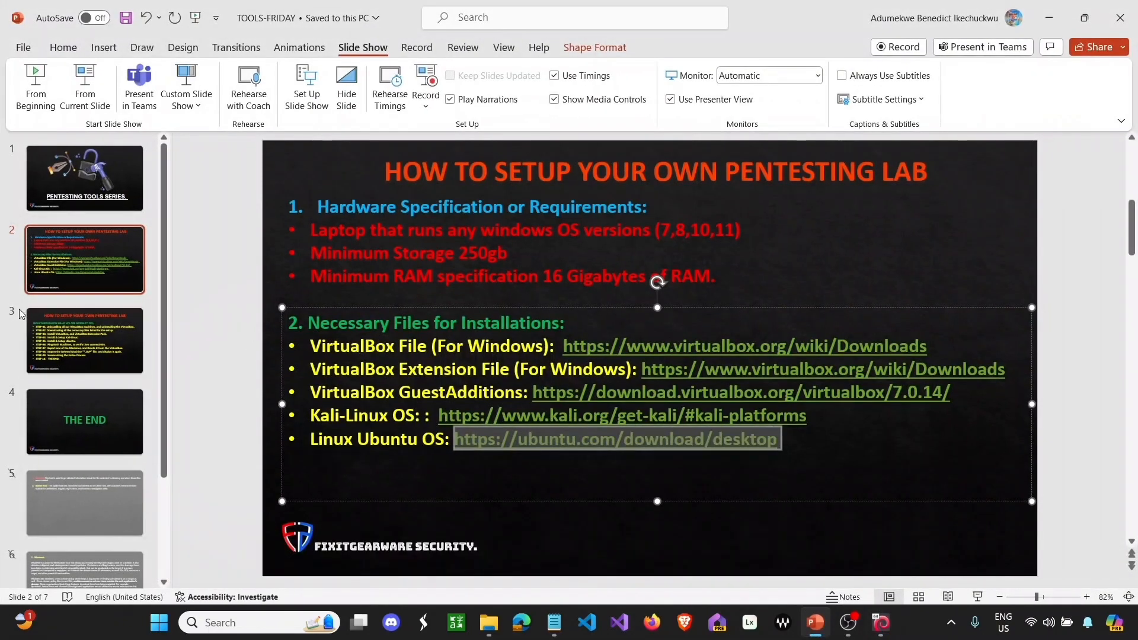
# - Select slide 3, start the slide show from the beginning, and advance two slides
pyautogui.click(48, 346)
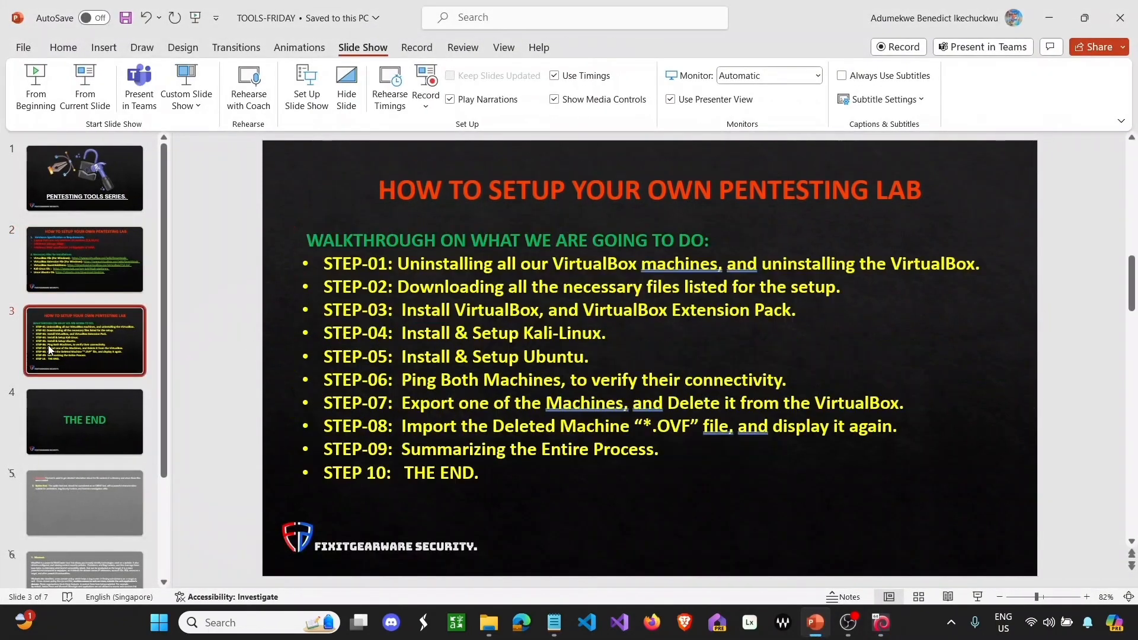
pyautogui.click(35, 86)
pyautogui.click(386, 170)
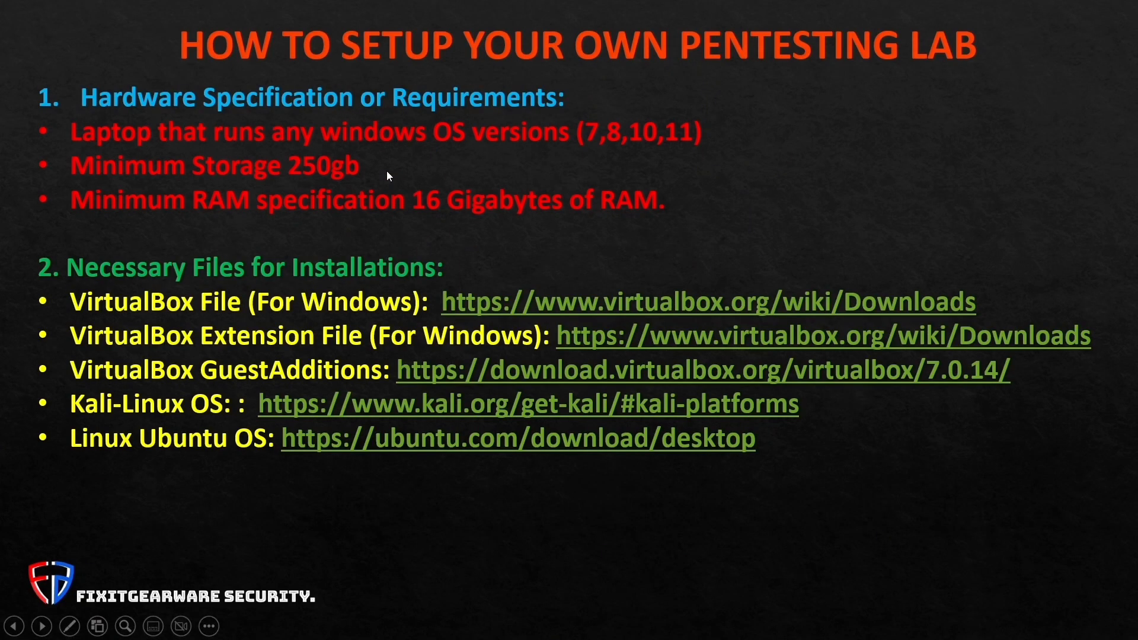
pyautogui.click(386, 170)
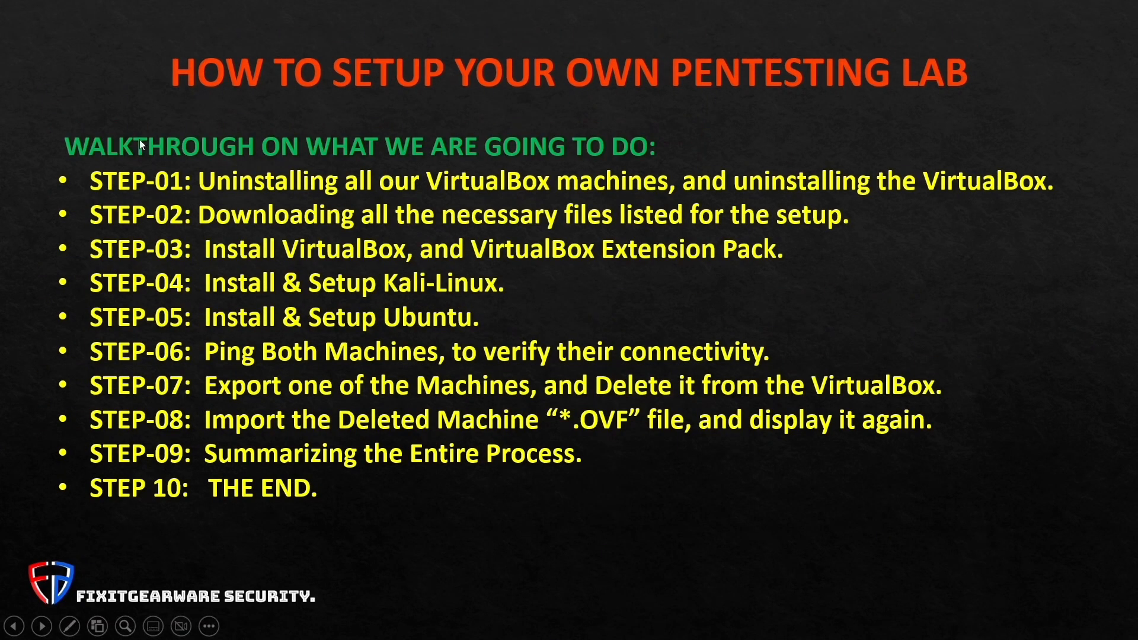